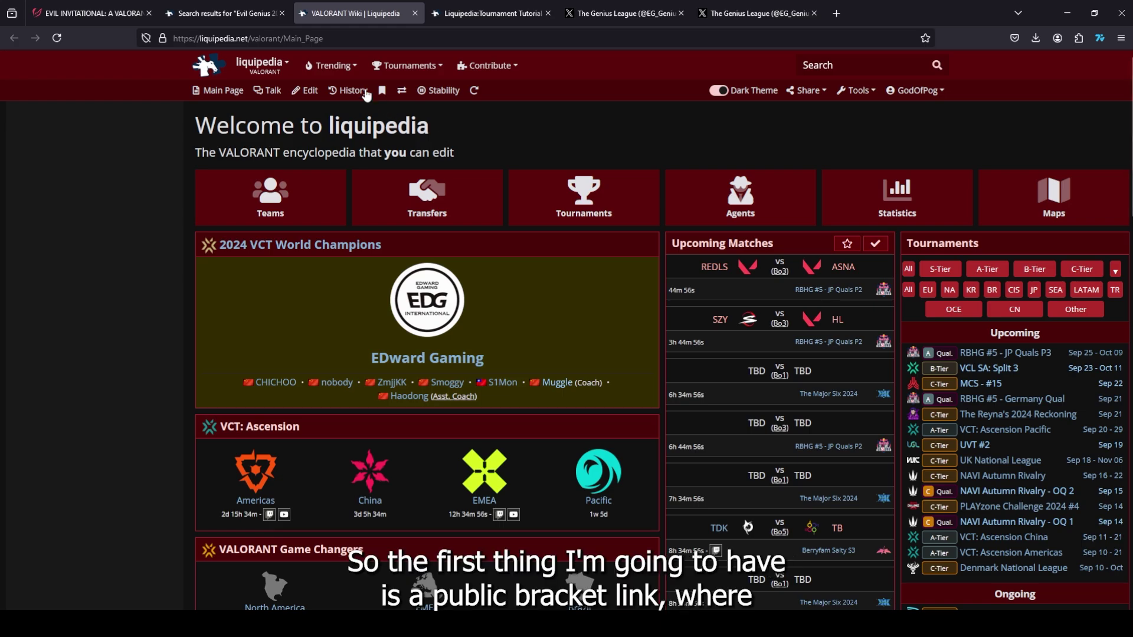
Bring up the Battlefy page for EVIL INVITATIONAL: A VALORANT Back to School BASH and view its URL
{"action": "left_click", "coordinate": [112, 7]}
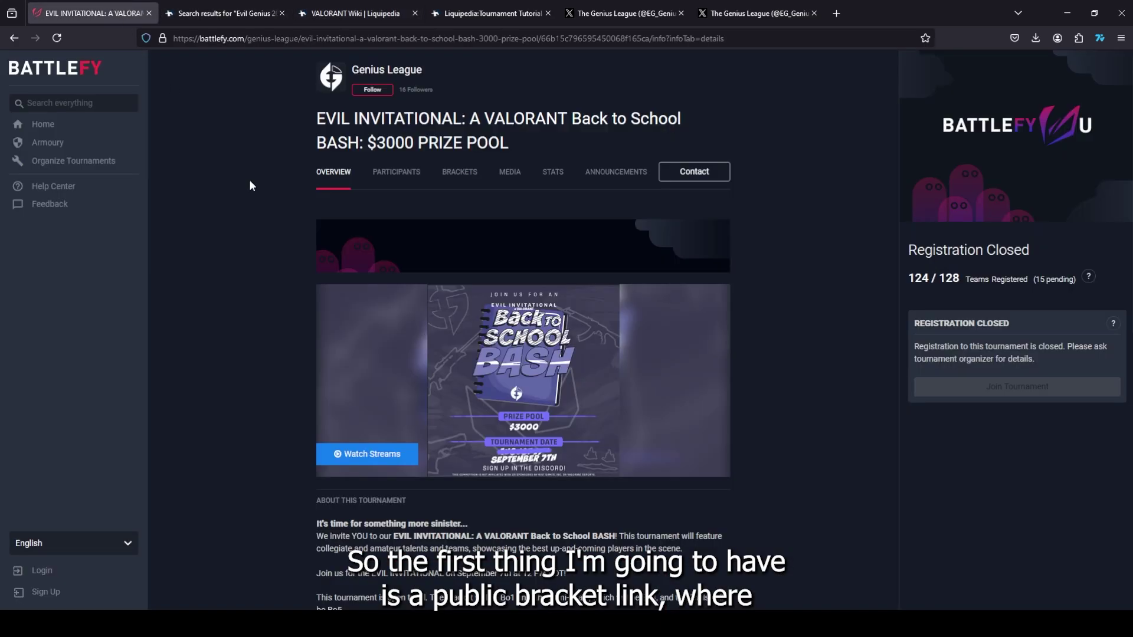
{"action": "left_click_drag", "start_coordinate": [318, 116], "coordinate": [506, 143]}
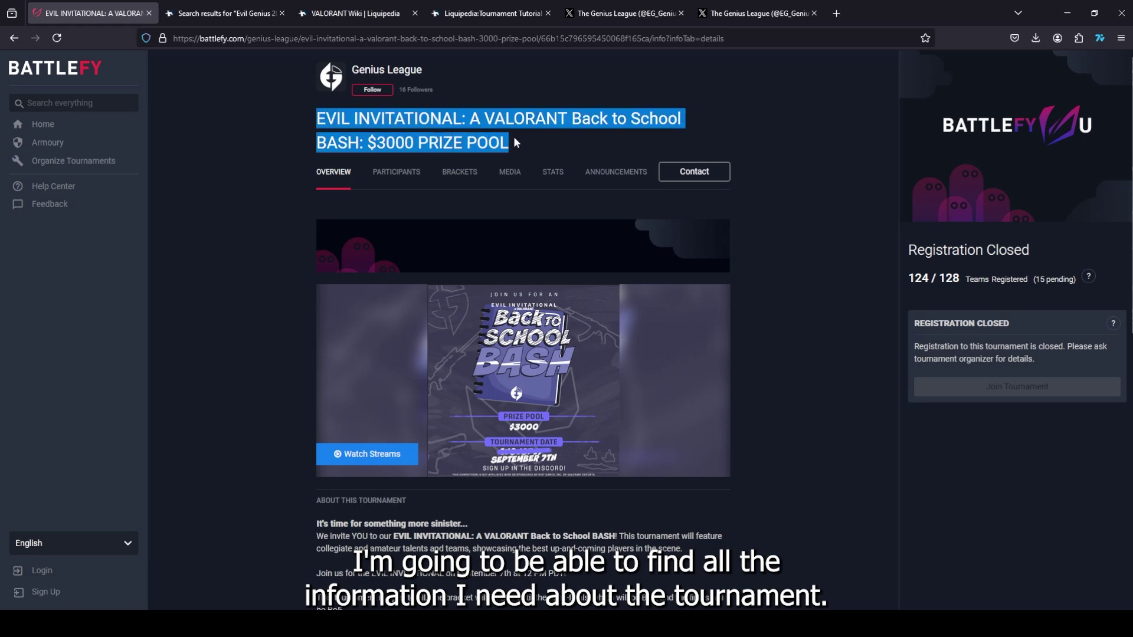
{"action": "left_click", "coordinate": [499, 141]}
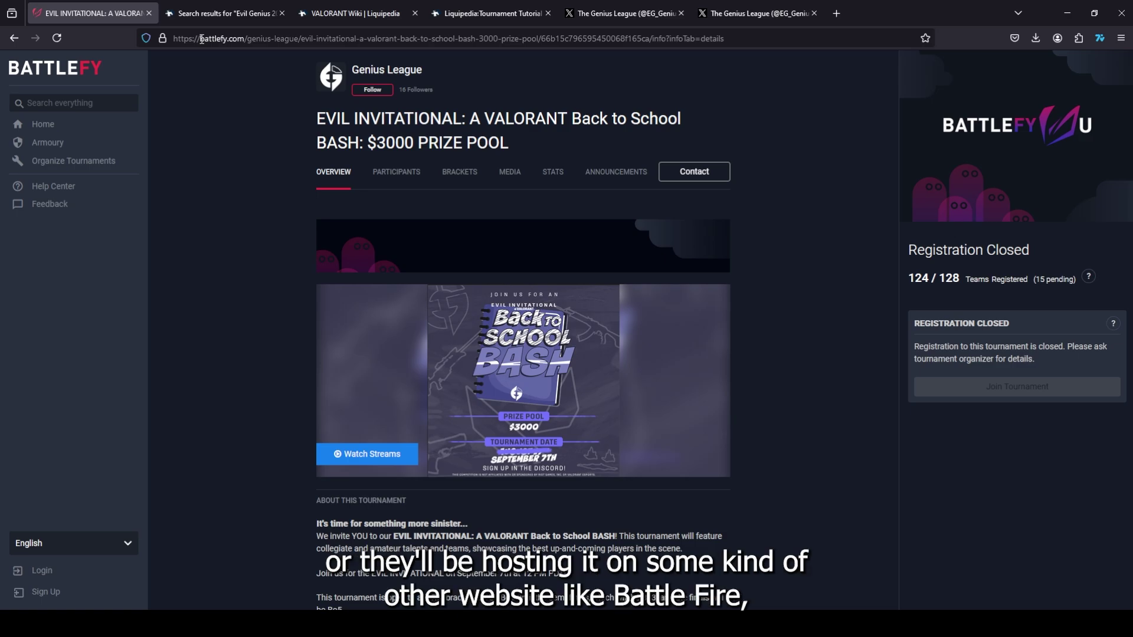
{"action": "left_click", "coordinate": [199, 42]}
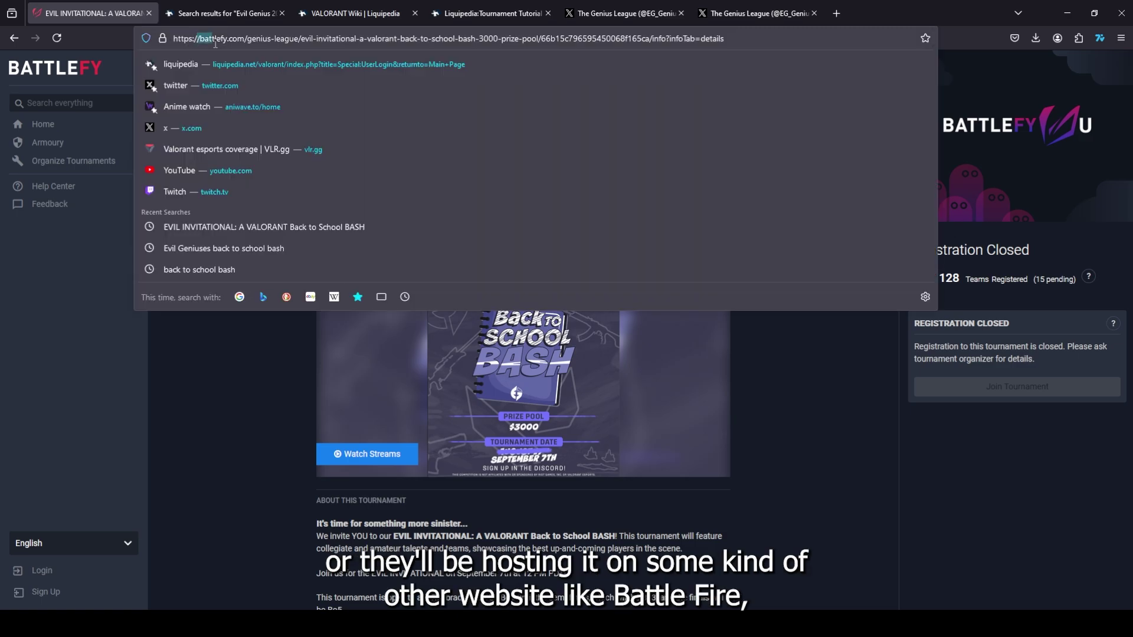
{"action": "key", "text": "Escape"}
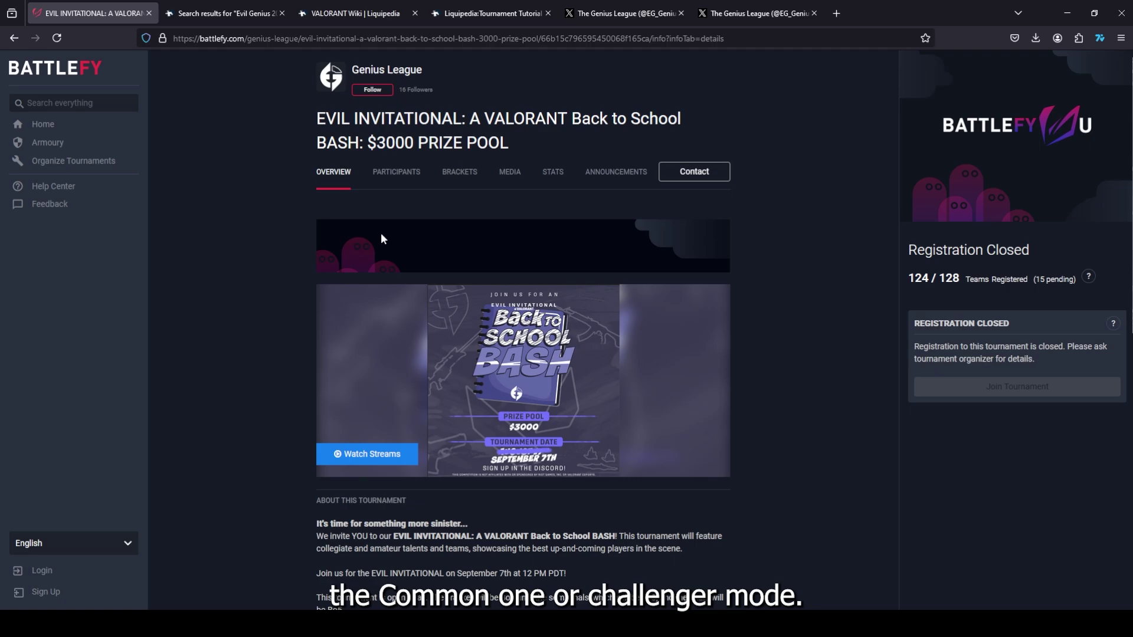
Go from the VALORANT wiki main page through Contribute and Help Portal to Editing Help
{"action": "left_click", "coordinate": [487, 13]}
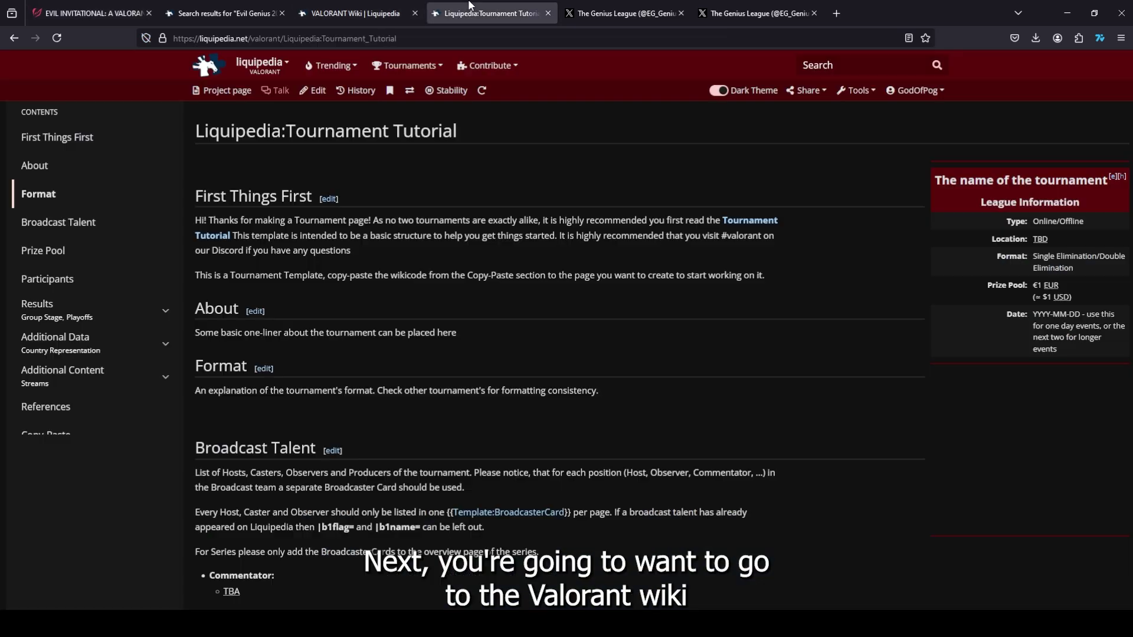
{"action": "left_click", "coordinate": [354, 13]}
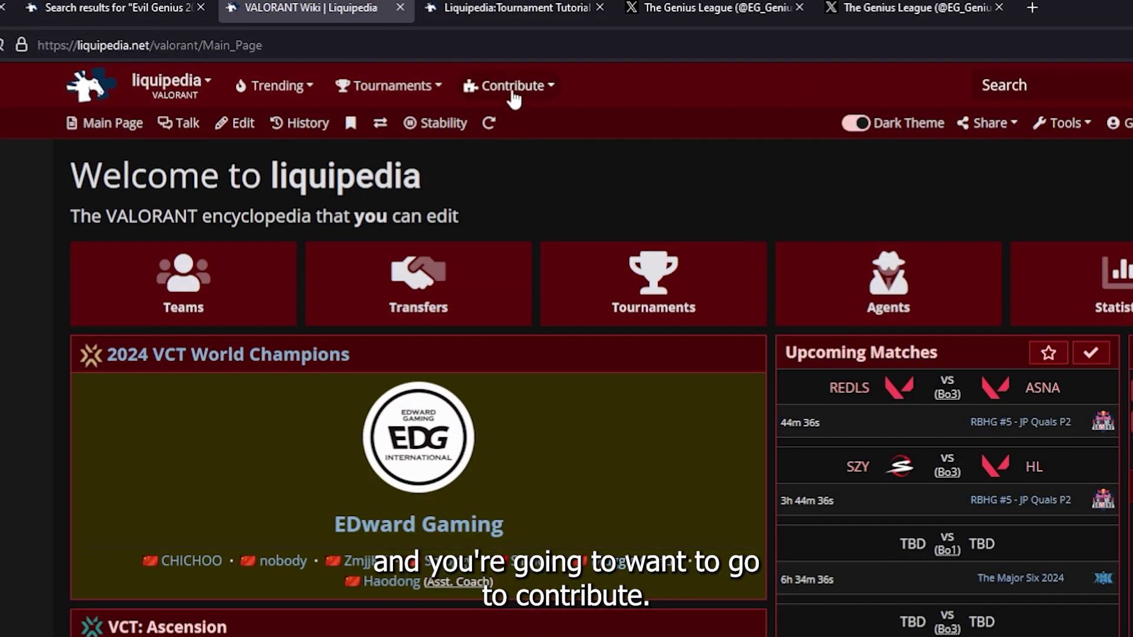
{"action": "left_click", "coordinate": [502, 69]}
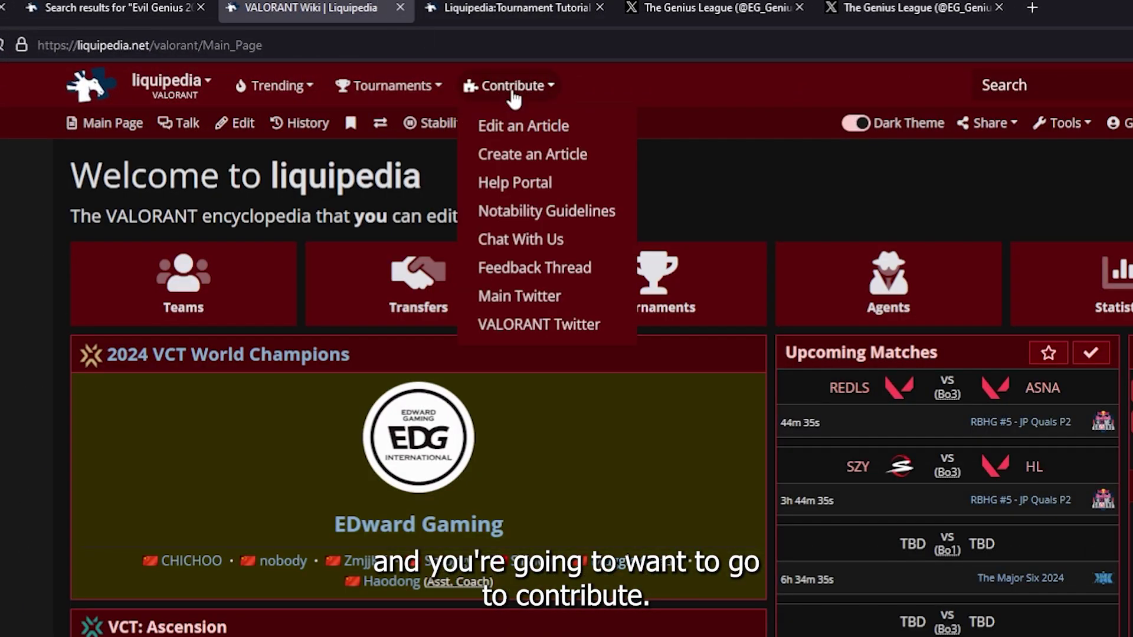
{"action": "left_click", "coordinate": [519, 184]}
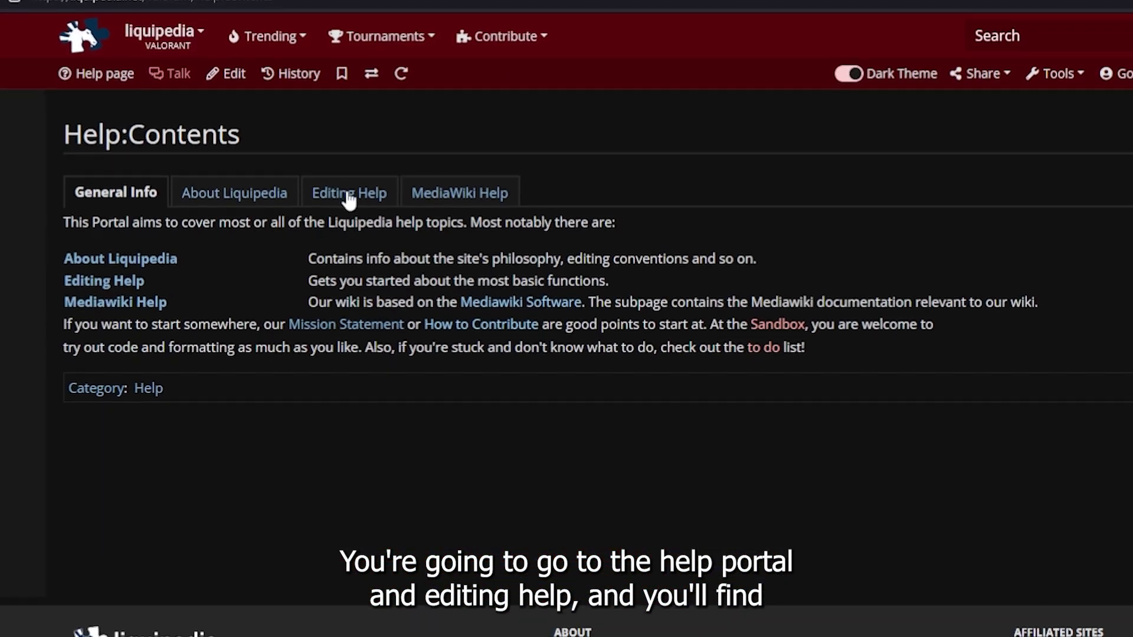
{"action": "left_click", "coordinate": [350, 201]}
Copy the template wikicode from the Tournament Tutorial's Copy-Paste section, then return to Battlefy
{"action": "scroll", "coordinate": [254, 248], "scroll_direction": "up", "scroll_amount": 3}
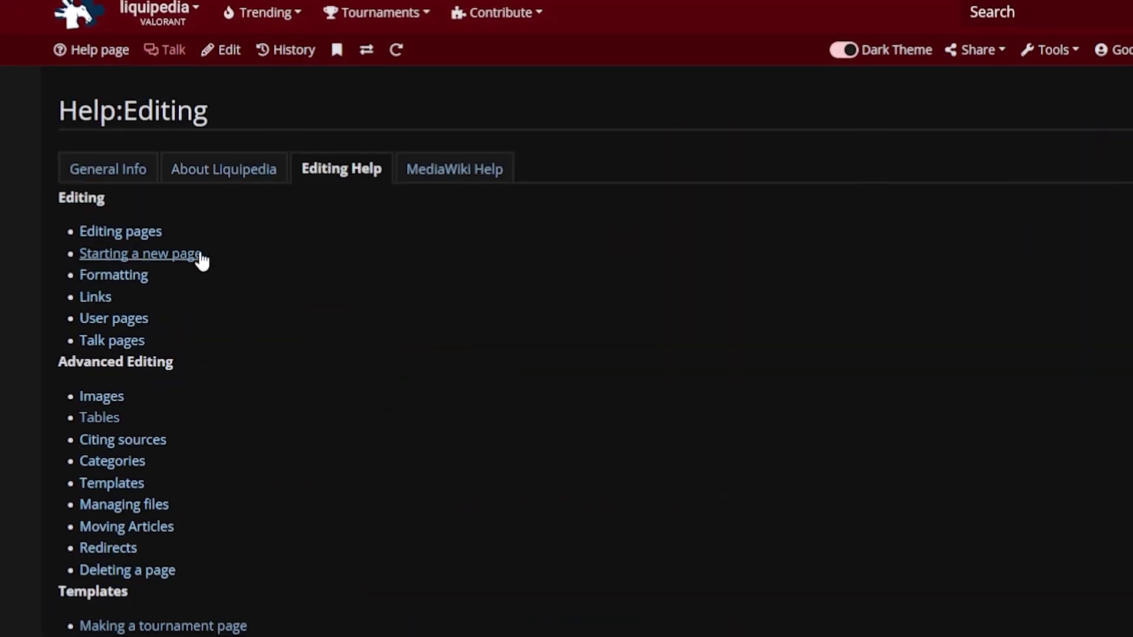
{"action": "scroll", "coordinate": [218, 242], "scroll_direction": "down", "scroll_amount": 3}
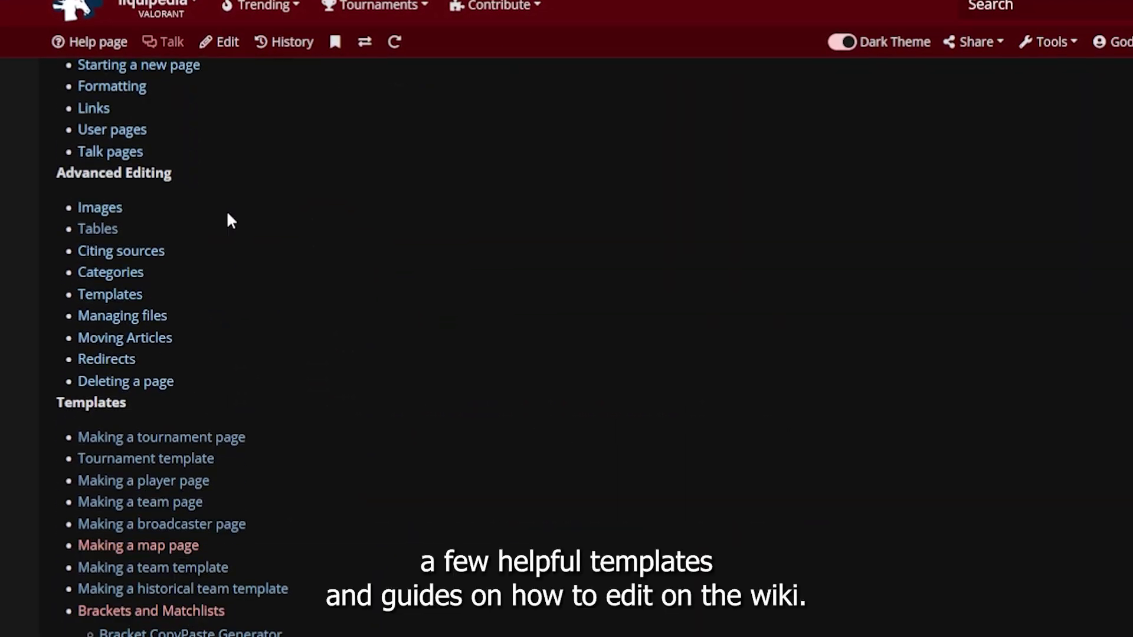
{"action": "scroll", "coordinate": [218, 227], "scroll_direction": "up", "scroll_amount": 3}
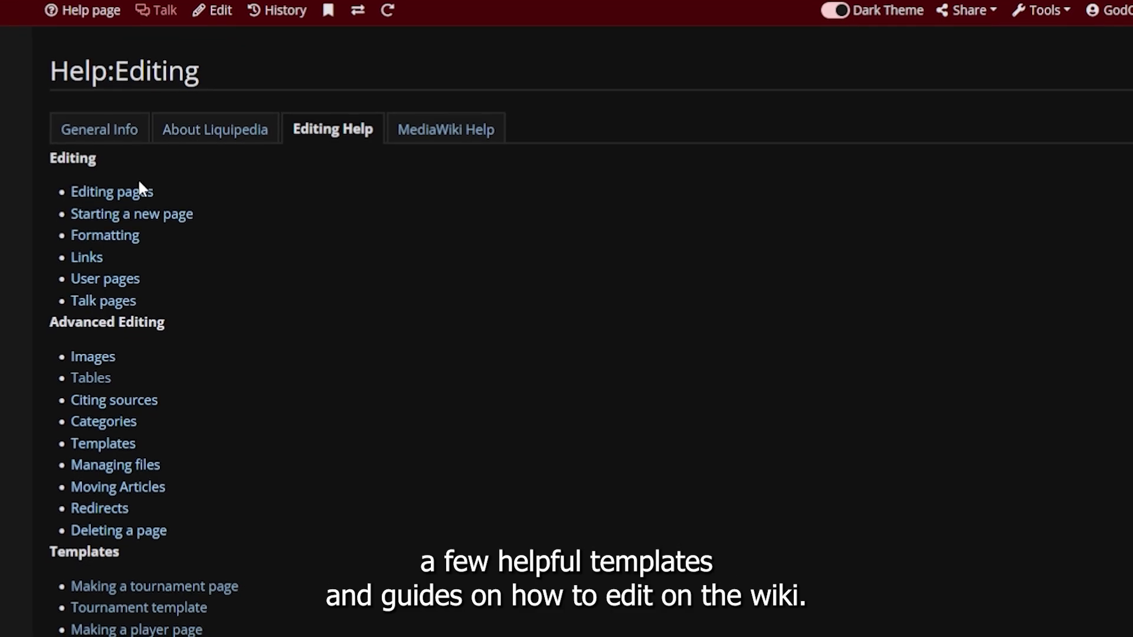
{"action": "scroll", "coordinate": [171, 354], "scroll_direction": "down", "scroll_amount": 2}
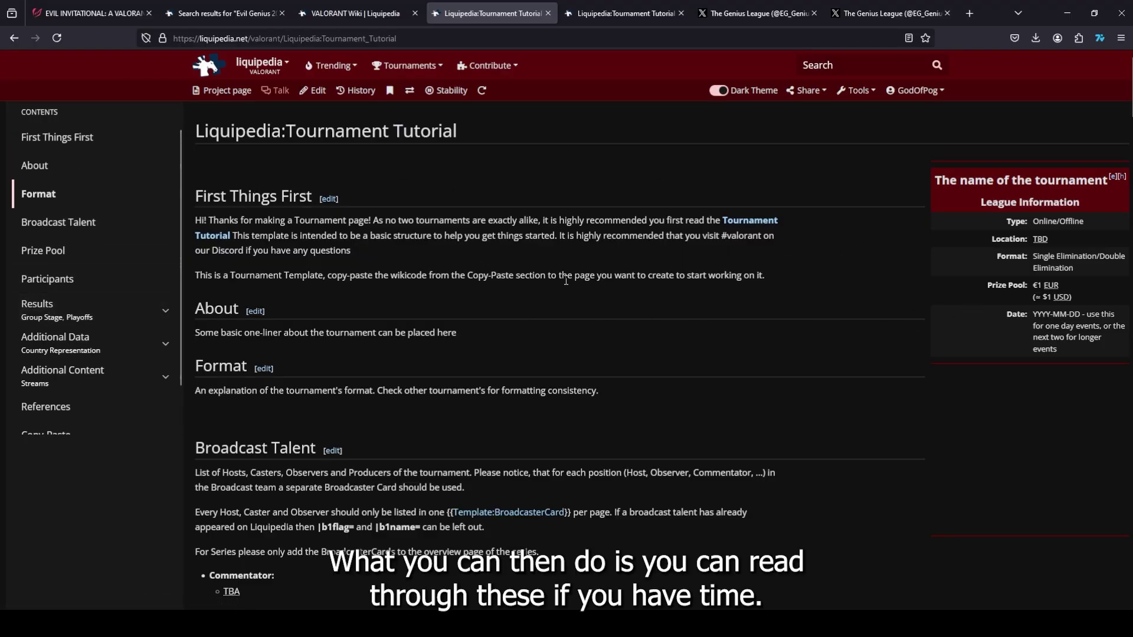
{"action": "scroll", "coordinate": [394, 232], "scroll_direction": "down", "scroll_amount": 15}
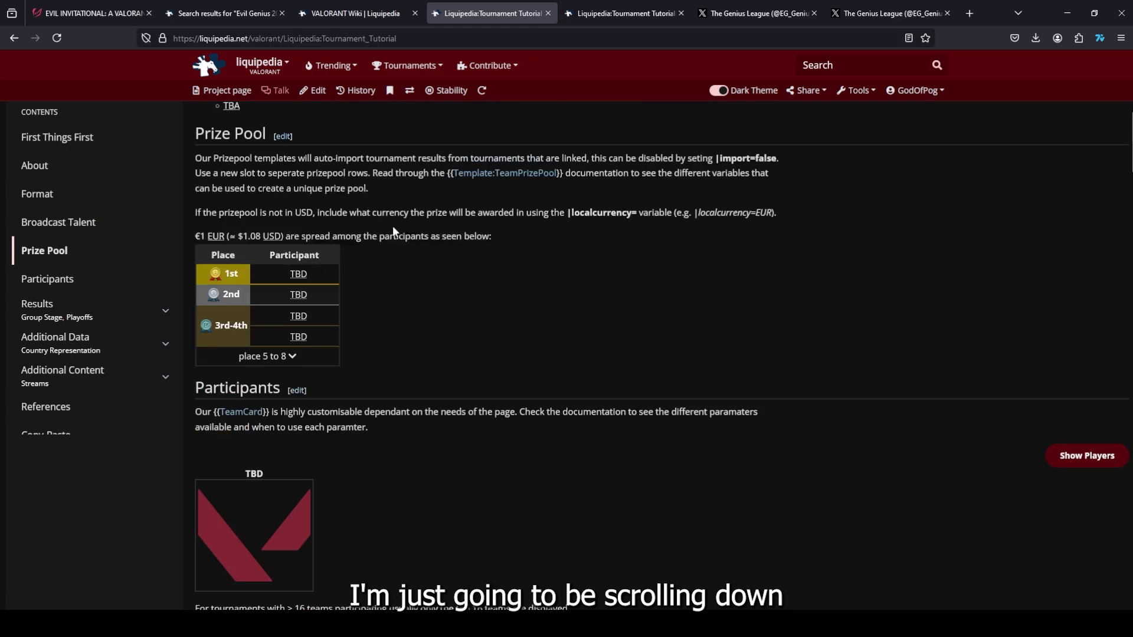
{"action": "scroll", "coordinate": [394, 231], "scroll_direction": "down", "scroll_amount": 15}
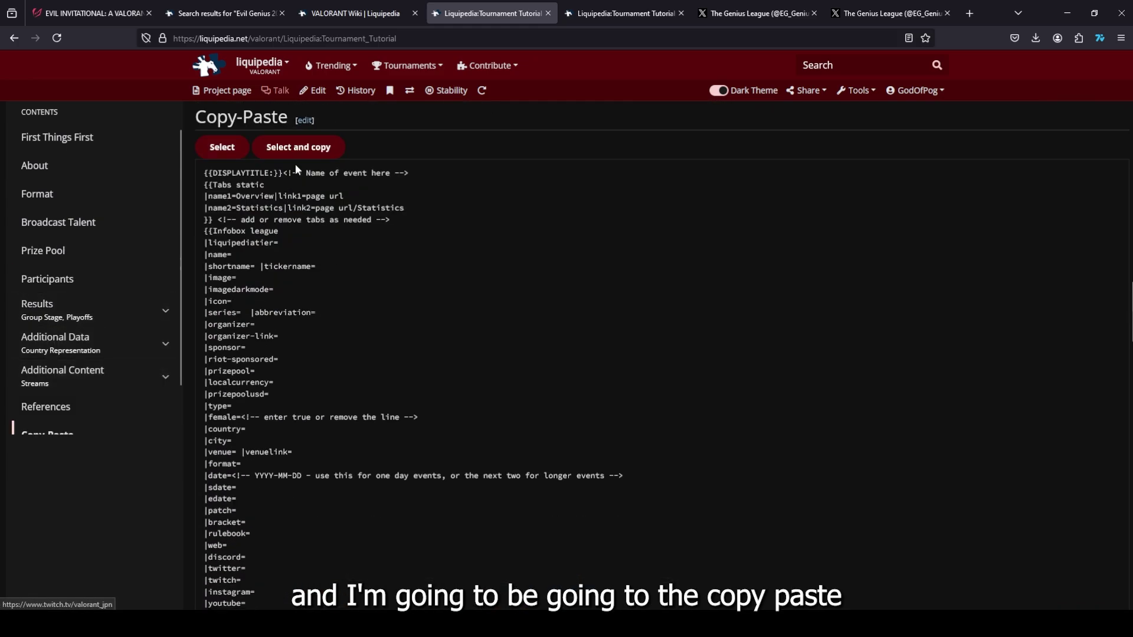
{"action": "left_click", "coordinate": [299, 148]}
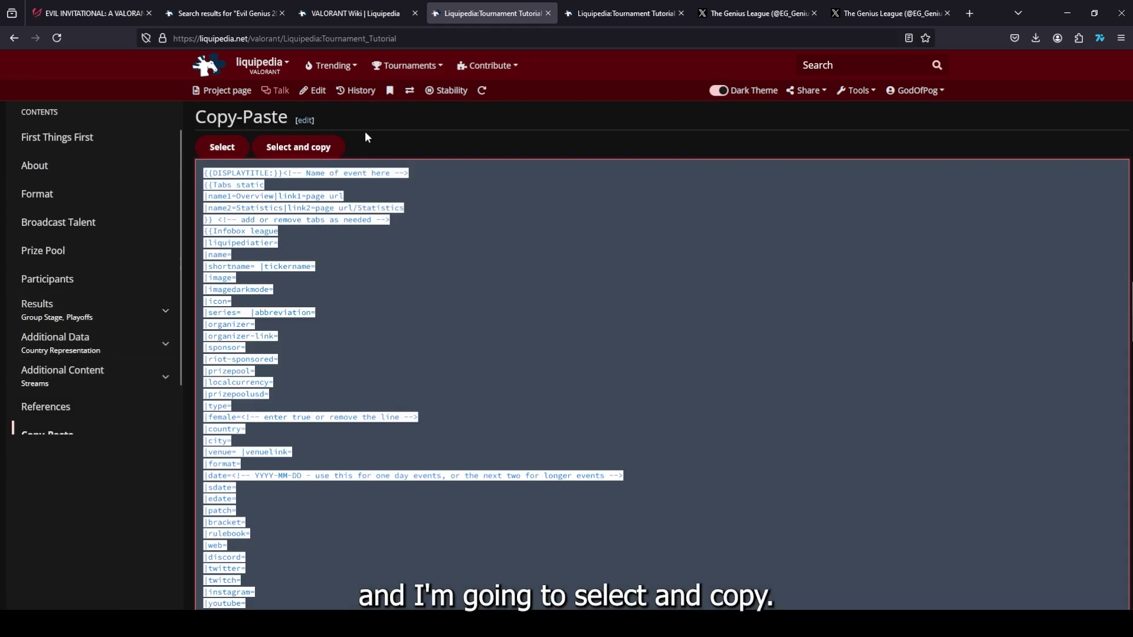
{"action": "key", "text": "ctrl+1"}
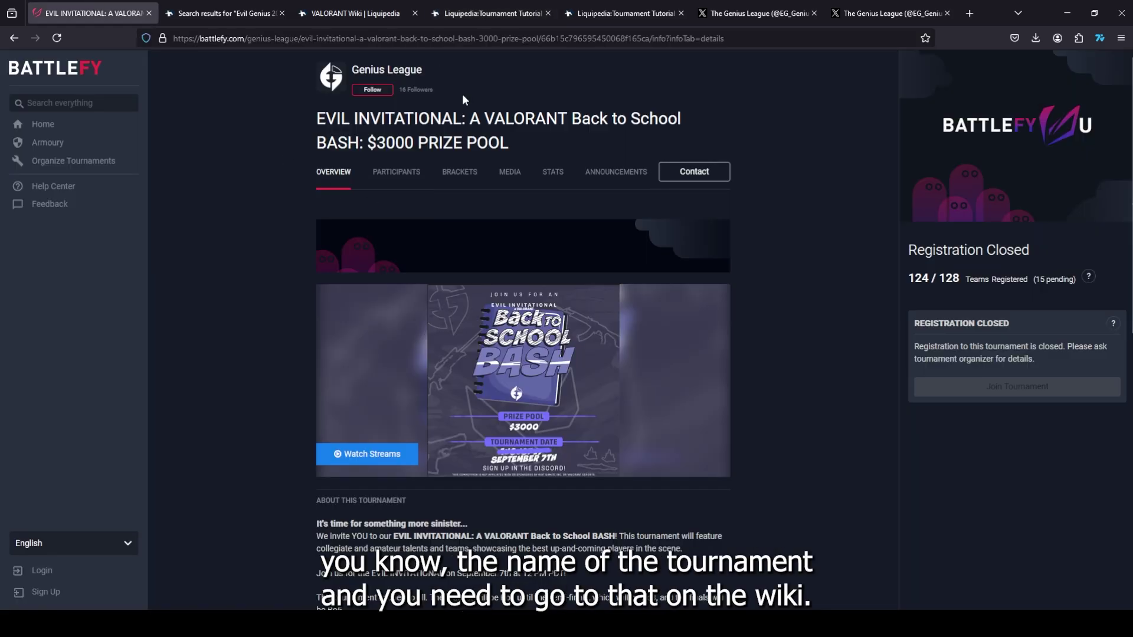
Begin the new wiki page address with 'Evil Geniuses/2024' after checking the organizer on Battlefy
{"action": "left_click", "coordinate": [392, 7]}
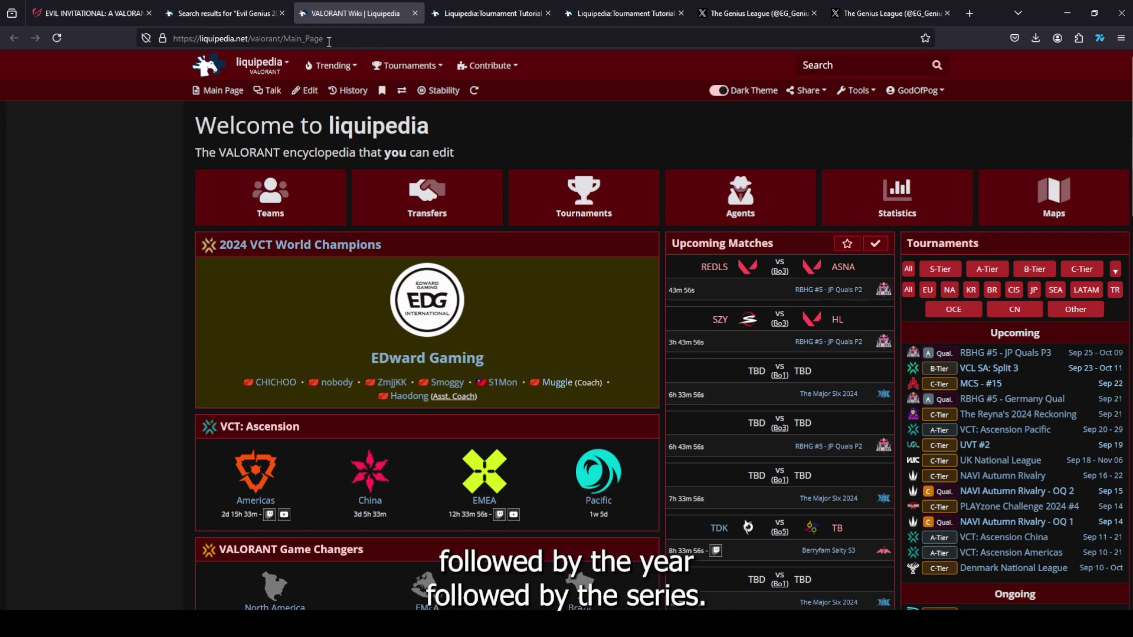
{"action": "left_click", "coordinate": [92, 13]}
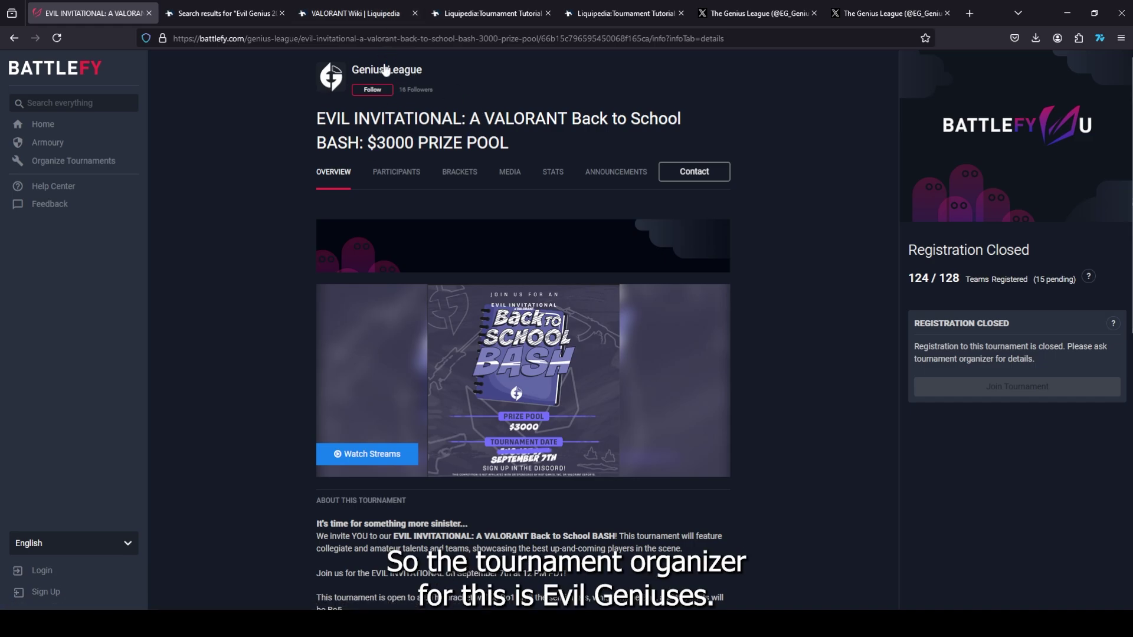
{"action": "left_click", "coordinate": [353, 11]}
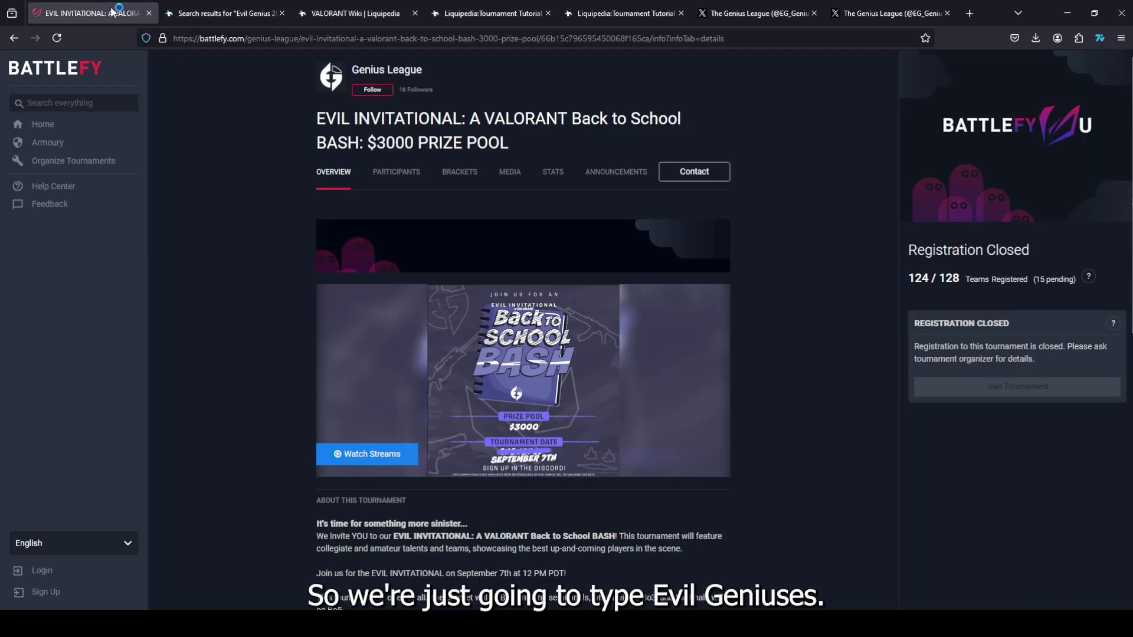
{"action": "type", "text": "Evil Ge"}
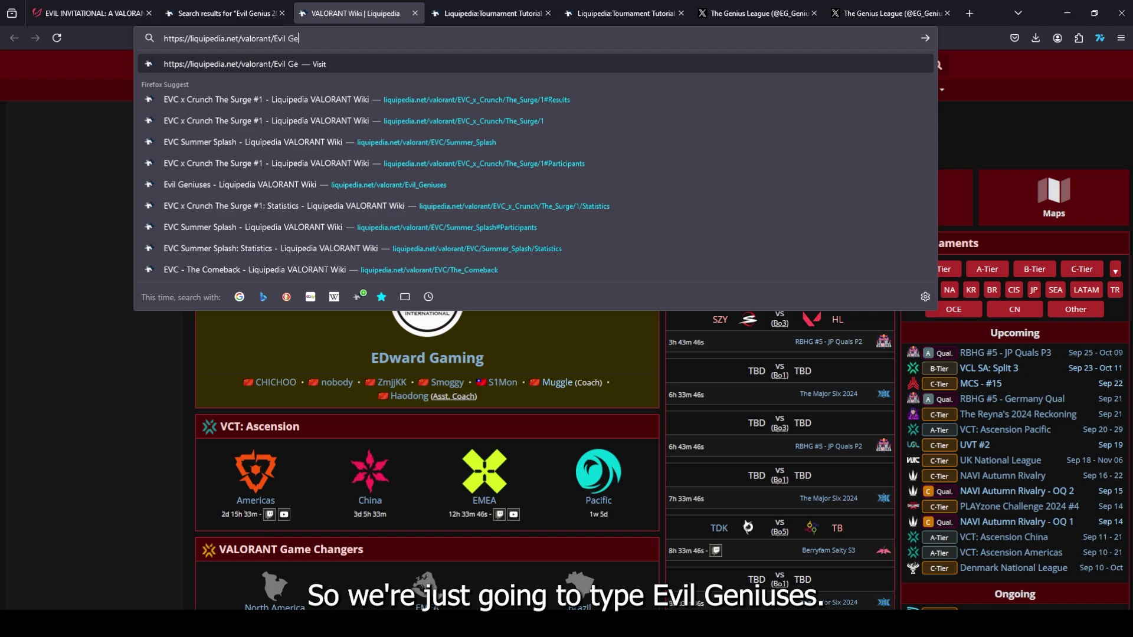
{"action": "type", "text": "niuses/"}
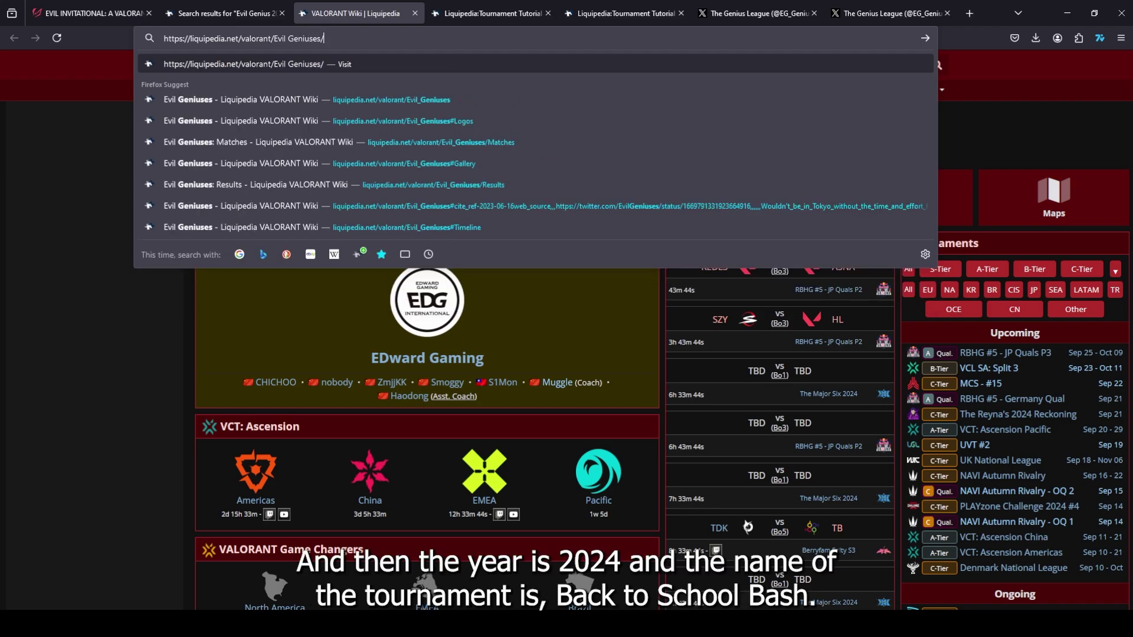
{"action": "type", "text": "2024/"}
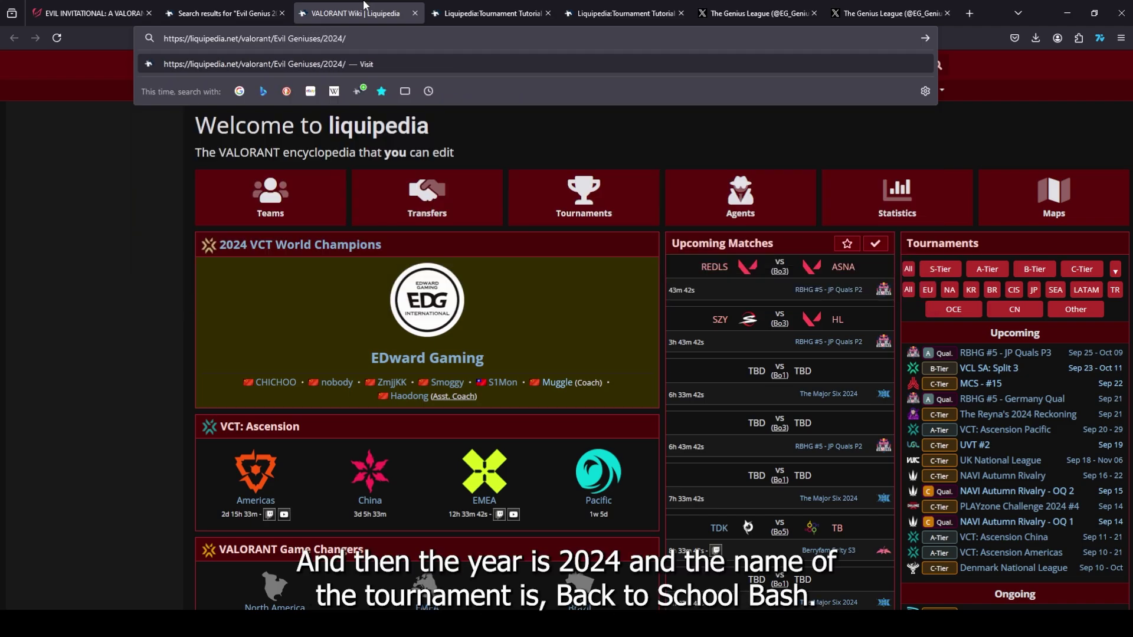
Copy 'Back to School BASH' from Battlefy and load Evil Geniuses/2024/Back to School BASH
{"action": "left_click", "coordinate": [89, 13]}
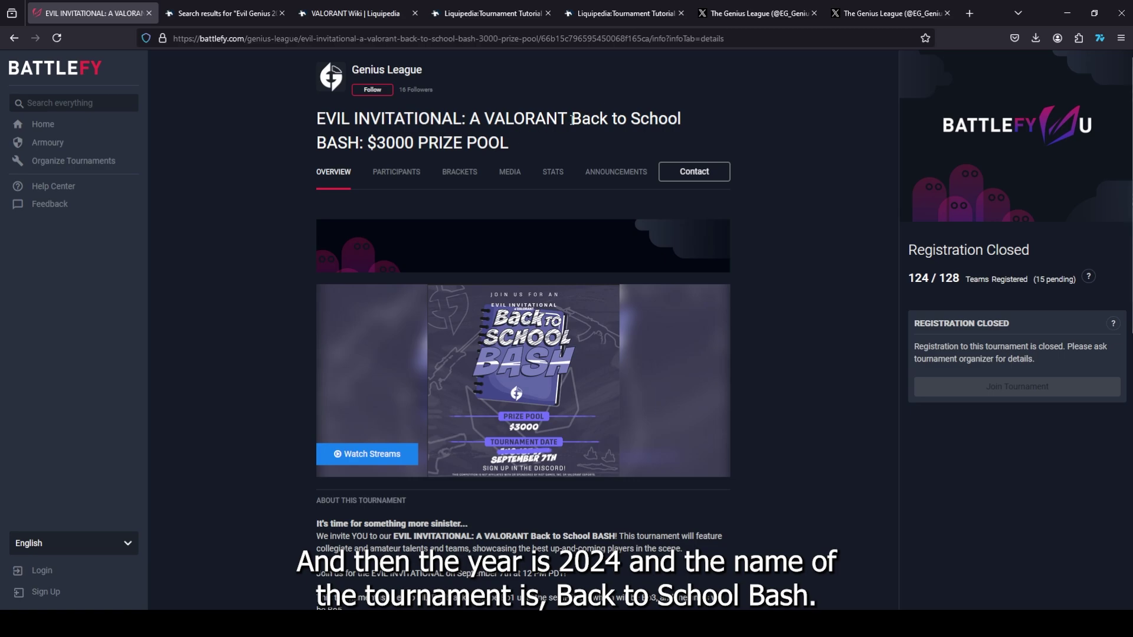
{"action": "left_click_drag", "start_coordinate": [571, 120], "coordinate": [362, 142]}
{"action": "key", "text": "ctrl+c"}
{"action": "left_click", "coordinate": [354, 13]}
{"action": "type", "text": "/"}
{"action": "key", "text": "ctrl+v"}
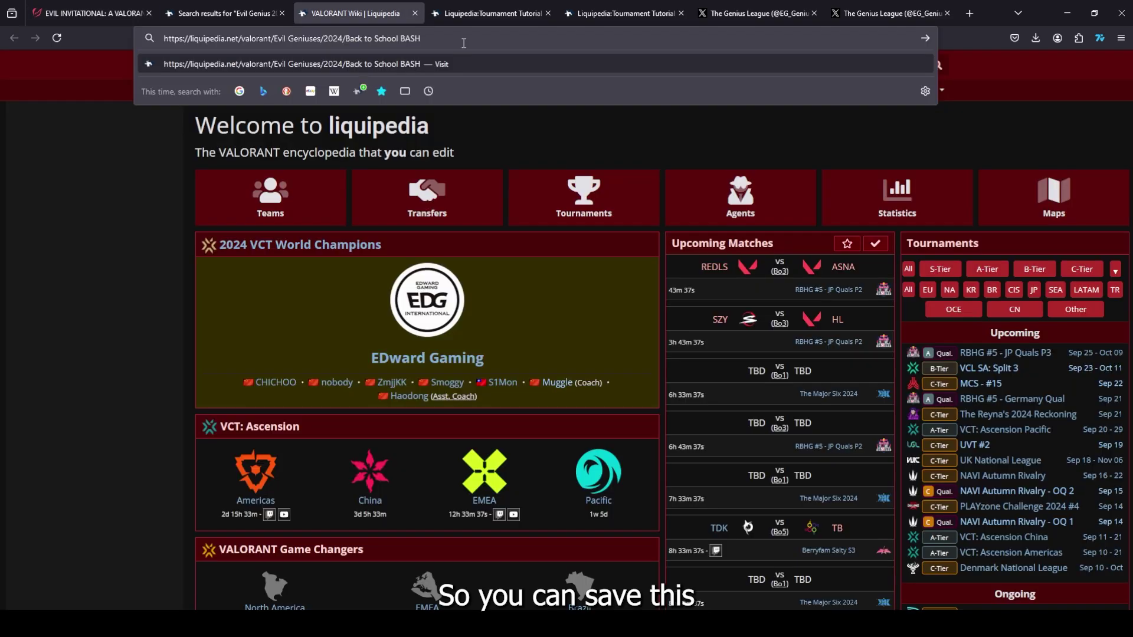
{"action": "key", "text": "Return"}
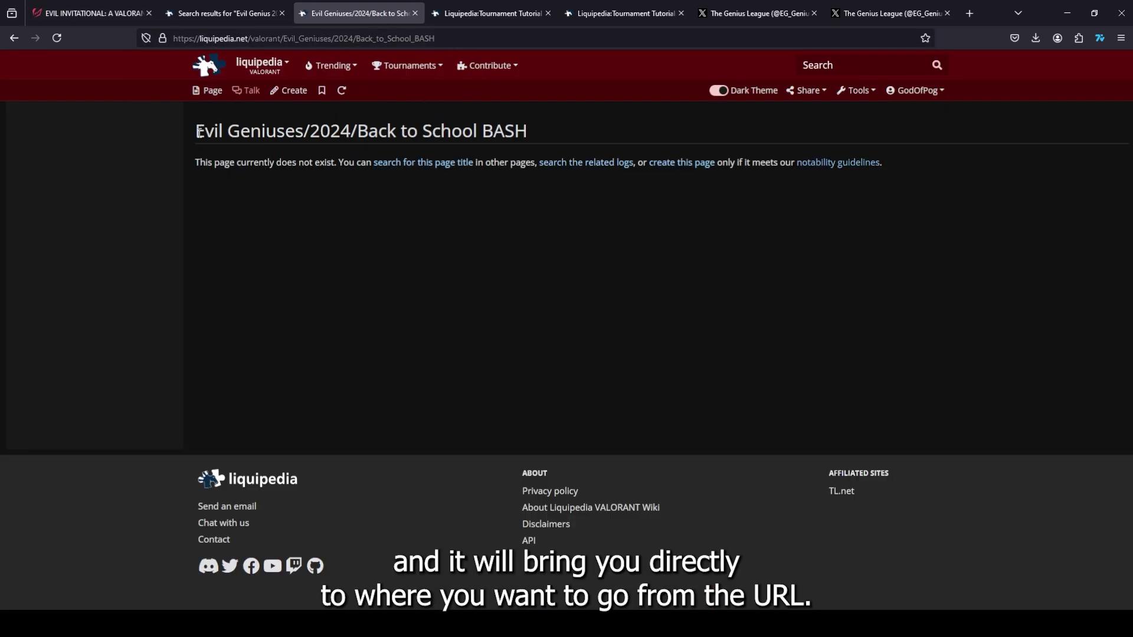
{"action": "mouse_move", "coordinate": [199, 131]}
{"action": "left_mouse_down"}
{"action": "mouse_move", "coordinate": [527, 132]}
{"action": "mouse_move", "coordinate": [196, 131]}
{"action": "left_mouse_up"}
Search the wiki for the Evil Geniuses/2024/Back to School BASH title to confirm no page exists
{"action": "left_click", "coordinate": [470, 78]}
{"action": "left_click", "coordinate": [554, 118]}
{"action": "left_click", "coordinate": [490, 13]}
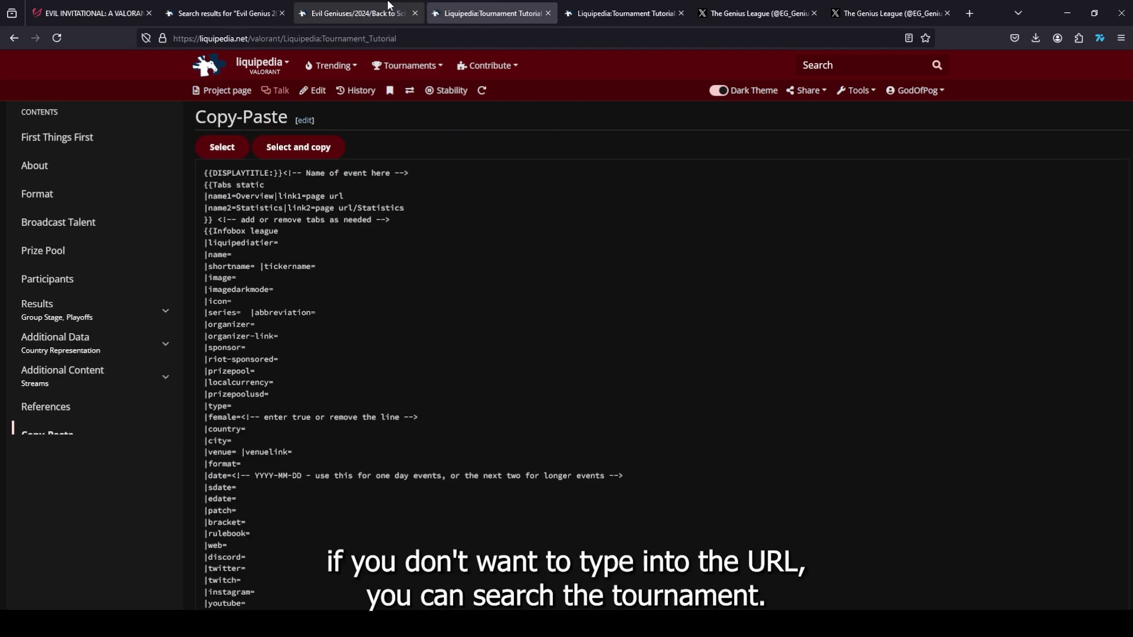
{"action": "left_click", "coordinate": [388, 9]}
{"action": "left_click", "coordinate": [490, 13]}
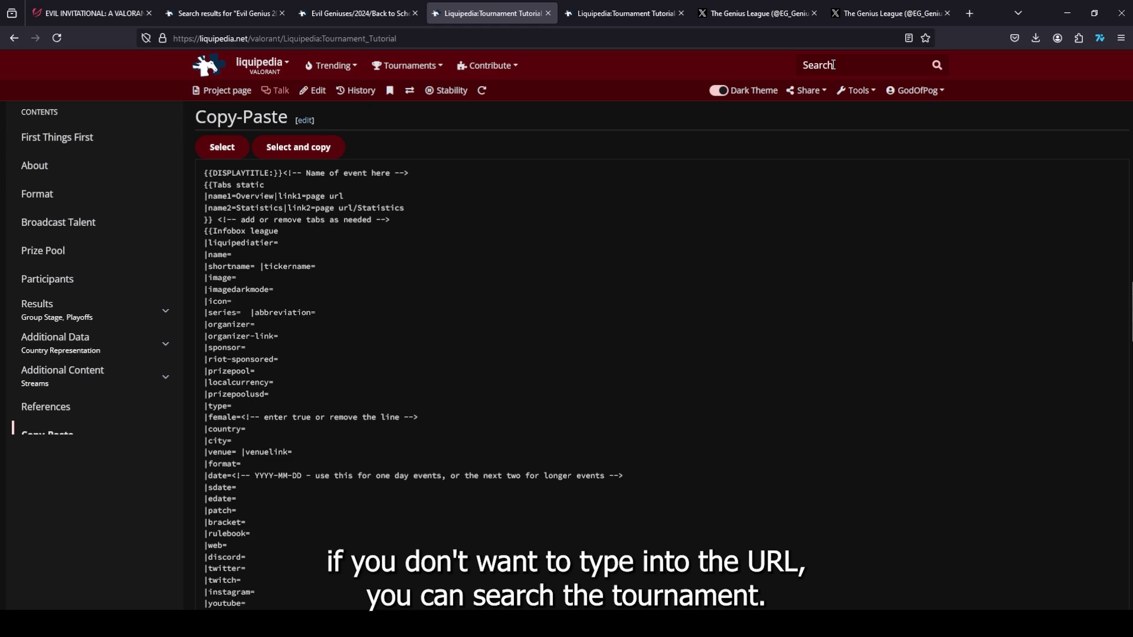
{"action": "left_click", "coordinate": [403, 12]}
{"action": "left_click", "coordinate": [844, 64]}
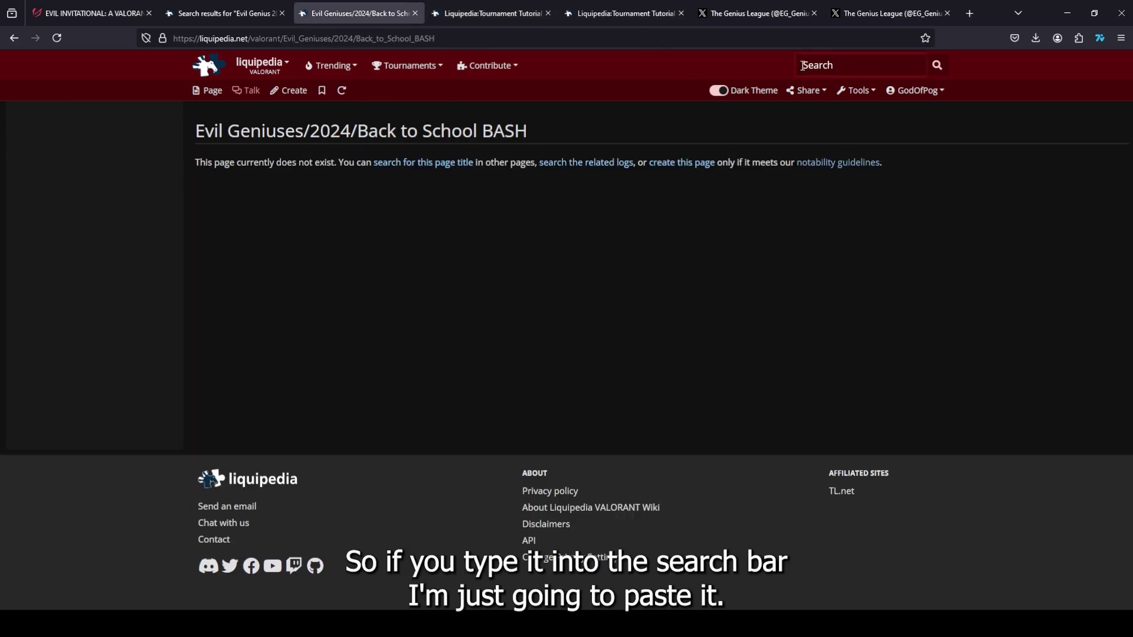
{"action": "key", "text": "ctrl+v"}
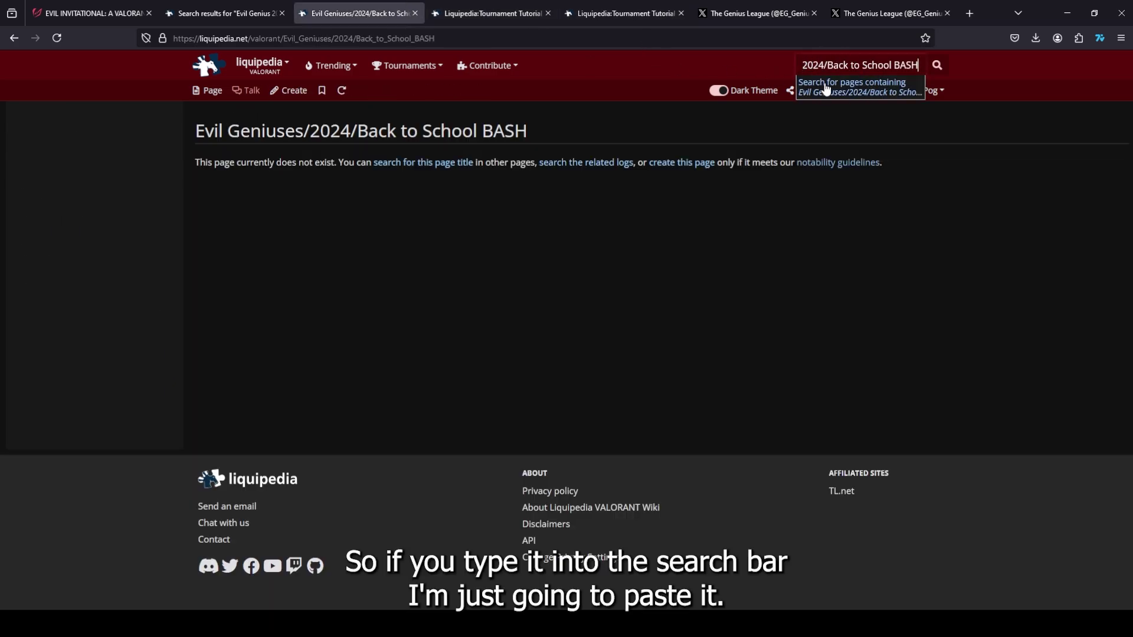
{"action": "left_click", "coordinate": [826, 88], "text": "ctrl"}
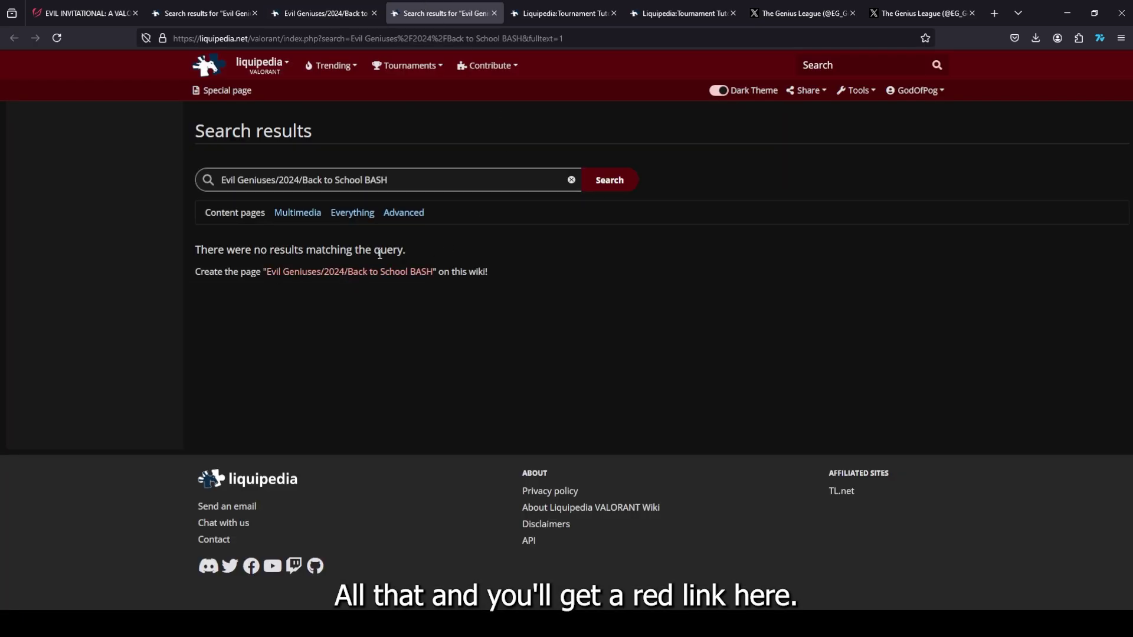
Follow the create link, then return to the Tournament Tutorial's Copy-Paste section
{"action": "left_click", "coordinate": [316, 272]}
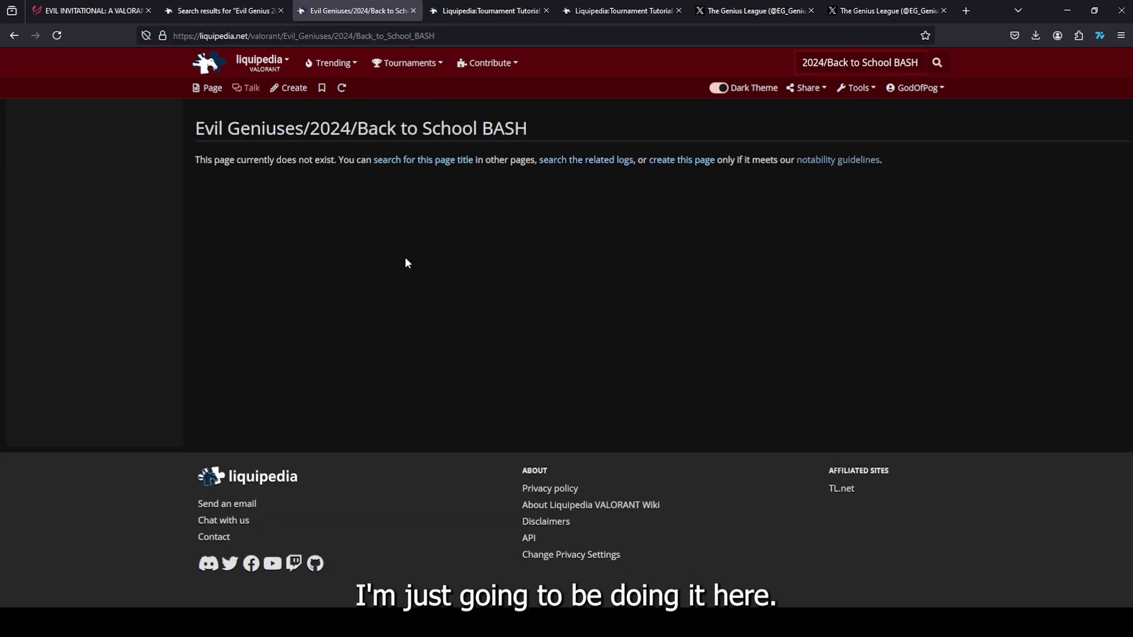
{"action": "left_click", "coordinate": [497, 11]}
{"action": "scroll", "coordinate": [472, 215], "scroll_direction": "up", "scroll_amount": 1}
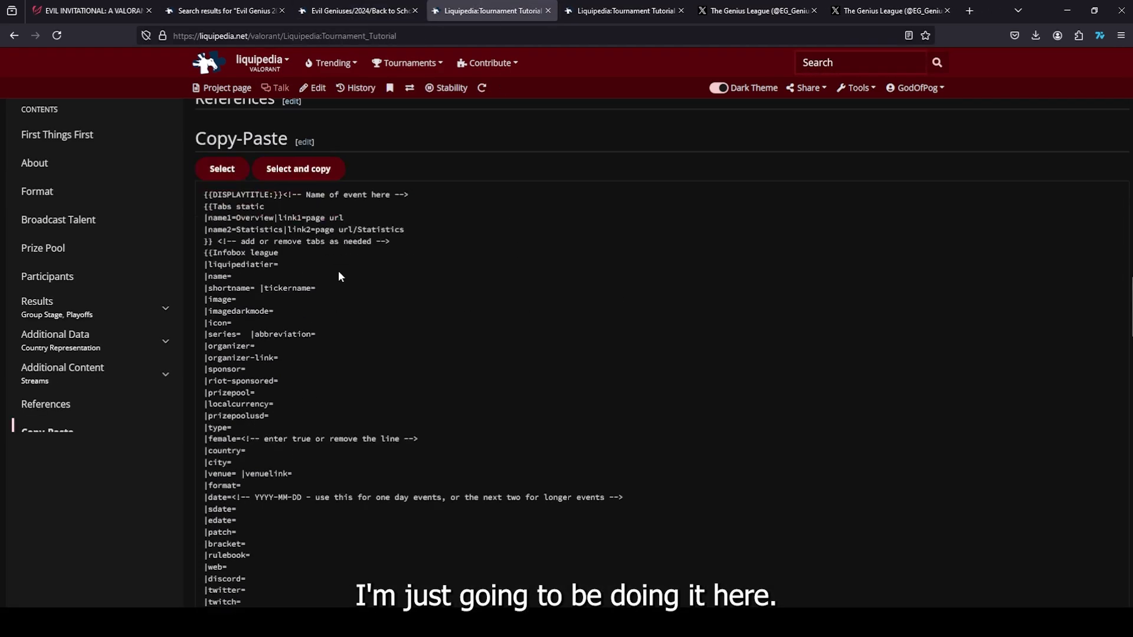
Copy the tutorial template and paste it into the editor for the new Back to School BASH page
{"action": "left_click", "coordinate": [313, 210]}
{"action": "left_click", "coordinate": [378, 7]}
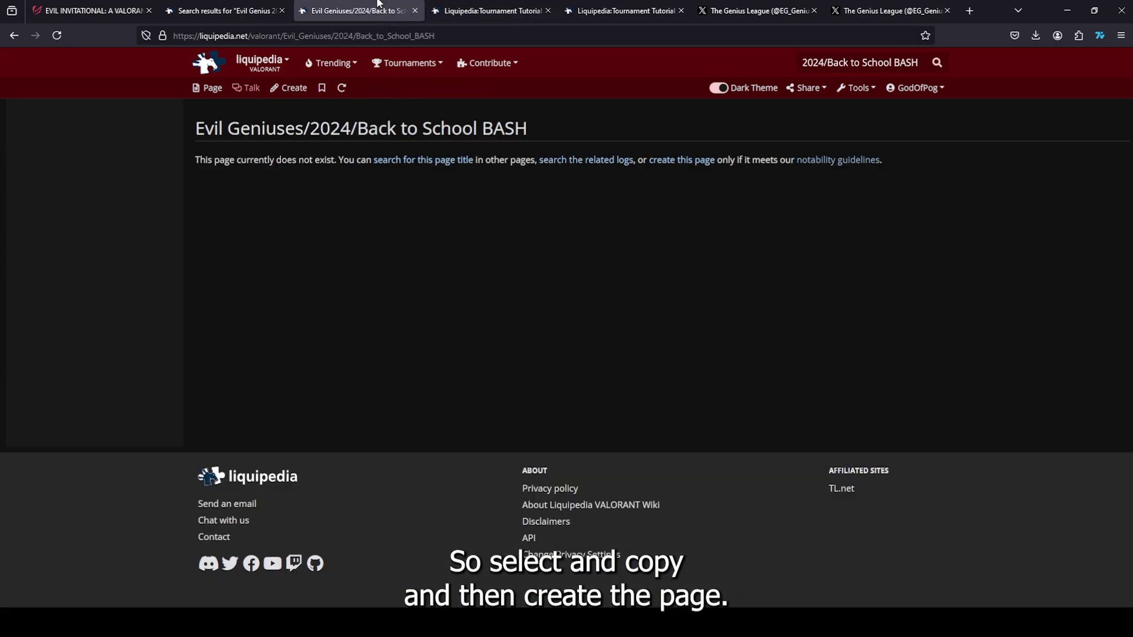
{"action": "left_click", "coordinate": [694, 162]}
{"action": "left_click", "coordinate": [915, 93]}
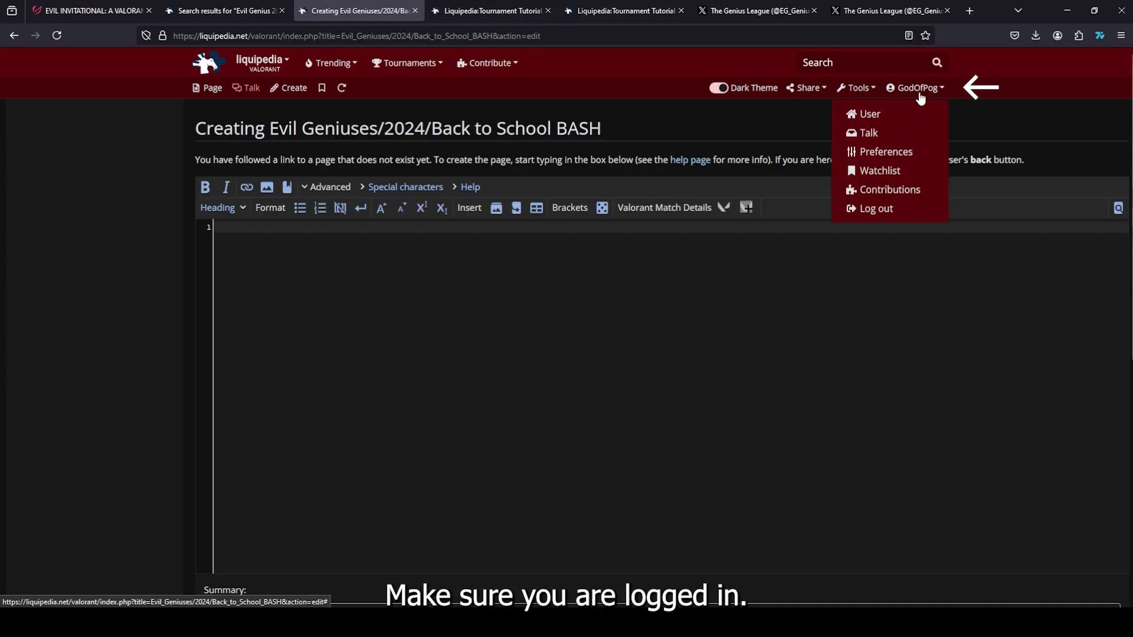
{"action": "left_click", "coordinate": [915, 94]}
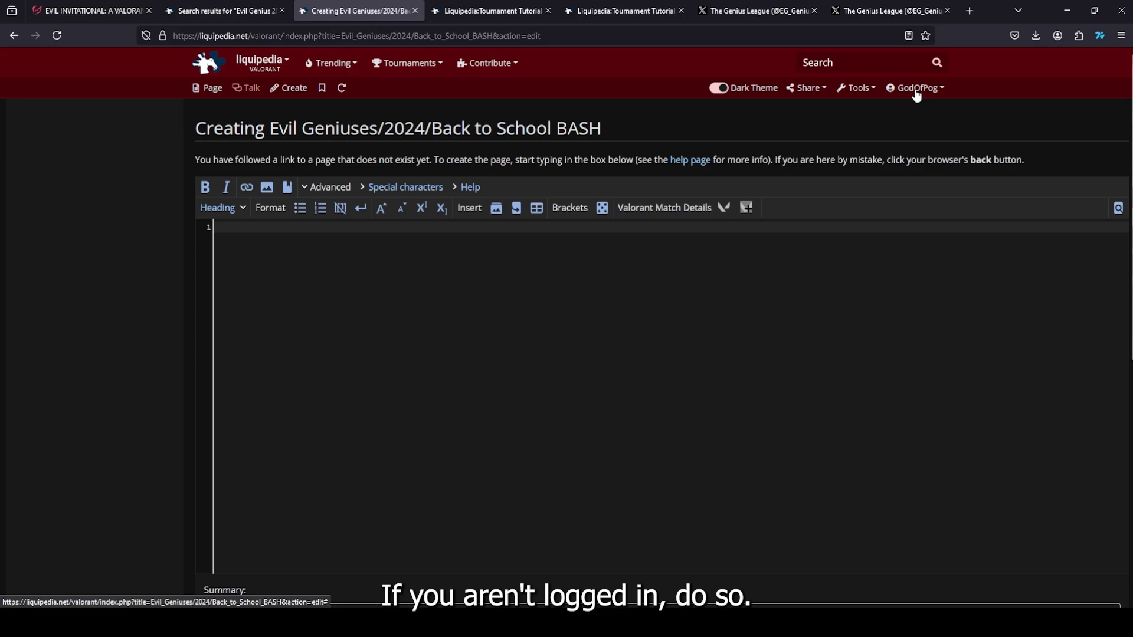
{"action": "key", "text": "ctrl+v"}
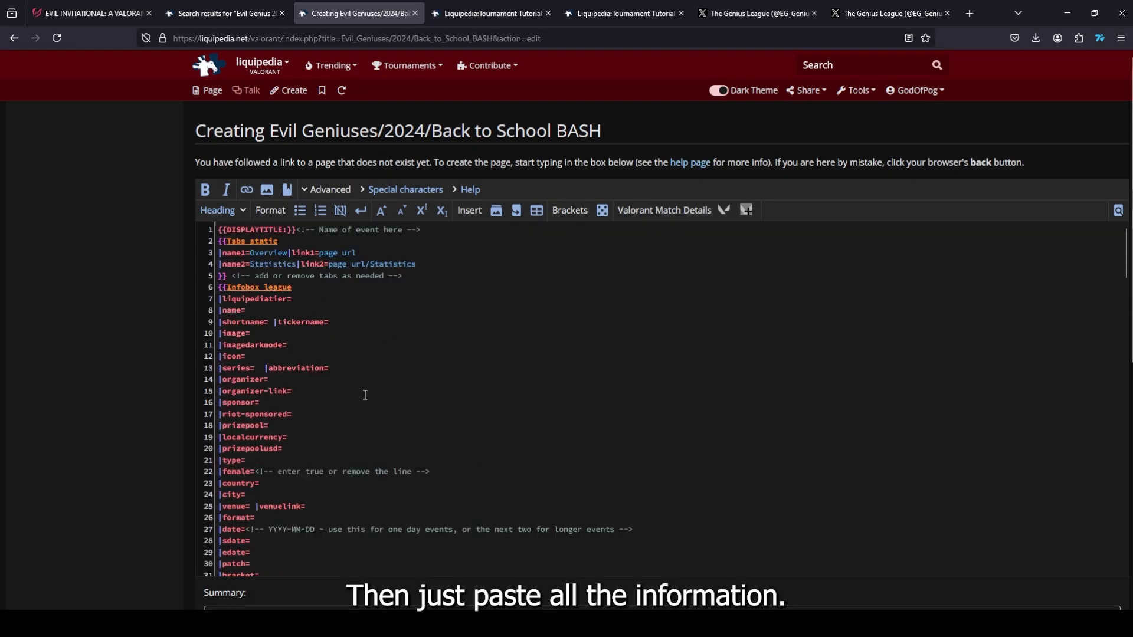
{"action": "scroll", "coordinate": [328, 331], "scroll_direction": "down", "scroll_amount": 10}
{"action": "scroll", "coordinate": [313, 392], "scroll_direction": "up", "scroll_amount": 10}
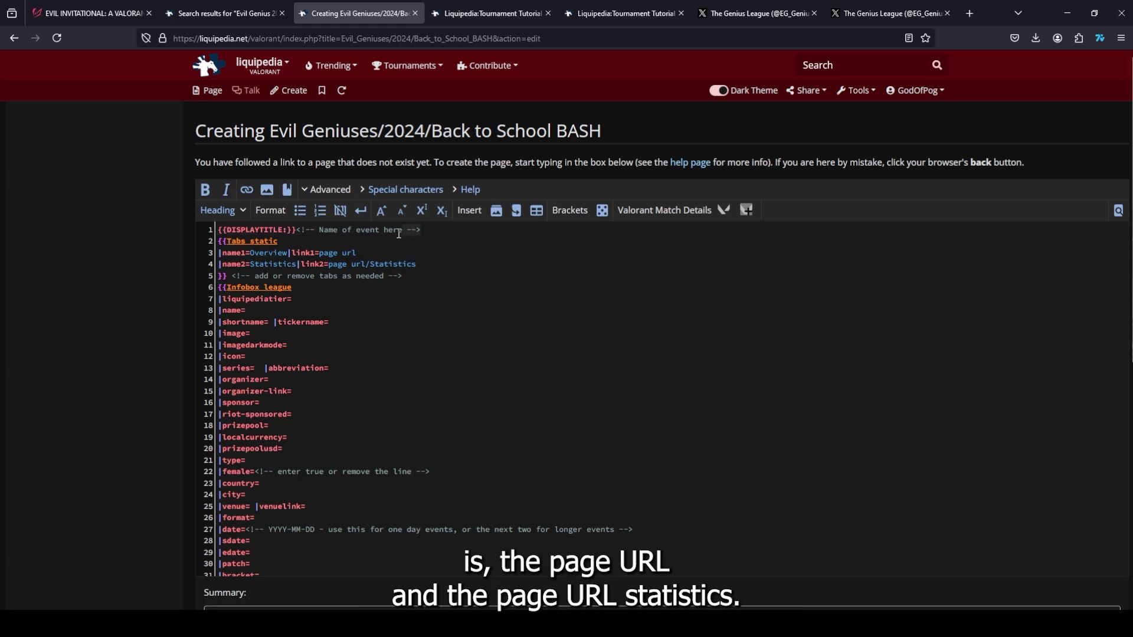
Replace the 'page url' placeholder with the page title and delete the 'add or remove tabs' comment
{"action": "left_click", "coordinate": [417, 265]}
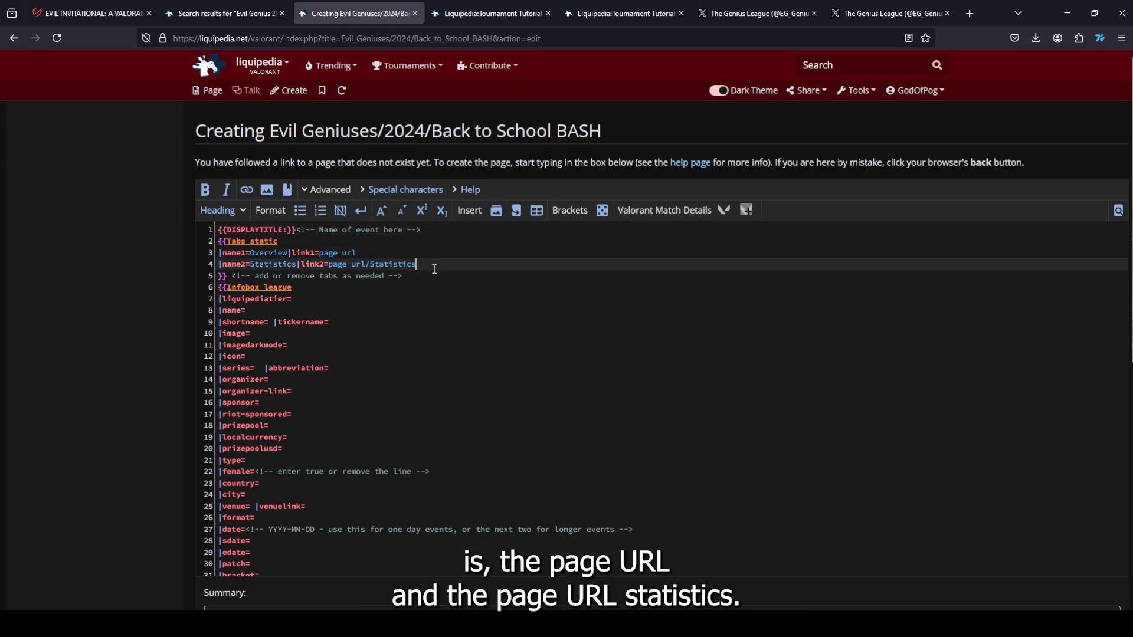
{"action": "left_click_drag", "start_coordinate": [272, 131], "coordinate": [627, 137]}
{"action": "key", "text": "ctrl+c"}
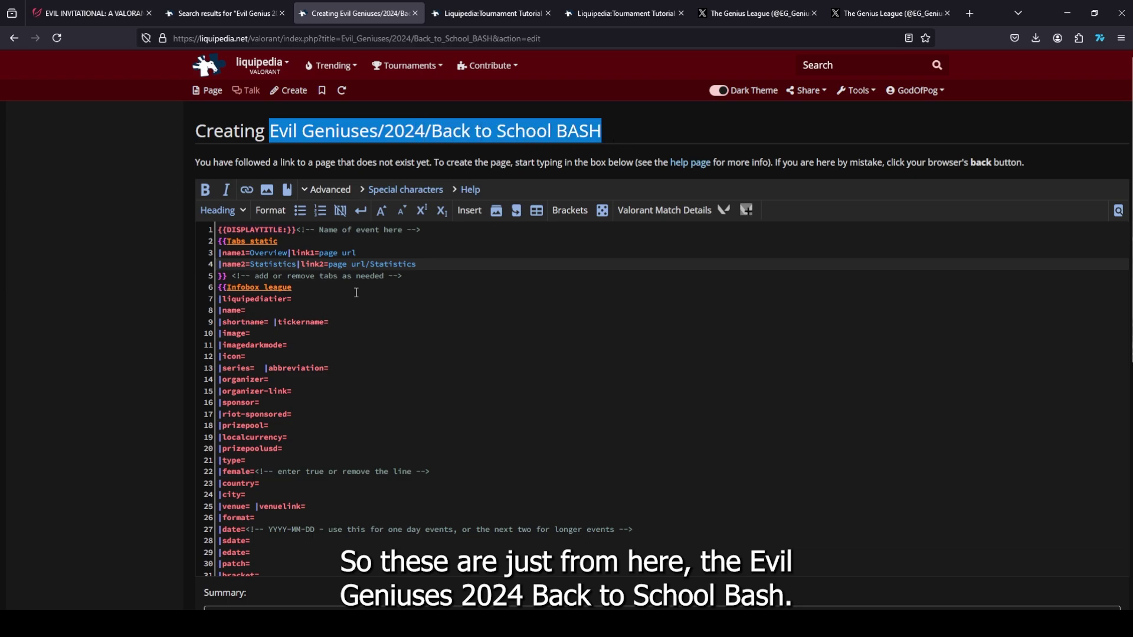
{"action": "left_click", "coordinate": [320, 253]}
{"action": "left_click_drag", "start_coordinate": [320, 253], "coordinate": [238, 277]}
{"action": "key", "text": "ctrl+v"}
{"action": "key", "text": "ctrl+v"}
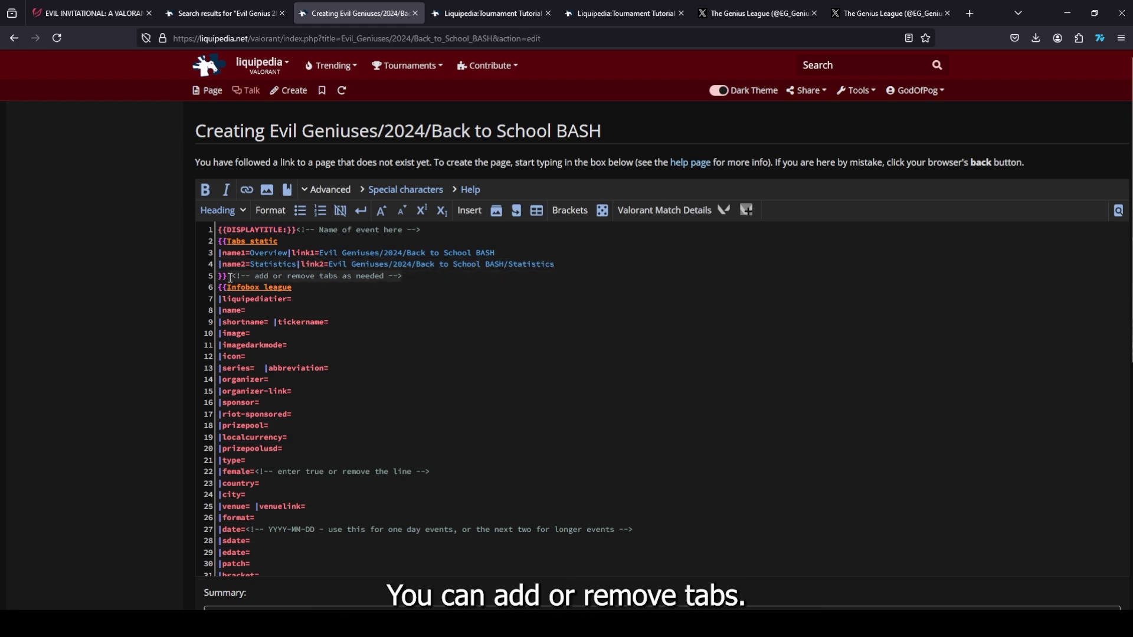
{"action": "key", "text": "BackSpace"}
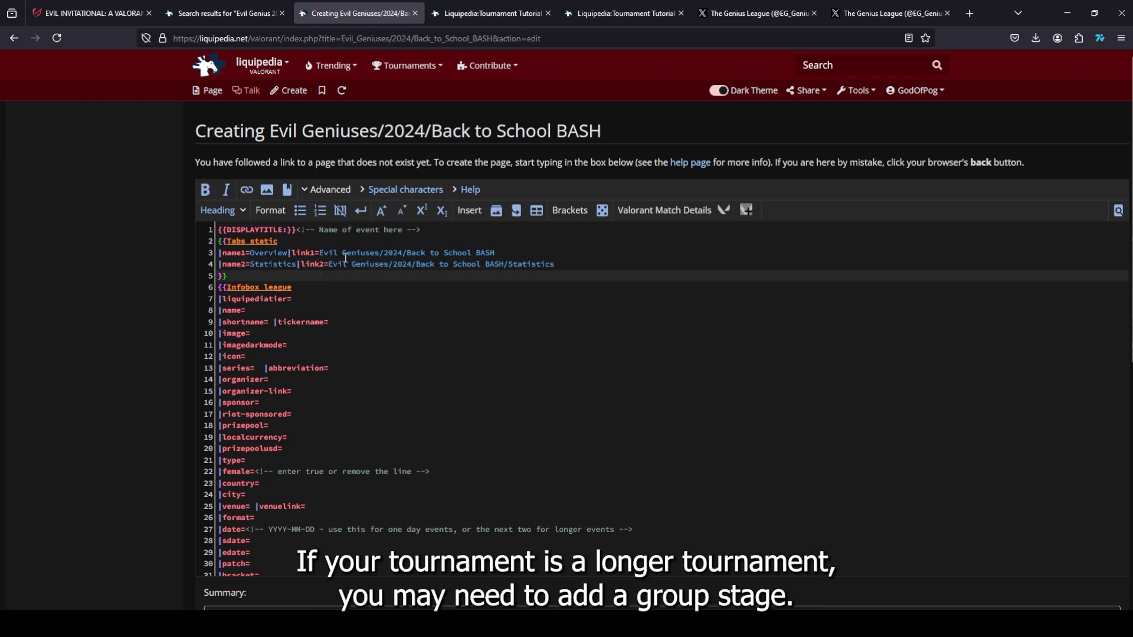
Add a Group Stage tab linking to /Group_Stage, renumber Statistics to 3, and delete the example Group Stage line
{"action": "left_click", "coordinate": [516, 253]}
{"action": "key", "text": "Return"}
{"action": "type", "text": "|name2"}
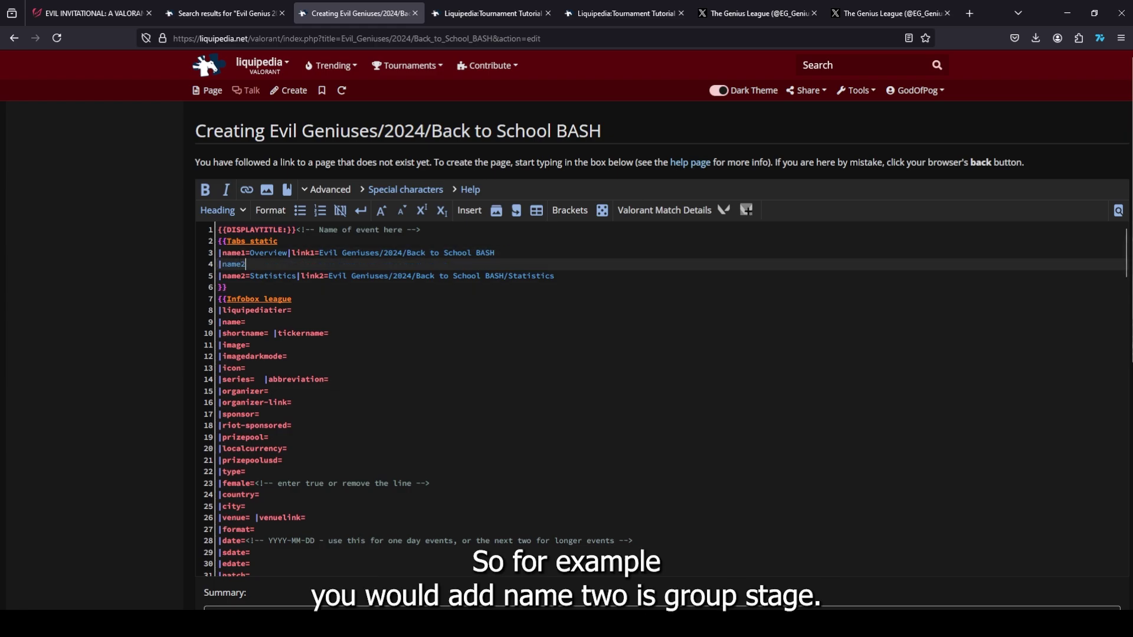
{"action": "type", "text": "=Group Stage|link2="}
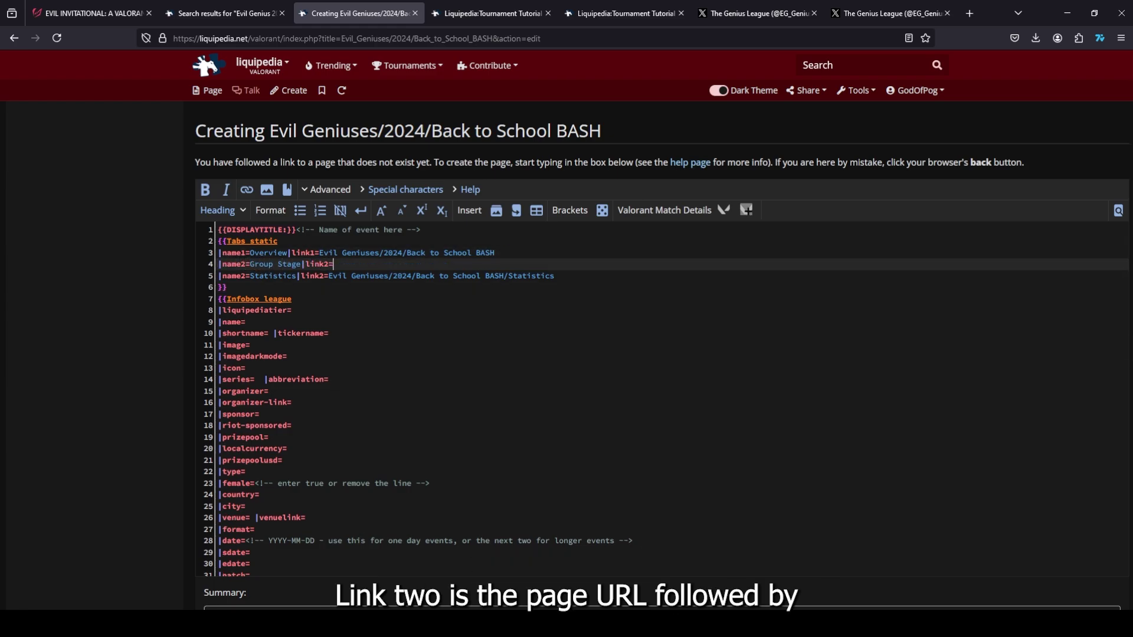
{"action": "key", "text": "ctrl+v"}
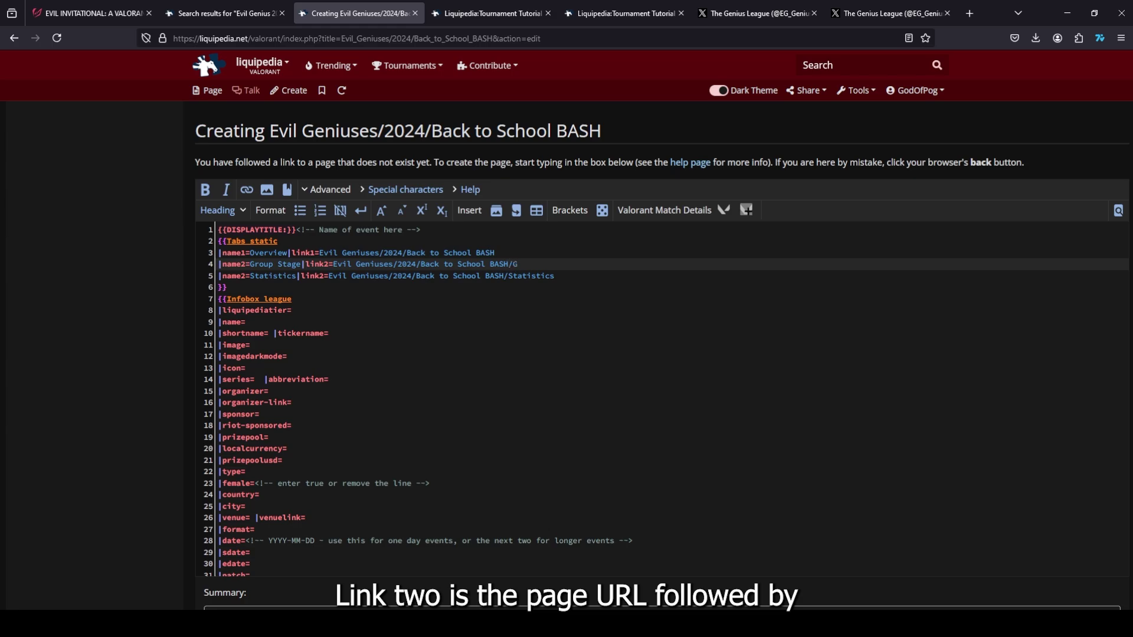
{"action": "type", "text": "/Group_Stage"}
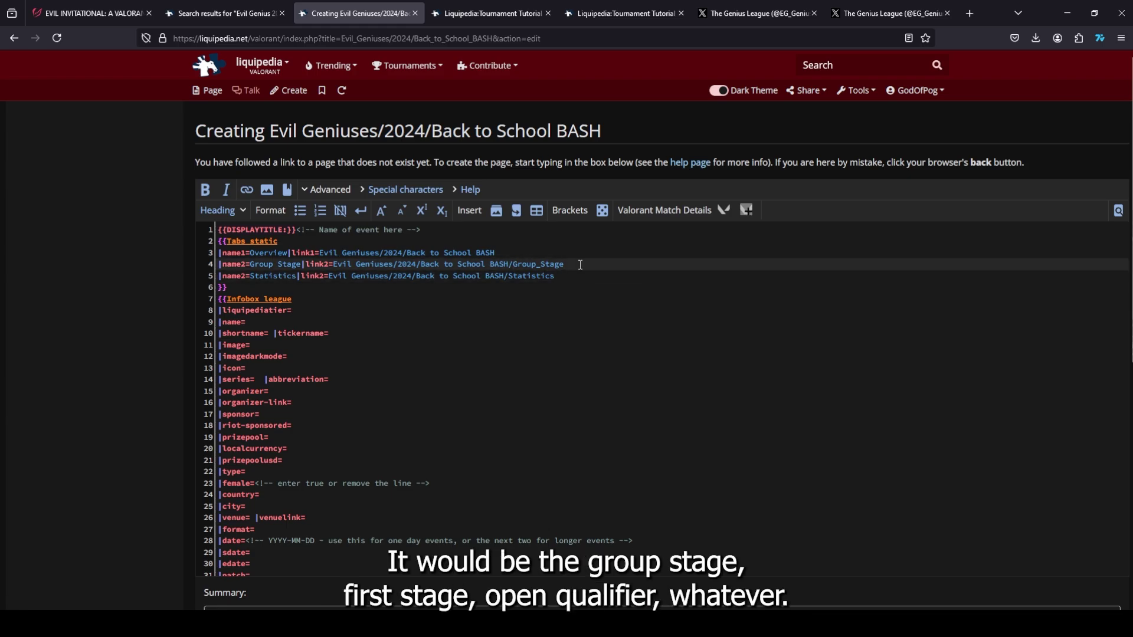
{"action": "left_click", "coordinate": [245, 276]}
{"action": "key", "text": "BackSpace"}
{"action": "type", "text": "3"}
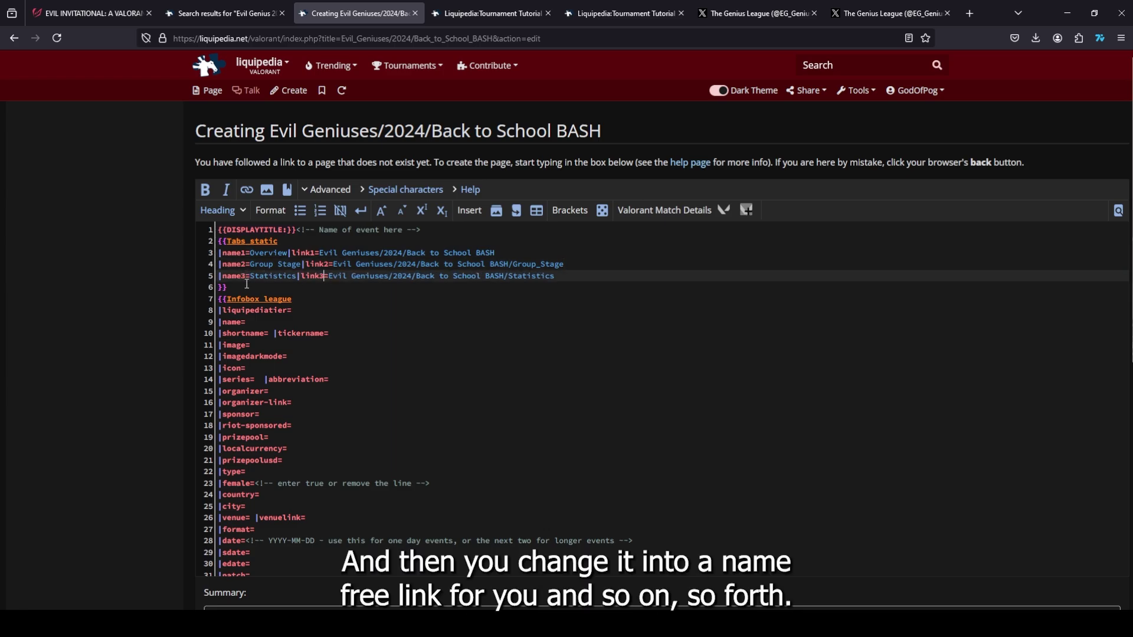
{"action": "left_click_drag", "start_coordinate": [582, 268], "coordinate": [218, 263]}
{"action": "key", "text": "Delete"}
{"action": "key", "text": "Delete"}
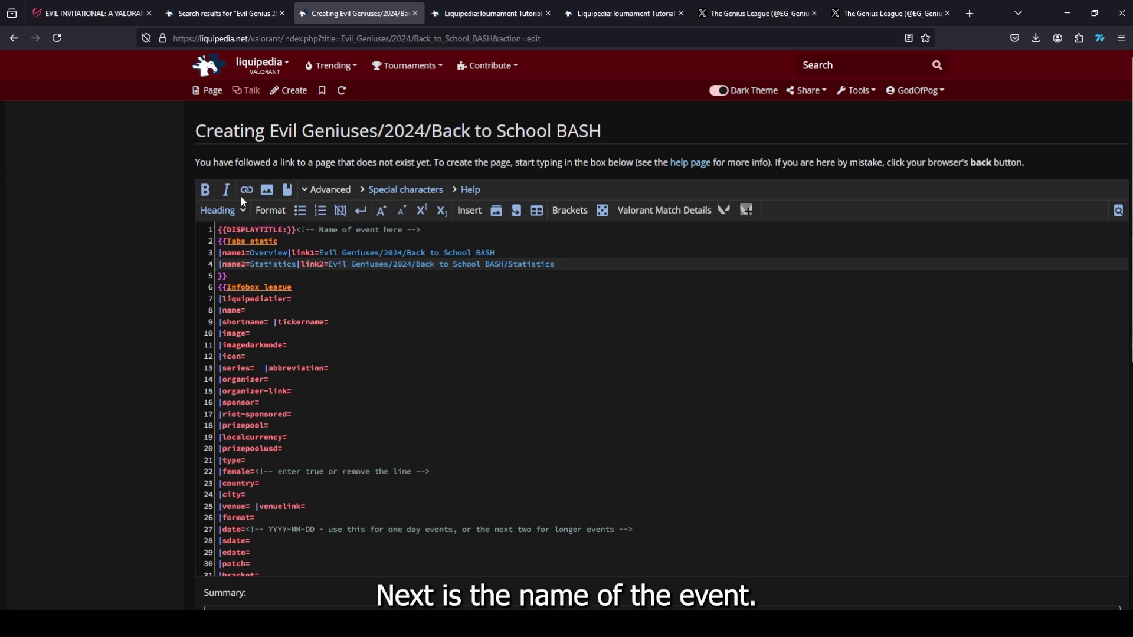
{"action": "left_click", "coordinate": [121, 13]}
Copy the event name EVIL INVITATIONAL: A VALORANT Back to School BASH from Battlefy, excluding the prize pool
{"action": "left_click", "coordinate": [446, 142]}
{"action": "left_click_drag", "start_coordinate": [324, 113], "coordinate": [524, 140]}
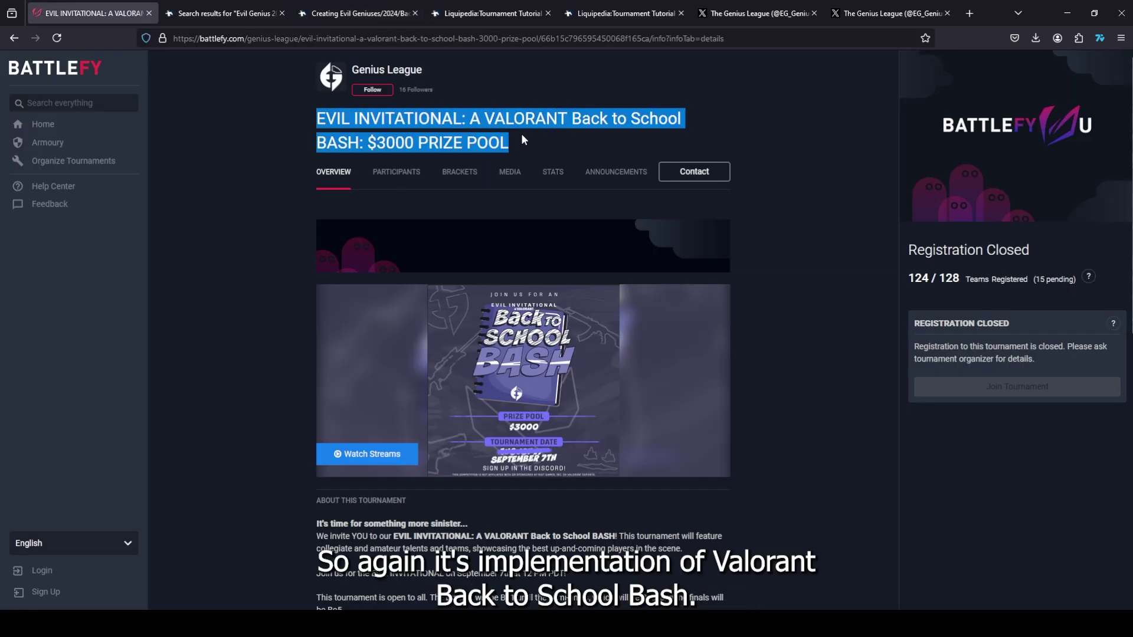
{"action": "left_click", "coordinate": [585, 116]}
{"action": "left_click_drag", "start_coordinate": [316, 122], "coordinate": [362, 143]}
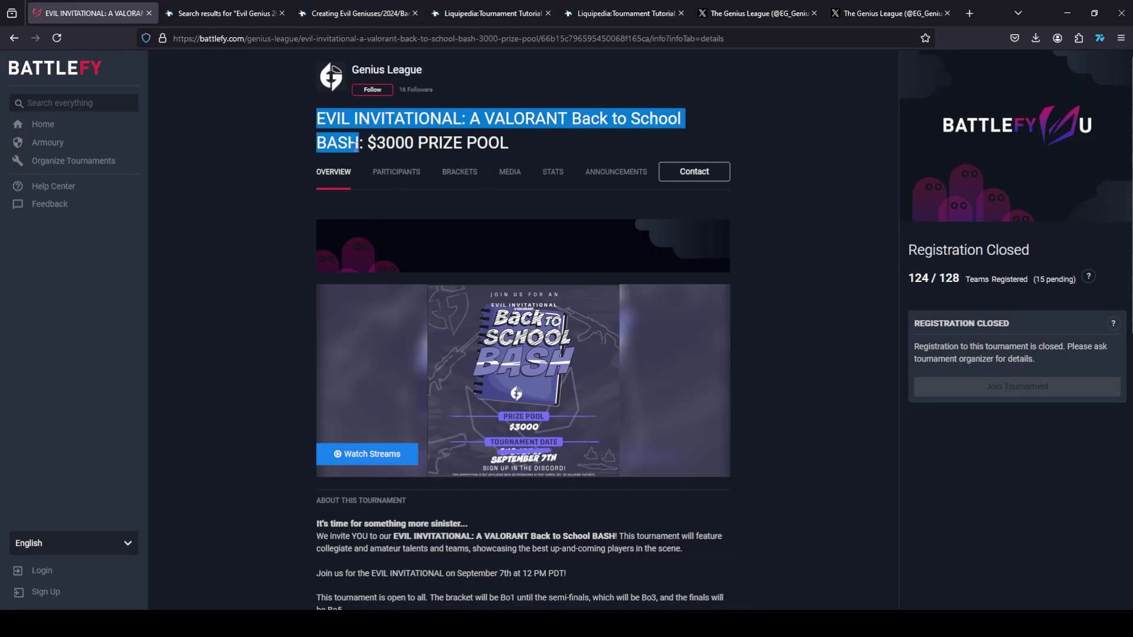
{"action": "key", "text": "ctrl+c"}
Paste the event name after DISPLAYTITLE: on line 1 and delete the 'Name of event here' comment
{"action": "left_click", "coordinate": [356, 13]}
{"action": "left_click", "coordinate": [288, 230]}
{"action": "key", "text": "ctrl+v"}
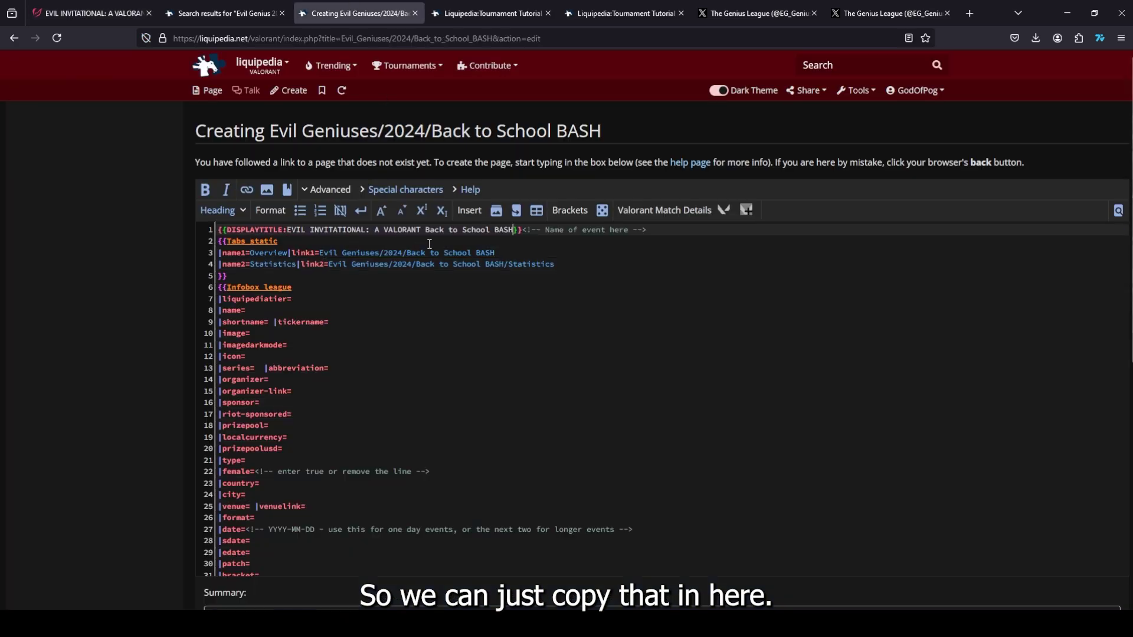
{"action": "left_click_drag", "start_coordinate": [647, 230], "coordinate": [522, 231]}
{"action": "key", "text": "BackSpace"}
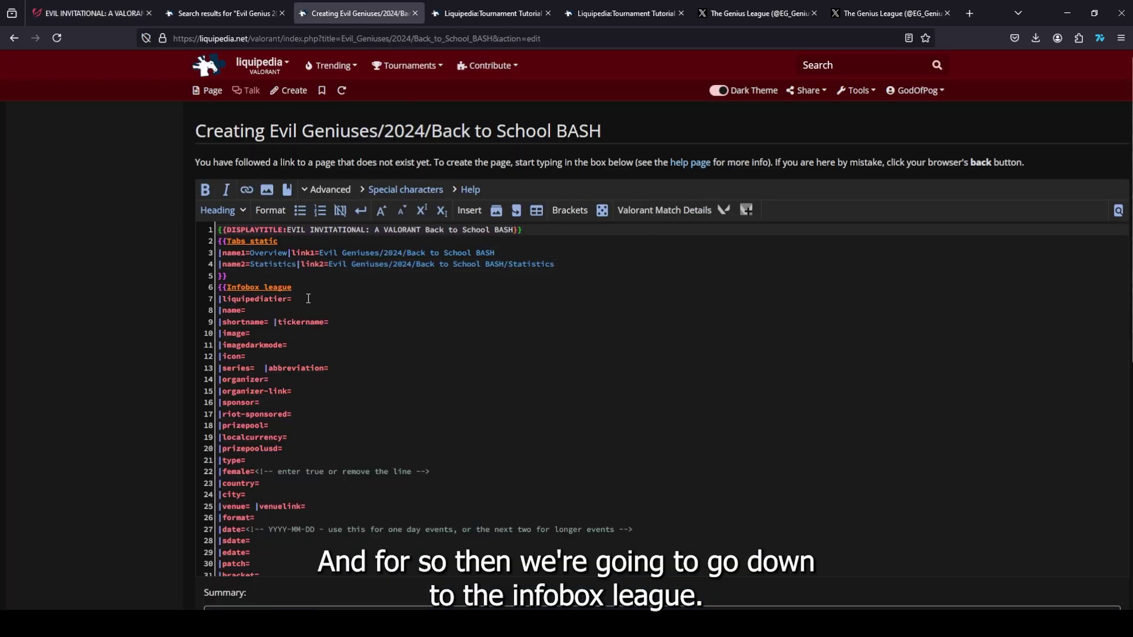
{"action": "left_click", "coordinate": [310, 300]}
{"action": "scroll", "coordinate": [288, 331], "scroll_direction": "down", "scroll_amount": 2}
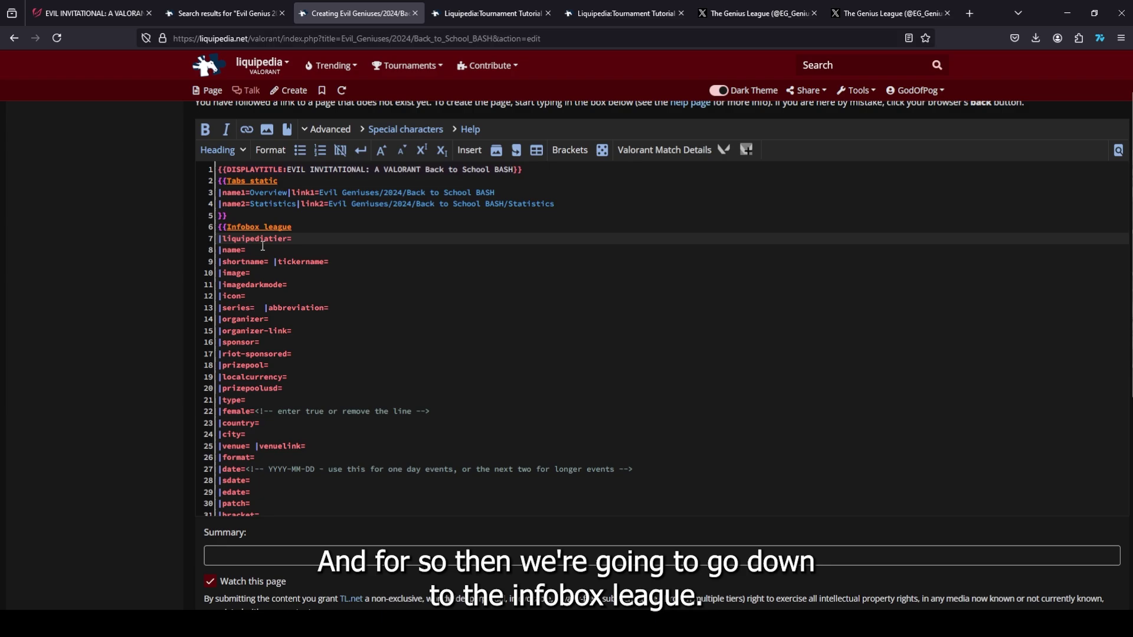
{"action": "scroll", "coordinate": [284, 227], "scroll_direction": "up", "scroll_amount": 2}
{"action": "left_click", "coordinate": [330, 65]}
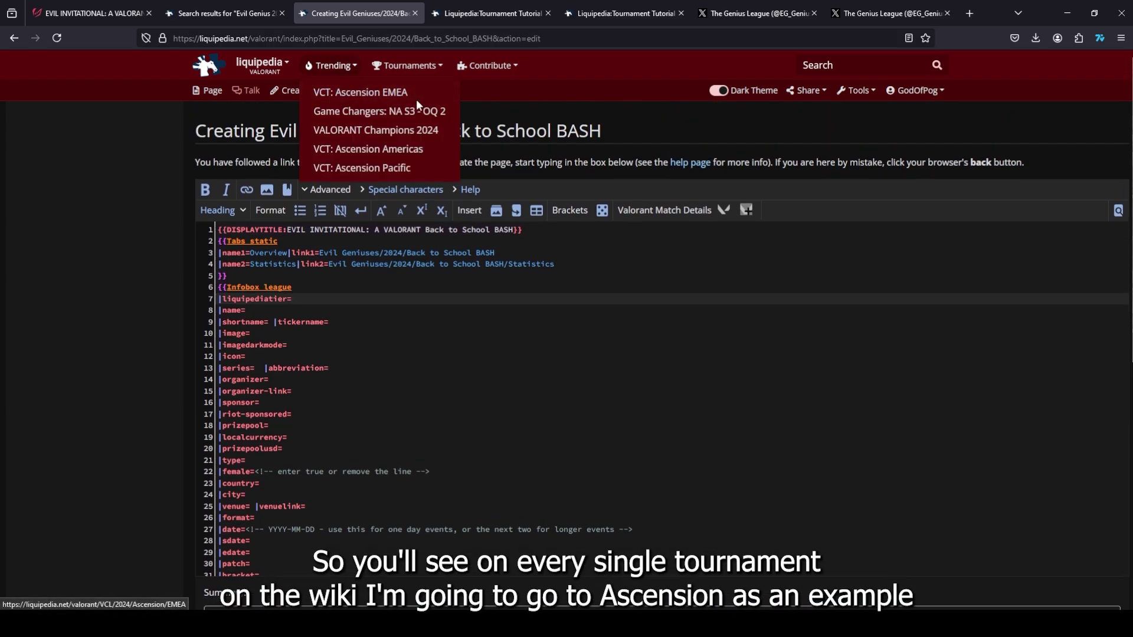
{"action": "middle_click", "coordinate": [413, 130]}
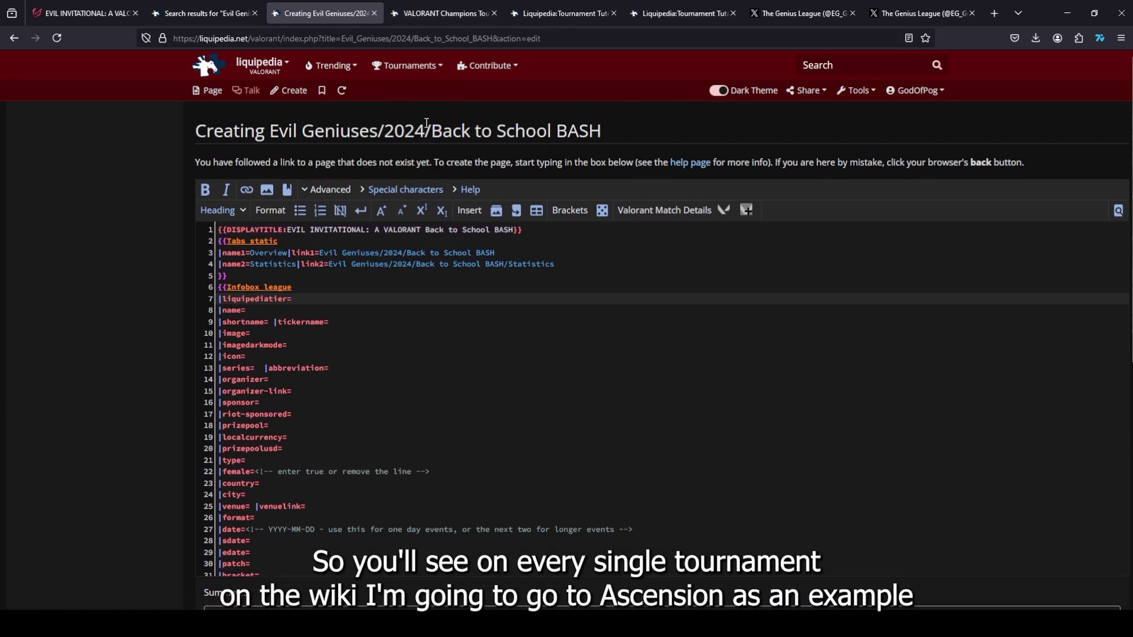
{"action": "left_click_drag", "start_coordinate": [439, 7], "coordinate": [366, 10]}
{"action": "scroll", "coordinate": [708, 207], "scroll_direction": "down", "scroll_amount": 3}
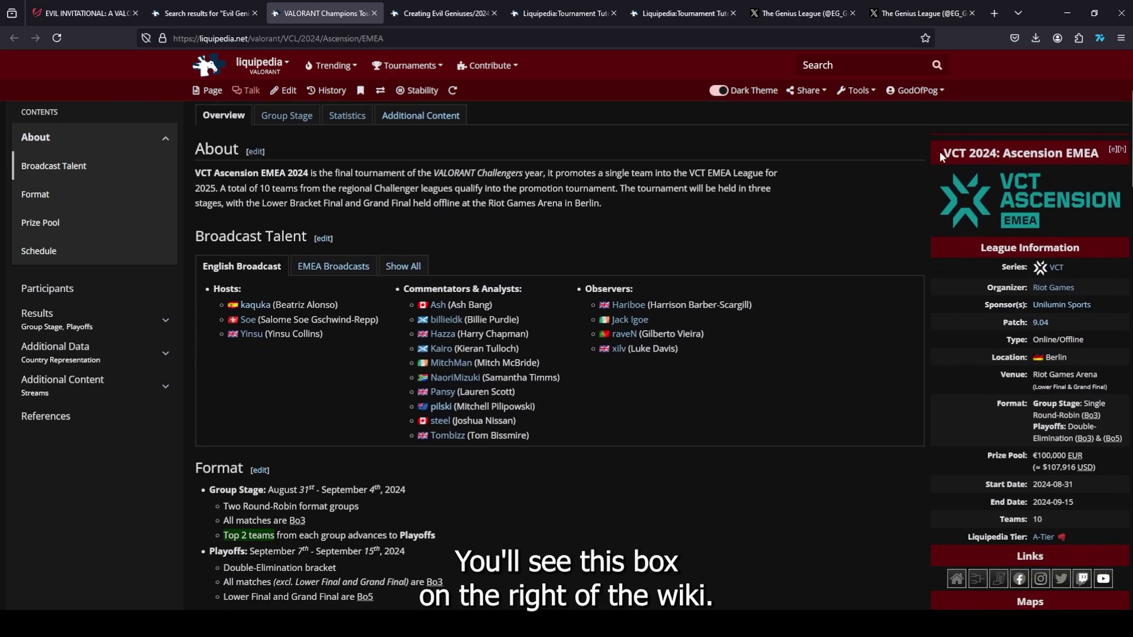
{"action": "left_click_drag", "start_coordinate": [944, 154], "coordinate": [1027, 219]}
{"action": "left_click", "coordinate": [936, 195]}
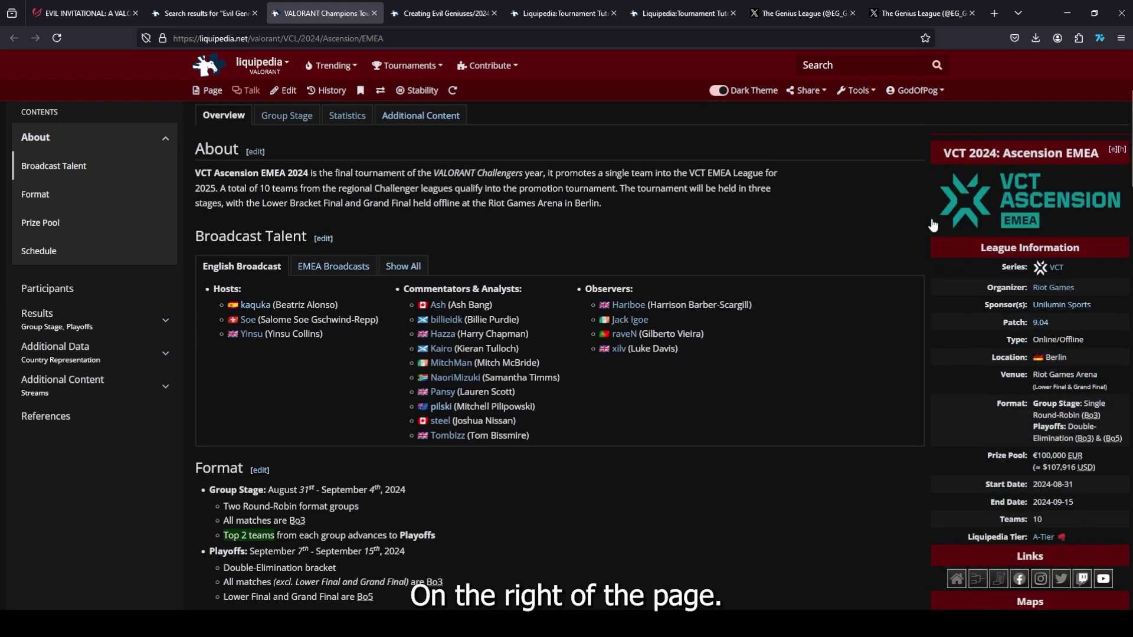
{"action": "left_click_drag", "start_coordinate": [943, 152], "coordinate": [1090, 526]}
{"action": "left_click", "coordinate": [1091, 525]}
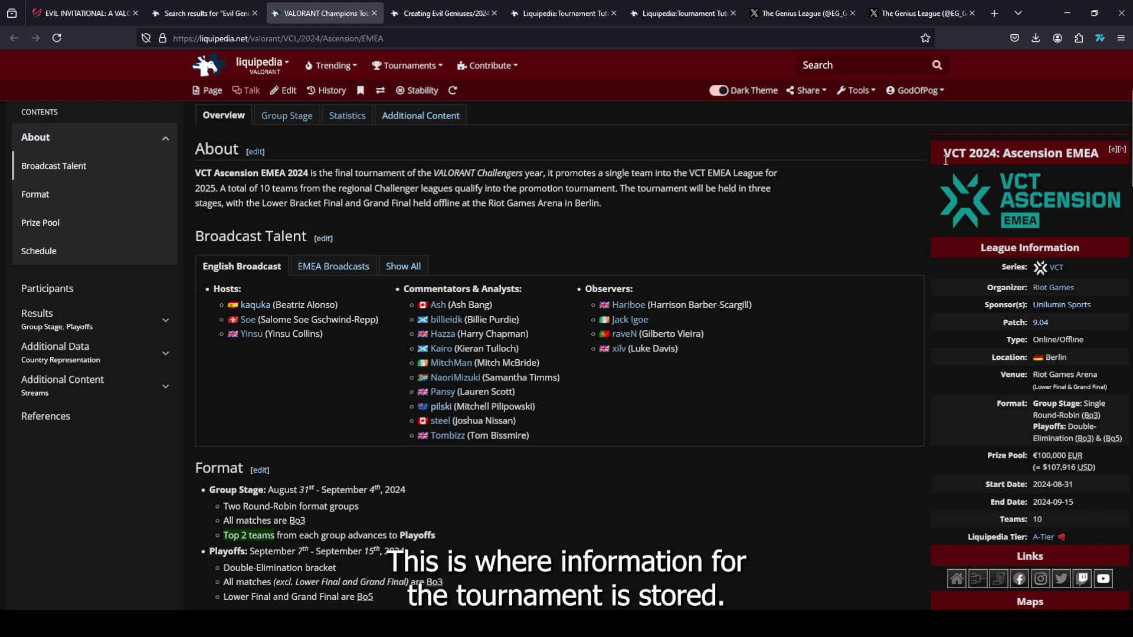
Enter C-tier and fill the infobox name field with the event name copied from the display title
{"action": "left_click", "coordinate": [374, 13]}
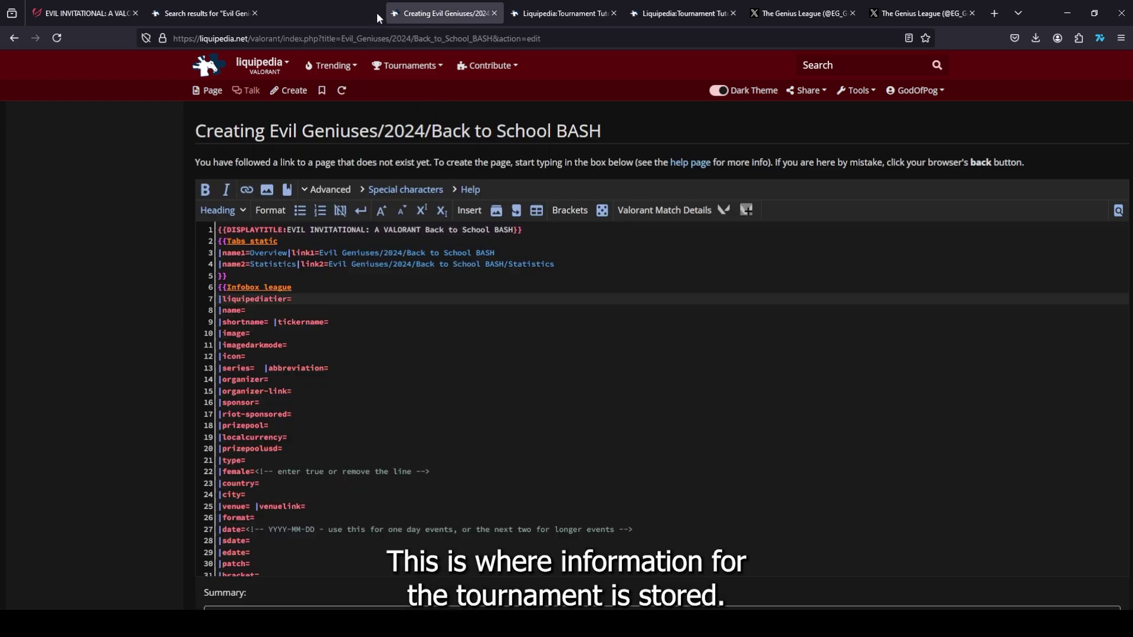
{"action": "scroll", "coordinate": [197, 301], "scroll_direction": "down", "scroll_amount": 2}
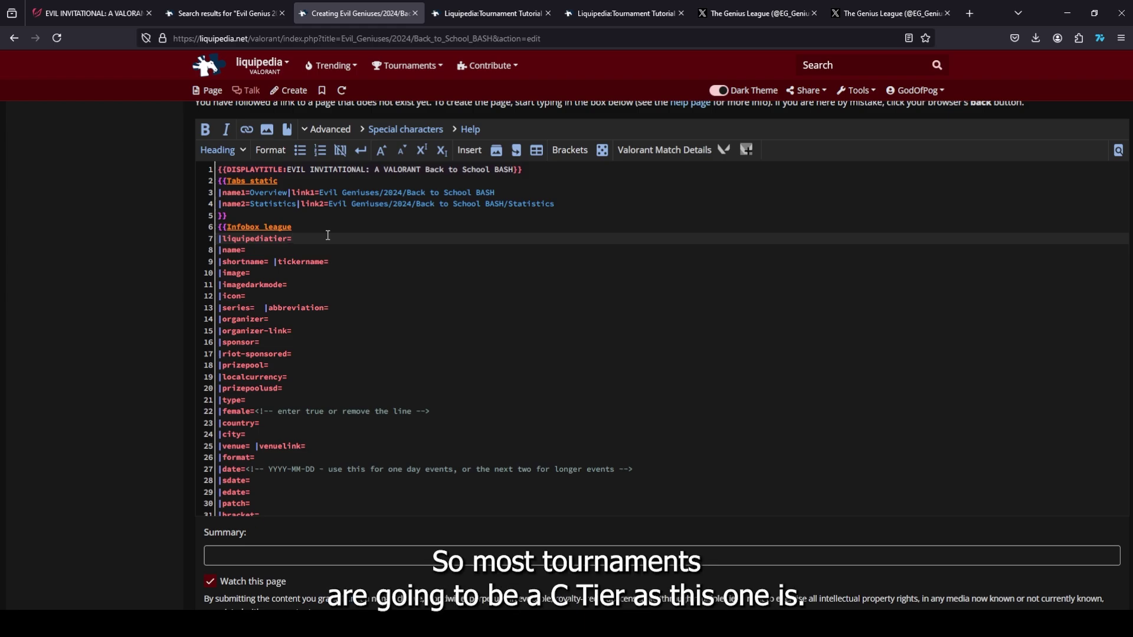
{"action": "type", "text": "C-tier"}
{"action": "left_click", "coordinate": [327, 248]}
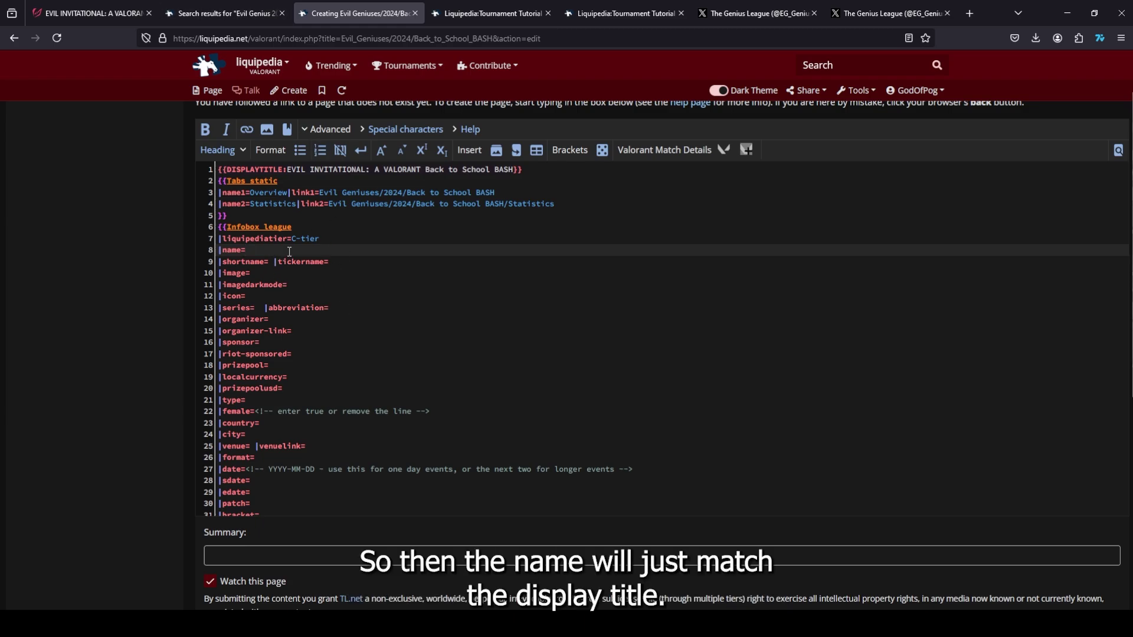
{"action": "left_click_drag", "start_coordinate": [289, 170], "coordinate": [518, 169]}
{"action": "key", "text": "ctrl+c"}
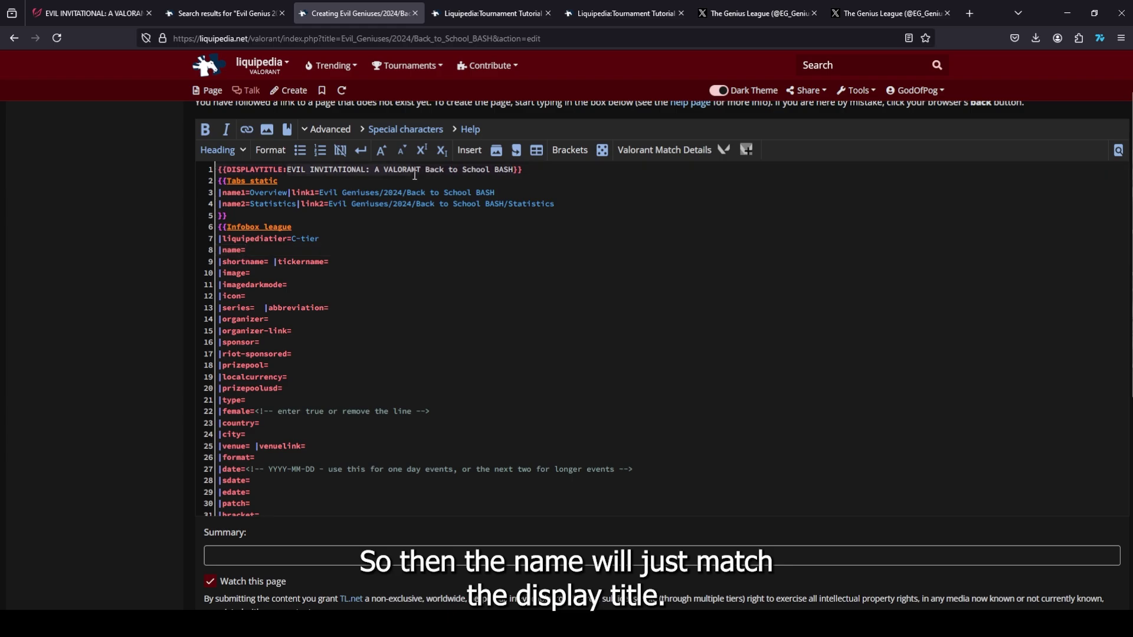
{"action": "left_click", "coordinate": [314, 246]}
{"action": "key", "text": "ctrl+v"}
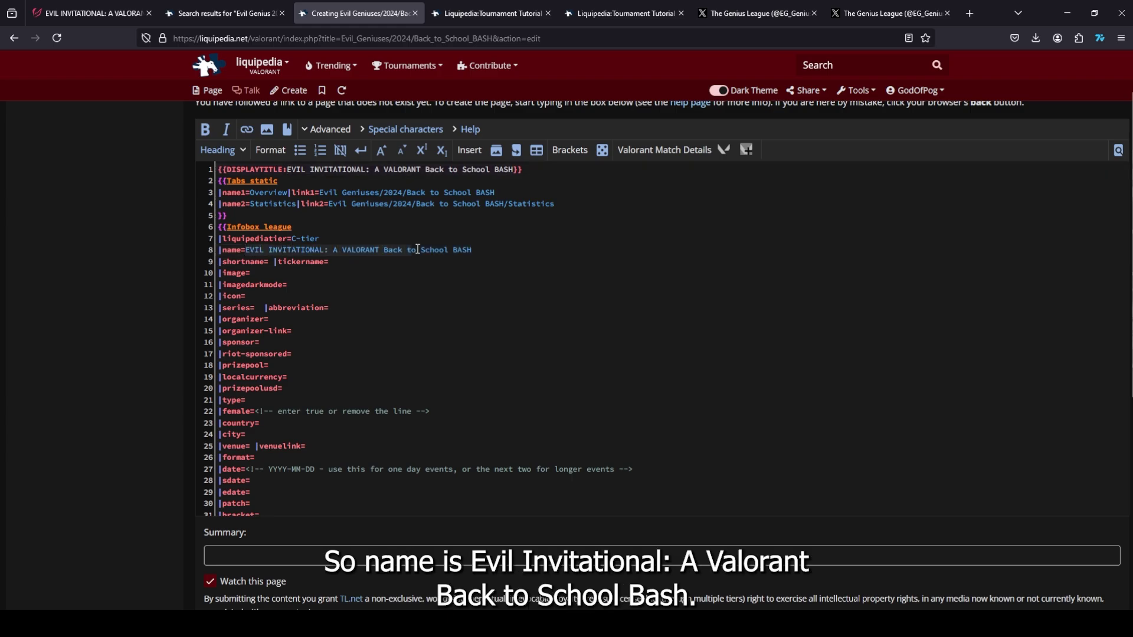
{"action": "left_click", "coordinate": [500, 251]}
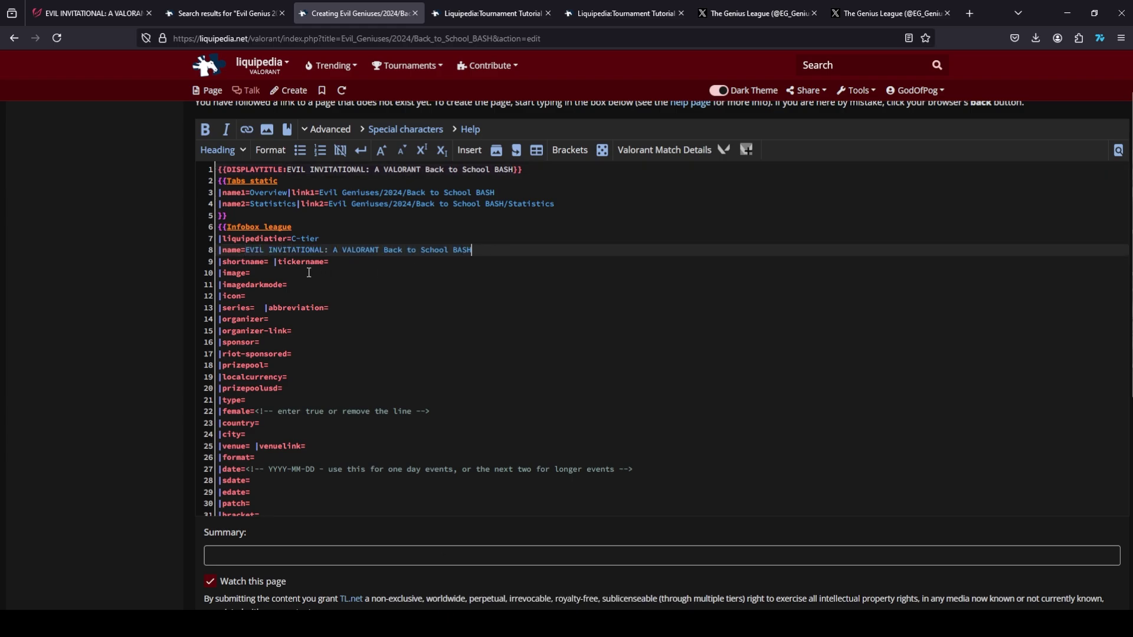
Set the short name to 'EG Back to School 2024' and the ticker name to 'EG Back to School'
{"action": "left_click", "coordinate": [269, 263]}
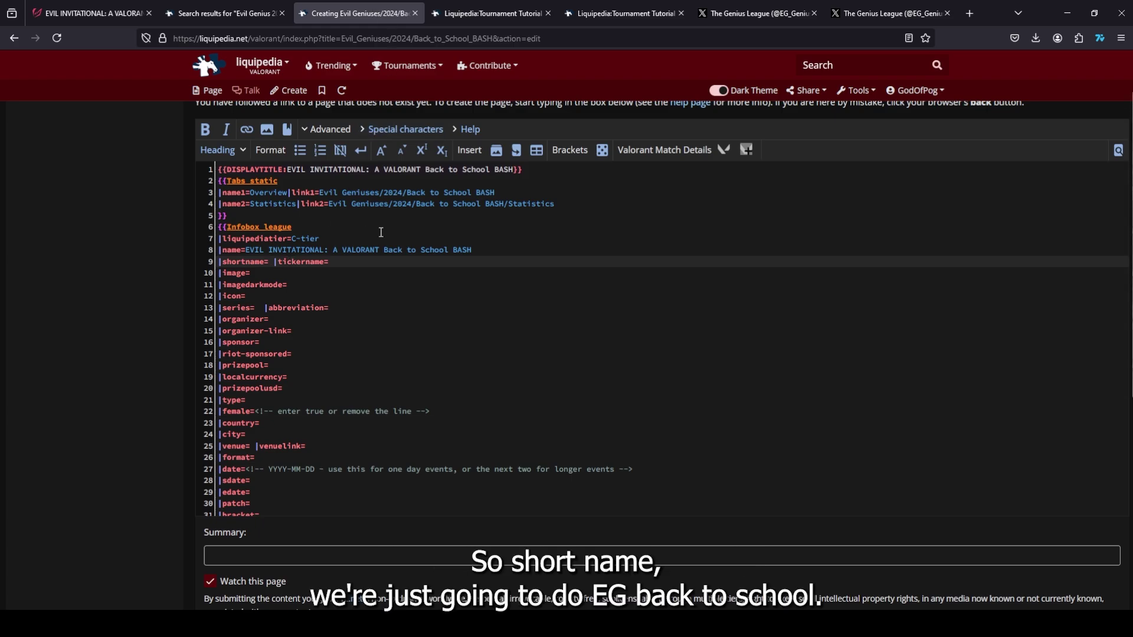
{"action": "type", "text": "EG Back To"}
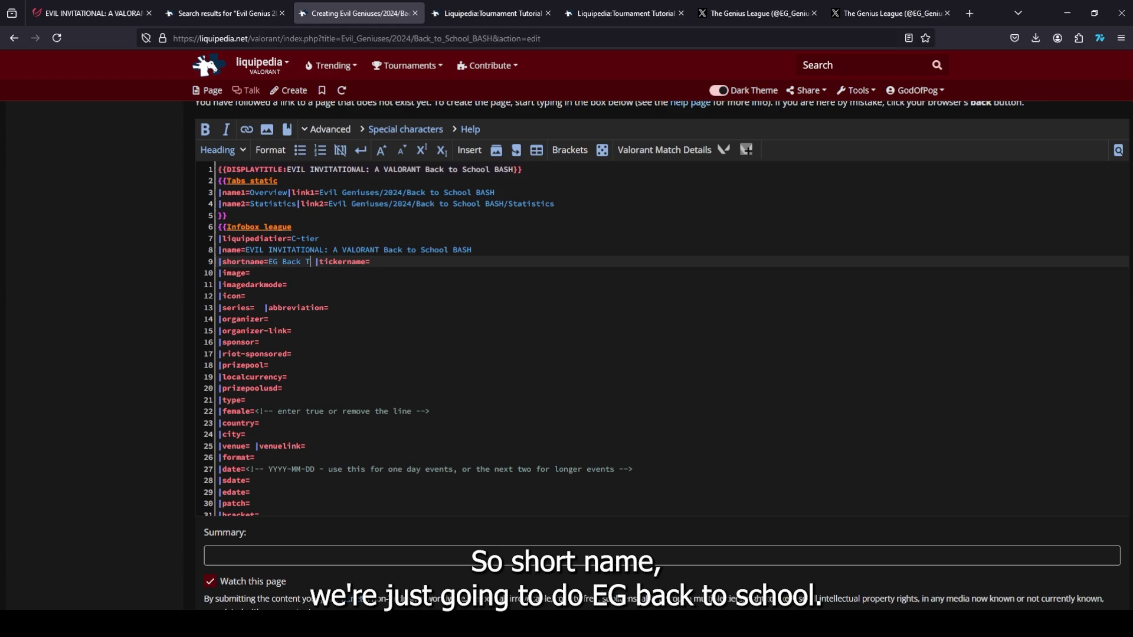
{"action": "key", "text": "BackSpace"}
{"action": "key", "text": "BackSpace"}
{"action": "key", "text": "BackSpace"}
{"action": "type", "text": "to School"}
{"action": "key", "text": "End"}
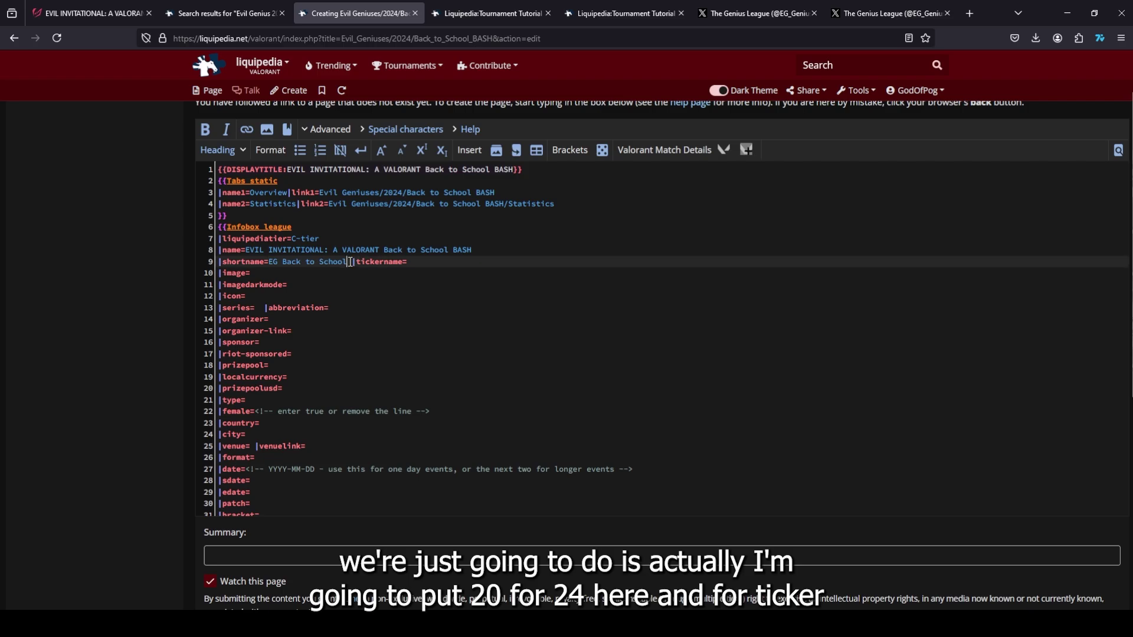
{"action": "left_click", "coordinate": [348, 263]}
{"action": "type", "text": "2024"}
{"action": "left_click", "coordinate": [471, 261]}
{"action": "key", "text": "ctrl+v"}
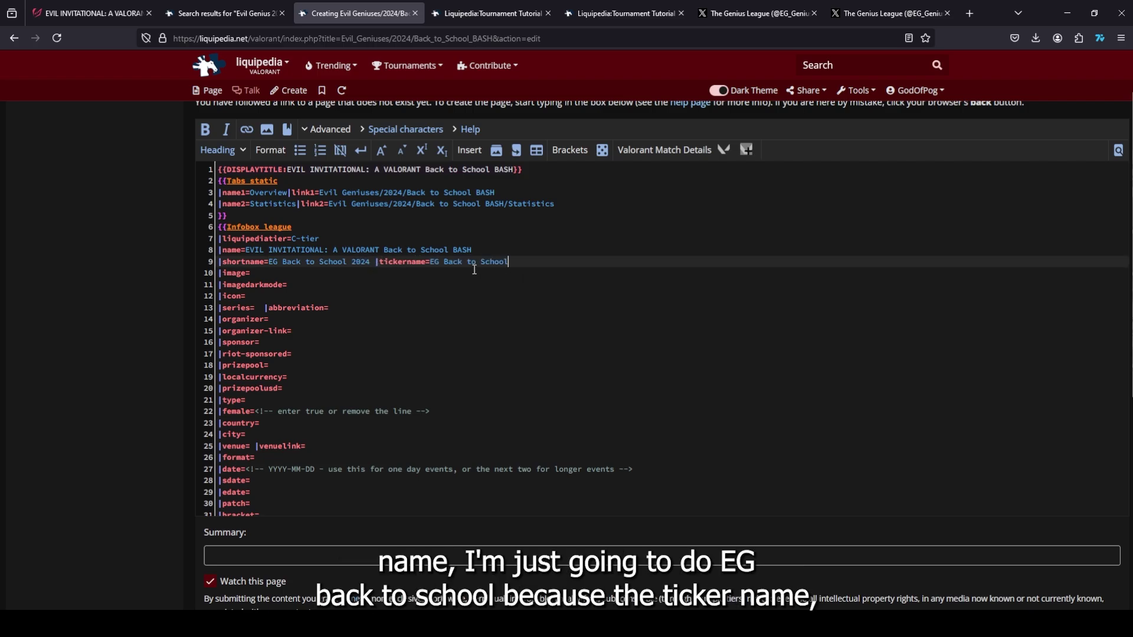
{"action": "left_click_drag", "start_coordinate": [433, 263], "coordinate": [508, 262]}
{"action": "left_click", "coordinate": [520, 261]}
{"action": "middle_click", "coordinate": [346, 46]}
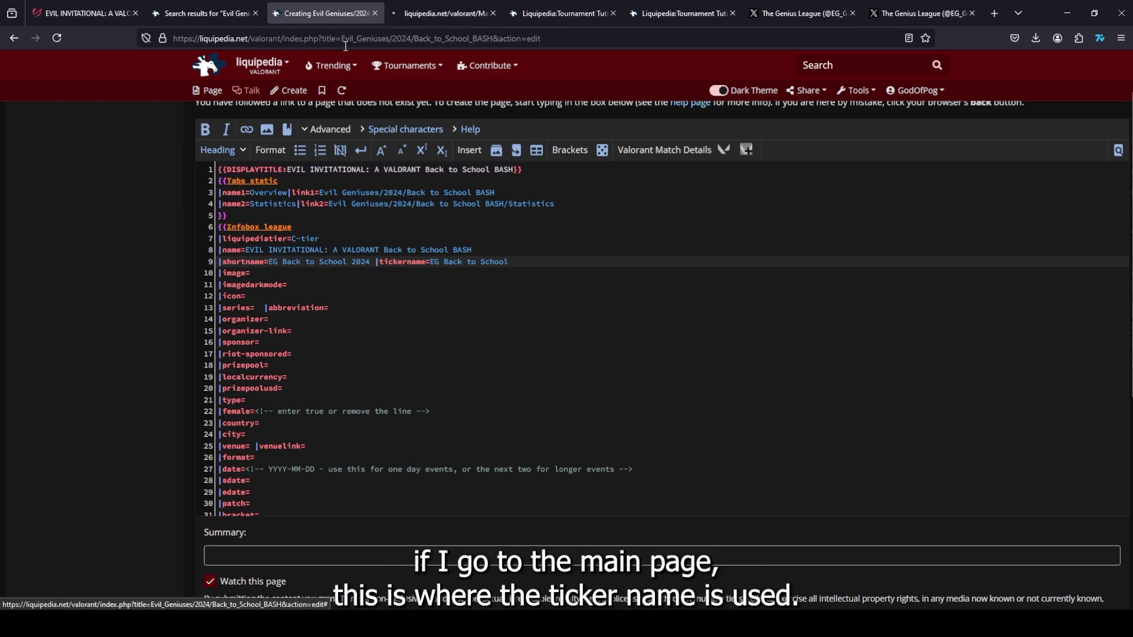
{"action": "left_click_drag", "start_coordinate": [439, 13], "coordinate": [324, 13]}
{"action": "scroll", "coordinate": [767, 265], "scroll_direction": "down", "scroll_amount": 2}
{"action": "left_click_drag", "start_coordinate": [793, 230], "coordinate": [866, 235]}
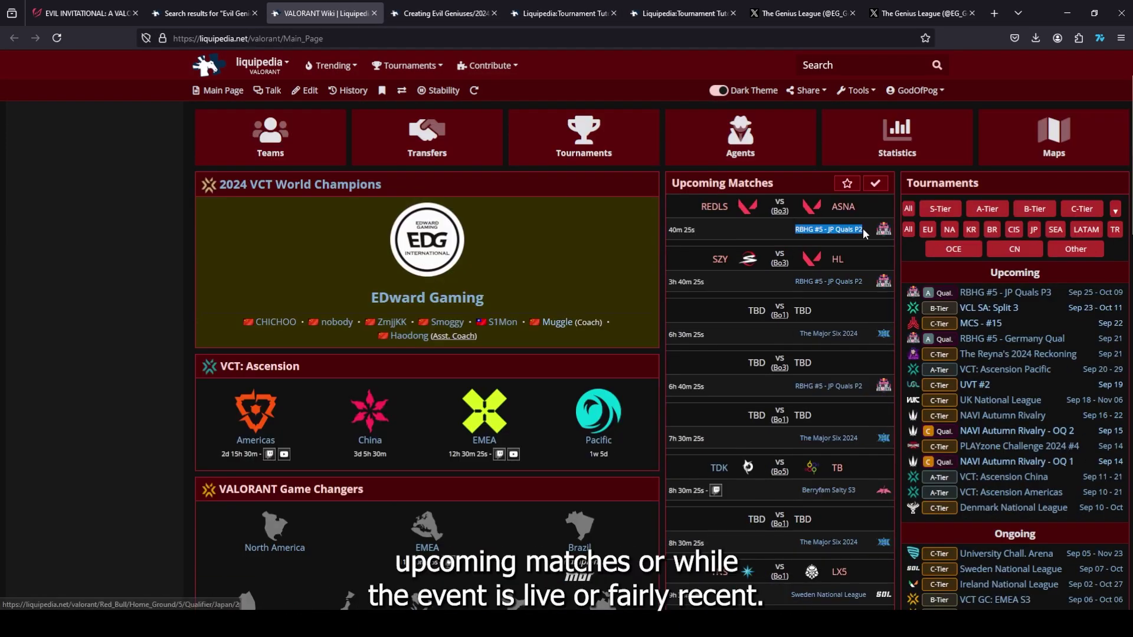
{"action": "scroll", "coordinate": [866, 413], "scroll_direction": "down", "scroll_amount": 1}
{"action": "scroll", "coordinate": [856, 307], "scroll_direction": "up", "scroll_amount": 1}
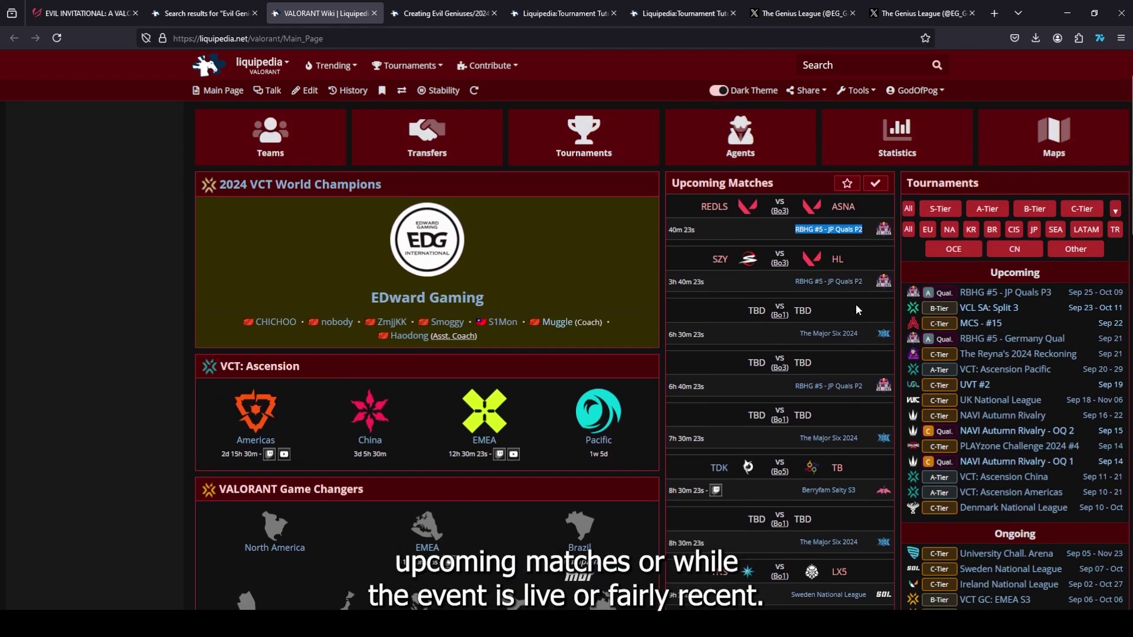
{"action": "left_click", "coordinate": [856, 303]}
{"action": "scroll", "coordinate": [883, 303], "scroll_direction": "up", "scroll_amount": 1}
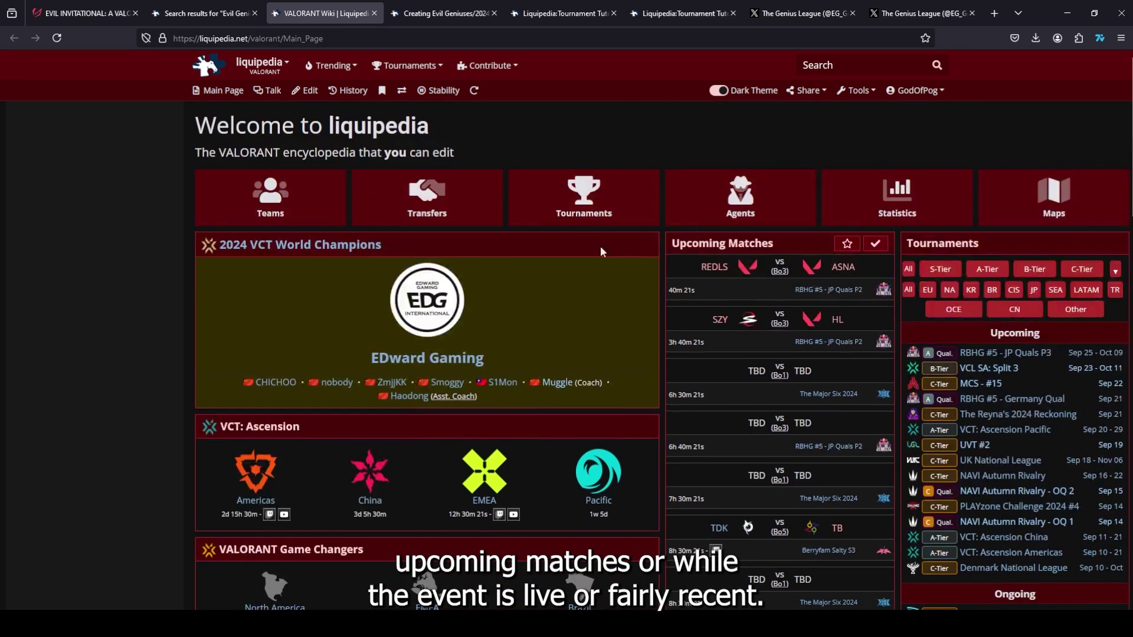
{"action": "left_click", "coordinate": [373, 13]}
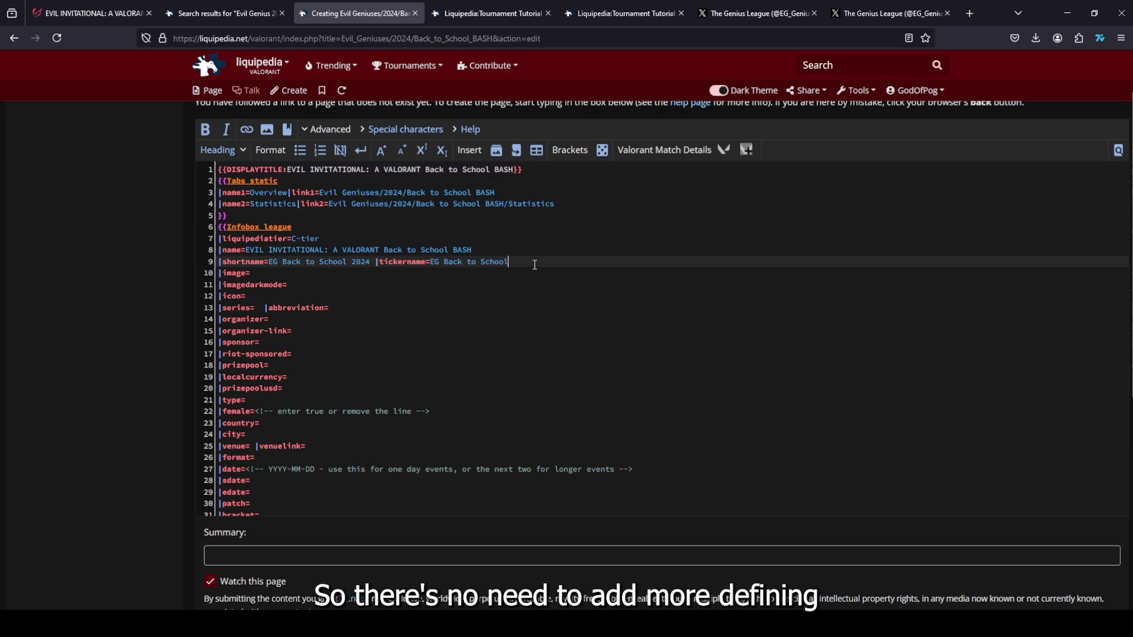
{"action": "left_click", "coordinate": [370, 263]}
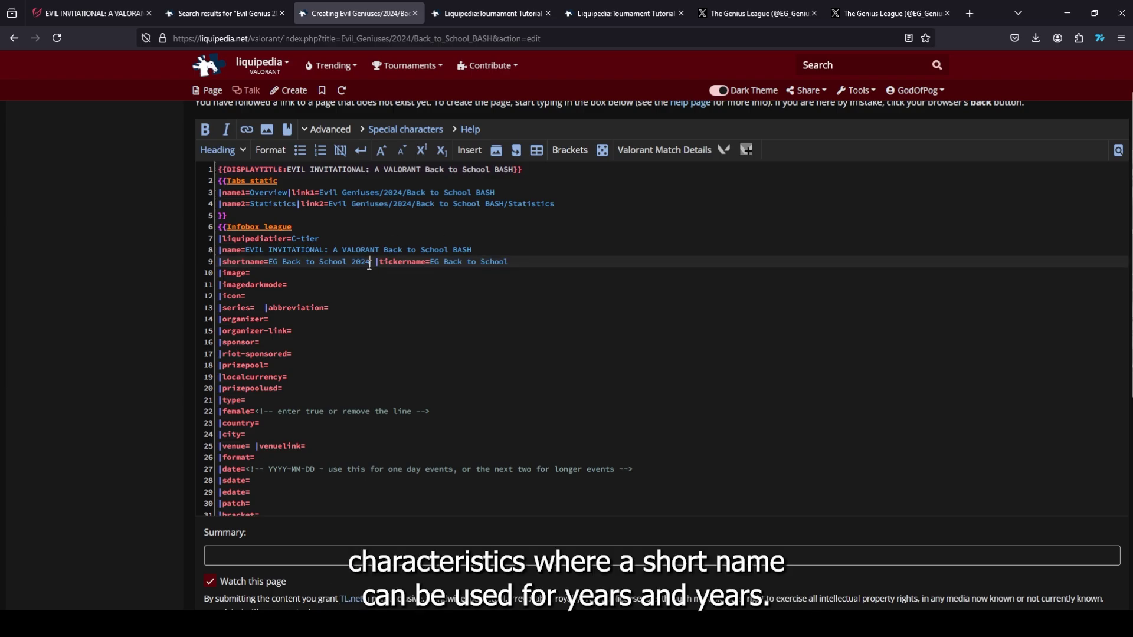
{"action": "left_click_drag", "start_coordinate": [370, 263], "coordinate": [354, 265]}
{"action": "left_click", "coordinate": [369, 263]}
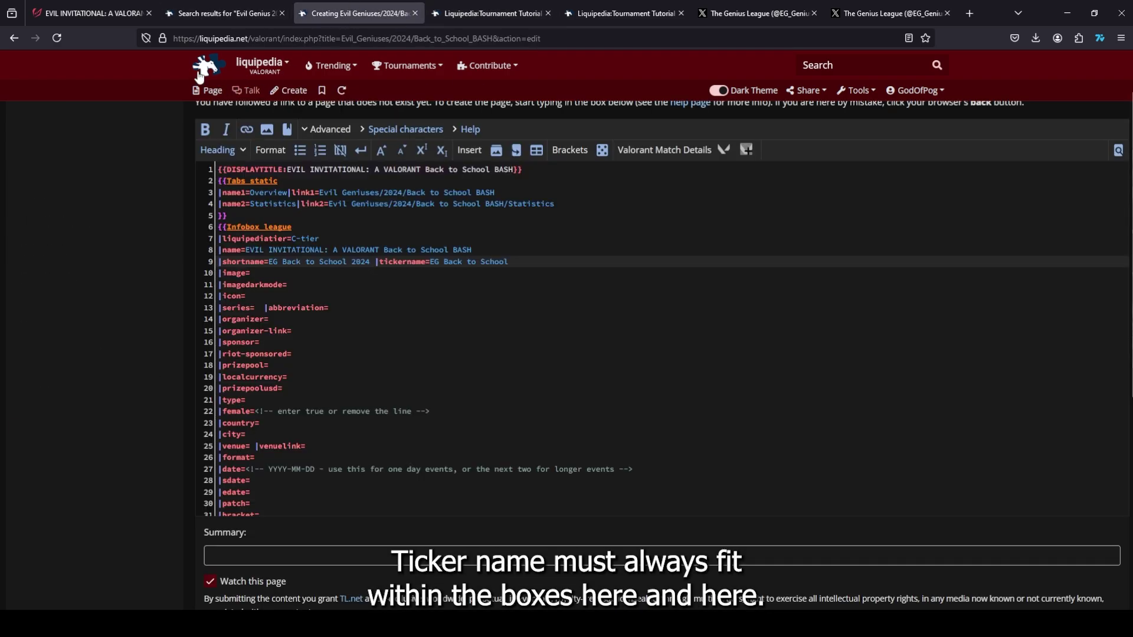
{"action": "middle_click", "coordinate": [201, 69]}
{"action": "left_click_drag", "start_coordinate": [438, 6], "coordinate": [345, 5]}
{"action": "left_click_drag", "start_coordinate": [793, 292], "coordinate": [871, 293]}
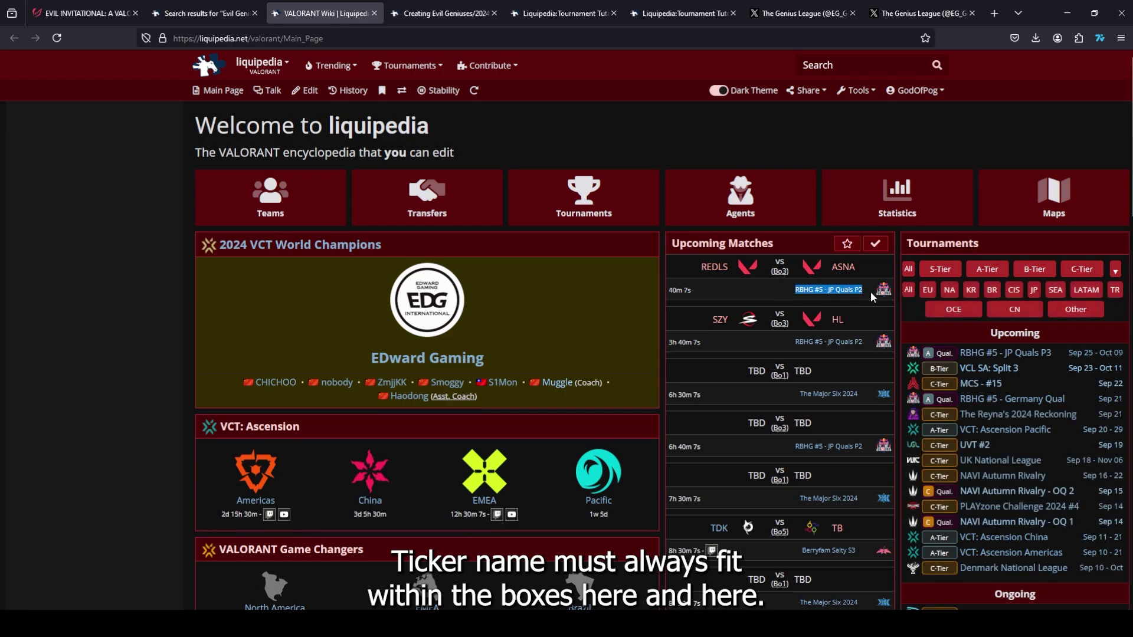
{"action": "left_click", "coordinate": [1036, 366]}
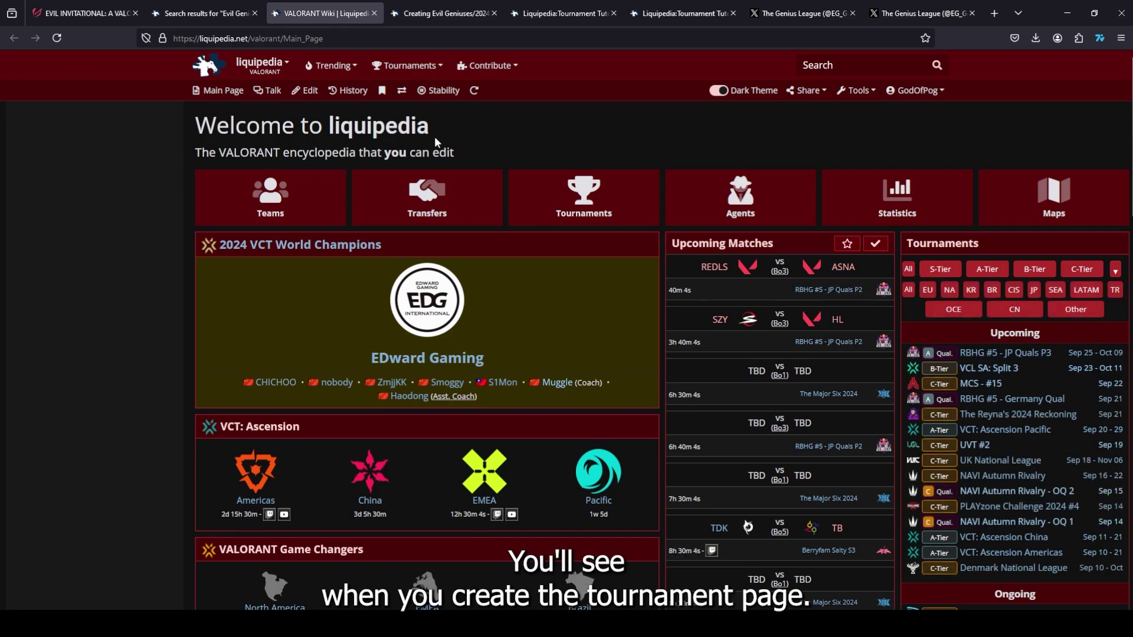
{"action": "left_click", "coordinate": [373, 13]}
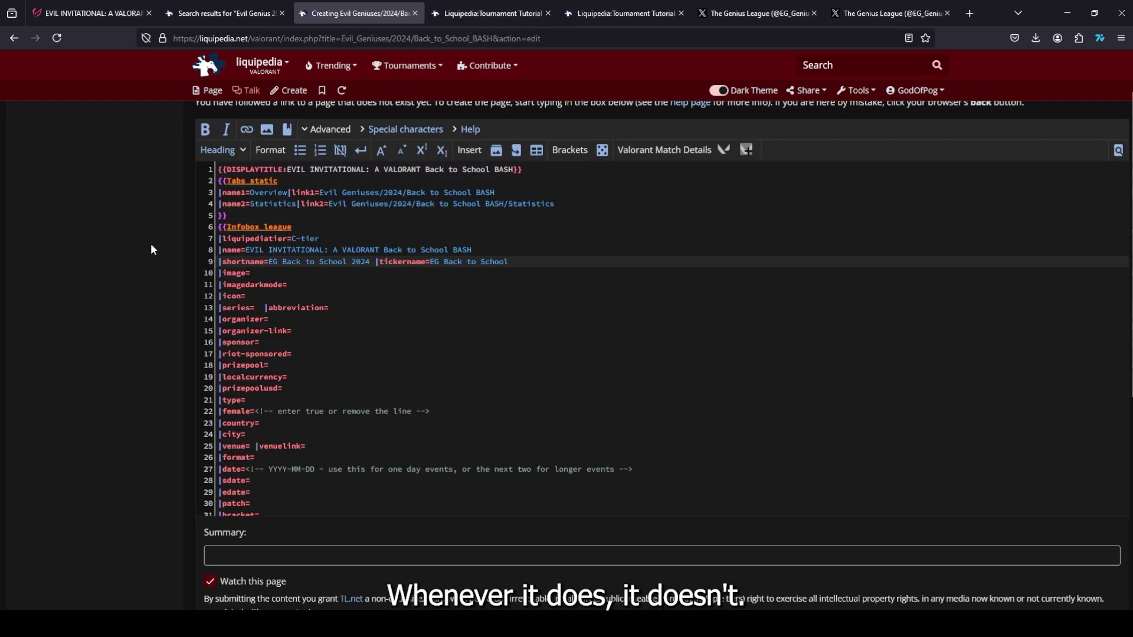
{"action": "left_click", "coordinate": [290, 275]}
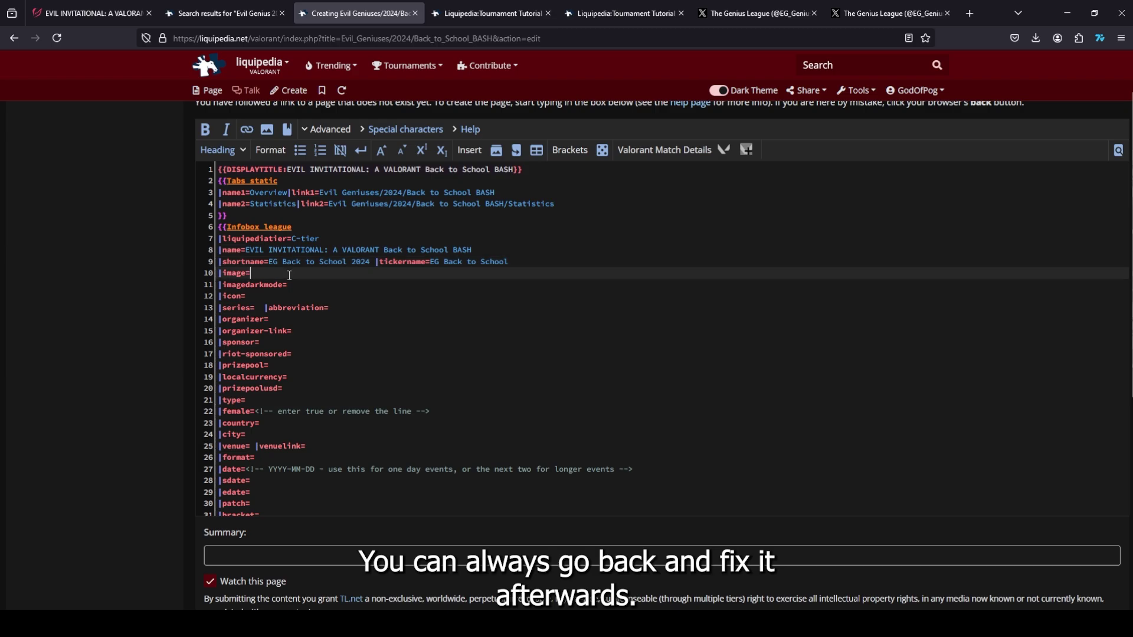
Add an empty '|icondark=' line below the icon line in the infobox
{"action": "left_click", "coordinate": [270, 286]}
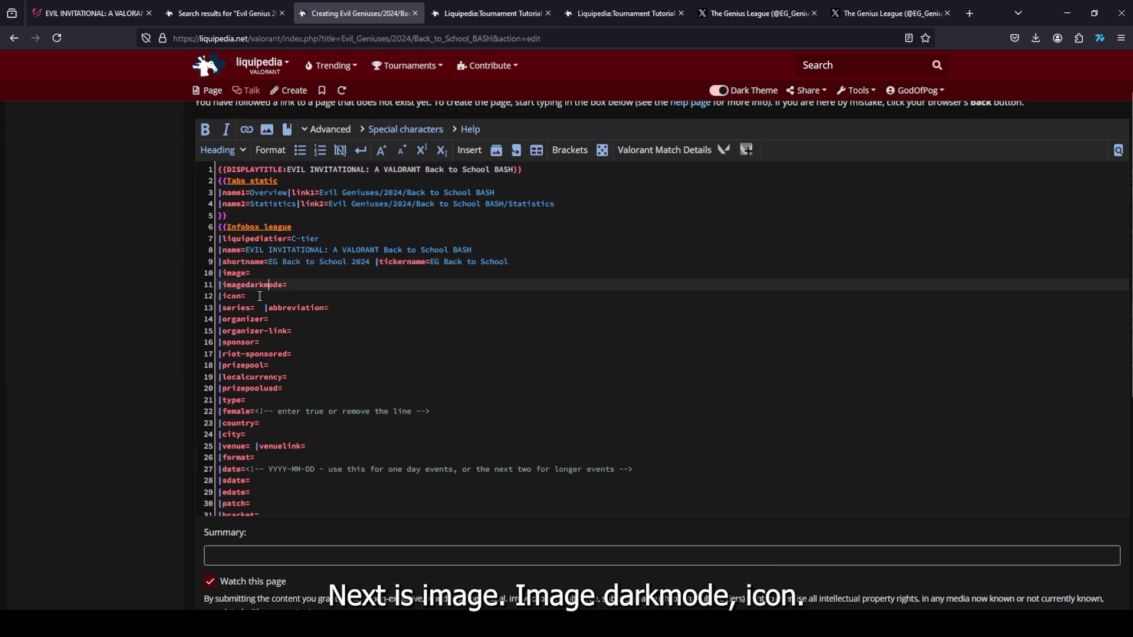
{"action": "left_click", "coordinate": [265, 295]}
{"action": "key", "text": "Return"}
{"action": "type", "text": "|icondark="}
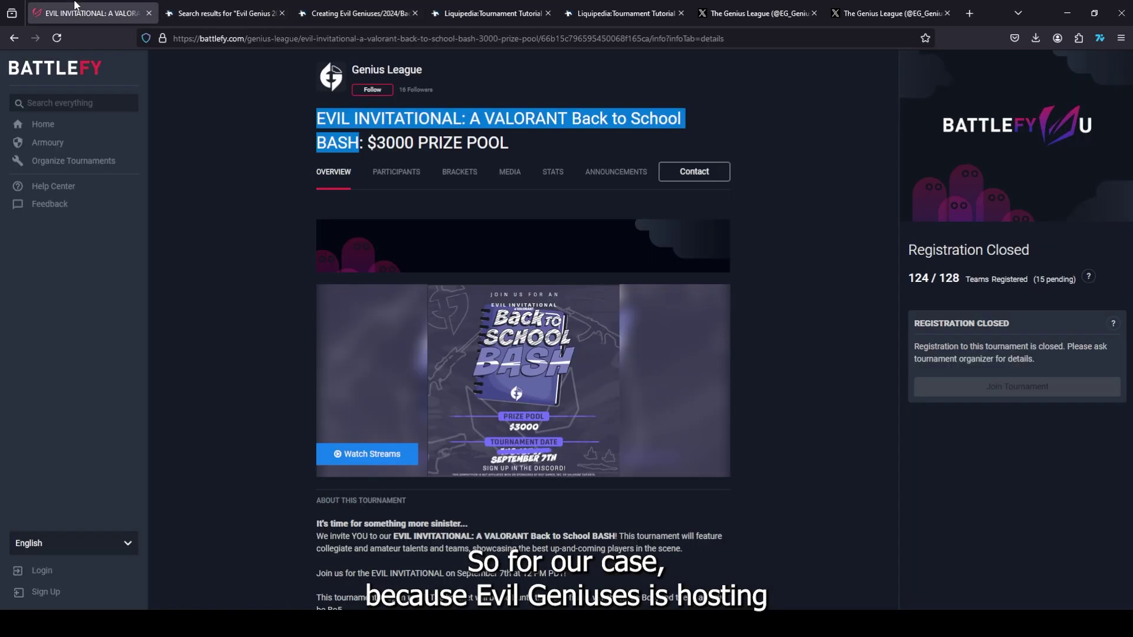
Bring up the Commons search results listing the Evil Geniuses logos
{"action": "left_click", "coordinate": [89, 13]}
{"action": "left_click", "coordinate": [328, 116]}
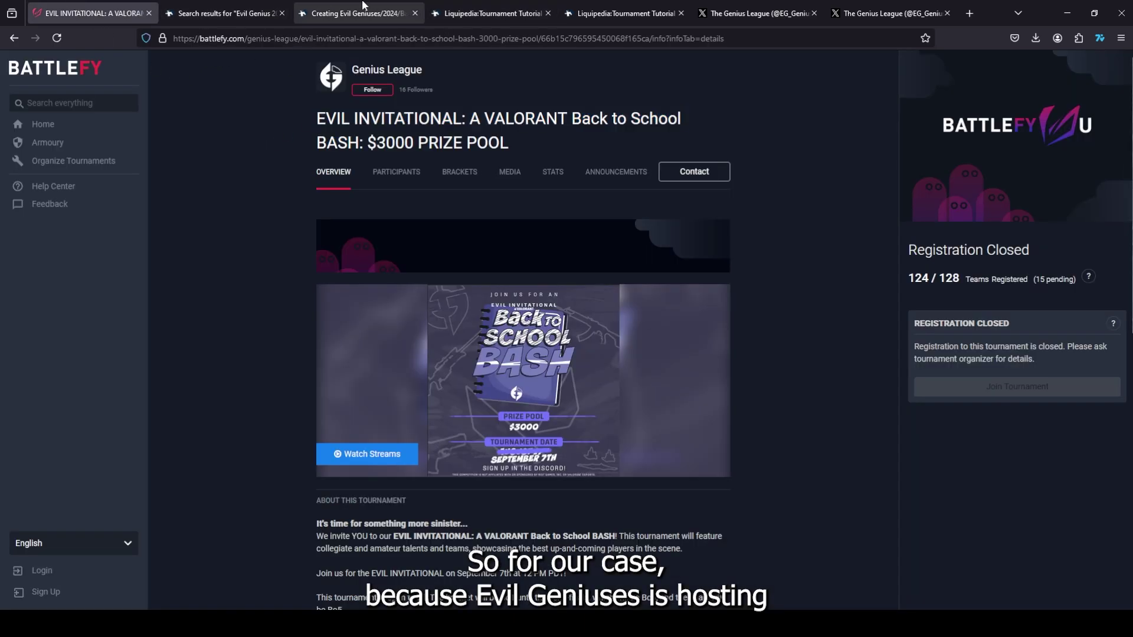
{"action": "left_click", "coordinate": [224, 13]}
{"action": "scroll", "coordinate": [400, 269], "scroll_direction": "down", "scroll_amount": 1}
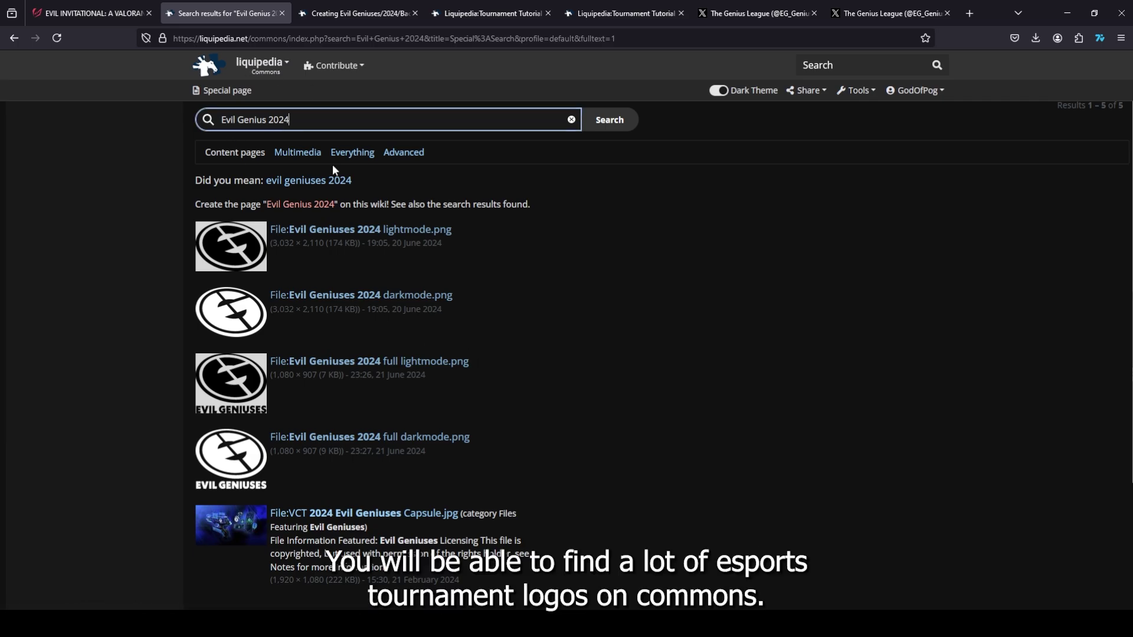
Set image and imagedarkmode to Evil Geniuses 2024 full lightmode.png and full darkmode.png
{"action": "scroll", "coordinate": [172, 258], "scroll_direction": "down", "scroll_amount": 2}
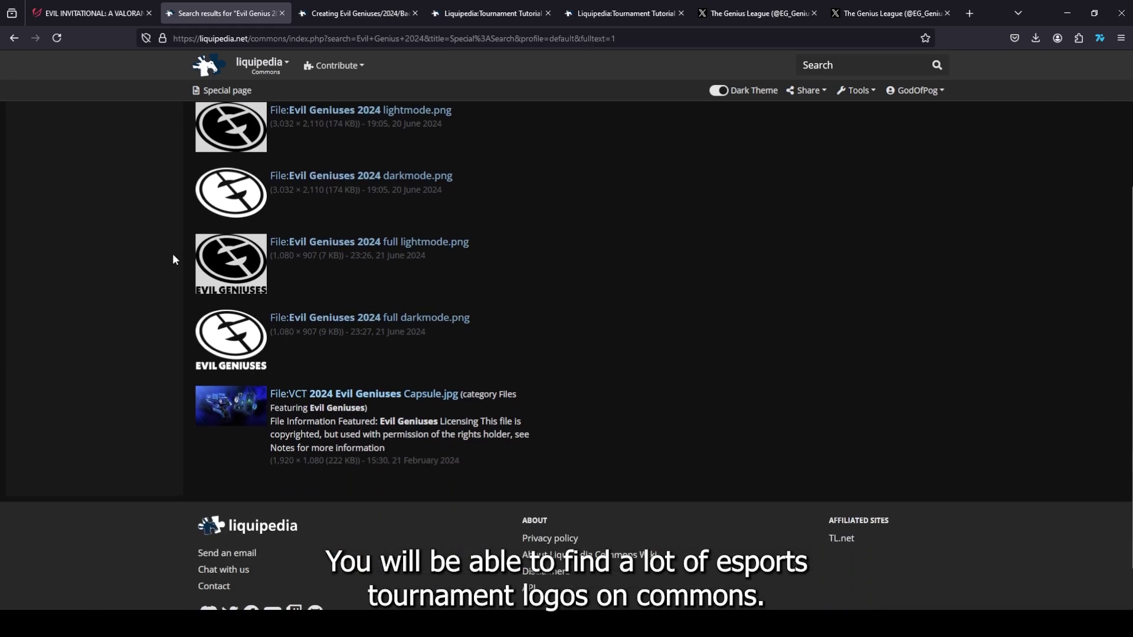
{"action": "scroll", "coordinate": [172, 258], "scroll_direction": "up", "scroll_amount": 1}
{"action": "left_click", "coordinate": [858, 95]}
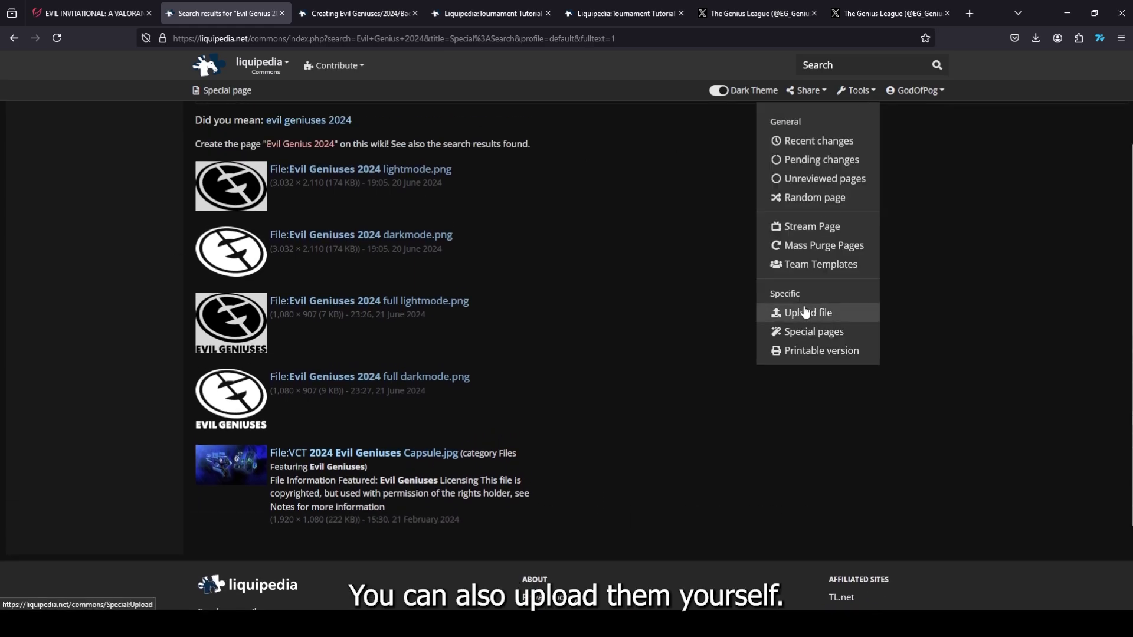
{"action": "left_click", "coordinate": [677, 308]}
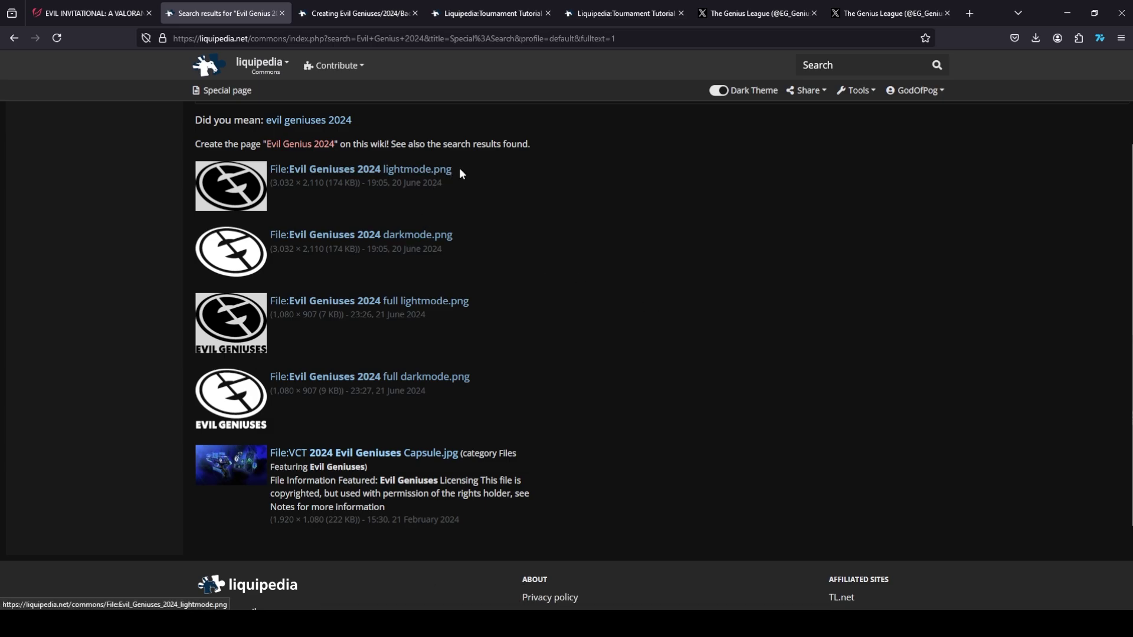
{"action": "left_click_drag", "start_coordinate": [480, 305], "coordinate": [289, 302]}
{"action": "key", "text": "ctrl+c"}
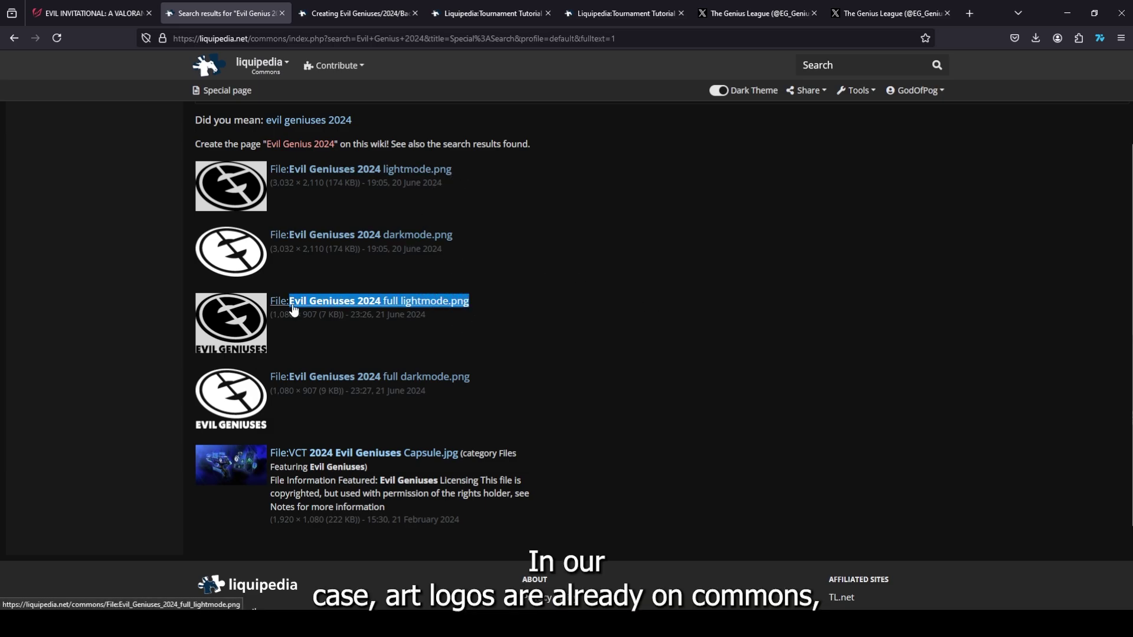
{"action": "key", "text": "ctrl+Tab"}
{"action": "left_click", "coordinate": [389, 274]}
{"action": "key", "text": "ctrl+v"}
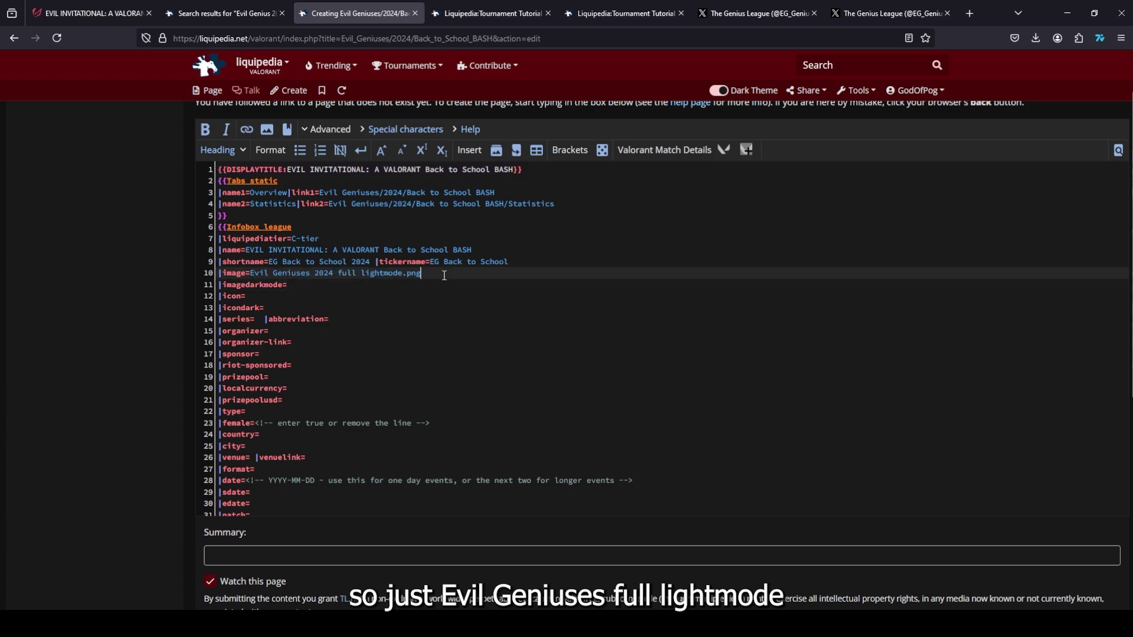
{"action": "key", "text": "ctrl+shift+Tab"}
{"action": "left_click_drag", "start_coordinate": [476, 380], "coordinate": [290, 378]}
{"action": "key", "text": "ctrl+c"}
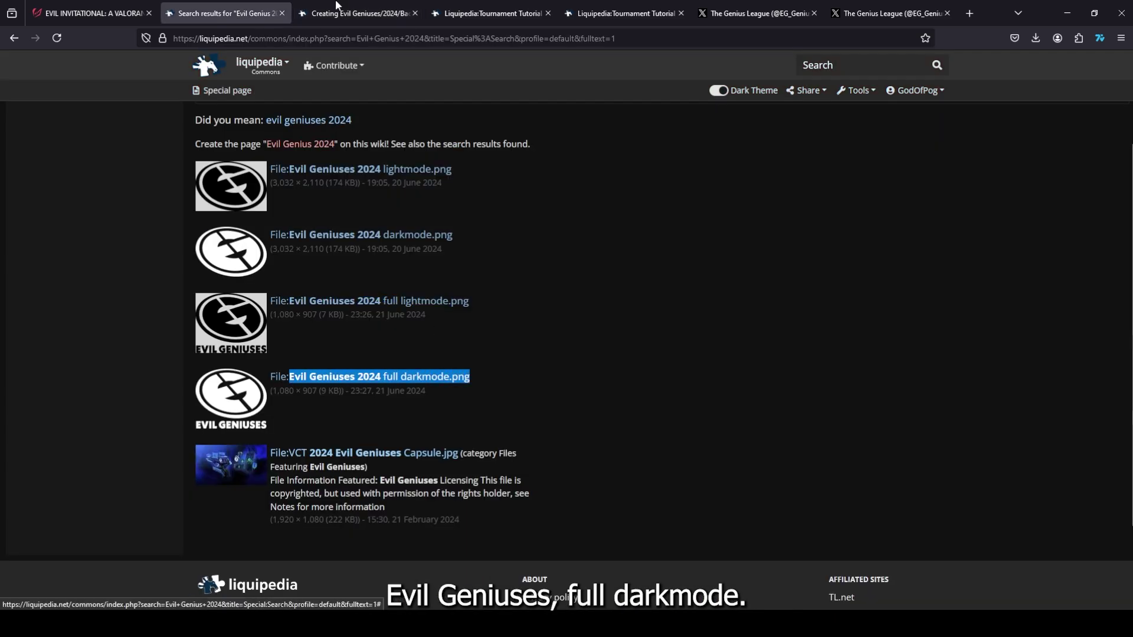
{"action": "key", "text": "ctrl+Tab"}
{"action": "left_click", "coordinate": [304, 287]}
{"action": "key", "text": "ctrl+v"}
Set icon and icondark to Evil Geniuses 2024 lightmode.png and darkmode.png
{"action": "key", "text": "ctrl+shift+Tab"}
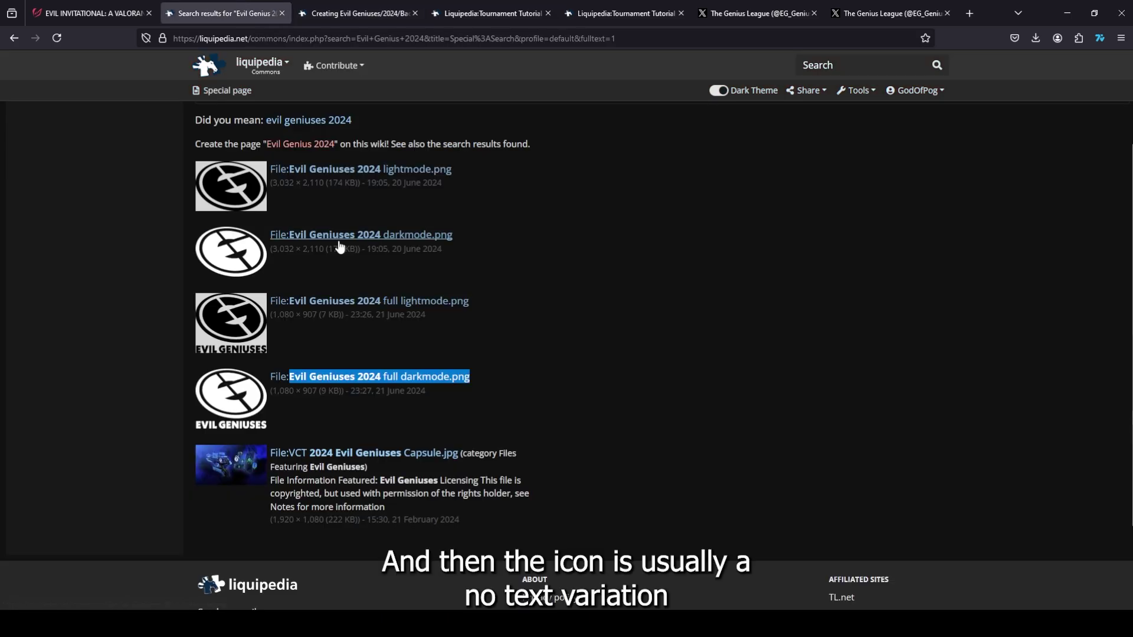
{"action": "left_click_drag", "start_coordinate": [455, 169], "coordinate": [288, 175]}
{"action": "key", "text": "ctrl+c"}
{"action": "key", "text": "ctrl+Tab"}
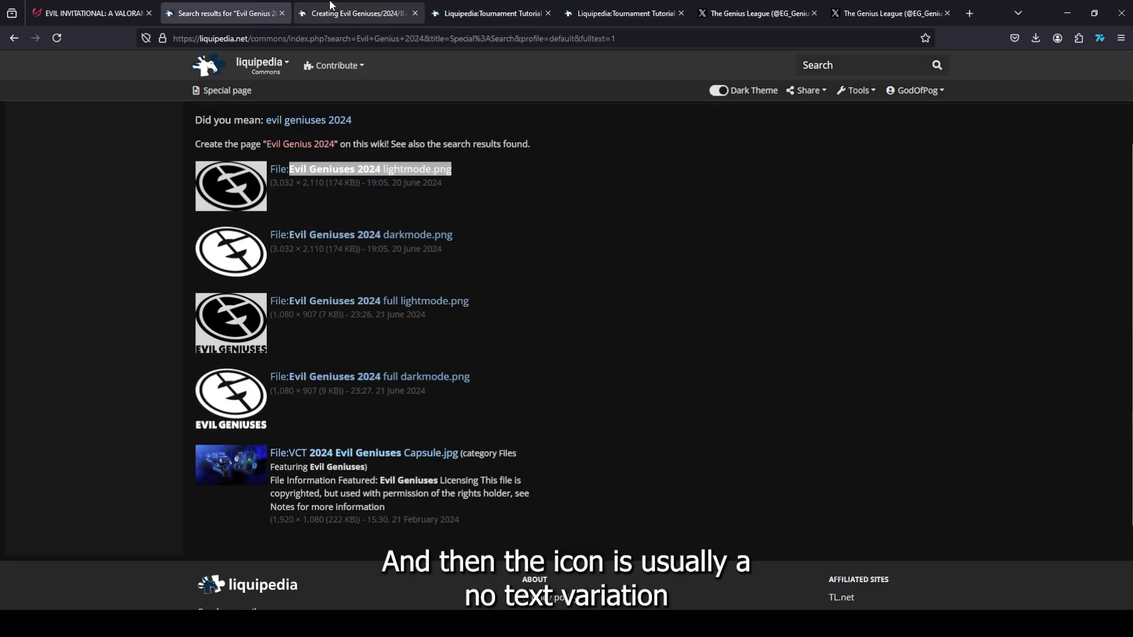
{"action": "key", "text": "Down"}
{"action": "key", "text": "ctrl+v"}
{"action": "key", "text": "ctrl+shift+Tab"}
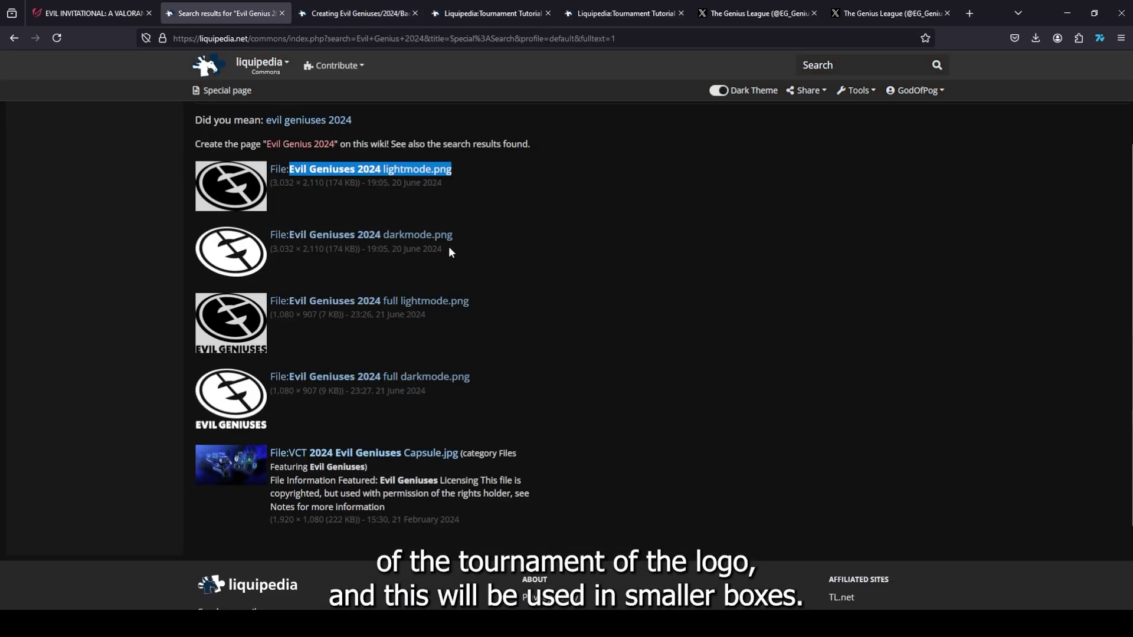
{"action": "left_click_drag", "start_coordinate": [453, 236], "coordinate": [289, 236]}
{"action": "key", "text": "ctrl+c"}
{"action": "key", "text": "ctrl+Tab"}
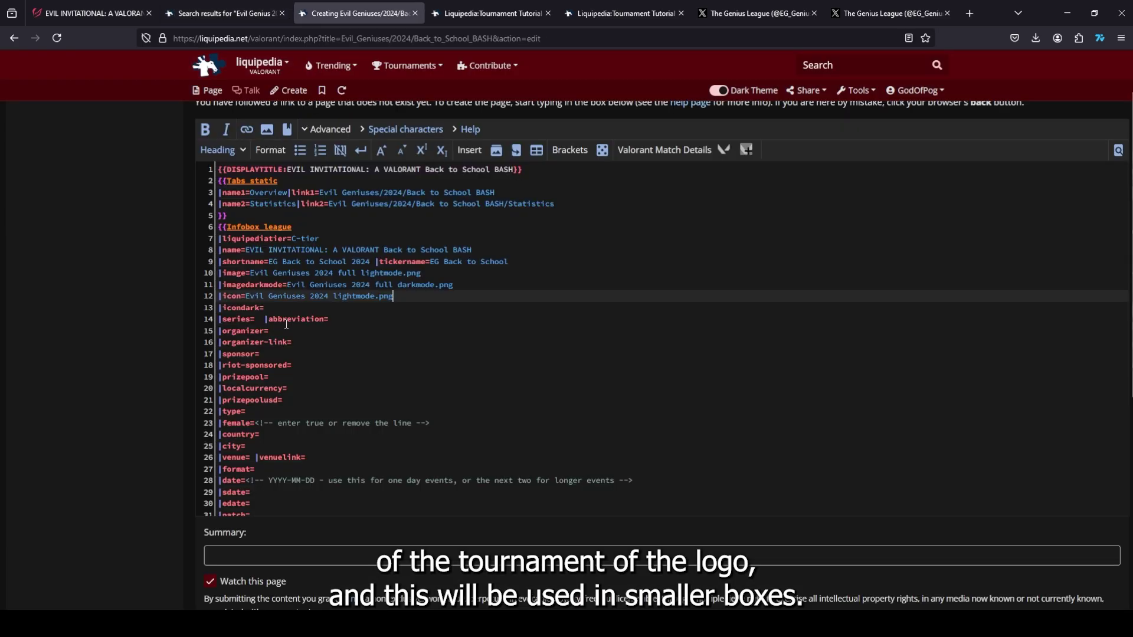
{"action": "key", "text": "Down"}
{"action": "key", "text": "ctrl+v"}
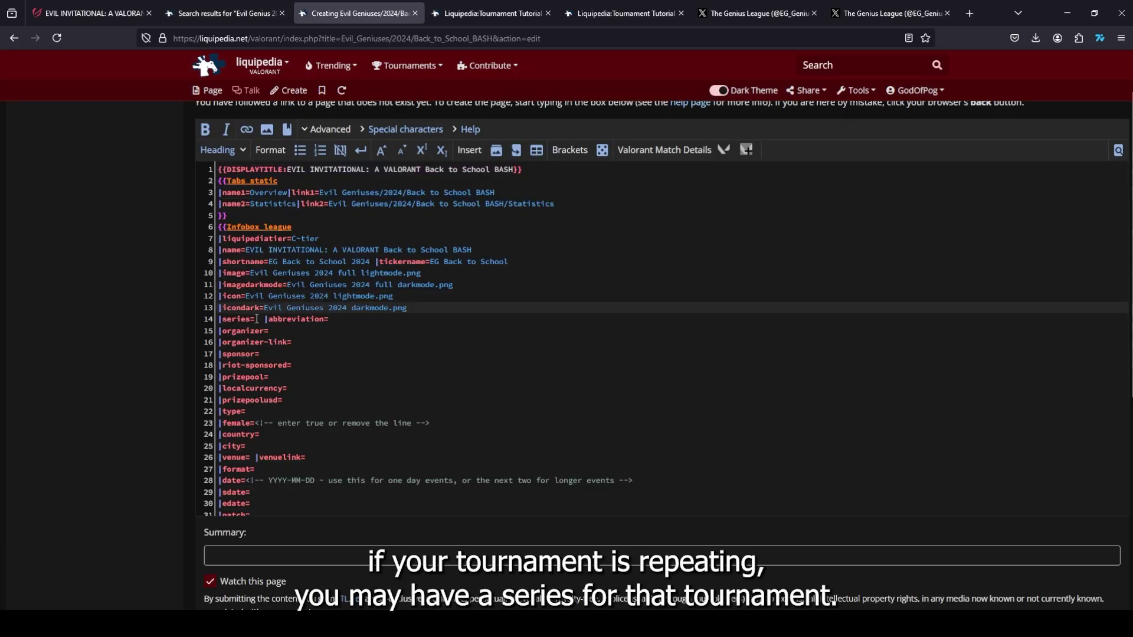
Delete the unused '|series= |abbreviation=' line so organizer follows icondark
{"action": "left_click", "coordinate": [256, 319]}
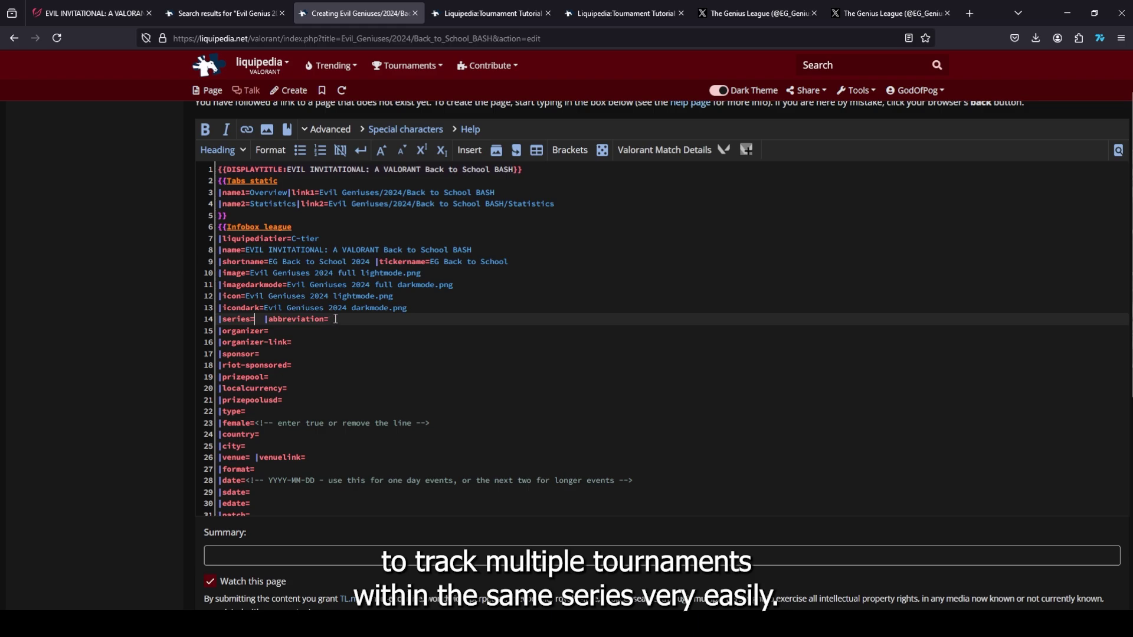
{"action": "left_click_drag", "start_coordinate": [336, 318], "coordinate": [220, 319]}
{"action": "key", "text": "BackSpace"}
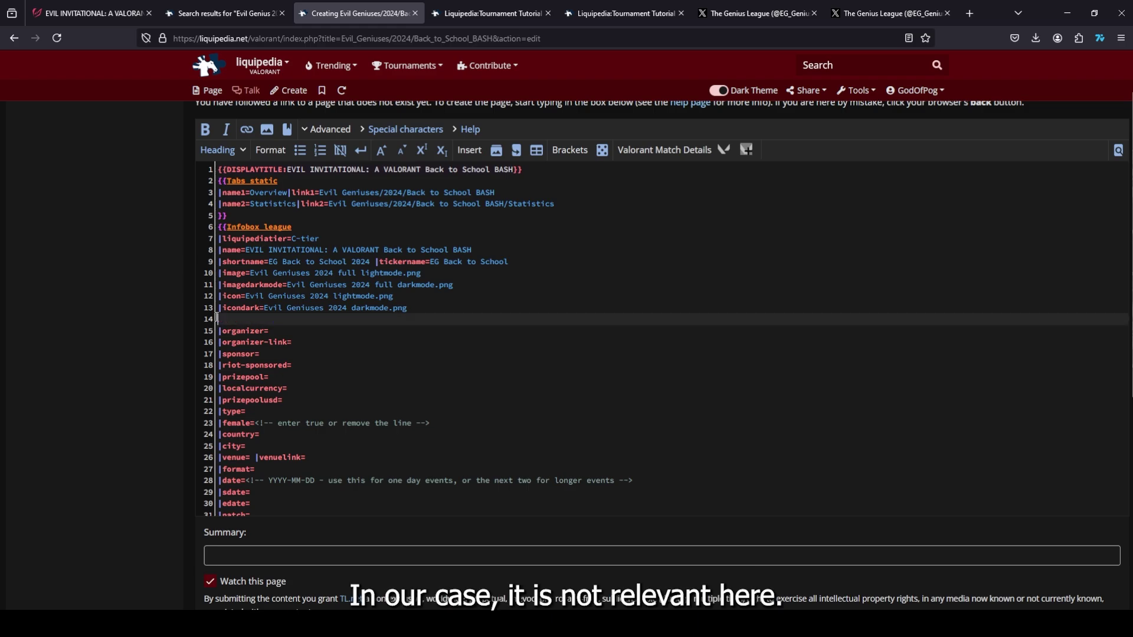
{"action": "key", "text": "BackSpace"}
{"action": "left_click", "coordinate": [285, 319]}
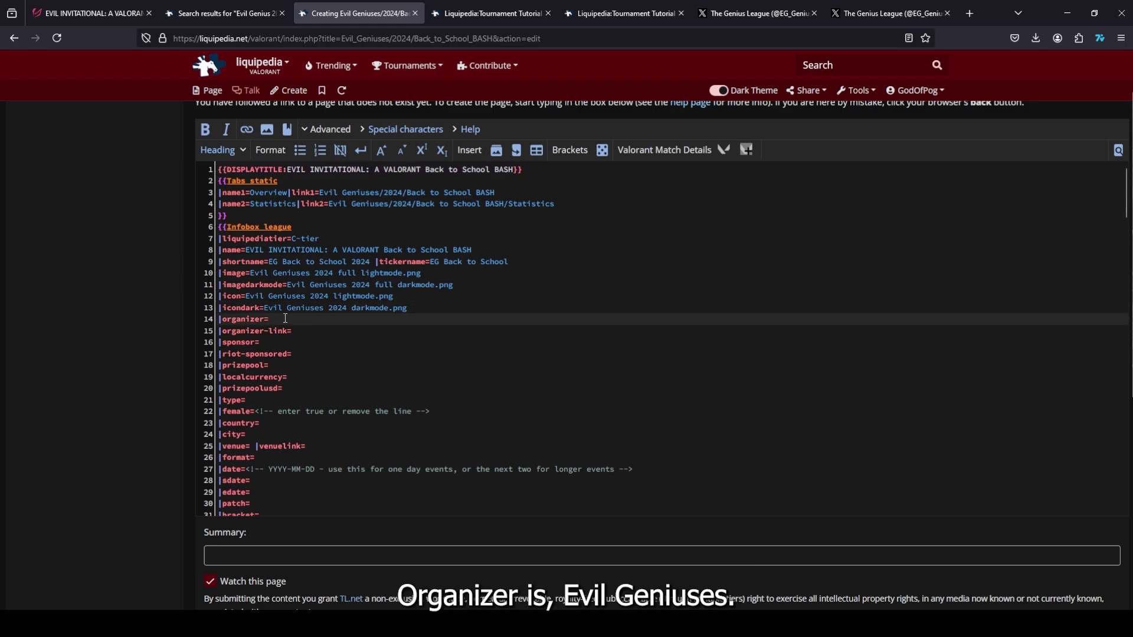
Enter [[Evil Geniuses]] as the infobox organizer value
{"action": "type", "text": "[[Evil Geni"}
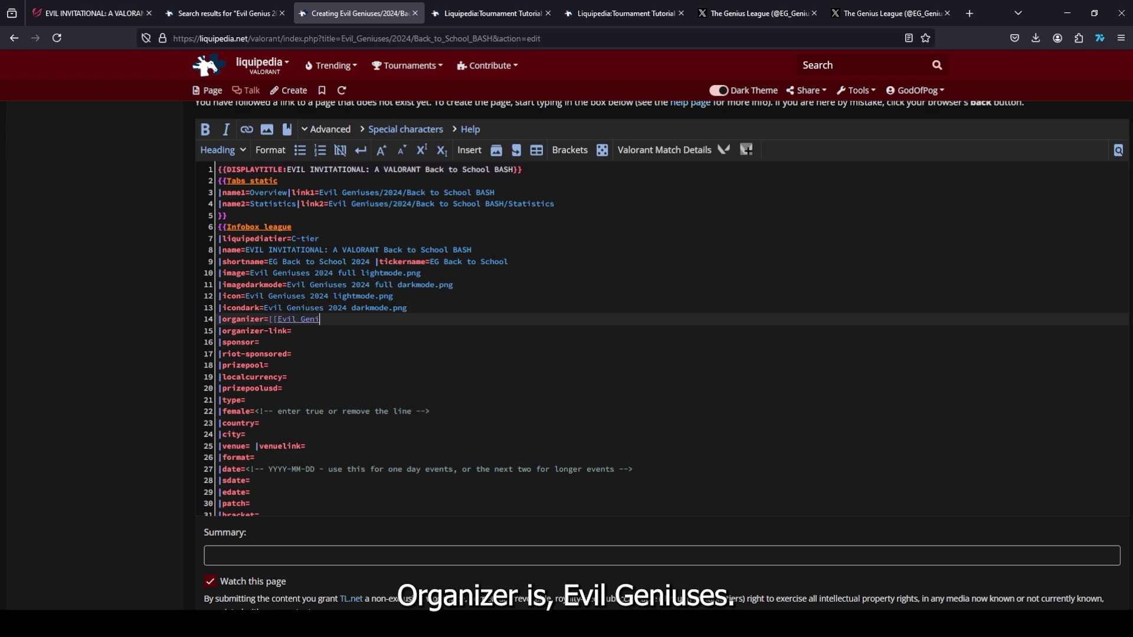
{"action": "type", "text": "uses]]"}
{"action": "left_click", "coordinate": [322, 330]}
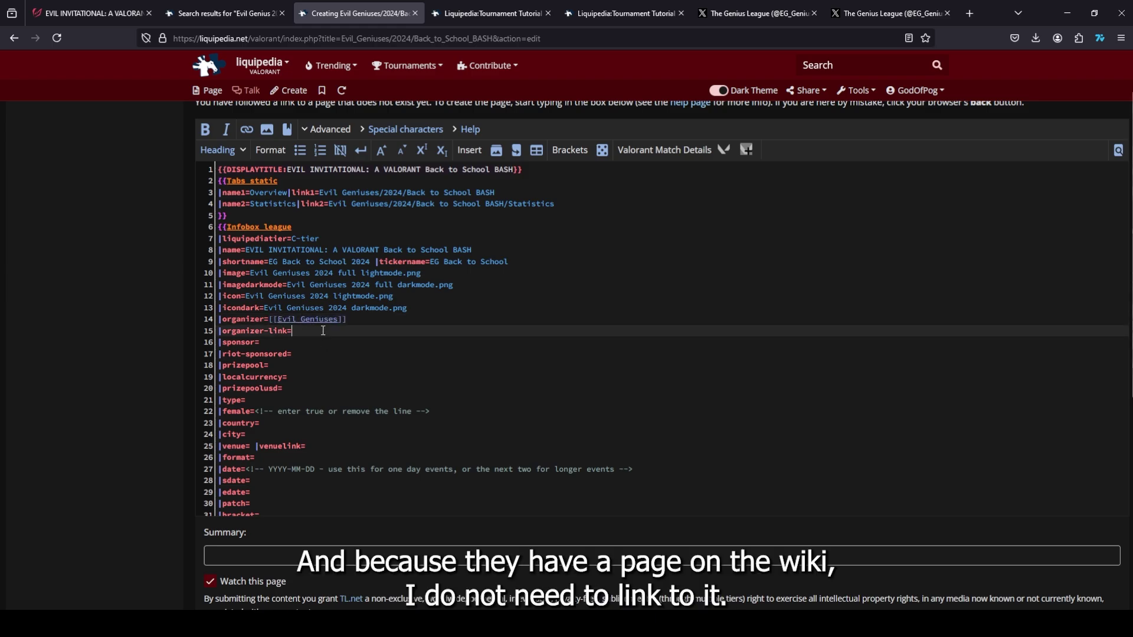
{"action": "left_click", "coordinate": [373, 324]}
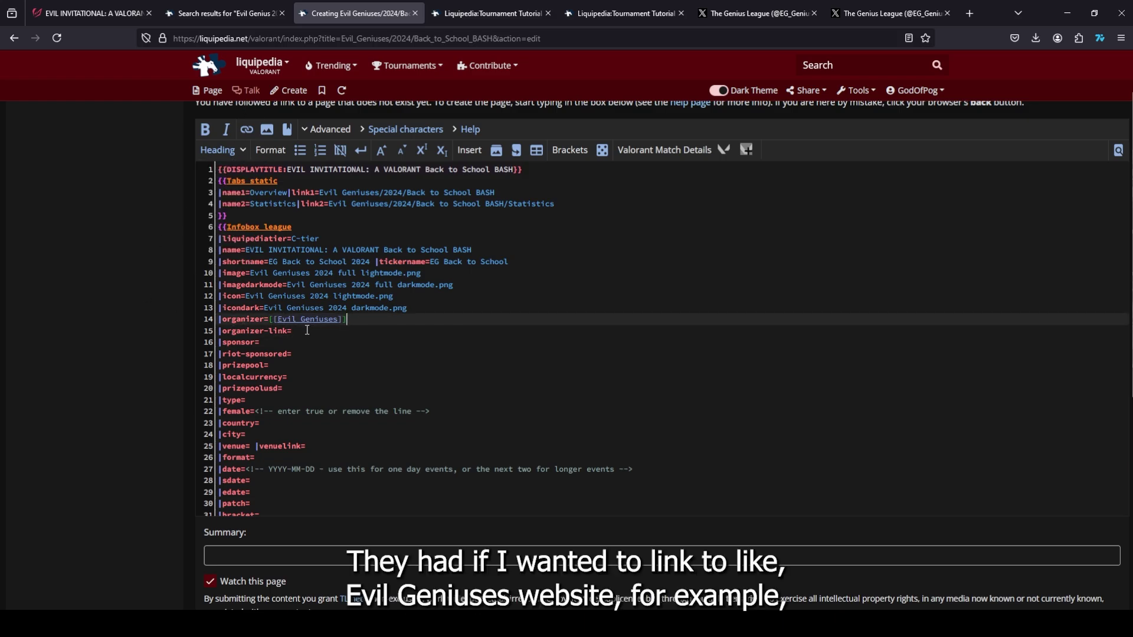
Search the web for Evil Geniuses and open its official website in a new tab
{"action": "left_click", "coordinate": [972, 10]}
{"action": "type", "text": "evil geniuess"}
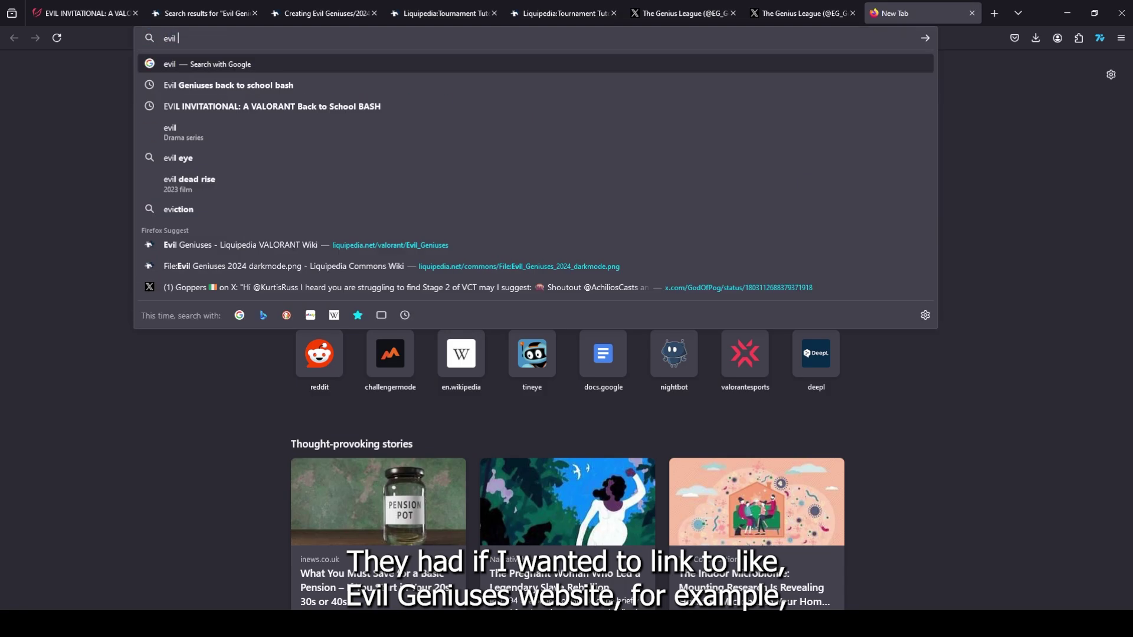
{"action": "key", "text": "Return"}
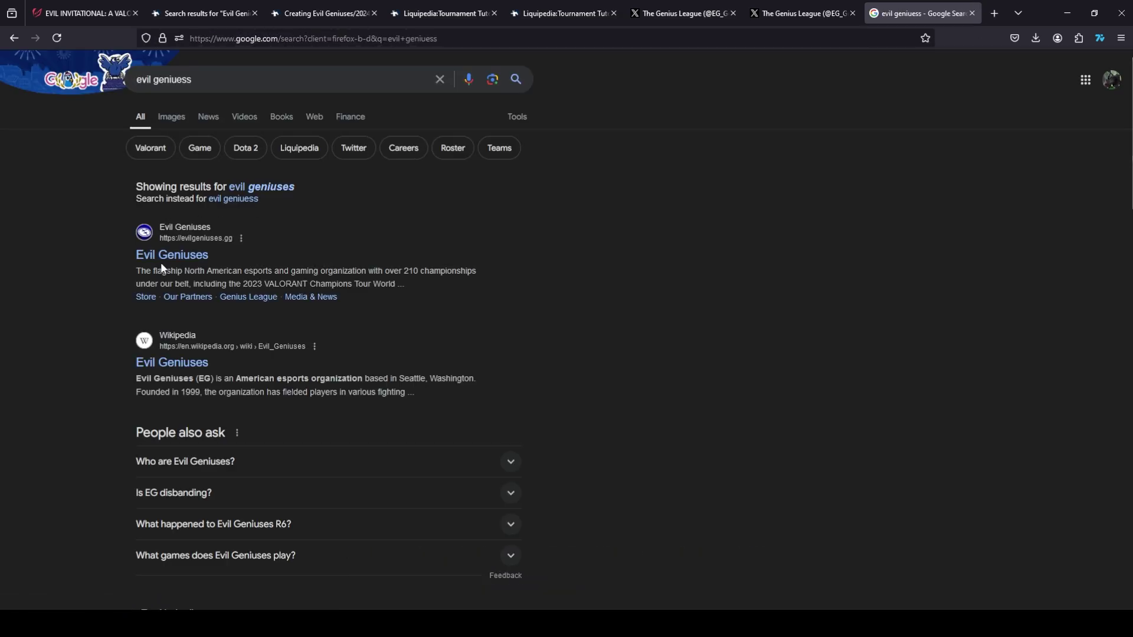
{"action": "left_click", "coordinate": [172, 254]}
{"action": "left_click", "coordinate": [313, 7]}
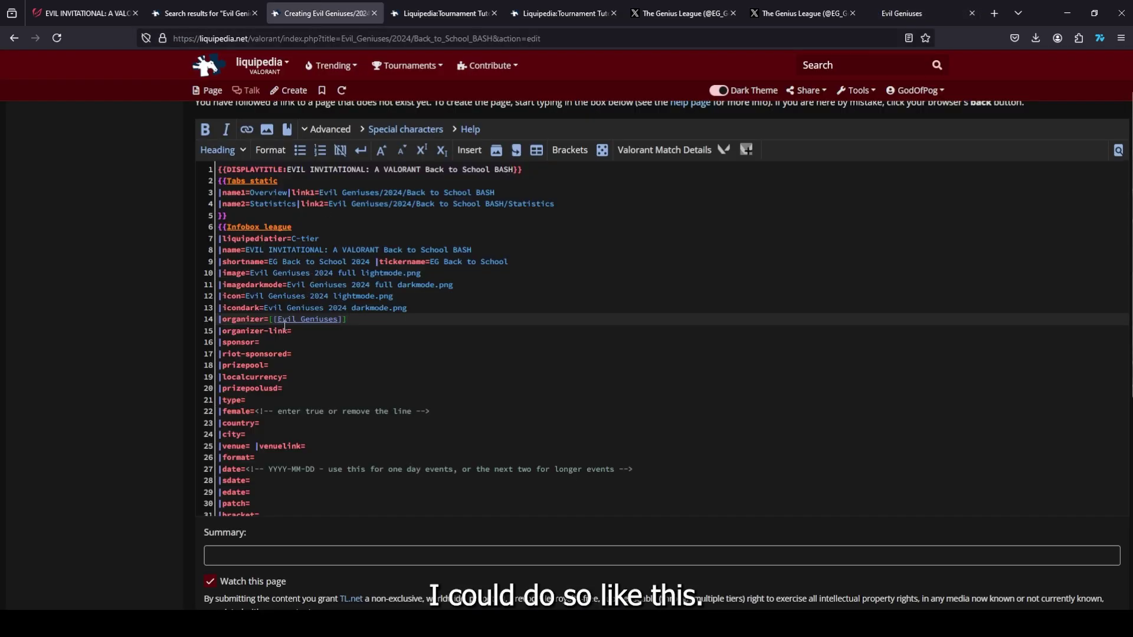
Delete the organizer-link line and restore the [[ ]] brackets around Evil Geniuses
{"action": "left_click", "coordinate": [356, 325]}
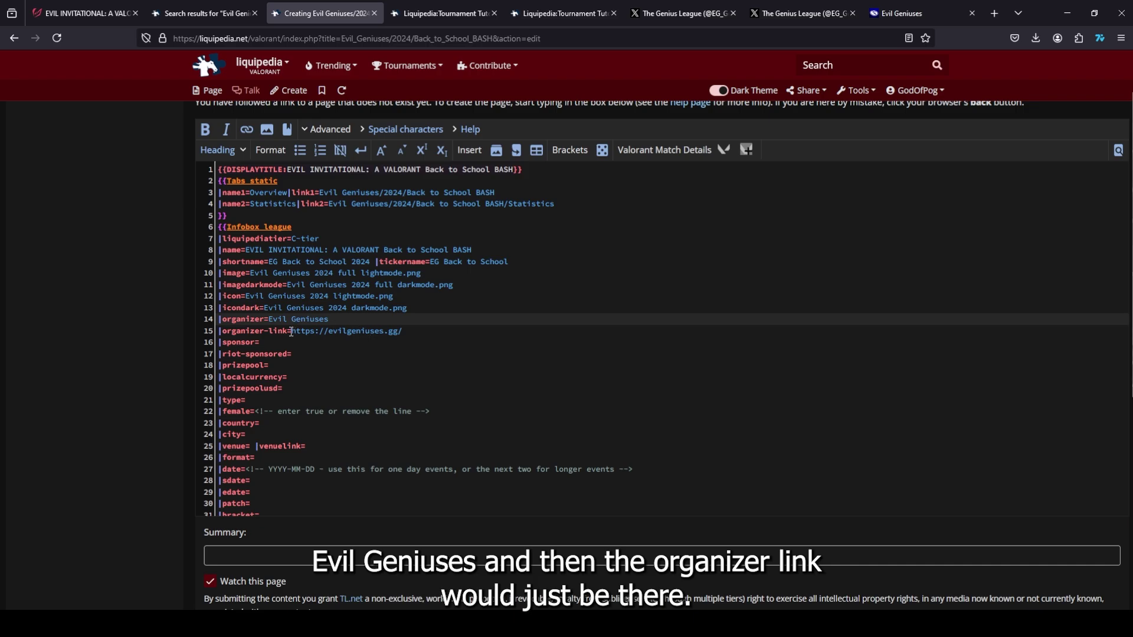
{"action": "mouse_move", "coordinate": [291, 331]}
{"action": "left_mouse_down"}
{"action": "mouse_move", "coordinate": [406, 331]}
{"action": "mouse_move", "coordinate": [291, 336]}
{"action": "left_mouse_up"}
{"action": "left_click", "coordinate": [416, 332]}
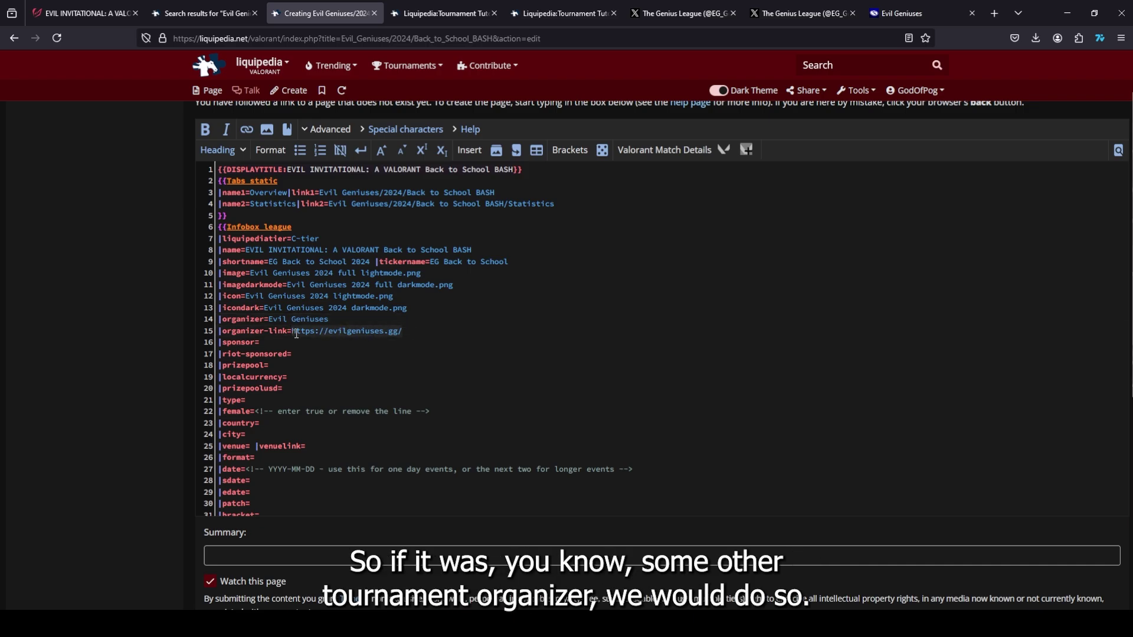
{"action": "left_click", "coordinate": [416, 335]}
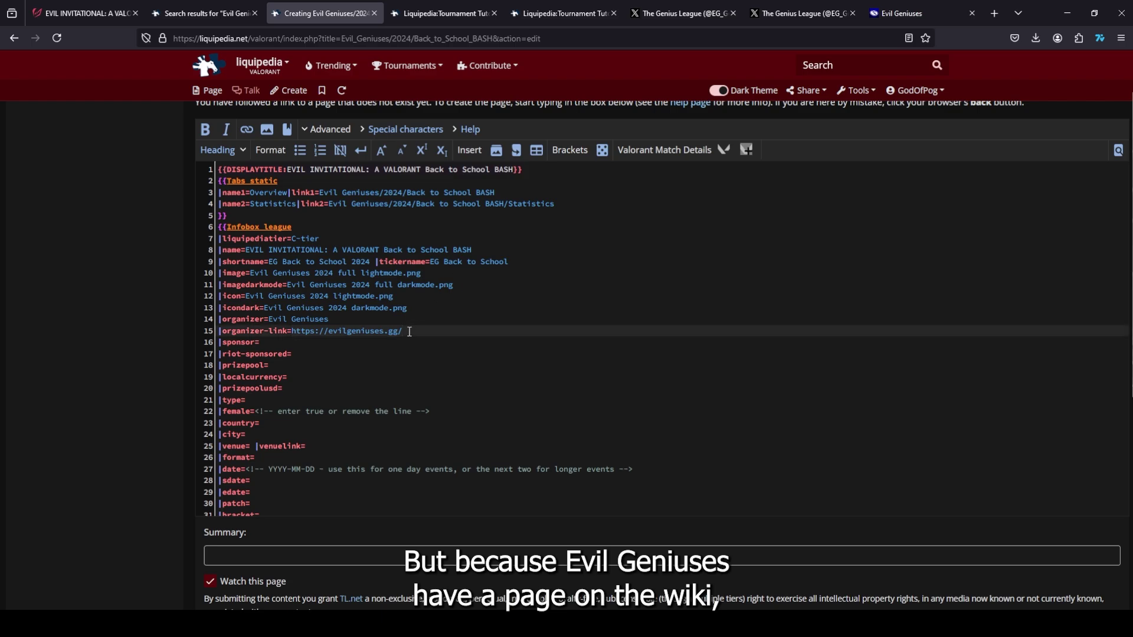
{"action": "left_click_drag", "start_coordinate": [409, 331], "coordinate": [332, 319]}
{"action": "key", "text": "BackSpace"}
{"action": "type", "text": "]]"}
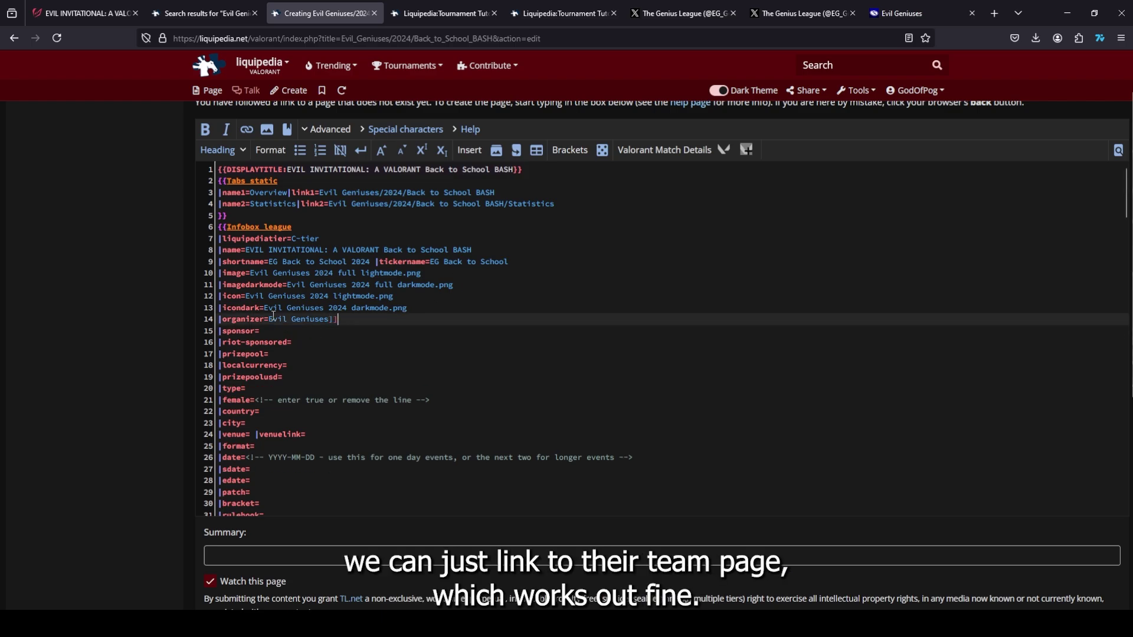
{"action": "left_click", "coordinate": [272, 318]}
{"action": "type", "text": "[["}
{"action": "left_click", "coordinate": [309, 331]}
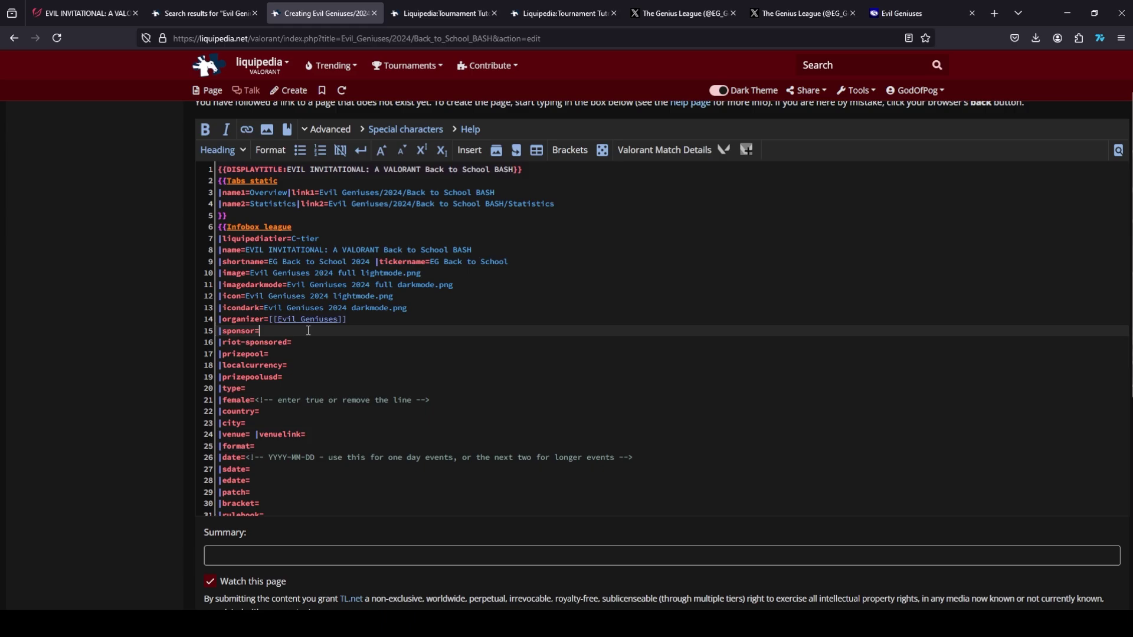
{"action": "left_click", "coordinate": [109, 17]}
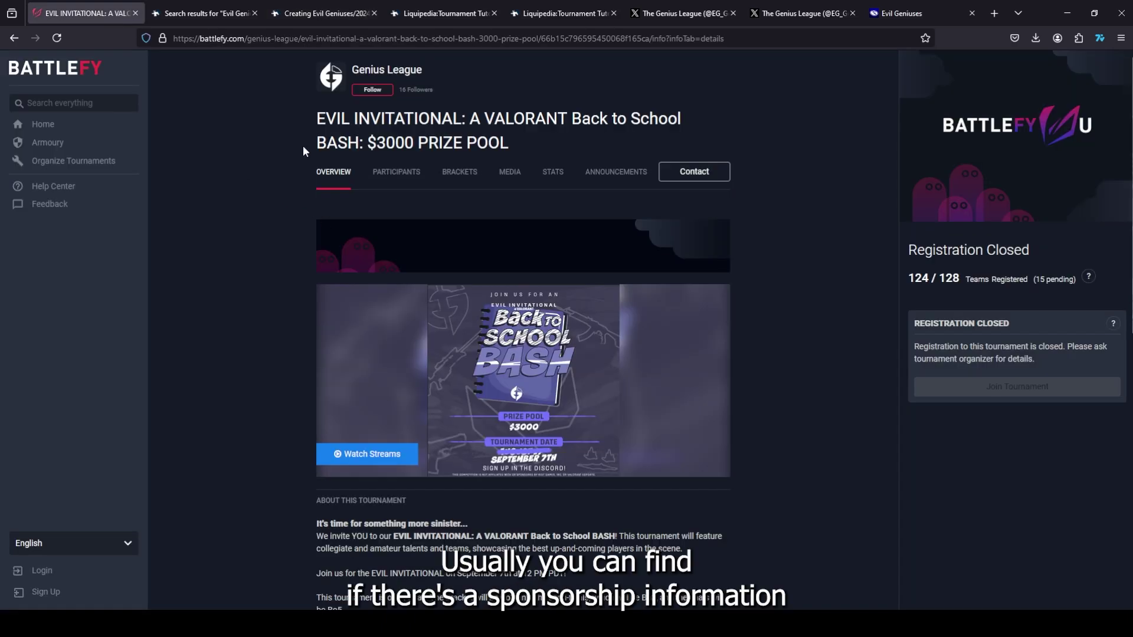
Scroll the Battlefy tournament overview for sponsor details, then return to the Liquipedia editor
{"action": "scroll", "coordinate": [322, 239], "scroll_direction": "down", "scroll_amount": 3}
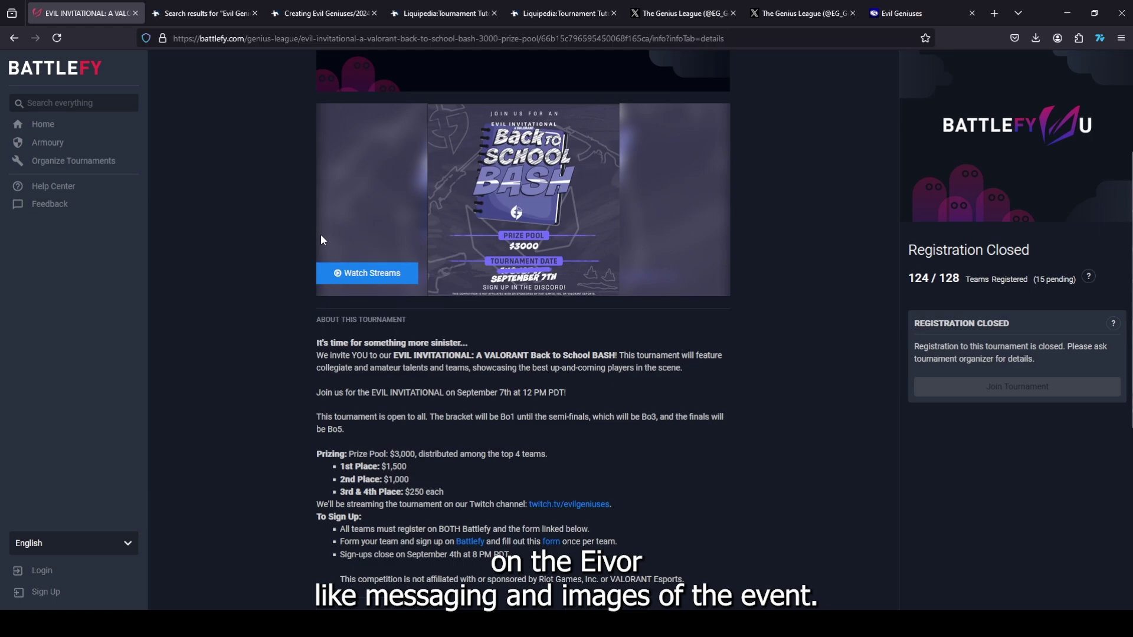
{"action": "scroll", "coordinate": [322, 239], "scroll_direction": "up", "scroll_amount": 3}
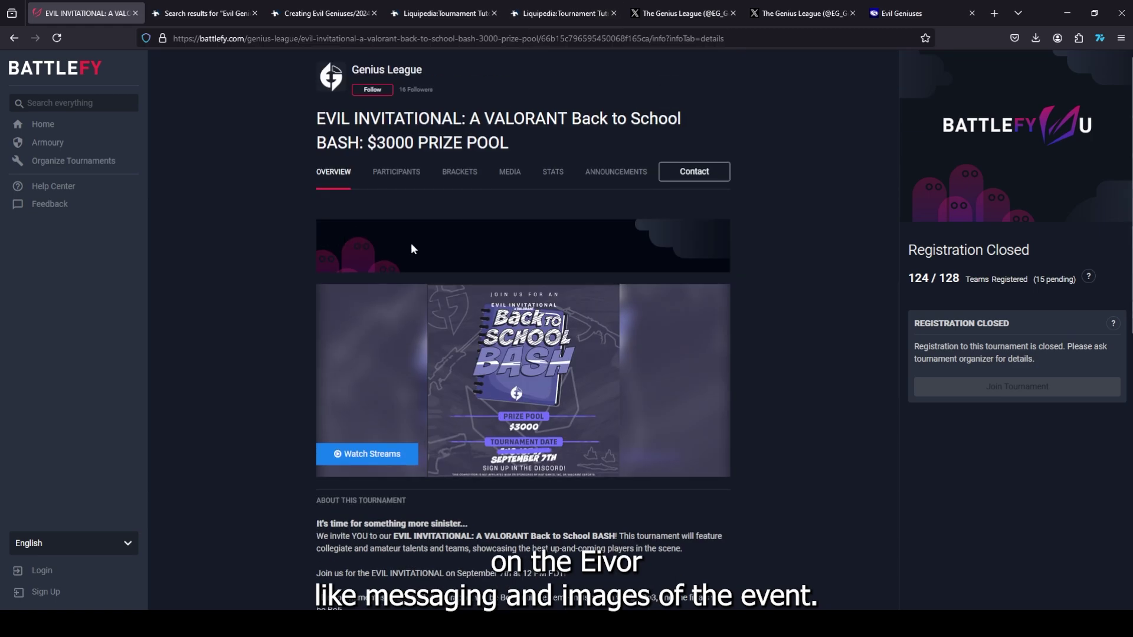
{"action": "scroll", "coordinate": [413, 239], "scroll_direction": "down", "scroll_amount": 8}
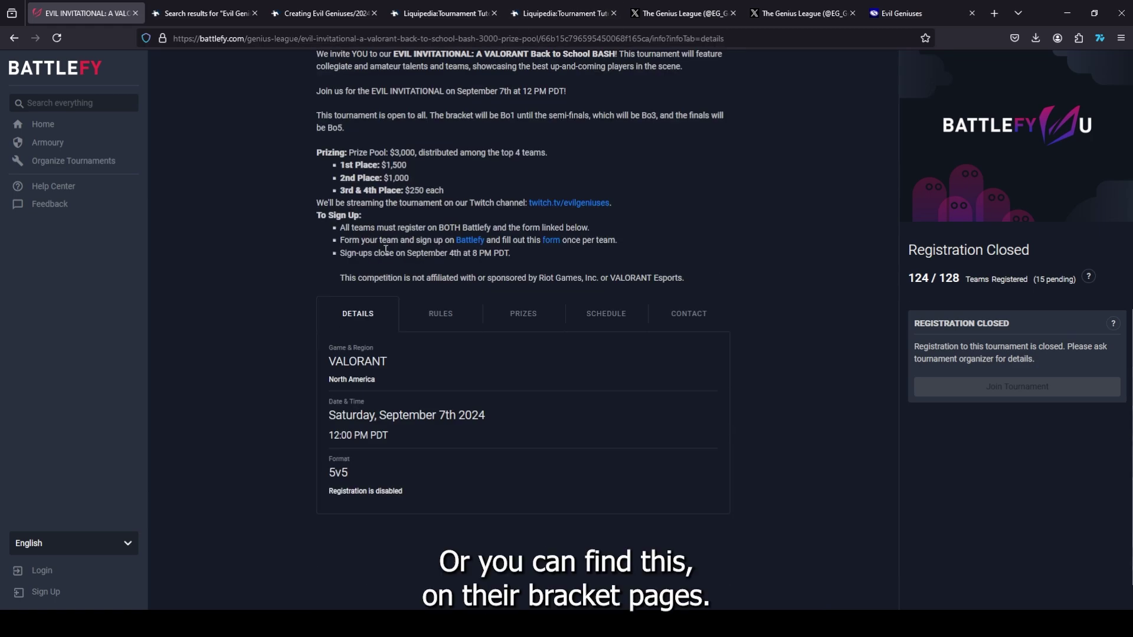
{"action": "scroll", "coordinate": [386, 250], "scroll_direction": "up", "scroll_amount": 8}
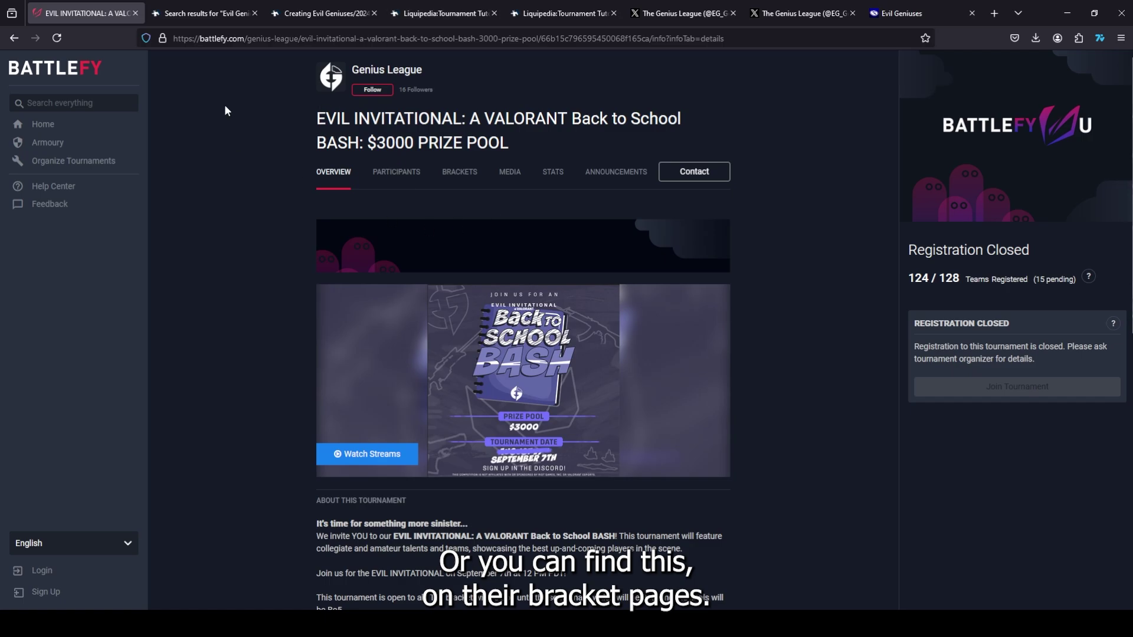
{"action": "scroll", "coordinate": [435, 244], "scroll_direction": "down", "scroll_amount": 5}
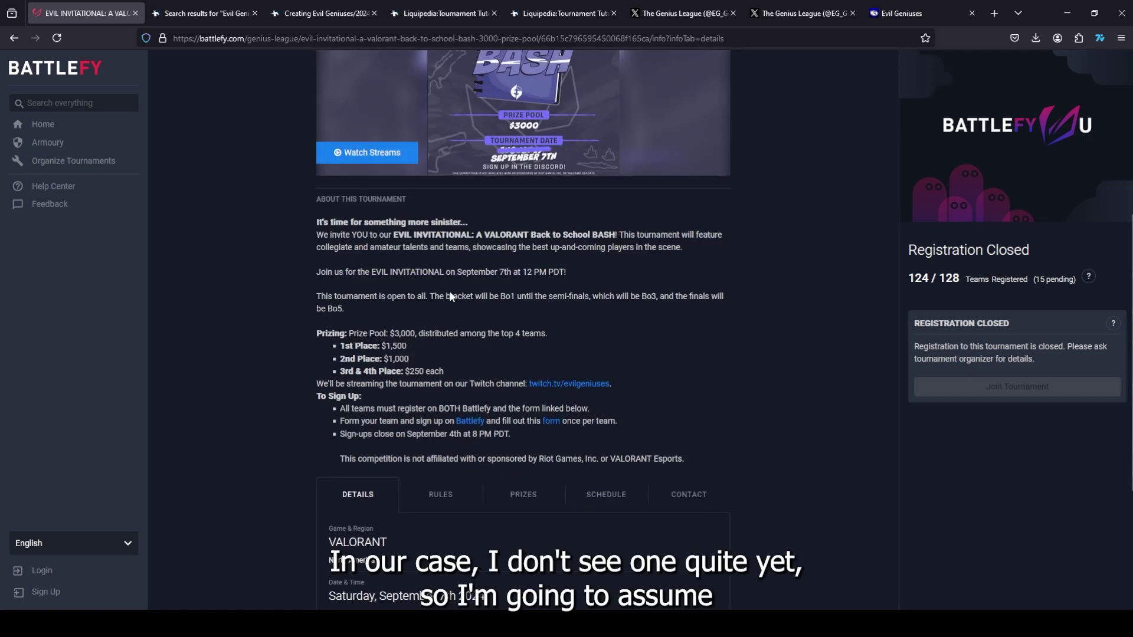
{"action": "scroll", "coordinate": [395, 308], "scroll_direction": "up", "scroll_amount": 5}
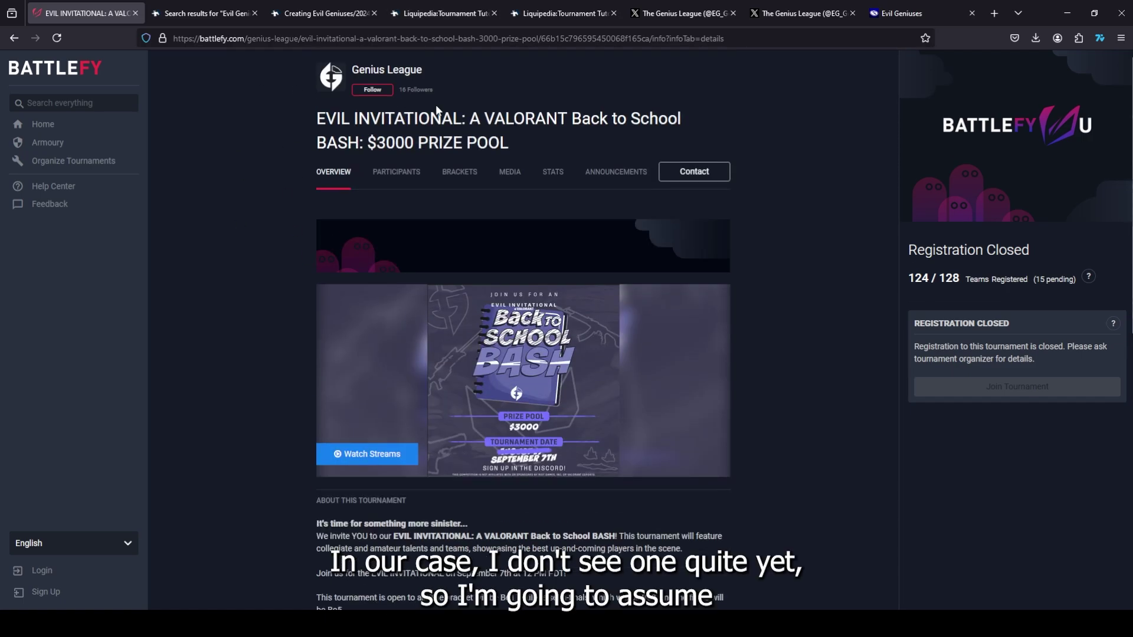
{"action": "left_click", "coordinate": [323, 13]}
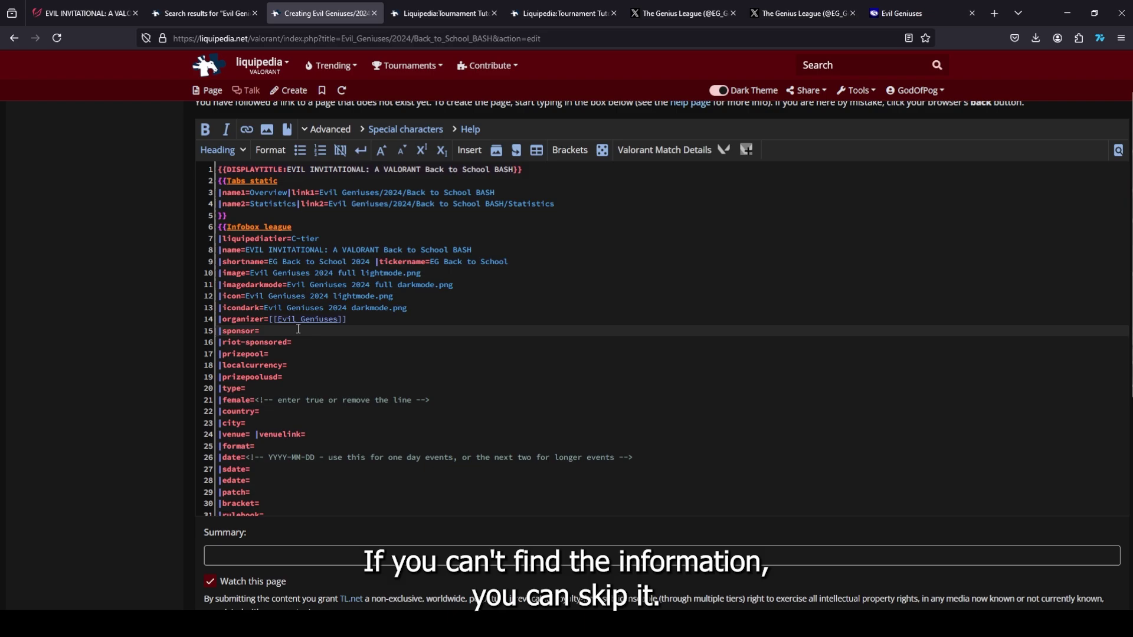
Delete the empty sponsor line, then type 'true' for riot-sponsored and select that line
{"action": "triple_click", "coordinate": [315, 330]}
{"action": "key", "text": "BackSpace"}
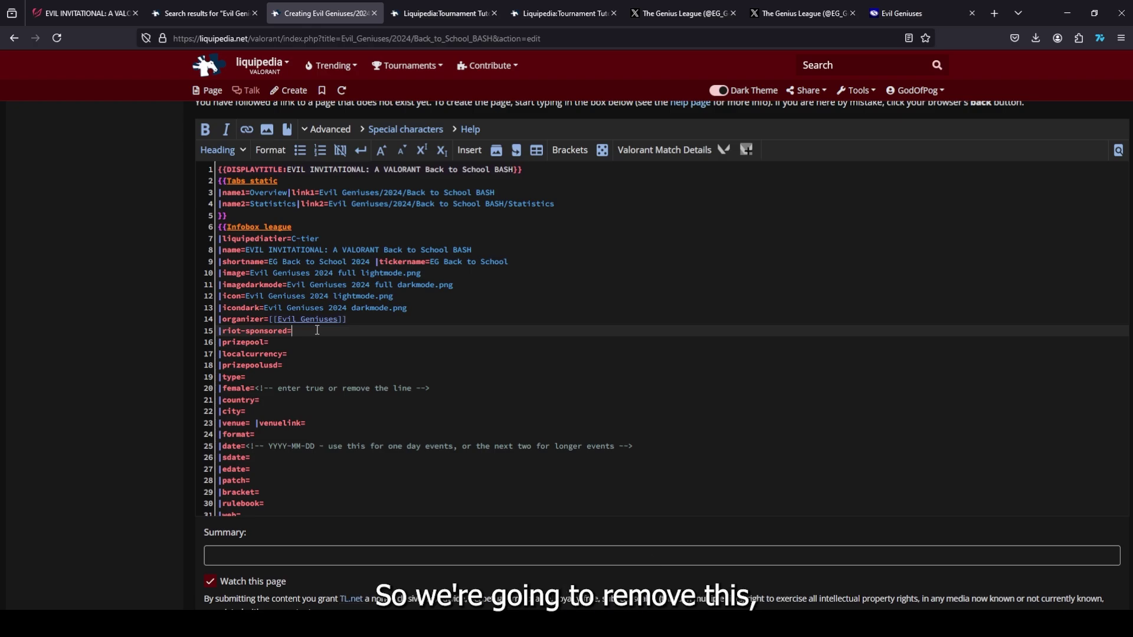
{"action": "left_click", "coordinate": [304, 331]}
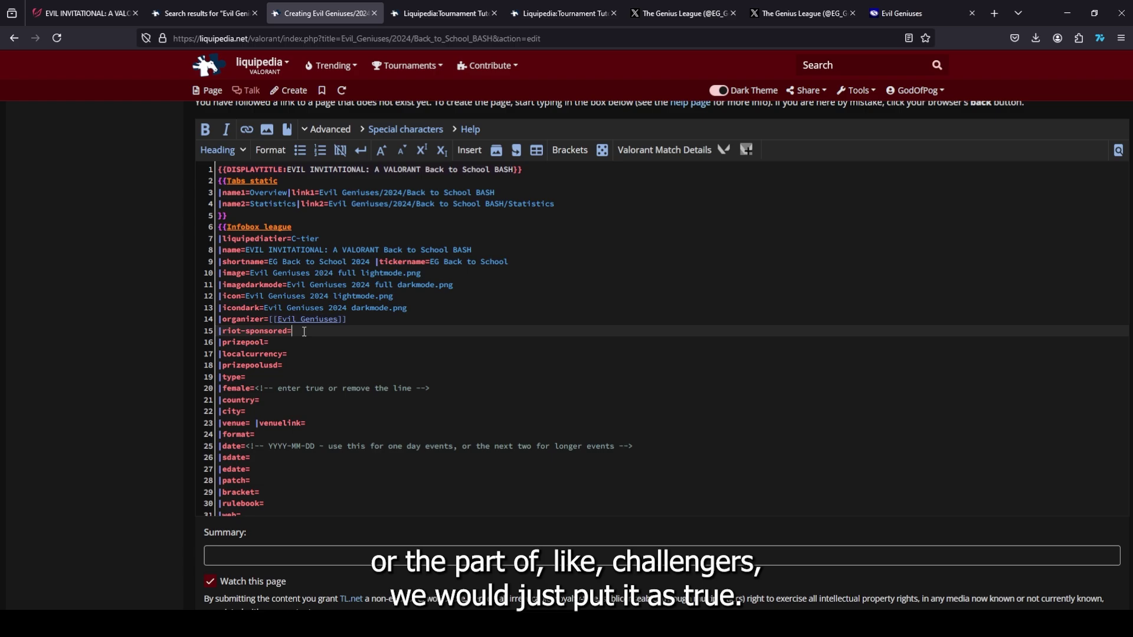
{"action": "type", "text": "ture"}
{"action": "key", "text": "BackSpace"}
{"action": "key", "text": "BackSpace"}
{"action": "key", "text": "BackSpace"}
{"action": "type", "text": "rue"}
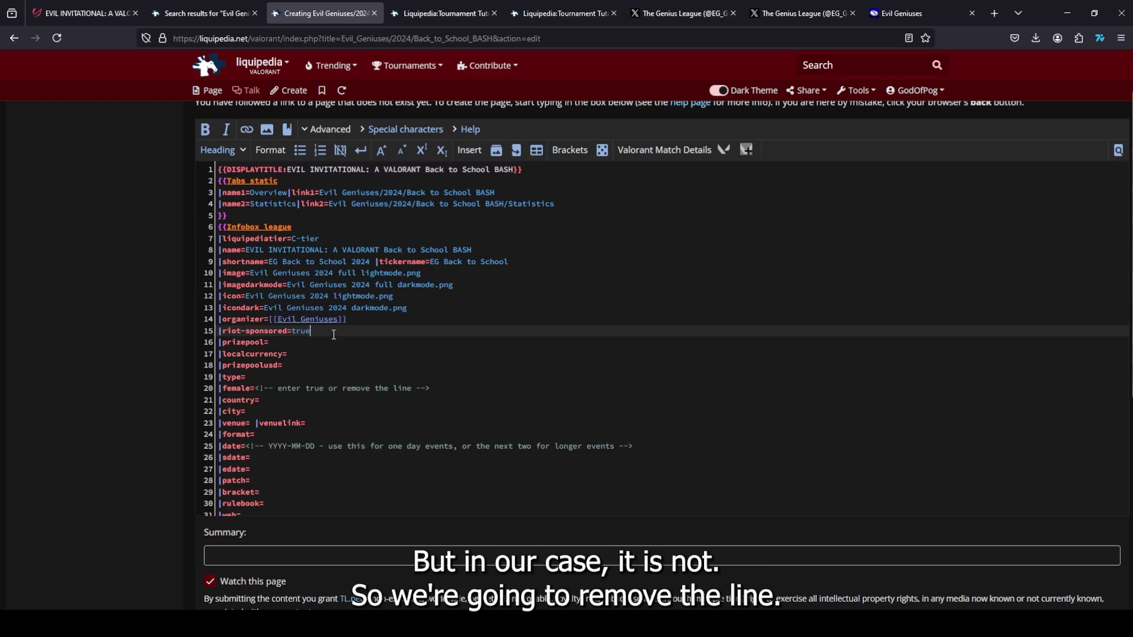
{"action": "left_click_drag", "start_coordinate": [314, 334], "coordinate": [212, 334]}
Delete the riot-sponsored line and check the $3000 prize on the Battlefy page
{"action": "key", "text": "BackSpace"}
{"action": "key", "text": "BackSpace"}
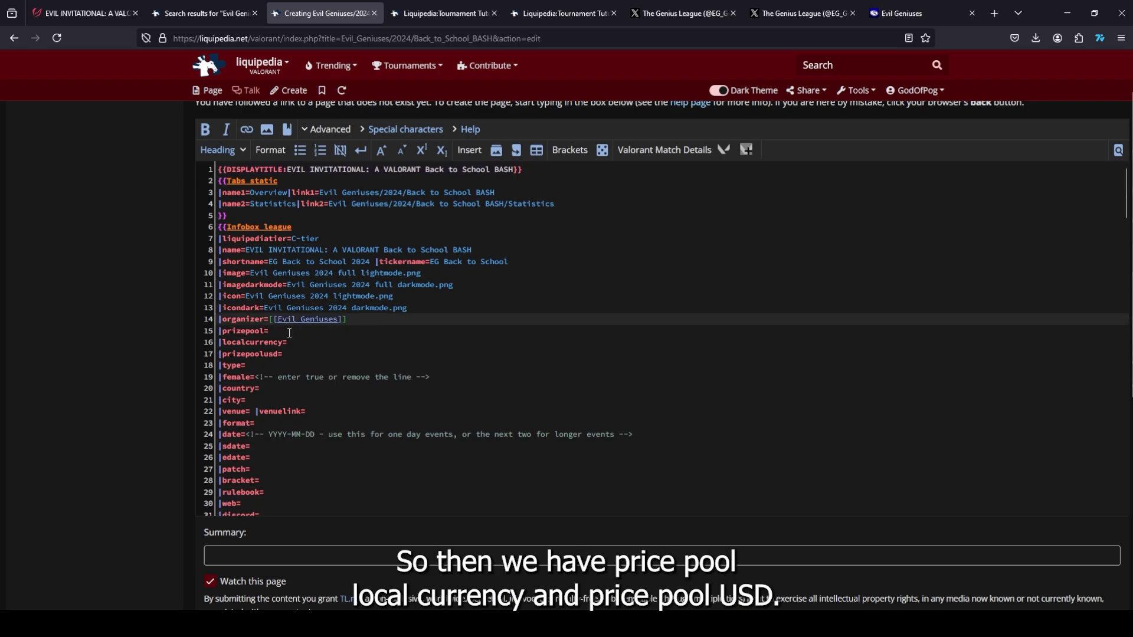
{"action": "key", "text": "Down"}
{"action": "key", "text": "Down"}
{"action": "key", "text": "Down"}
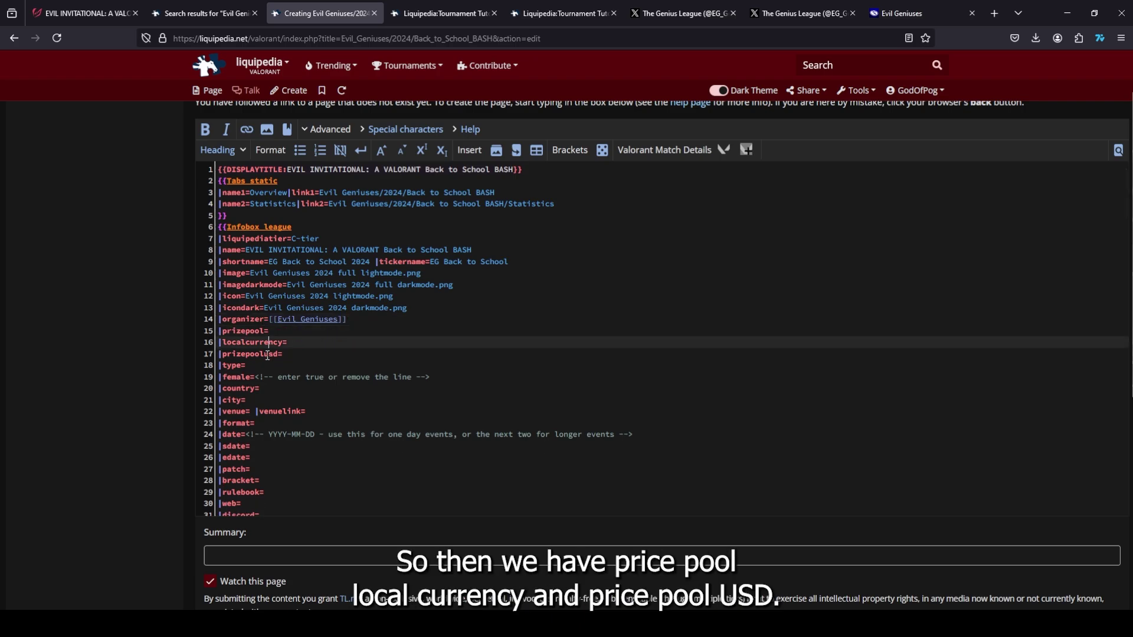
{"action": "left_click", "coordinate": [82, 13]}
{"action": "left_click_drag", "start_coordinate": [82, 13], "coordinate": [204, 13]}
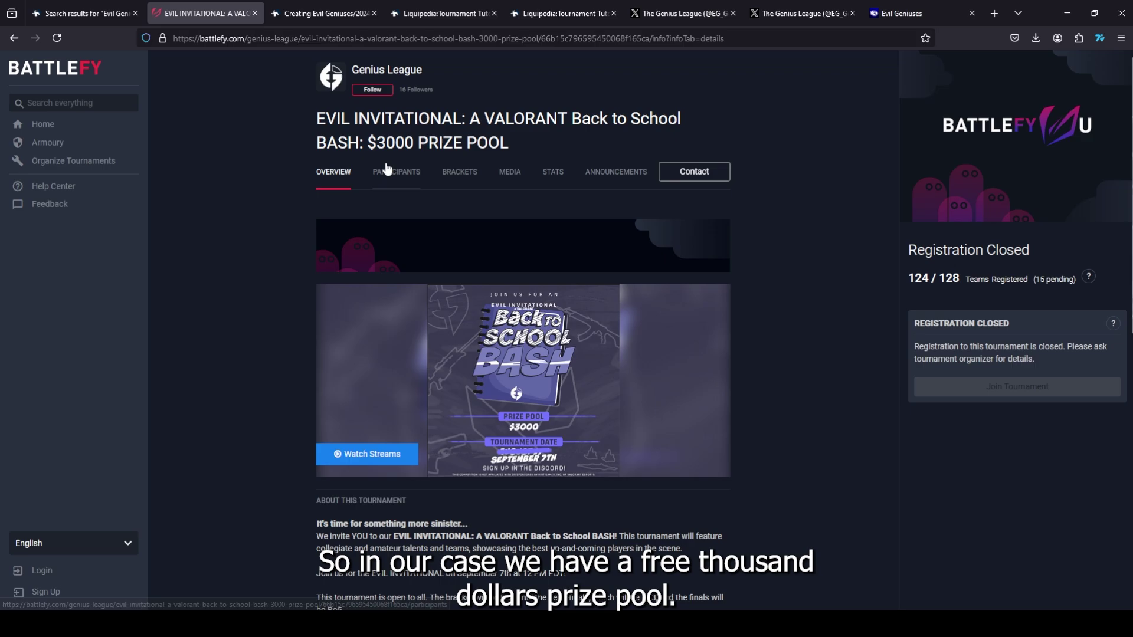
{"action": "left_click_drag", "start_coordinate": [367, 143], "coordinate": [397, 144]}
{"action": "left_click", "coordinate": [325, 13]}
{"action": "left_click", "coordinate": [238, 13]}
{"action": "left_click", "coordinate": [395, 142]}
{"action": "left_click", "coordinate": [323, 13]}
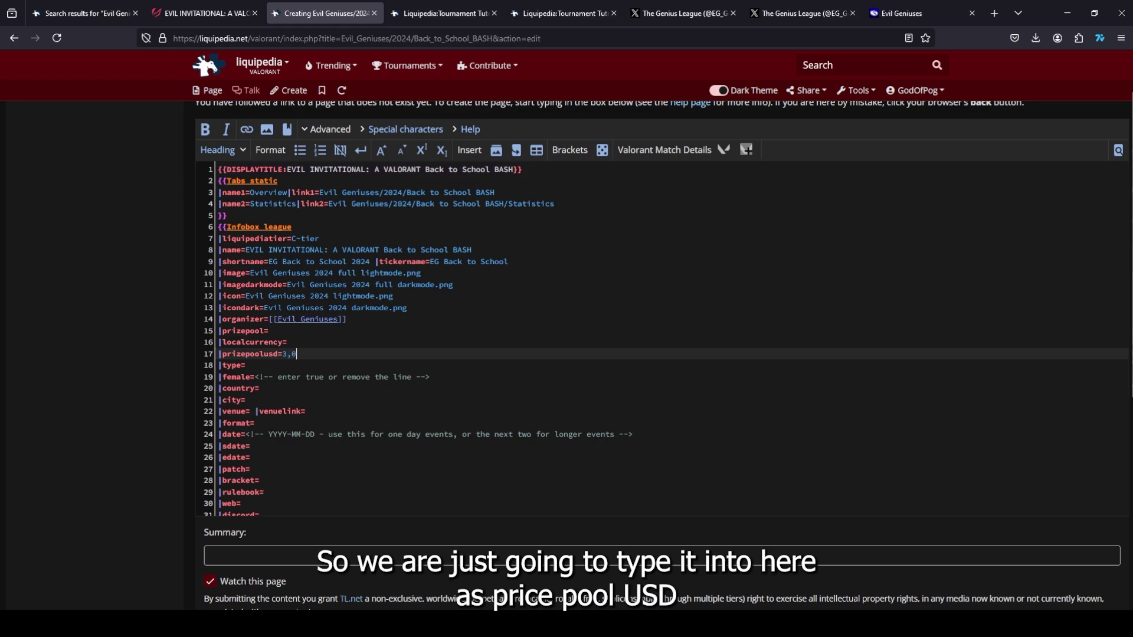
Enter prize pool 3,000 and local currency eur in the infobox
{"action": "left_click", "coordinate": [260, 342]}
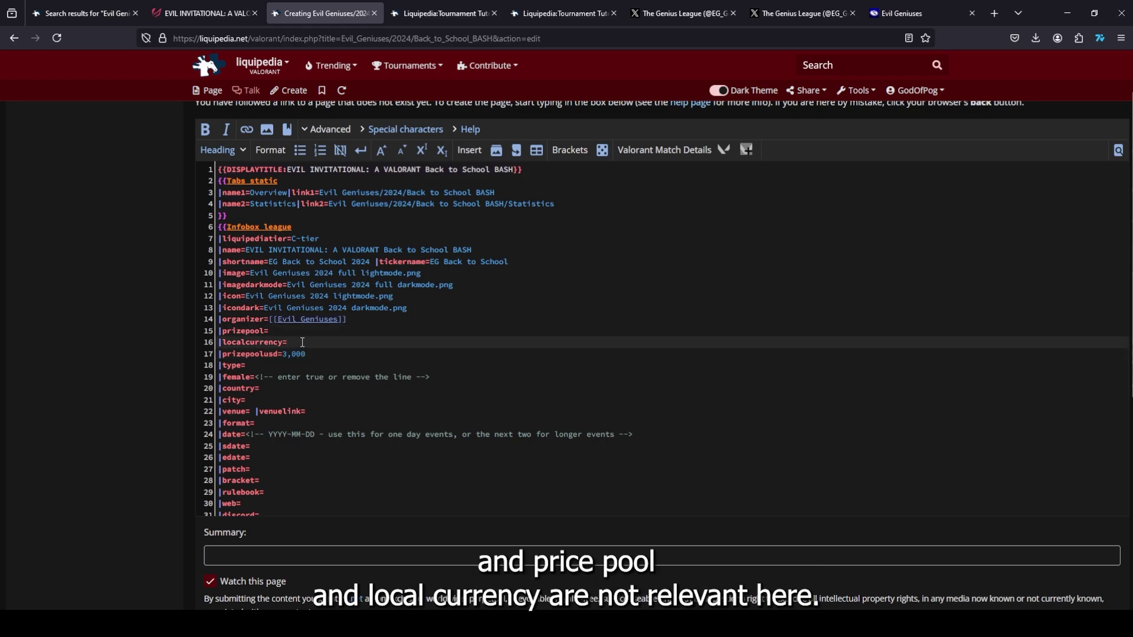
{"action": "left_click", "coordinate": [302, 342]}
{"action": "key", "text": "Return"}
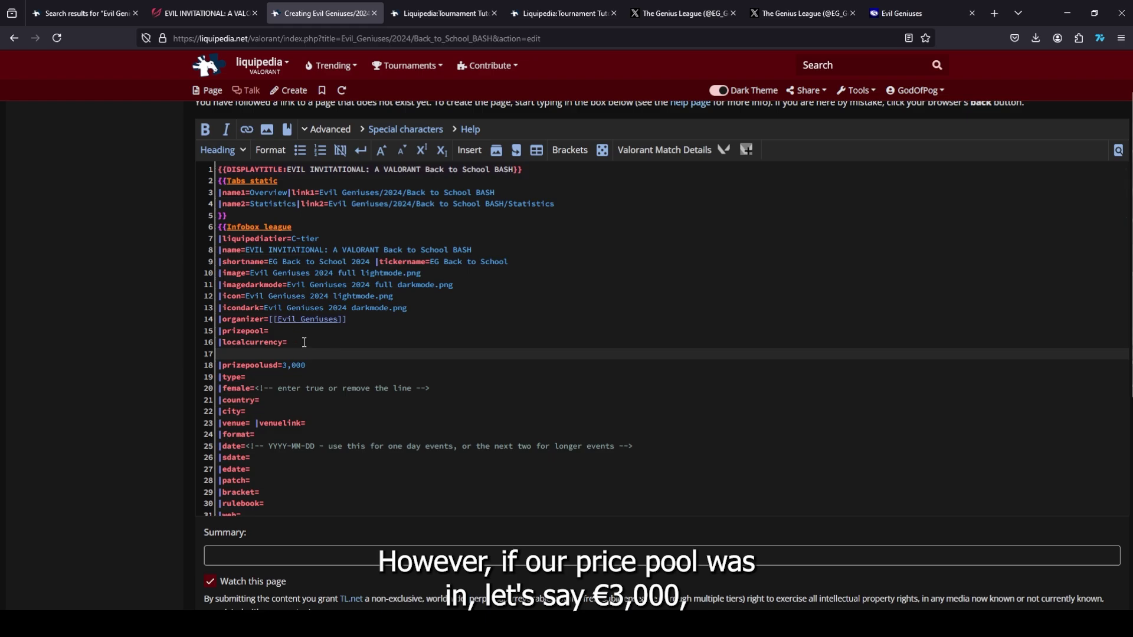
{"action": "left_click", "coordinate": [305, 342]}
{"action": "type", "text": "eur"}
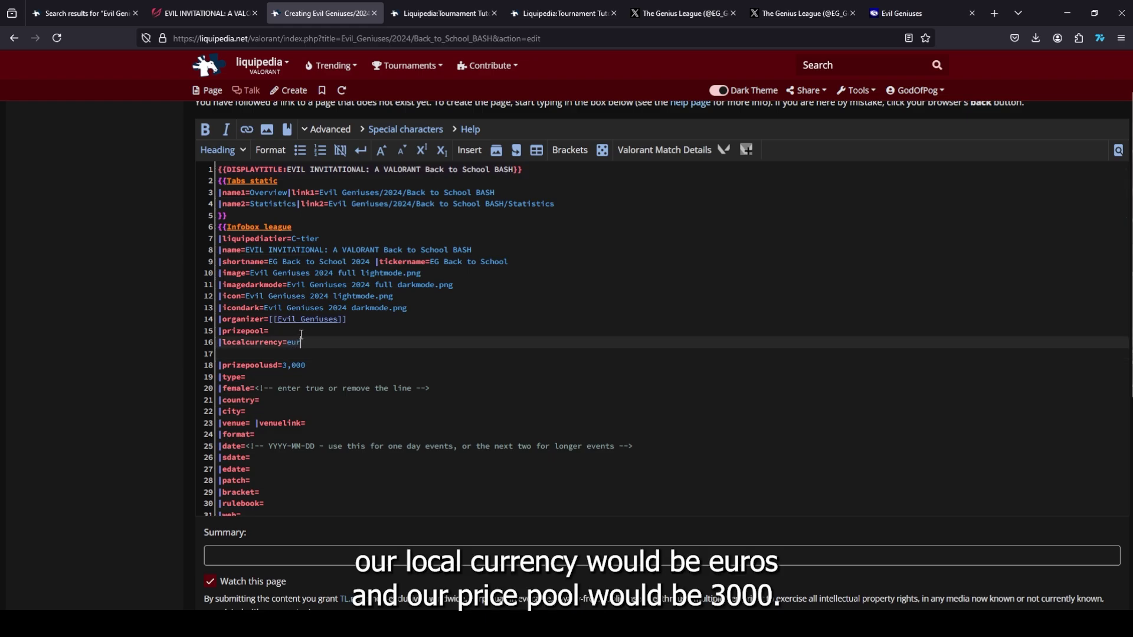
{"action": "left_click", "coordinate": [305, 332]}
{"action": "type", "text": "3,000"}
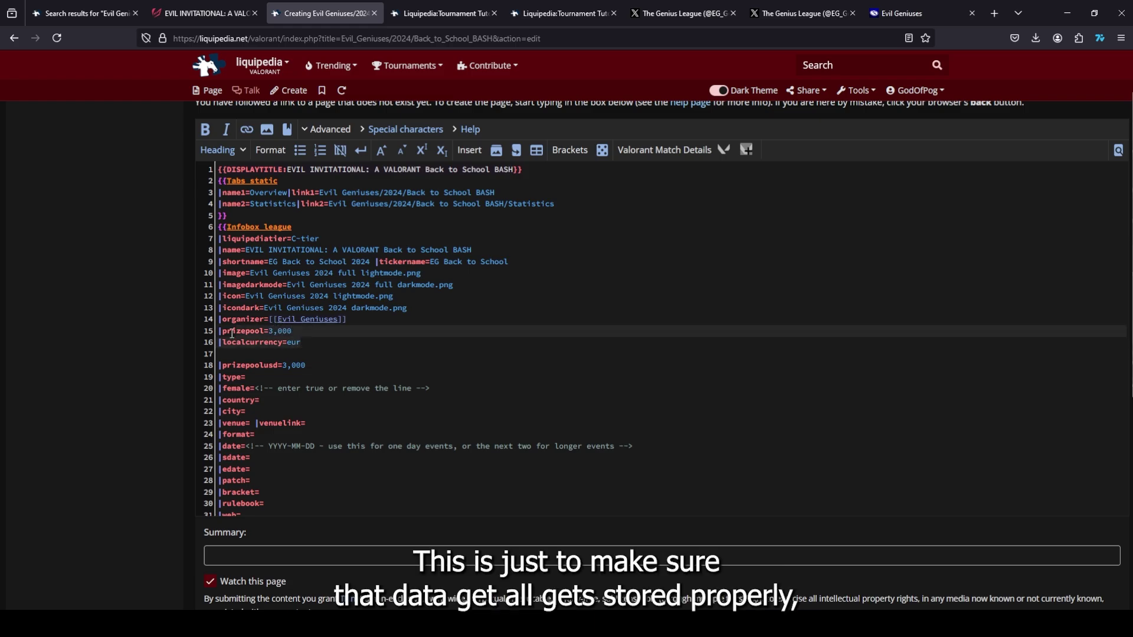
{"action": "left_click", "coordinate": [311, 341]}
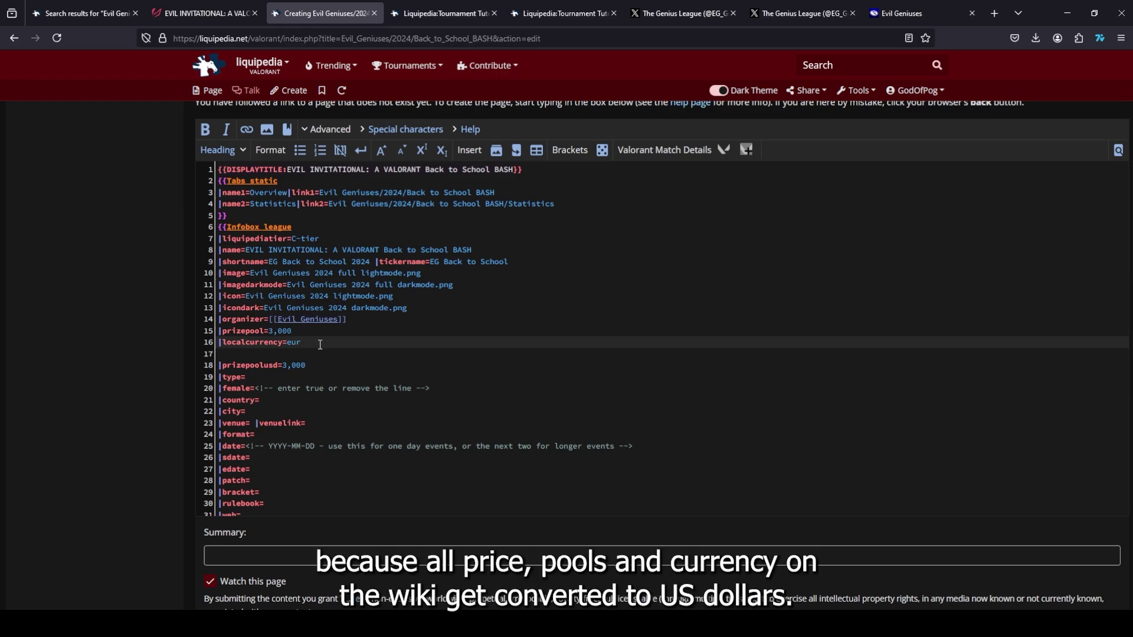
Delete the prizepool and localcurrency lines, leaving only prizepoolusd 3,000
{"action": "left_click", "coordinate": [321, 366]}
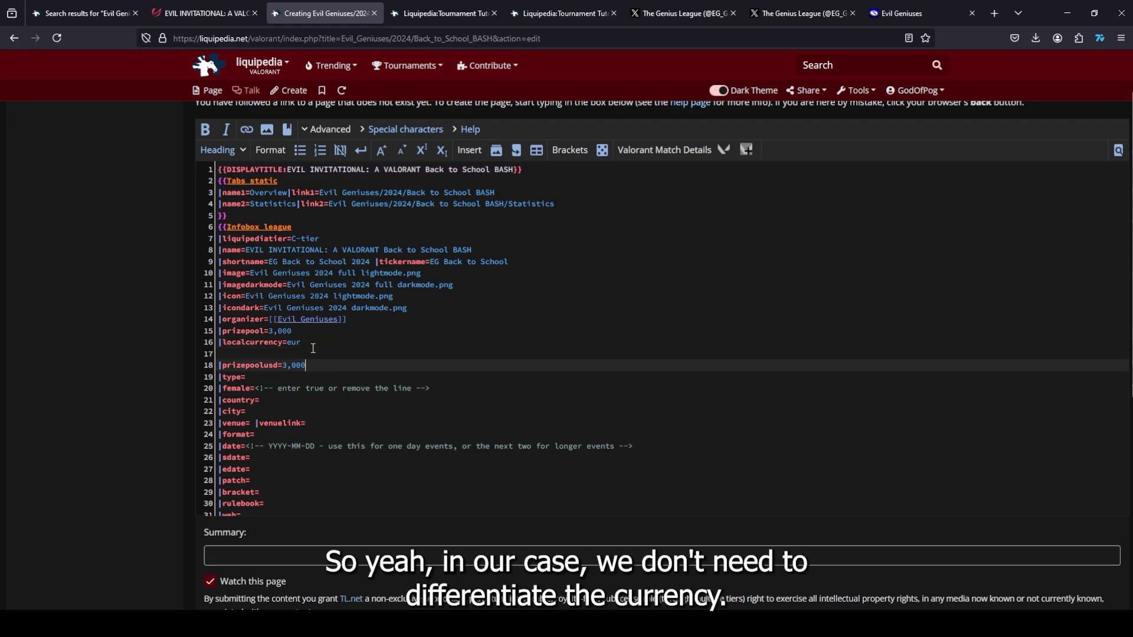
{"action": "left_click", "coordinate": [313, 343]}
{"action": "left_click_drag", "start_coordinate": [313, 342], "coordinate": [200, 337]}
{"action": "key", "text": "BackSpace"}
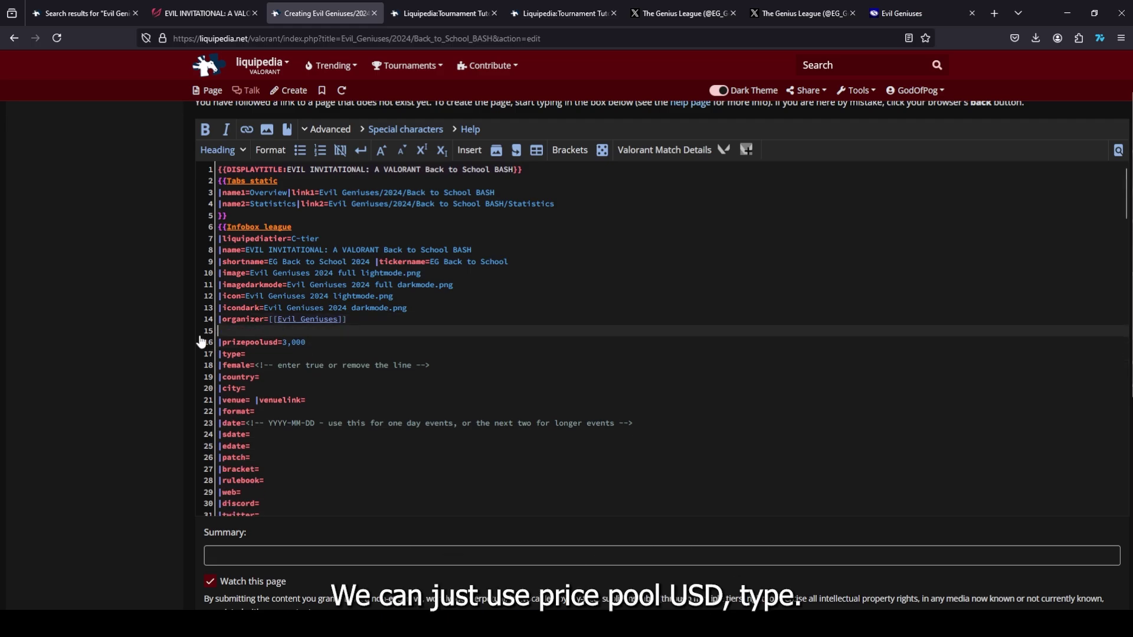
{"action": "key", "text": "Delete"}
Set the infobox tournament type to Online
{"action": "left_click", "coordinate": [265, 342]}
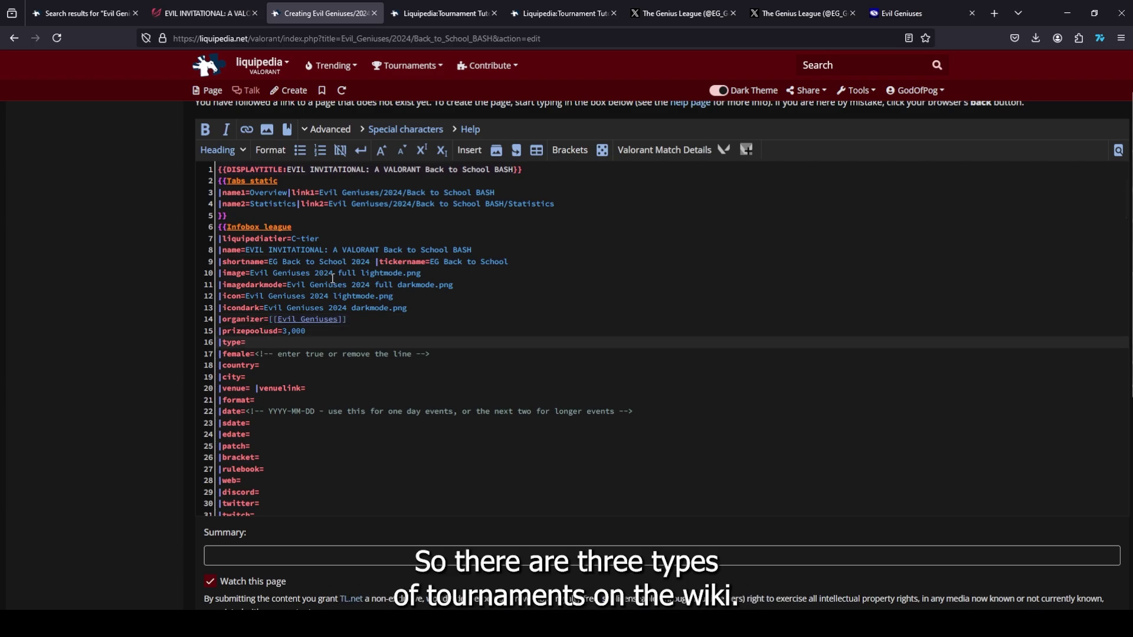
{"action": "type", "text": "Of"}
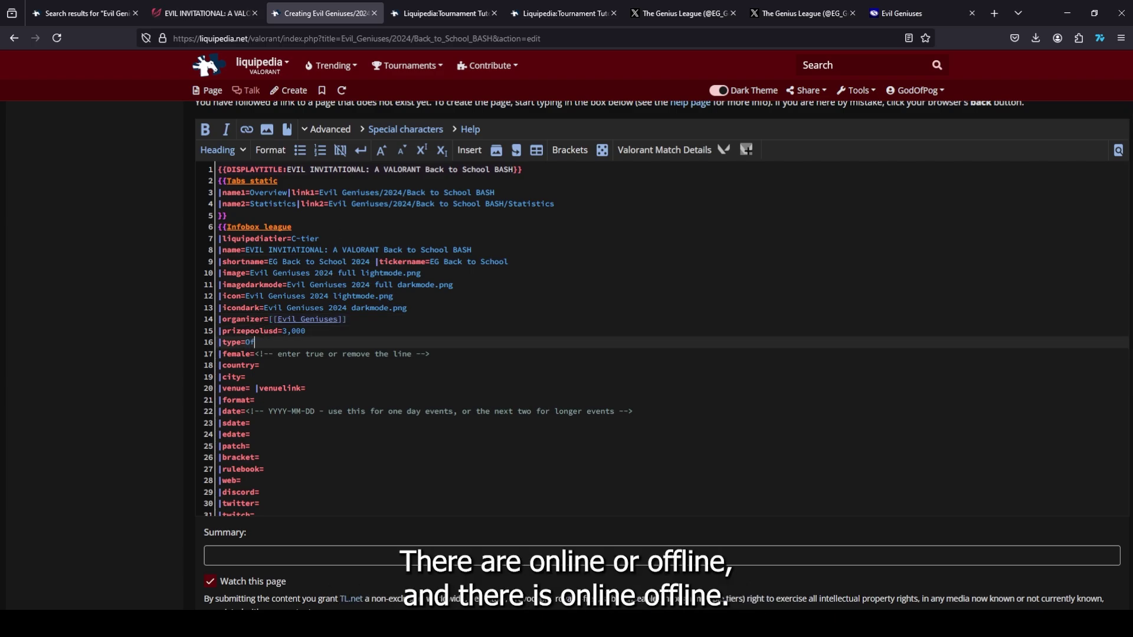
{"action": "type", "text": "fline"}
{"action": "key", "text": "ctrl+BackSpace"}
{"action": "type", "text": "Online/Offline"}
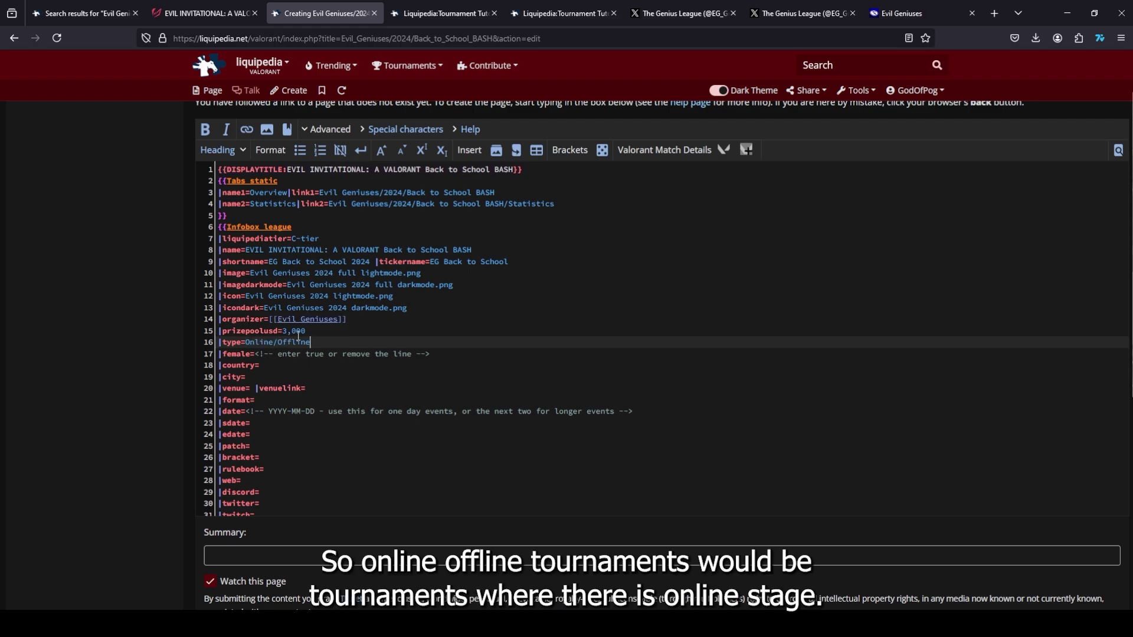
{"action": "left_click_drag", "start_coordinate": [316, 342], "coordinate": [252, 348]}
{"action": "left_click", "coordinate": [263, 346]}
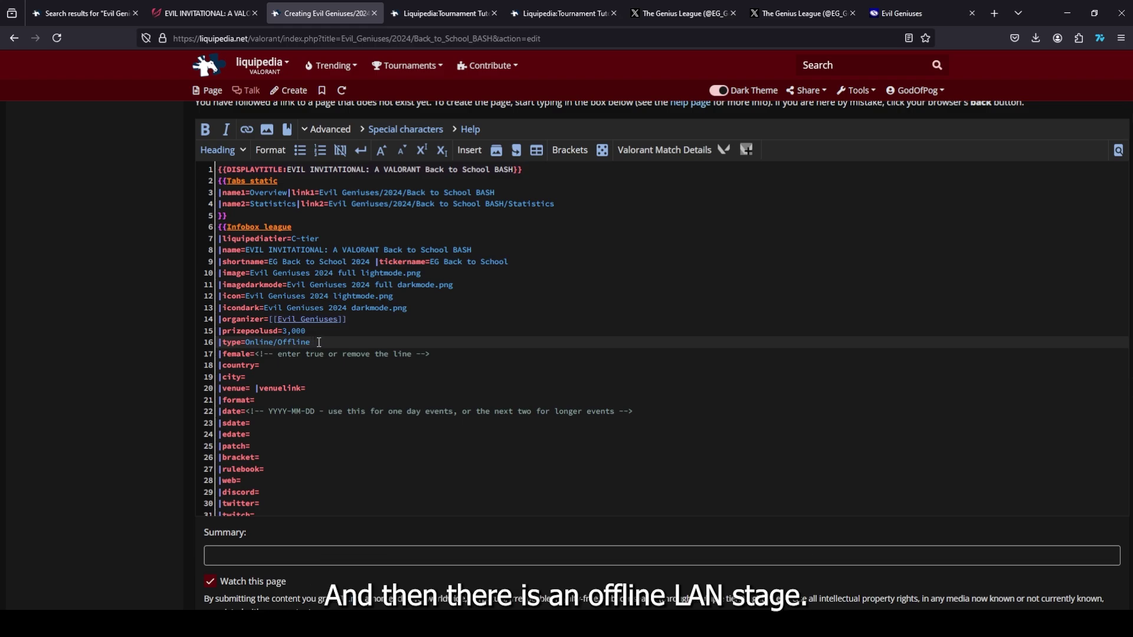
{"action": "key", "text": "BackSpace"}
{"action": "key", "text": "BackSpace"}
{"action": "key", "text": "BackSpace"}
{"action": "key", "text": "BackSpace"}
{"action": "key", "text": "BackSpace"}
{"action": "key", "text": "BackSpace"}
{"action": "key", "text": "BackSpace"}
{"action": "key", "text": "BackSpace"}
{"action": "key", "text": "BackSpace"}
{"action": "key", "text": "BackSpace"}
{"action": "key", "text": "BackSpace"}
{"action": "key", "text": "BackSpace"}
{"action": "key", "text": "BackSpace"}
{"action": "key", "text": "BackSpace"}
{"action": "type", "text": "Offli"}
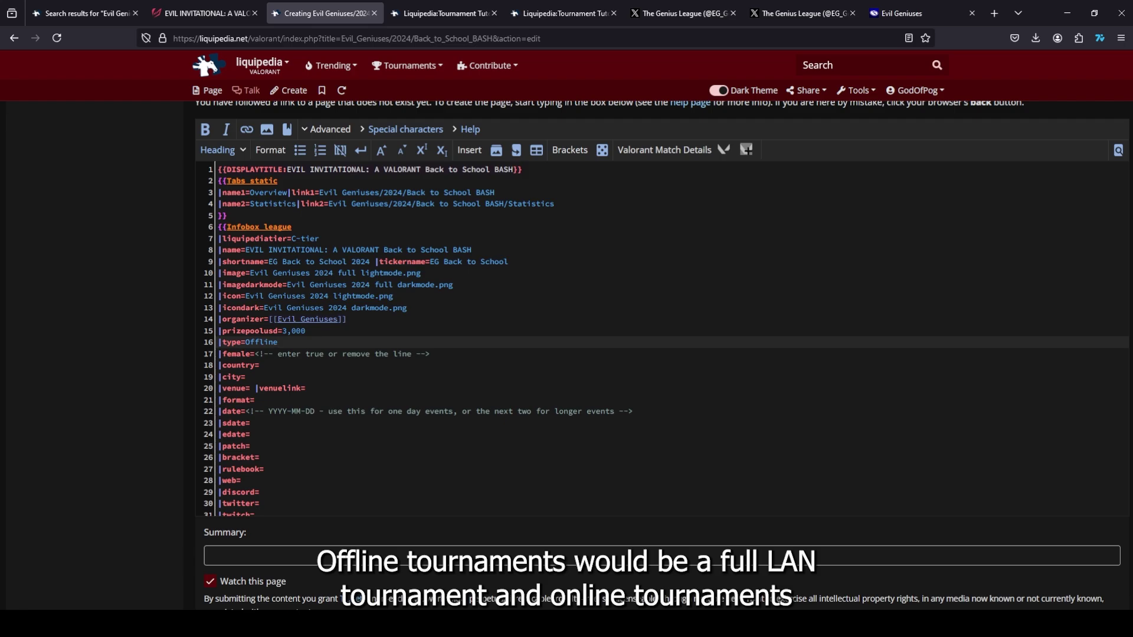
{"action": "key", "text": "BackSpace"}
{"action": "key", "text": "BackSpace"}
{"action": "key", "text": "BackSpace"}
{"action": "key", "text": "BackSpace"}
{"action": "key", "text": "BackSpace"}
{"action": "key", "text": "BackSpace"}
{"action": "key", "text": "BackSpace"}
{"action": "type", "text": "Online"}
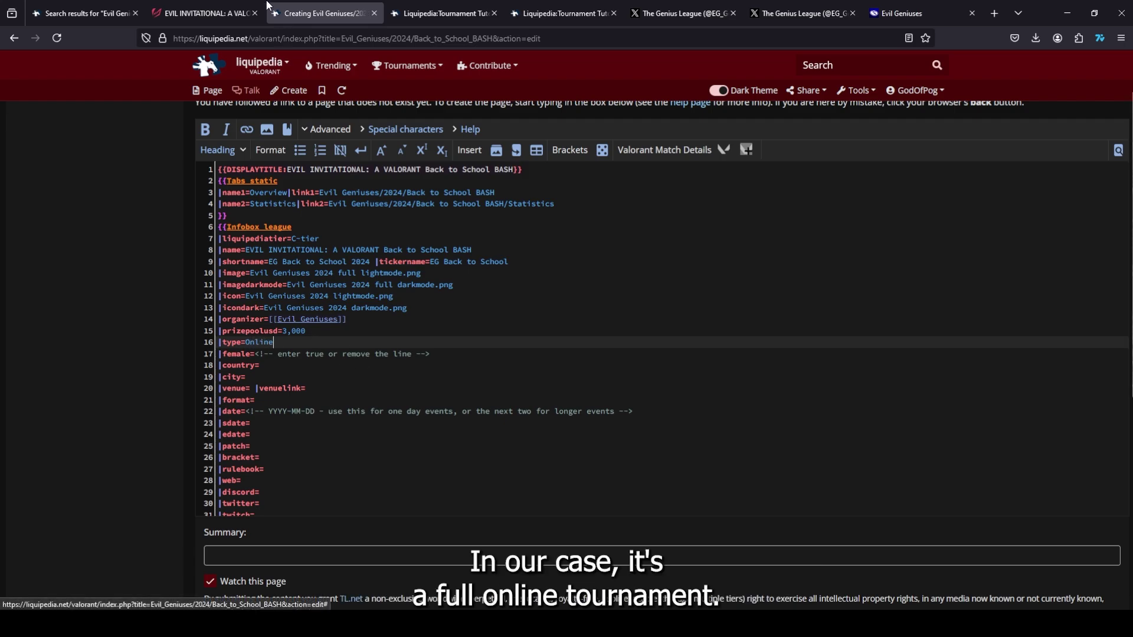
{"action": "scroll", "coordinate": [288, 295], "scroll_direction": "down", "scroll_amount": 1}
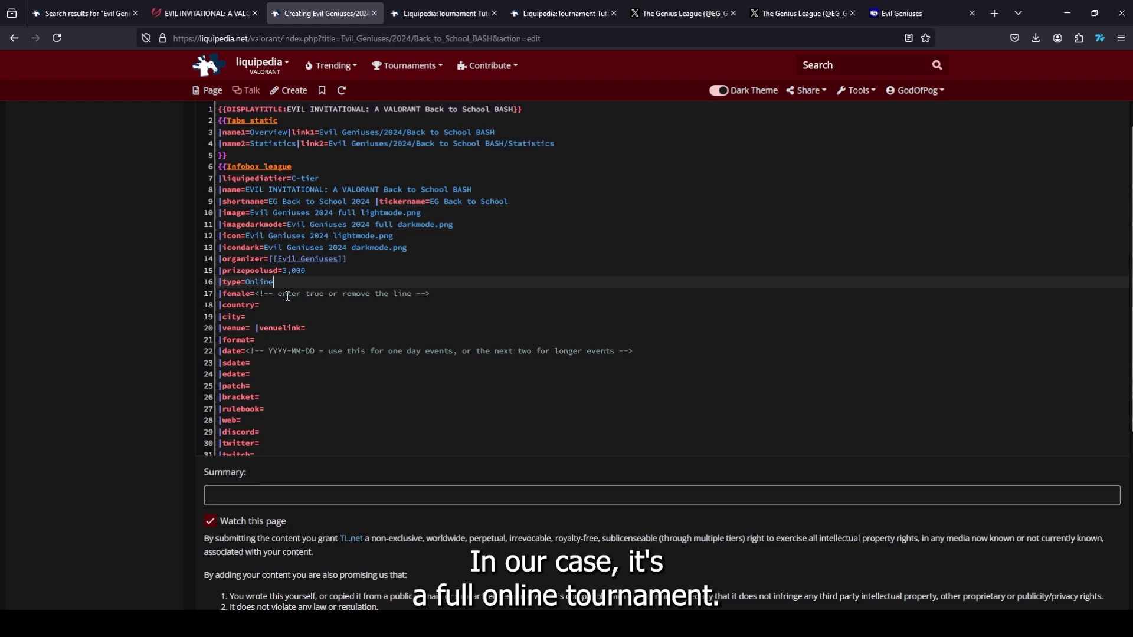
Delete the female line from the infobox
{"action": "left_click", "coordinate": [440, 294]}
{"action": "scroll", "coordinate": [441, 352], "scroll_direction": "up", "scroll_amount": 1}
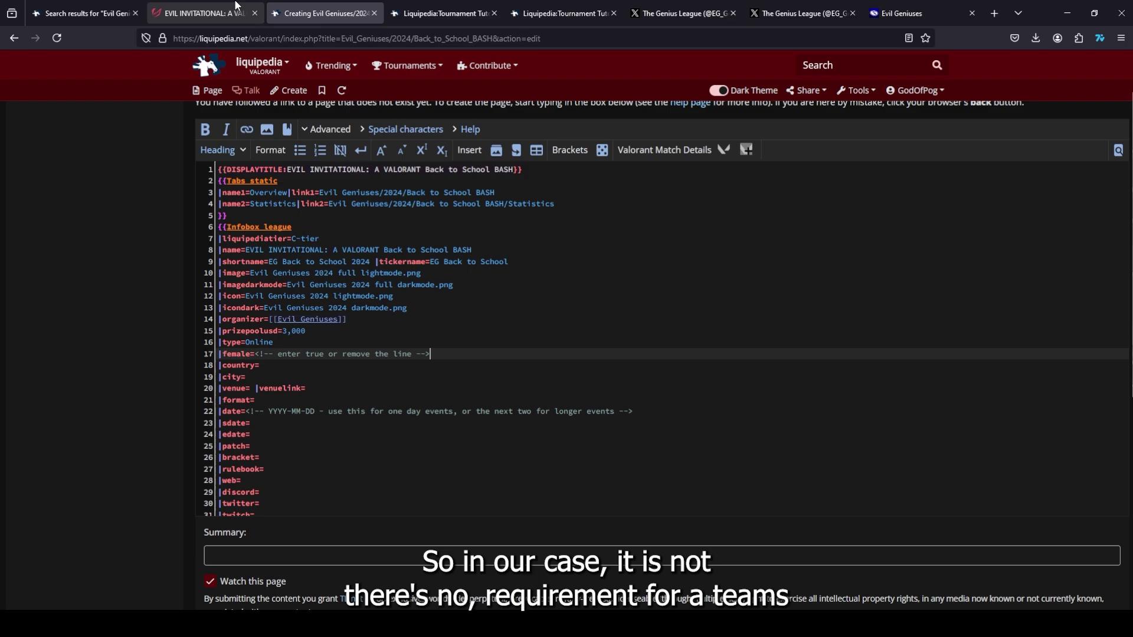
{"action": "key", "text": "ctrl+d"}
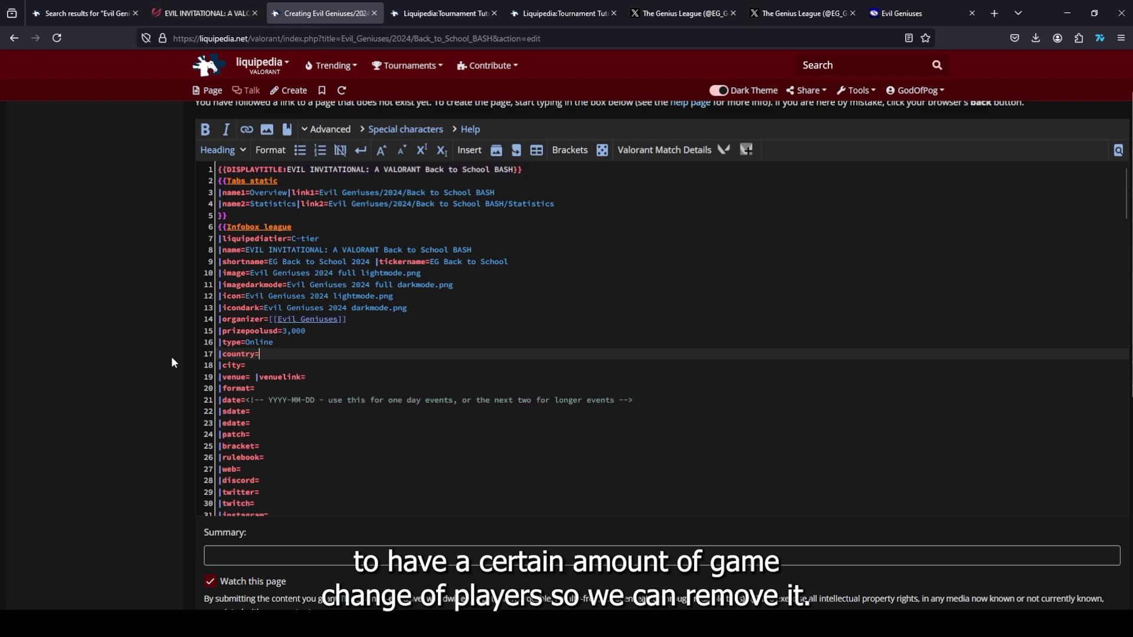
{"action": "scroll", "coordinate": [161, 345], "scroll_direction": "down", "scroll_amount": 2}
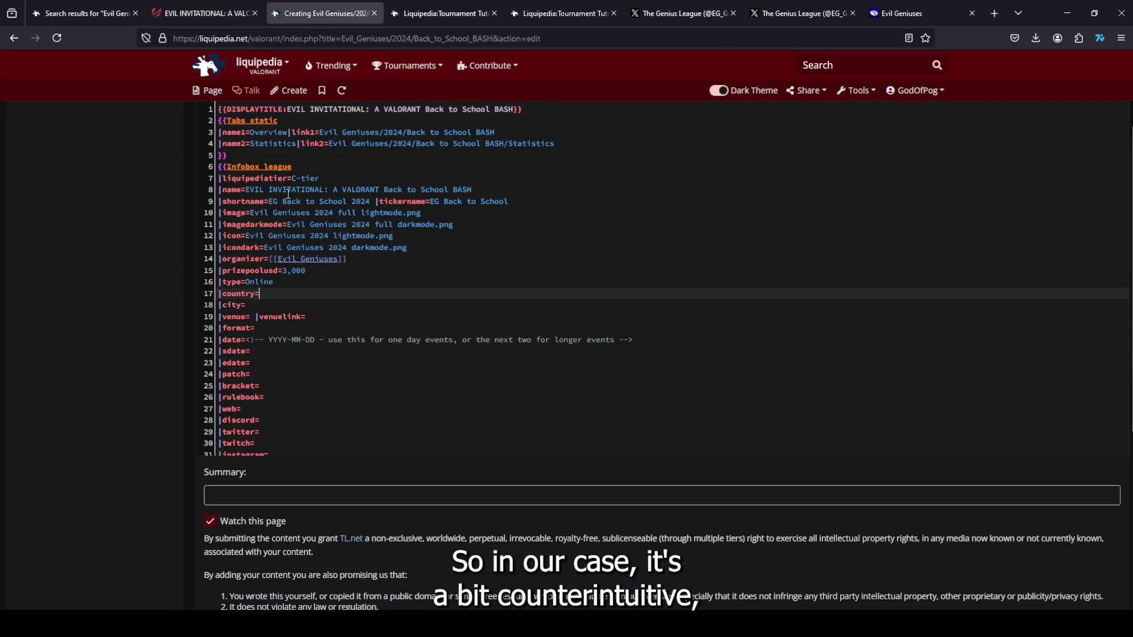
Set the infobox country to North America
{"action": "type", "text": "North America"}
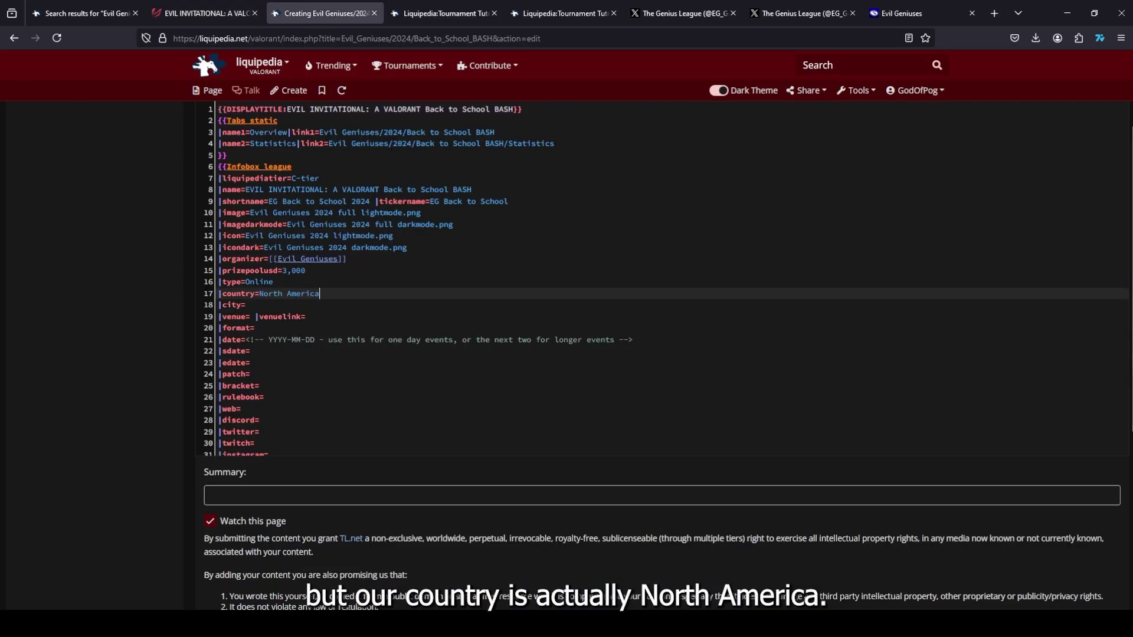
{"action": "scroll", "coordinate": [347, 353], "scroll_direction": "up", "scroll_amount": 2}
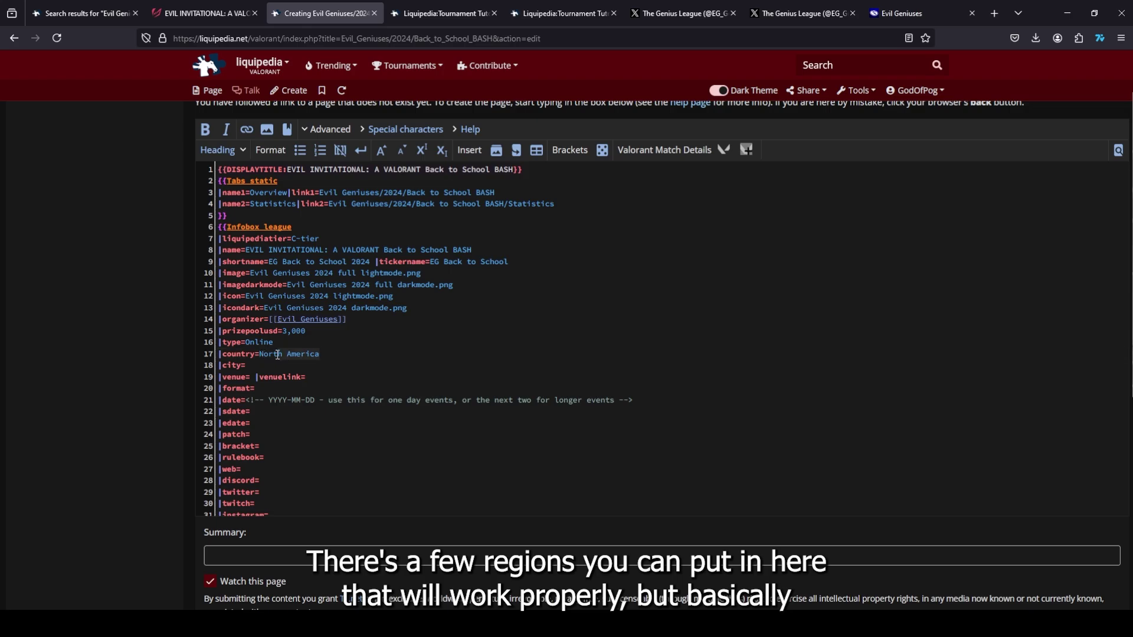
{"action": "left_click_drag", "start_coordinate": [334, 357], "coordinate": [262, 353]}
{"action": "left_click", "coordinate": [328, 352]}
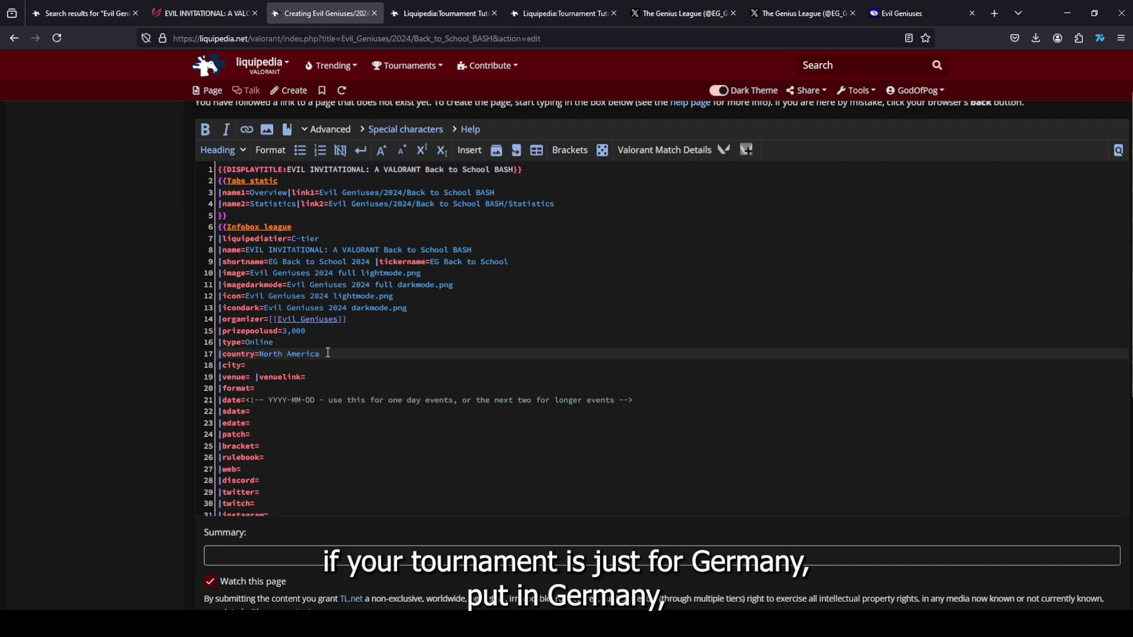
{"action": "left_click_drag", "start_coordinate": [329, 354], "coordinate": [214, 366]}
Remove the empty city and venue lines, then go to the Battlefy page
{"action": "left_click", "coordinate": [286, 360]}
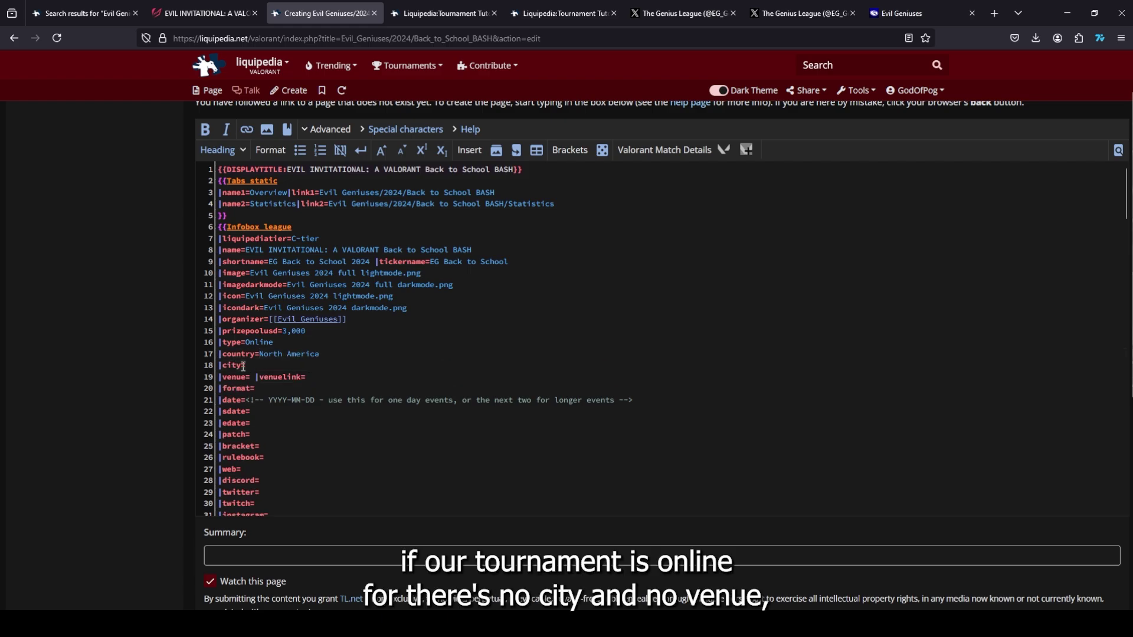
{"action": "left_click", "coordinate": [259, 368]}
{"action": "left_click", "coordinate": [250, 378]}
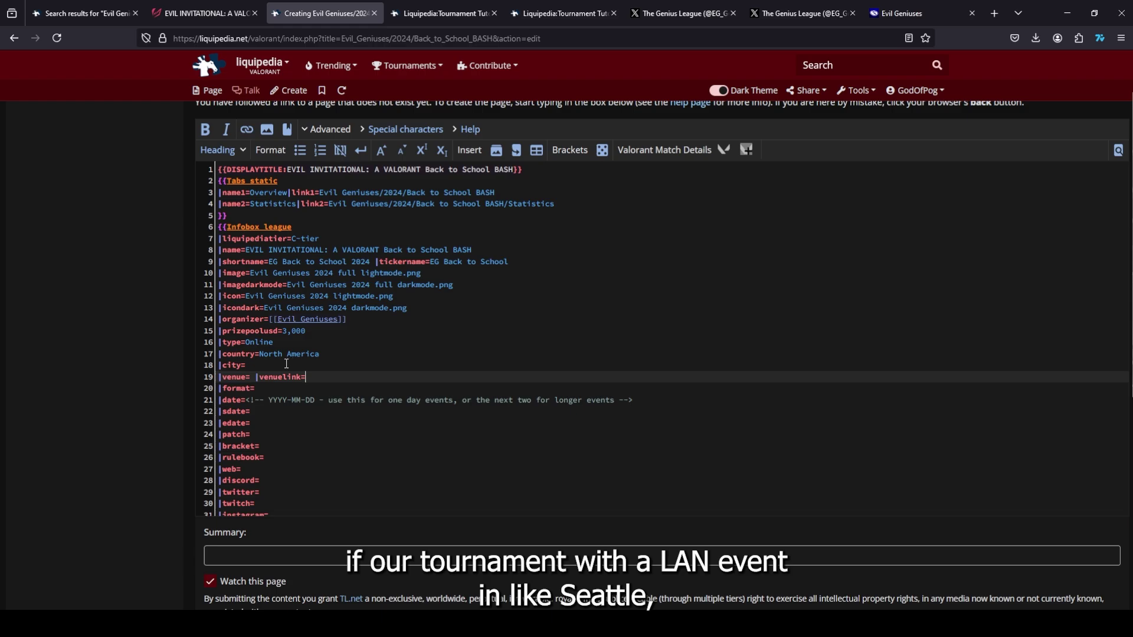
{"action": "left_click", "coordinate": [248, 365]}
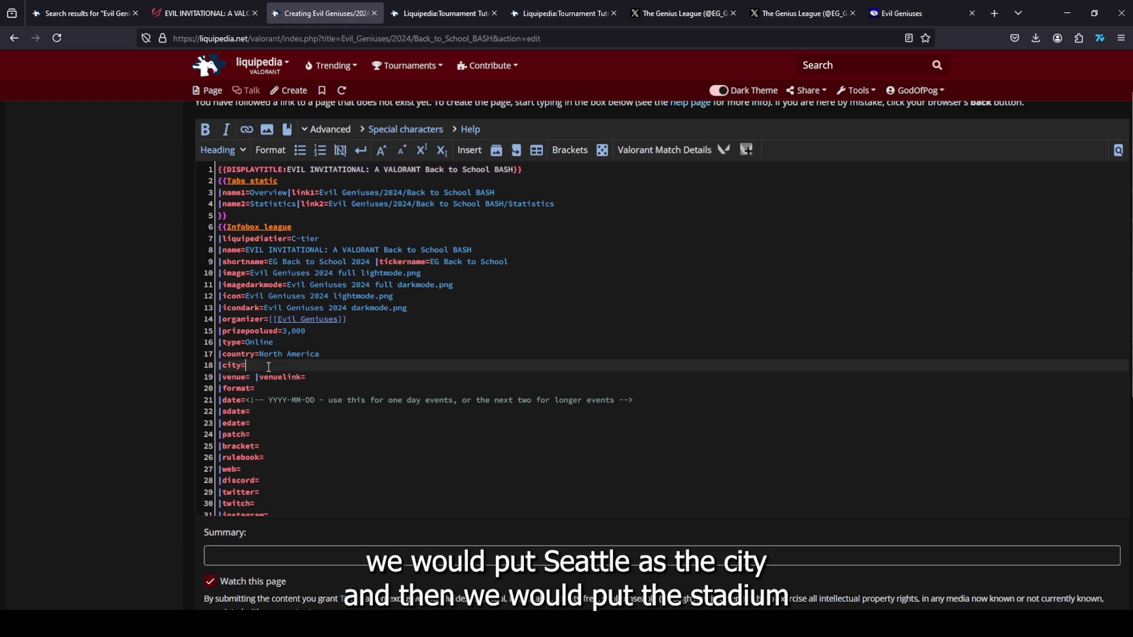
{"action": "left_click", "coordinate": [250, 377]}
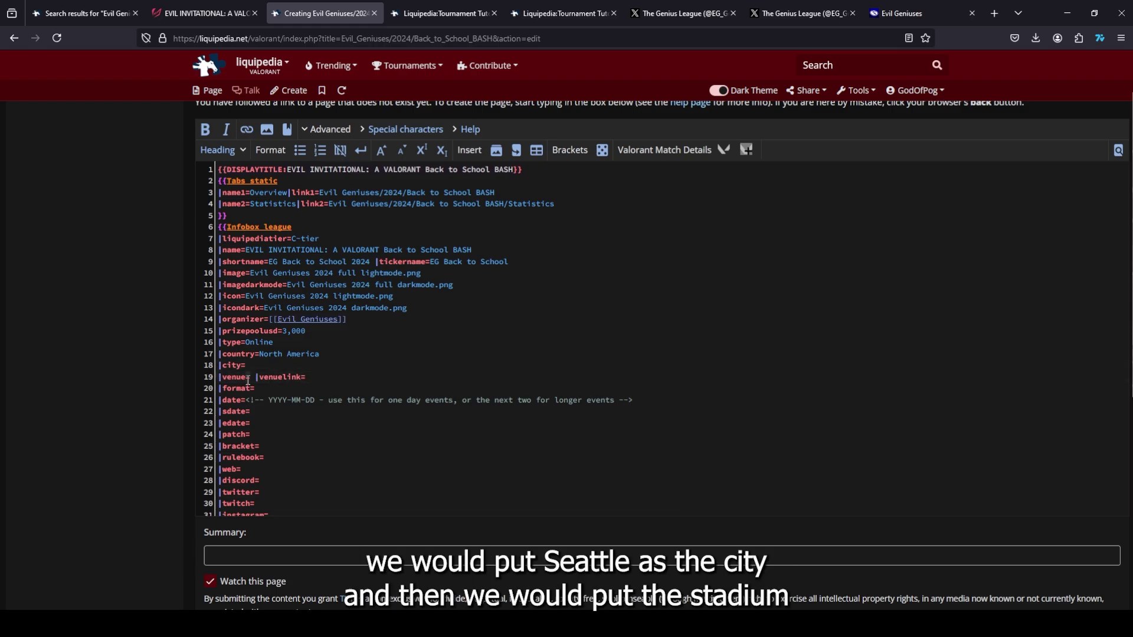
{"action": "left_click", "coordinate": [351, 380]}
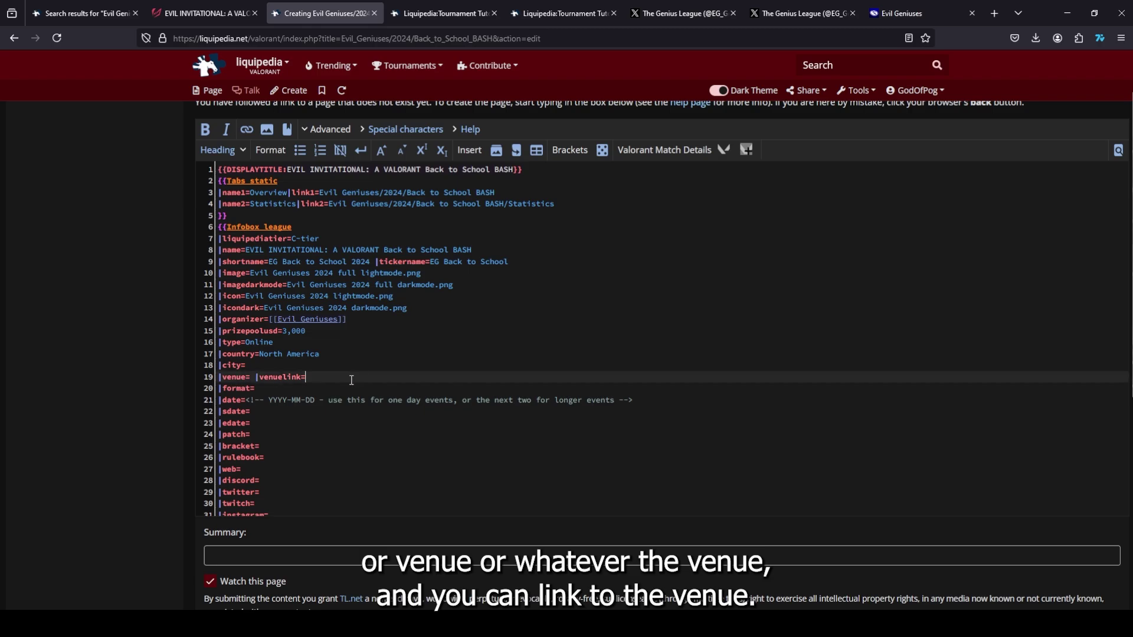
{"action": "left_click", "coordinate": [210, 370]}
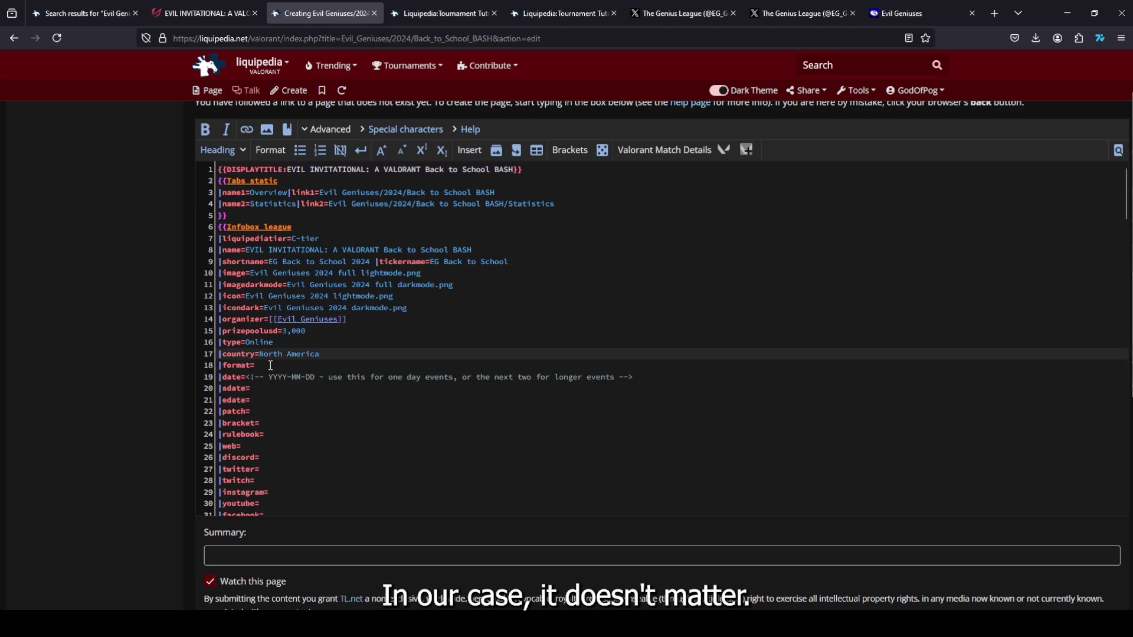
{"action": "left_click", "coordinate": [192, 5]}
{"action": "scroll", "coordinate": [210, 359], "scroll_direction": "down", "scroll_amount": 5}
Inspect the Battlefy tournament bracket to see its format
{"action": "scroll", "coordinate": [210, 359], "scroll_direction": "up", "scroll_amount": 5}
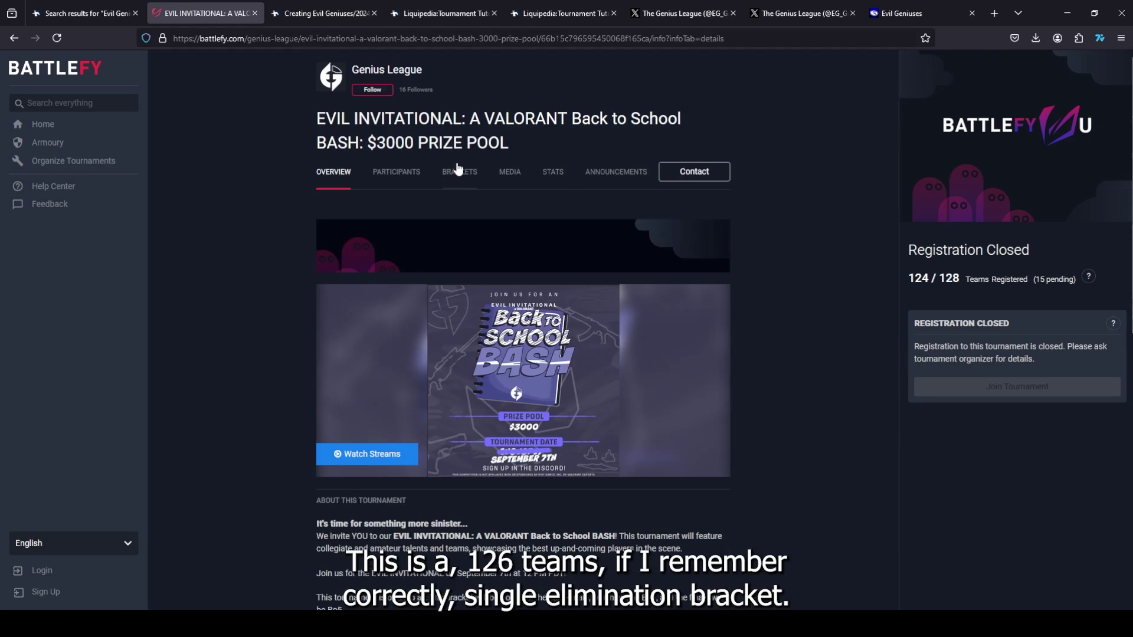
{"action": "left_click", "coordinate": [460, 172]}
{"action": "scroll", "coordinate": [261, 307], "scroll_direction": "down", "scroll_amount": 4}
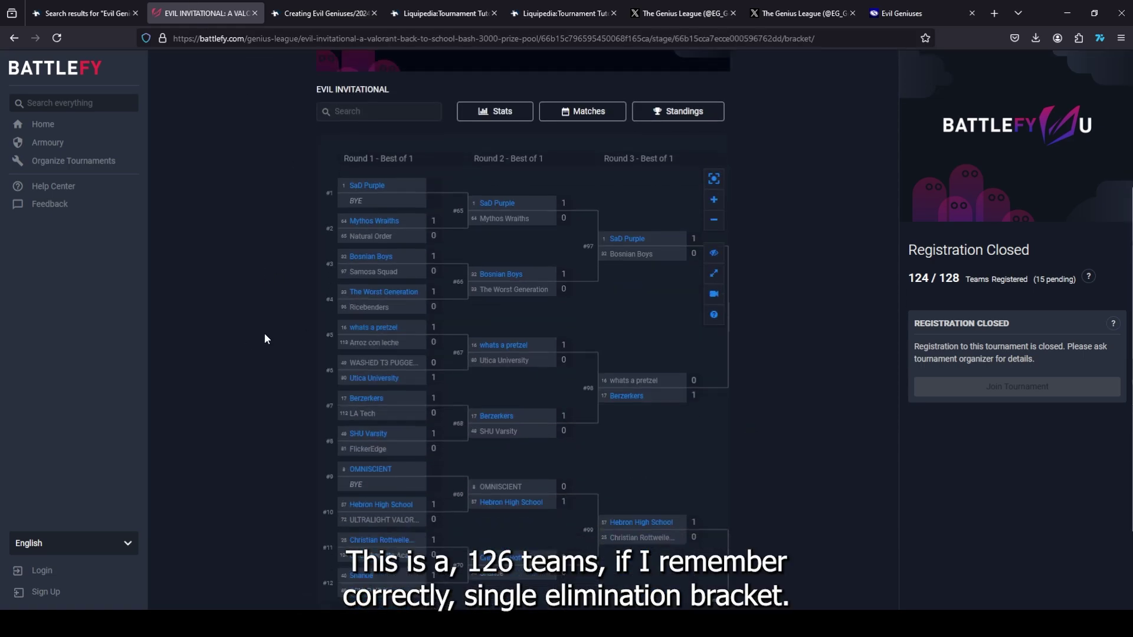
{"action": "scroll", "coordinate": [264, 333], "scroll_direction": "up", "scroll_amount": 1}
{"action": "left_click_drag", "start_coordinate": [658, 418], "coordinate": [425, 278]}
{"action": "left_click_drag", "start_coordinate": [655, 507], "coordinate": [505, 224]}
{"action": "scroll", "coordinate": [307, 381], "scroll_direction": "down", "scroll_amount": 3}
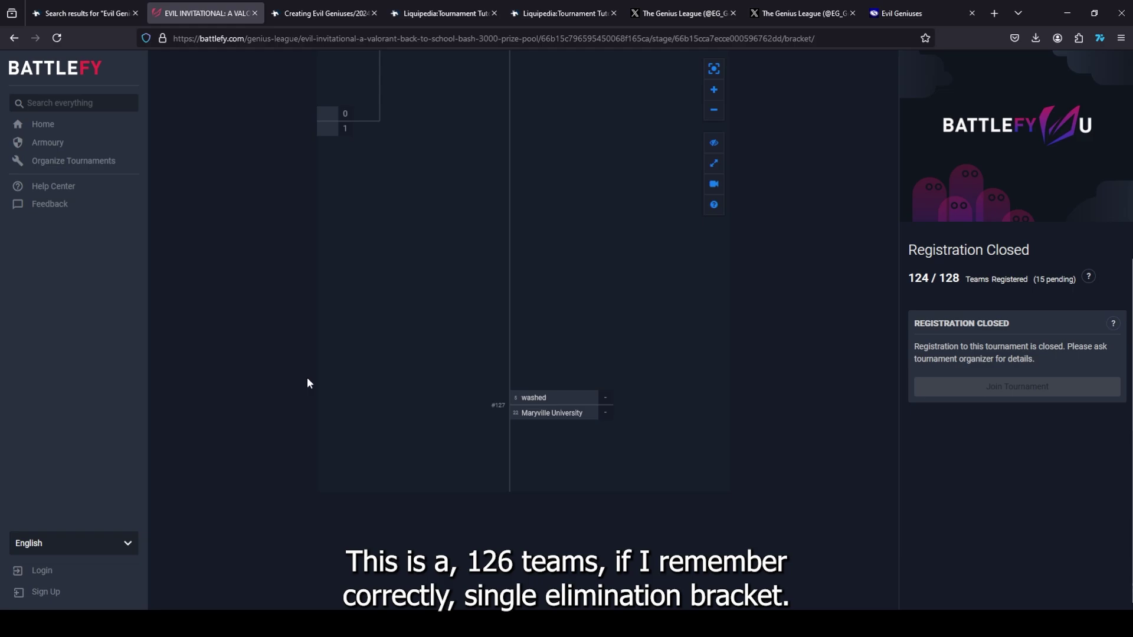
{"action": "left_click_drag", "start_coordinate": [330, 466], "coordinate": [531, 299]}
Set the infobox format to Single Elimination and check the Battlefy schedule
{"action": "key", "text": "ctrl+Tab"}
{"action": "type", "text": "in"}
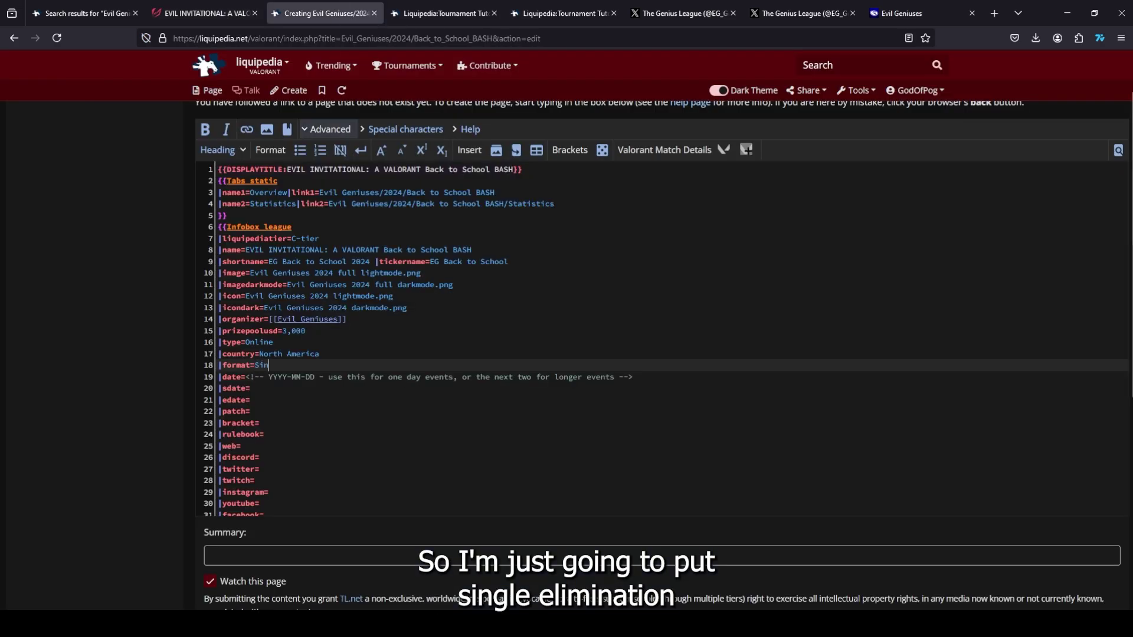
{"action": "type", "text": "gle Elimination"}
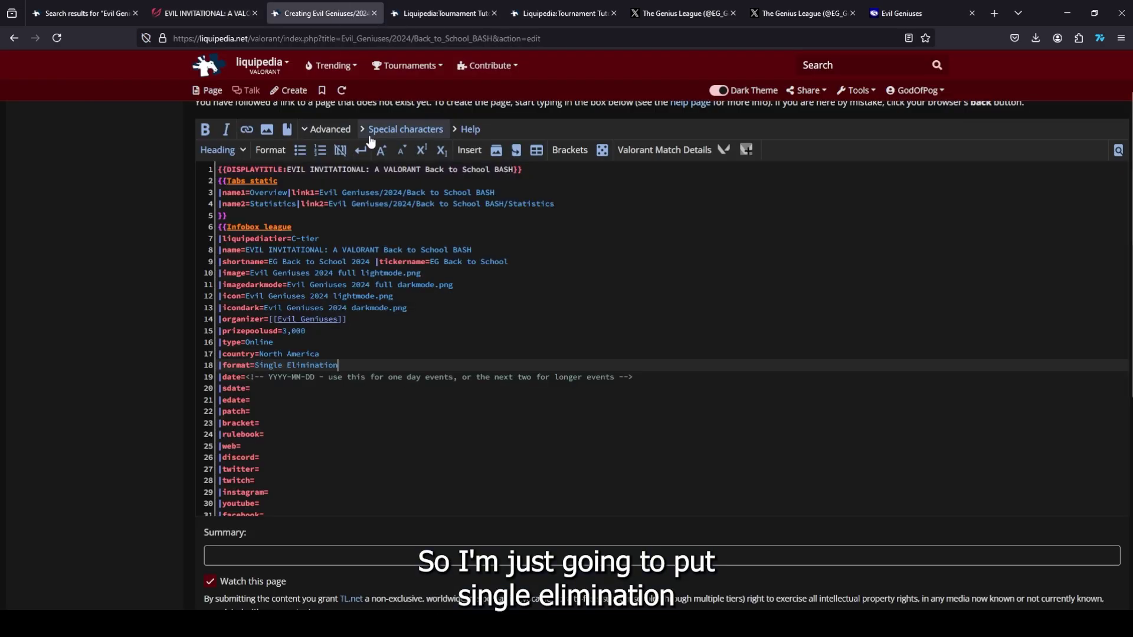
{"action": "key", "text": "ctrl+shift+Tab"}
{"action": "left_click", "coordinate": [339, 175]}
{"action": "scroll", "coordinate": [343, 307], "scroll_direction": "down", "scroll_amount": 7}
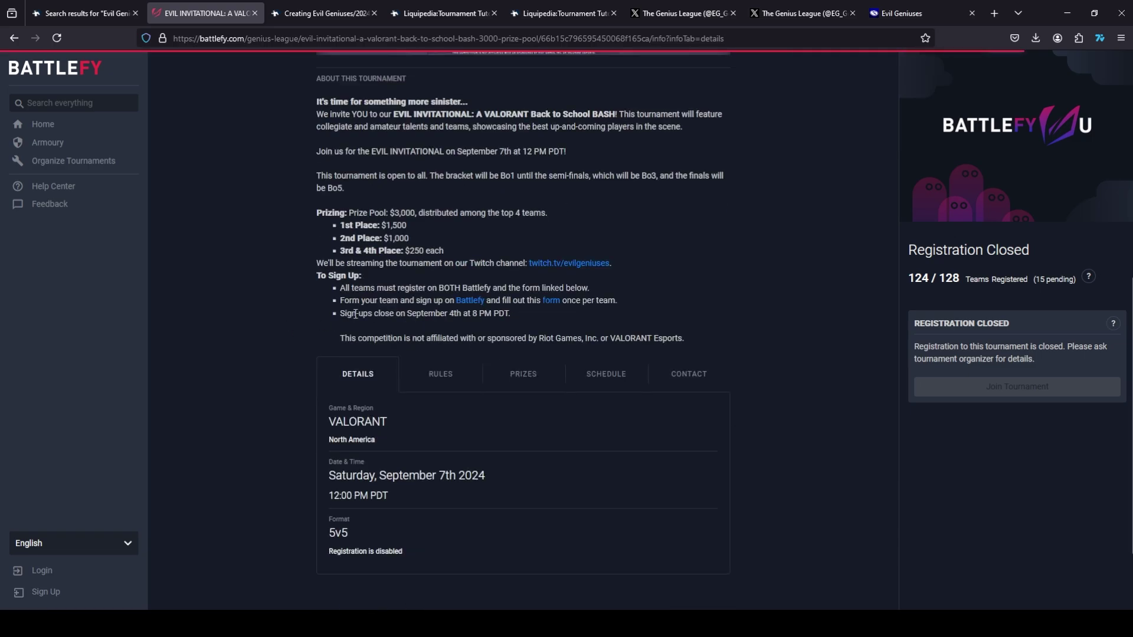
{"action": "left_click", "coordinate": [622, 385]}
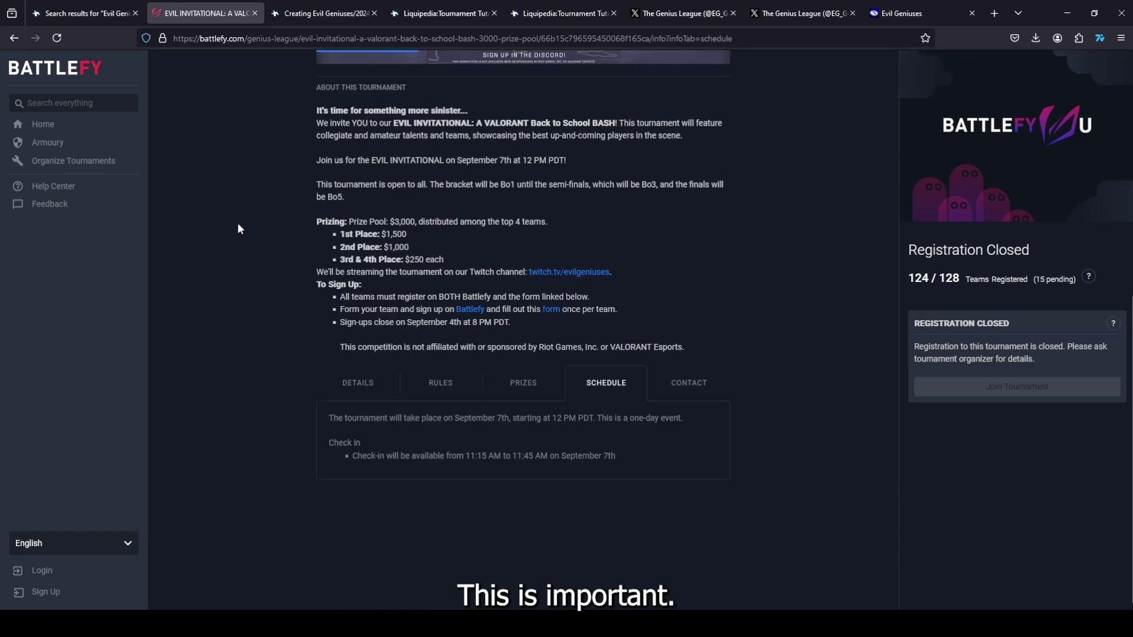
{"action": "key", "text": "ctrl+Tab"}
{"action": "left_click", "coordinate": [248, 377]}
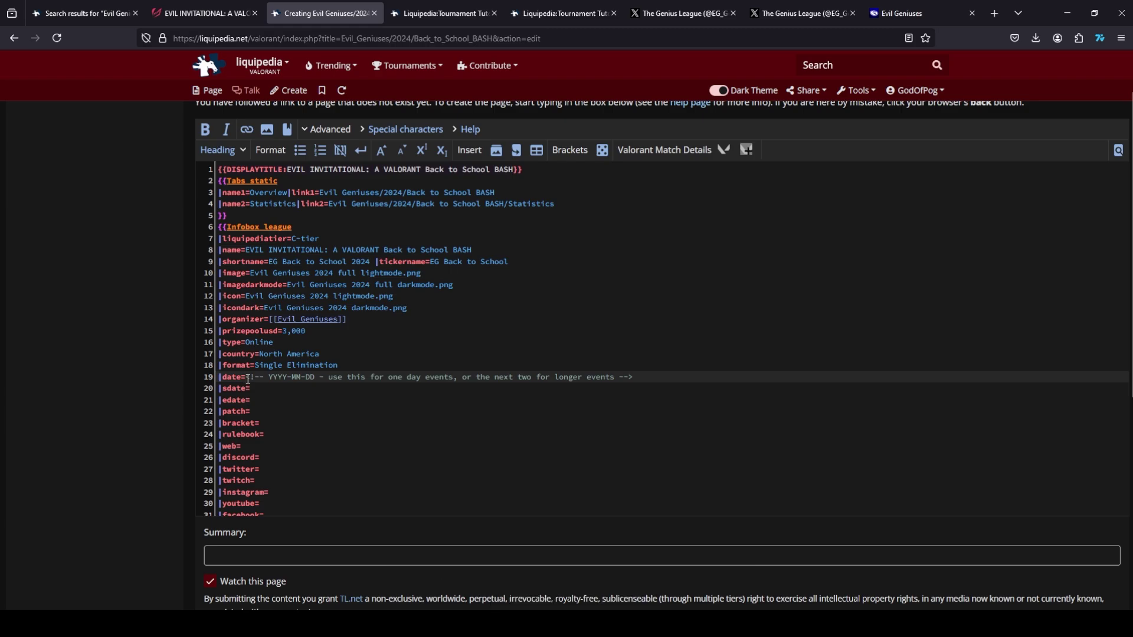
Find the September 7th start date in the Battlefy schedule
{"action": "type", "text": "YYYY-MM"}
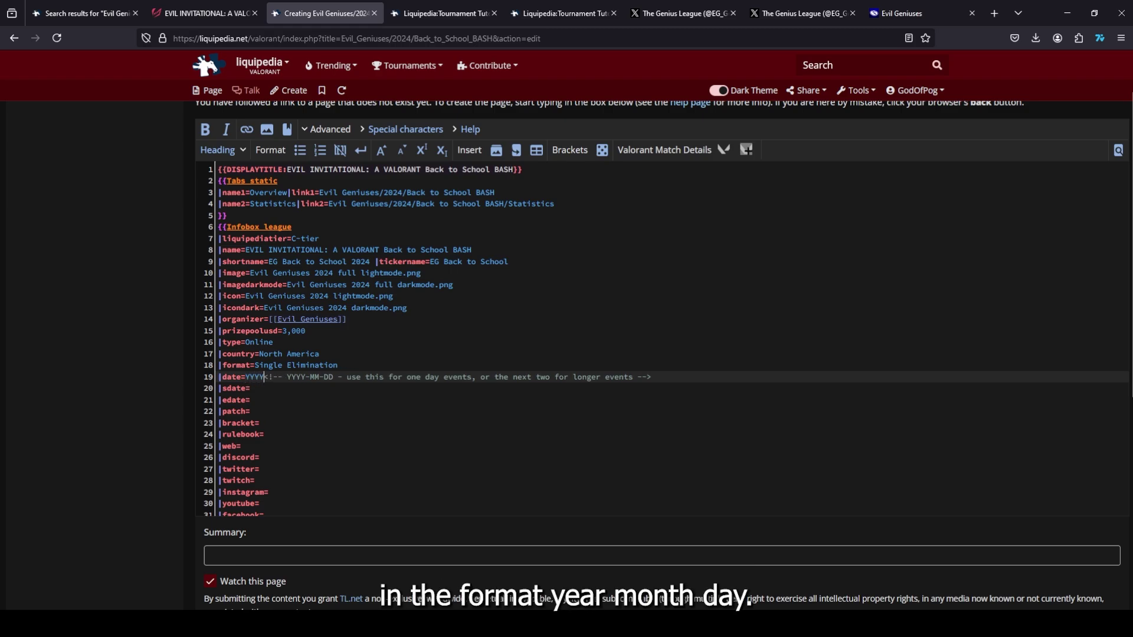
{"action": "key", "text": "BackSpace"}
{"action": "key", "text": "BackSpace"}
{"action": "key", "text": "BackSpace"}
{"action": "key", "text": "BackSpace"}
{"action": "key", "text": "BackSpace"}
{"action": "key", "text": "BackSpace"}
{"action": "key", "text": "BackSpace"}
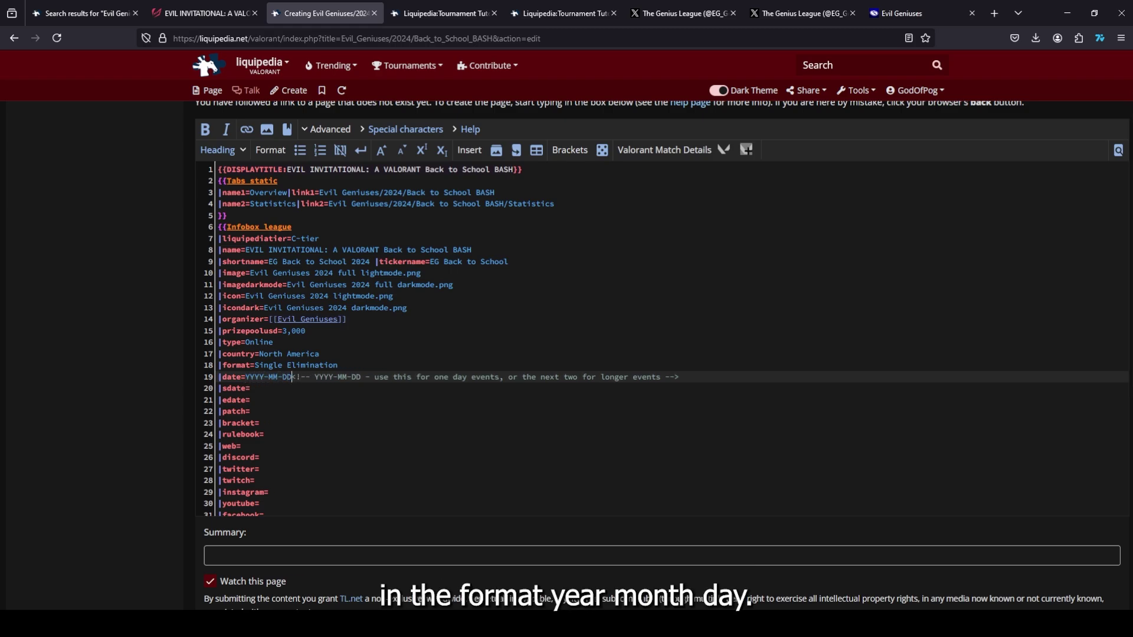
{"action": "left_click", "coordinate": [204, 13]}
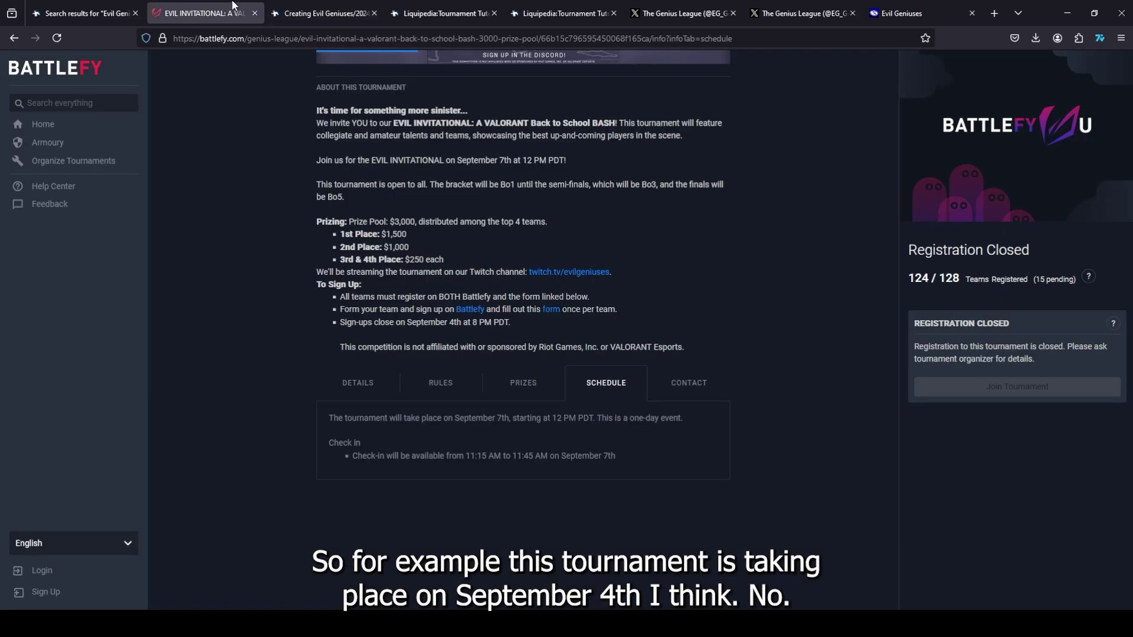
{"action": "scroll", "coordinate": [379, 255], "scroll_direction": "up", "scroll_amount": 2}
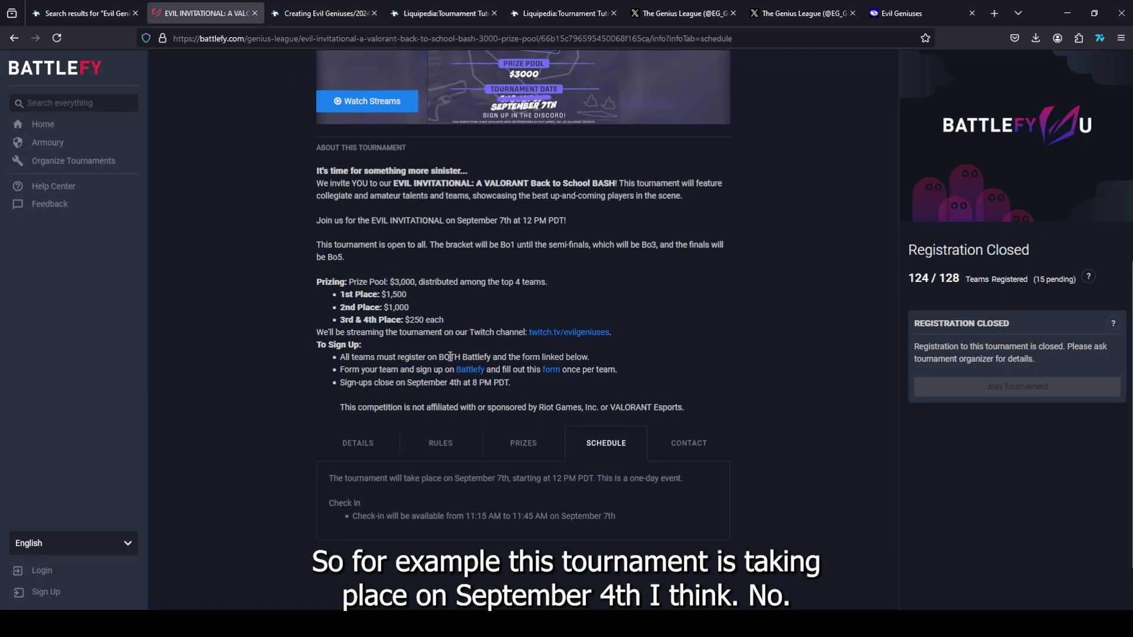
{"action": "left_click_drag", "start_coordinate": [412, 382], "coordinate": [437, 383]}
{"action": "left_click", "coordinate": [437, 383]}
{"action": "left_click_drag", "start_coordinate": [497, 479], "coordinate": [527, 477]}
{"action": "left_click", "coordinate": [525, 478]}
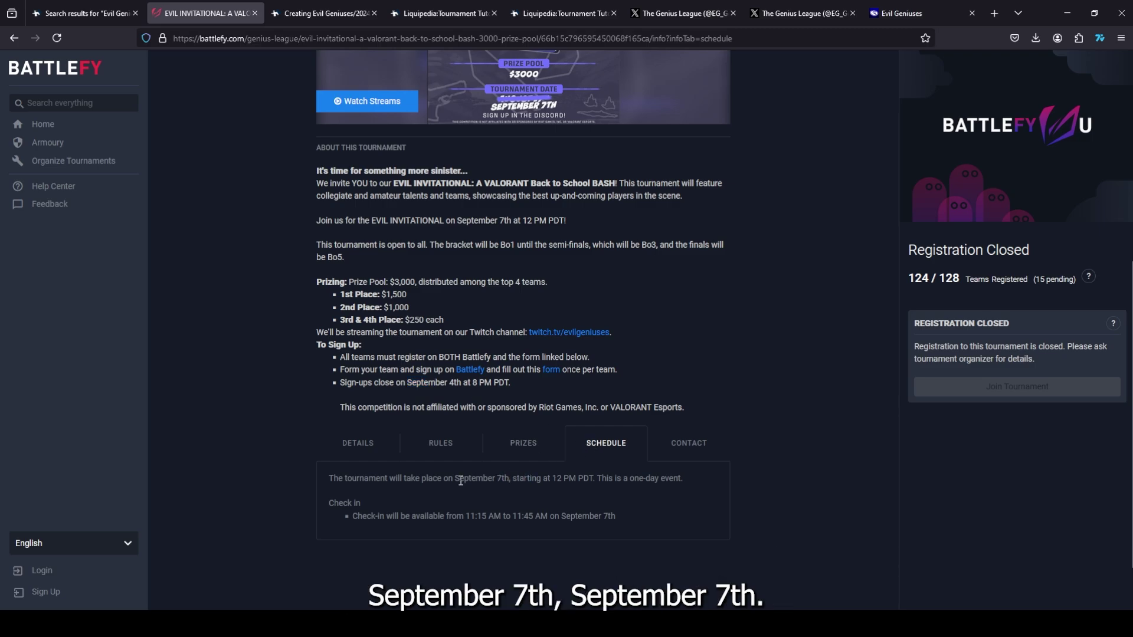
{"action": "left_click_drag", "start_coordinate": [455, 479], "coordinate": [508, 480]}
{"action": "left_click", "coordinate": [508, 480]}
Enter date 2024-09-07 and delete the date-format comment
{"action": "left_click", "coordinate": [353, 5]}
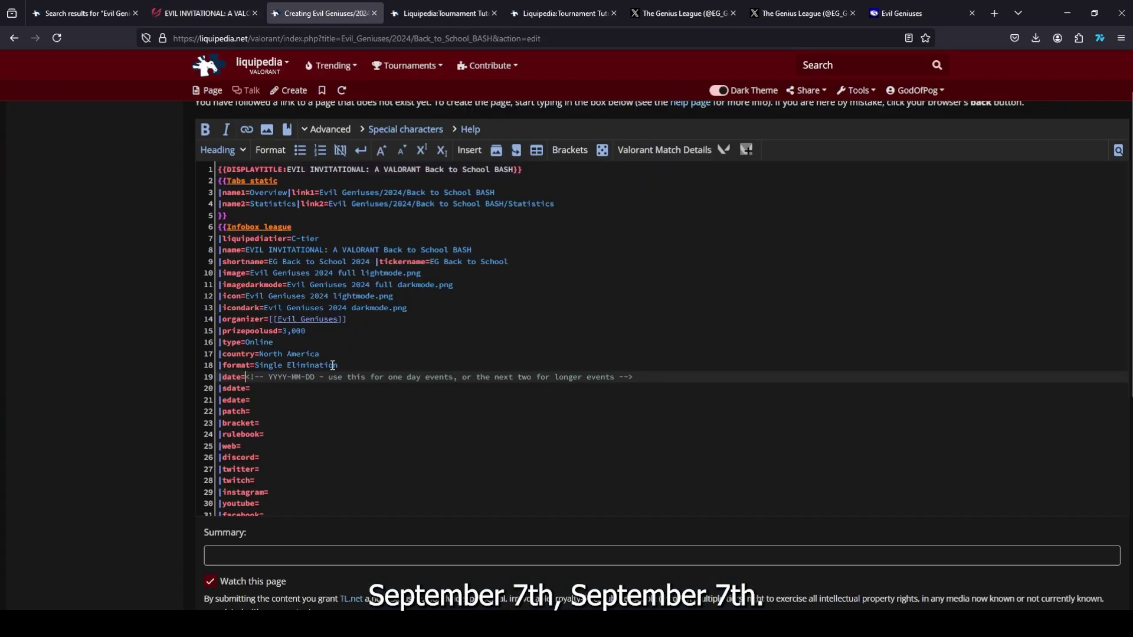
{"action": "type", "text": "2024-"}
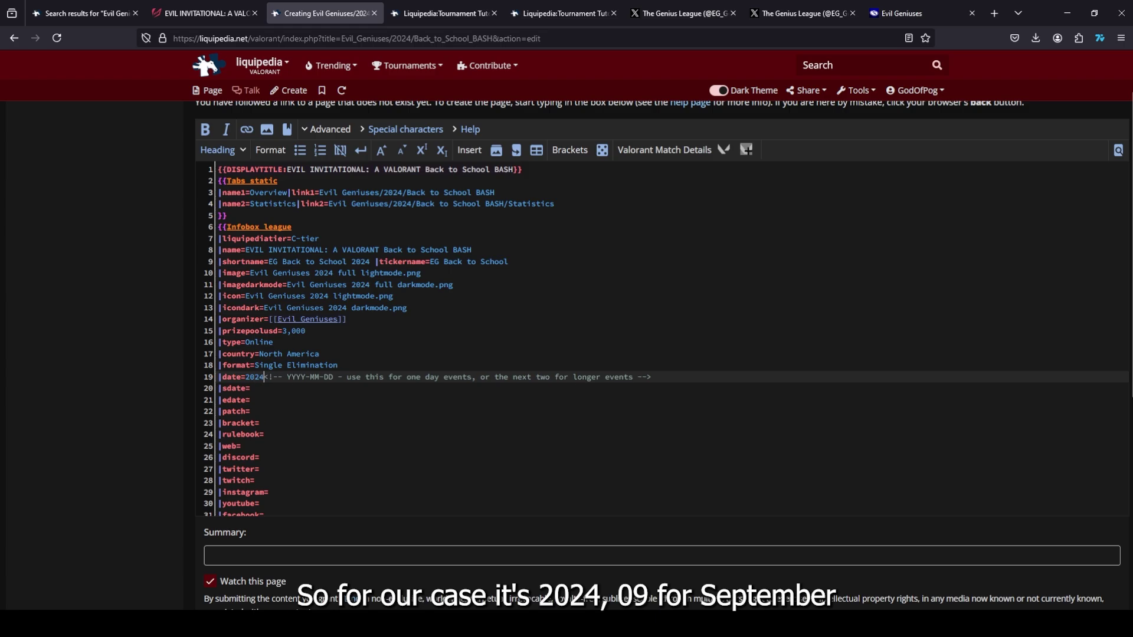
{"action": "type", "text": "09"}
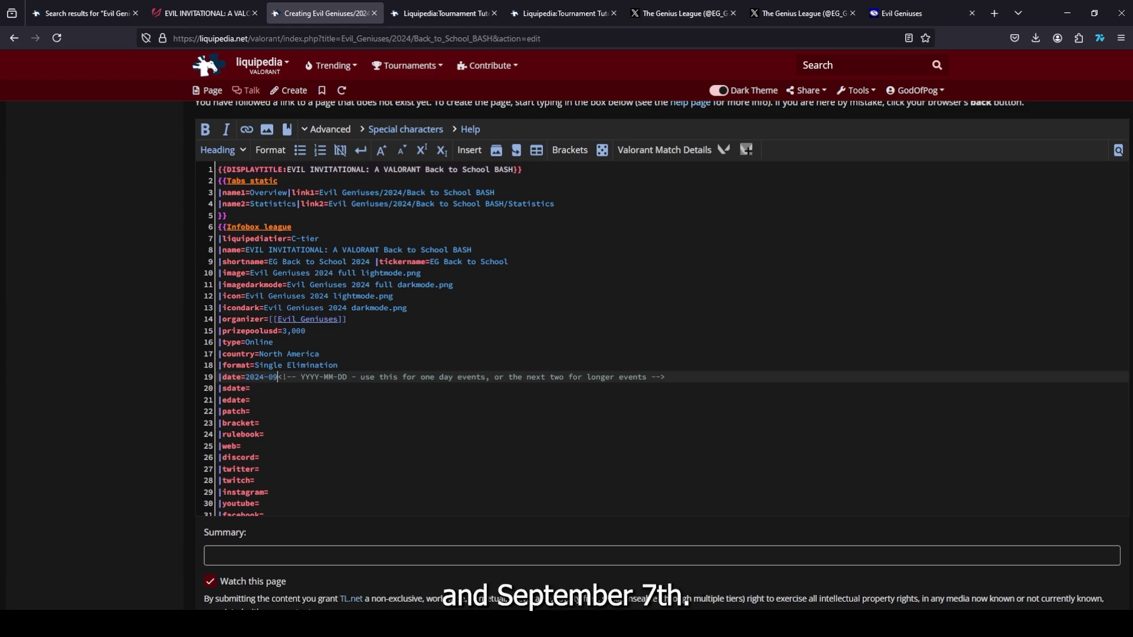
{"action": "type", "text": "-07"}
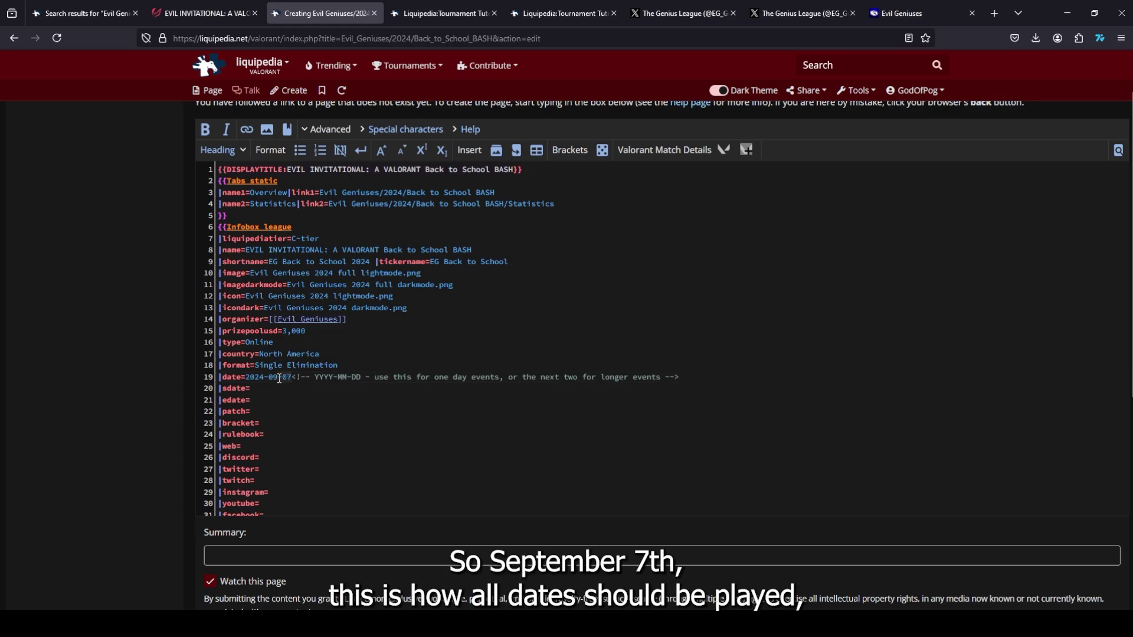
{"action": "left_click_drag", "start_coordinate": [293, 377], "coordinate": [699, 379]}
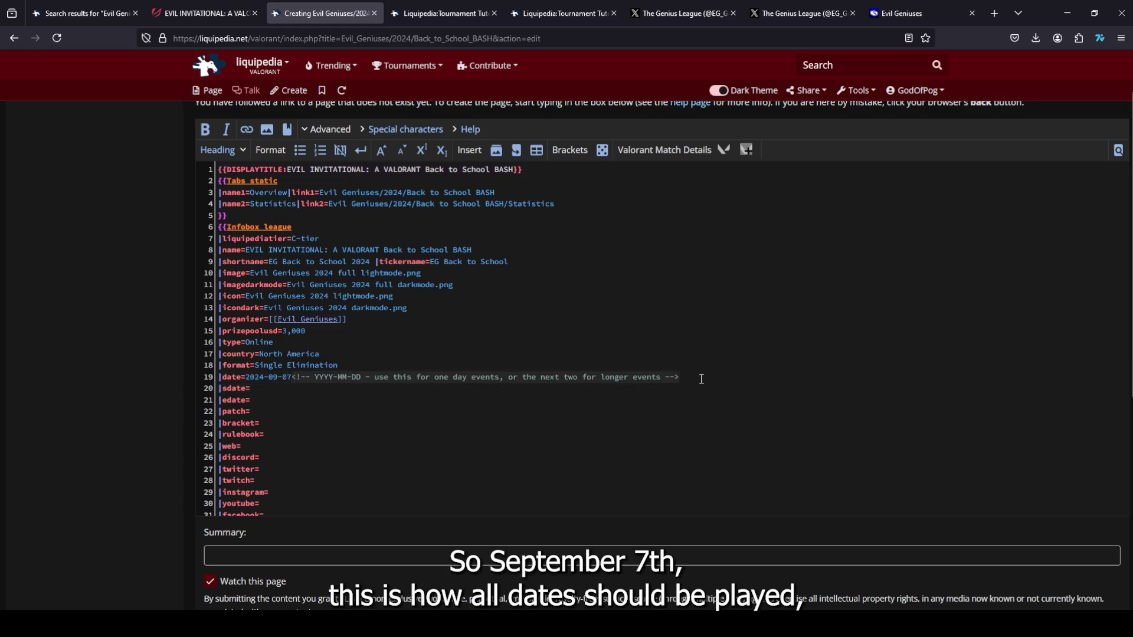
{"action": "key", "text": "Delete"}
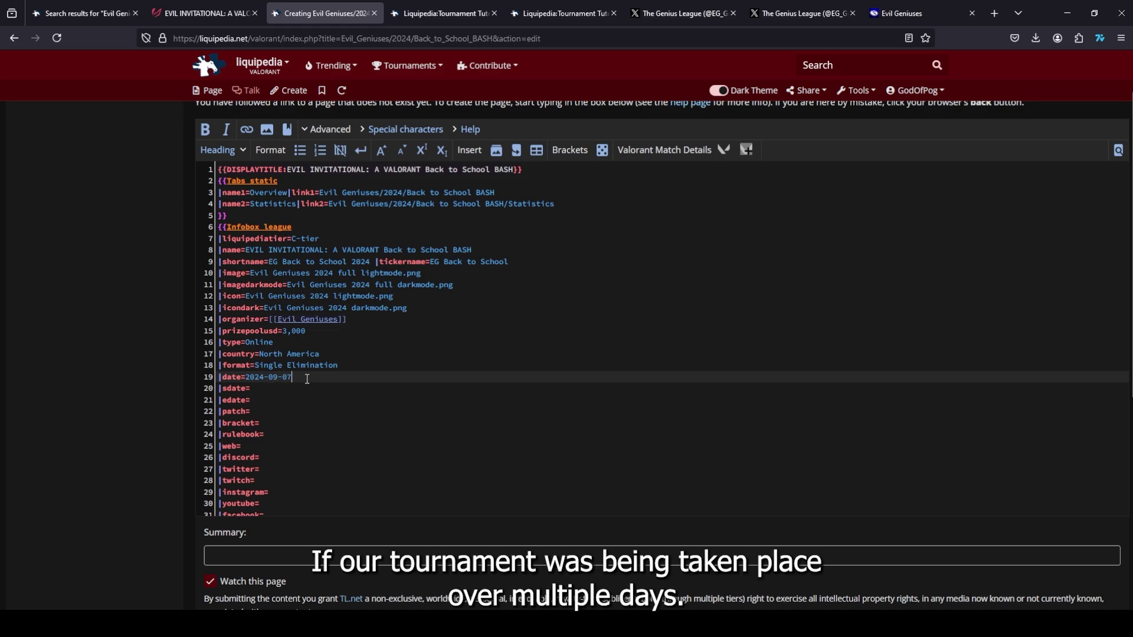
Fill the sdate field with 2024-09-07 after a blank line
{"action": "key", "text": "Return"}
{"action": "left_click", "coordinate": [271, 401]}
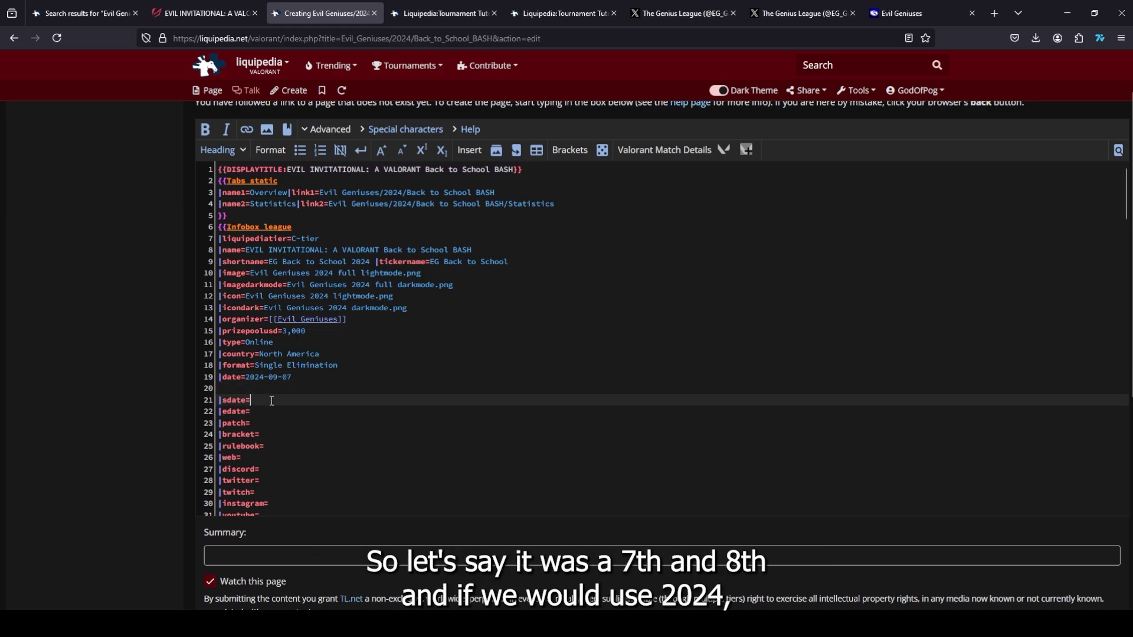
{"action": "type", "text": "2024-0"}
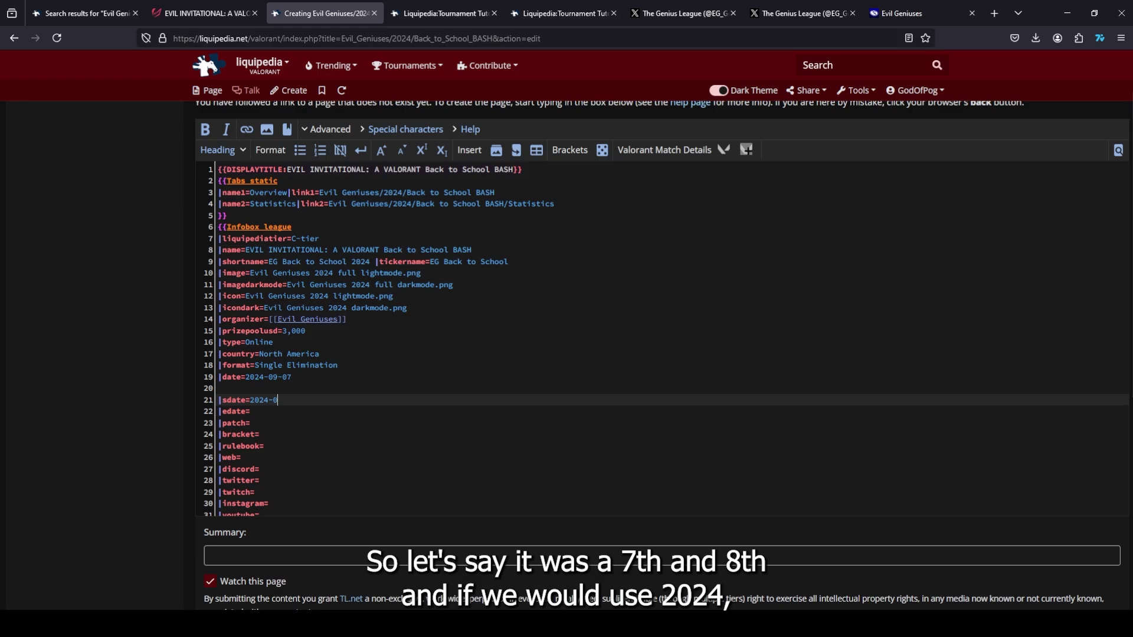
{"action": "type", "text": "9-07"}
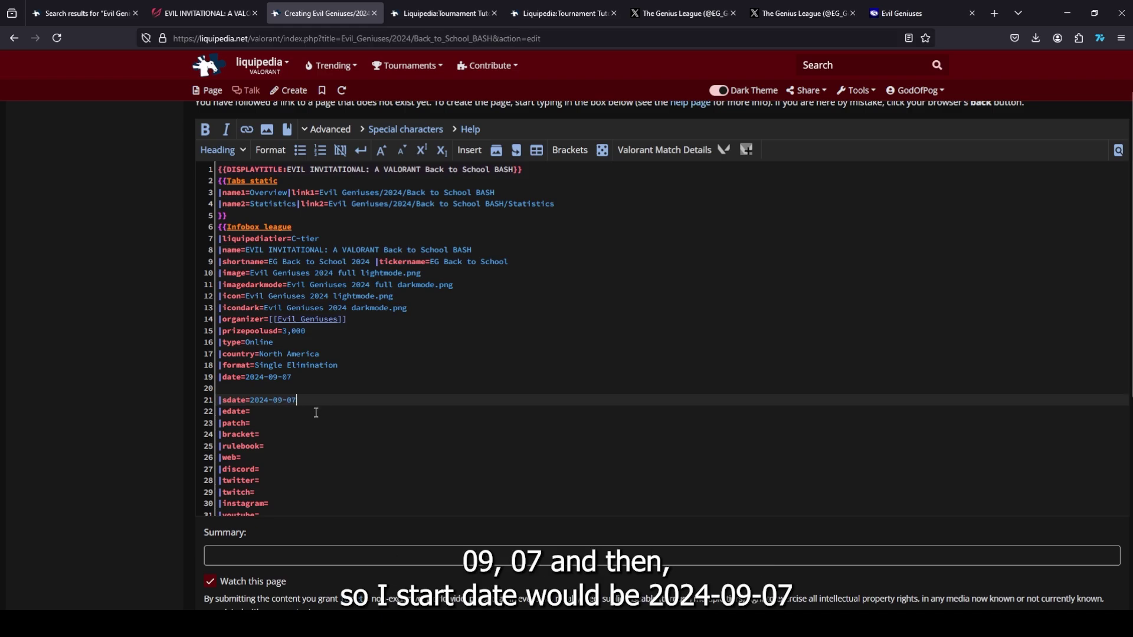
{"action": "left_click", "coordinate": [298, 417]}
{"action": "left_click", "coordinate": [300, 400]}
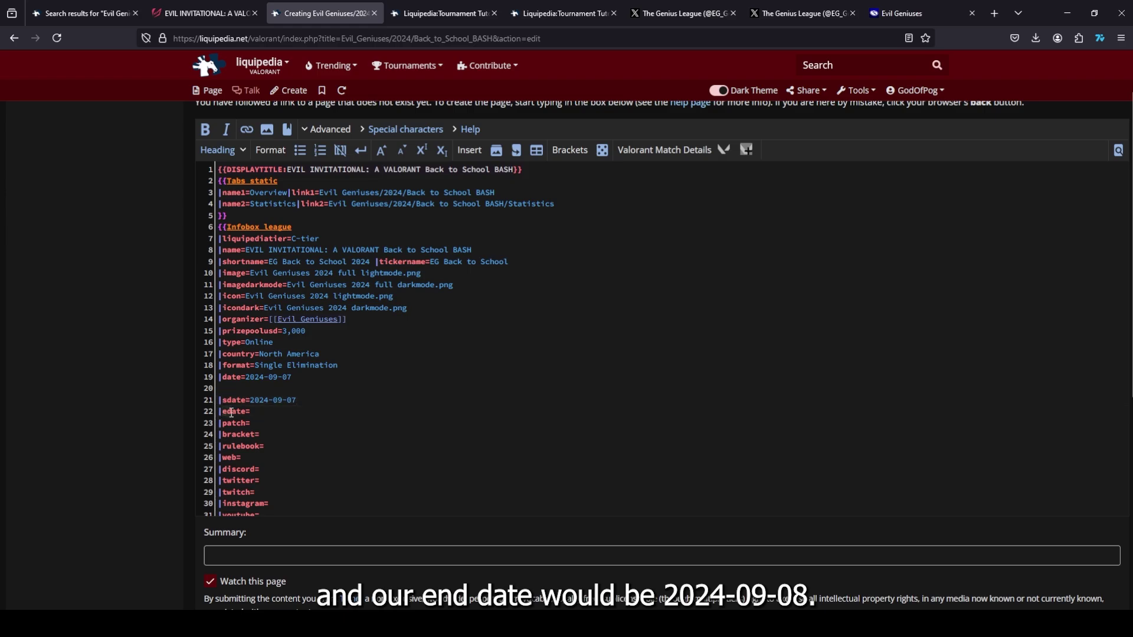
Enter edate 2024-09-08, then delete the sdate and edate lines
{"action": "left_click", "coordinate": [265, 411]}
{"action": "type", "text": "2024-09-0"}
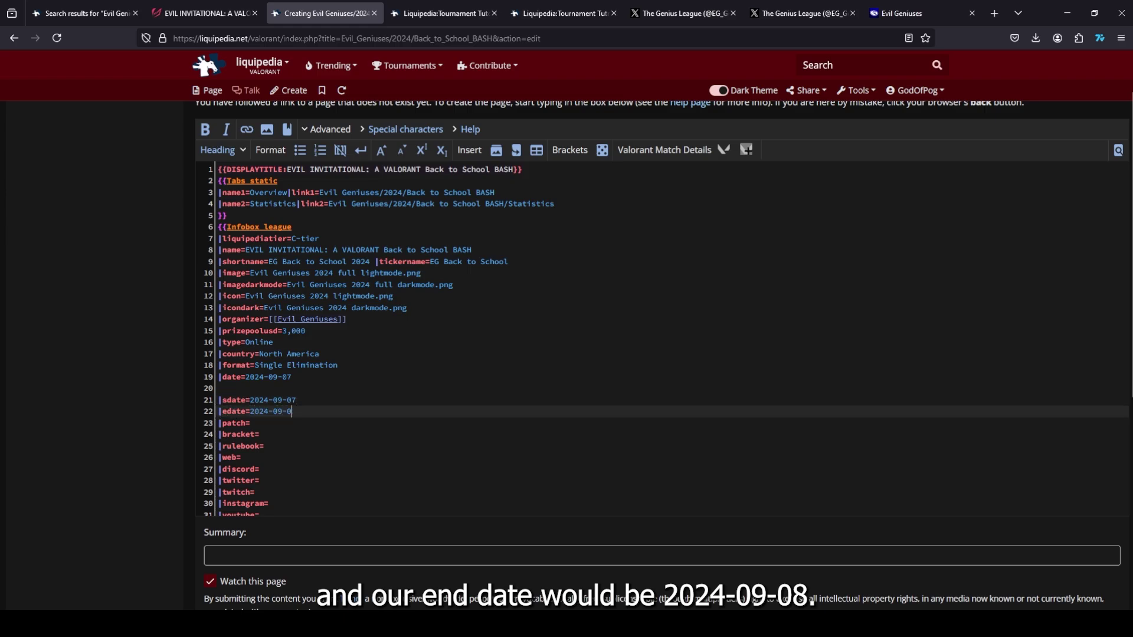
{"action": "type", "text": "8"}
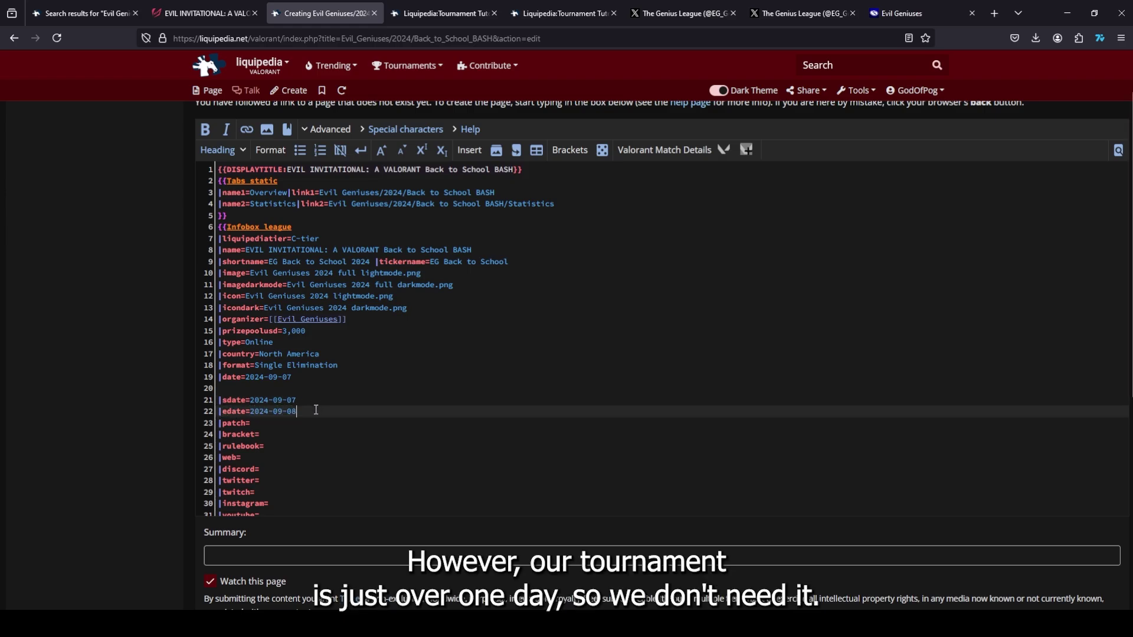
{"action": "left_click", "coordinate": [219, 393]}
{"action": "key", "text": "BackSpace"}
{"action": "key", "text": "BackSpace"}
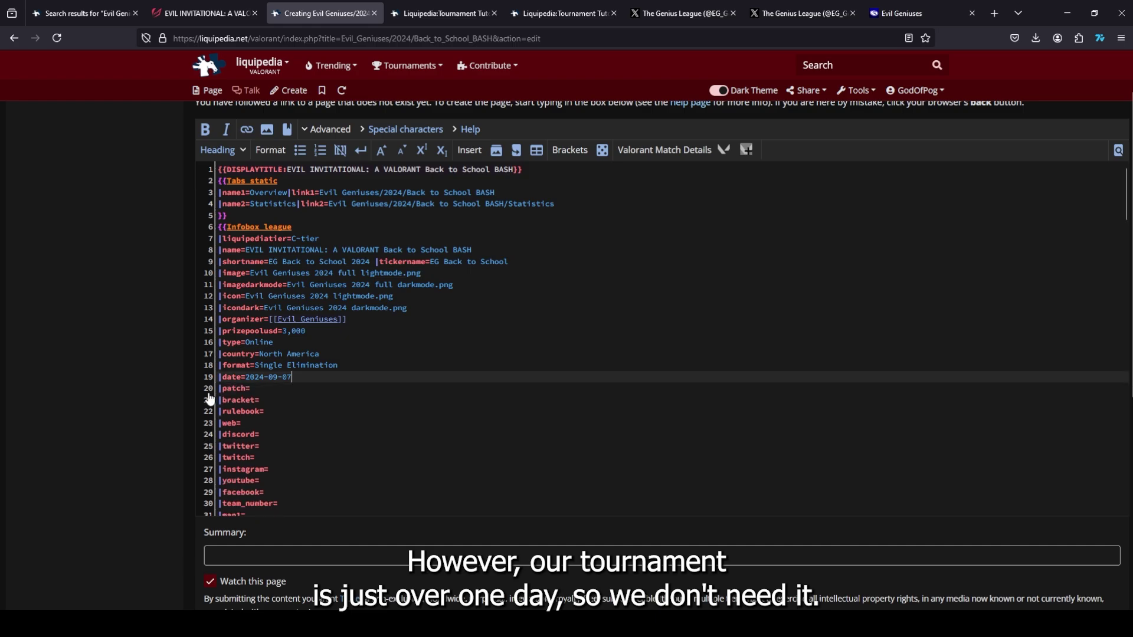
Set the infobox patch to 9.04, then return to the Battlefy page
{"action": "scroll", "coordinate": [300, 362], "scroll_direction": "down", "scroll_amount": 1}
{"action": "left_click", "coordinate": [314, 329]}
{"action": "type", "text": "9"}
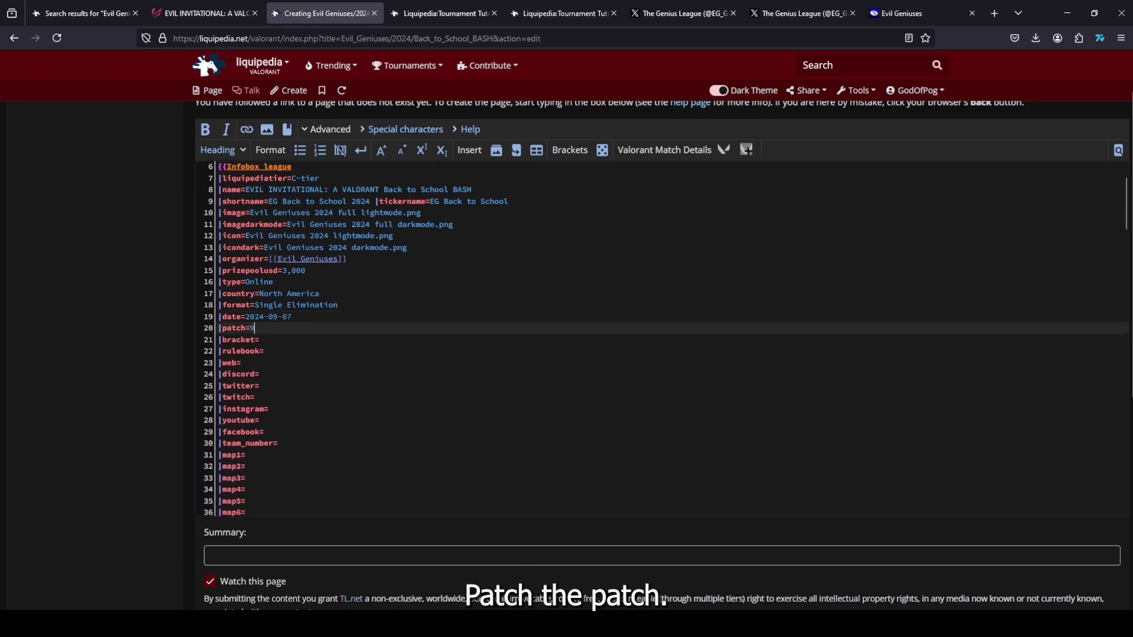
{"action": "type", "text": ".04"}
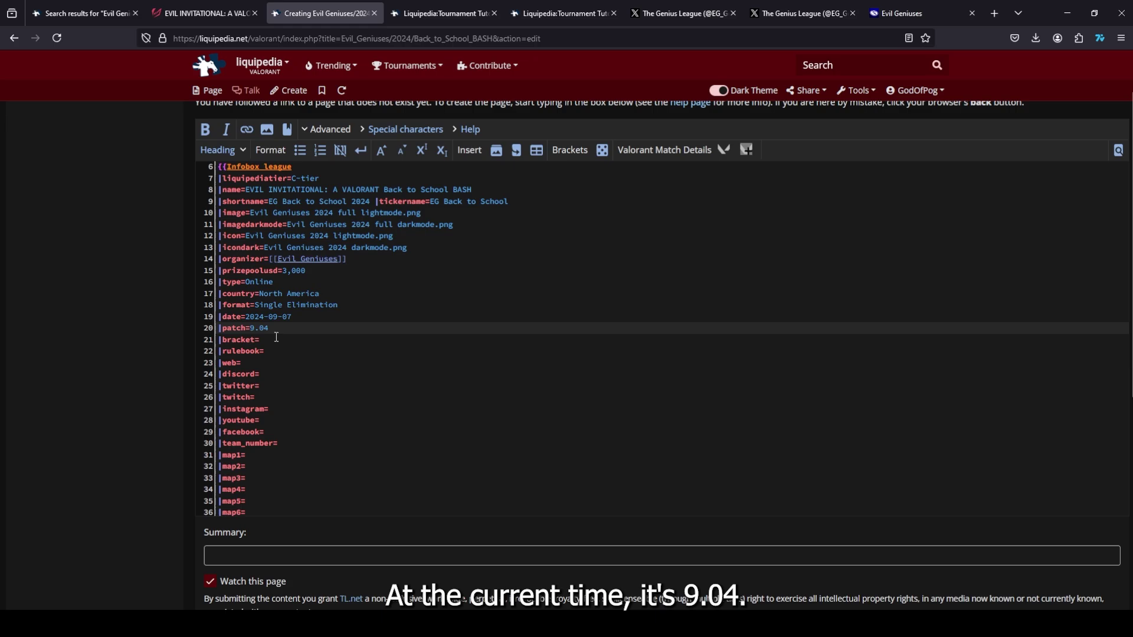
{"action": "scroll", "coordinate": [119, 385], "scroll_direction": "up", "scroll_amount": 1}
{"action": "scroll", "coordinate": [120, 391], "scroll_direction": "down", "scroll_amount": 1}
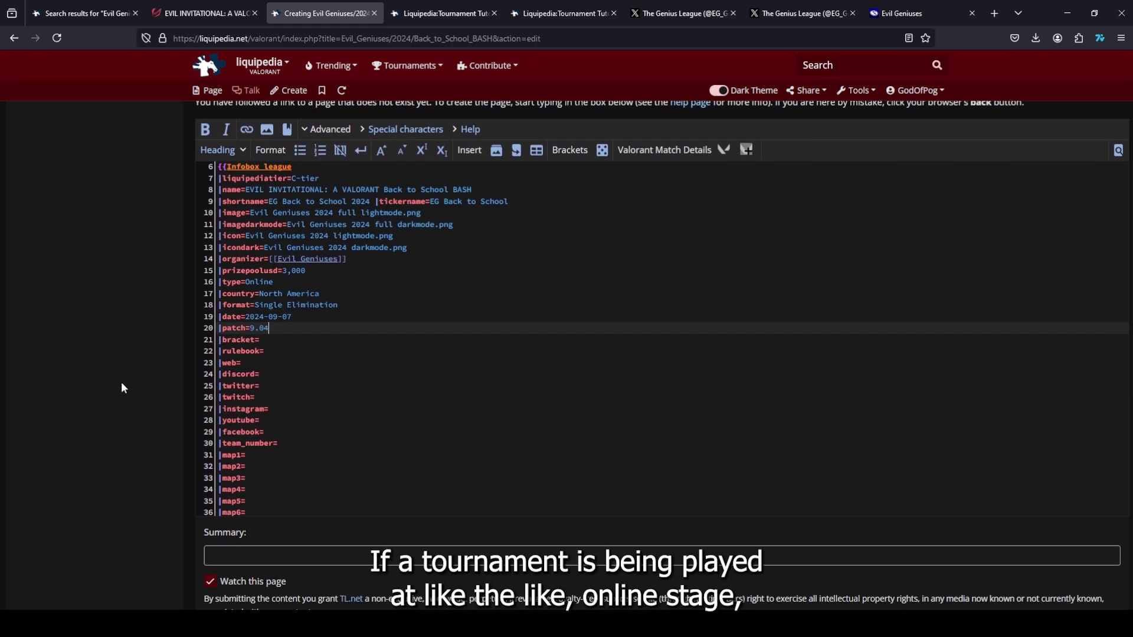
{"action": "scroll", "coordinate": [121, 382], "scroll_direction": "up", "scroll_amount": 1}
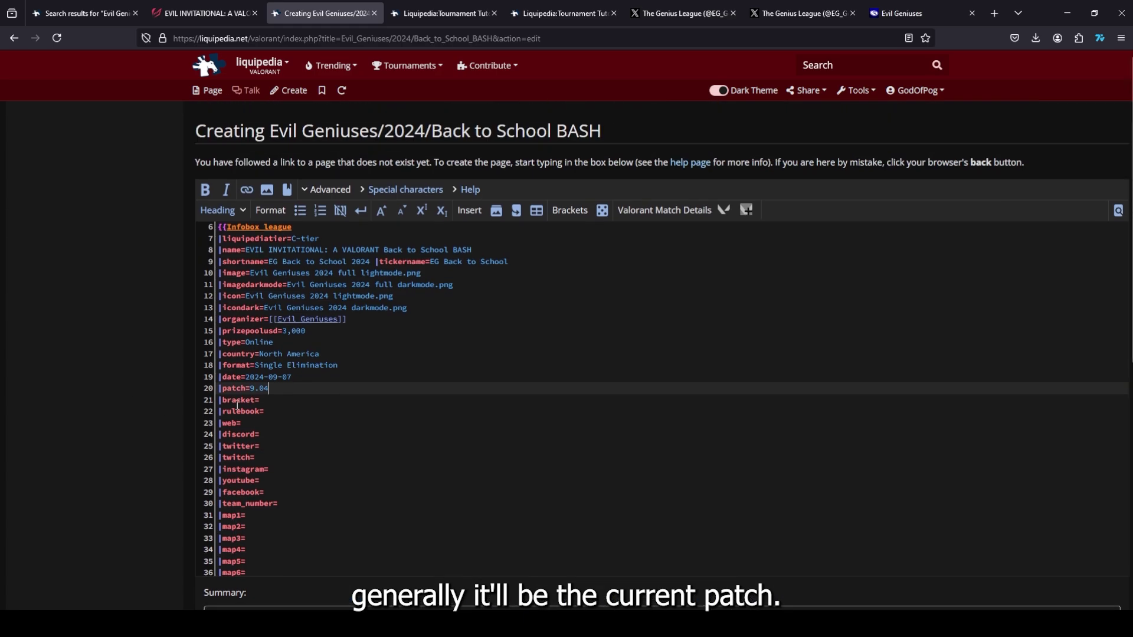
{"action": "left_click_drag", "start_coordinate": [269, 392], "coordinate": [257, 390]}
{"action": "left_click", "coordinate": [270, 390]}
{"action": "left_click", "coordinate": [253, 390]}
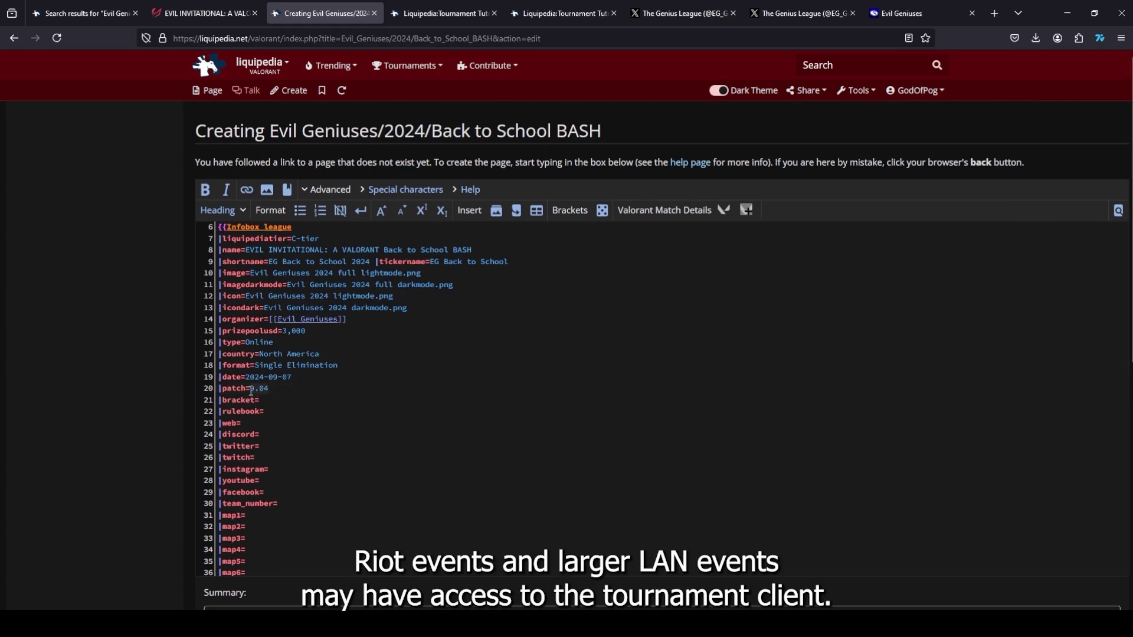
{"action": "left_click", "coordinate": [269, 388]}
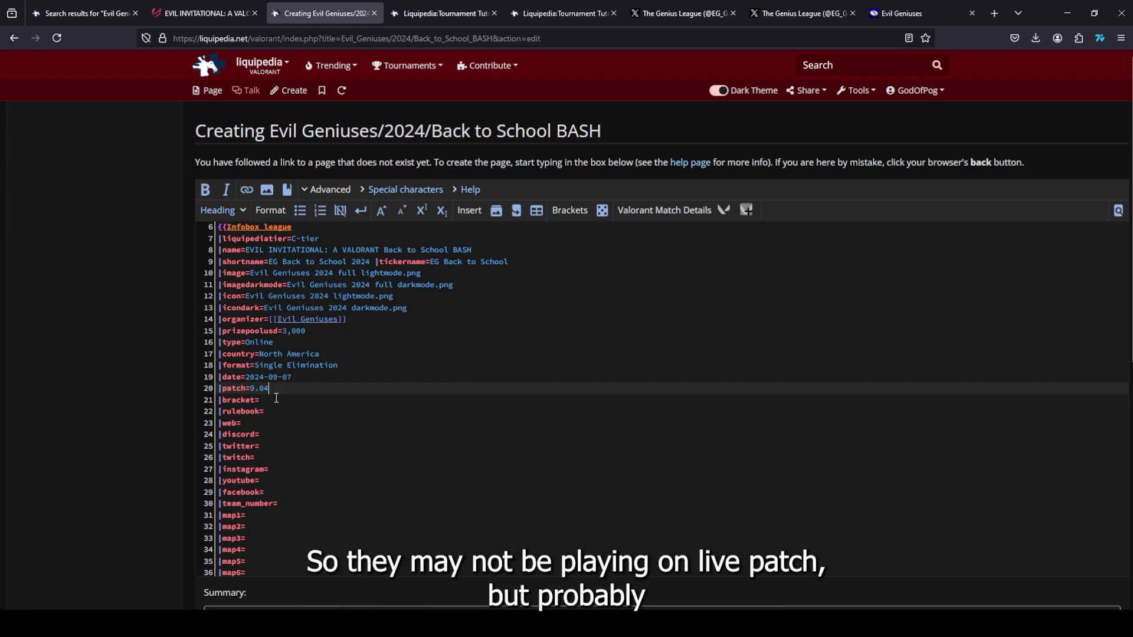
{"action": "left_click", "coordinate": [276, 398]}
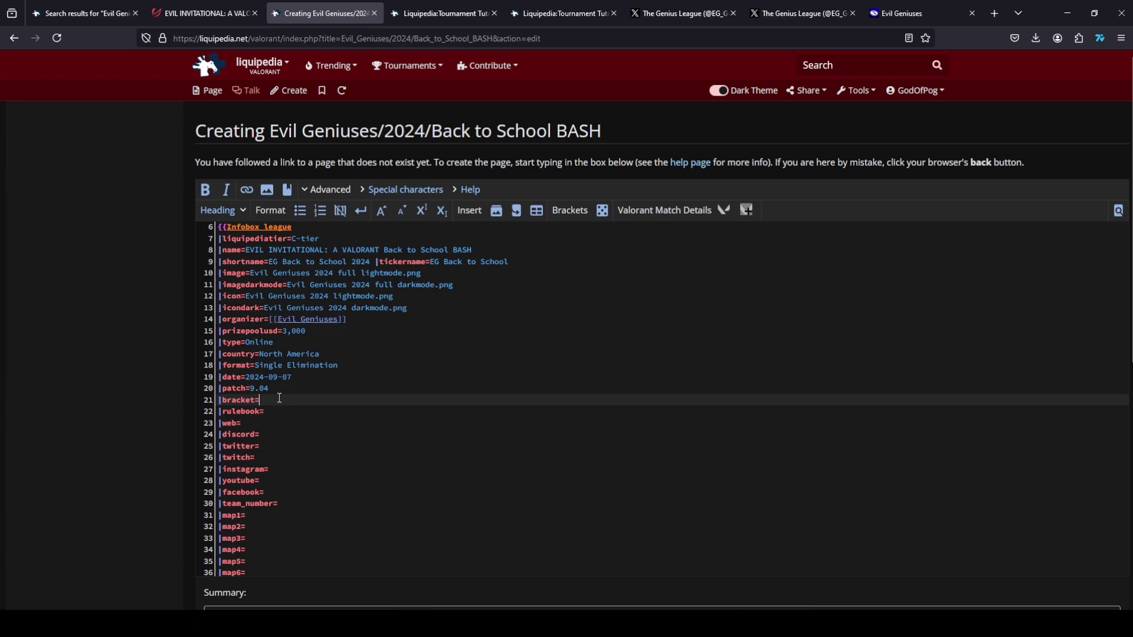
{"action": "left_click", "coordinate": [243, 12]}
Copy the Battlefy bracket page URL into the infobox bracket field
{"action": "scroll", "coordinate": [252, 327], "scroll_direction": "up", "scroll_amount": 5}
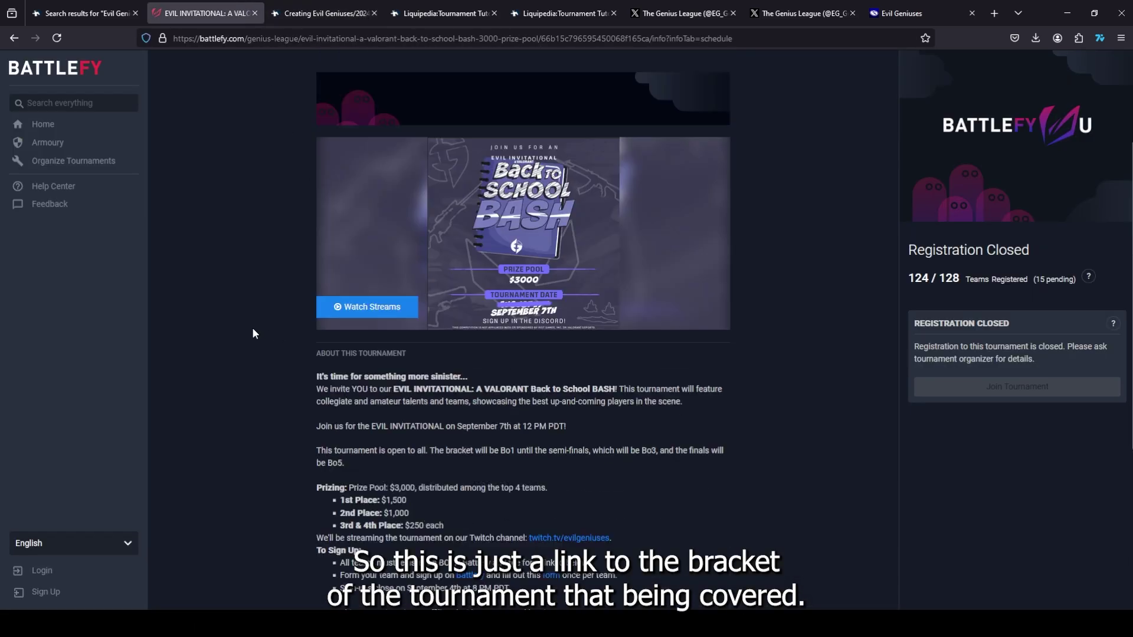
{"action": "left_click", "coordinate": [463, 185]}
{"action": "scroll", "coordinate": [268, 345], "scroll_direction": "down", "scroll_amount": 4}
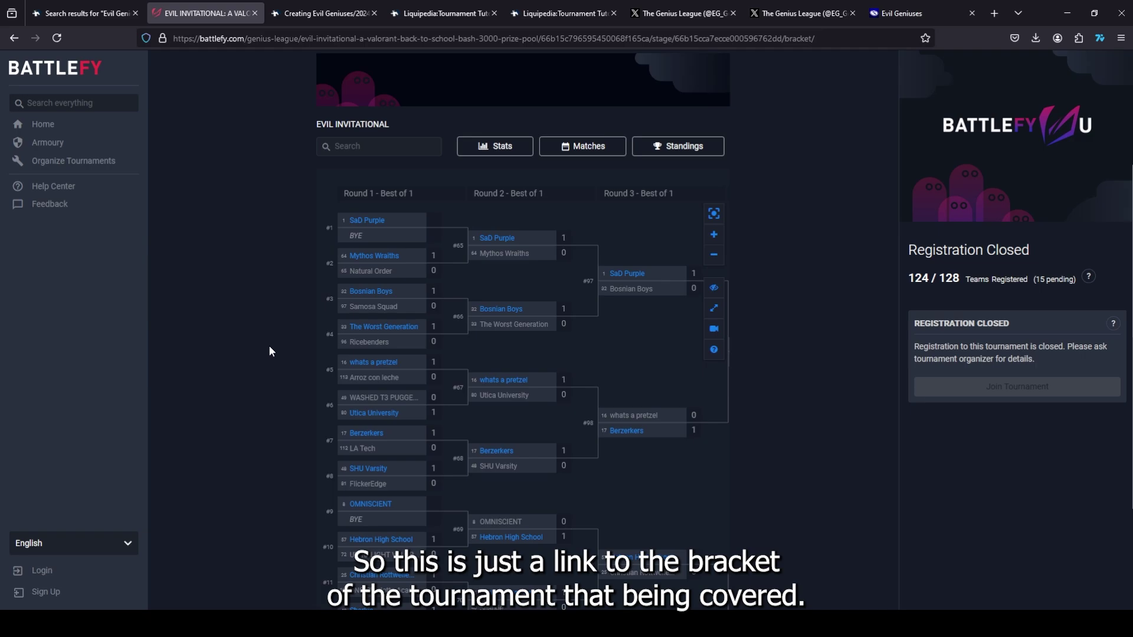
{"action": "left_click_drag", "start_coordinate": [655, 419], "coordinate": [409, 317]}
{"action": "left_click_drag", "start_coordinate": [604, 364], "coordinate": [357, 174]}
{"action": "left_click_drag", "start_coordinate": [537, 369], "coordinate": [408, 118]}
{"action": "left_click_drag", "start_coordinate": [322, 555], "coordinate": [612, 452]}
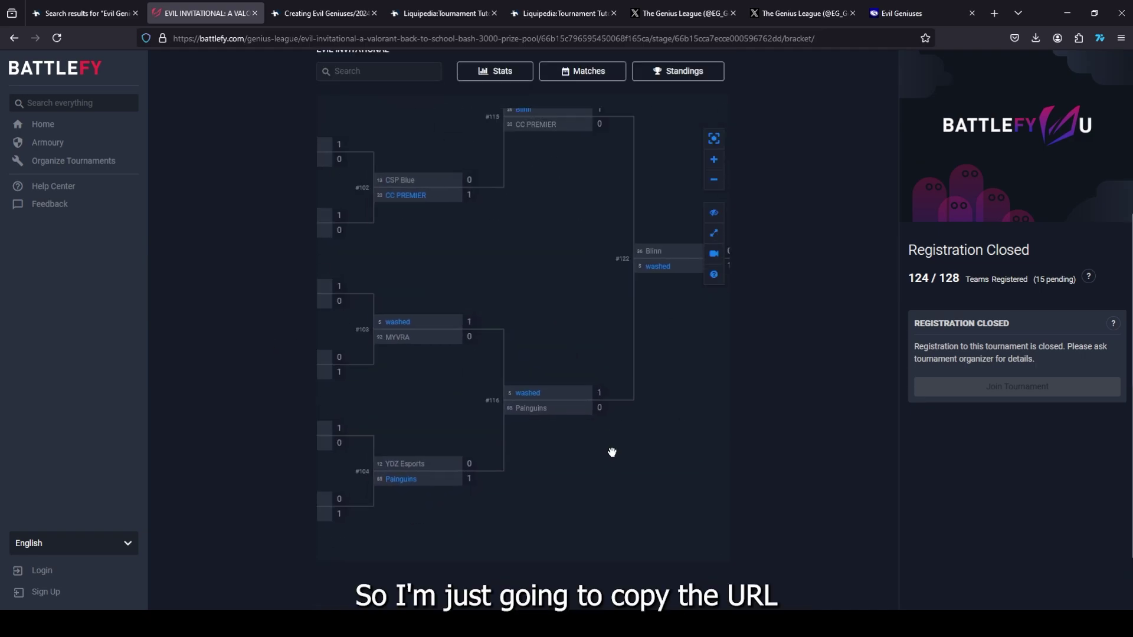
{"action": "left_click", "coordinate": [558, 38]}
{"action": "key", "text": "ctrl+c"}
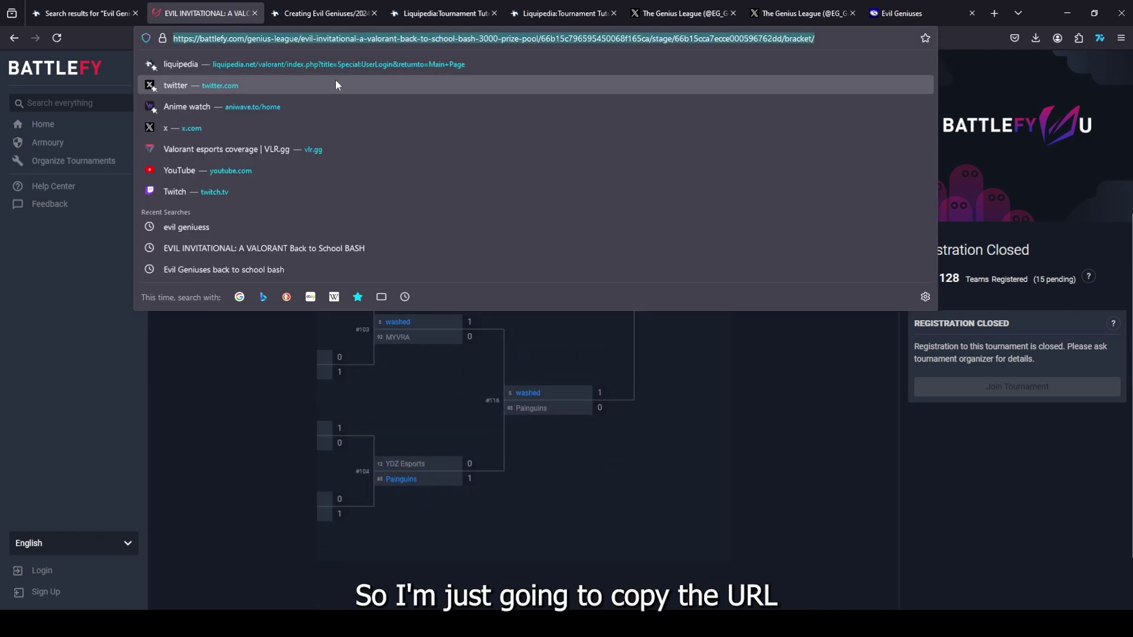
{"action": "left_click", "coordinate": [264, 404]}
{"action": "left_click", "coordinate": [313, 7]}
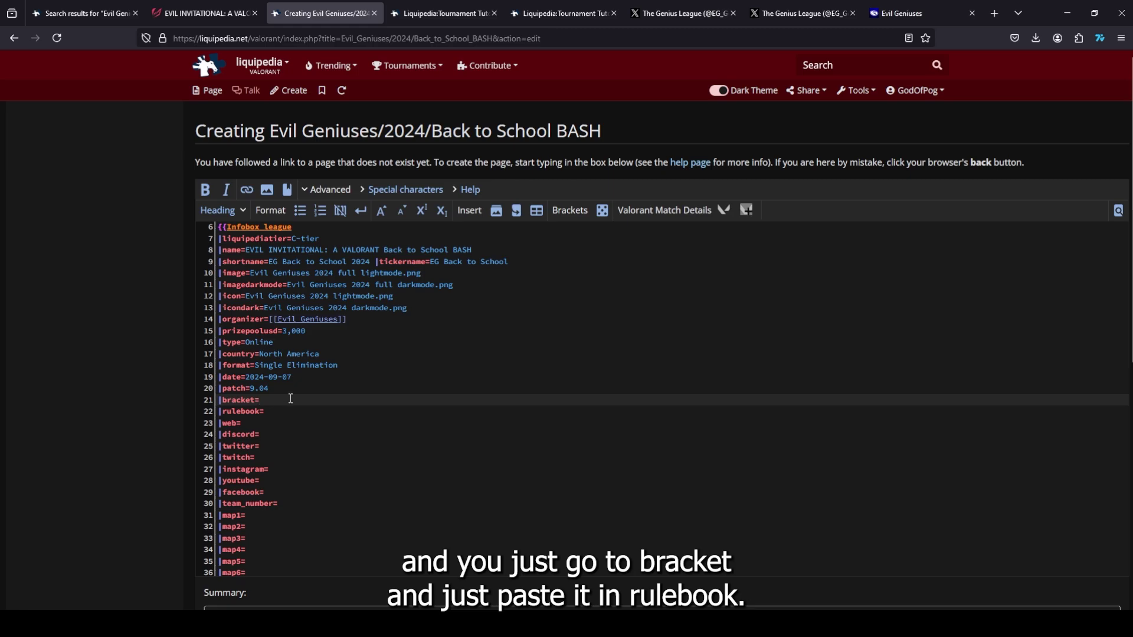
{"action": "key", "text": "ctrl+v"}
Copy the Google Docs rulebook link from Battlefy's Rules tab into the rulebook field
{"action": "left_click", "coordinate": [316, 411]}
{"action": "left_click", "coordinate": [205, 13]}
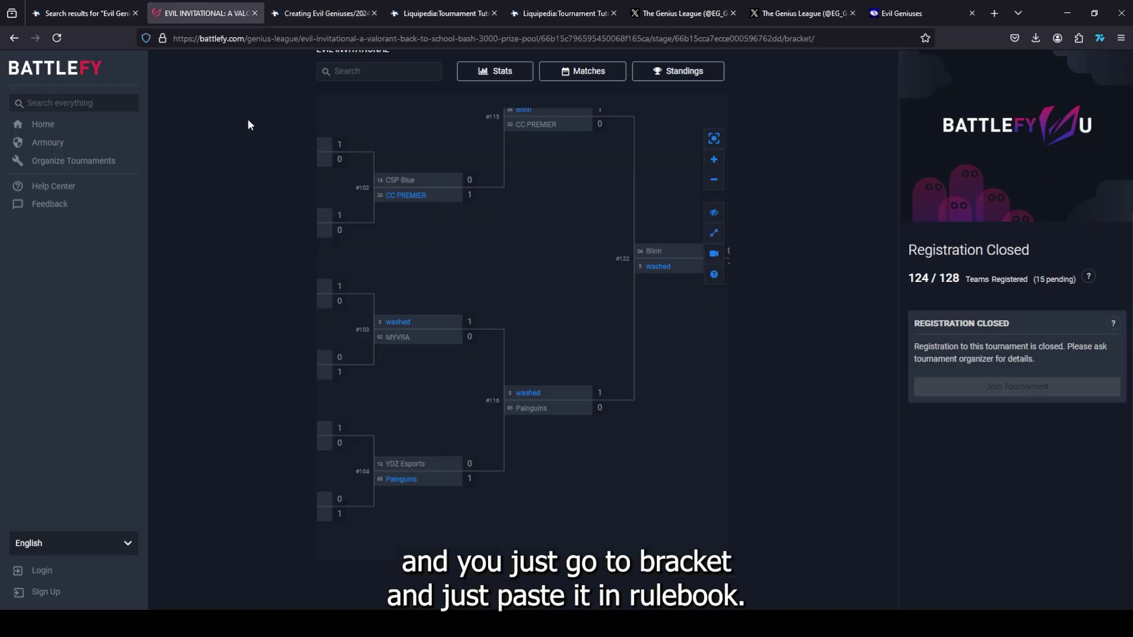
{"action": "scroll", "coordinate": [249, 295], "scroll_direction": "up", "scroll_amount": 4}
{"action": "left_click", "coordinate": [334, 171]}
{"action": "scroll", "coordinate": [563, 407], "scroll_direction": "down", "scroll_amount": 5}
{"action": "scroll", "coordinate": [563, 408], "scroll_direction": "down", "scroll_amount": 2}
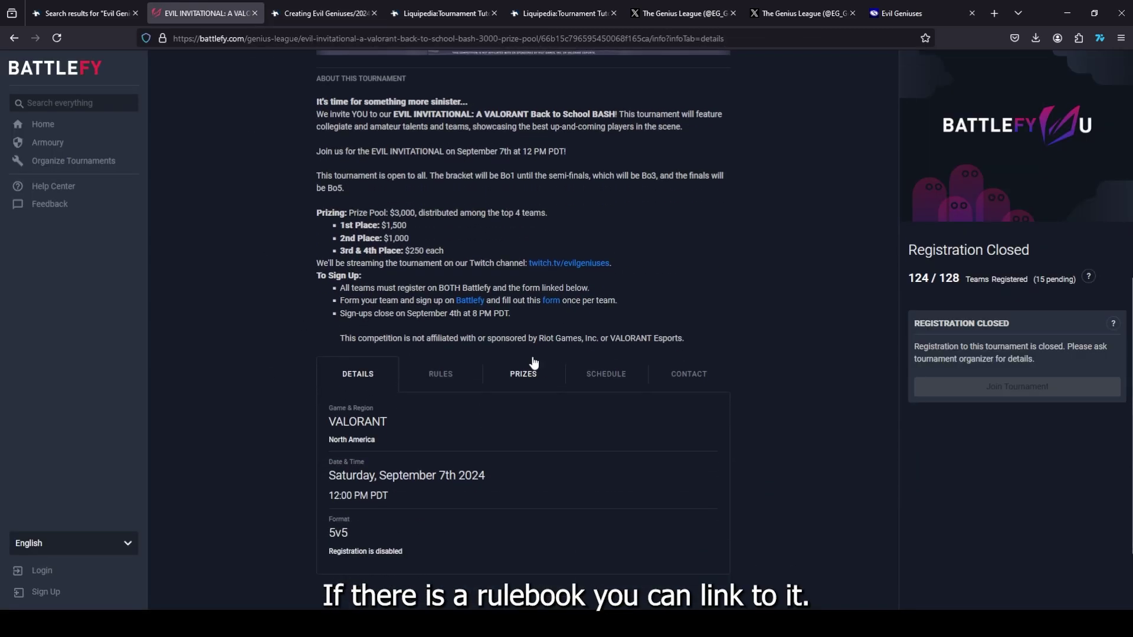
{"action": "left_click", "coordinate": [528, 371]}
{"action": "left_click", "coordinate": [441, 384]}
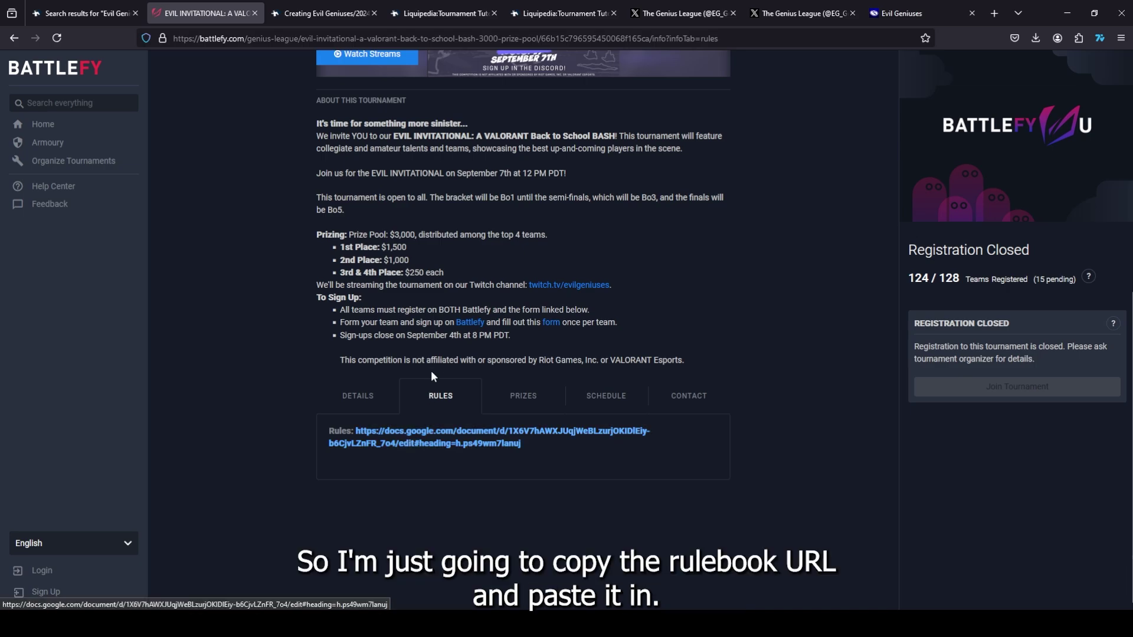
{"action": "key", "text": "ctrl+Tab"}
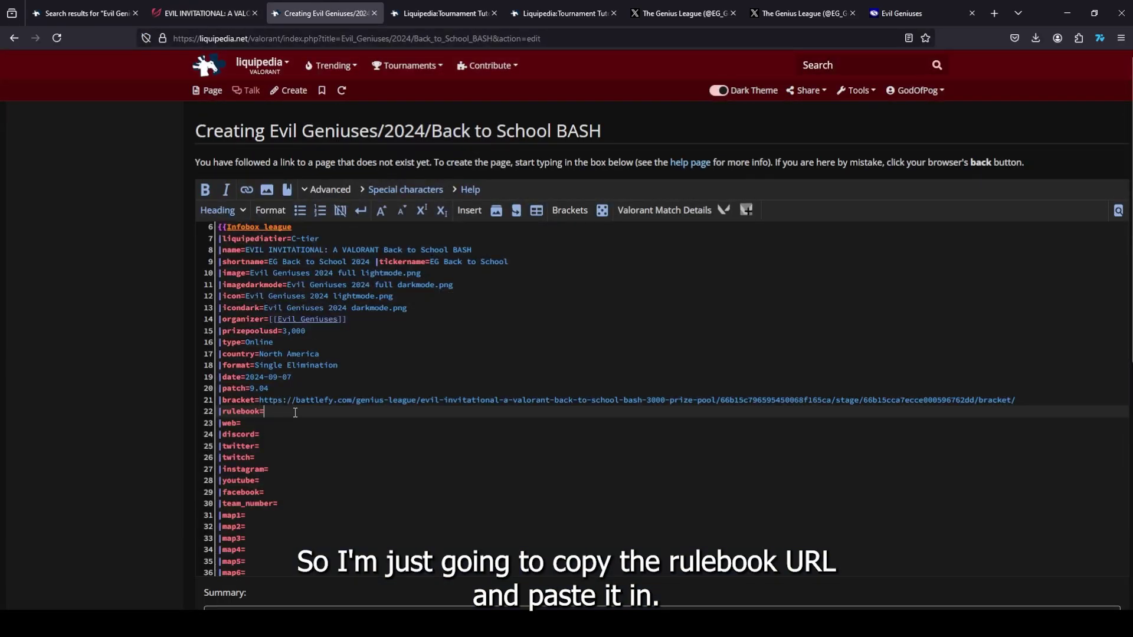
{"action": "key", "text": "ctrl+shift+Tab"}
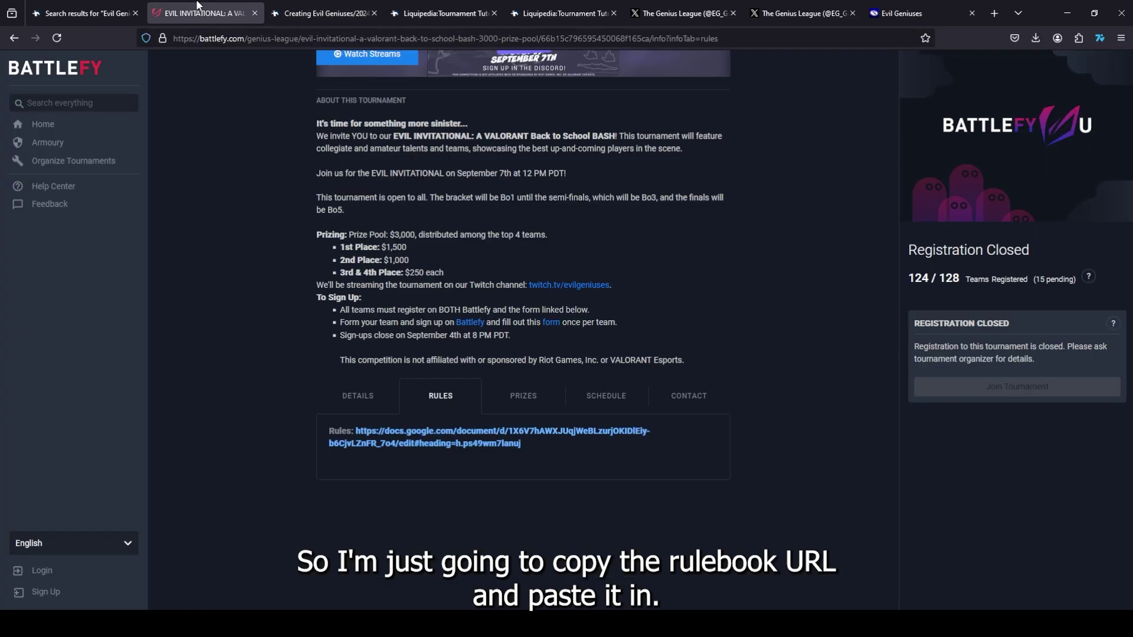
{"action": "key", "text": "ctrl+Tab"}
{"action": "left_click", "coordinate": [285, 423]}
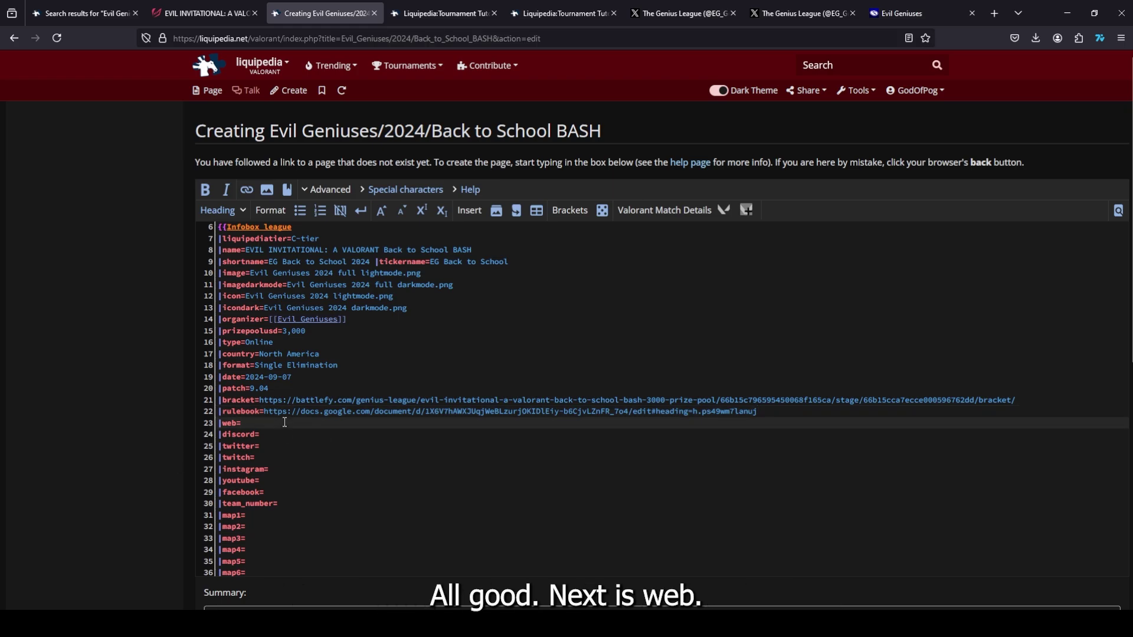
{"action": "scroll", "coordinate": [261, 372], "scroll_direction": "down", "scroll_amount": 2}
{"action": "left_click", "coordinate": [900, 13]}
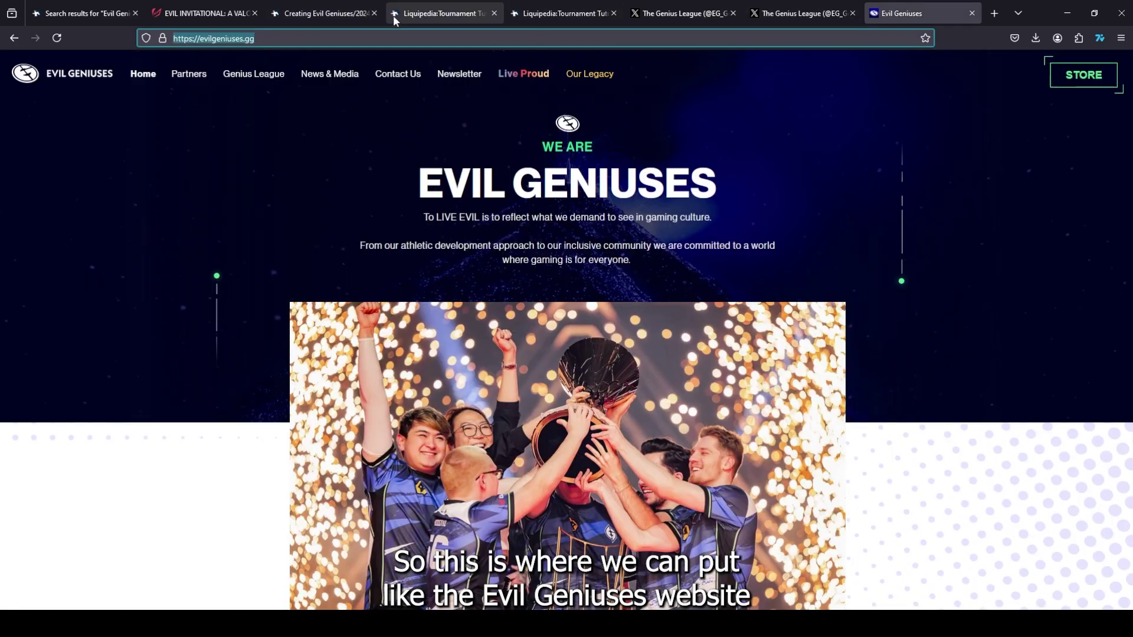
{"action": "left_click", "coordinate": [321, 13]}
{"action": "type", "text": "https://evilgeniuses.gg/"}
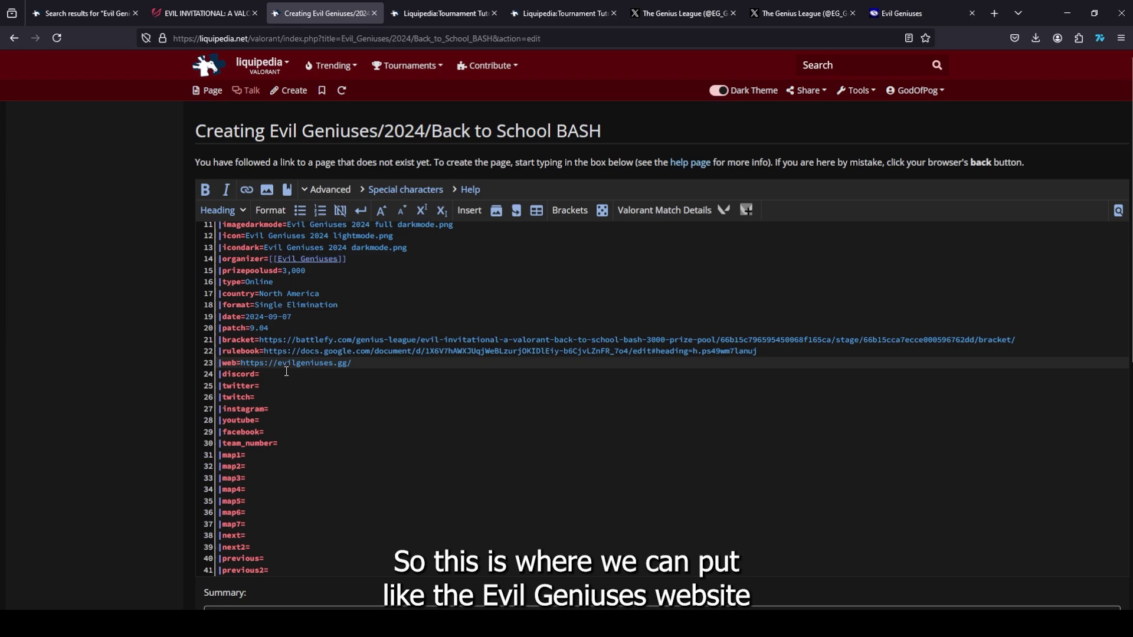
Copy the Discord invite code from Battlefy's Contact tab into the discord field
{"action": "left_click", "coordinate": [200, 13]}
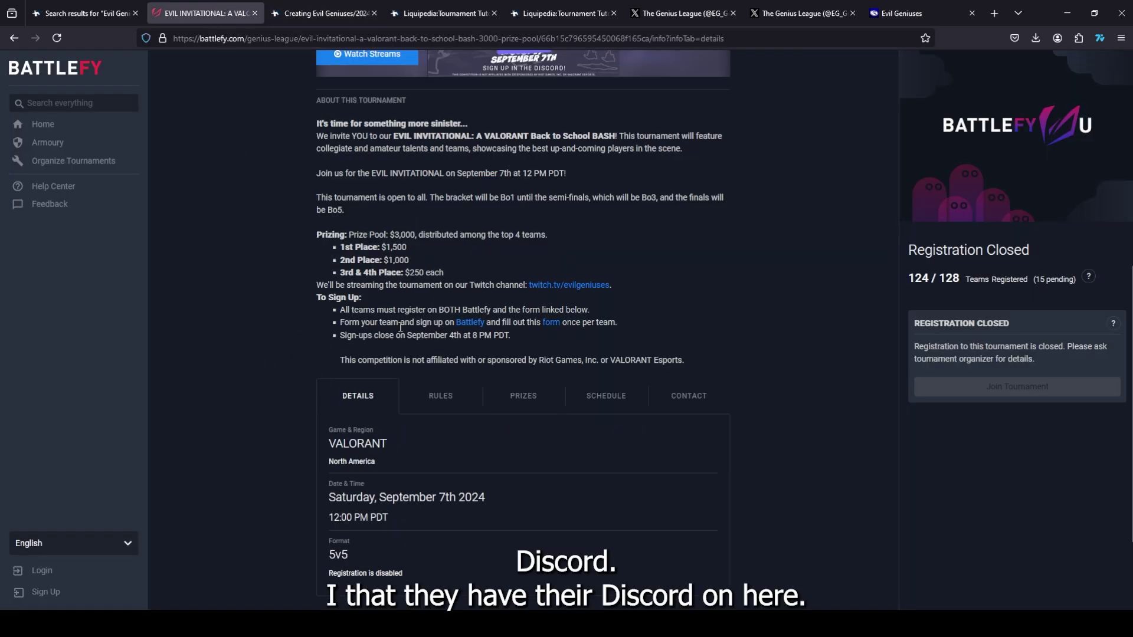
{"action": "left_click", "coordinate": [688, 396]}
{"action": "left_click_drag", "start_coordinate": [443, 449], "coordinate": [409, 455]}
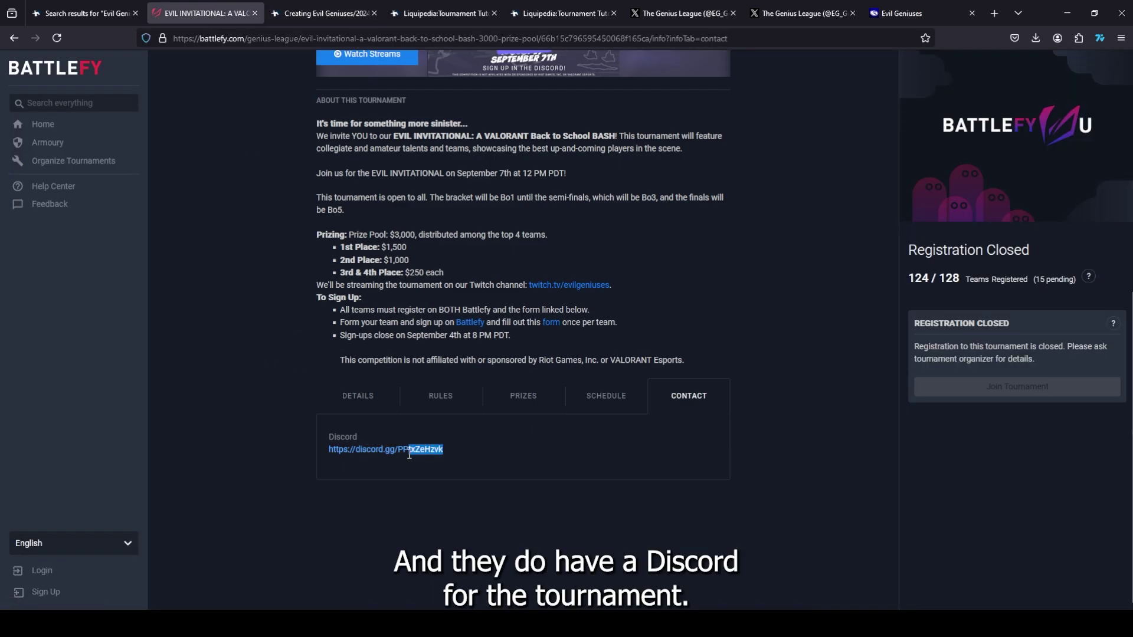
{"action": "left_click", "coordinate": [337, 5]}
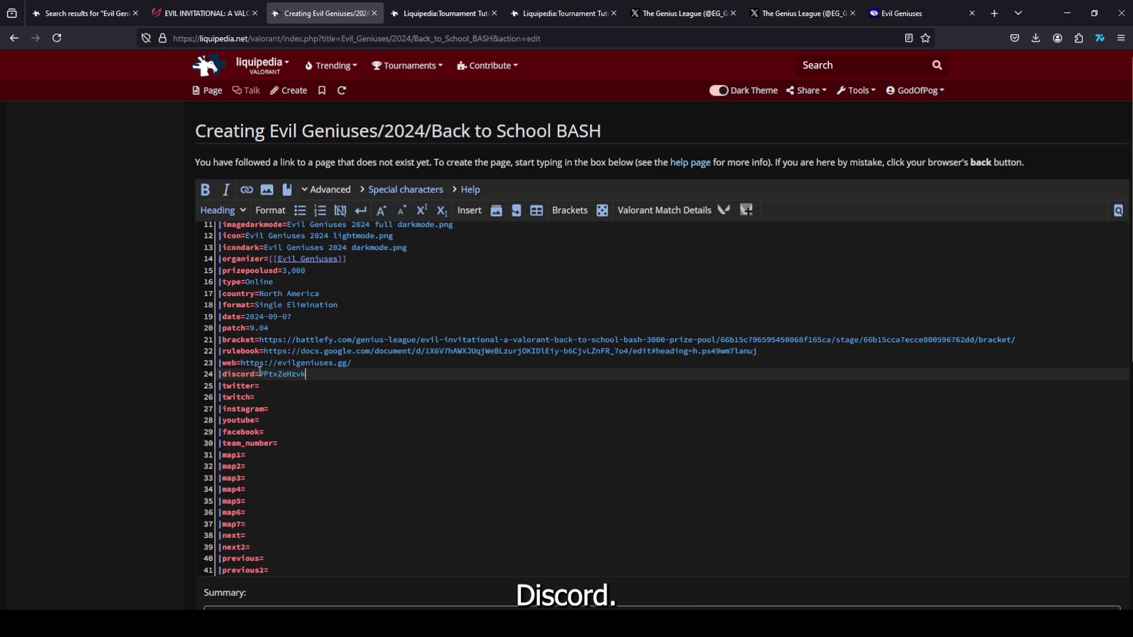
{"action": "left_click", "coordinate": [220, 5]}
{"action": "left_click", "coordinate": [357, 395]}
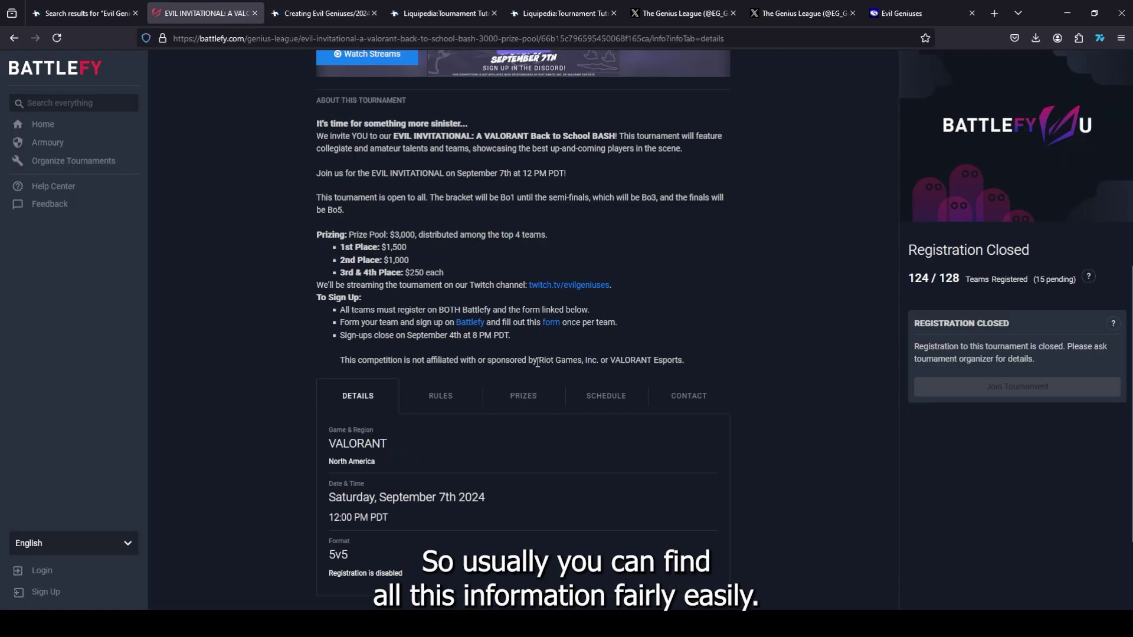
{"action": "scroll", "coordinate": [537, 361], "scroll_direction": "up", "scroll_amount": 2}
{"action": "left_click", "coordinate": [319, 9]}
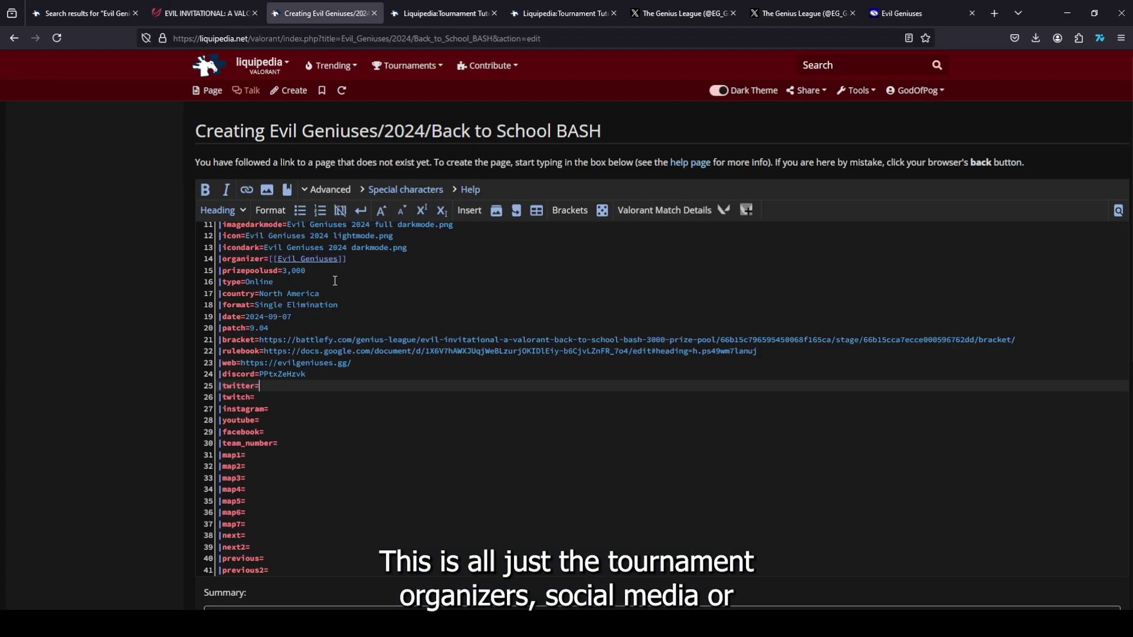
{"action": "scroll", "coordinate": [141, 324], "scroll_direction": "down", "scroll_amount": 1}
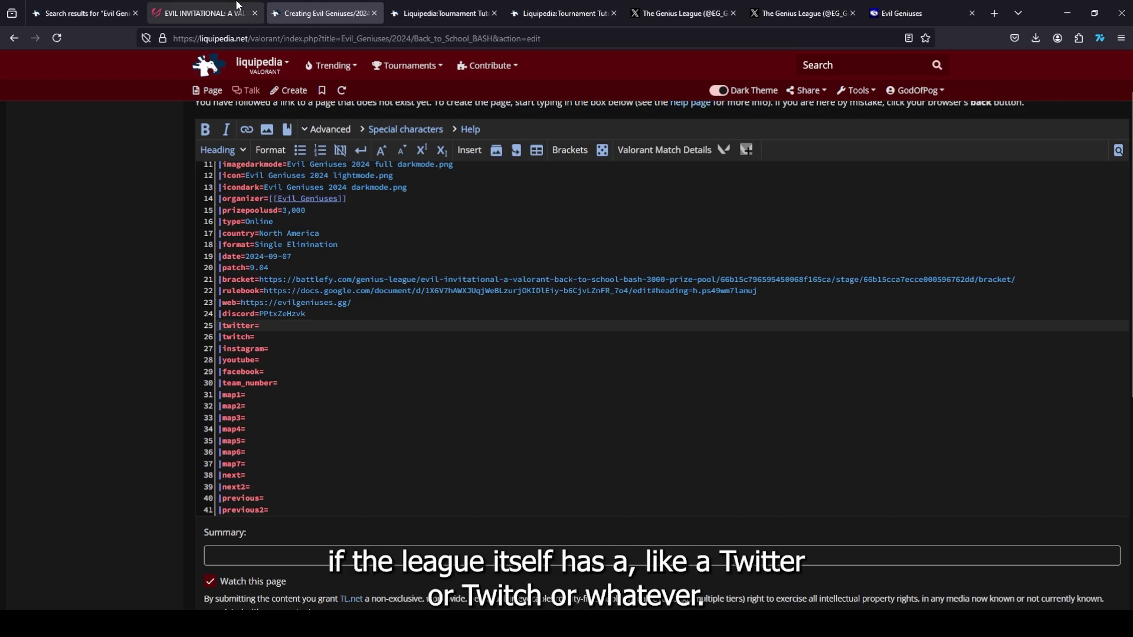
Copy the Twitch channel name from Battlefy and paste it into the infobox
{"action": "left_click", "coordinate": [236, 9]}
{"action": "left_click_drag", "start_coordinate": [612, 406], "coordinate": [564, 407]}
{"action": "key", "text": "ctrl+c"}
{"action": "left_click", "coordinate": [318, 13]}
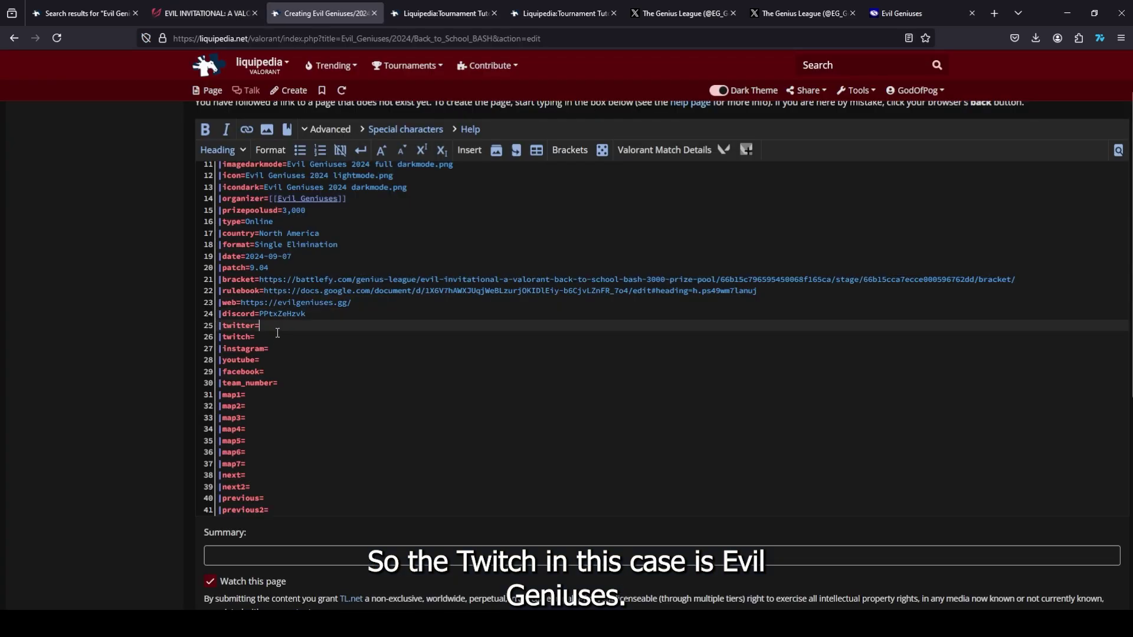
{"action": "left_click", "coordinate": [329, 339]}
{"action": "key", "text": "ctrl+v"}
Put the league's X handle EG_GeniusLeague into the twitter field
{"action": "key", "text": "ctrl+shift+Tab"}
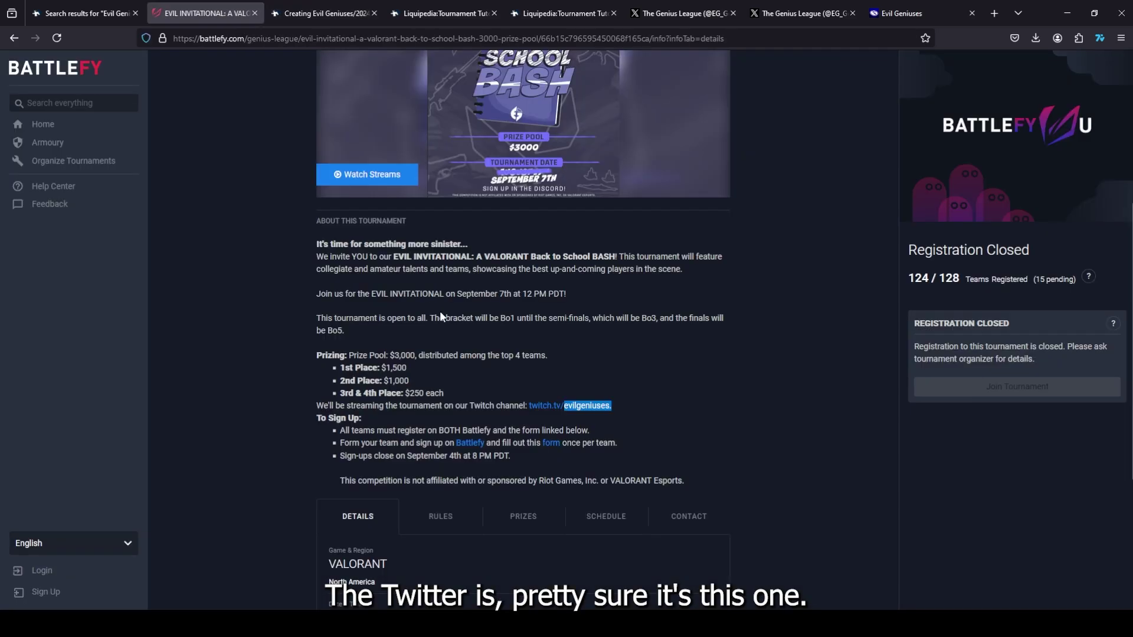
{"action": "key", "text": "ctrl+7"}
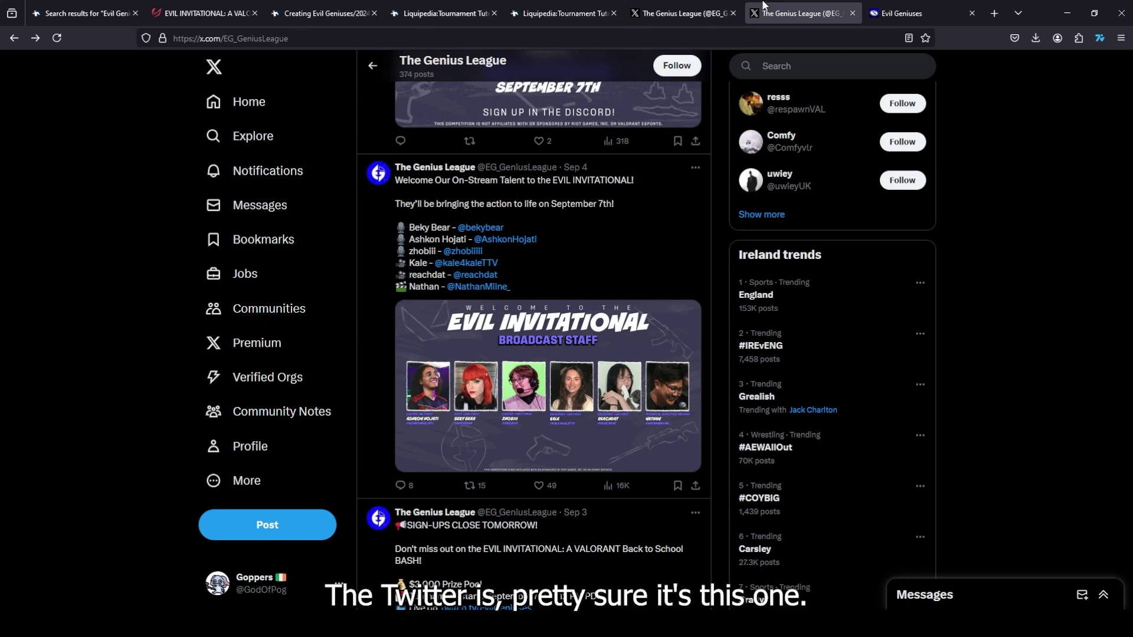
{"action": "key", "text": "ctrl+shift+Tab"}
{"action": "scroll", "coordinate": [531, 266], "scroll_direction": "up", "scroll_amount": 10}
{"action": "double_click", "coordinate": [377, 270]}
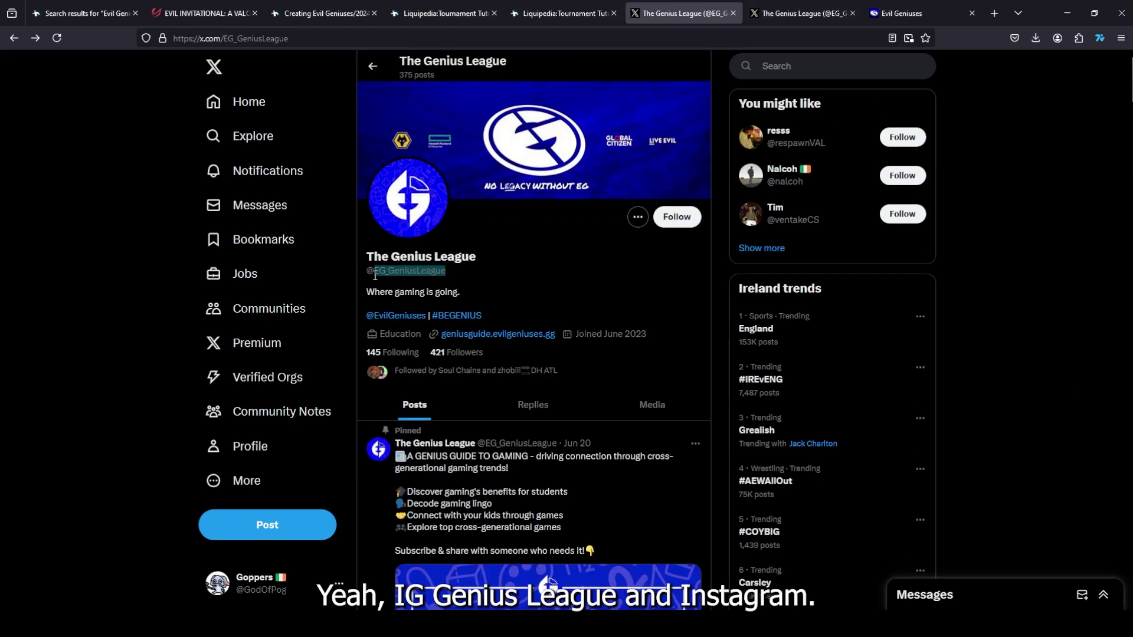
{"action": "key", "text": "ctrl+3"}
{"action": "key", "text": "Up"}
{"action": "key", "text": "ctrl+v"}
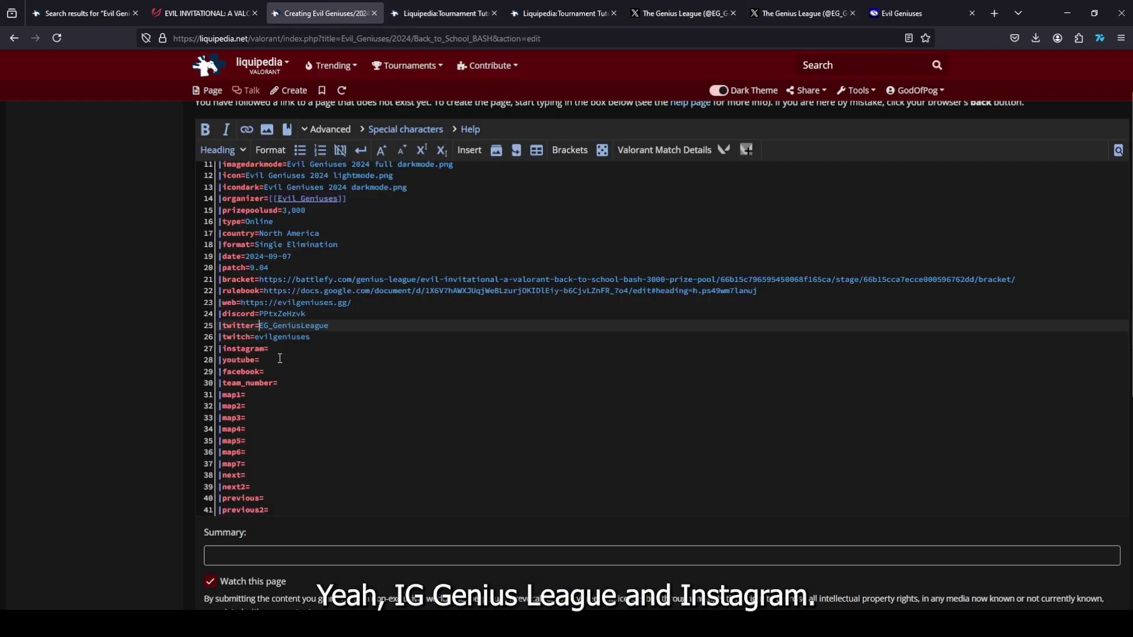
Delete the unused instagram, youtube and facebook lines from the infobox
{"action": "key", "text": "Down"}
{"action": "key", "text": "Down"}
{"action": "key", "text": "ctrl+d"}
{"action": "key", "text": "ctrl+d"}
{"action": "key", "text": "ctrl+d"}
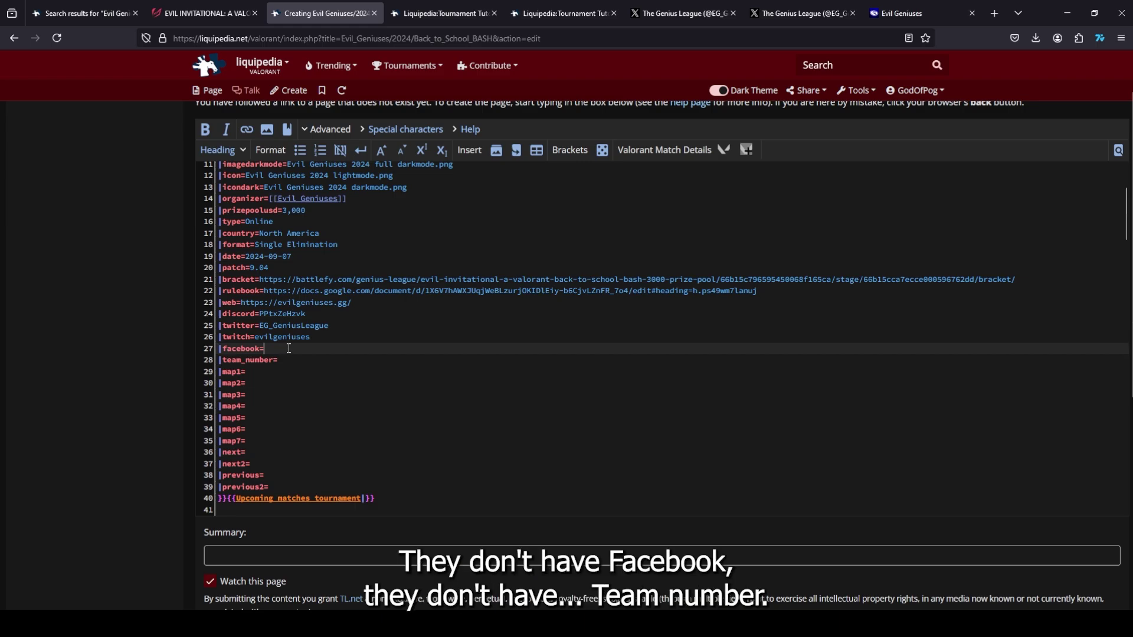
{"action": "key", "text": "ctrl+2"}
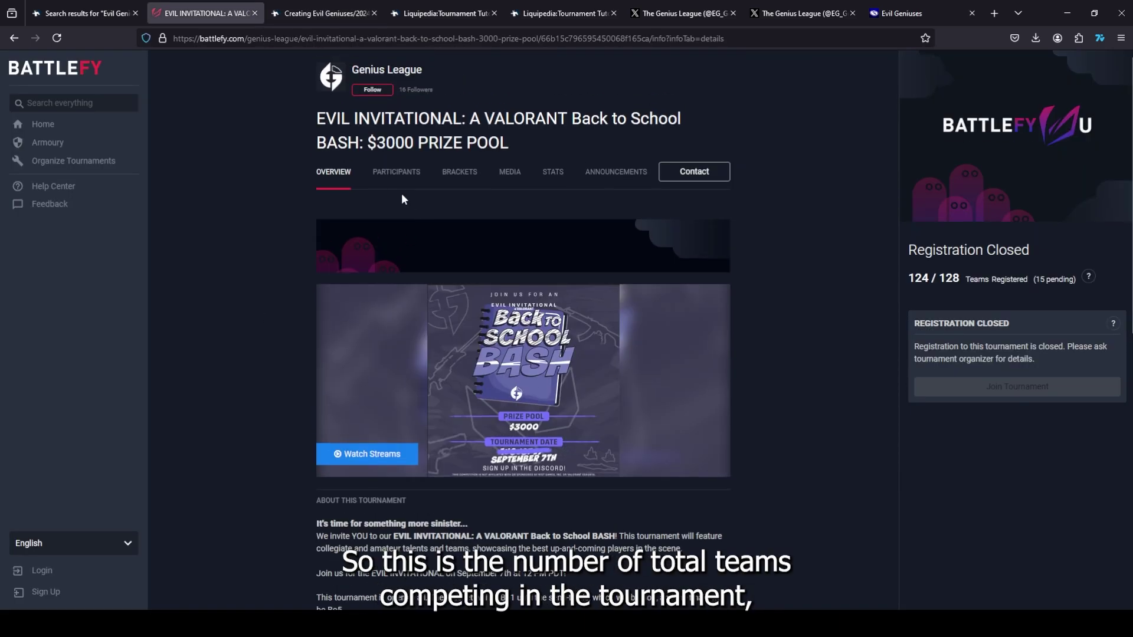
{"action": "key", "text": "ctrl+3"}
Look up Battlefy's 124 registered teams for the team_number field
{"action": "left_click_drag", "start_coordinate": [284, 352], "coordinate": [217, 354]}
{"action": "left_click", "coordinate": [298, 351]}
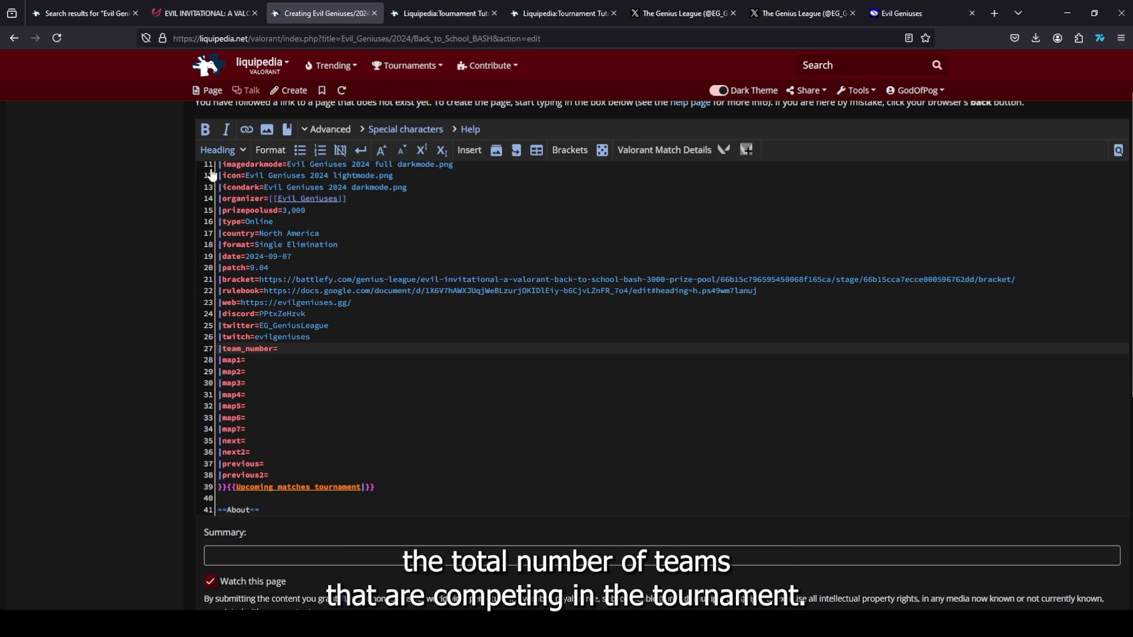
{"action": "left_click", "coordinate": [201, 13]}
{"action": "left_click", "coordinate": [417, 174]}
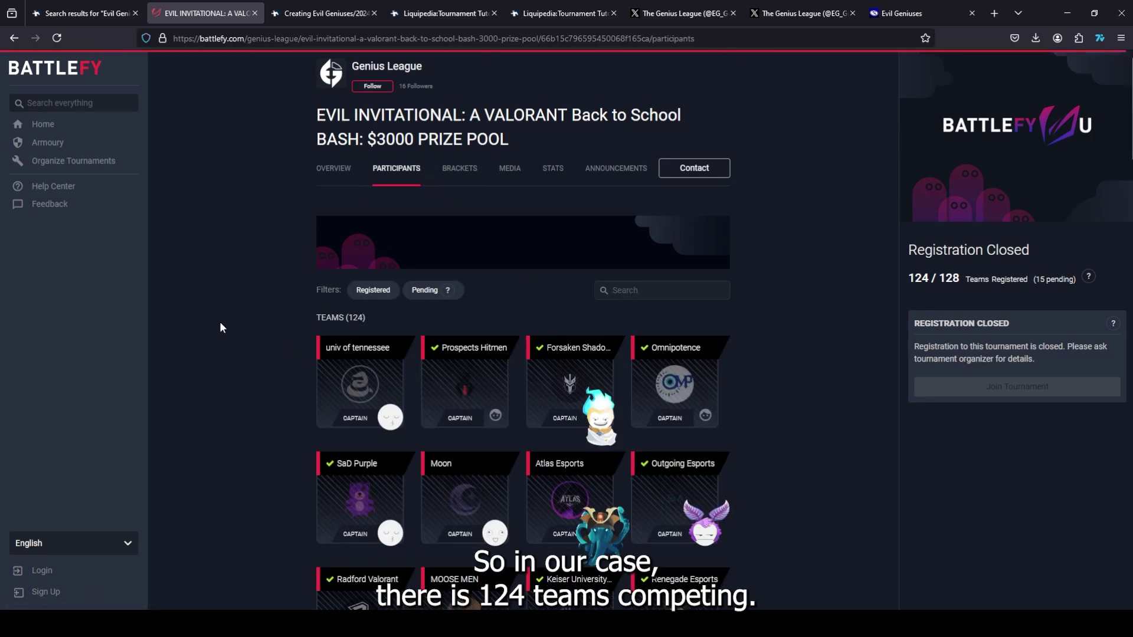
{"action": "scroll", "coordinate": [243, 299], "scroll_direction": "down", "scroll_amount": 1}
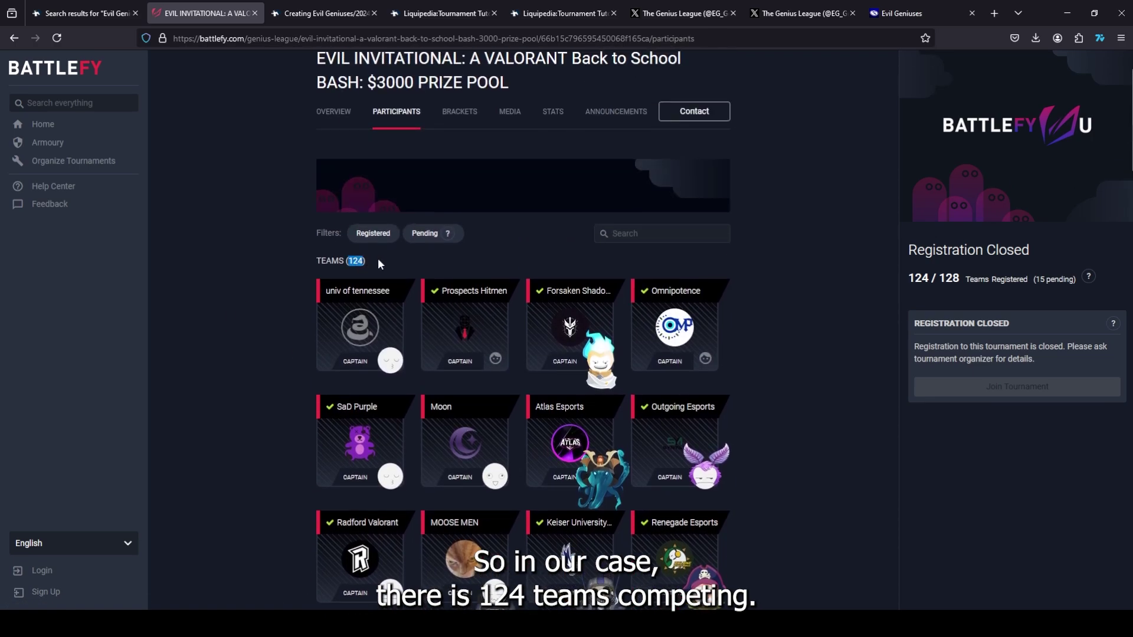
{"action": "key", "text": "ctrl+Tab"}
Review Battlefy's team list, rules, prizes and contact details before returning to the editor
{"action": "left_click", "coordinate": [245, 14]}
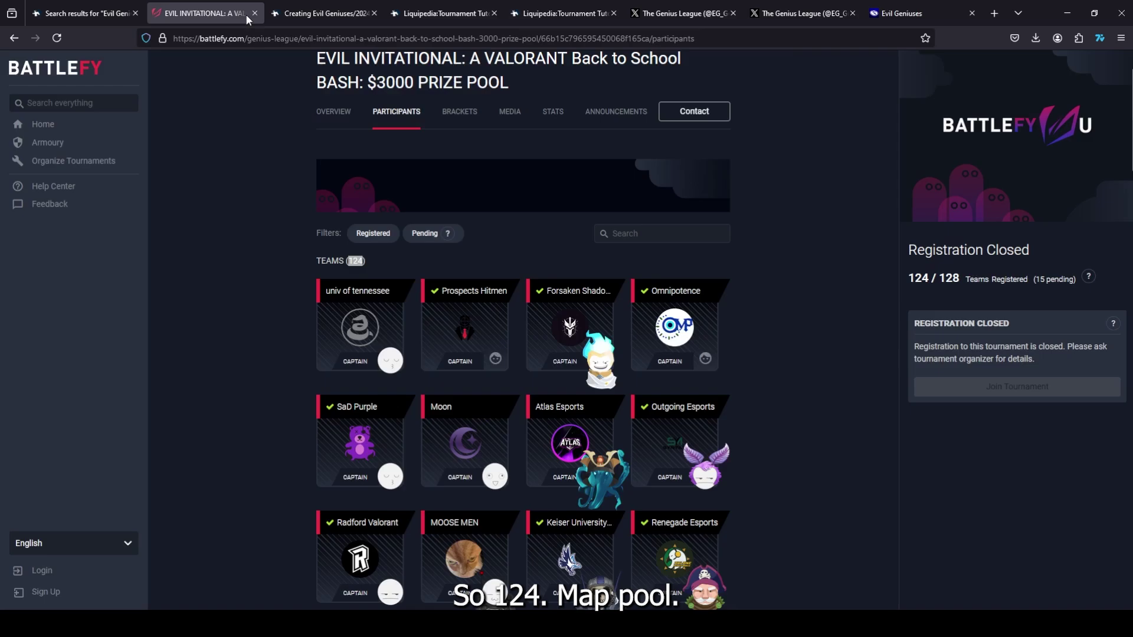
{"action": "scroll", "coordinate": [282, 268], "scroll_direction": "down", "scroll_amount": 5}
{"action": "scroll", "coordinate": [268, 324], "scroll_direction": "up", "scroll_amount": 5}
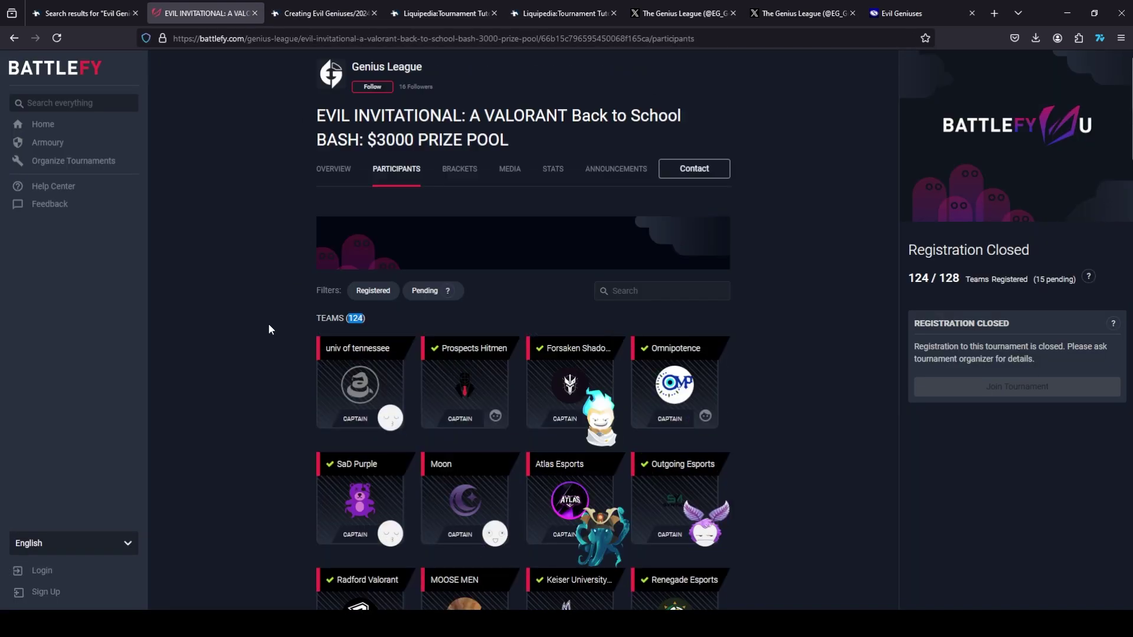
{"action": "left_click", "coordinate": [328, 171]}
{"action": "scroll", "coordinate": [274, 296], "scroll_direction": "down", "scroll_amount": 2}
{"action": "left_click", "coordinate": [440, 270]}
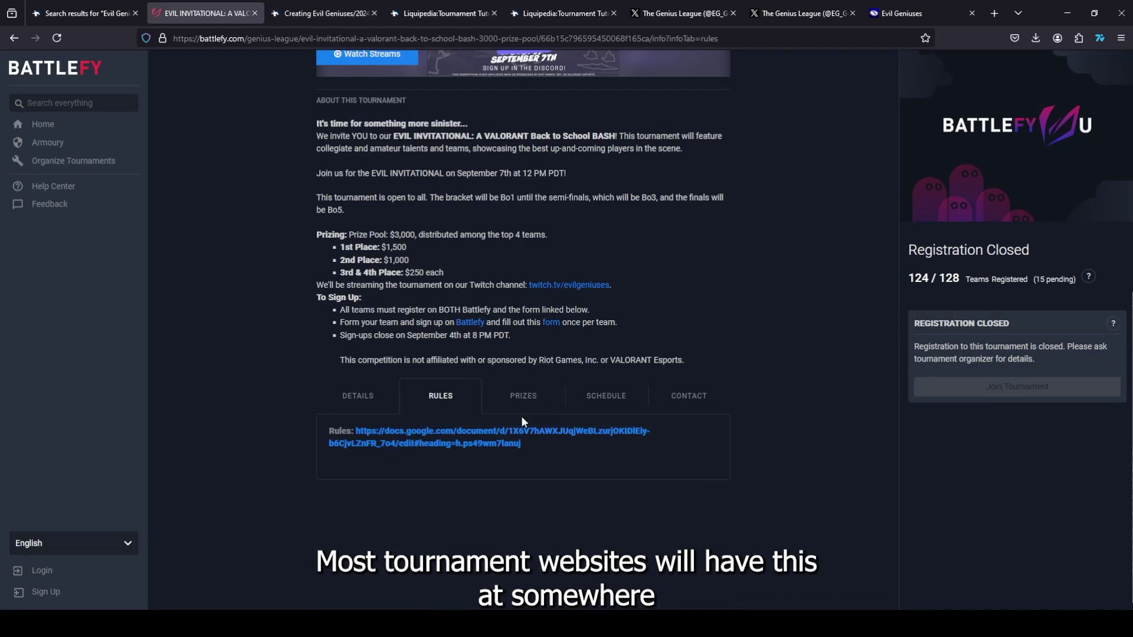
{"action": "left_click", "coordinate": [523, 396]}
{"action": "left_click", "coordinate": [606, 395]}
{"action": "left_click", "coordinate": [689, 396]}
{"action": "left_click", "coordinate": [358, 395]}
{"action": "scroll", "coordinate": [448, 317], "scroll_direction": "up", "scroll_amount": 5}
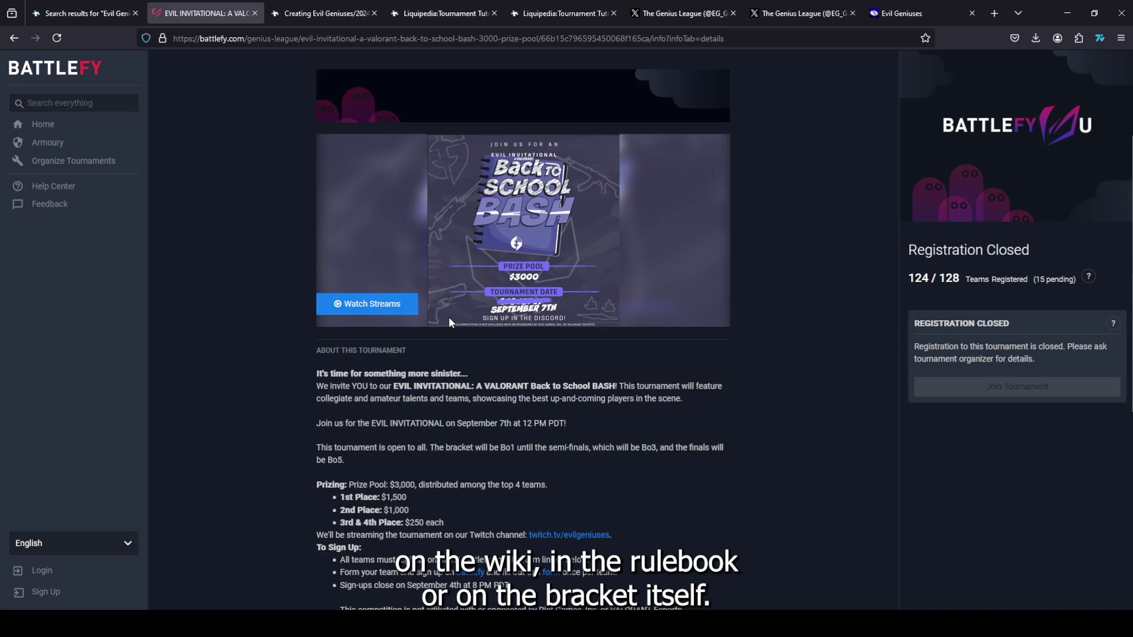
{"action": "scroll", "coordinate": [448, 317], "scroll_direction": "up", "scroll_amount": 2}
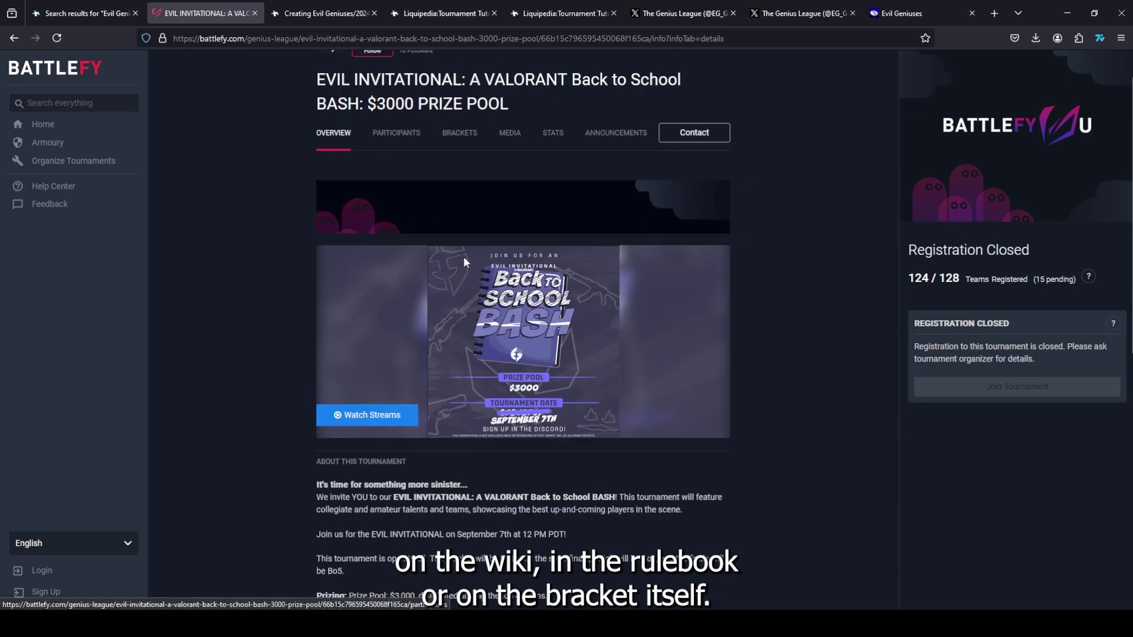
{"action": "scroll", "coordinate": [284, 299], "scroll_direction": "down", "scroll_amount": 7}
{"action": "left_click", "coordinate": [337, 12]}
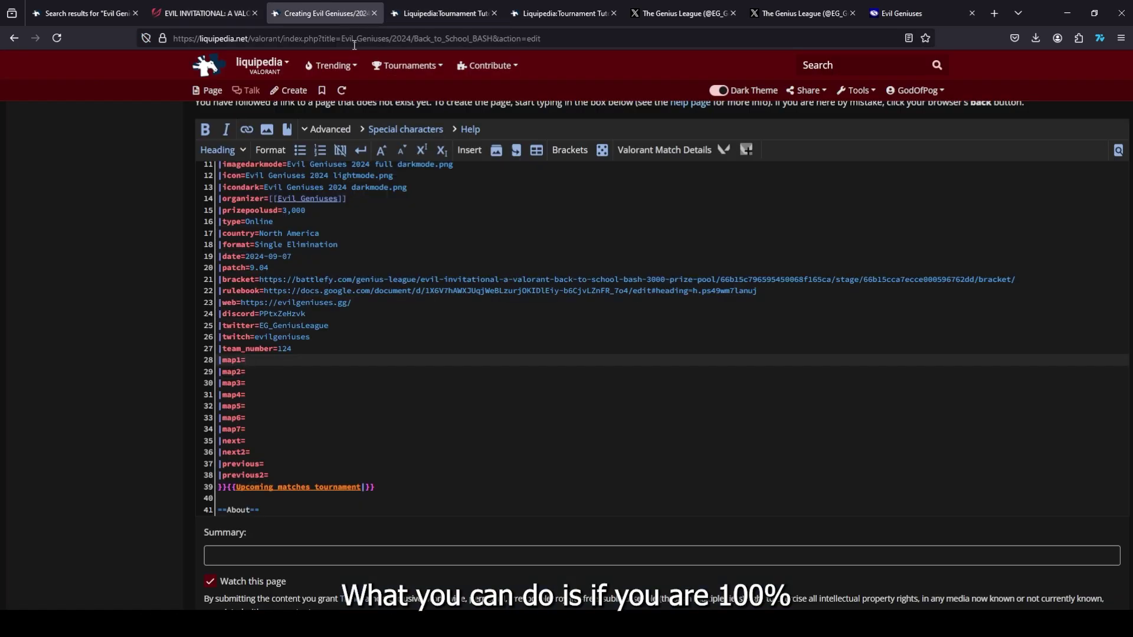
Copy the seven map lines from VCT: Ascension EMEA's infobox source into the new page
{"action": "left_click", "coordinate": [334, 65]}
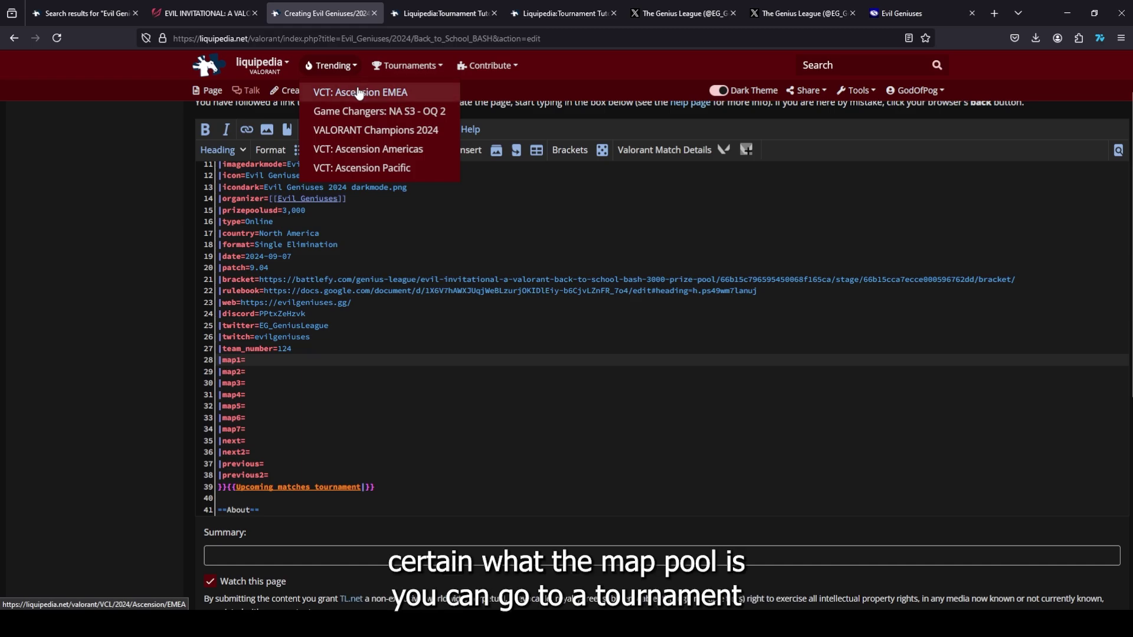
{"action": "middle_click", "coordinate": [359, 94]}
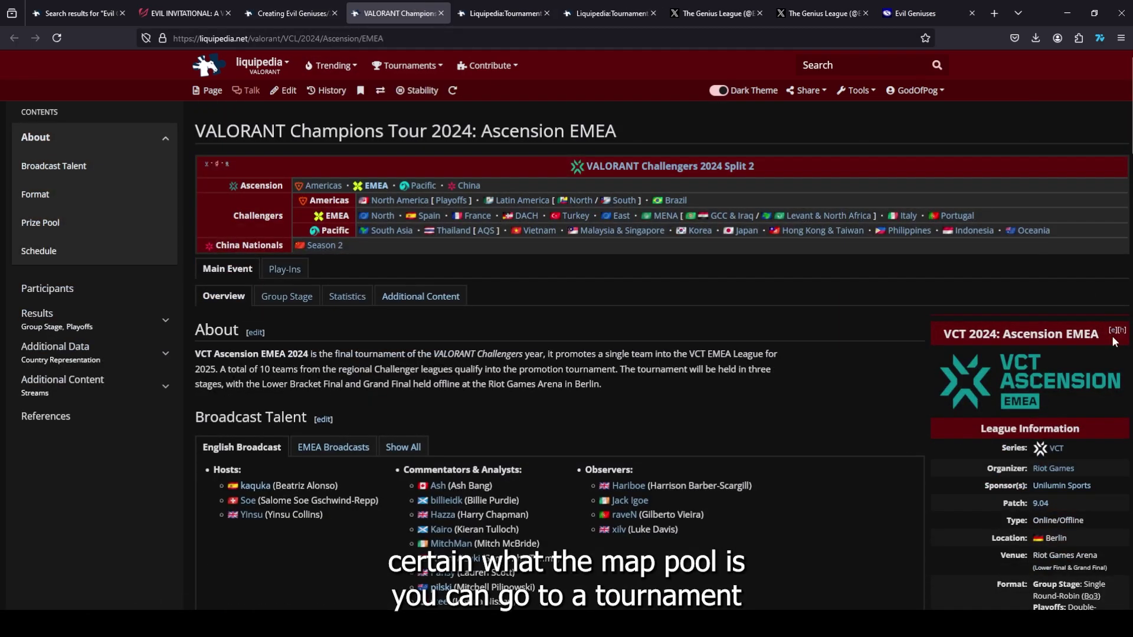
{"action": "left_click", "coordinate": [1113, 330]}
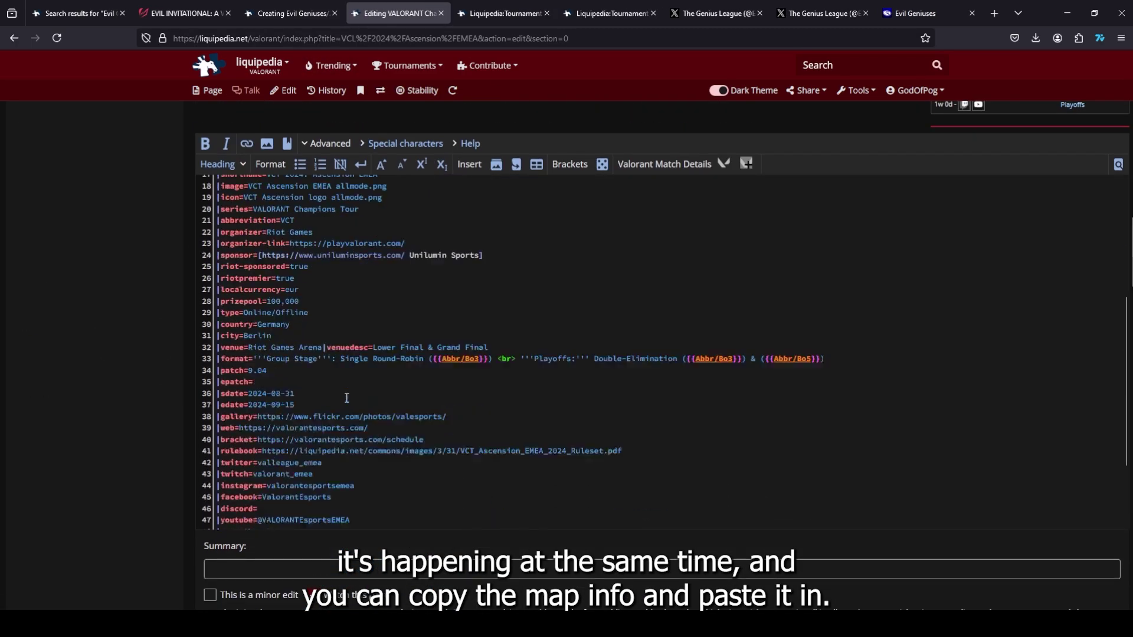
{"action": "scroll", "coordinate": [346, 398], "scroll_direction": "down", "scroll_amount": 3}
{"action": "left_click_drag", "start_coordinate": [274, 463], "coordinate": [182, 397]}
{"action": "key", "text": "alt+Left"}
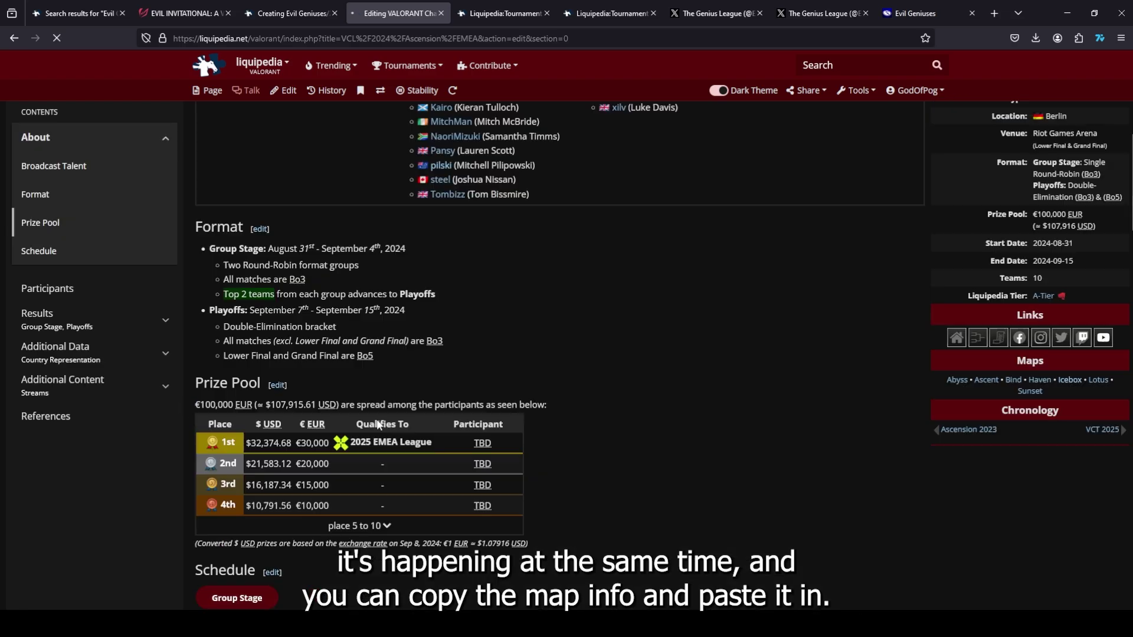
{"action": "left_click", "coordinate": [293, 13]}
{"action": "left_click_drag", "start_coordinate": [250, 431], "coordinate": [186, 360]}
{"action": "type", "text": "|map1=Abyss |map2=Ascent |map3=Bind |map4=Haven |map5=Lotus |map6=Sunset |map7=Icebox"}
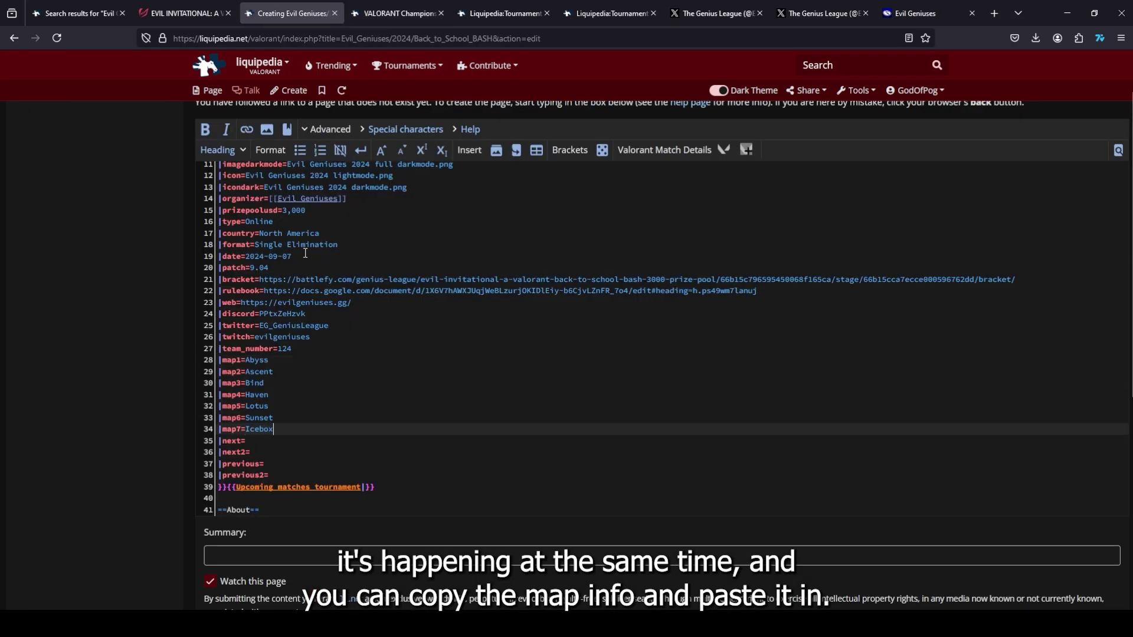
{"action": "left_click", "coordinate": [413, 13]}
{"action": "left_click", "coordinate": [441, 13]}
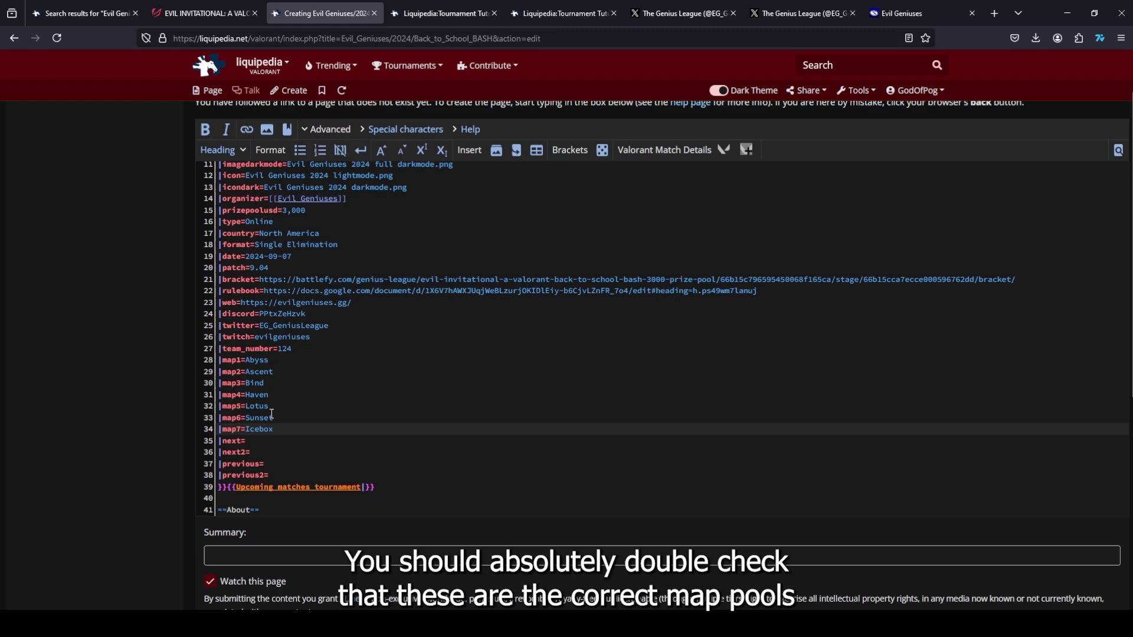
Check the map1–map7 entries: Abyss, Ascent, Bind, Haven, Lotus, Sunset, Icebox
{"action": "left_click", "coordinate": [256, 361]}
{"action": "left_click", "coordinate": [257, 372]}
{"action": "left_click", "coordinate": [258, 383]}
{"action": "left_click", "coordinate": [258, 395]}
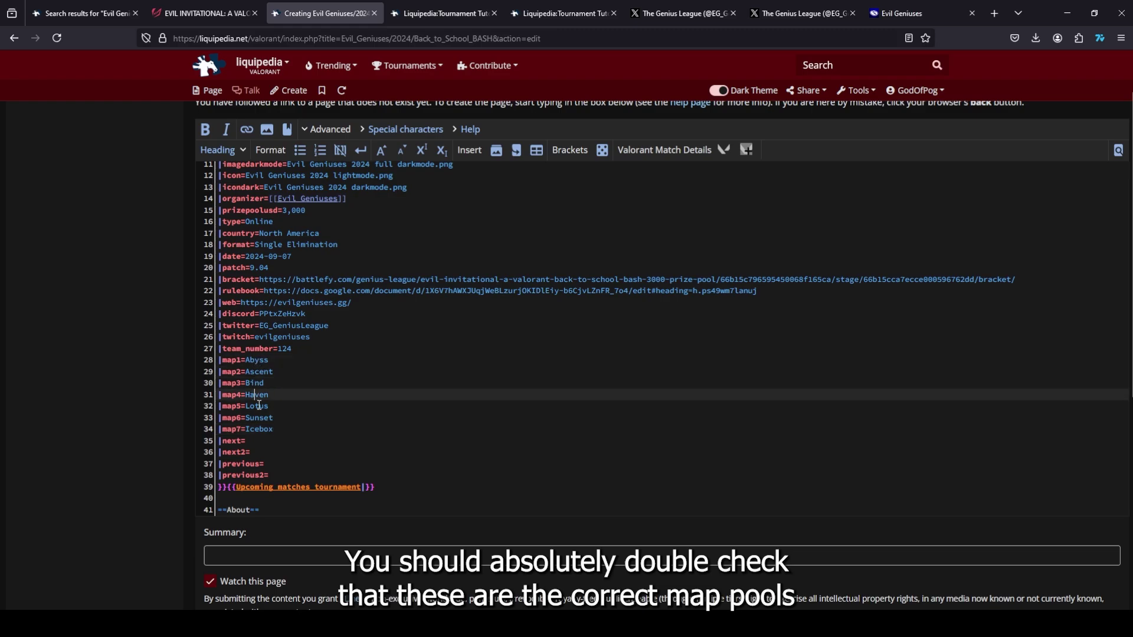
{"action": "left_click", "coordinate": [259, 406]}
{"action": "left_click", "coordinate": [260, 418]}
Verify the map pool against Battlefy's rules section and rulebook link
{"action": "left_click", "coordinate": [220, 9]}
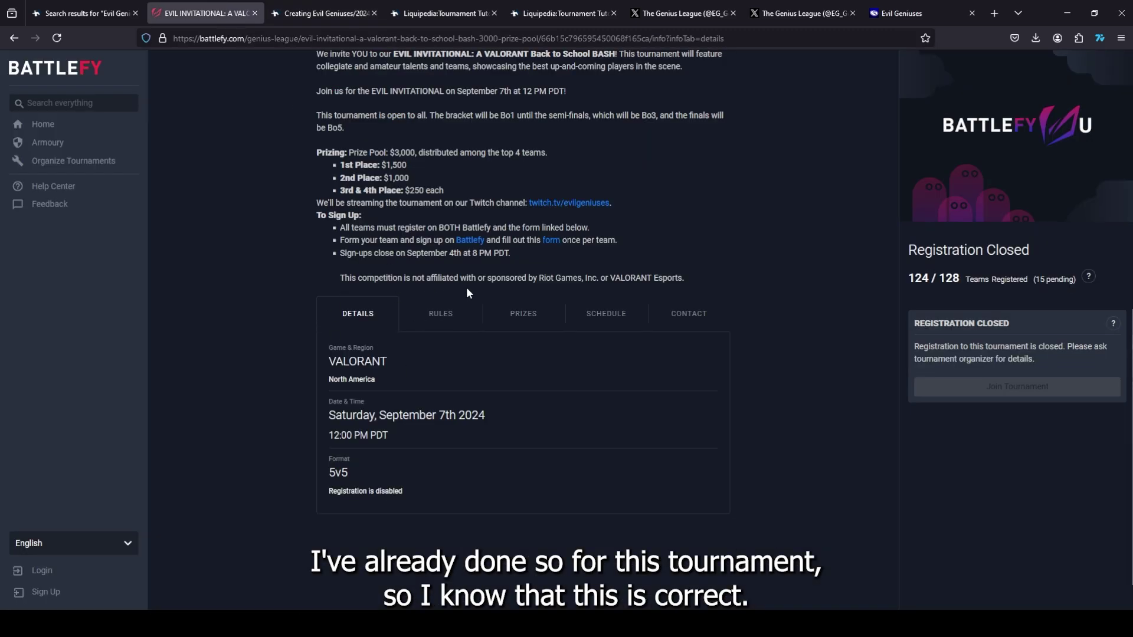
{"action": "left_click", "coordinate": [446, 314]}
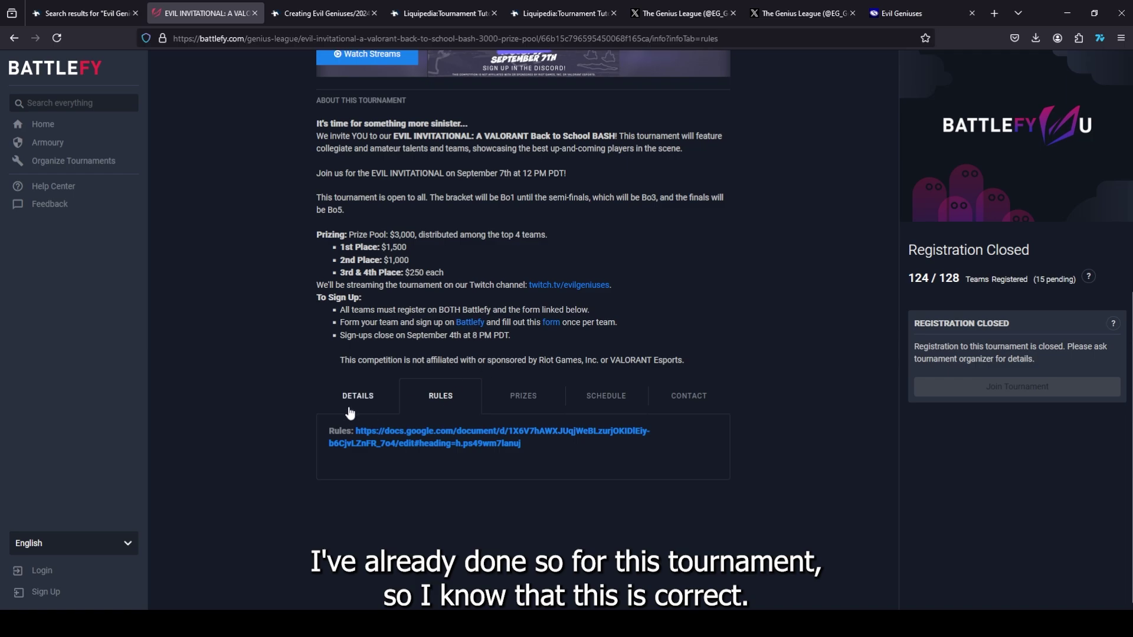
{"action": "left_click", "coordinate": [322, 13]}
{"action": "left_click", "coordinate": [230, 8]}
{"action": "left_click", "coordinate": [443, 397]}
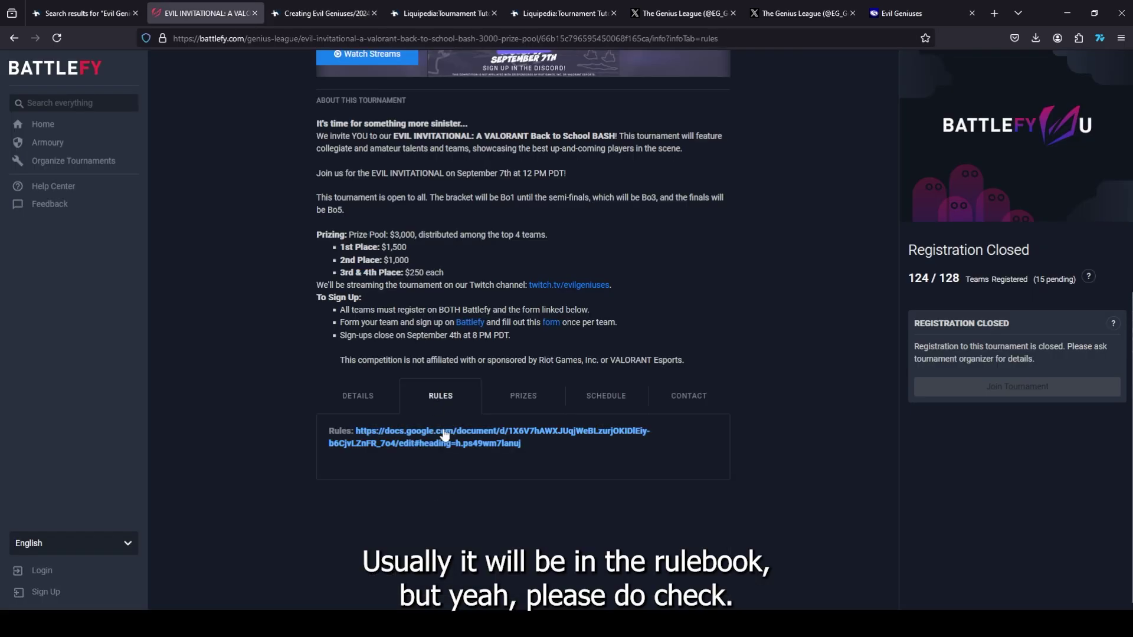
{"action": "left_click", "coordinate": [286, 9]}
{"action": "left_click", "coordinate": [262, 451]}
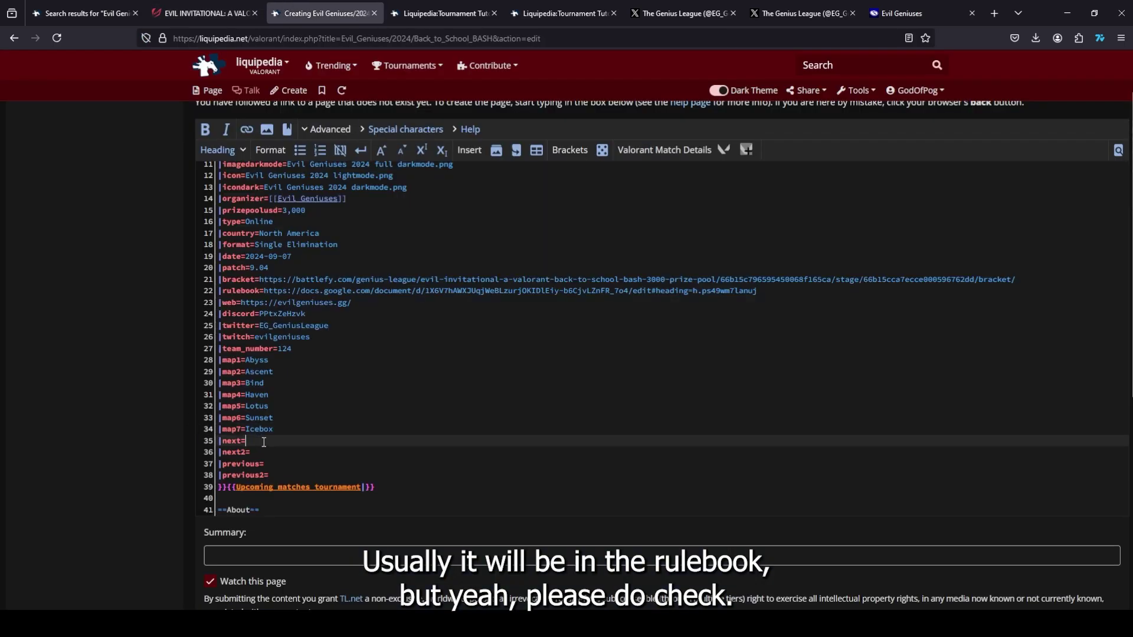
{"action": "scroll", "coordinate": [277, 408], "scroll_direction": "down", "scroll_amount": 2}
{"action": "left_click", "coordinate": [257, 320]}
{"action": "left_click", "coordinate": [263, 331]}
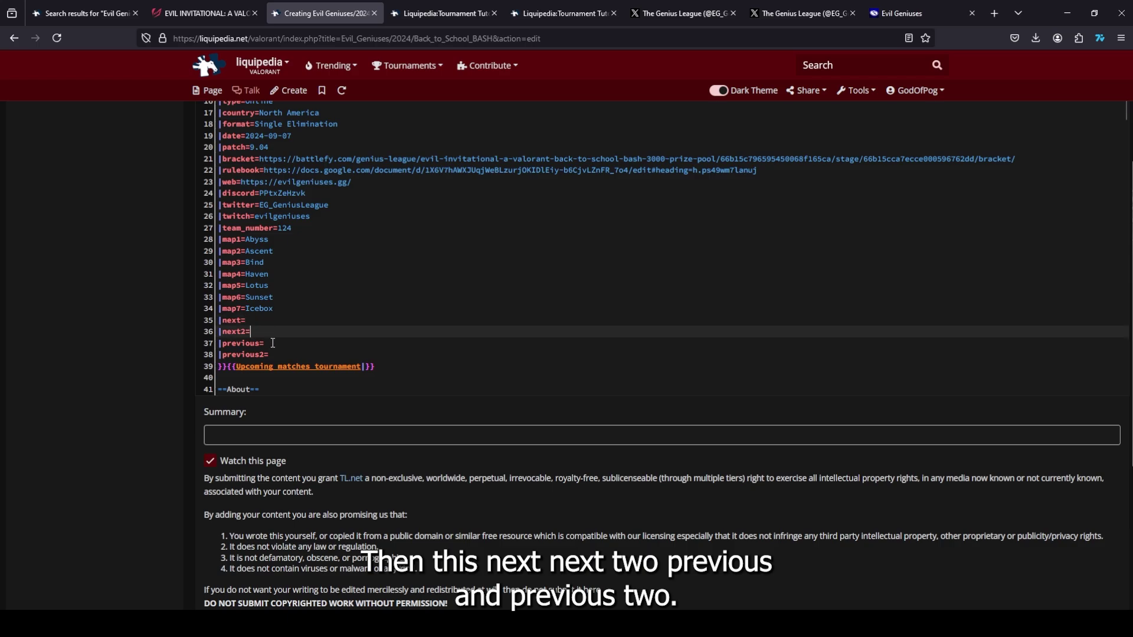
{"action": "left_click", "coordinate": [267, 343]}
{"action": "left_click", "coordinate": [271, 352]}
{"action": "scroll", "coordinate": [108, 313], "scroll_direction": "up", "scroll_amount": 1}
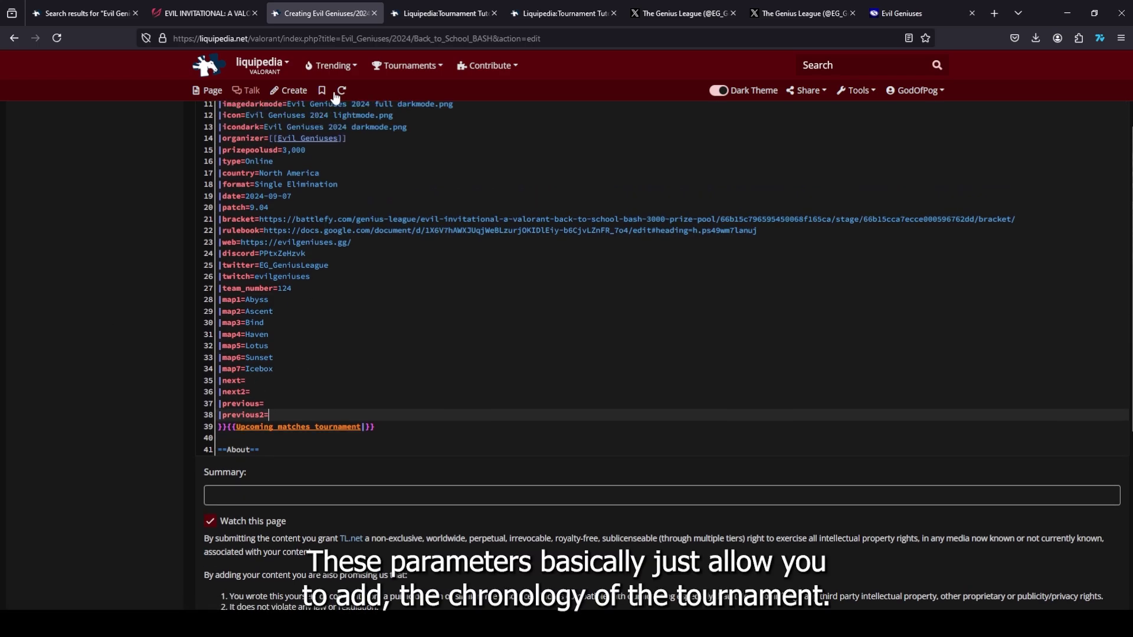
{"action": "left_click", "coordinate": [334, 69]}
{"action": "middle_click", "coordinate": [360, 95]}
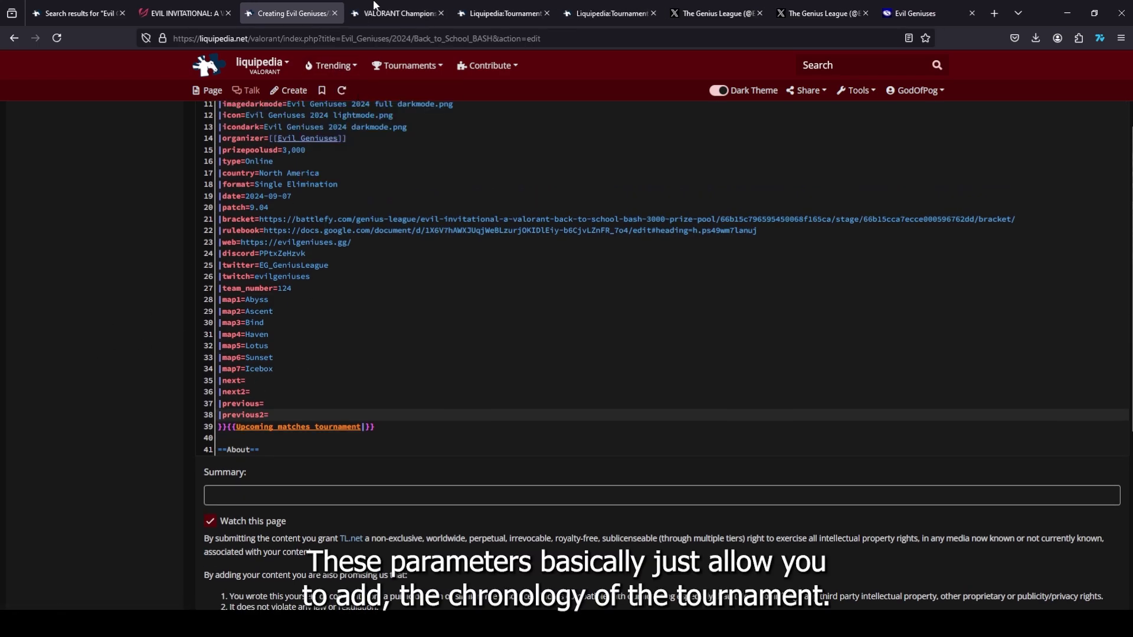
{"action": "scroll", "coordinate": [683, 267], "scroll_direction": "down", "scroll_amount": 7}
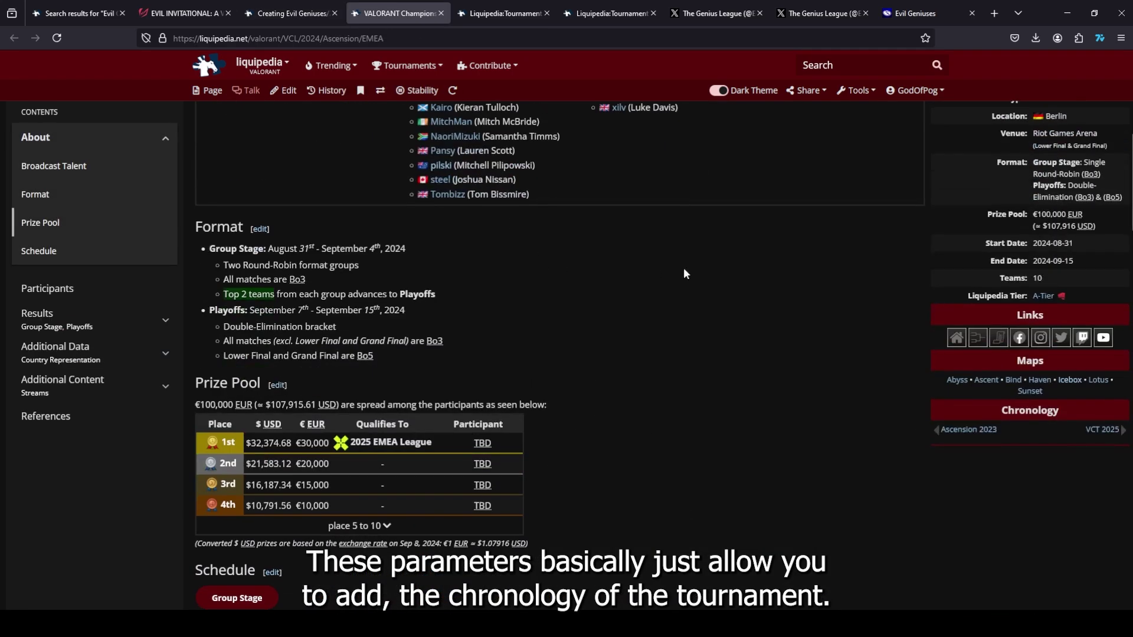
{"action": "left_click_drag", "start_coordinate": [1005, 411], "coordinate": [1043, 415]}
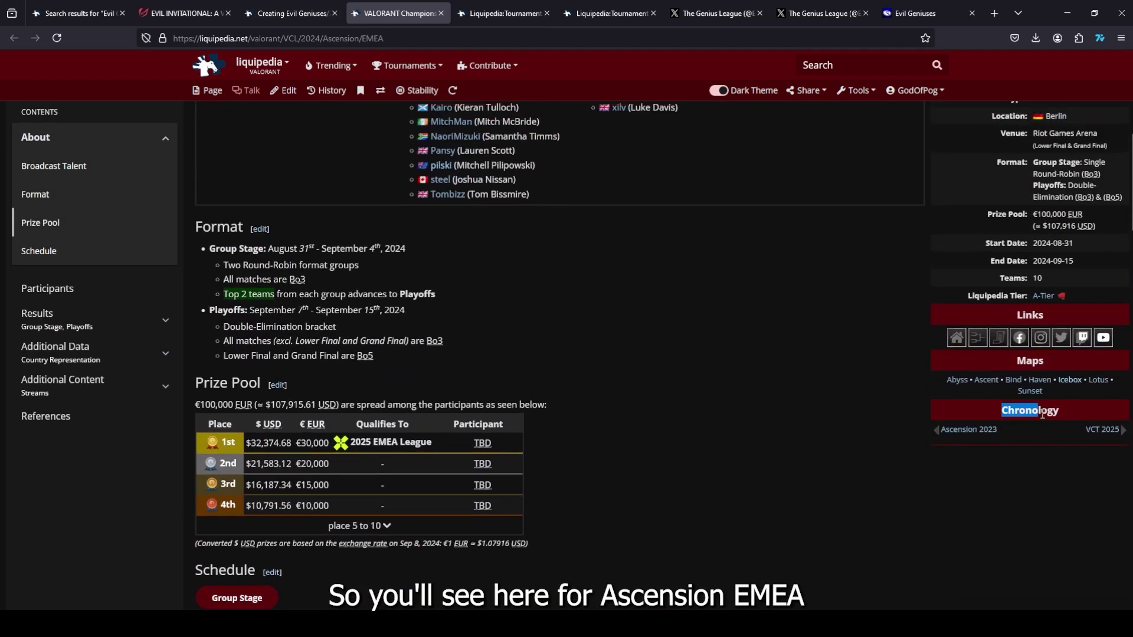
{"action": "left_click", "coordinate": [1074, 415]}
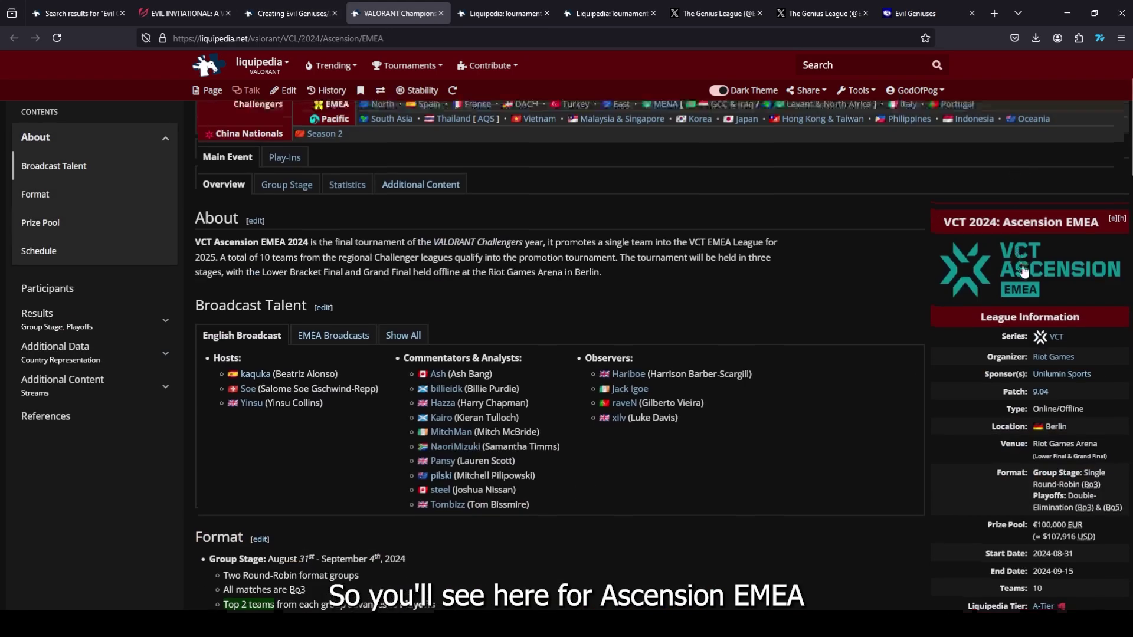
{"action": "scroll", "coordinate": [1032, 302], "scroll_direction": "down", "scroll_amount": 8}
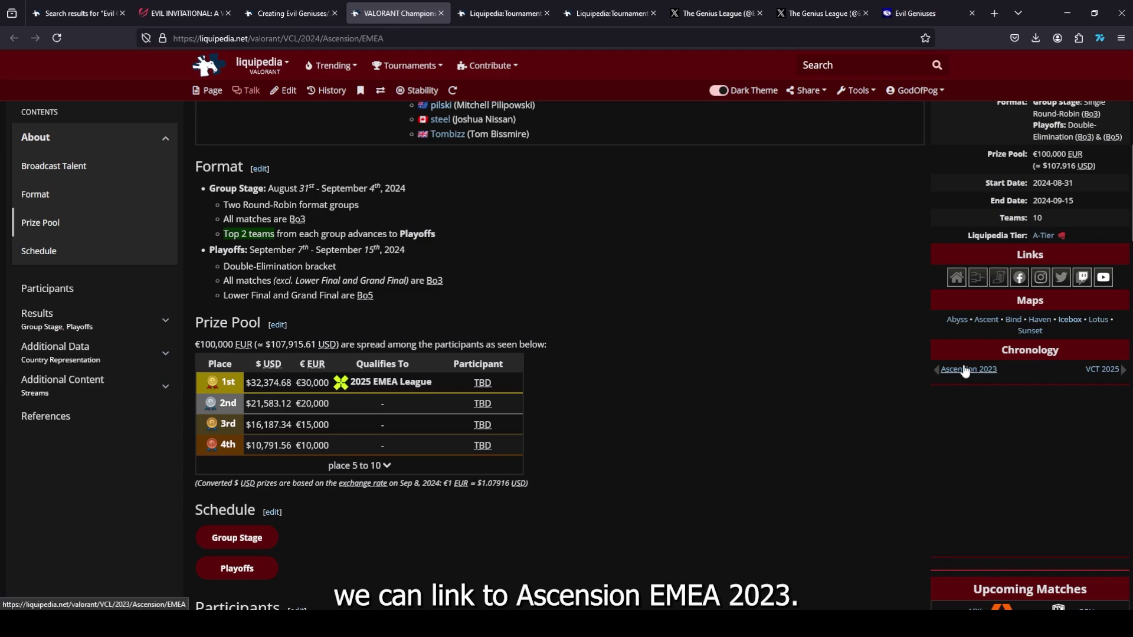
{"action": "left_click", "coordinate": [324, 10]}
{"action": "left_click", "coordinate": [265, 395]}
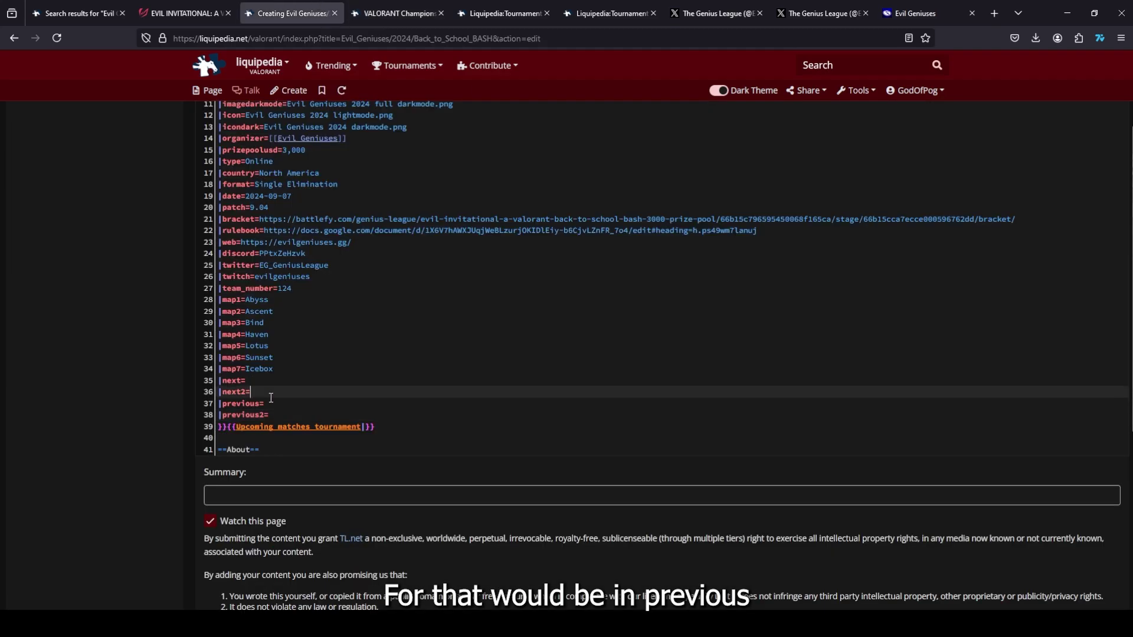
{"action": "left_click", "coordinate": [399, 13]}
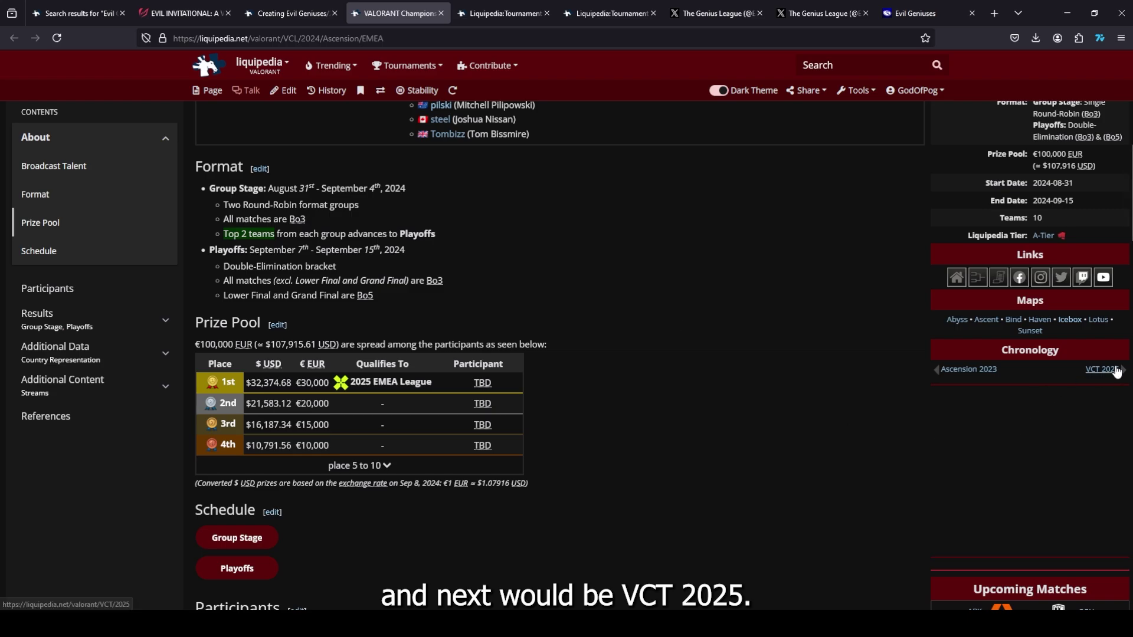
{"action": "left_click", "coordinate": [223, 9]}
{"action": "left_click", "coordinate": [276, 12]}
{"action": "left_click", "coordinate": [269, 398]}
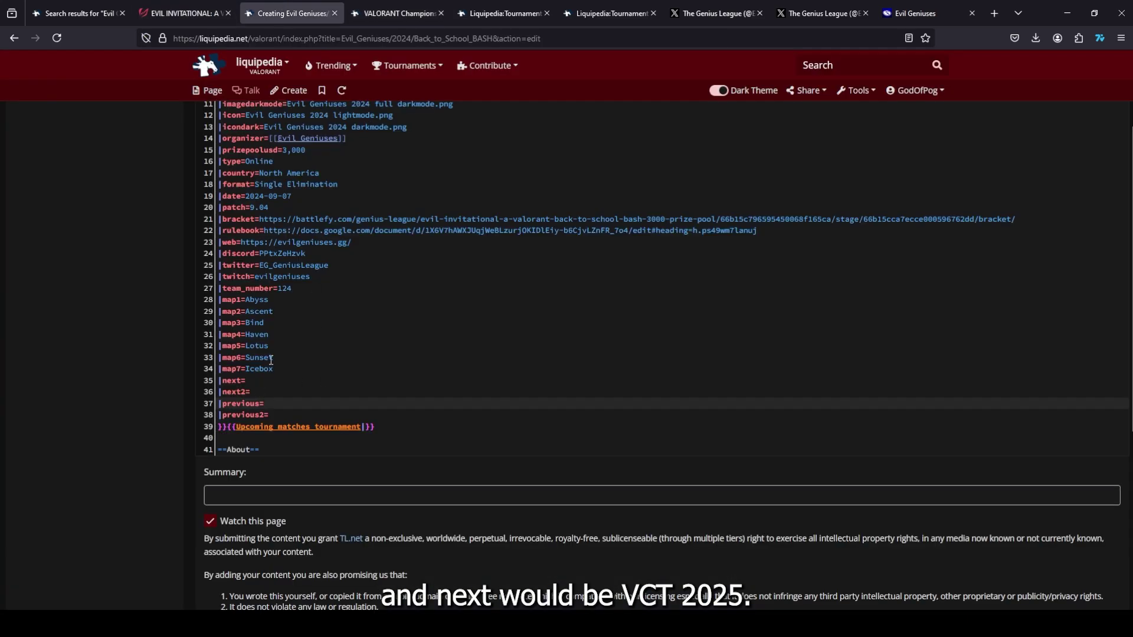
{"action": "left_click", "coordinate": [399, 13]}
{"action": "scroll", "coordinate": [663, 236], "scroll_direction": "up", "scroll_amount": 9}
{"action": "left_click", "coordinate": [1114, 332]}
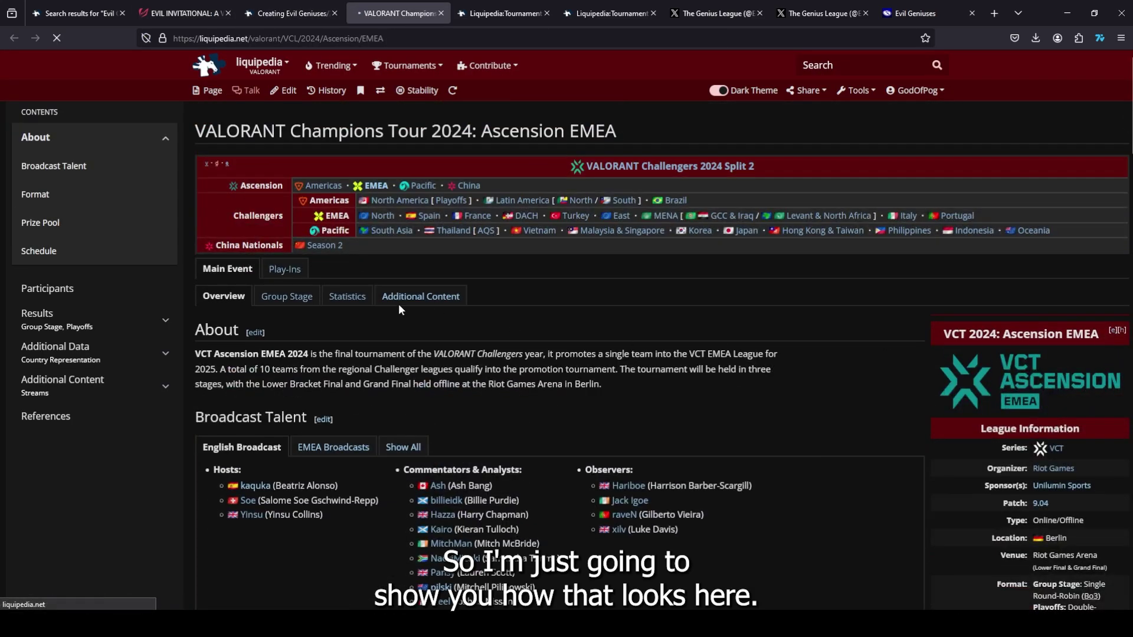
{"action": "scroll", "coordinate": [150, 376], "scroll_direction": "down", "scroll_amount": 12}
{"action": "scroll", "coordinate": [289, 317], "scroll_direction": "down", "scroll_amount": 7}
{"action": "scroll", "coordinate": [291, 320], "scroll_direction": "up", "scroll_amount": 2}
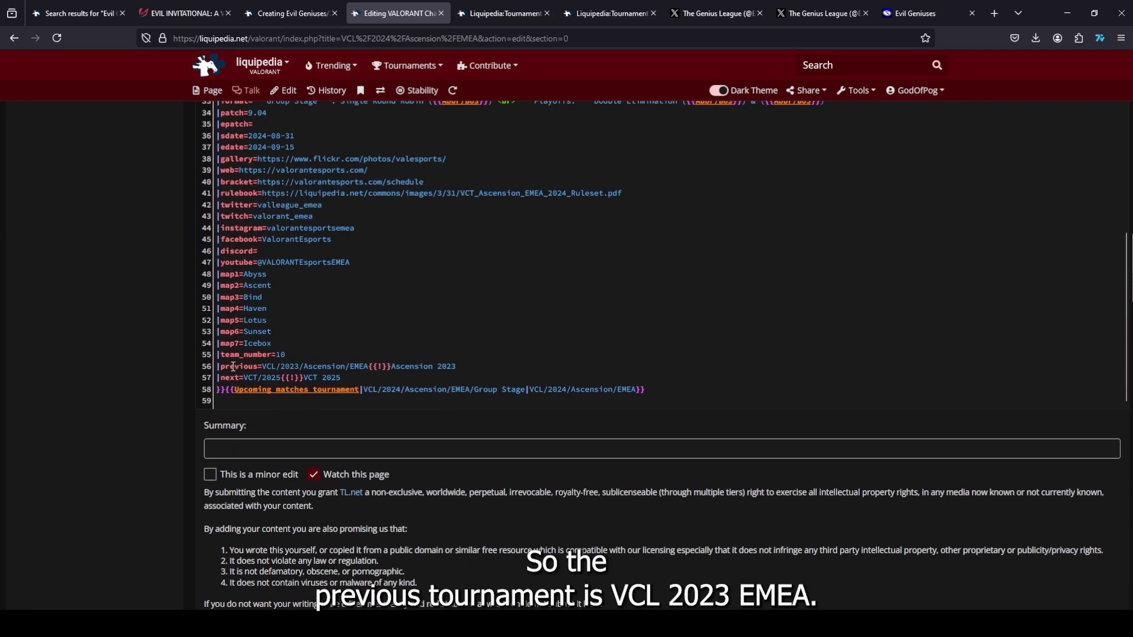
{"action": "left_click_drag", "start_coordinate": [306, 371], "coordinate": [466, 367]}
{"action": "left_click", "coordinate": [472, 365]}
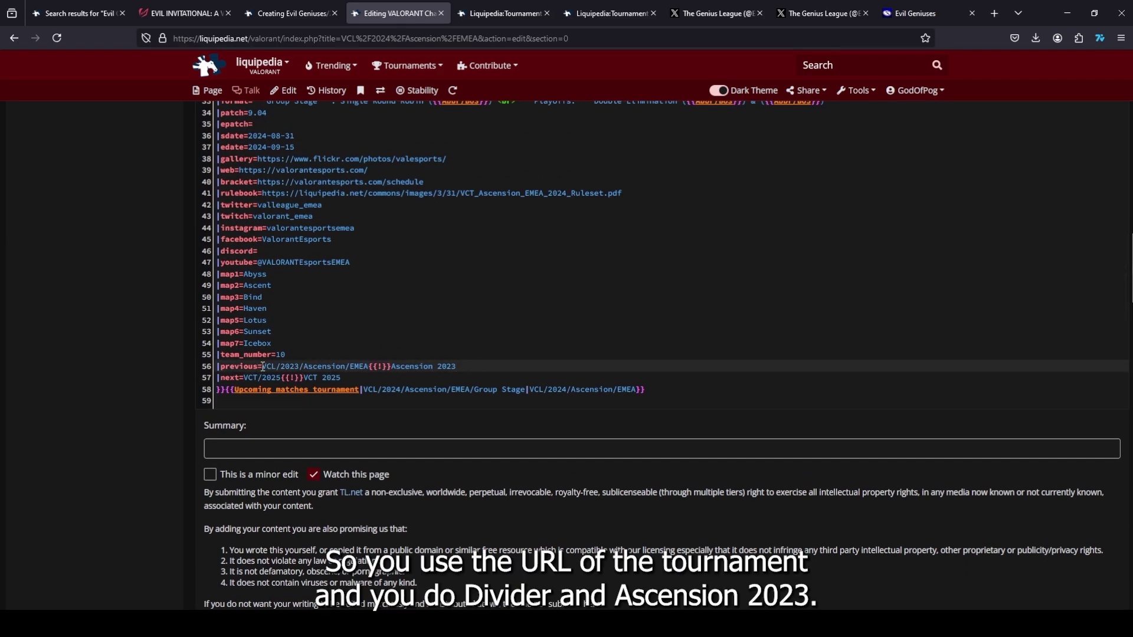
{"action": "left_click_drag", "start_coordinate": [262, 367], "coordinate": [365, 366]}
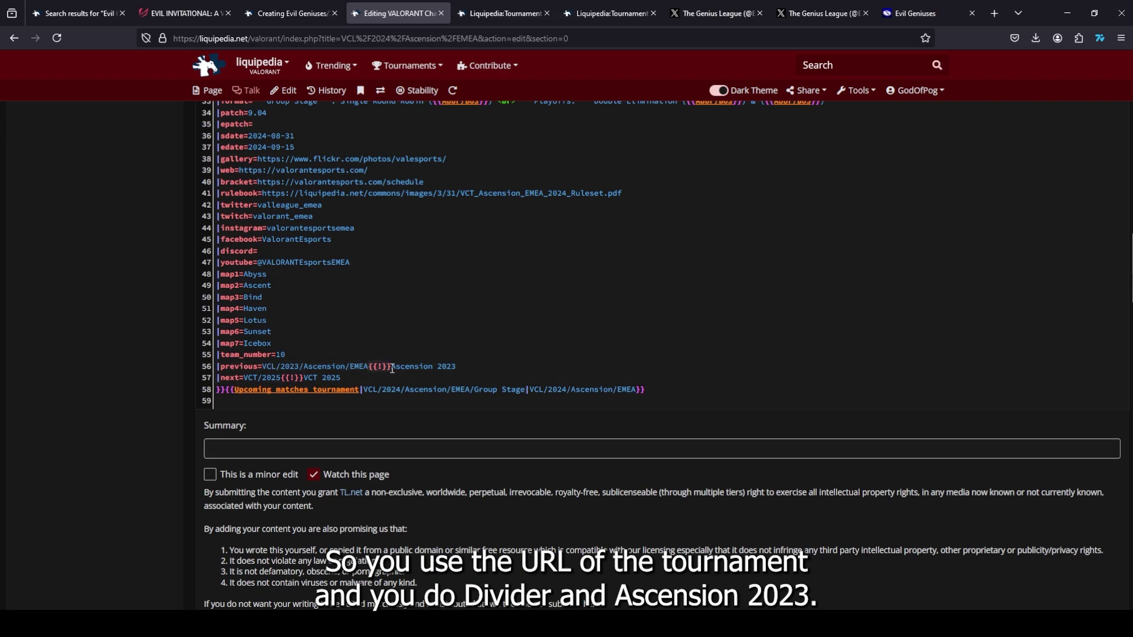
{"action": "left_click", "coordinate": [391, 369]}
{"action": "mouse_move", "coordinate": [392, 370]}
{"action": "left_mouse_down"}
{"action": "mouse_move", "coordinate": [473, 370]}
{"action": "mouse_move", "coordinate": [393, 368]}
{"action": "left_mouse_up"}
{"action": "left_click", "coordinate": [462, 371]}
{"action": "left_click", "coordinate": [483, 368]}
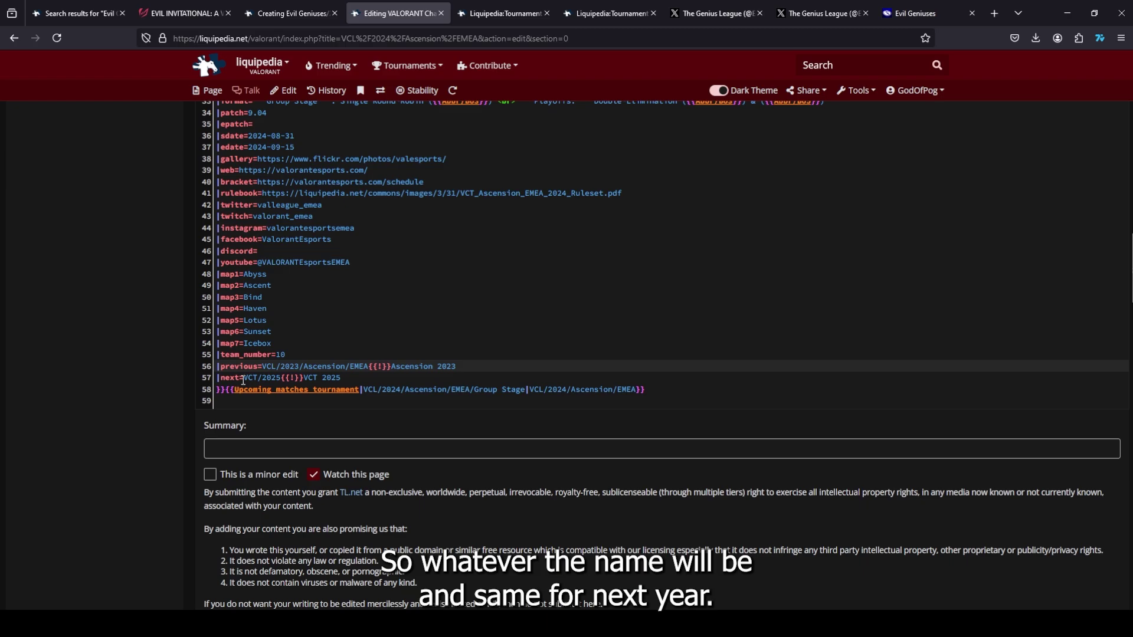
{"action": "left_click_drag", "start_coordinate": [243, 381], "coordinate": [344, 376]}
{"action": "left_click", "coordinate": [357, 376]}
{"action": "key", "text": "alt+Left"}
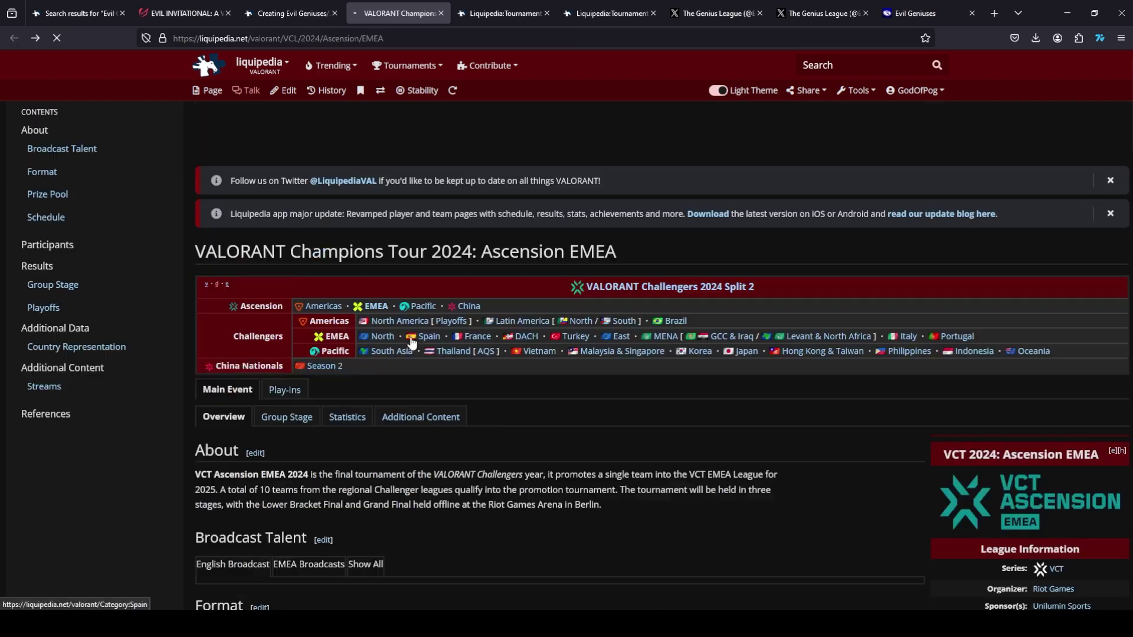
{"action": "left_click", "coordinate": [301, 13]}
{"action": "left_click", "coordinate": [440, 13]}
Delete the empty next and previous chronology lines from the infobox
{"action": "scroll", "coordinate": [136, 402], "scroll_direction": "up", "scroll_amount": 2}
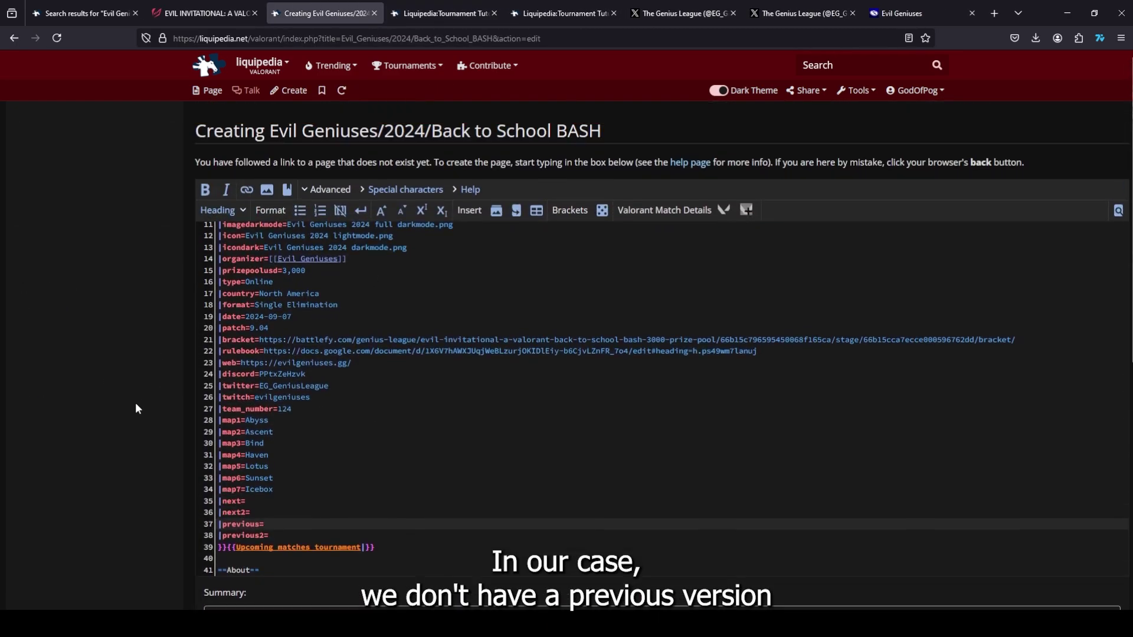
{"action": "scroll", "coordinate": [133, 402], "scroll_direction": "down", "scroll_amount": 1}
{"action": "left_click_drag", "start_coordinate": [265, 467], "coordinate": [200, 450]}
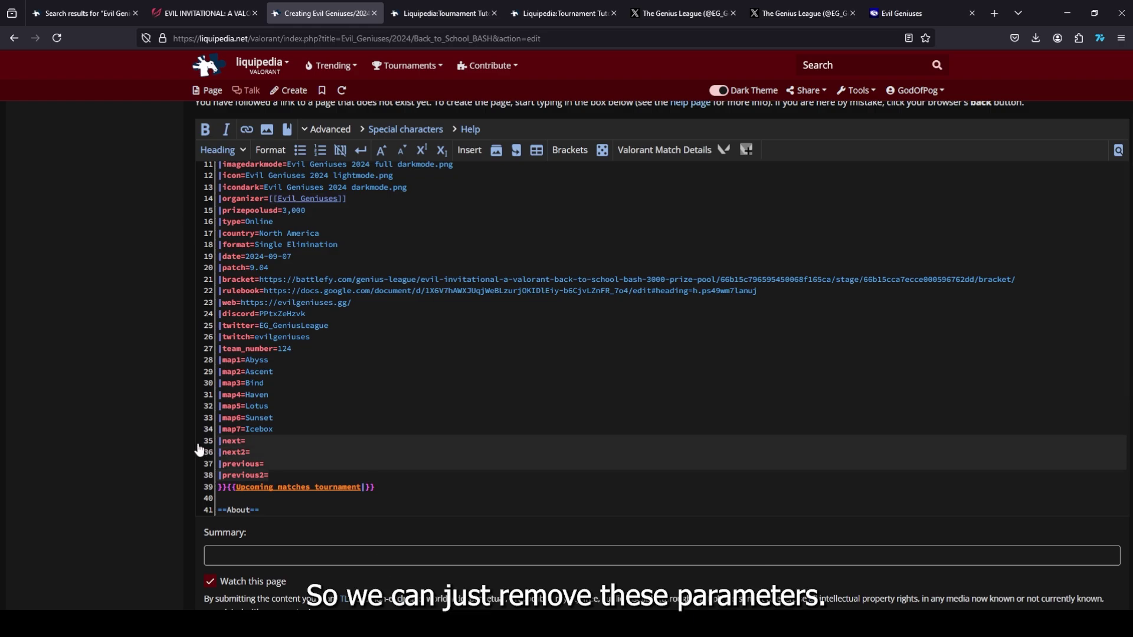
{"action": "key", "text": "BackSpace"}
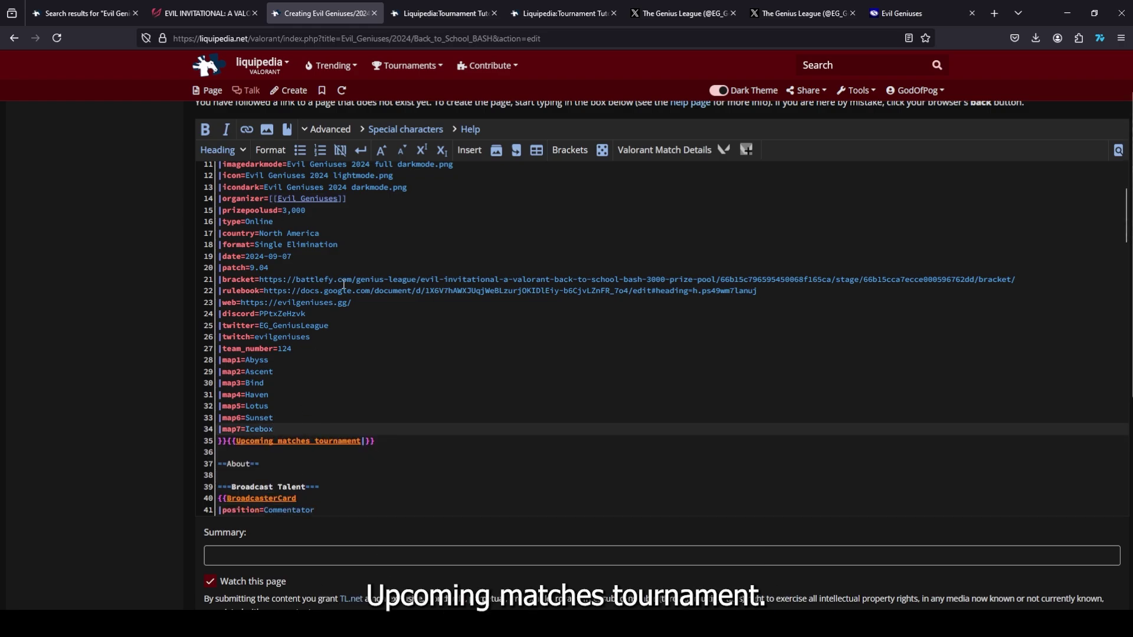
Paste Evil Geniuses/2024/Back to School BASH into the Upcoming matches tournament template
{"action": "scroll", "coordinate": [293, 221], "scroll_direction": "up", "scroll_amount": 5}
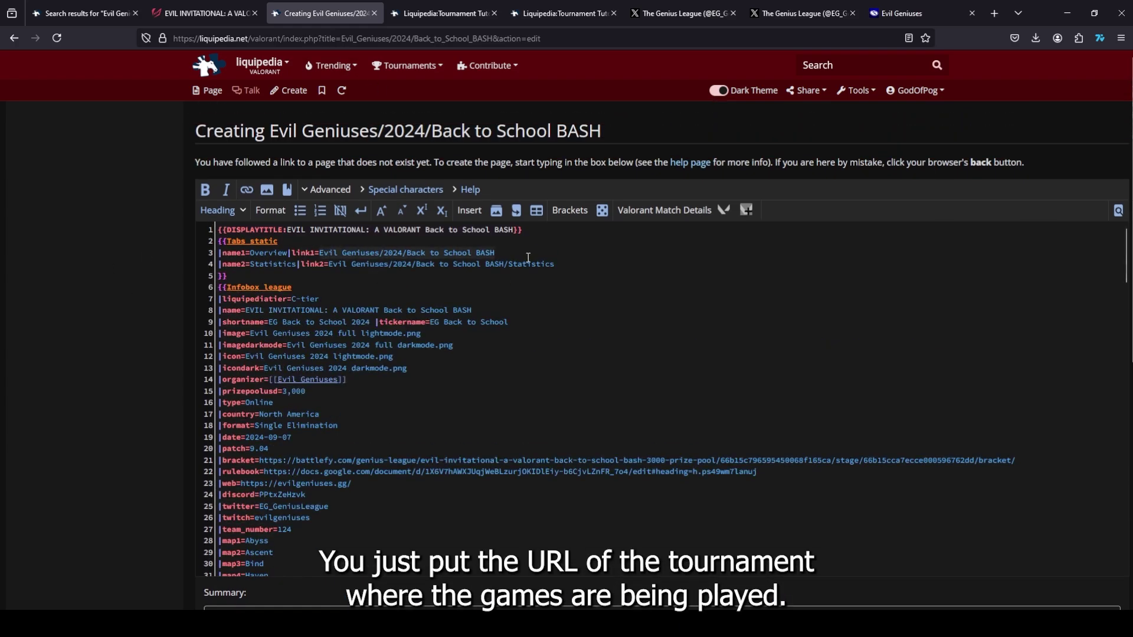
{"action": "scroll", "coordinate": [354, 296], "scroll_direction": "down", "scroll_amount": 5}
{"action": "left_click", "coordinate": [367, 320]}
{"action": "type", "text": "Evil Geniuses/2024/Back to School BASH"}
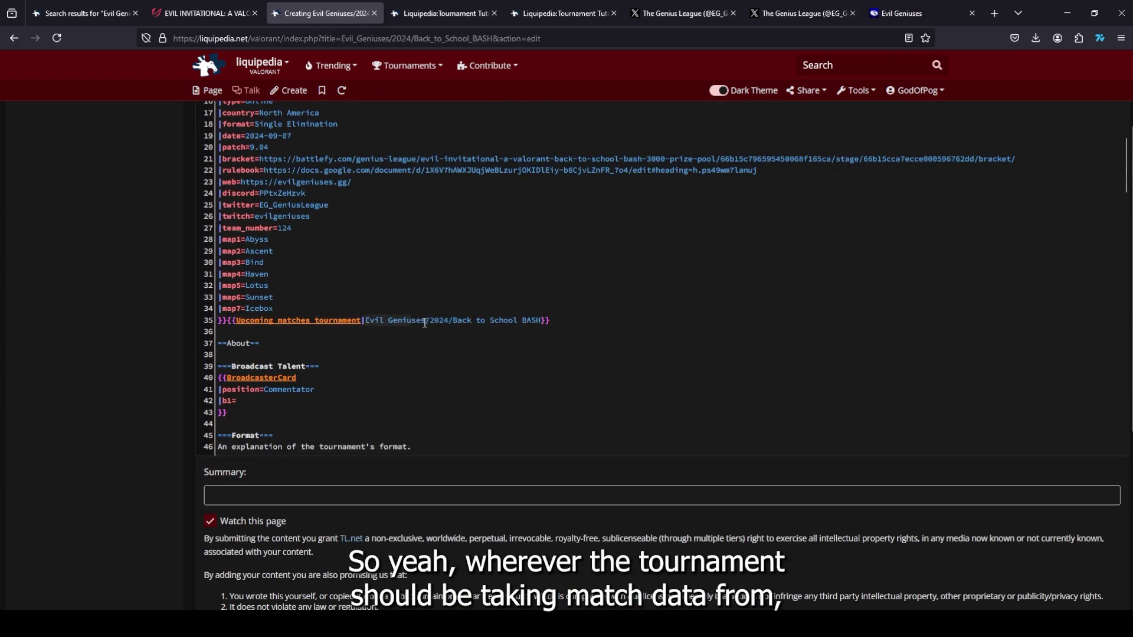
{"action": "left_click", "coordinate": [564, 323]}
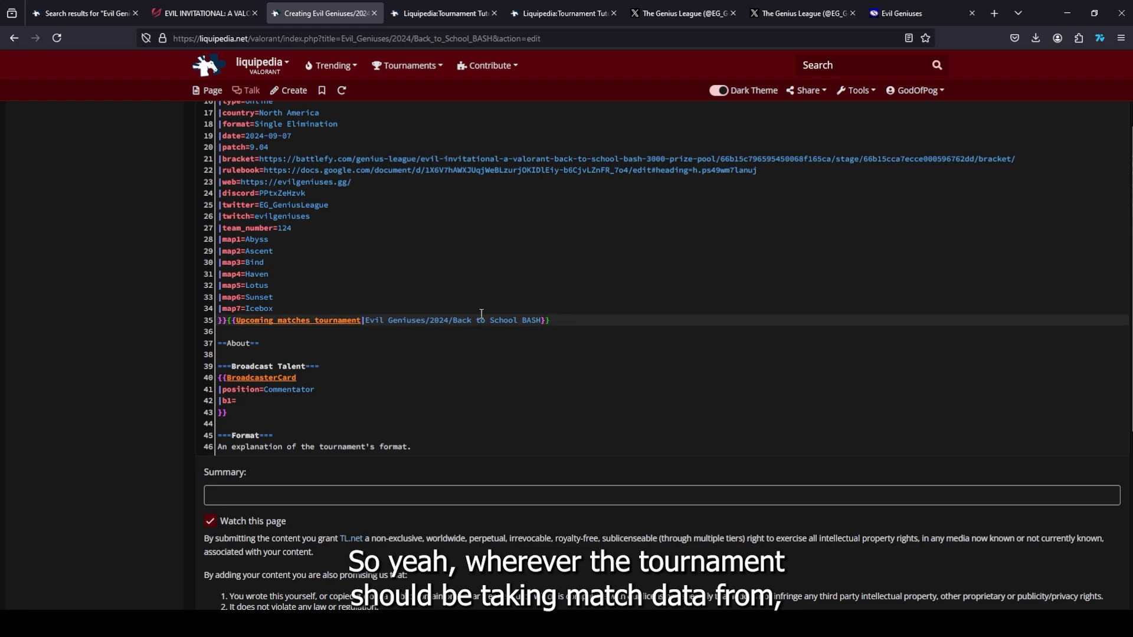
Add a blank line under the About heading
{"action": "scroll", "coordinate": [481, 314], "scroll_direction": "down", "scroll_amount": 3}
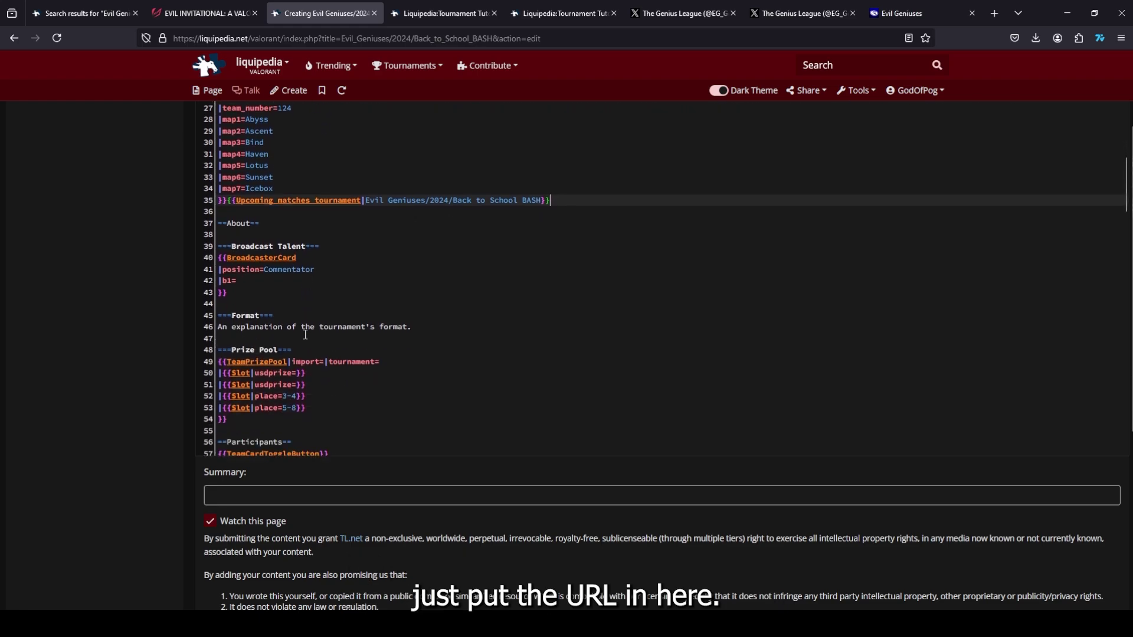
{"action": "left_click", "coordinate": [282, 225]}
{"action": "key", "text": "Return"}
{"action": "left_click", "coordinate": [205, 13]}
{"action": "scroll", "coordinate": [244, 257], "scroll_direction": "up", "scroll_amount": 5}
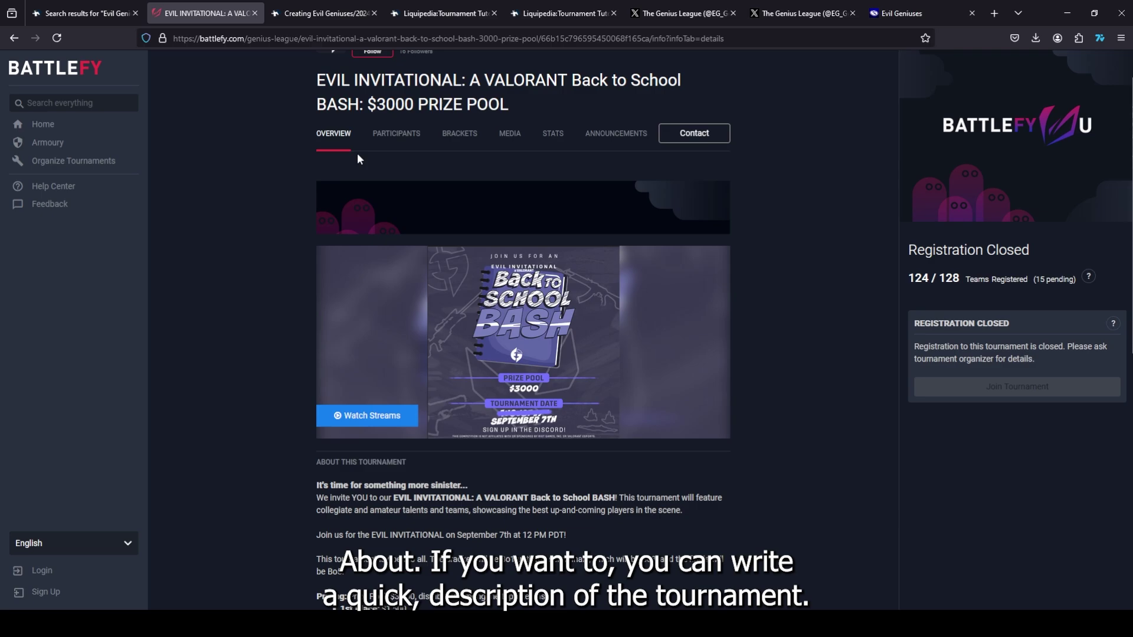
{"action": "scroll", "coordinate": [251, 358], "scroll_direction": "down", "scroll_amount": 3}
{"action": "left_click", "coordinate": [326, 12]}
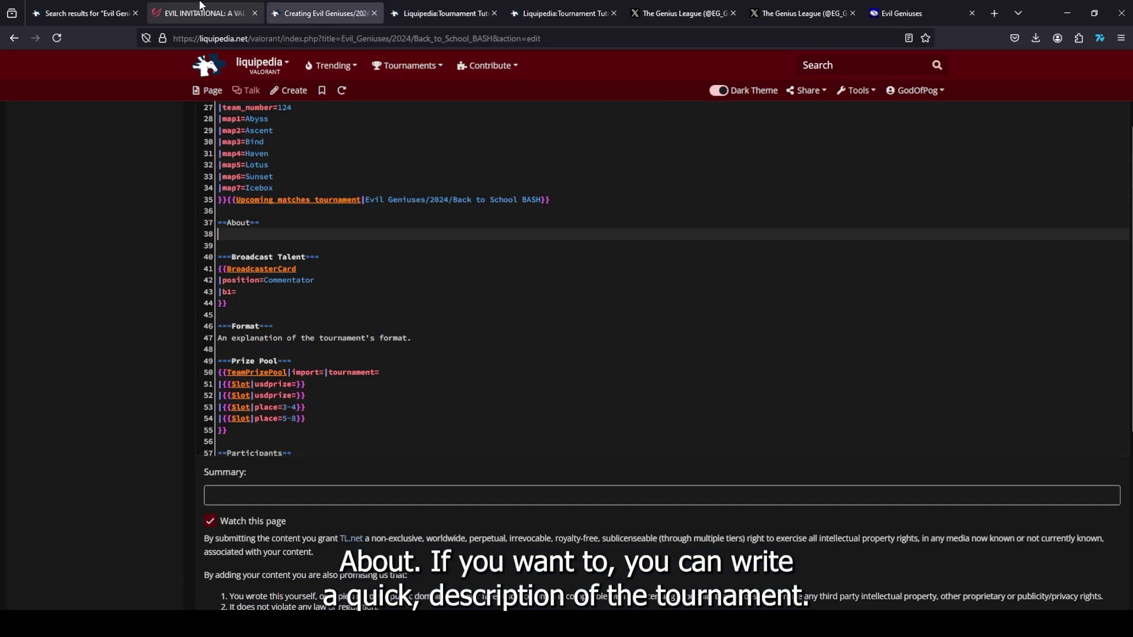
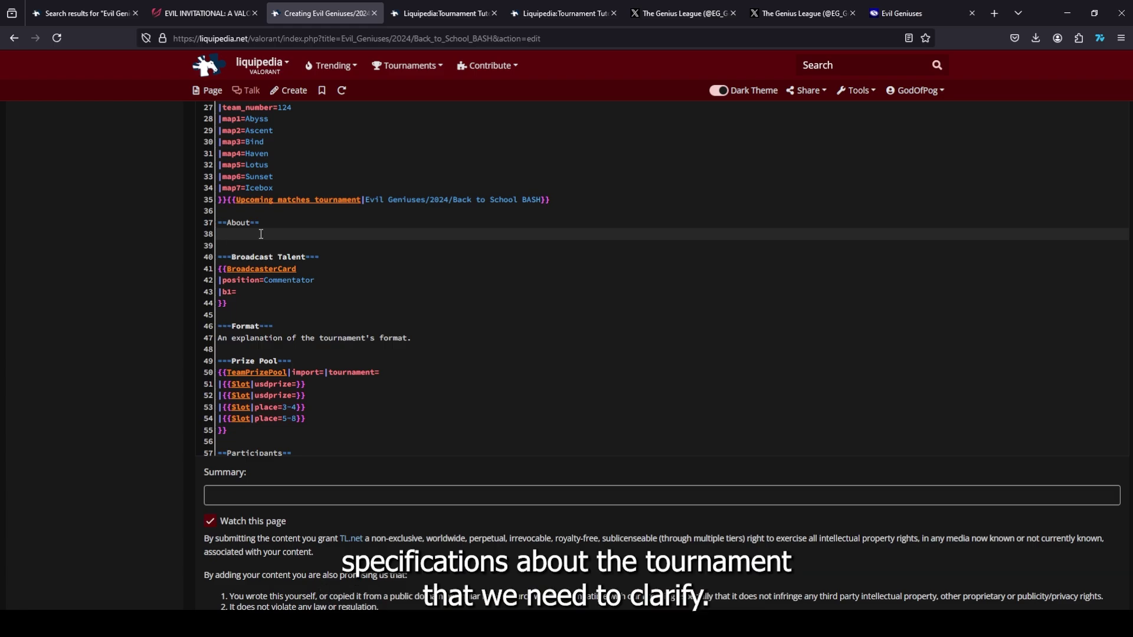
Delete the two empty lines after the ==About== heading
{"action": "key", "text": "Delete"}
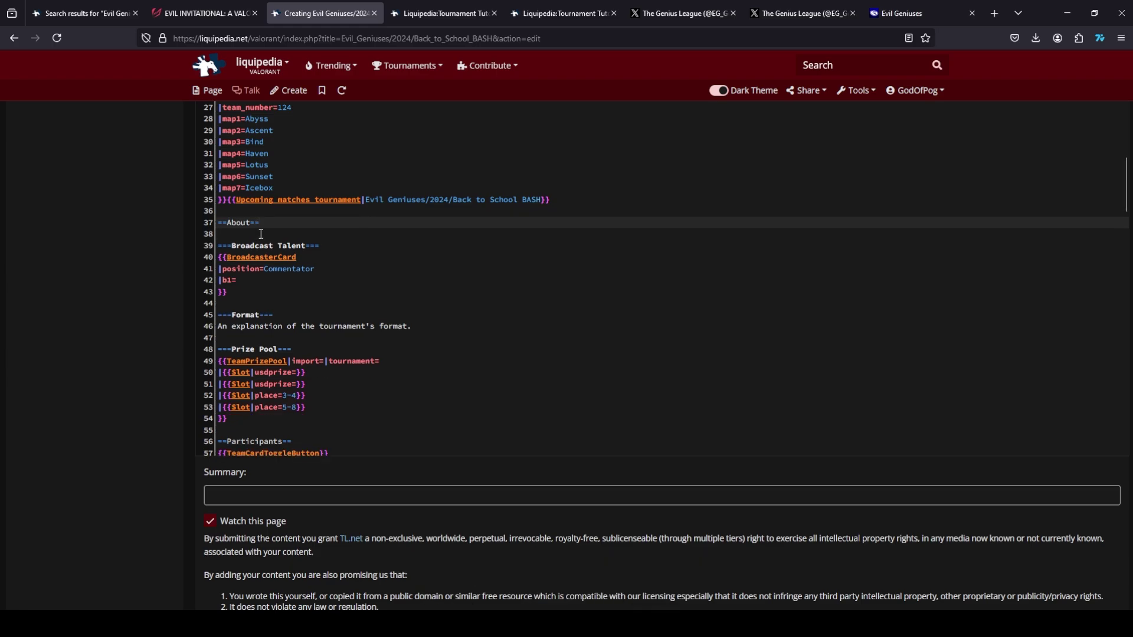
{"action": "key", "text": "BackSpace"}
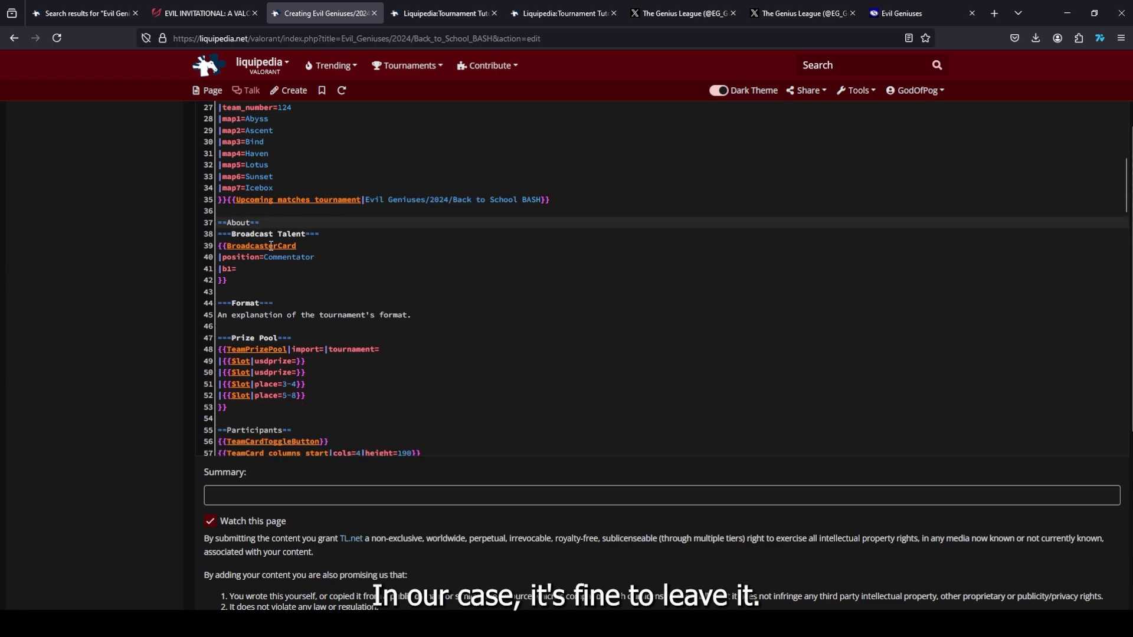
{"action": "left_click", "coordinate": [338, 236]}
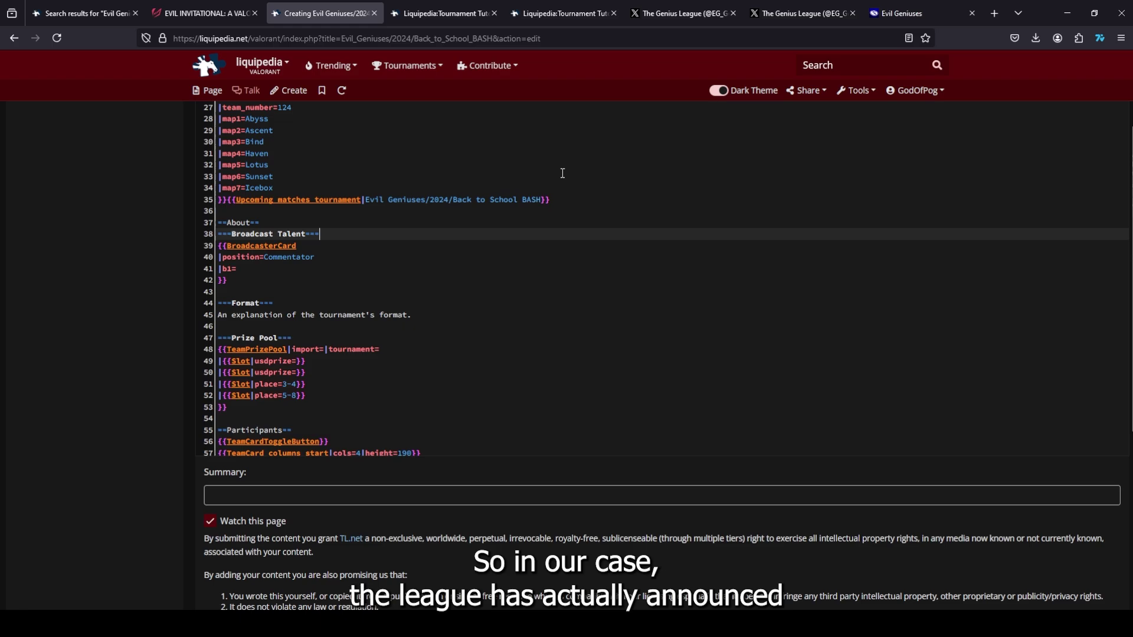
Check the league's broadcast talent post on X, then add a new line below Broadcast Talent
{"action": "left_click_drag", "start_coordinate": [679, 13], "coordinate": [450, 5]}
{"action": "left_click", "coordinate": [583, 266]}
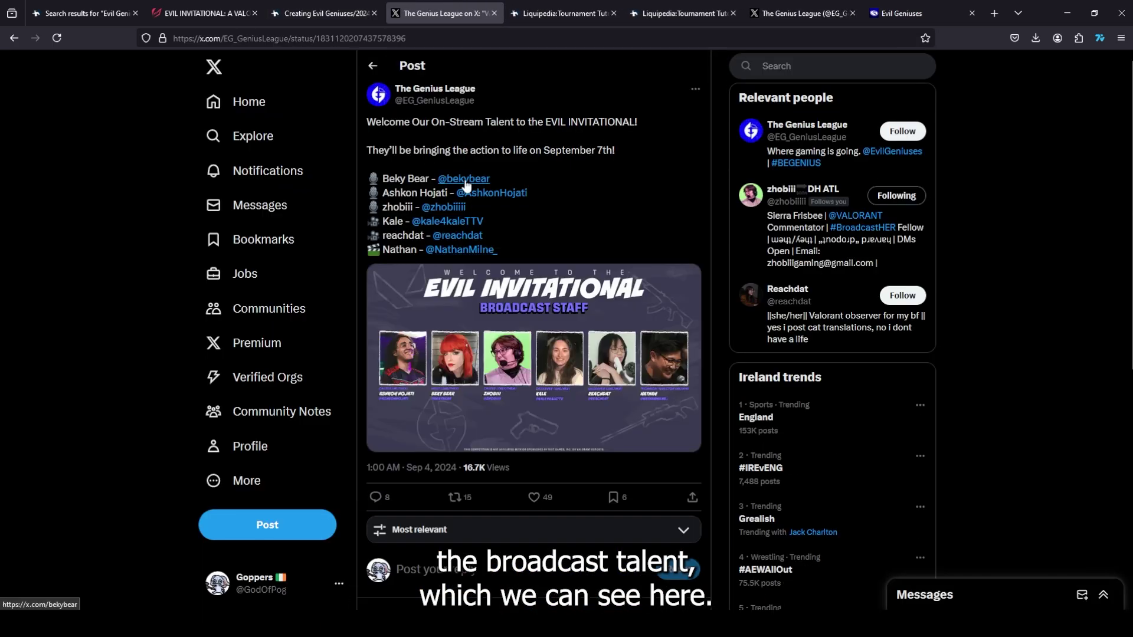
{"action": "left_click", "coordinate": [341, 4]}
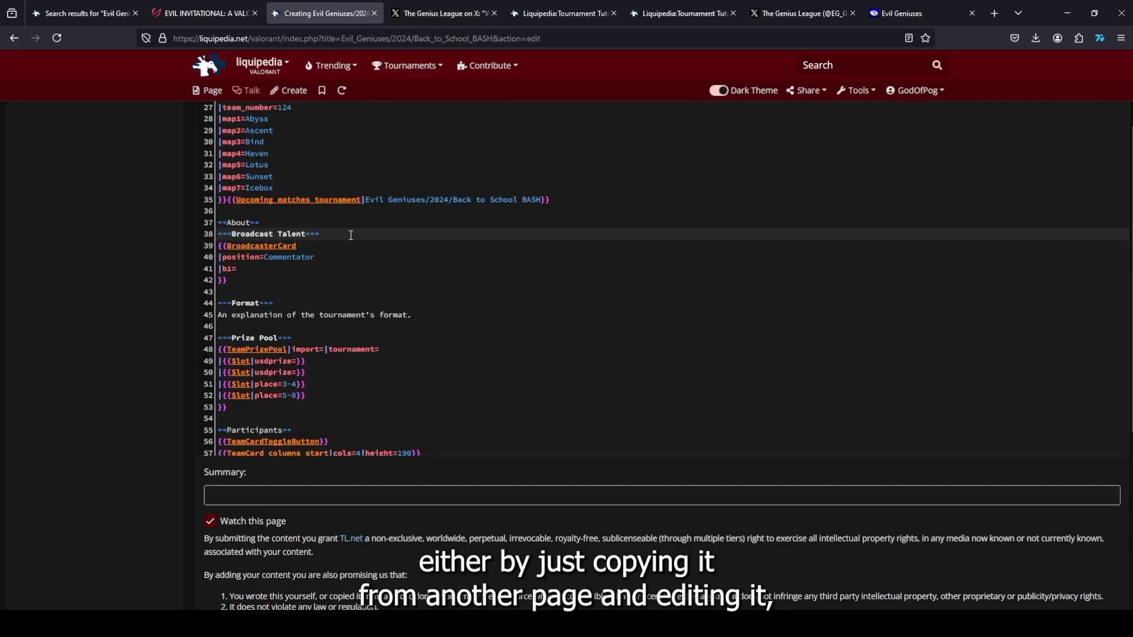
{"action": "key", "text": "ctrl+Tab"}
{"action": "key", "text": "ctrl+Tab"}
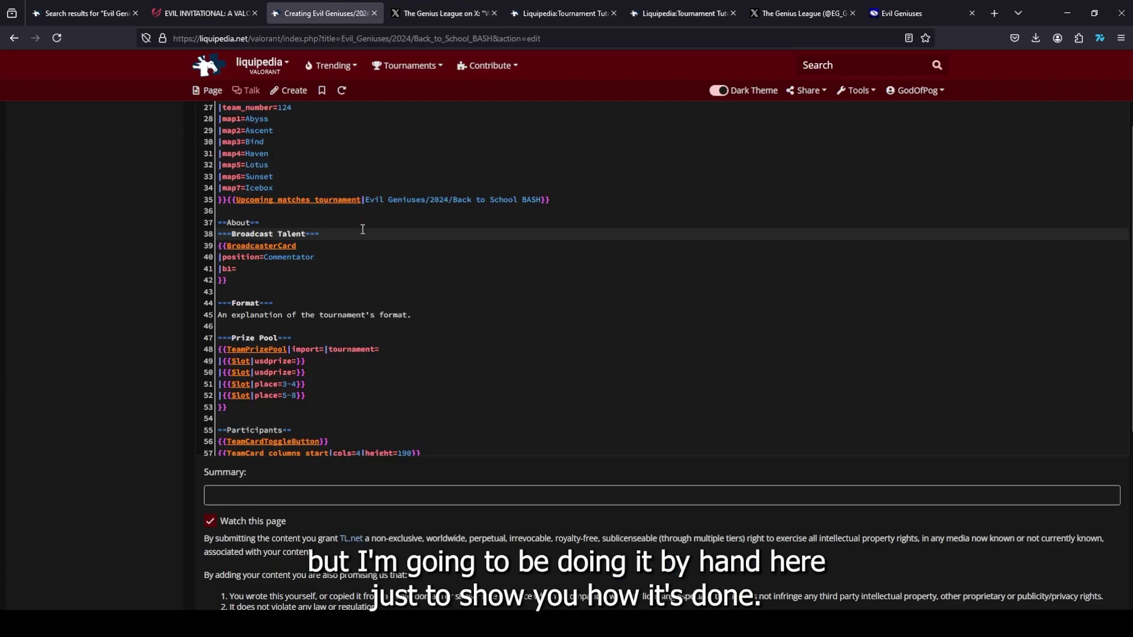
{"action": "key", "text": "Return"}
Insert {{Box|start|padding=2em}} above the BroadcasterCard template
{"action": "type", "text": "{Box|start"}
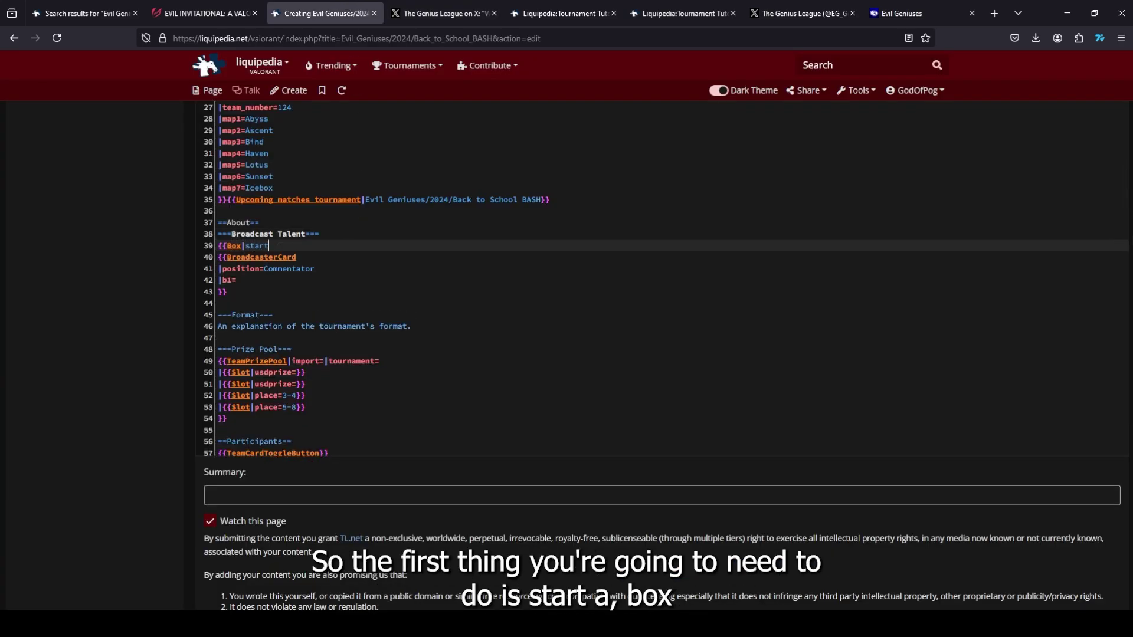
{"action": "type", "text": "|"}
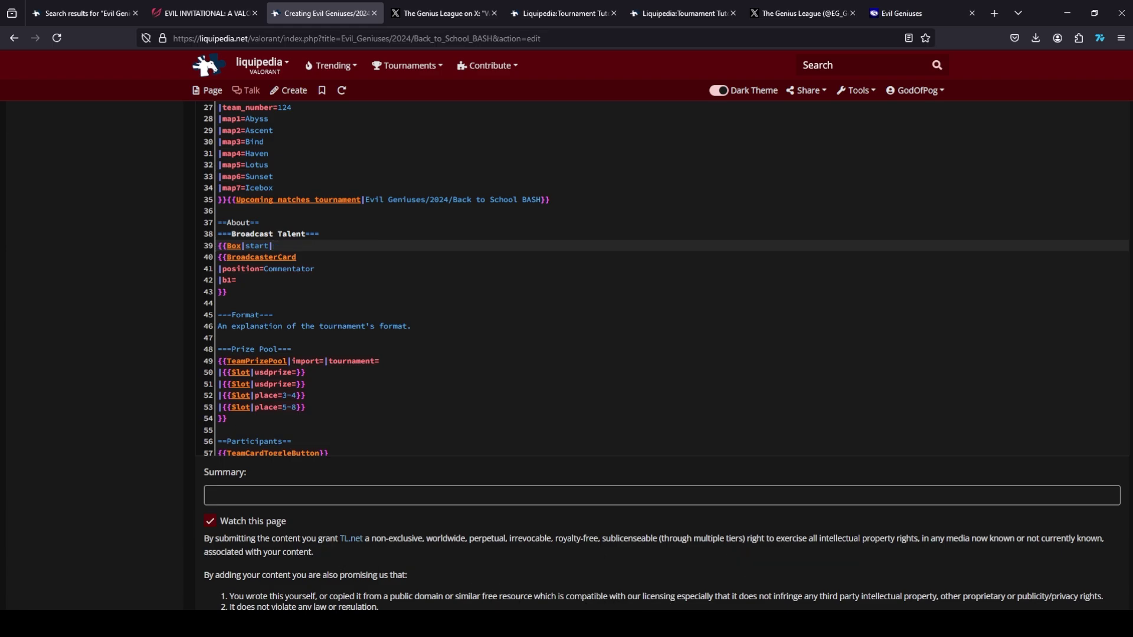
{"action": "type", "text": "padding=2em}}"}
{"action": "mouse_move", "coordinate": [228, 246]}
{"action": "left_mouse_down"}
{"action": "mouse_move", "coordinate": [250, 244]}
{"action": "mouse_move", "coordinate": [241, 246]}
{"action": "left_mouse_up"}
{"action": "left_click", "coordinate": [245, 247]}
{"action": "left_click", "coordinate": [252, 248]}
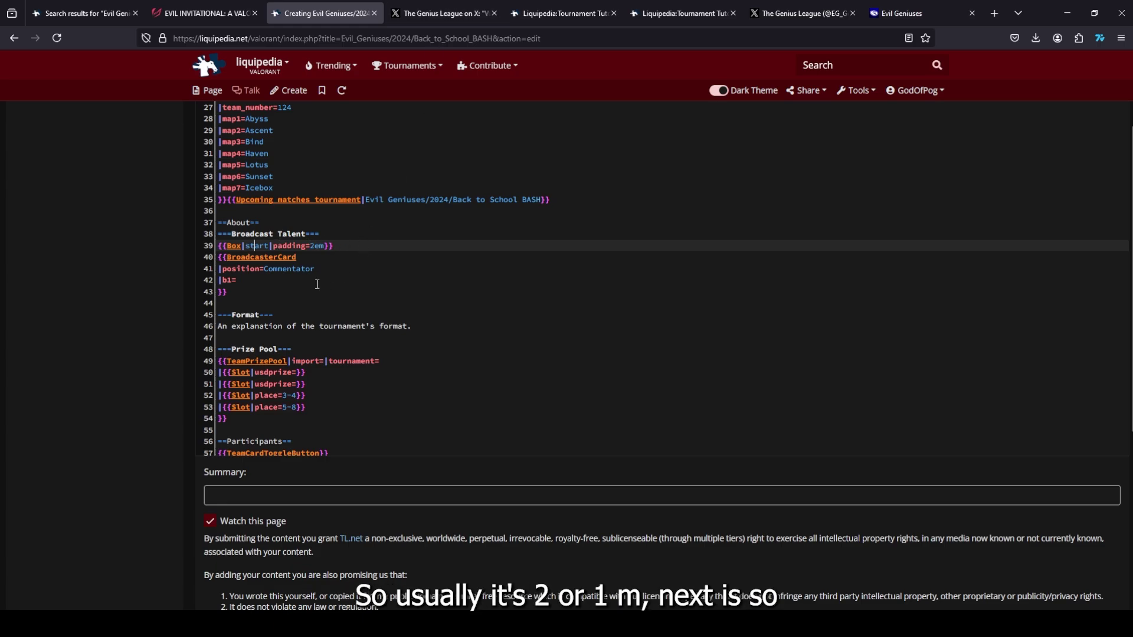
{"action": "left_click_drag", "start_coordinate": [309, 248], "coordinate": [321, 248]}
{"action": "left_click", "coordinate": [321, 247]}
Check how the VCT Ascension EMEA page labels its Hosts talent
{"action": "double_click", "coordinate": [289, 269]}
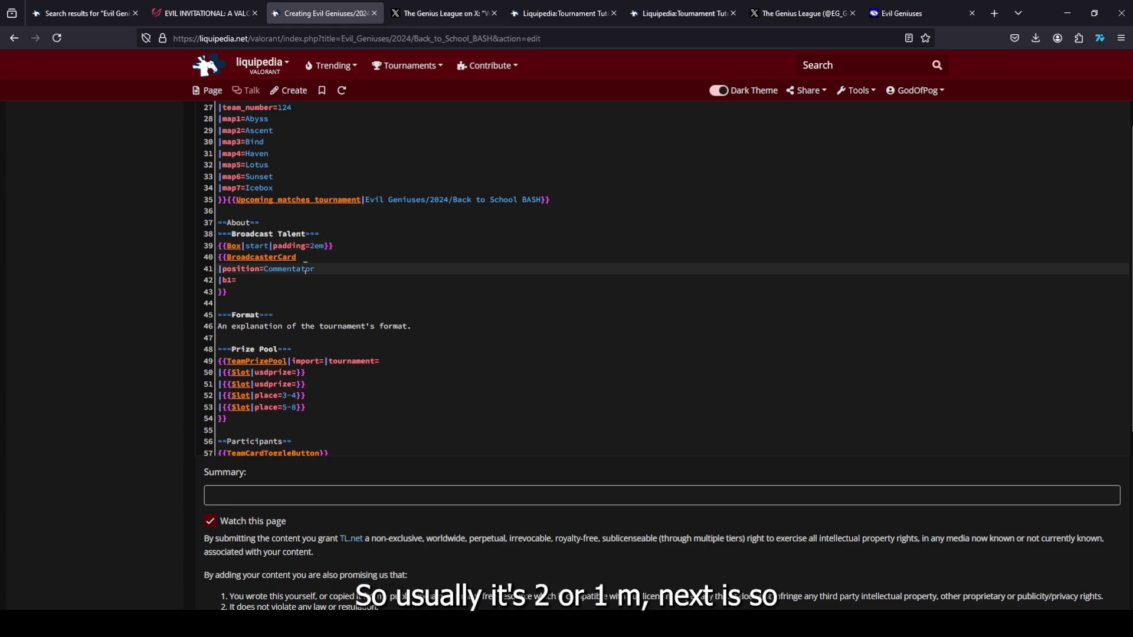
{"action": "left_click", "coordinate": [338, 75]}
{"action": "left_click", "coordinate": [360, 92]}
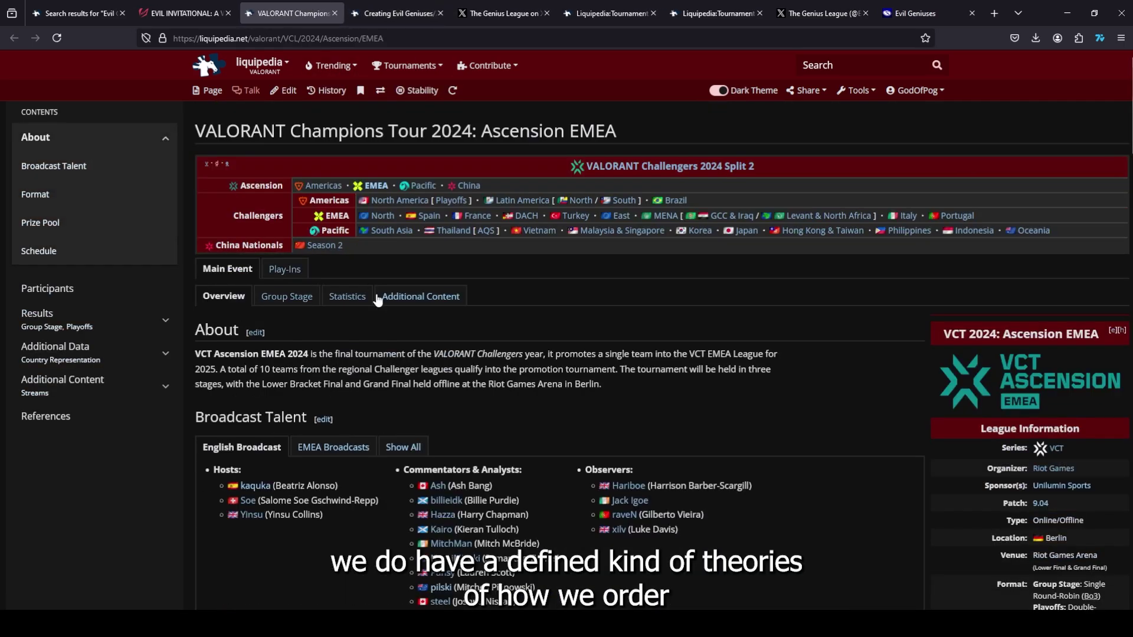
{"action": "key", "text": "ctrl+Tab"}
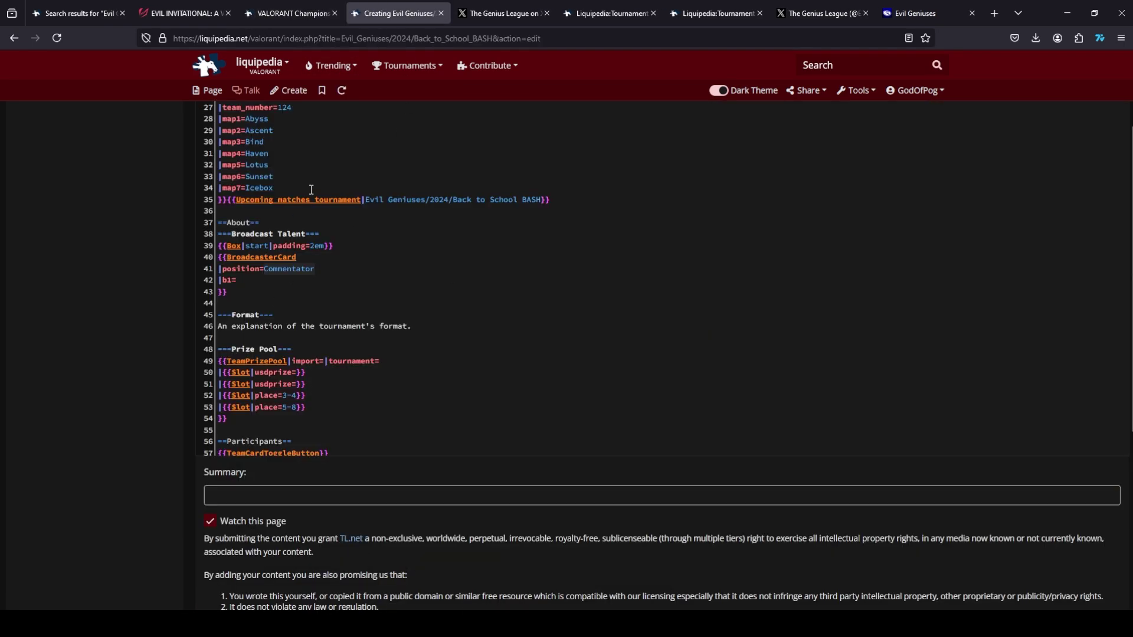
{"action": "key", "text": "ctrl+shift+Tab"}
{"action": "double_click", "coordinate": [234, 228]}
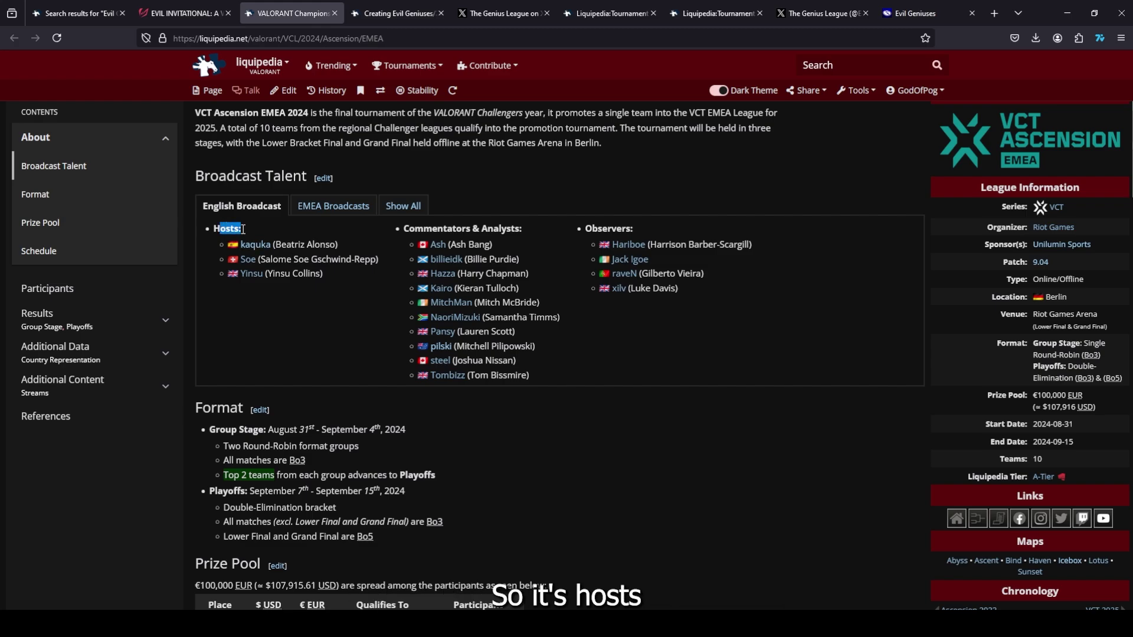
{"action": "left_click", "coordinate": [580, 216]}
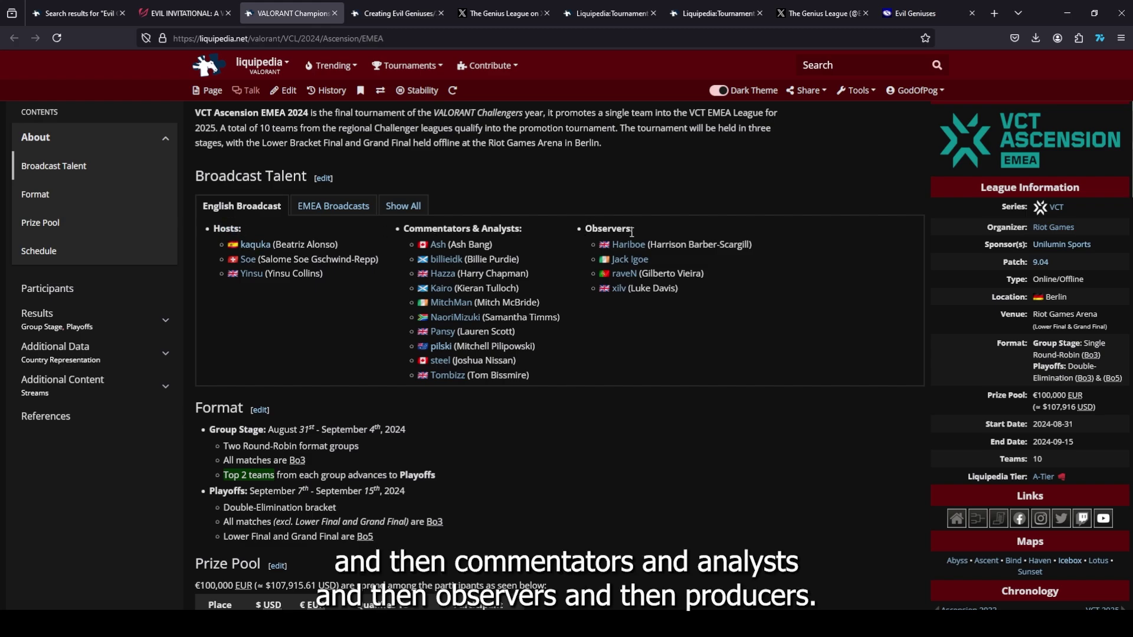
Change the card's position from Commentator to Host, checking the post's staff image
{"action": "key", "text": "ctrl+Tab"}
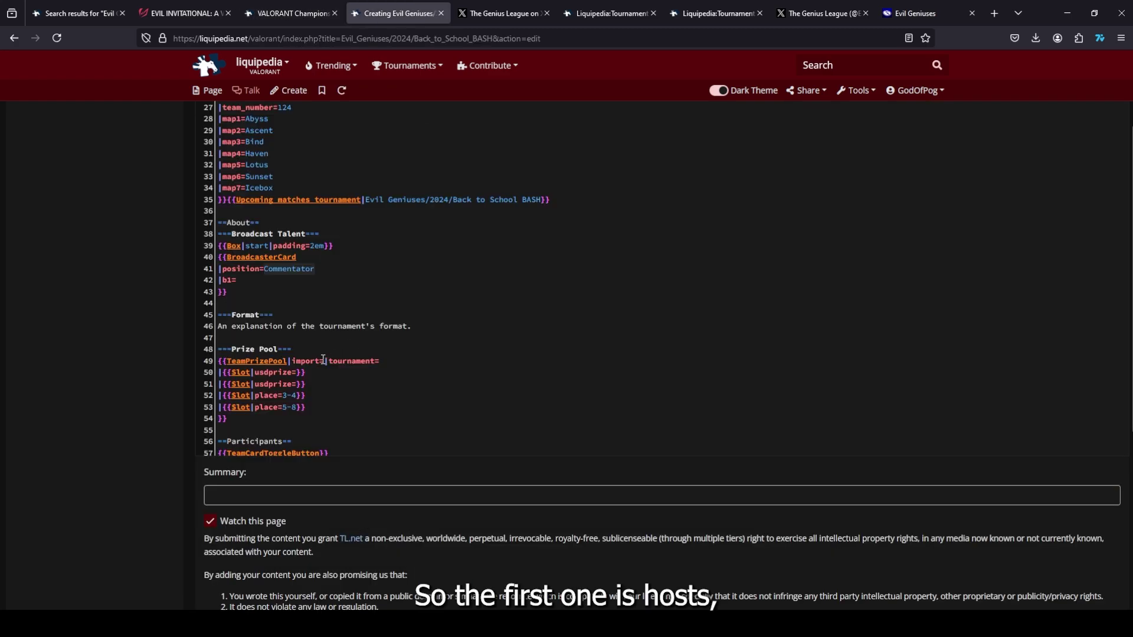
{"action": "left_click", "coordinate": [310, 271]}
{"action": "double_click", "coordinate": [310, 271]}
{"action": "type", "text": "Ho"}
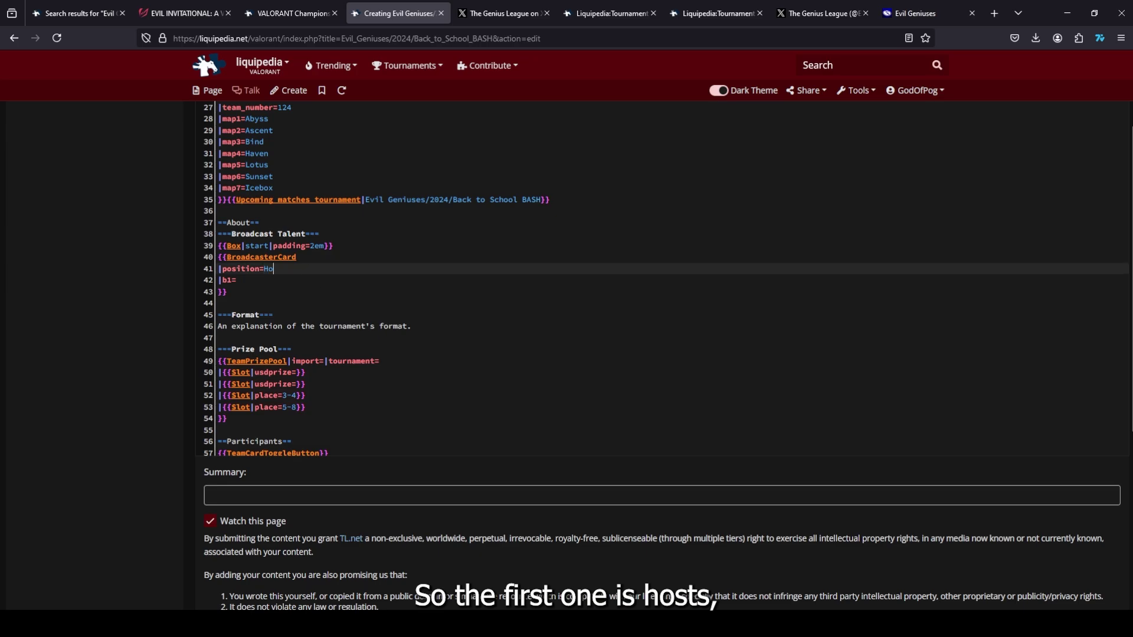
{"action": "key", "text": "ctrl+shift+Tab"}
{"action": "key", "text": "ctrl+Tab"}
{"action": "key", "text": "ctrl+Tab"}
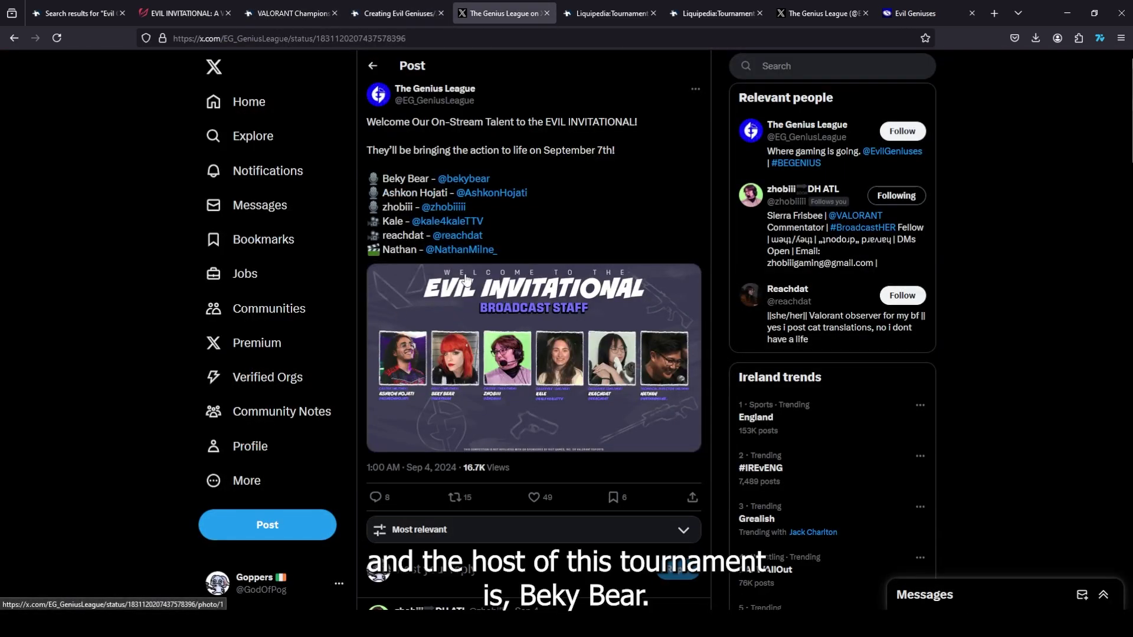
{"action": "left_click", "coordinate": [505, 365]}
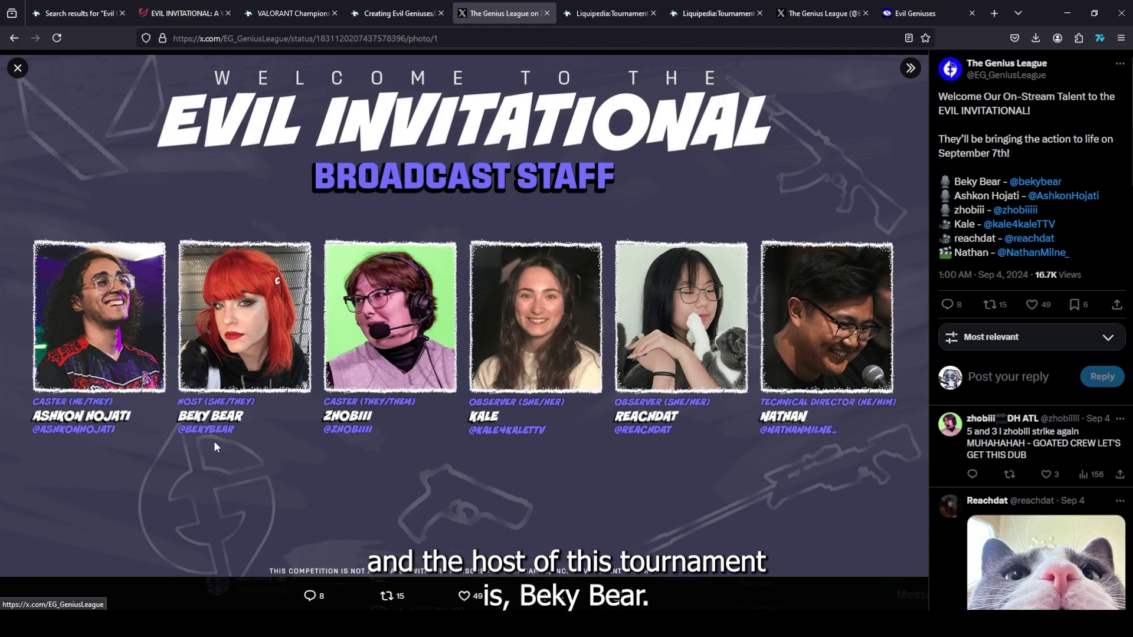
{"action": "key", "text": "Escape"}
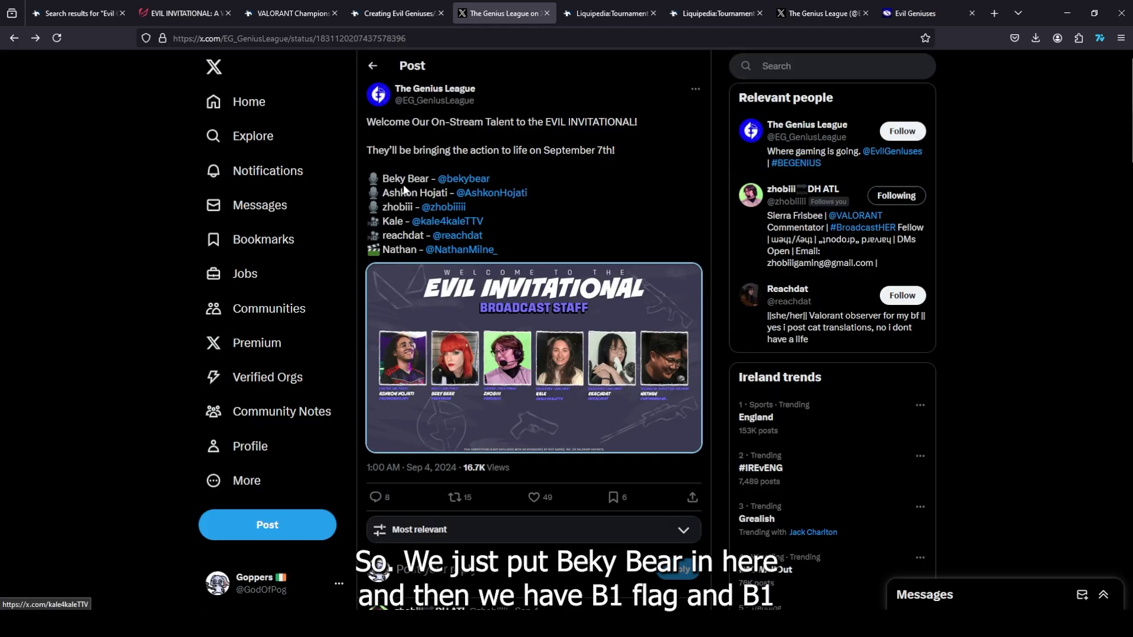
{"action": "key", "text": "ctrl+shift+Tab"}
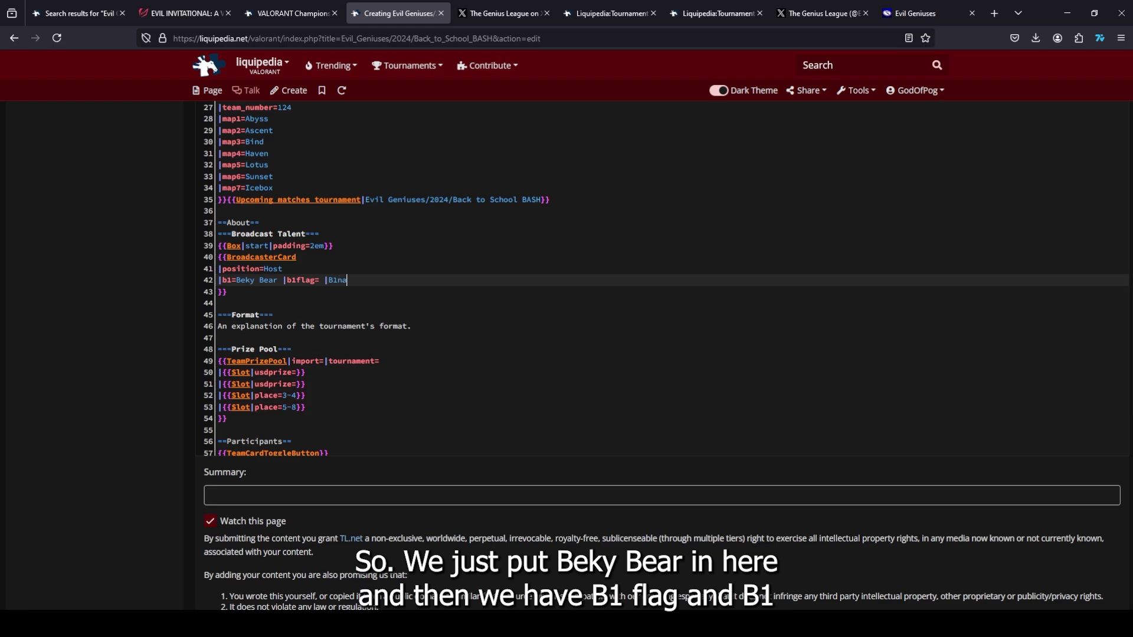
Add an empty |b1name= parameter to the host entry and start a line after the card
{"action": "key", "text": "BackSpace"}
{"action": "key", "text": "BackSpace"}
{"action": "type", "text": "banme"}
{"action": "key", "text": "BackSpace"}
{"action": "key", "text": "BackSpace"}
{"action": "key", "text": "BackSpace"}
{"action": "key", "text": "BackSpace"}
{"action": "type", "text": "n"}
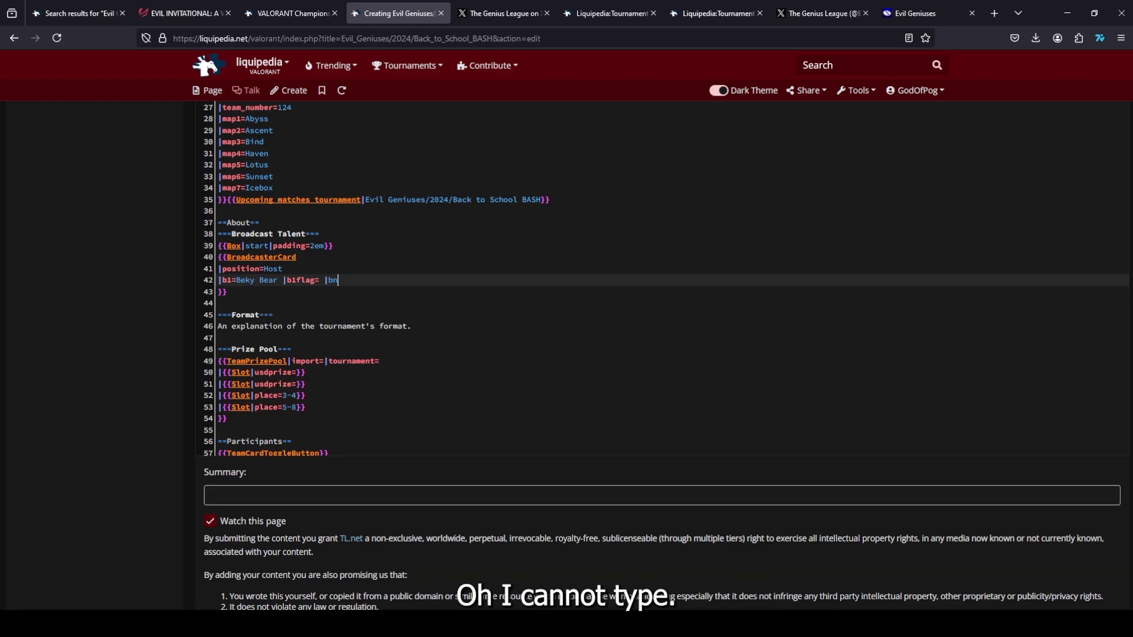
{"action": "type", "text": "am"}
{"action": "key", "text": "BackSpace"}
{"action": "key", "text": "BackSpace"}
{"action": "key", "text": "BackSpace"}
{"action": "type", "text": "1name="}
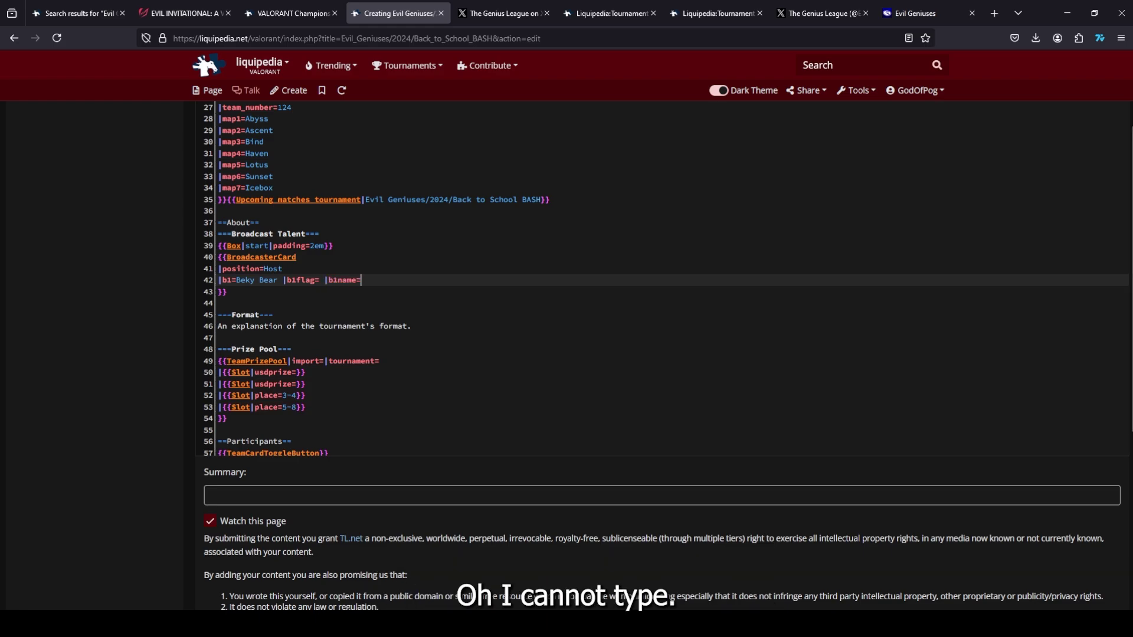
{"action": "left_click", "coordinate": [289, 287]}
{"action": "left_click", "coordinate": [477, 11]}
{"action": "left_click", "coordinate": [401, 307]}
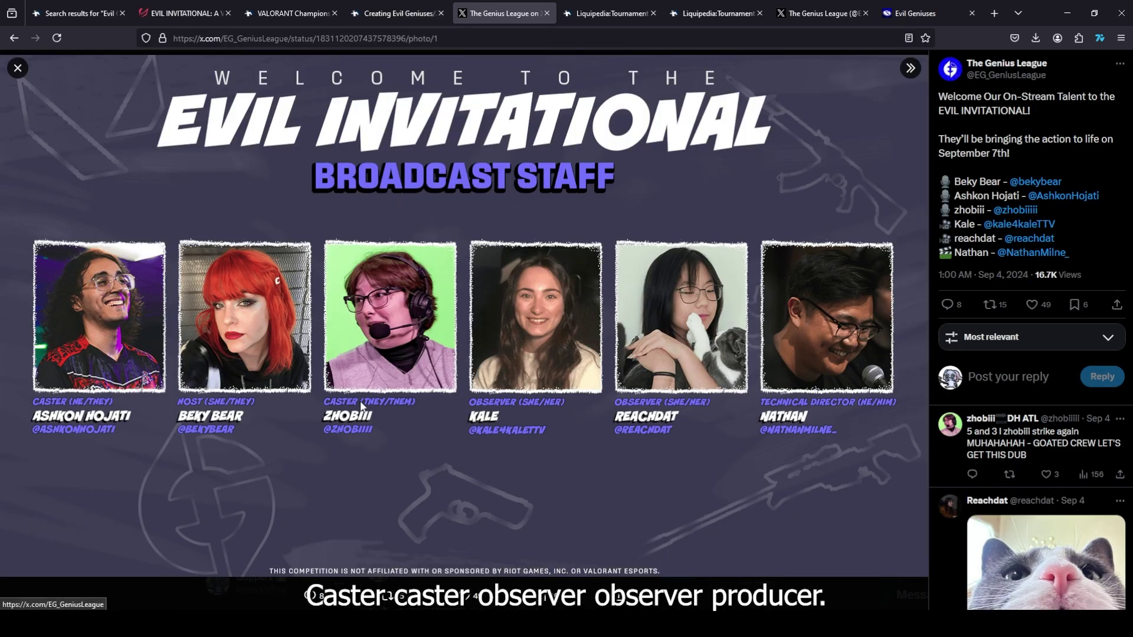
{"action": "key", "text": "Escape"}
{"action": "left_click", "coordinate": [398, 13]}
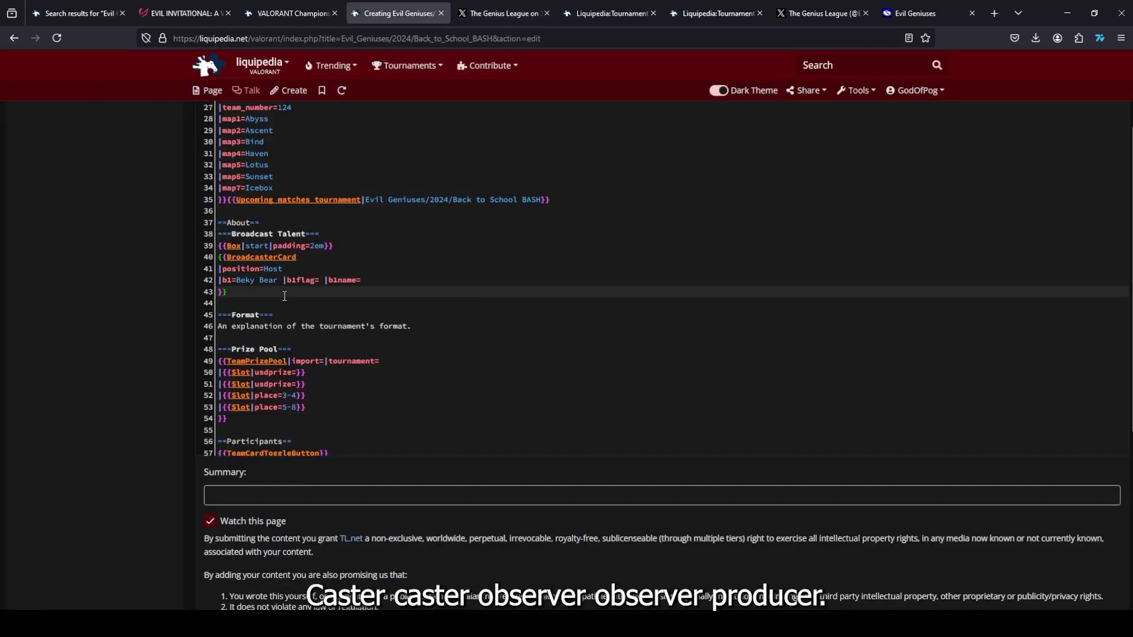
{"action": "key", "text": "Return"}
Add {{box|break|padding=2em}} and paste a copy of the card with position Commentator
{"action": "type", "text": "{{"}
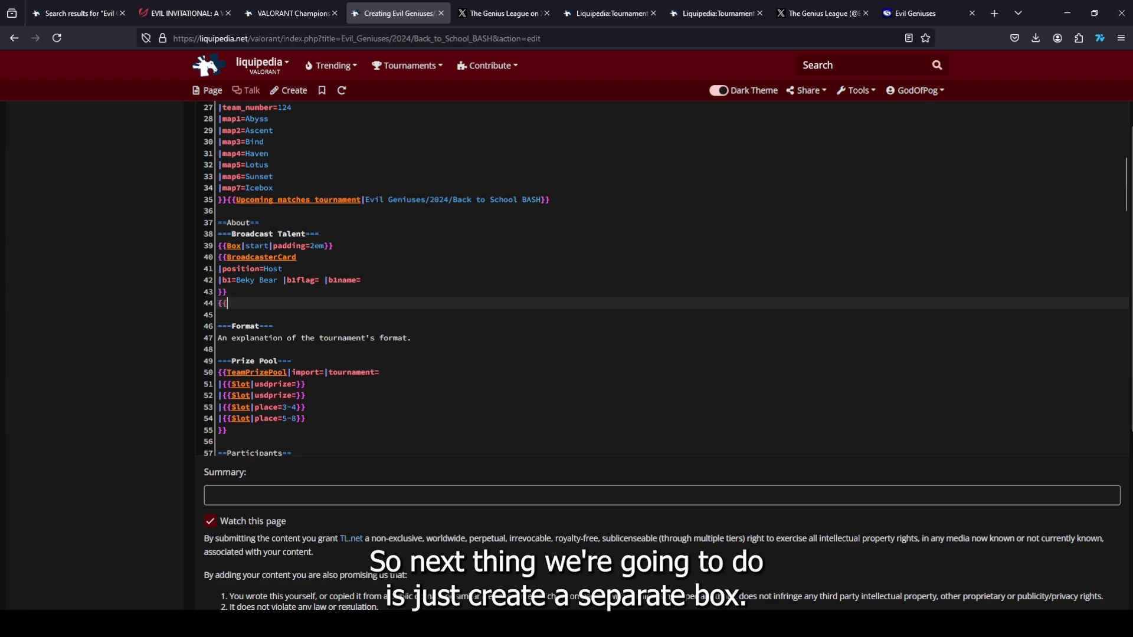
{"action": "type", "text": "box|break|padding="}
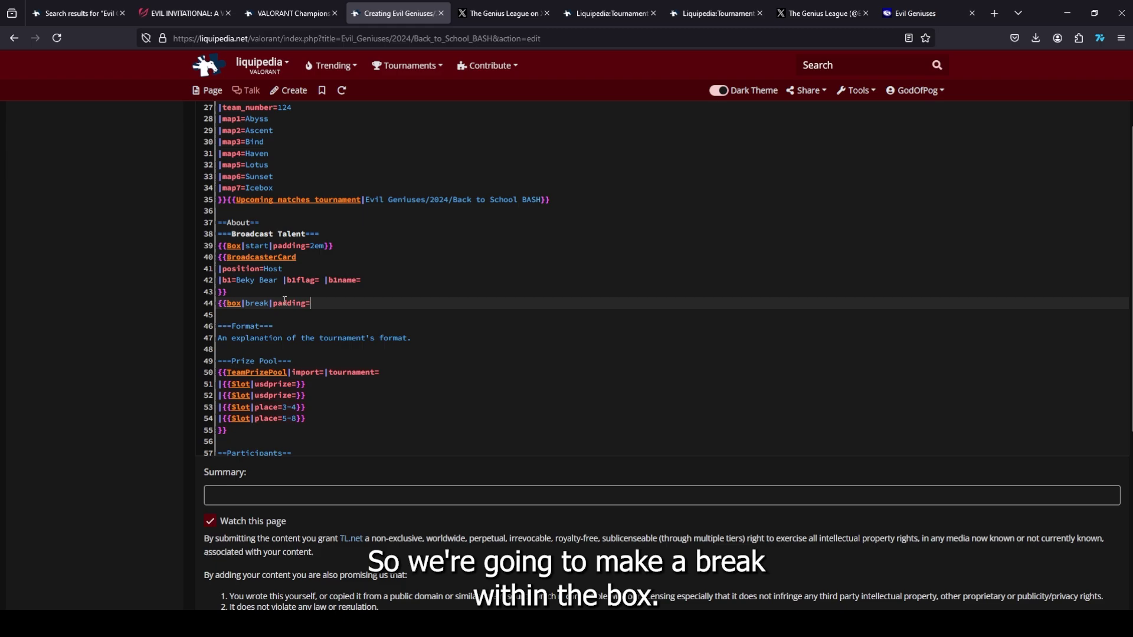
{"action": "type", "text": "2em}}"}
{"action": "key", "text": "Return"}
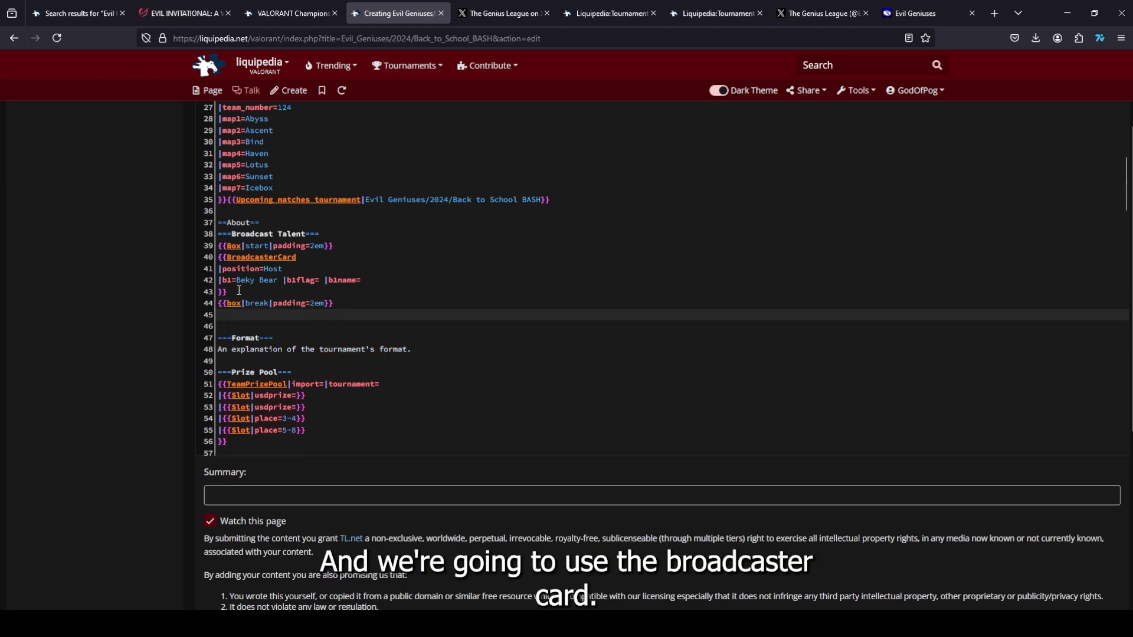
{"action": "left_click_drag", "start_coordinate": [221, 260], "coordinate": [218, 303]}
{"action": "key", "text": "ctrl+c"}
{"action": "left_click", "coordinate": [247, 316]}
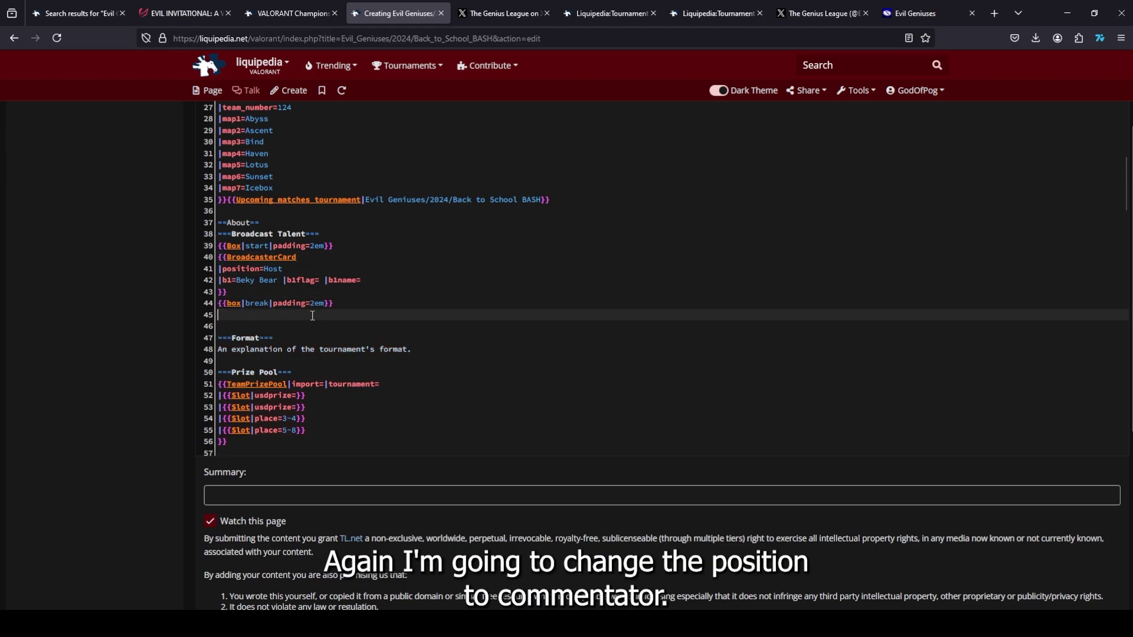
{"action": "key", "text": "ctrl+v"}
{"action": "double_click", "coordinate": [273, 326]}
{"action": "type", "text": "Co"}
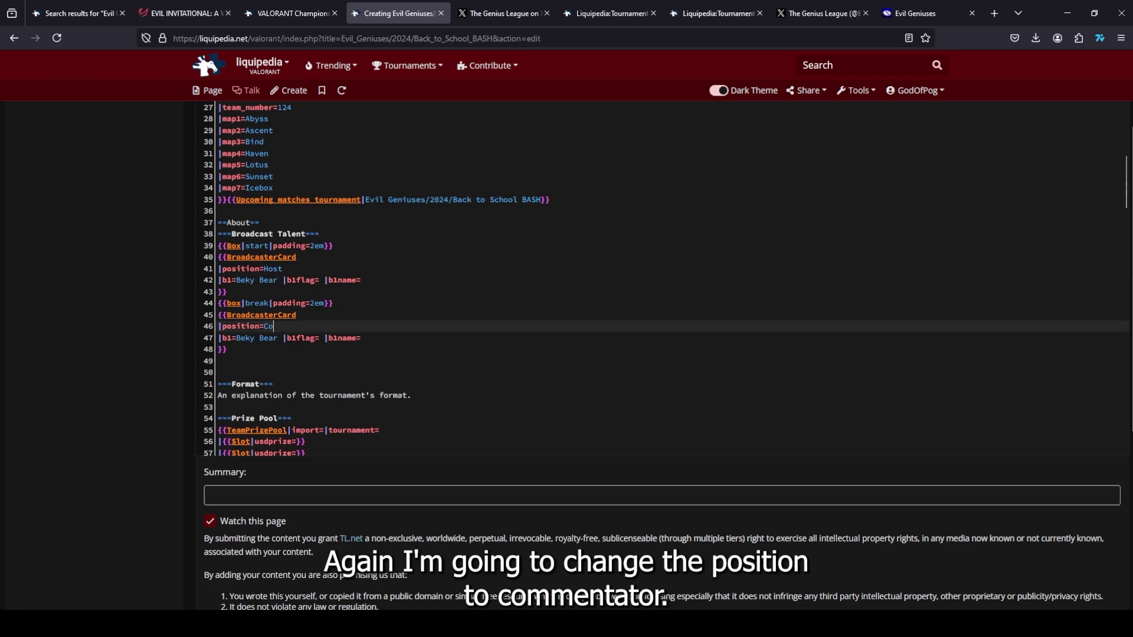
Add the second commentator from the post as |b2= with empty b2flag and b2name fields
{"action": "left_click", "coordinate": [485, 13]}
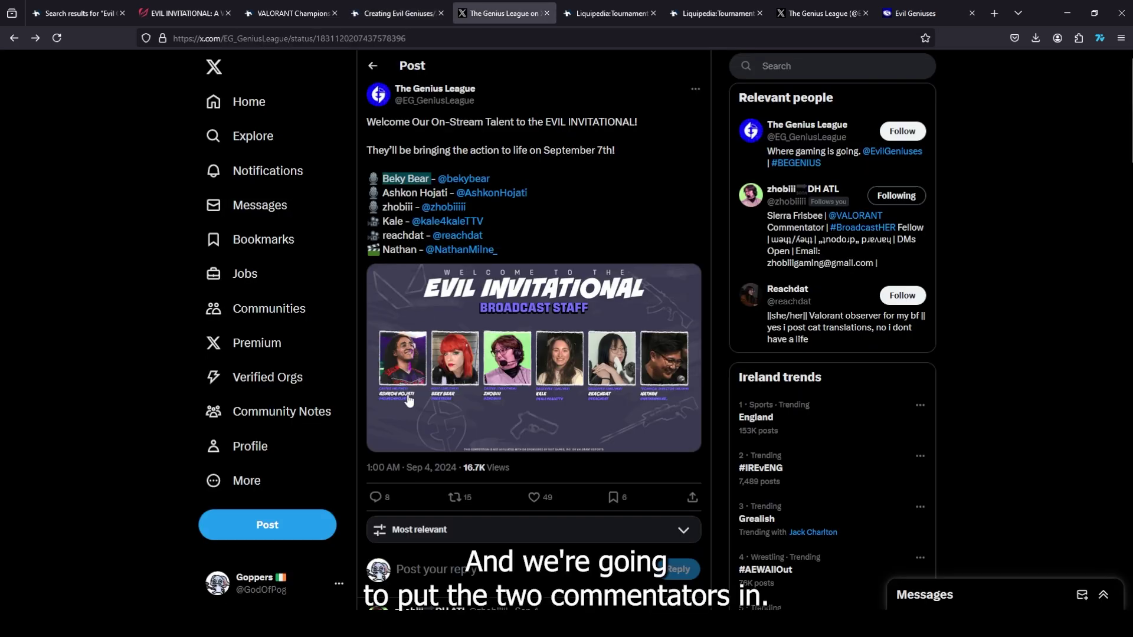
{"action": "left_click", "coordinate": [401, 354]}
{"action": "key", "text": "Escape"}
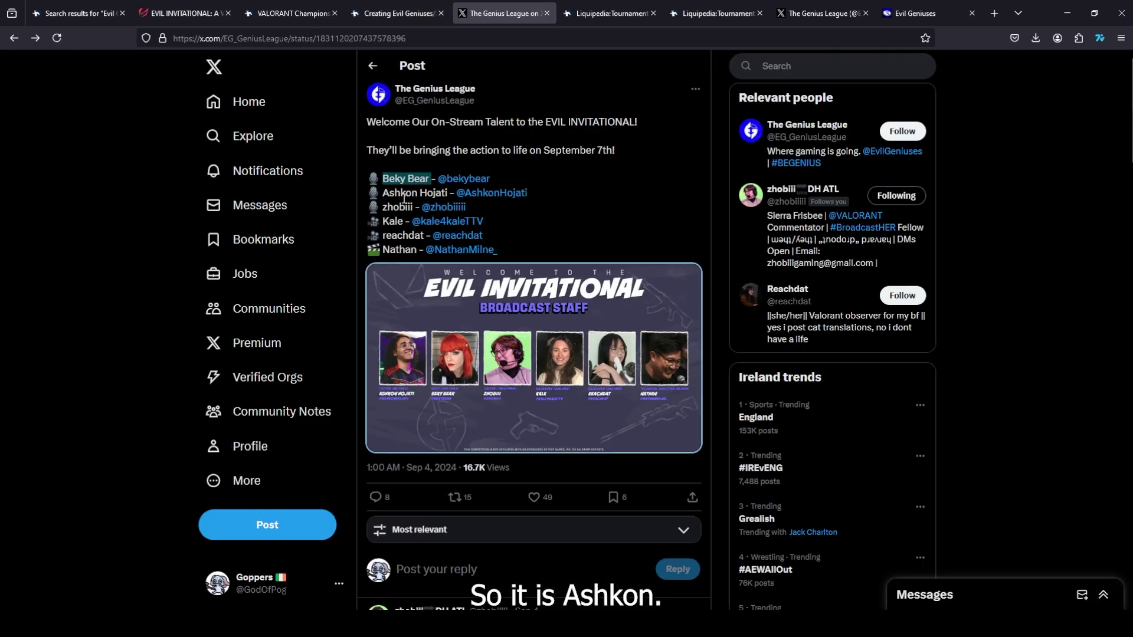
{"action": "left_click_drag", "start_coordinate": [383, 193], "coordinate": [446, 192]}
{"action": "left_click", "coordinate": [399, 13]}
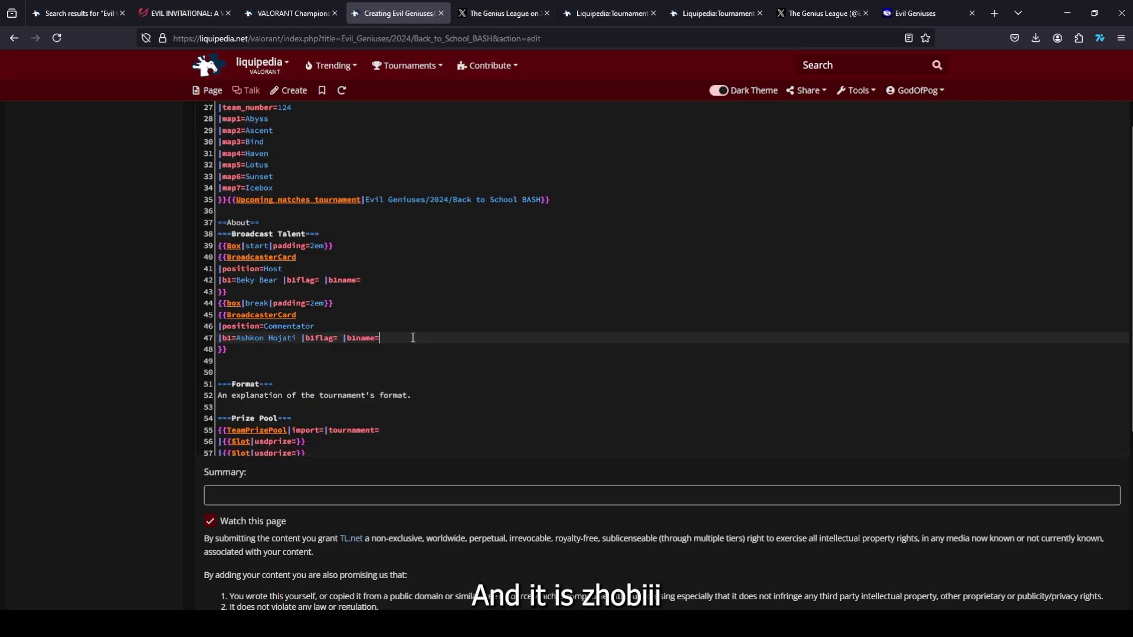
{"action": "key", "text": "Return"}
{"action": "type", "text": "|b2="}
{"action": "left_click", "coordinate": [504, 13]}
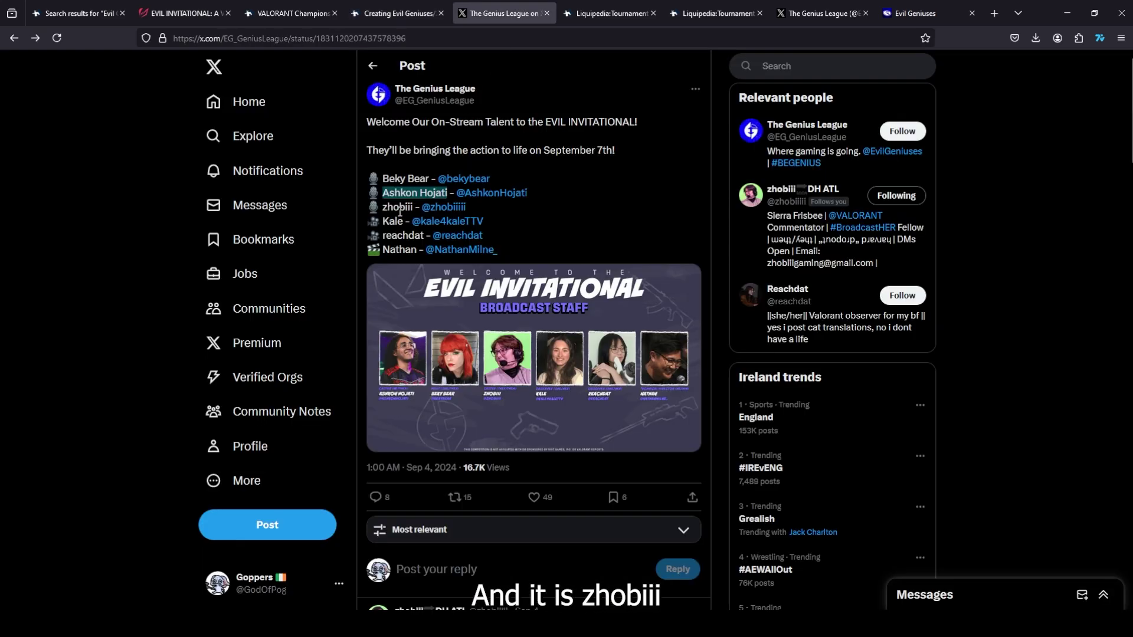
{"action": "left_click", "coordinate": [399, 13]}
{"action": "type", "text": "zhobiii |b2flag= |b2name="}
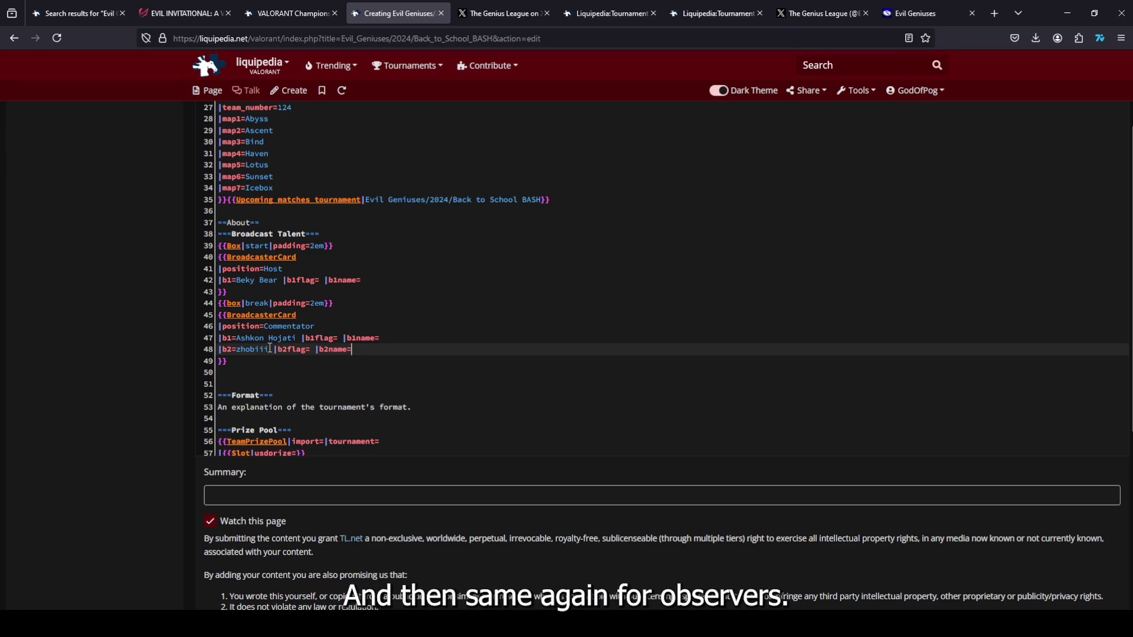
Select the commentator card block and recheck roles on the enlarged staff graphic
{"action": "left_click_drag", "start_coordinate": [241, 376], "coordinate": [203, 304]}
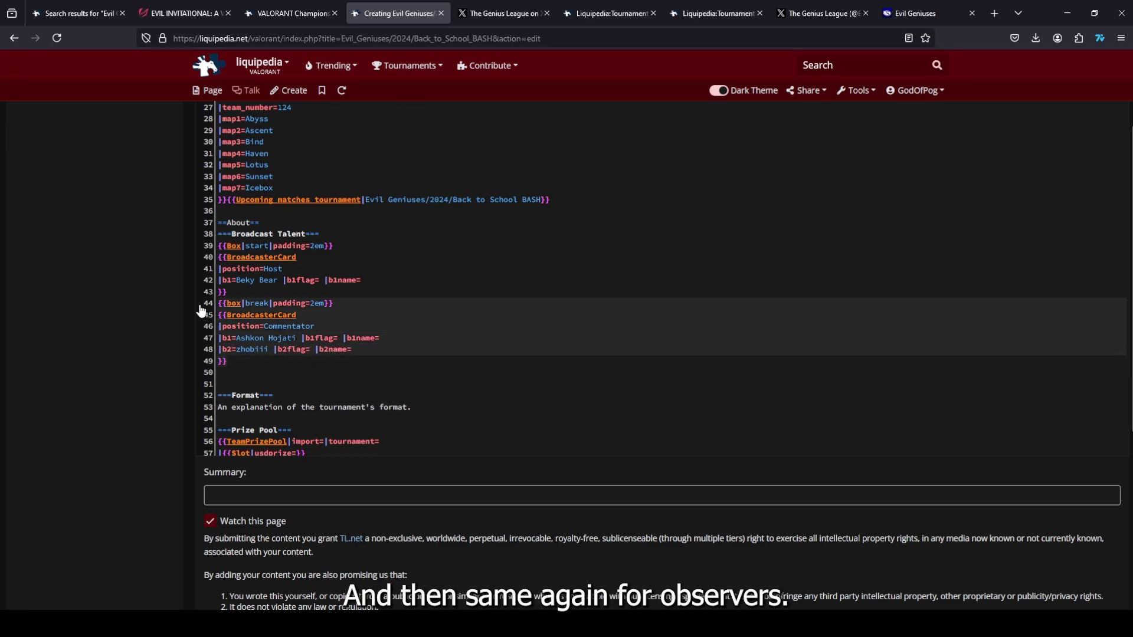
{"action": "left_click", "coordinate": [241, 376]}
{"action": "left_click", "coordinate": [504, 13]}
{"action": "left_click", "coordinate": [556, 323]}
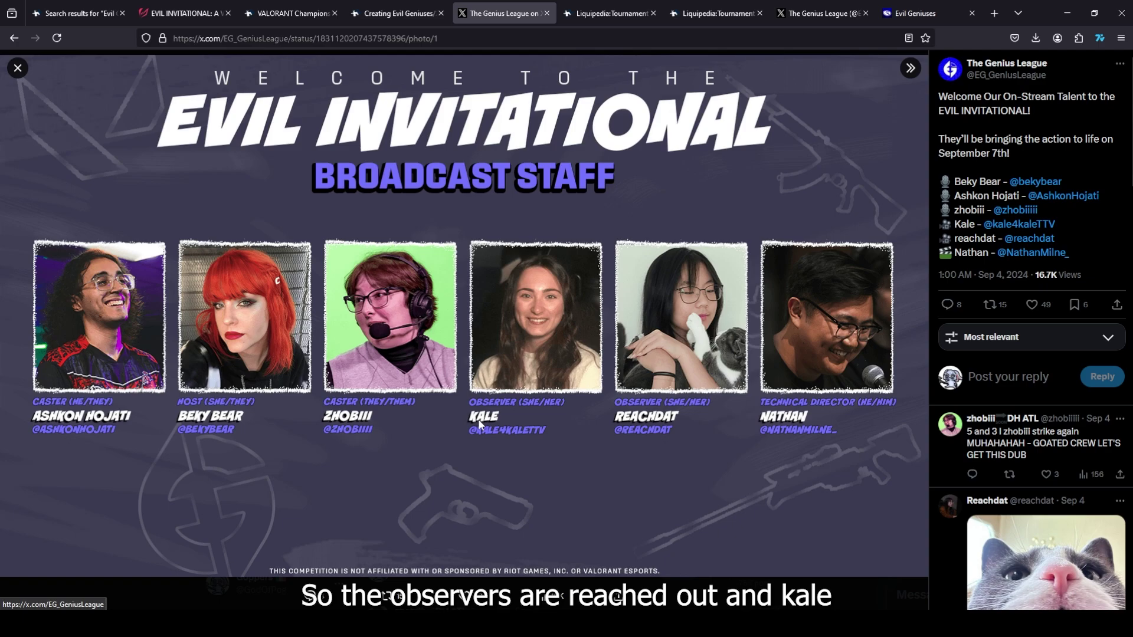
{"action": "key", "text": "Escape"}
Paste the first observer's name from the post into the Observer card
{"action": "left_click", "coordinate": [399, 13]}
{"action": "left_click", "coordinate": [301, 396]}
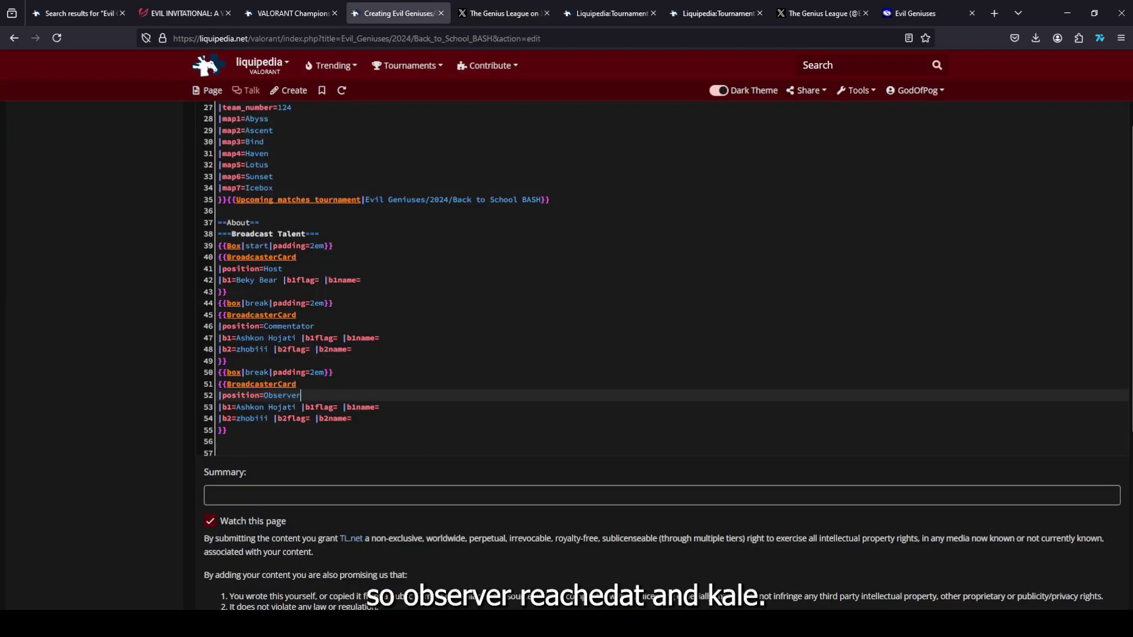
{"action": "left_click", "coordinate": [504, 13]}
{"action": "left_click", "coordinate": [399, 13]}
{"action": "left_click", "coordinate": [504, 13]}
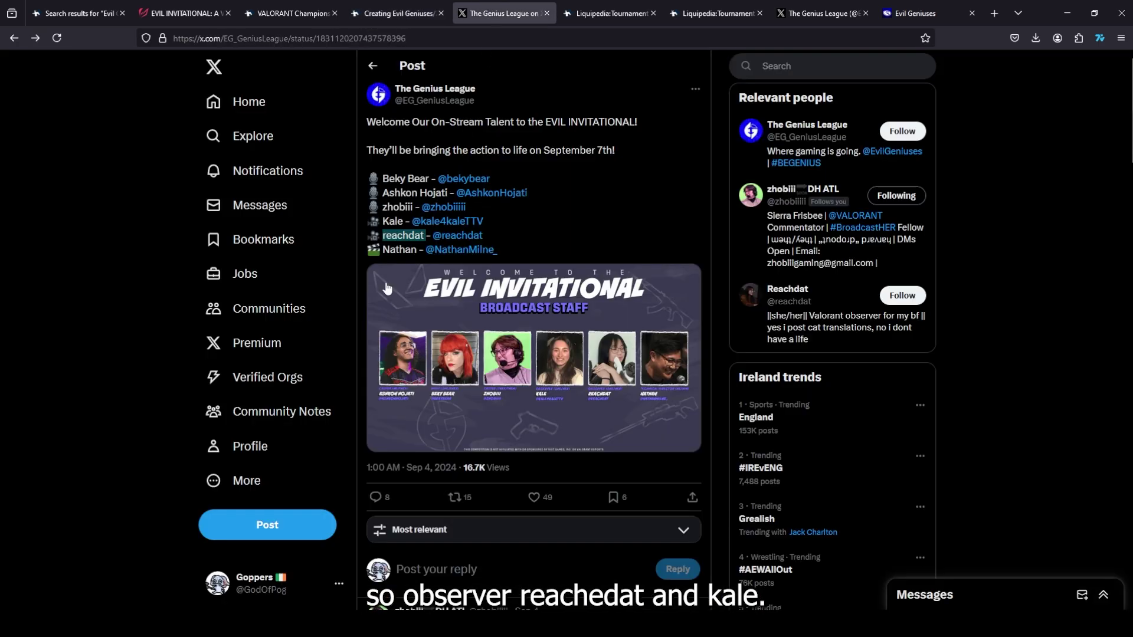
{"action": "double_click", "coordinate": [394, 221]}
{"action": "key", "text": "ctrl+c"}
{"action": "left_click", "coordinate": [399, 13]}
{"action": "key", "text": "ctrl+v"}
Copy the technical director's name from the post after checking the staff graphic
{"action": "left_click", "coordinate": [505, 13]}
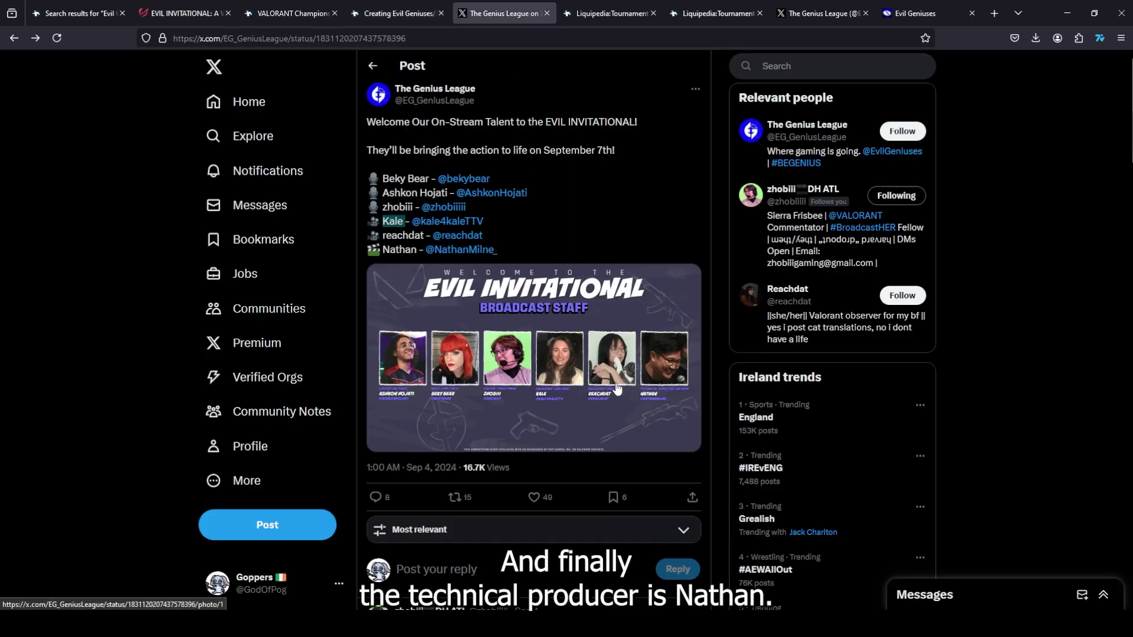
{"action": "left_click", "coordinate": [617, 389]}
{"action": "key", "text": "Escape"}
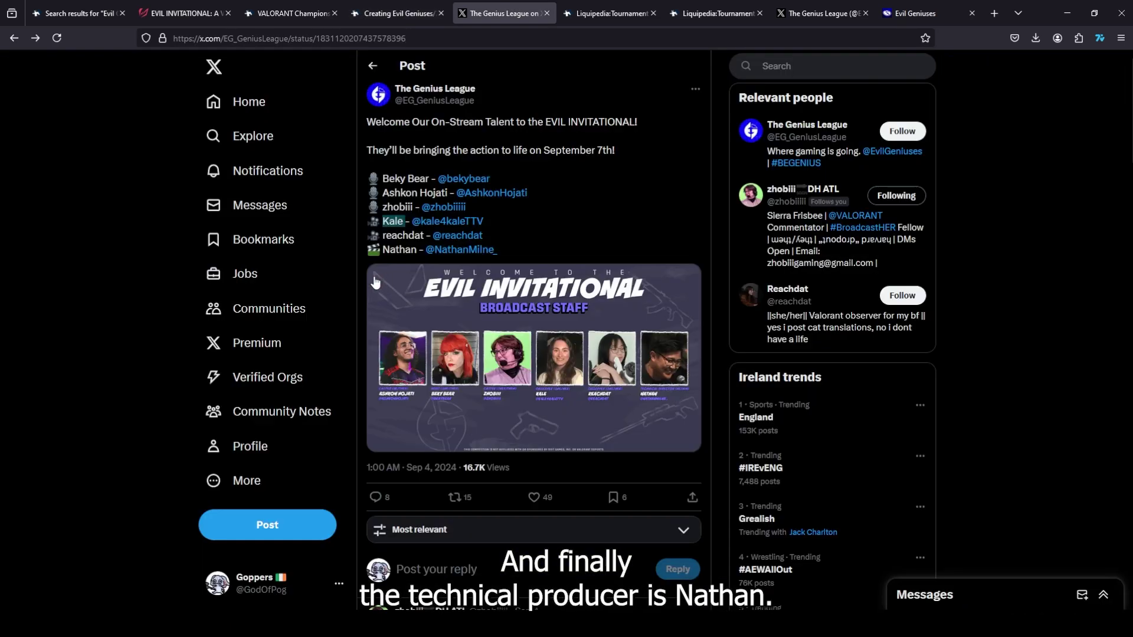
{"action": "double_click", "coordinate": [398, 249]}
{"action": "key", "text": "ctrl+c"}
{"action": "left_click", "coordinate": [399, 13]}
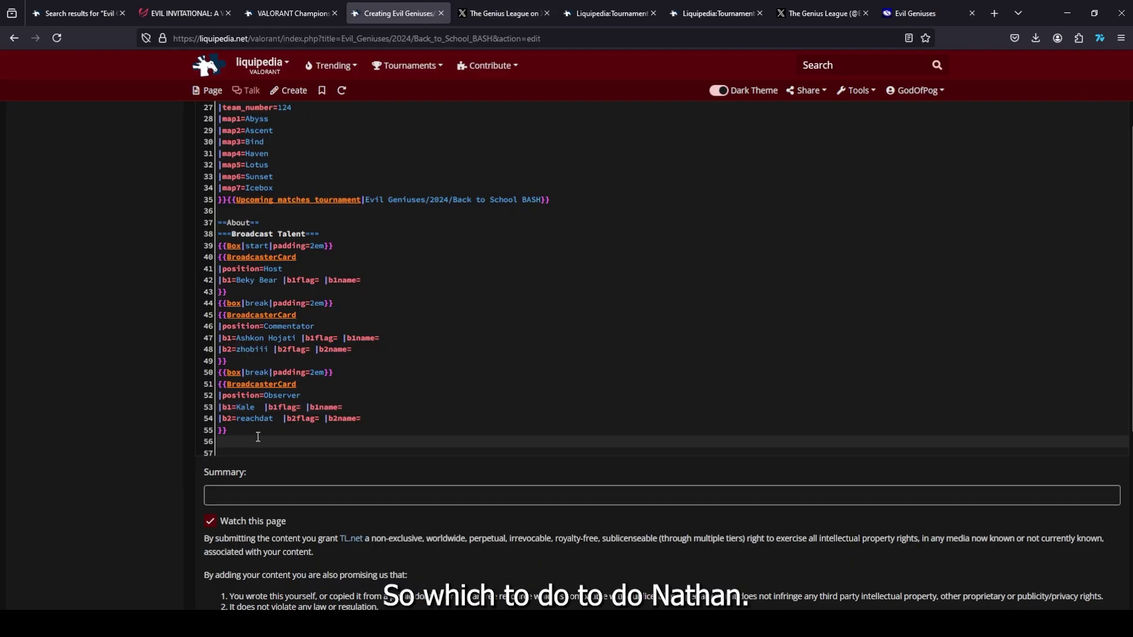
Add the technical director's card and close the talent box with {{box|end}}
{"action": "scroll", "coordinate": [244, 359], "scroll_direction": "down", "scroll_amount": 2}
{"action": "left_click_drag", "start_coordinate": [245, 358], "coordinate": [207, 322]}
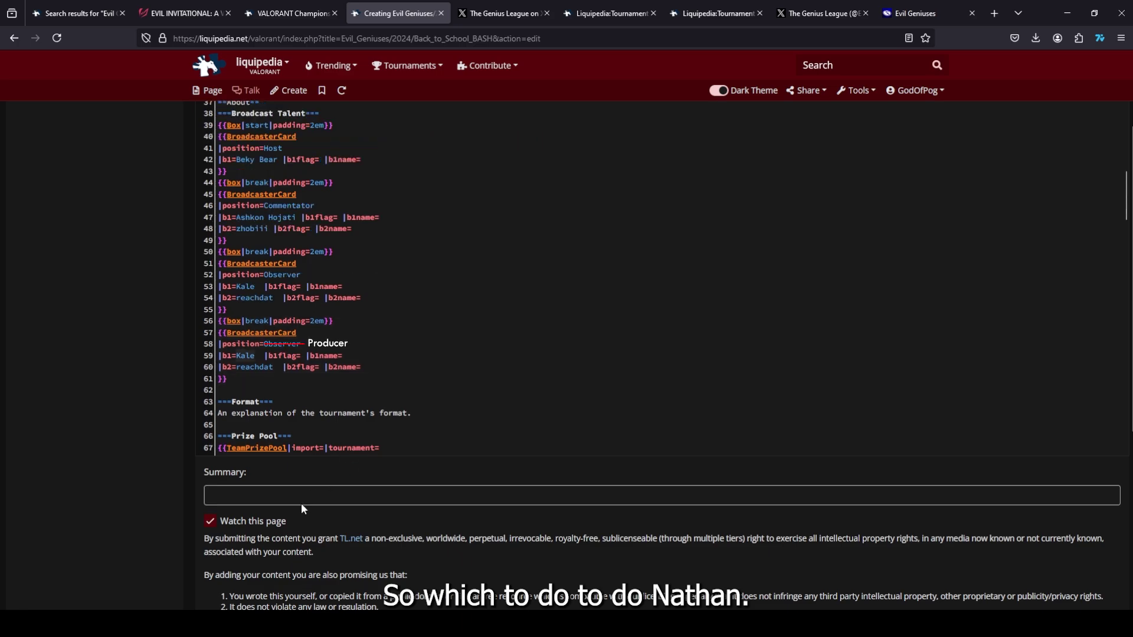
{"action": "left_click", "coordinate": [274, 376]}
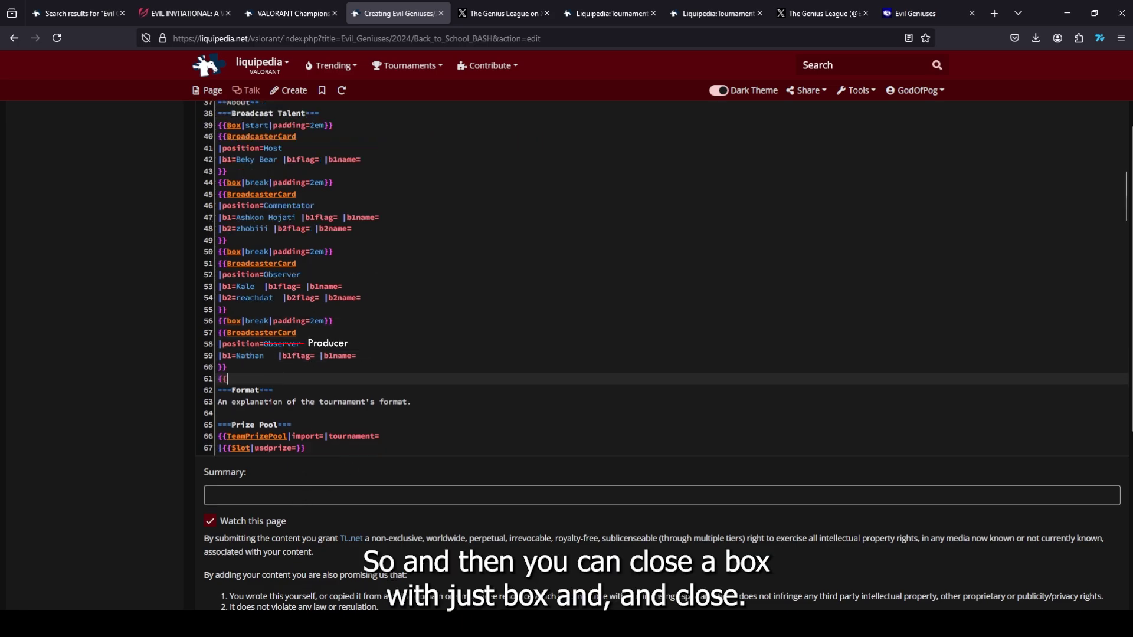
{"action": "type", "text": "{{box|end"}
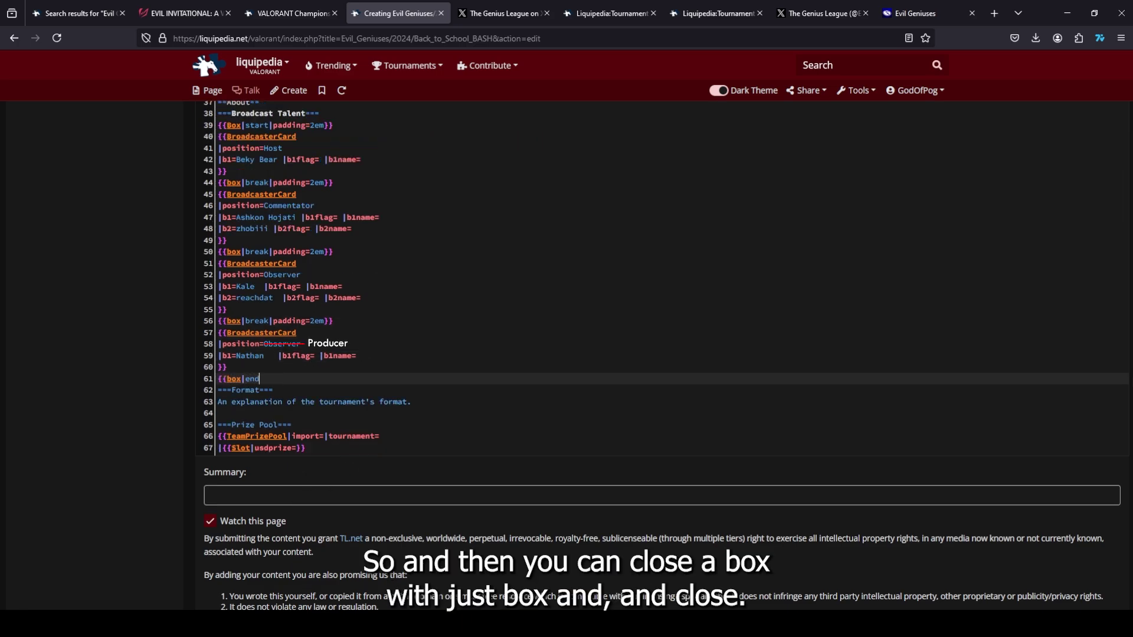
{"action": "key", "text": "Return"}
{"action": "scroll", "coordinate": [33, 366], "scroll_direction": "up", "scroll_amount": 2}
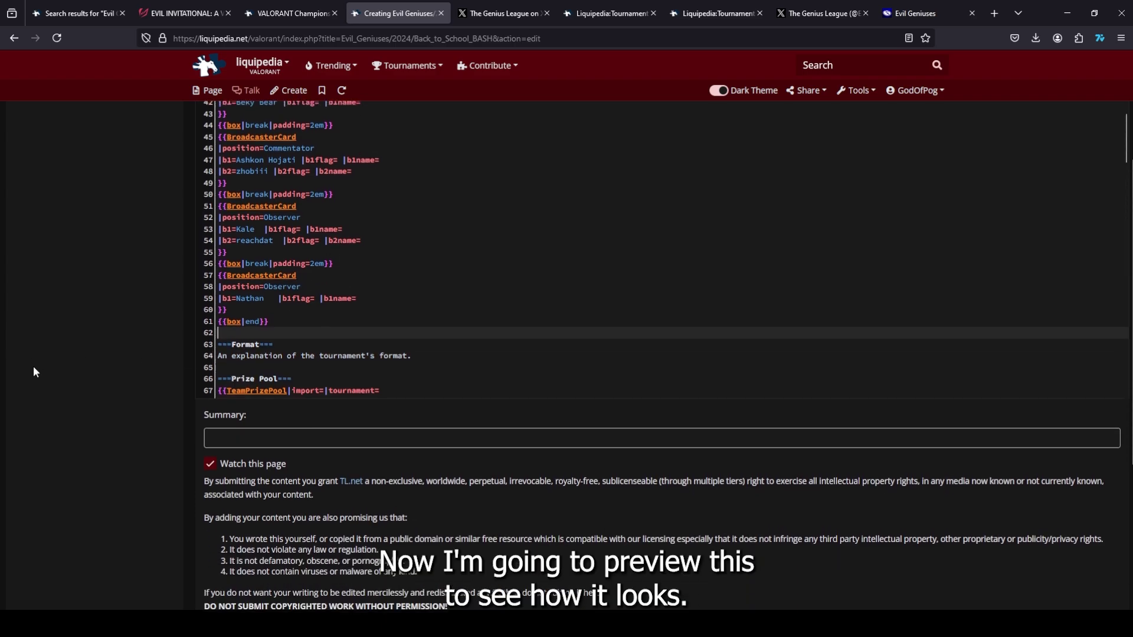
{"action": "scroll", "coordinate": [94, 372], "scroll_direction": "down", "scroll_amount": 8}
{"action": "left_click", "coordinate": [370, 437]}
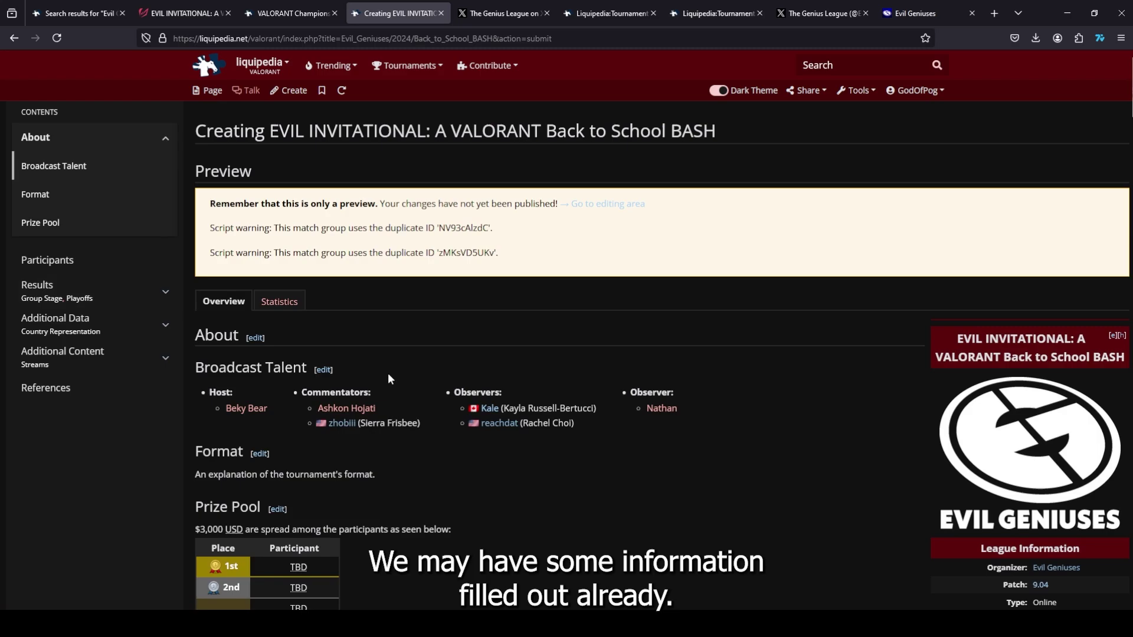
Scroll through the rendered host, commentator and observer cards, then back to the edit box
{"action": "scroll", "coordinate": [388, 373], "scroll_direction": "down", "scroll_amount": 2}
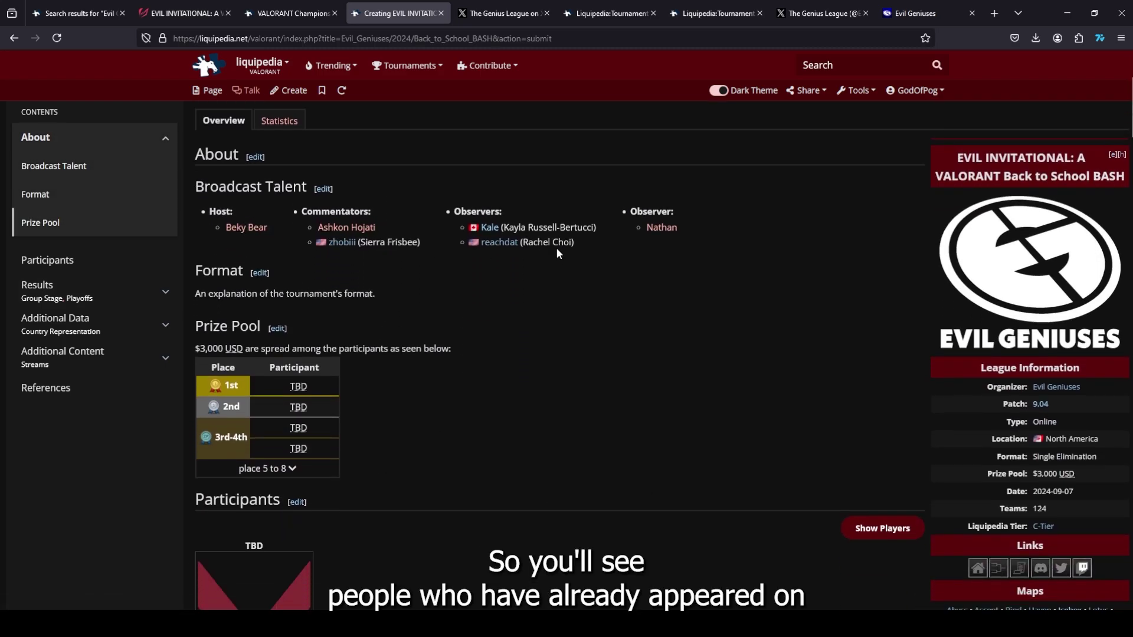
{"action": "left_click_drag", "start_coordinate": [419, 246], "coordinate": [362, 244]}
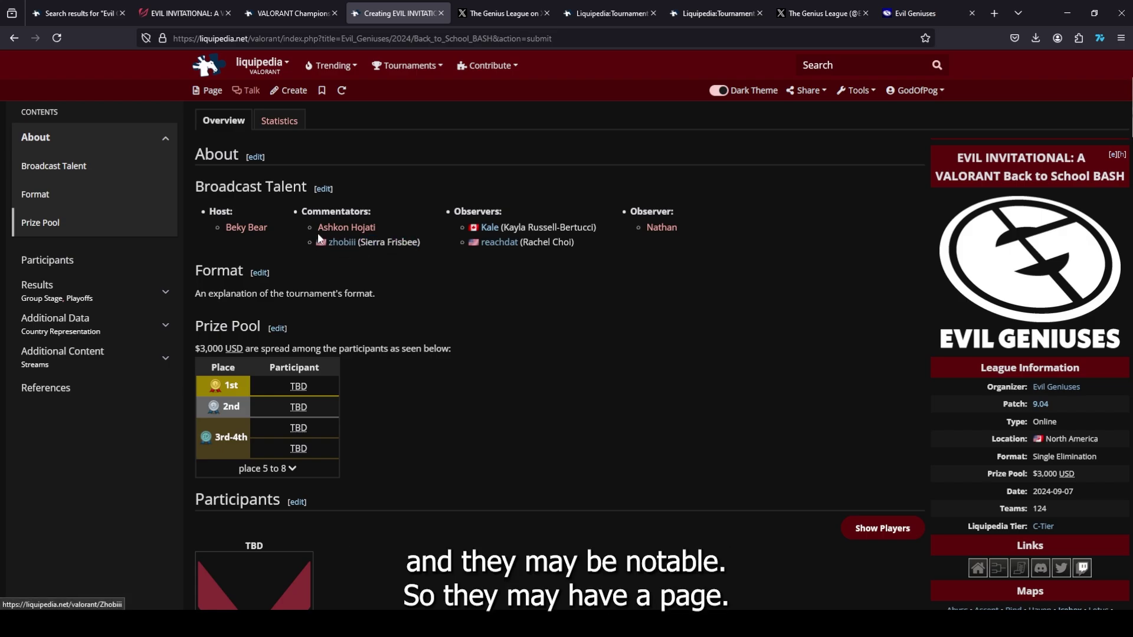
{"action": "scroll", "coordinate": [416, 239], "scroll_direction": "down", "scroll_amount": 8}
{"action": "scroll", "coordinate": [415, 235], "scroll_direction": "down", "scroll_amount": 20}
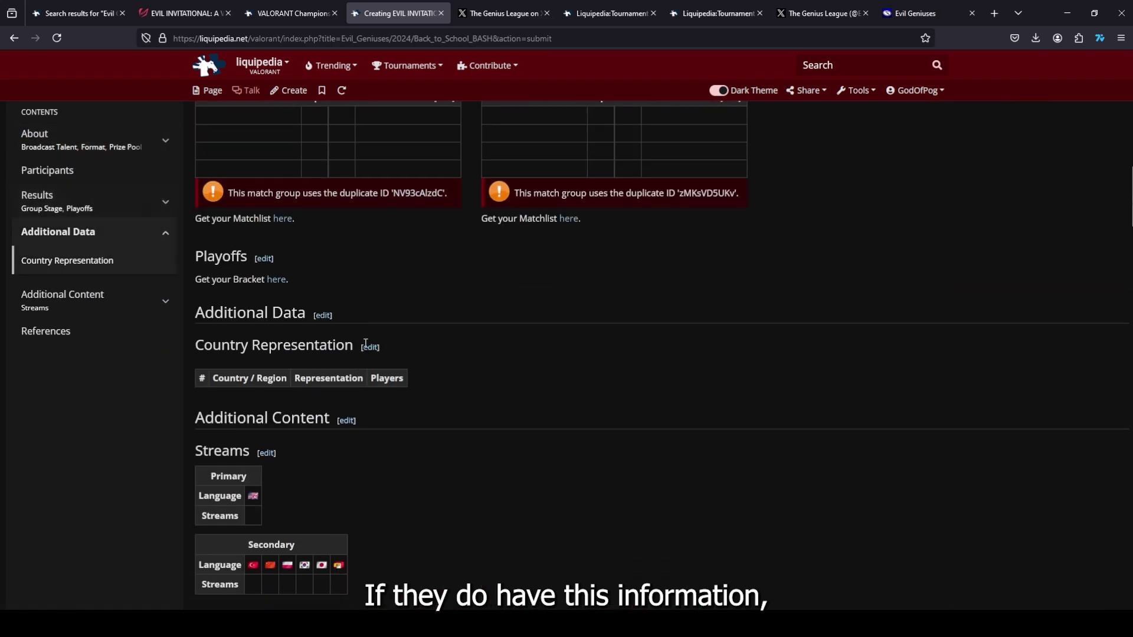
{"action": "scroll", "coordinate": [345, 293], "scroll_direction": "up", "scroll_amount": 2}
{"action": "scroll", "coordinate": [158, 436], "scroll_direction": "up", "scroll_amount": 2}
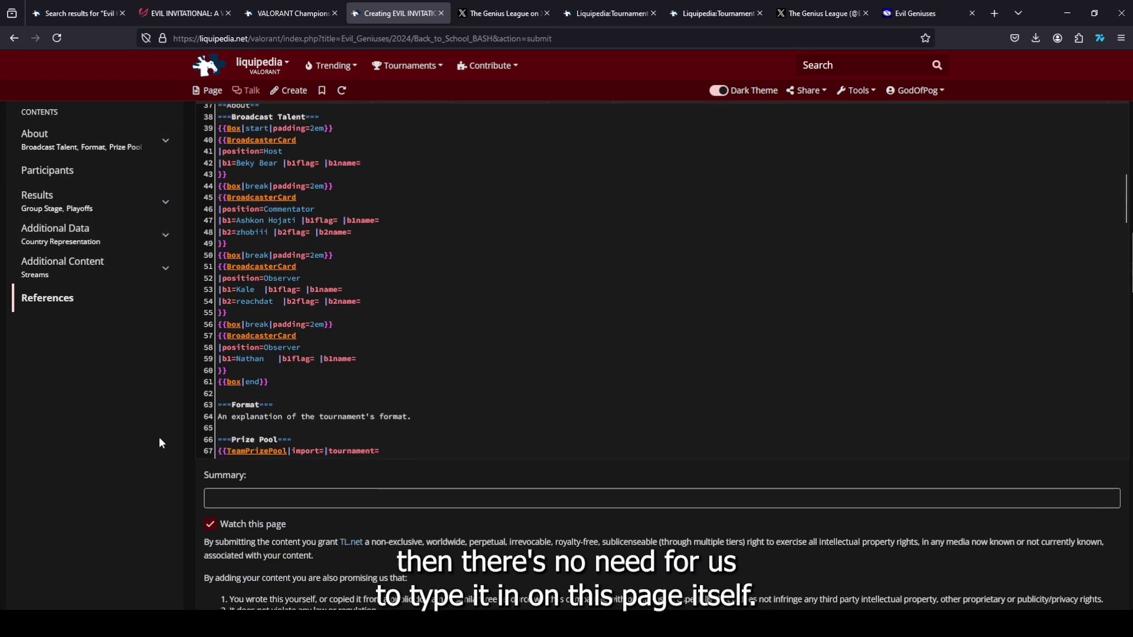
Open the host's X profile from the talent post to check nationality
{"action": "left_click", "coordinate": [504, 13]}
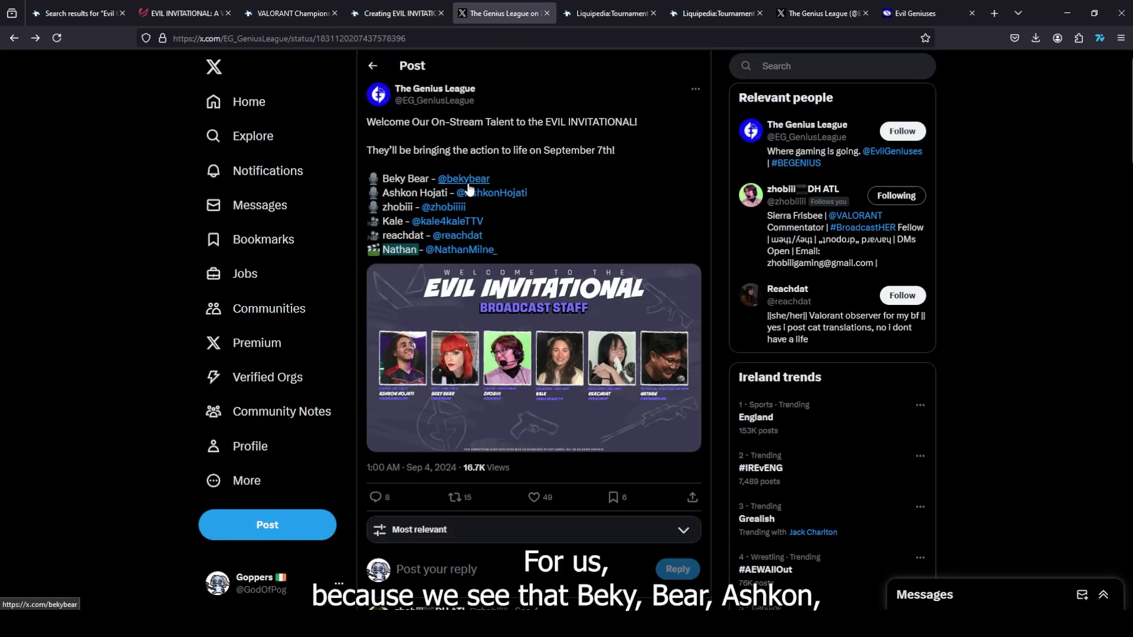
{"action": "left_click", "coordinate": [466, 179]}
{"action": "key", "text": "ctrl+shift+Tab"}
{"action": "scroll", "coordinate": [231, 349], "scroll_direction": "up", "scroll_amount": 15}
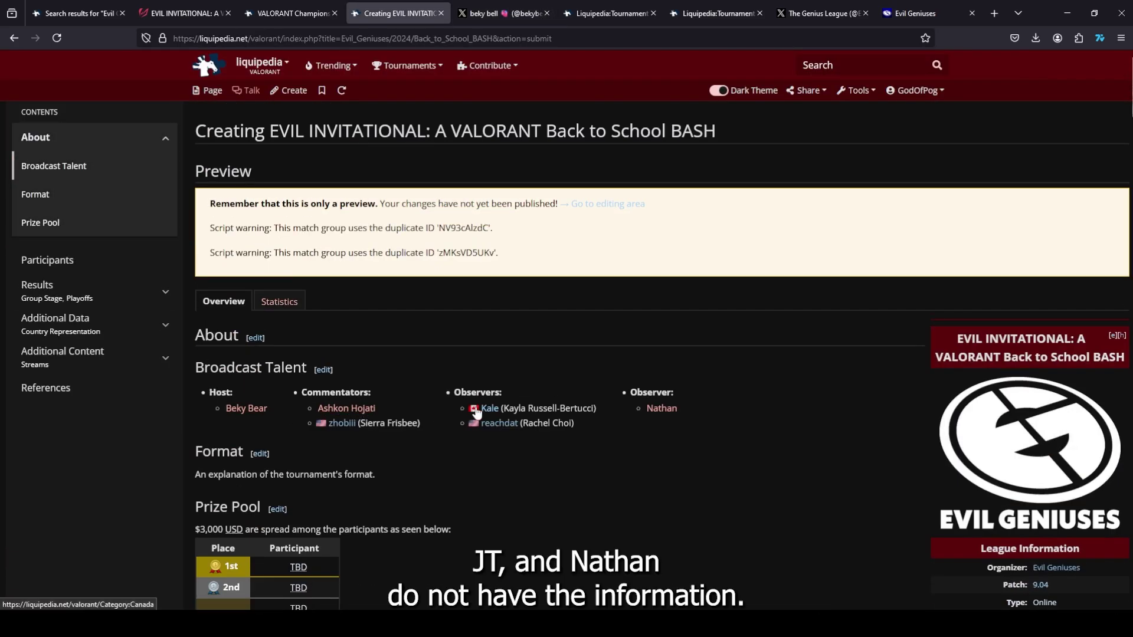
{"action": "scroll", "coordinate": [486, 273], "scroll_direction": "down", "scroll_amount": 12}
{"action": "scroll", "coordinate": [445, 195], "scroll_direction": "down", "scroll_amount": 10}
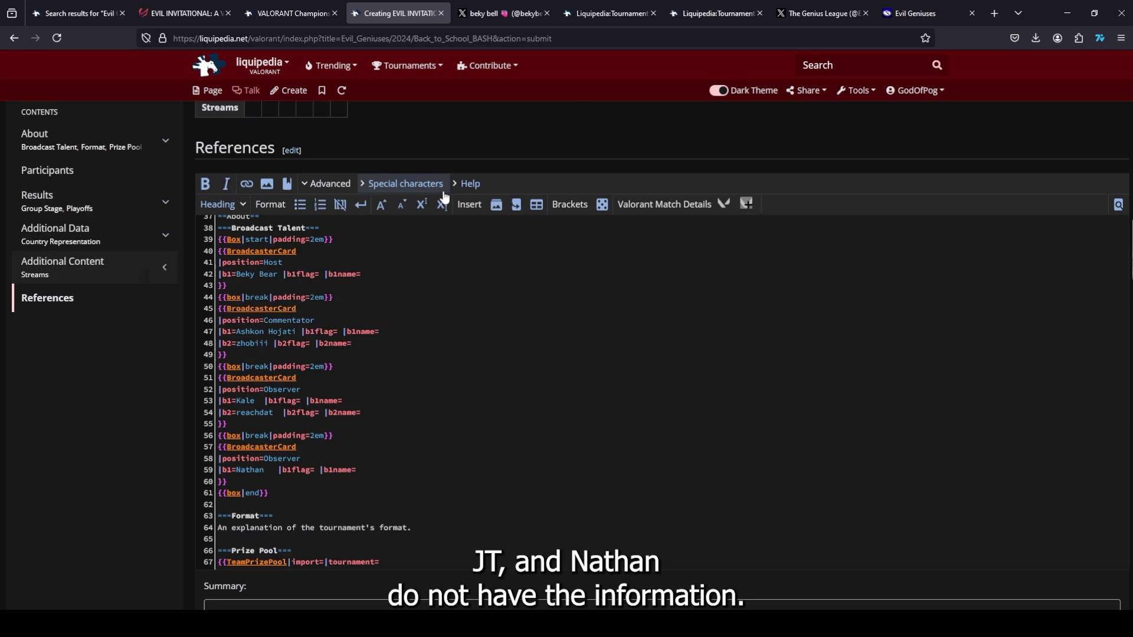
{"action": "key", "text": "ctrl+Tab"}
{"action": "key", "text": "alt+Left"}
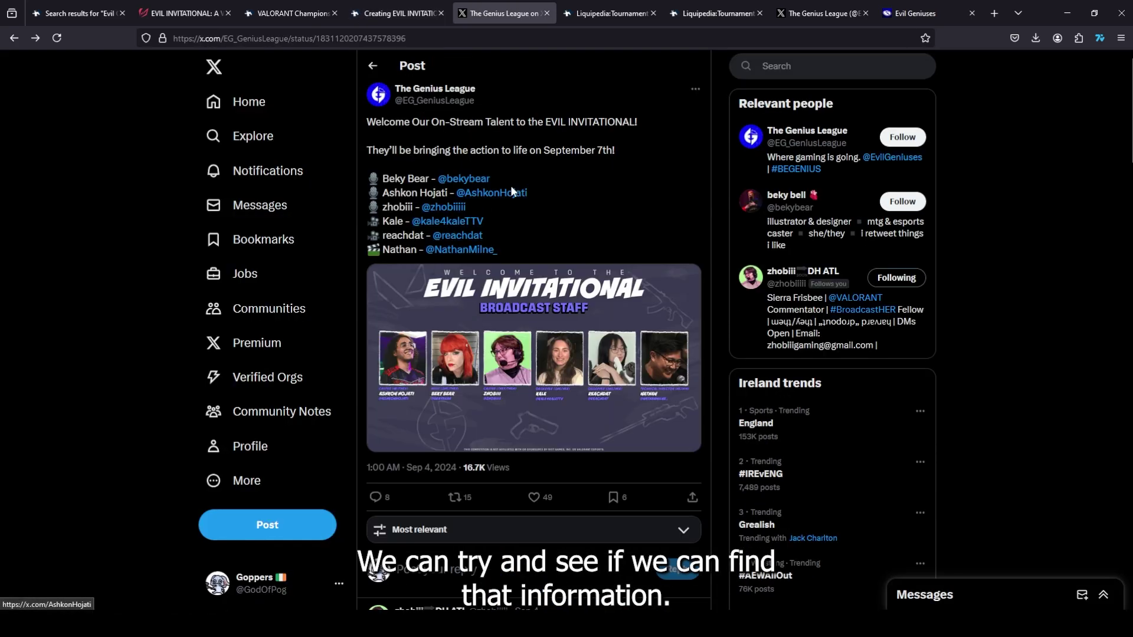
Open the first commentator's profile, note the Persian-American bio, and close the tab
{"action": "left_click", "coordinate": [499, 192]}
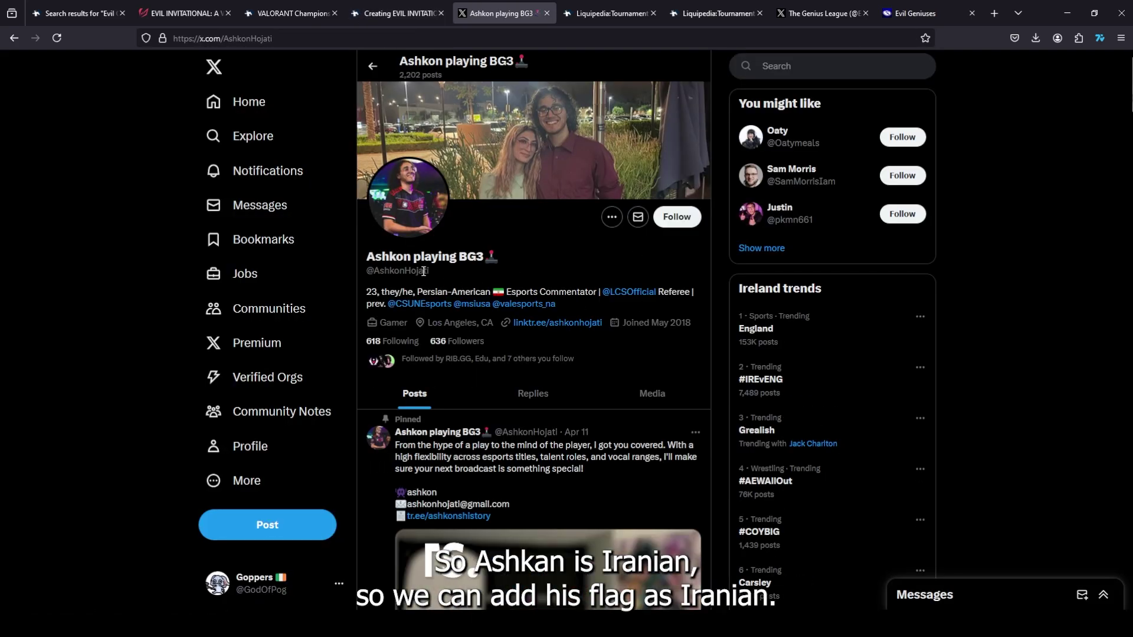
{"action": "key", "text": "ctrl+shift+Tab"}
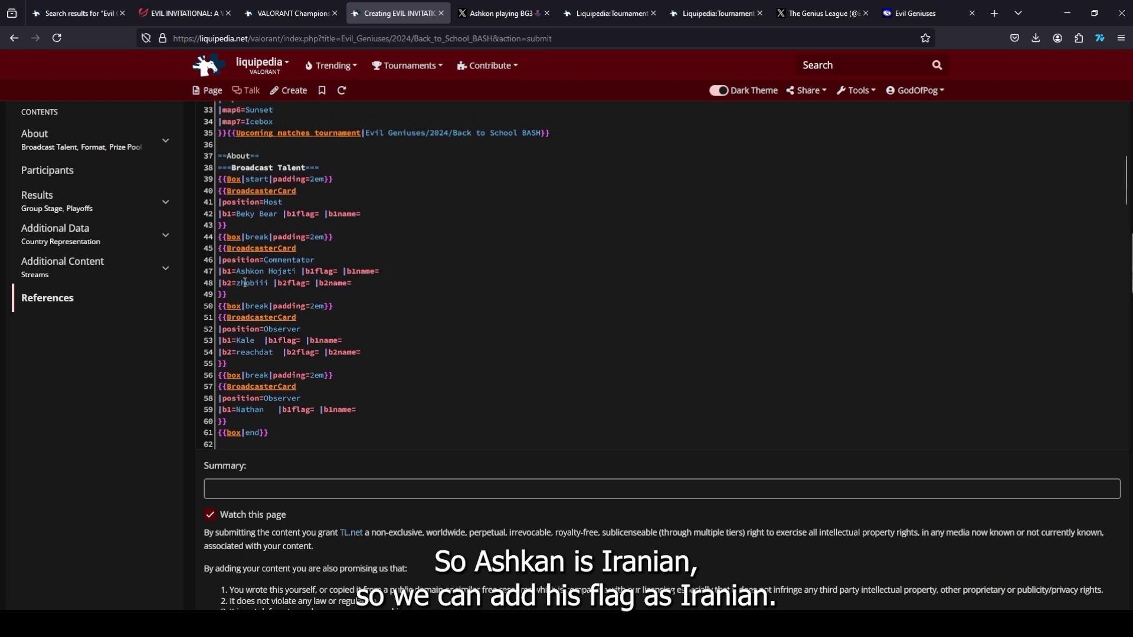
{"action": "key", "text": "ctrl+Tab"}
{"action": "key", "text": "ctrl+w"}
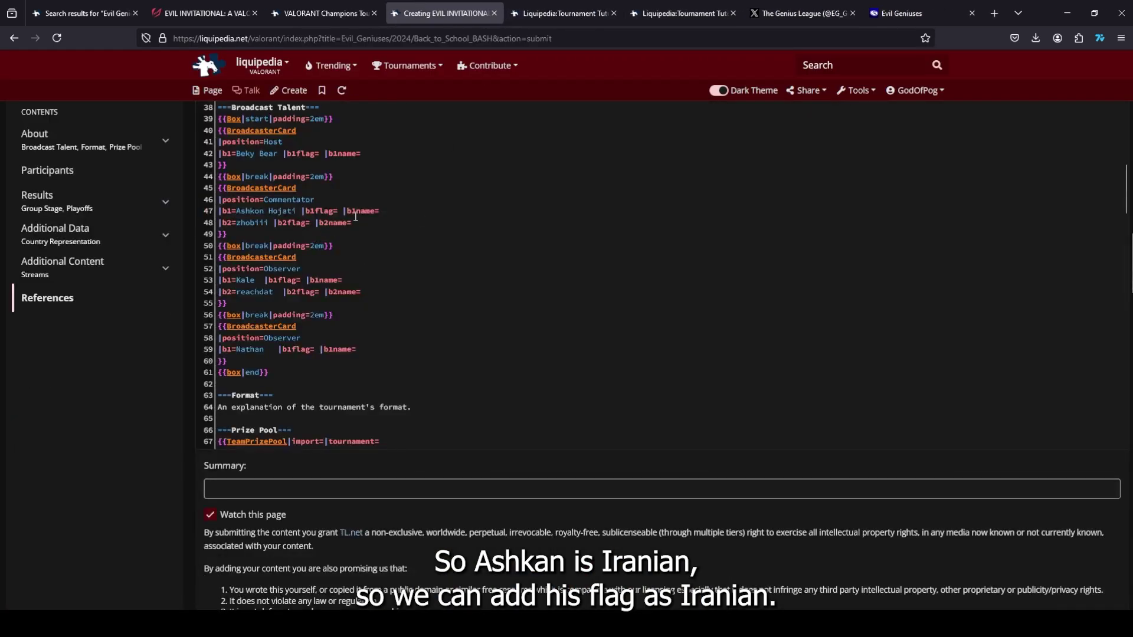
Search 'iran' on Wikipedia's List of ISO 3166 country codes to find code IR
{"action": "left_click", "coordinate": [996, 9]}
{"action": "type", "text": "vlr"}
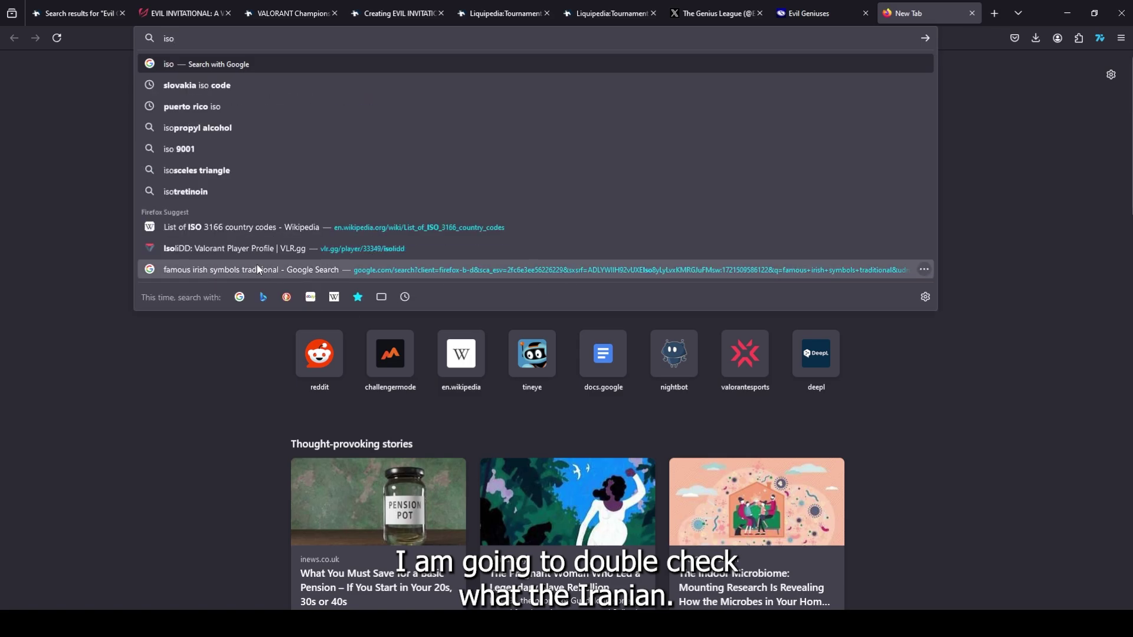
{"action": "left_click", "coordinate": [238, 242]}
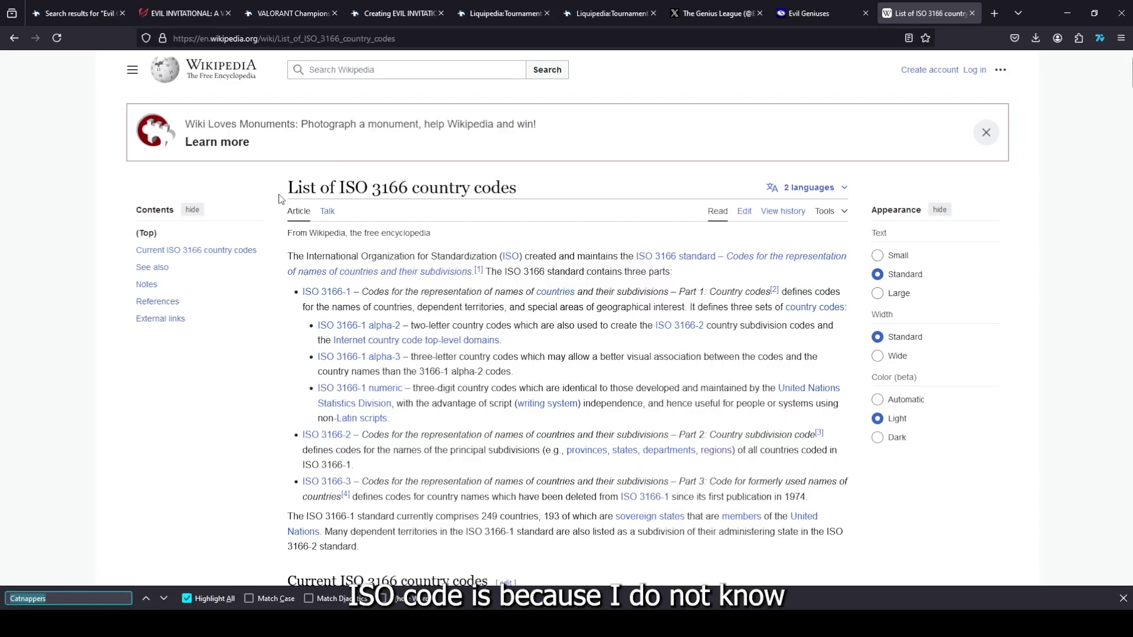
{"action": "type", "text": "iran"}
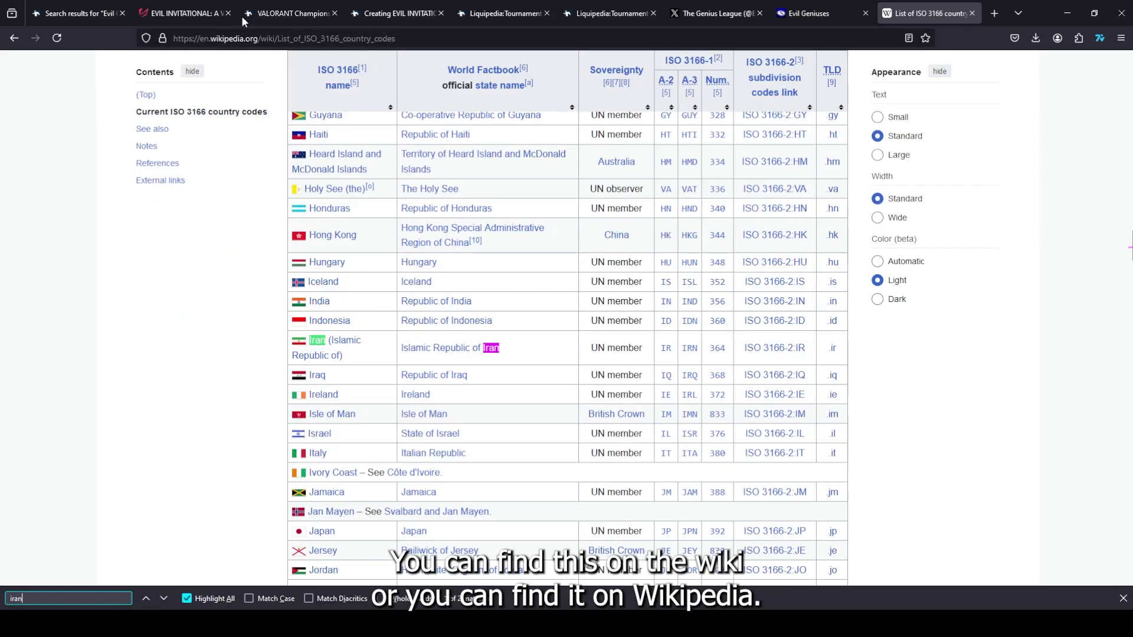
{"action": "key", "text": "Escape"}
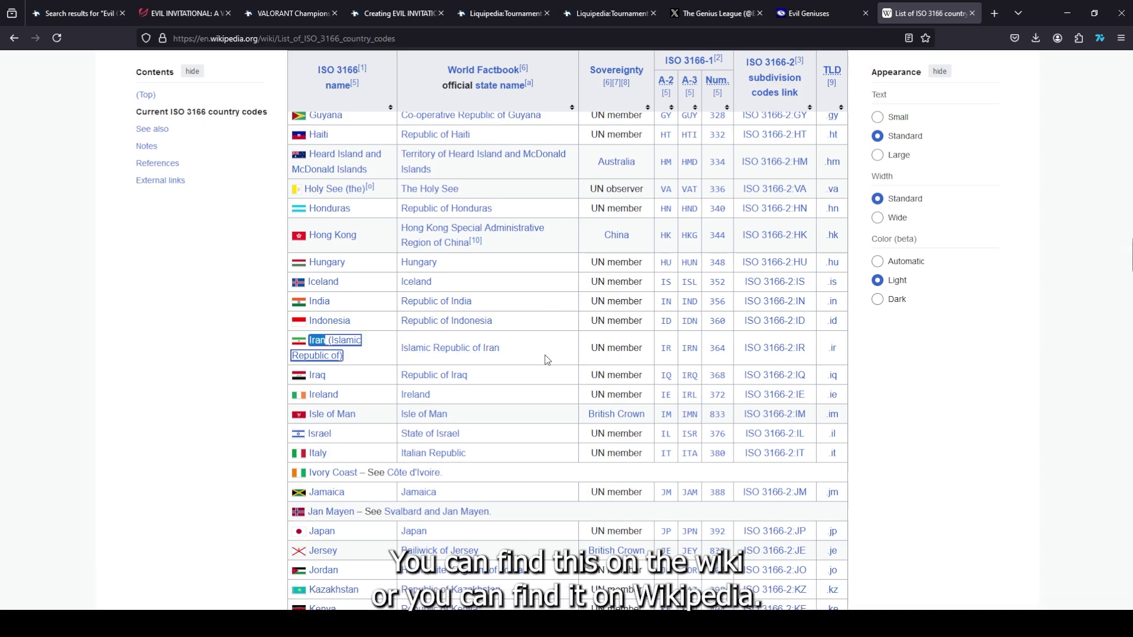
Set the first commentator's b1flag to ir and delete the unused name field
{"action": "left_click", "coordinate": [971, 13]}
{"action": "left_click", "coordinate": [392, 5]}
{"action": "type", "text": "ir |b1name="}
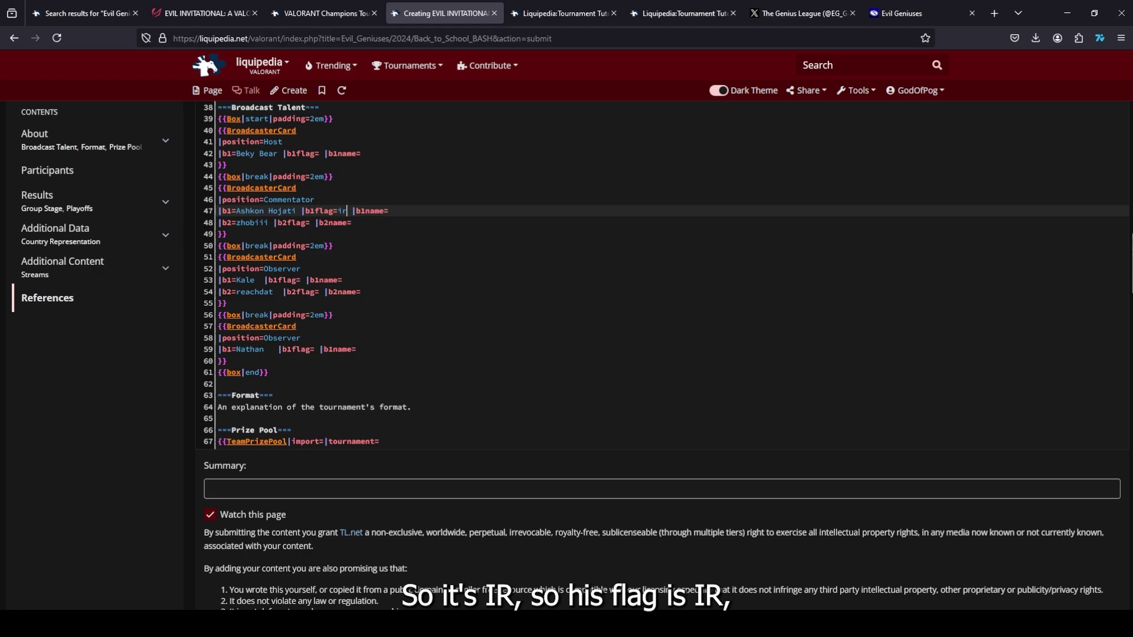
{"action": "left_click_drag", "start_coordinate": [399, 212], "coordinate": [346, 213]}
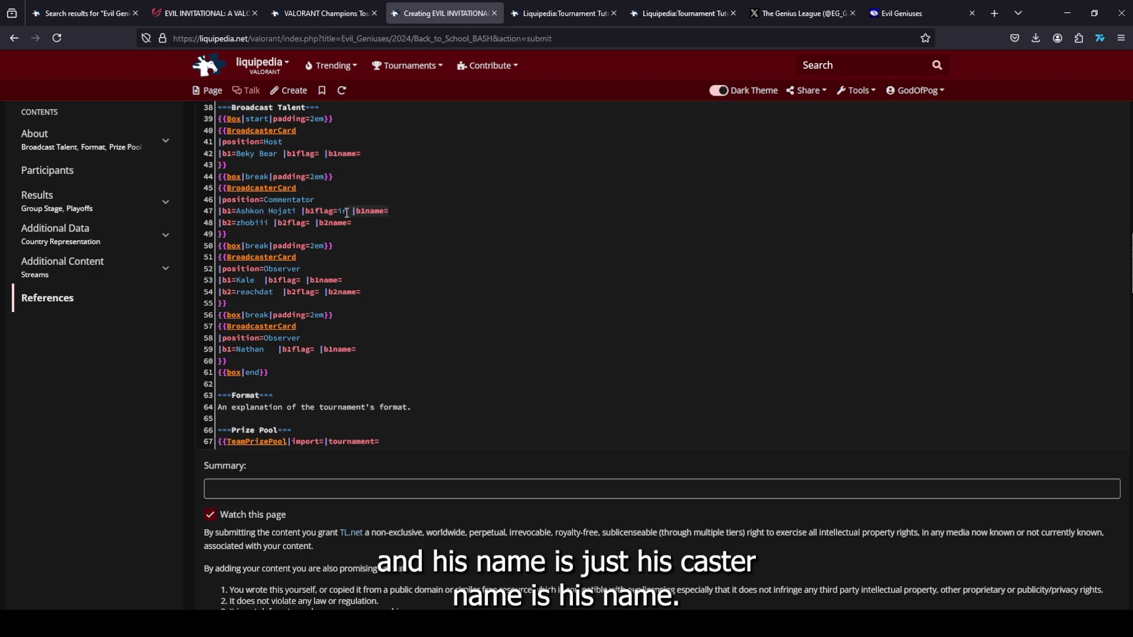
{"action": "scroll", "coordinate": [180, 360], "scroll_direction": "up", "scroll_amount": 2}
{"action": "key", "text": "BackSpace"}
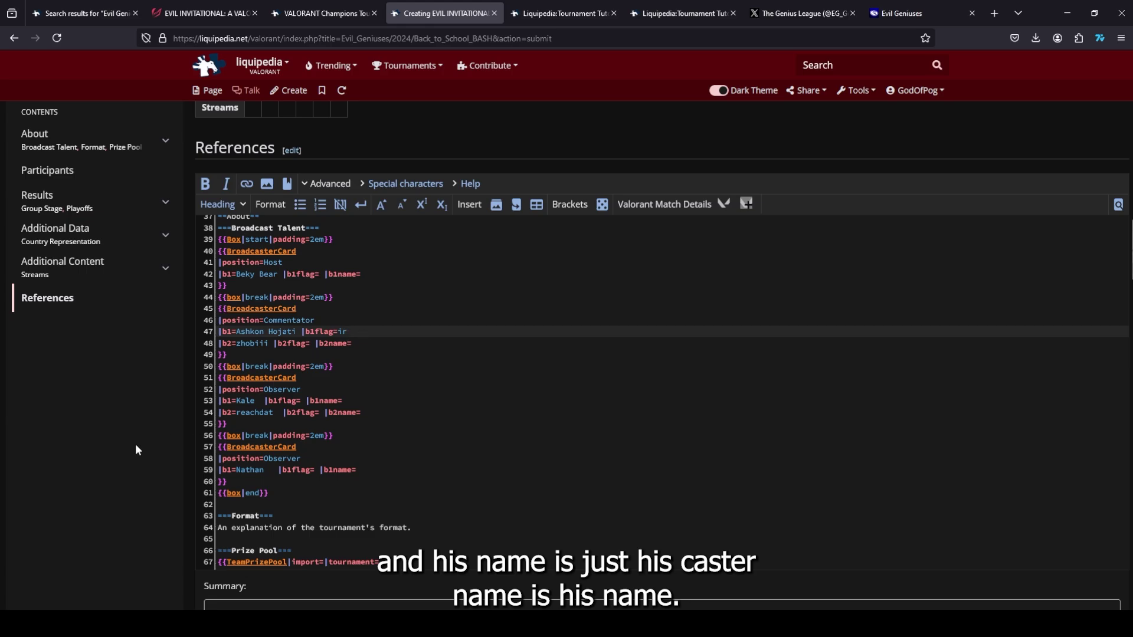
Enter us and the second commentator's real name, then strip those flag and name fields
{"action": "scroll", "coordinate": [340, 354], "scroll_direction": "up", "scroll_amount": 20}
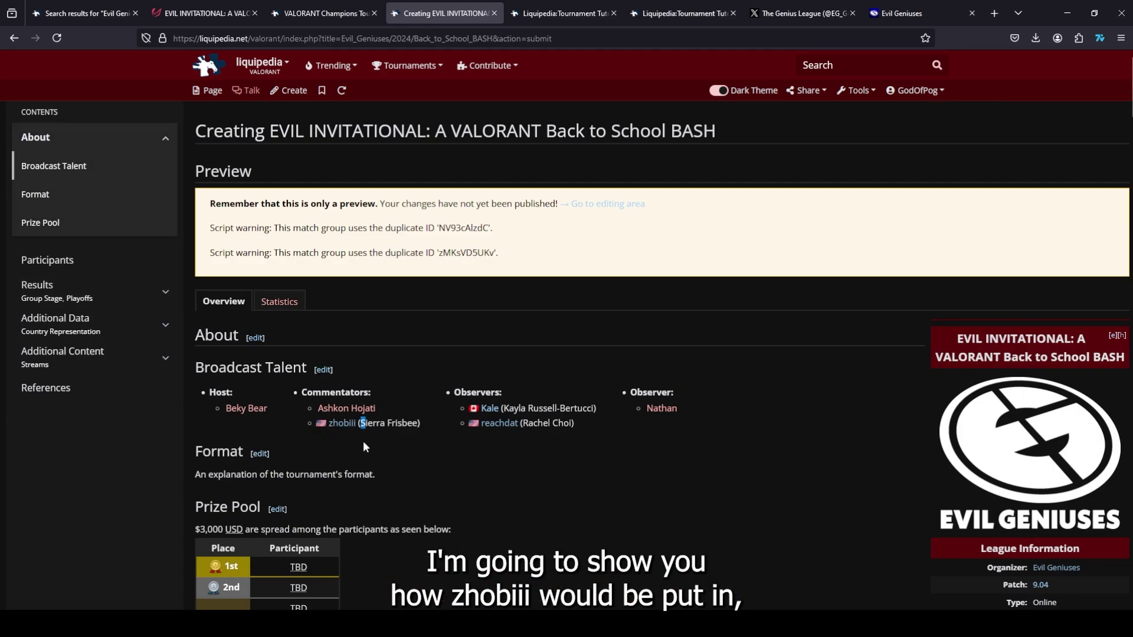
{"action": "left_click_drag", "start_coordinate": [363, 441], "coordinate": [416, 430]}
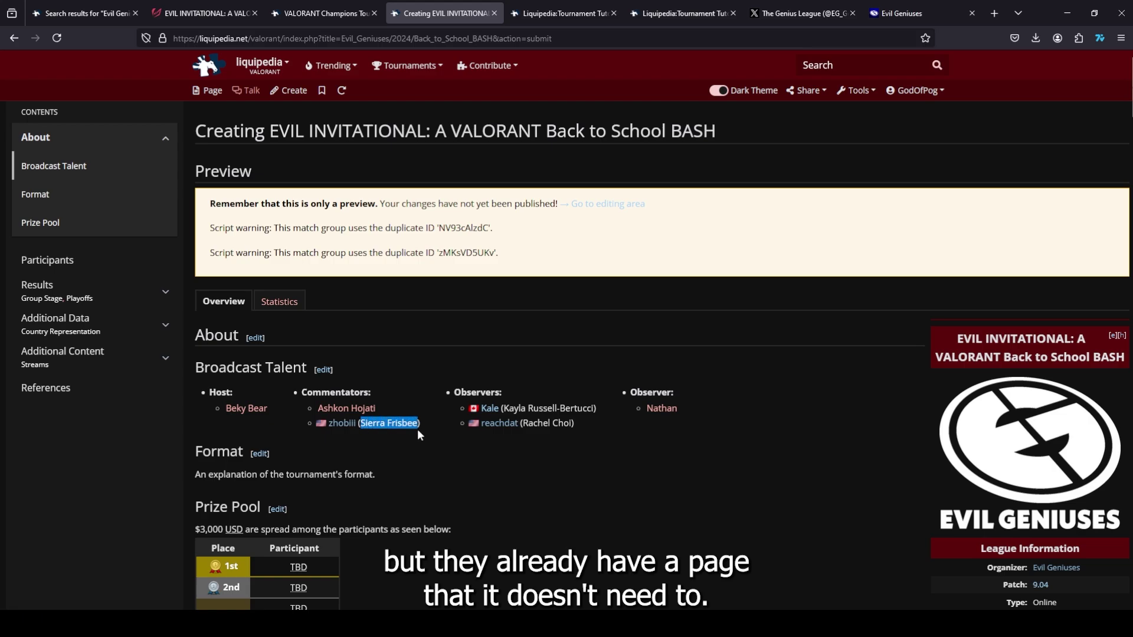
{"action": "scroll", "coordinate": [416, 429], "scroll_direction": "down", "scroll_amount": 20}
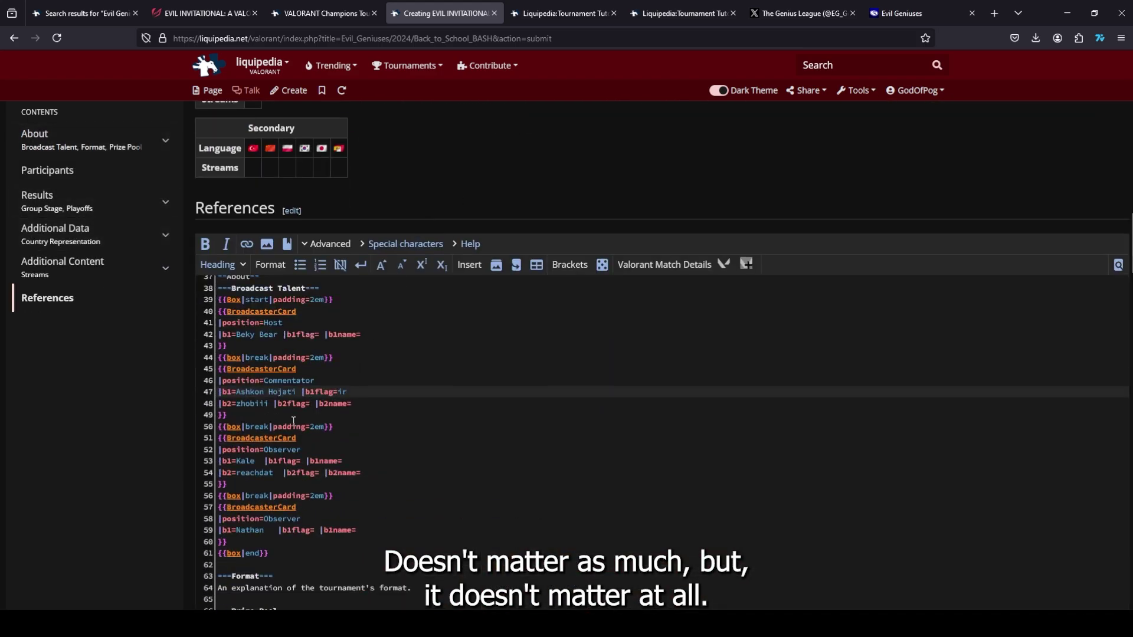
{"action": "left_click", "coordinate": [314, 404]}
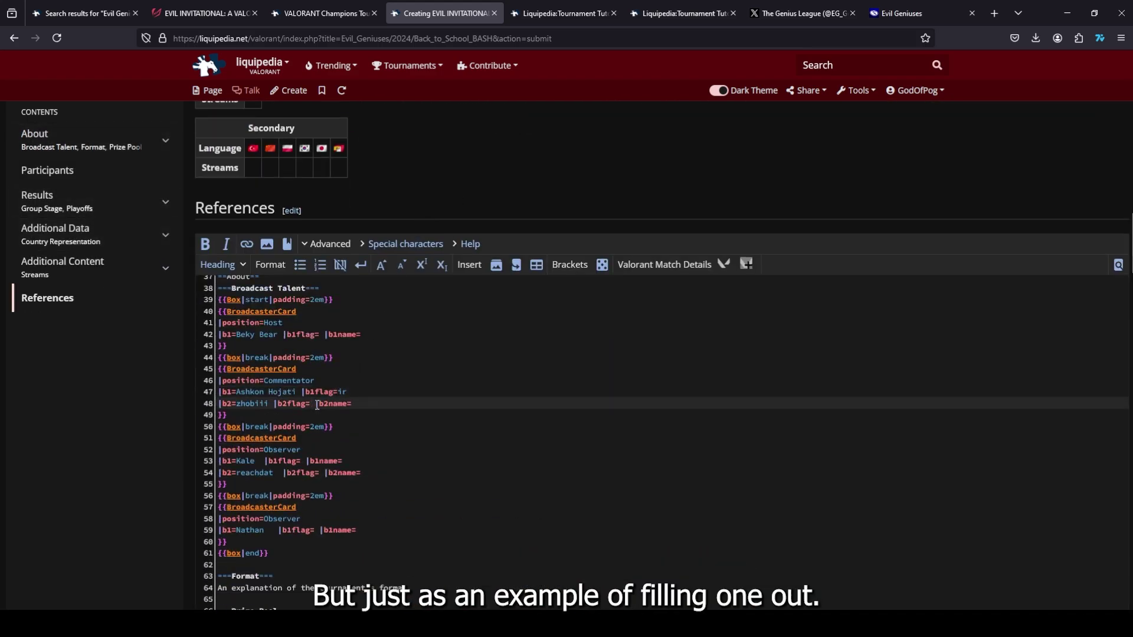
{"action": "type", "text": "us"}
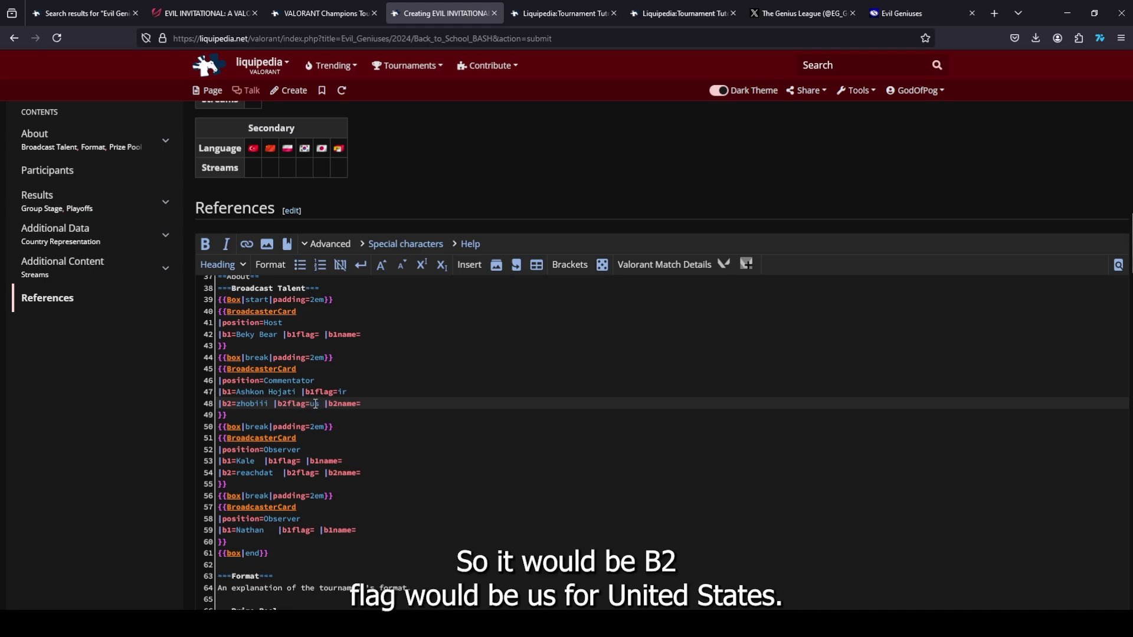
{"action": "left_click", "coordinate": [374, 399]}
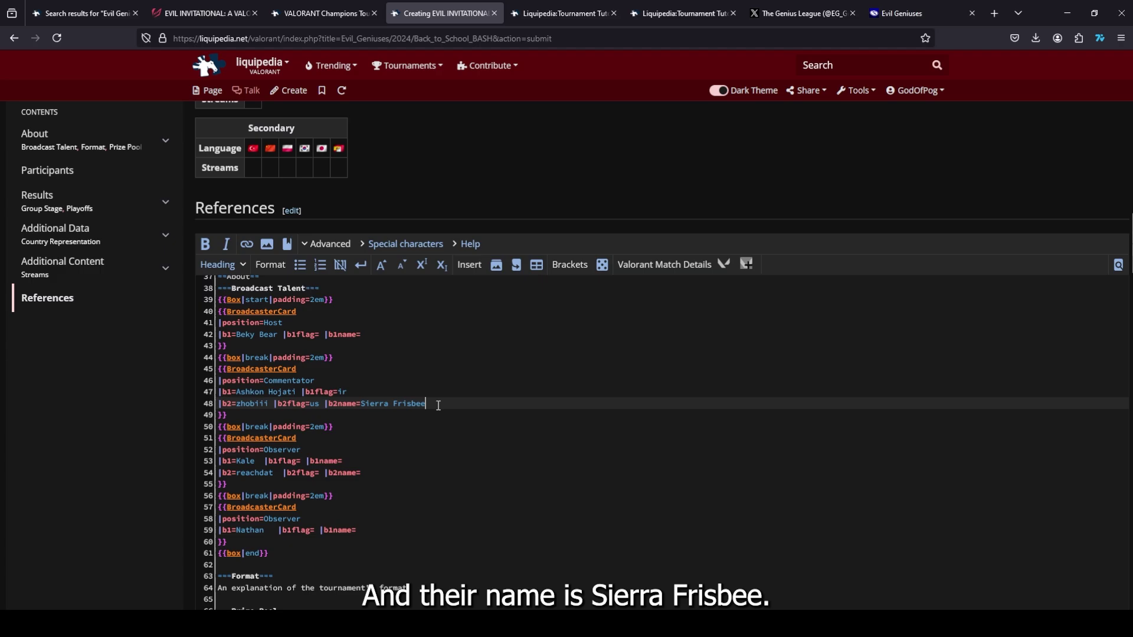
{"action": "left_click_drag", "start_coordinate": [438, 405], "coordinate": [270, 407]}
{"action": "key", "text": "BackSpace"}
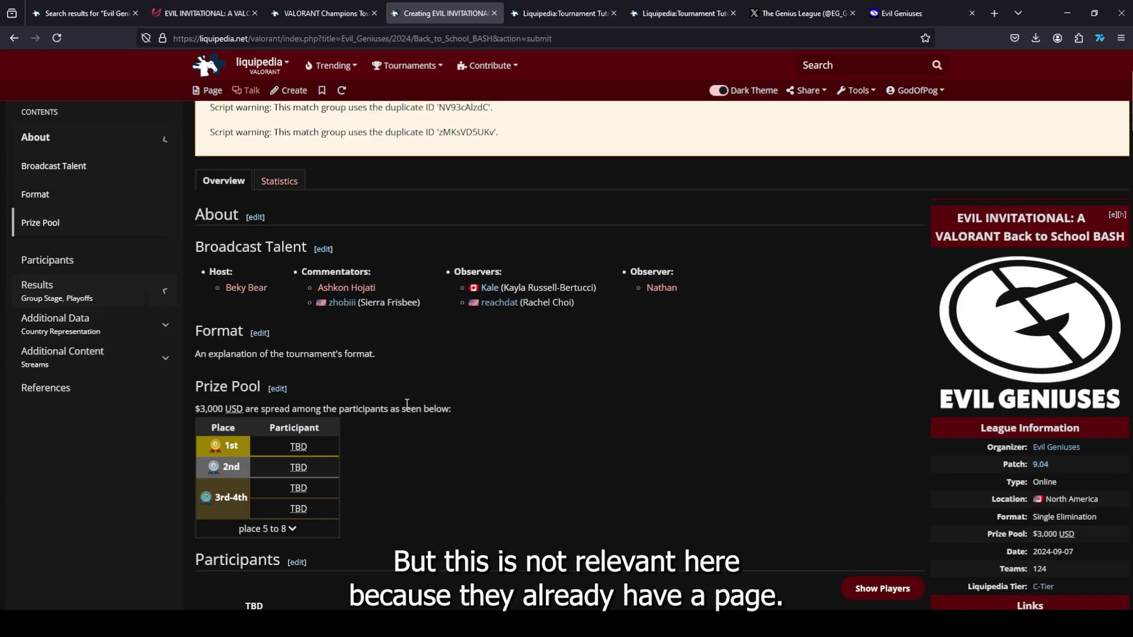
Delete the second observer's unused flag and name fields
{"action": "scroll", "coordinate": [370, 316], "scroll_direction": "down", "scroll_amount": 4}
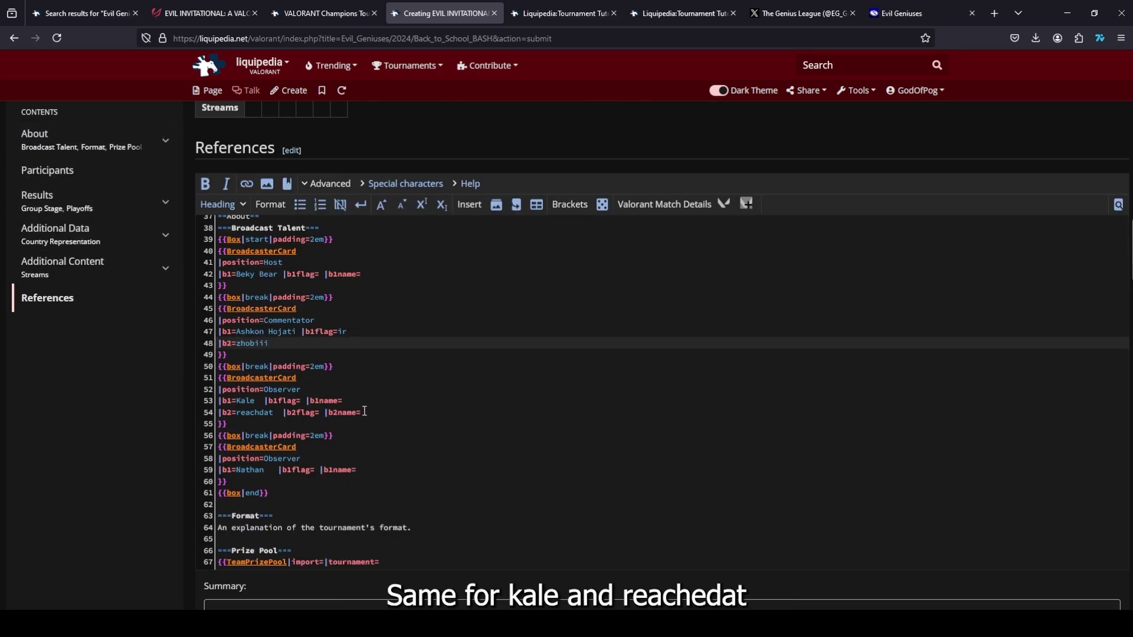
{"action": "left_click_drag", "start_coordinate": [366, 411], "coordinate": [255, 402]}
{"action": "key", "text": "BackSpace"}
{"action": "key", "text": "BackSpace"}
{"action": "left_click", "coordinate": [548, 6]}
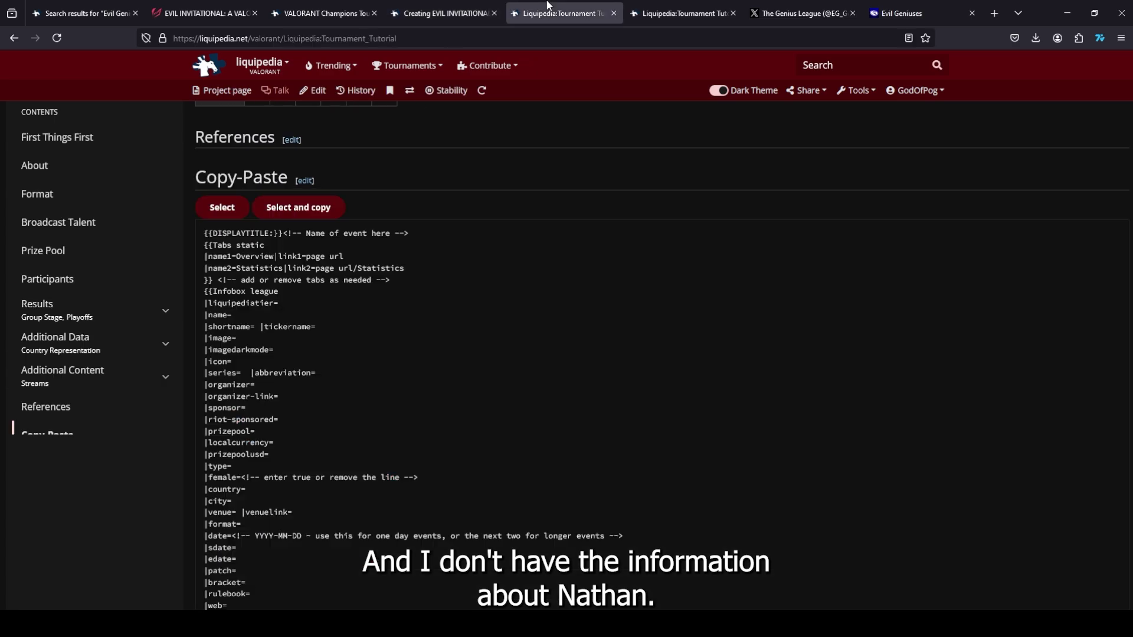
{"action": "left_click", "coordinate": [496, 4]}
{"action": "scroll", "coordinate": [403, 371], "scroll_direction": "down", "scroll_amount": 5}
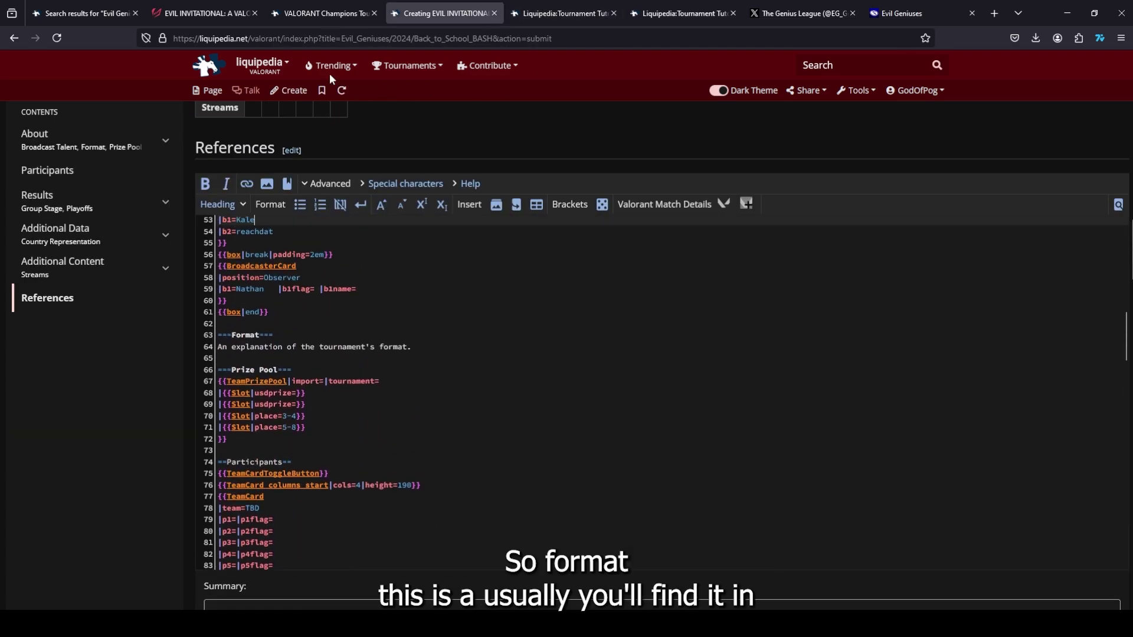
Look through the Battlefy tournament's rules, prizes and schedule tabs
{"action": "left_click", "coordinate": [201, 13]}
{"action": "scroll", "coordinate": [378, 346], "scroll_direction": "down", "scroll_amount": 2}
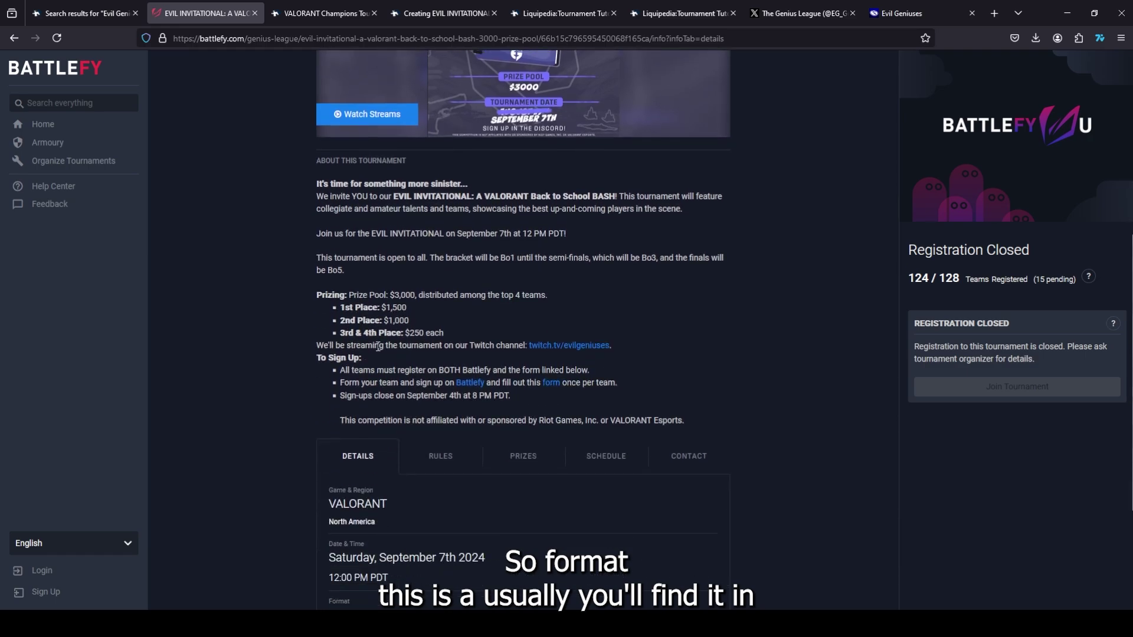
{"action": "scroll", "coordinate": [377, 347], "scroll_direction": "down", "scroll_amount": 3}
{"action": "left_click", "coordinate": [462, 286]}
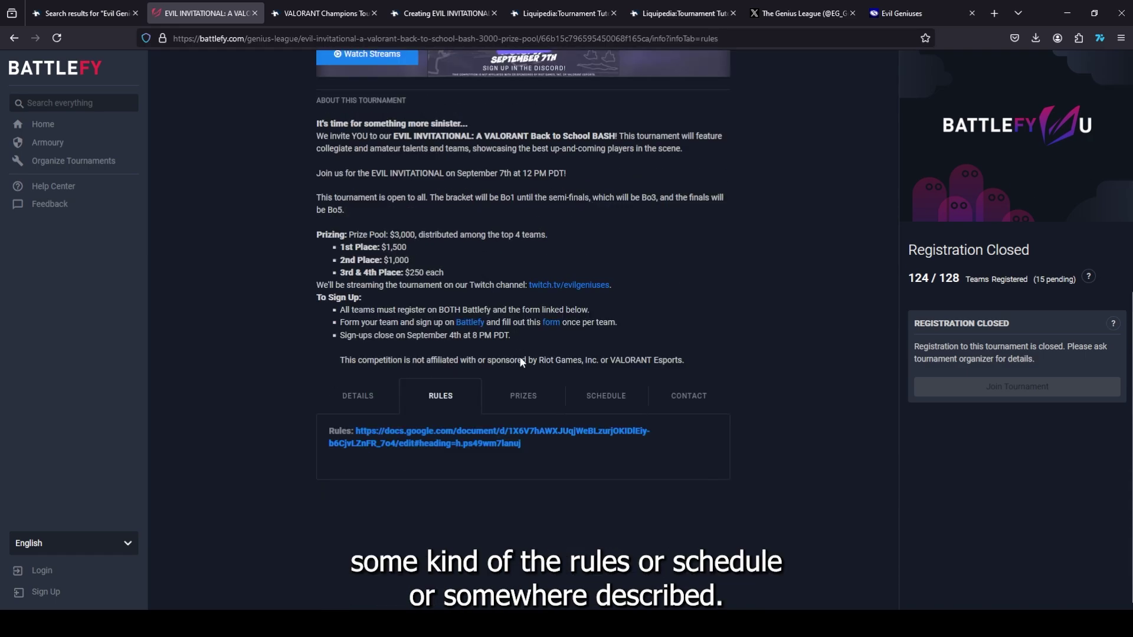
{"action": "left_click", "coordinate": [516, 413]}
{"action": "left_click", "coordinate": [607, 412]}
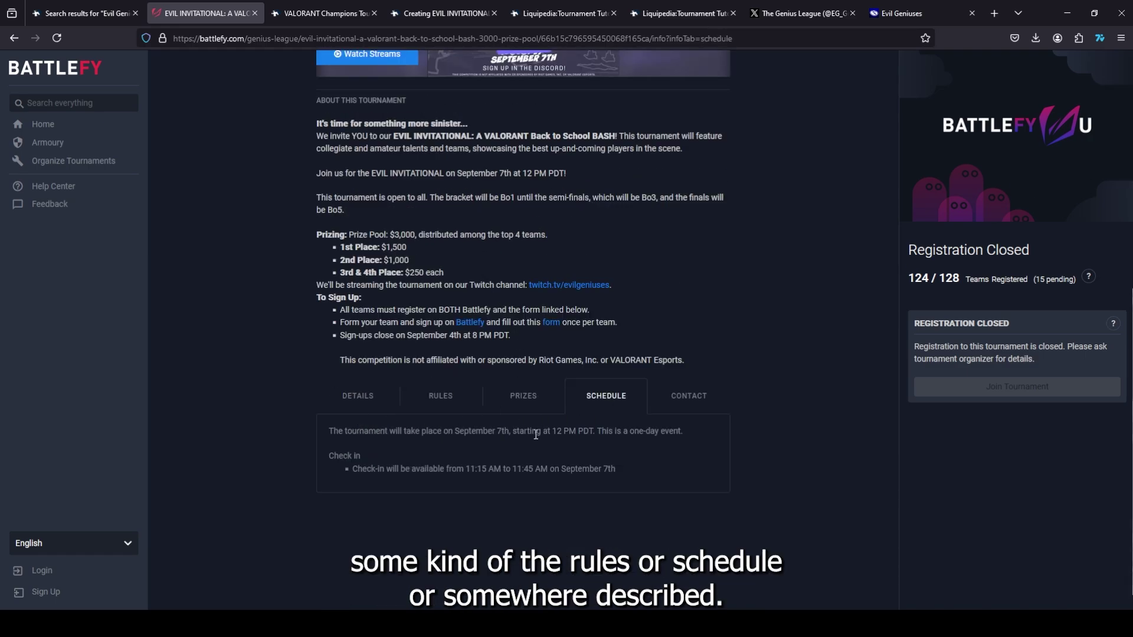
Select the bracket format sentence: Bo1 until semi-finals, Bo3 semis, Bo5 finals
{"action": "scroll", "coordinate": [506, 358], "scroll_direction": "up", "scroll_amount": 7}
{"action": "scroll", "coordinate": [436, 346], "scroll_direction": "down", "scroll_amount": 4}
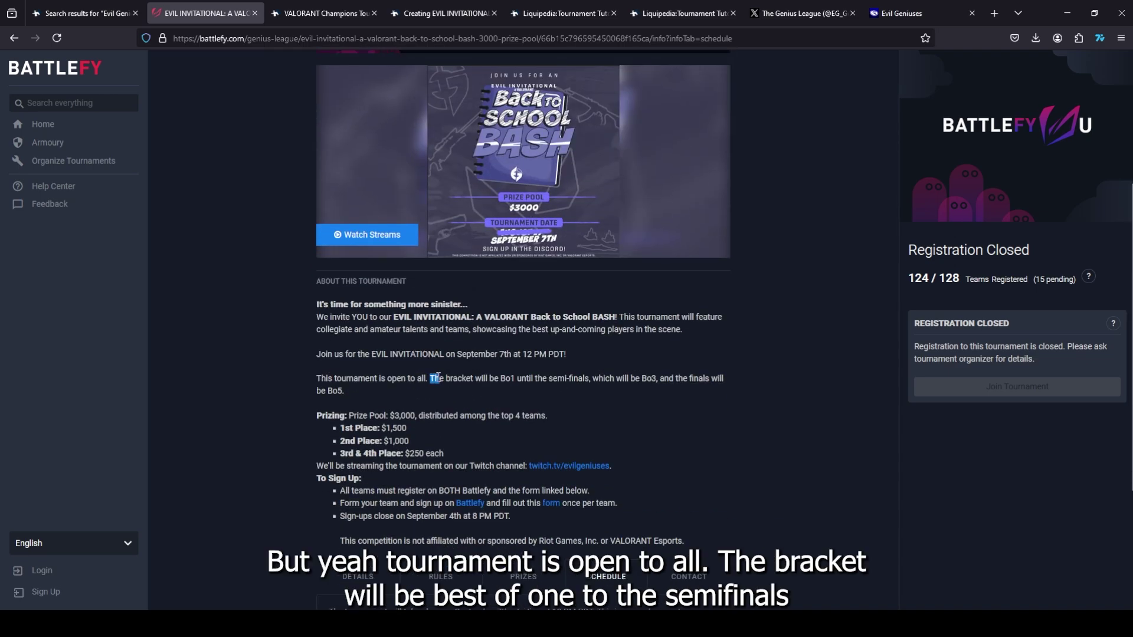
{"action": "left_click_drag", "start_coordinate": [455, 375], "coordinate": [724, 380]}
{"action": "left_click", "coordinate": [724, 380]}
Open a second copy of the VCT Ascension EMEA page with its Format section in edit view
{"action": "left_click", "coordinate": [338, 5]}
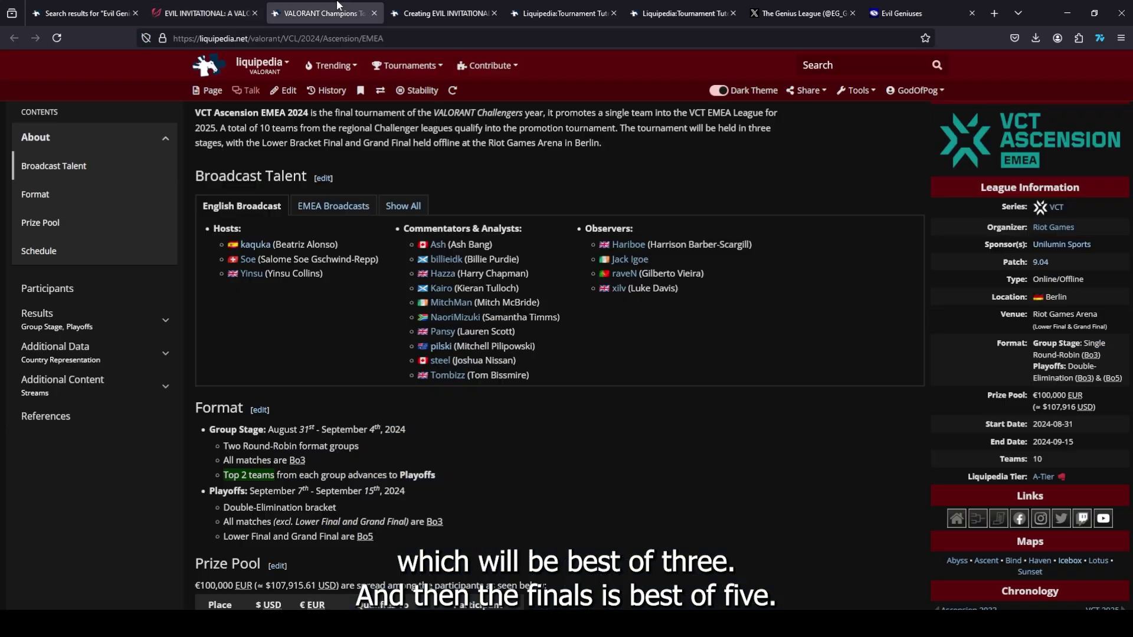
{"action": "left_click", "coordinate": [412, 4]}
{"action": "left_click", "coordinate": [354, 7]}
{"action": "mouse_move", "coordinate": [339, 70]}
{"action": "middle_click", "coordinate": [389, 94]}
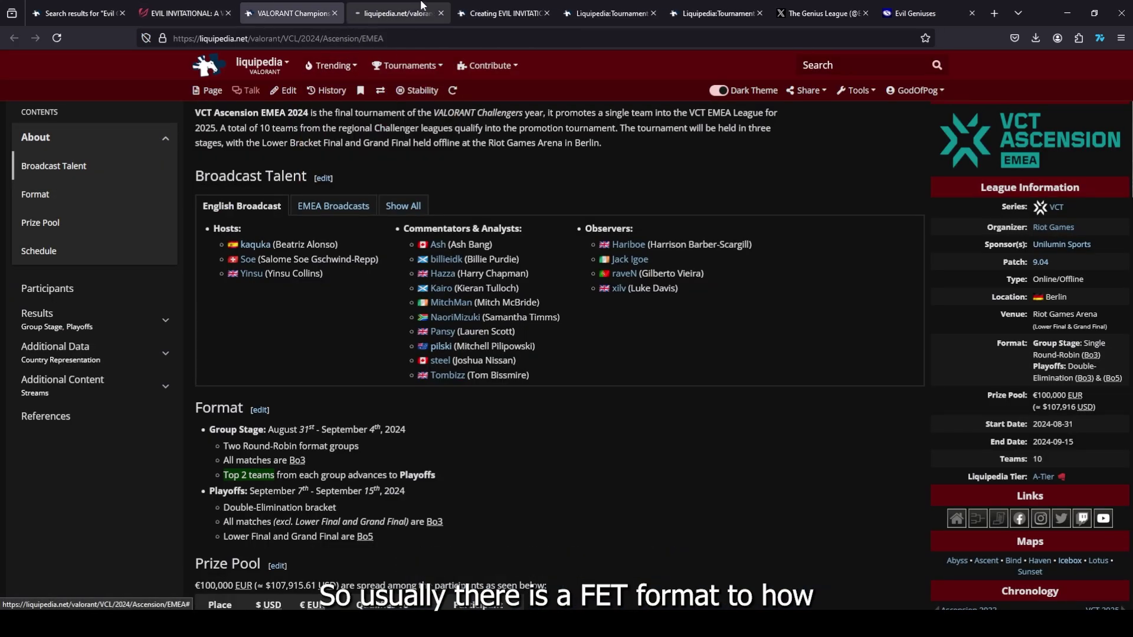
{"action": "left_click", "coordinate": [403, 8]}
{"action": "scroll", "coordinate": [286, 283], "scroll_direction": "down", "scroll_amount": 3}
{"action": "left_click", "coordinate": [262, 289]}
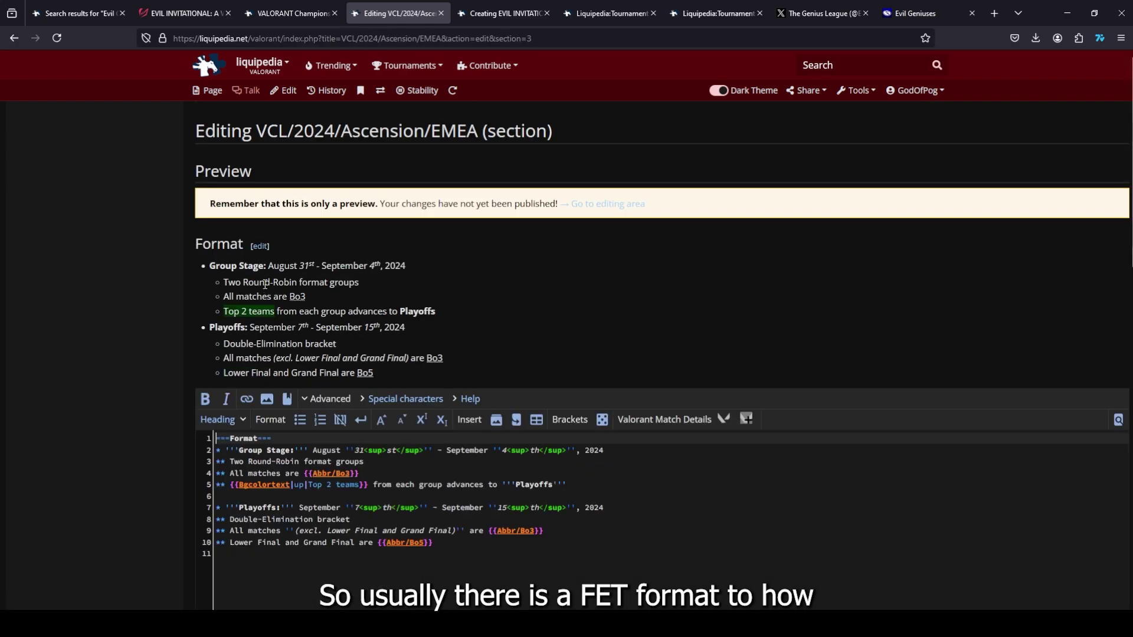
{"action": "scroll", "coordinate": [265, 284], "scroll_direction": "down", "scroll_amount": 2}
Replace the placeholder format sentence with the Ascension format and delete its Playoffs dates line
{"action": "key", "text": "ctrl+Tab"}
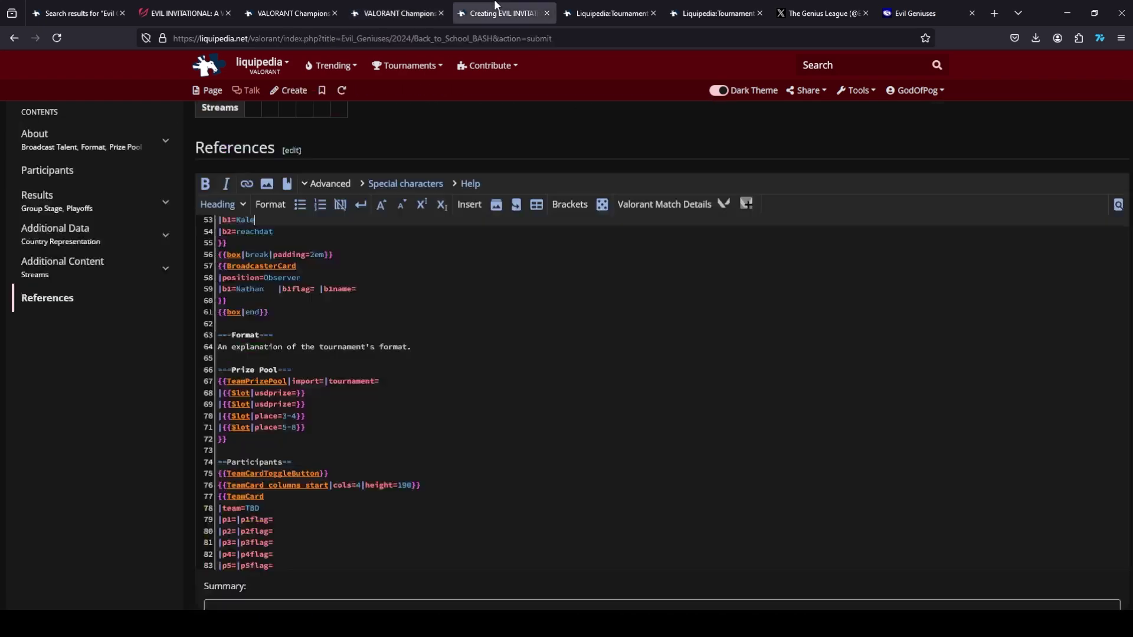
{"action": "left_click_drag", "start_coordinate": [425, 344], "coordinate": [218, 347]}
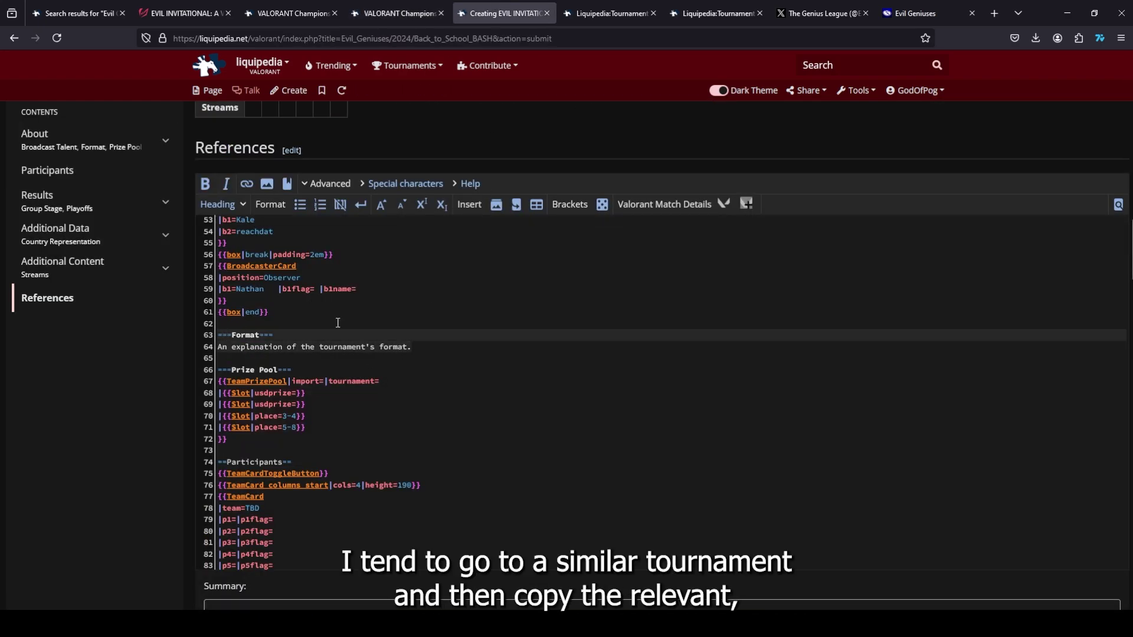
{"action": "type", "text": "* '''Group Stage:''' August ''31<sup>st</sup>'' - September ''4<sup>th</sup>'', 2024 ** Two Round-Robin format groups ** All matches are {{Abbr/Bo3}} ** {{Bgcolortext|up|Top 2 teams}} from each group advances to '''Playoffs'''  * '''Playoffs:''' September ''7<sup>th</sup>'' - September ''15<sup>th</sup>'', 2024 ** Double-Elimination bracket ** All matches ''(excl. Lower Final and Grand Final)'' are {{Abbr/Bo3}} ** Lower Final and Grand Final are {{Abbr/Bo5}}"}
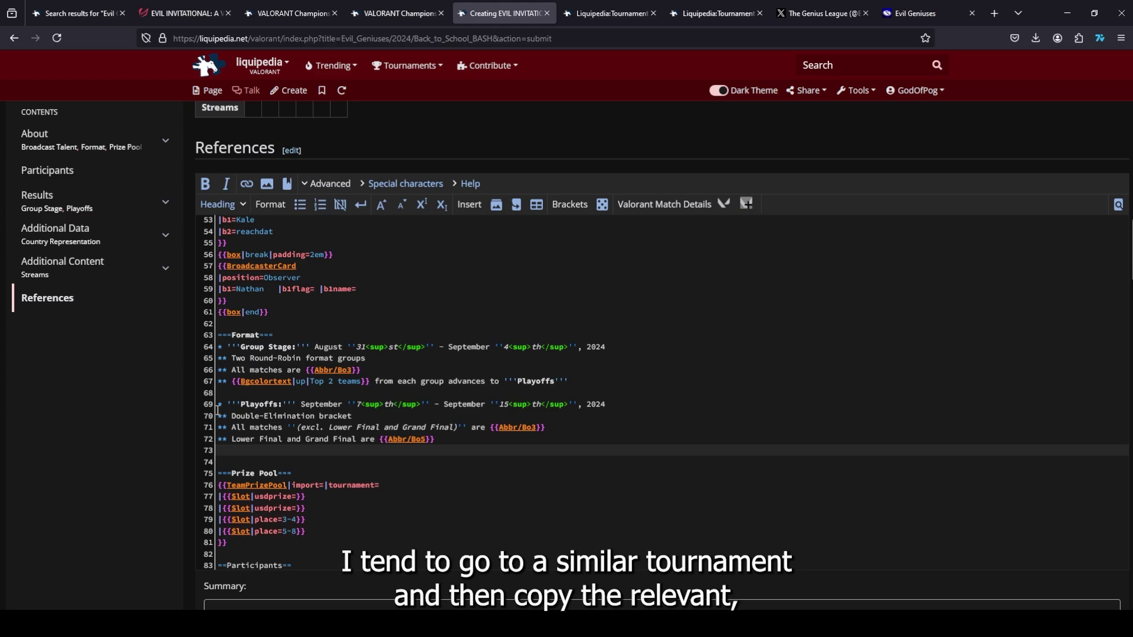
{"action": "left_click_drag", "start_coordinate": [218, 407], "coordinate": [201, 341]}
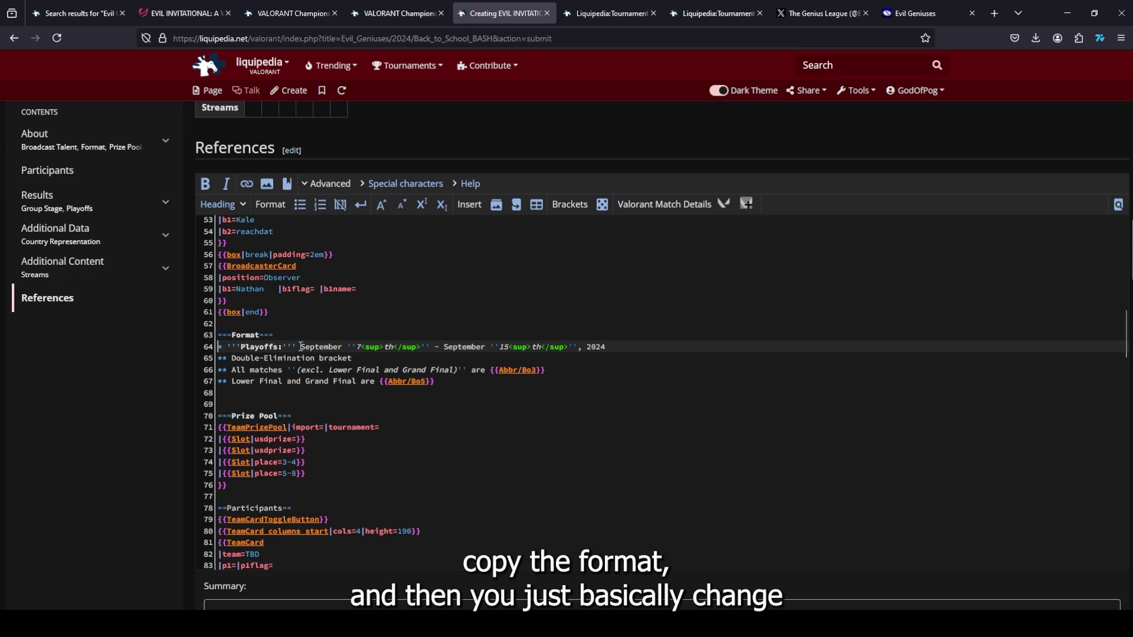
{"action": "left_click_drag", "start_coordinate": [297, 350], "coordinate": [228, 349]}
{"action": "key", "text": "BackSpace"}
{"action": "key", "text": "BackSpace"}
{"action": "left_click", "coordinate": [229, 349]}
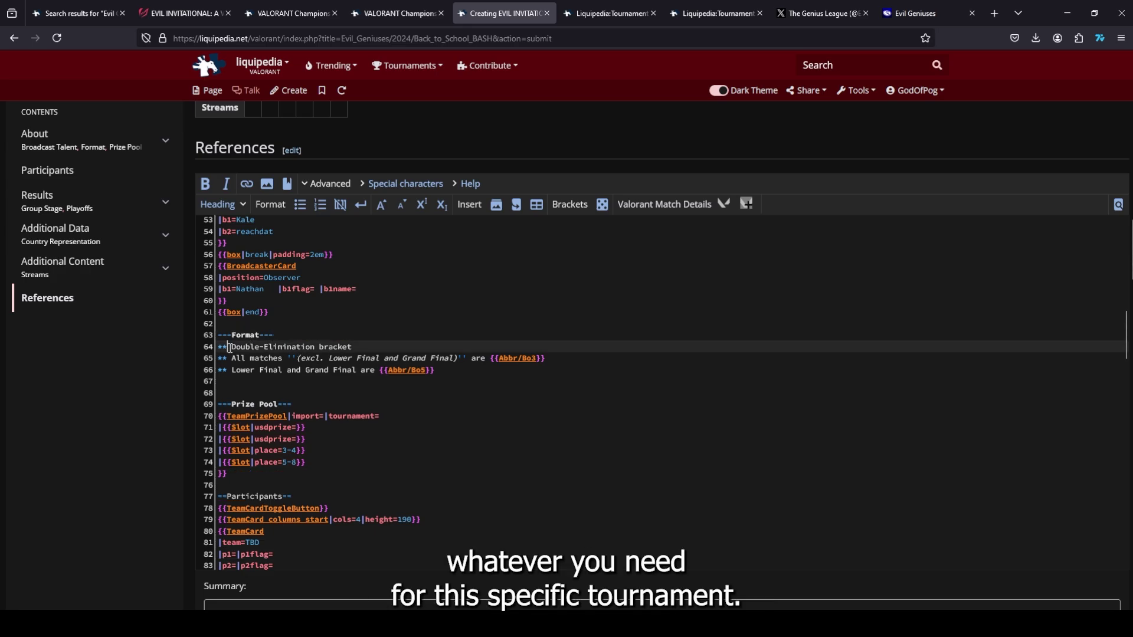
{"action": "key", "text": "BackSpace"}
Reword the bracket line to a 124 team Single-elimination bracket, Bo1 until Semi Finals
{"action": "double_click", "coordinate": [241, 349]}
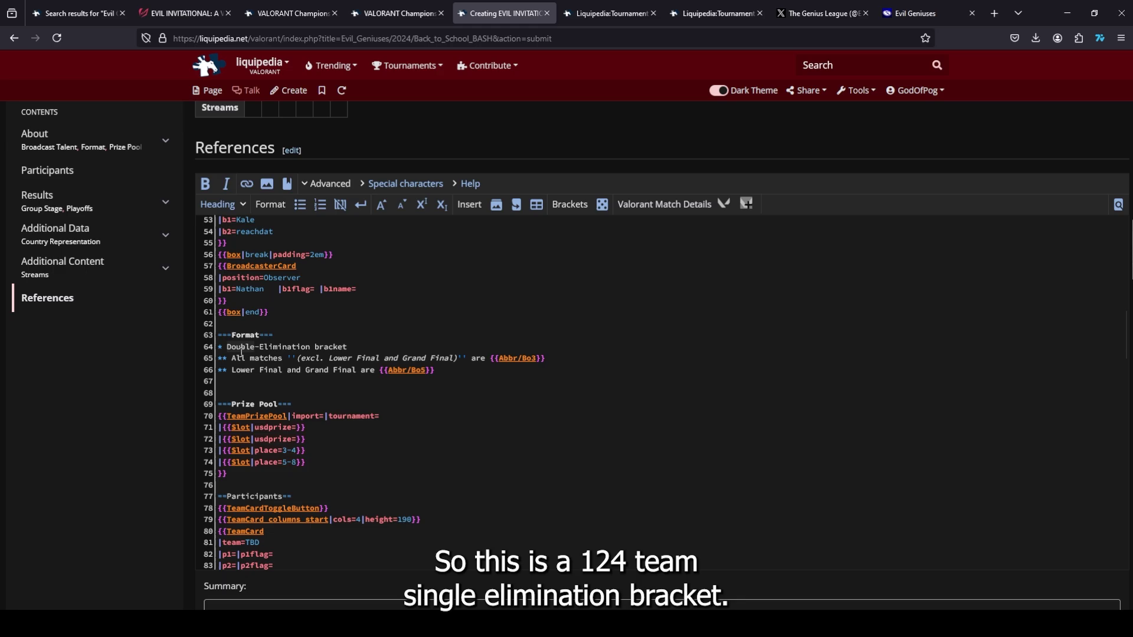
{"action": "type", "text": "124 team Single"}
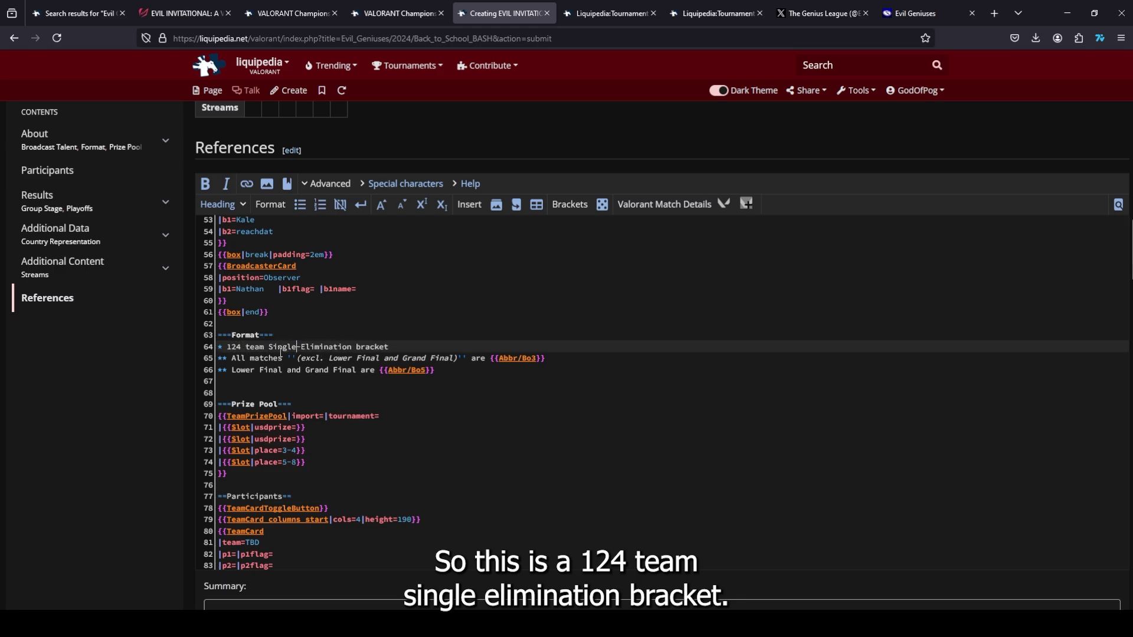
{"action": "left_click", "coordinate": [533, 361]}
{"action": "key", "text": "BackSpace"}
{"action": "type", "text": "1"}
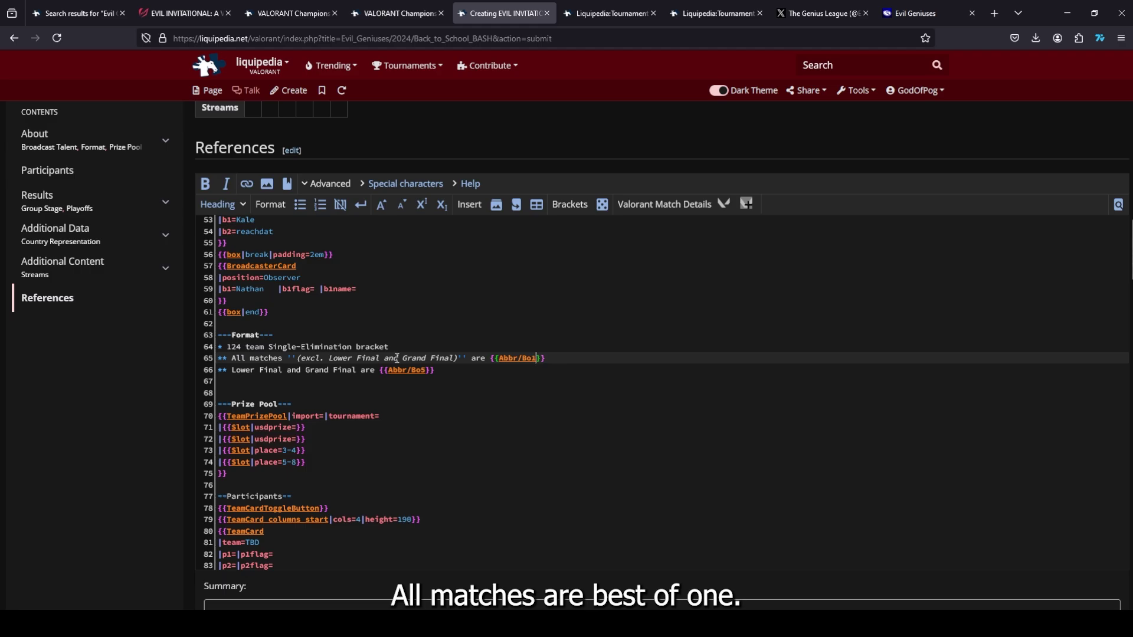
{"action": "left_click_drag", "start_coordinate": [348, 363], "coordinate": [329, 361]}
{"action": "type", "text": "Semi0F"}
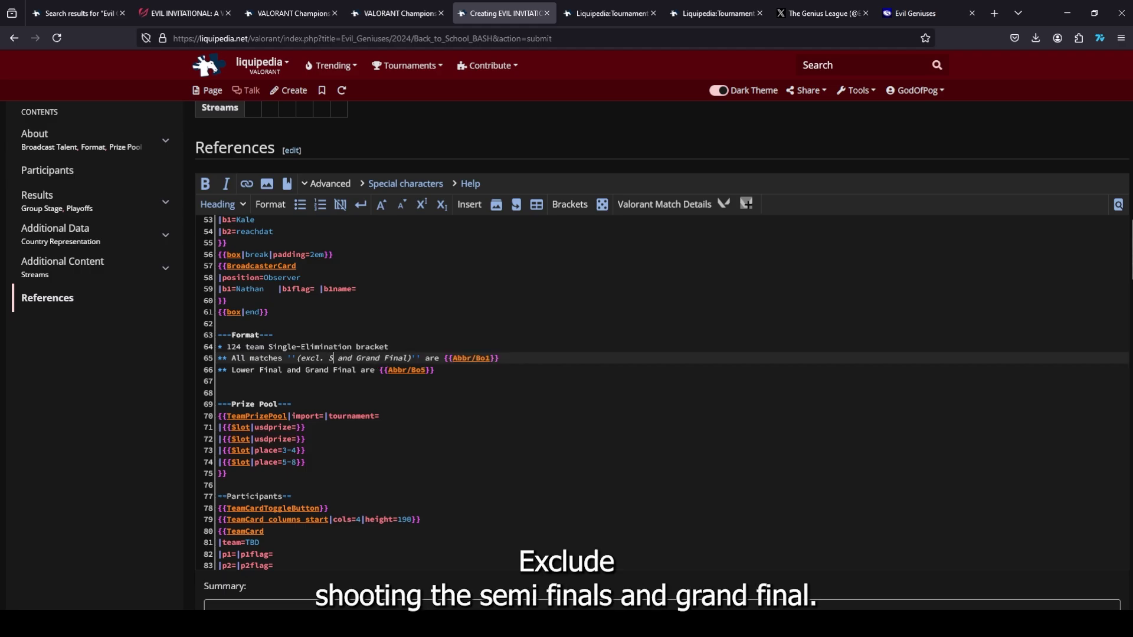
{"action": "key", "text": "BackSpace"}
{"action": "key", "text": "BackSpace"}
{"action": "type", "text": "Finals"}
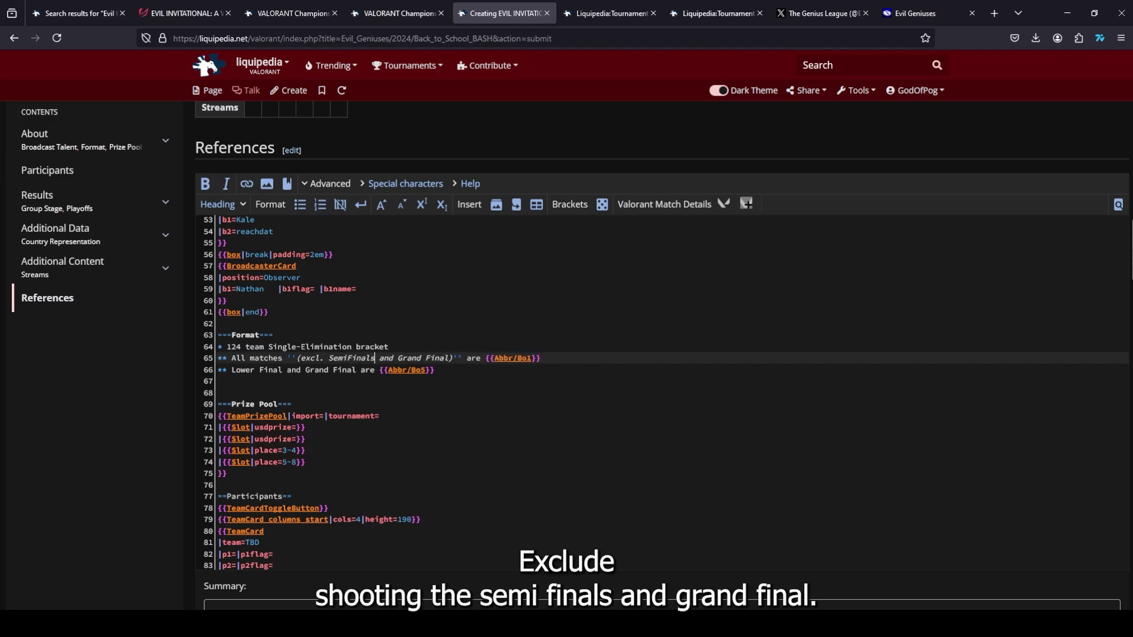
Change the best-of line to '** Semi Finals are {{Abbr/Bo3}}'
{"action": "left_click_drag", "start_coordinate": [232, 371], "coordinate": [268, 374]}
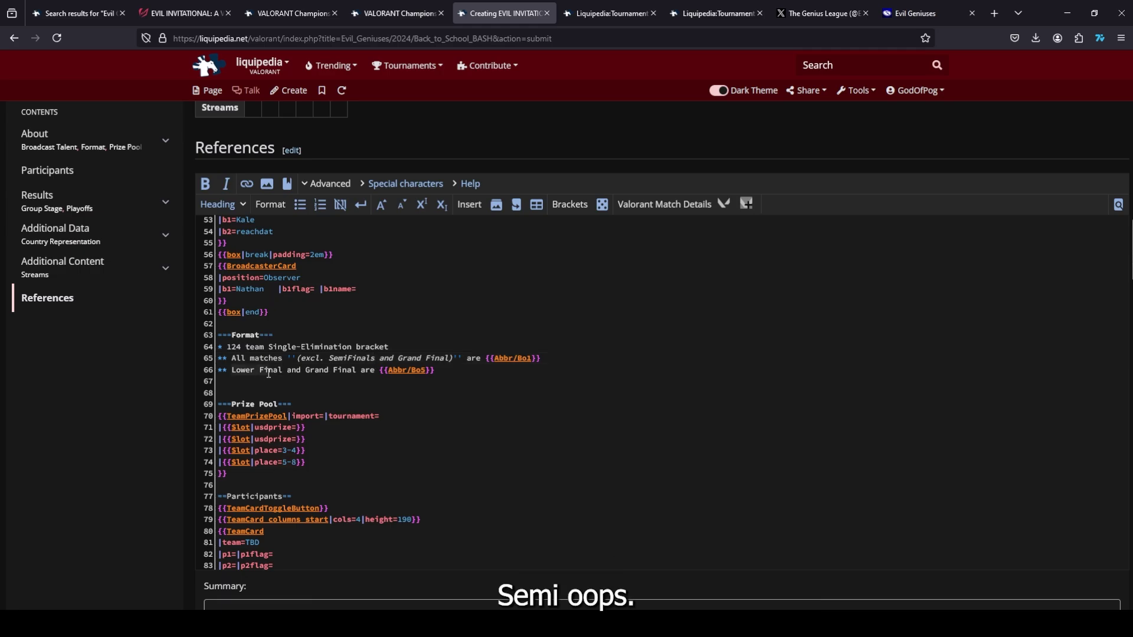
{"action": "type", "text": "Semi"}
{"action": "left_click", "coordinate": [347, 359]}
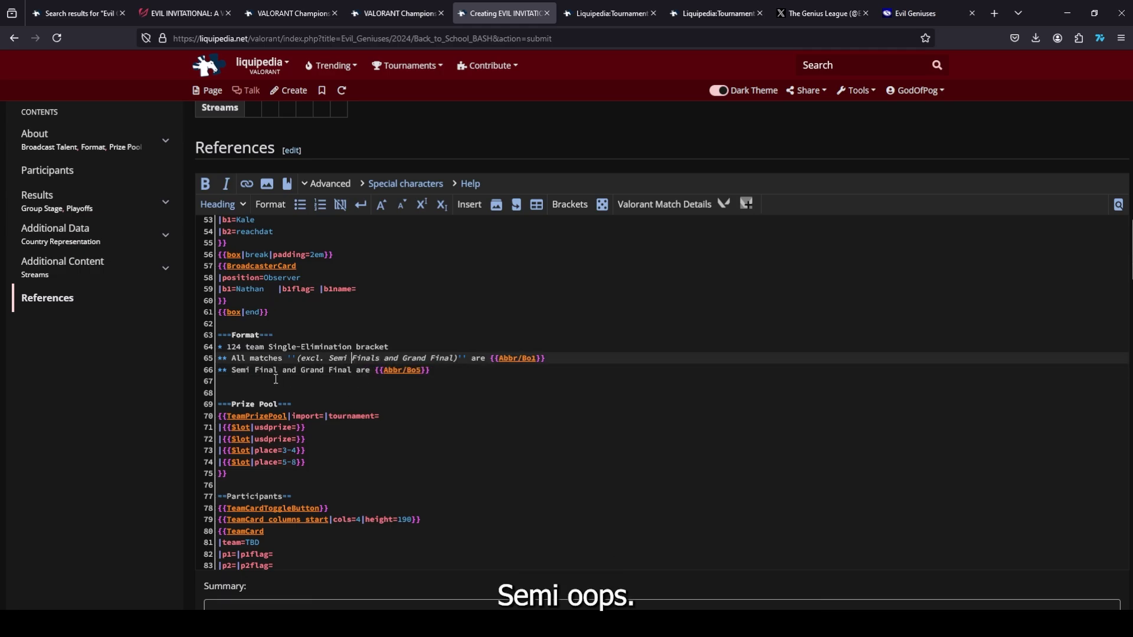
{"action": "left_click", "coordinate": [285, 369]}
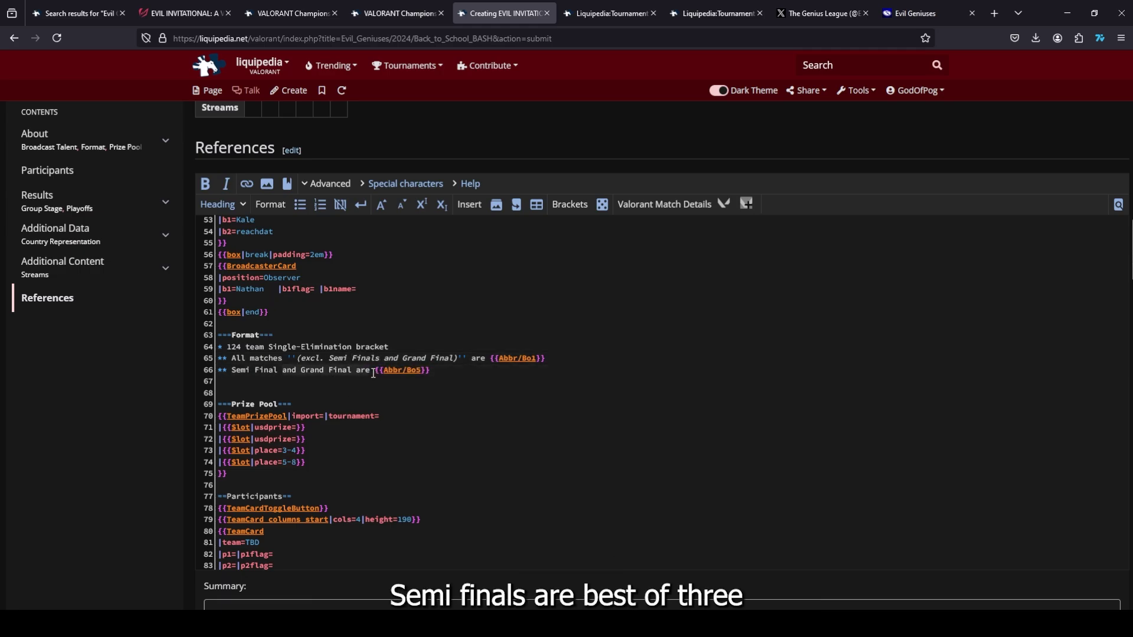
{"action": "left_click_drag", "start_coordinate": [373, 373], "coordinate": [376, 372]}
{"action": "key", "text": "BackSpace"}
Add '** Grand Final is {{Abbr/Bo5}}' on a new line and remove the blank line before Prize Pool
{"action": "left_click", "coordinate": [327, 371]}
{"action": "key", "text": "BackSpace"}
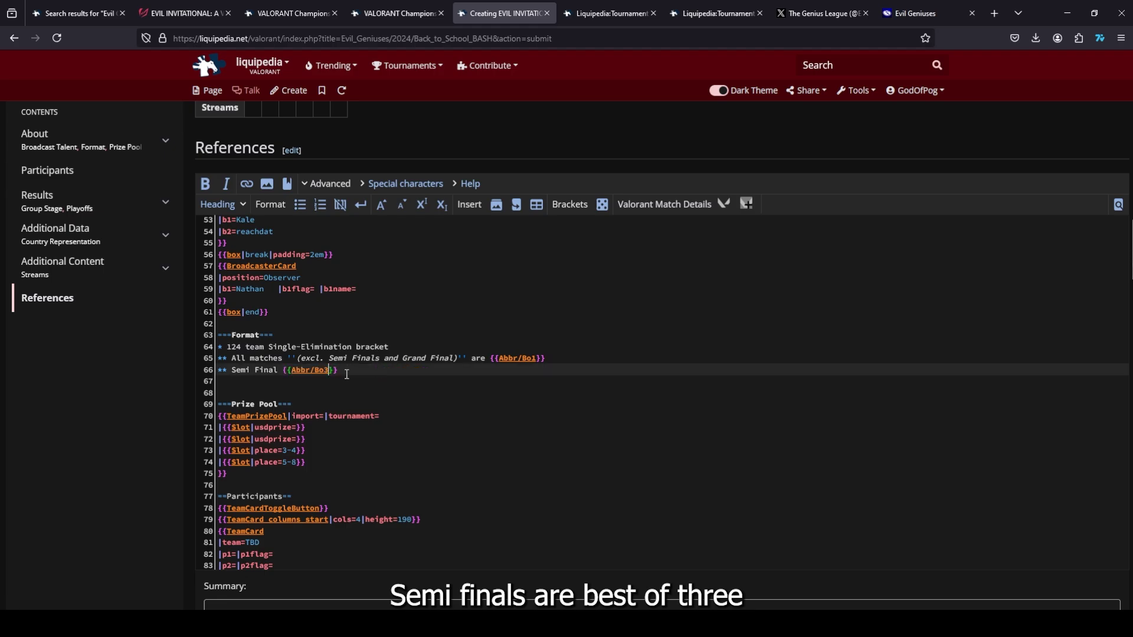
{"action": "left_click", "coordinate": [347, 374]}
{"action": "key", "text": "Return"}
{"action": "type", "text": "**"}
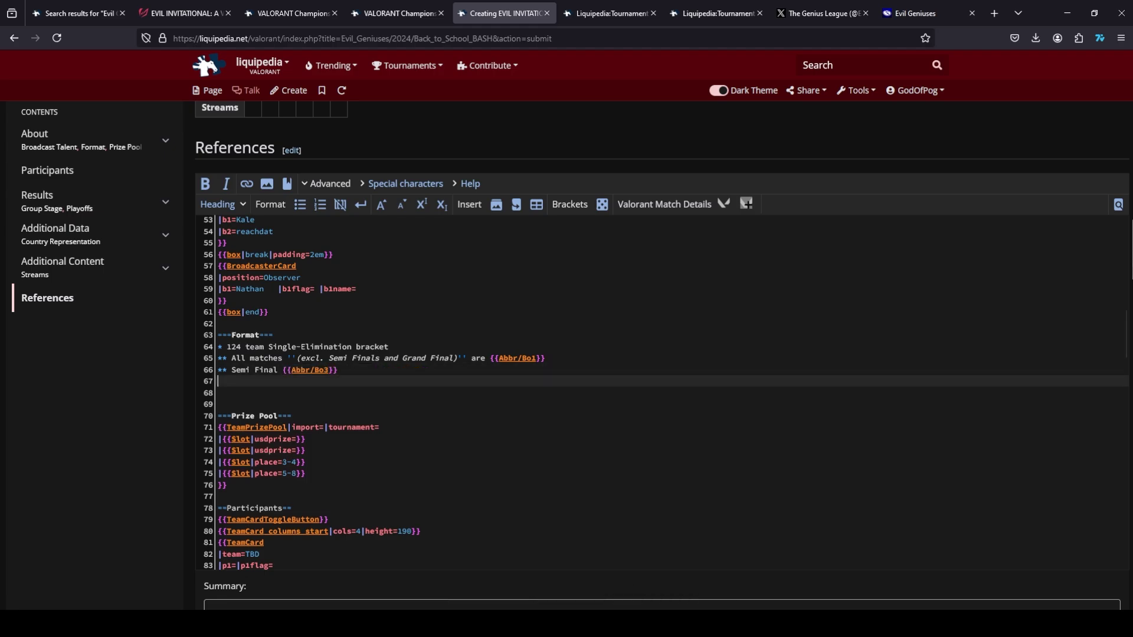
{"action": "type", "text": " Gar"}
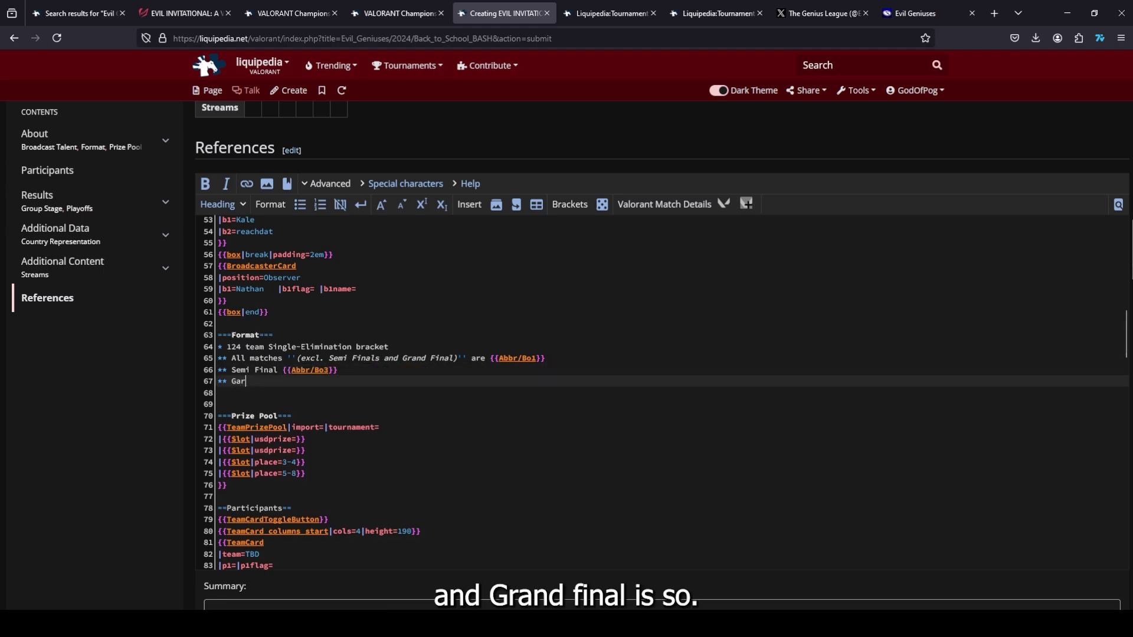
{"action": "key", "text": "BackSpace"}
{"action": "key", "text": "BackSpace"}
{"action": "type", "text": "rand Final is {{Abbr/B"}
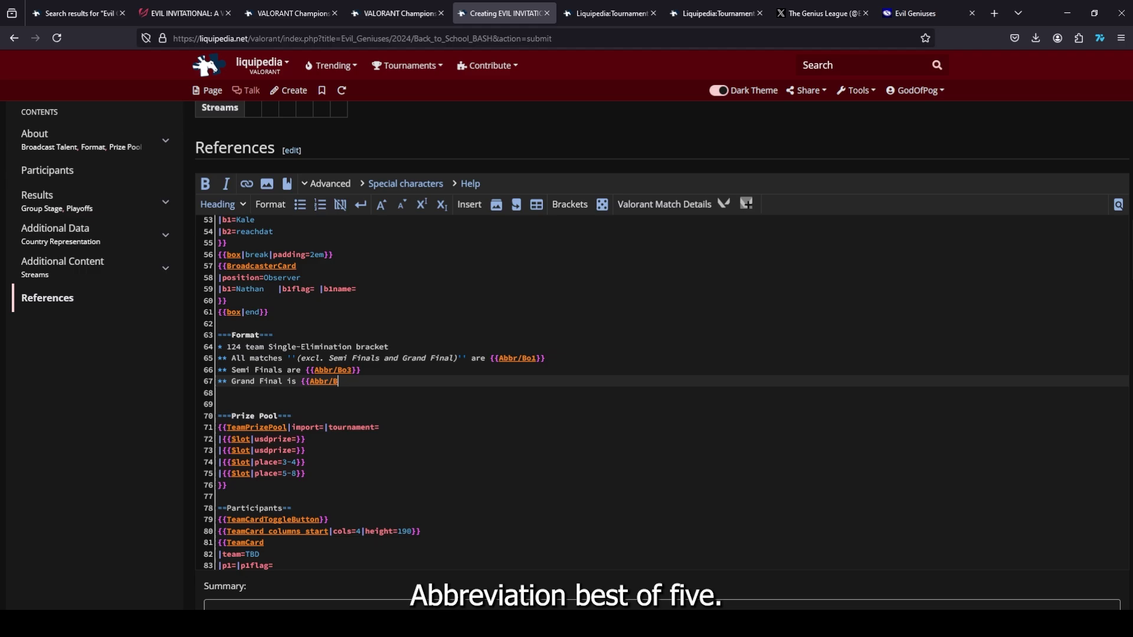
{"action": "type", "text": "o5}}"}
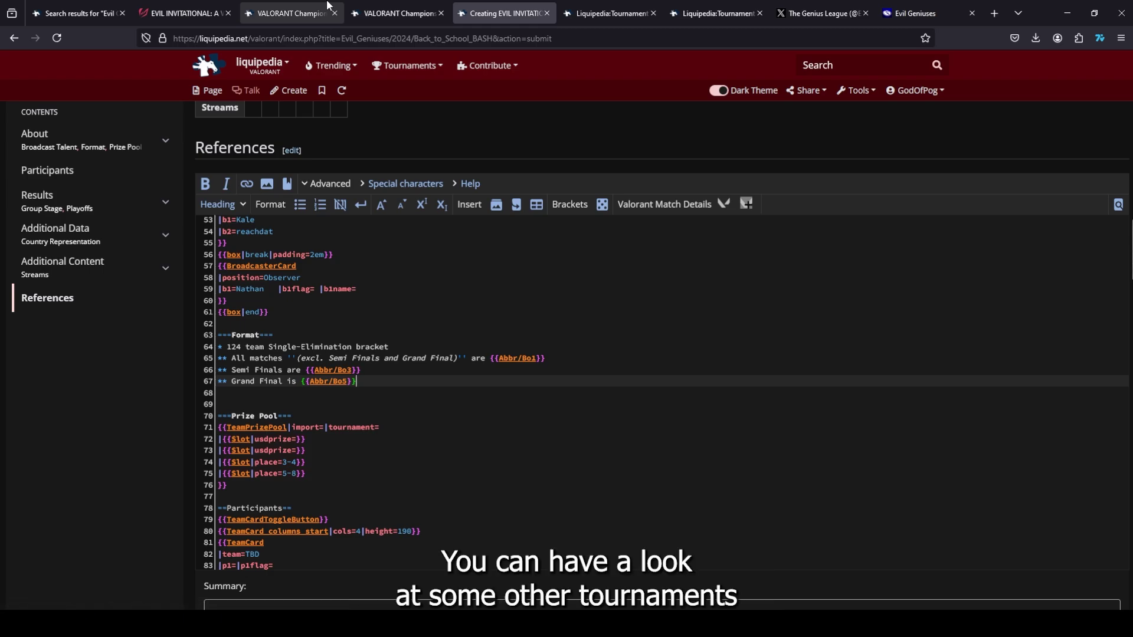
{"action": "key", "text": "Delete"}
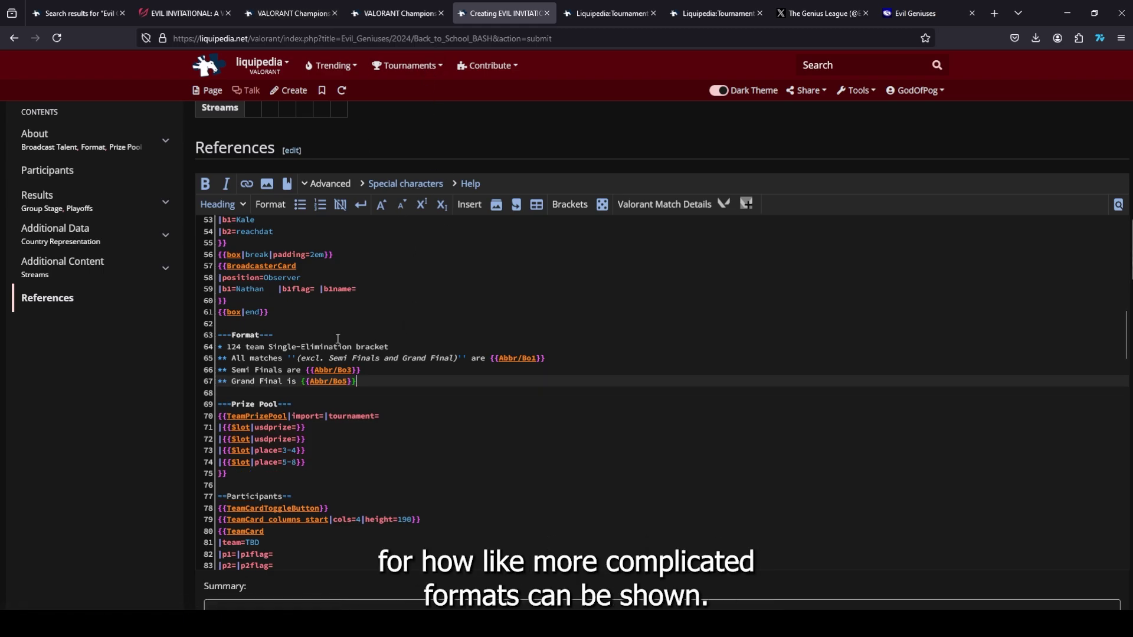
{"action": "scroll", "coordinate": [424, 373], "scroll_direction": "down", "scroll_amount": 2}
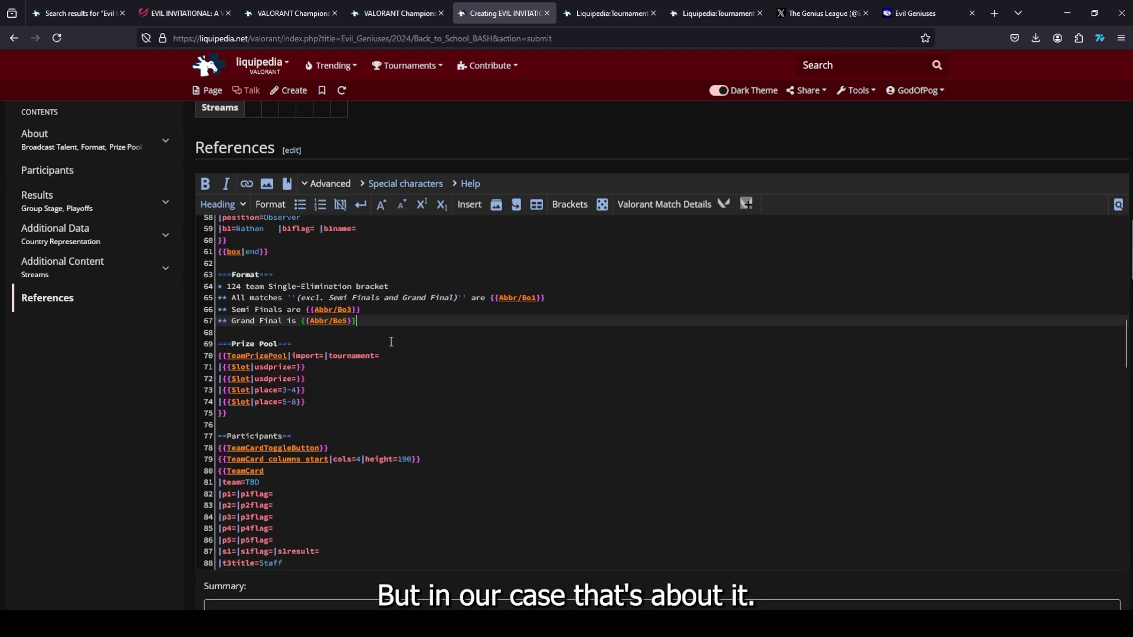
{"action": "scroll", "coordinate": [336, 336], "scroll_direction": "down", "scroll_amount": 2}
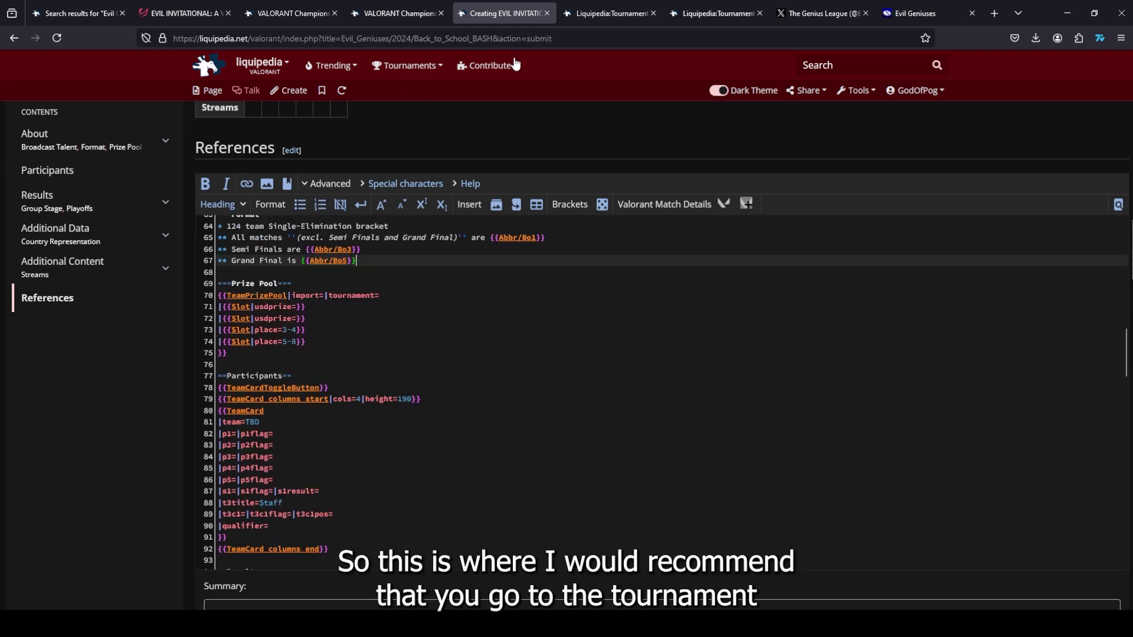
{"action": "left_click", "coordinate": [584, 12]}
{"action": "scroll", "coordinate": [516, 216], "scroll_direction": "up", "scroll_amount": 10}
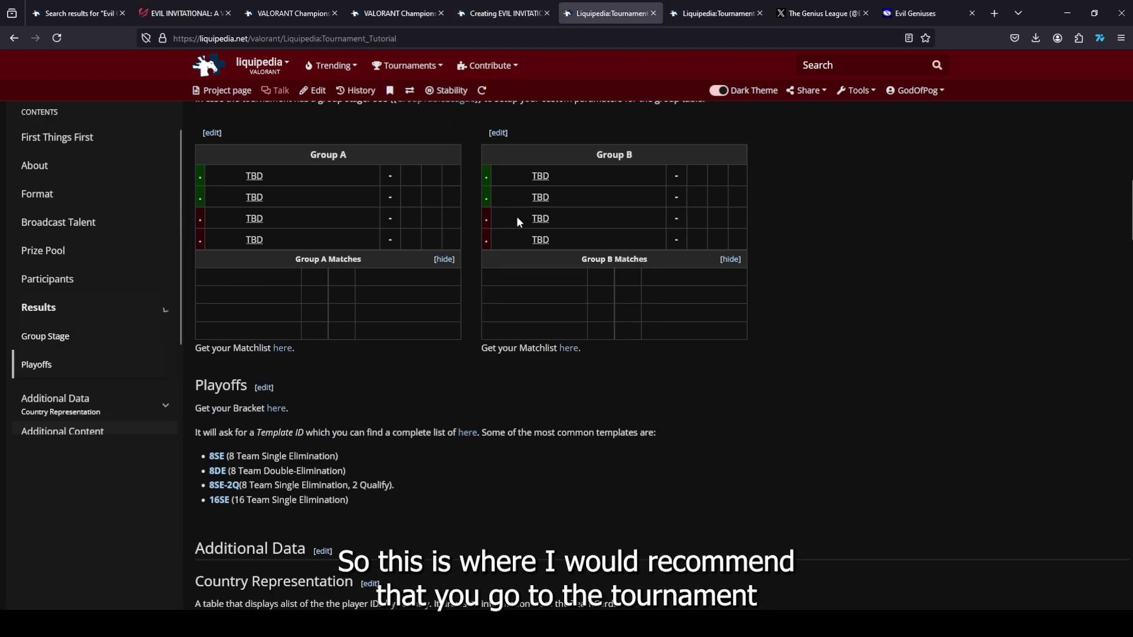
{"action": "scroll", "coordinate": [516, 216], "scroll_direction": "up", "scroll_amount": 15}
{"action": "scroll", "coordinate": [516, 216], "scroll_direction": "down", "scroll_amount": 8}
{"action": "scroll", "coordinate": [286, 216], "scroll_direction": "up", "scroll_amount": 1}
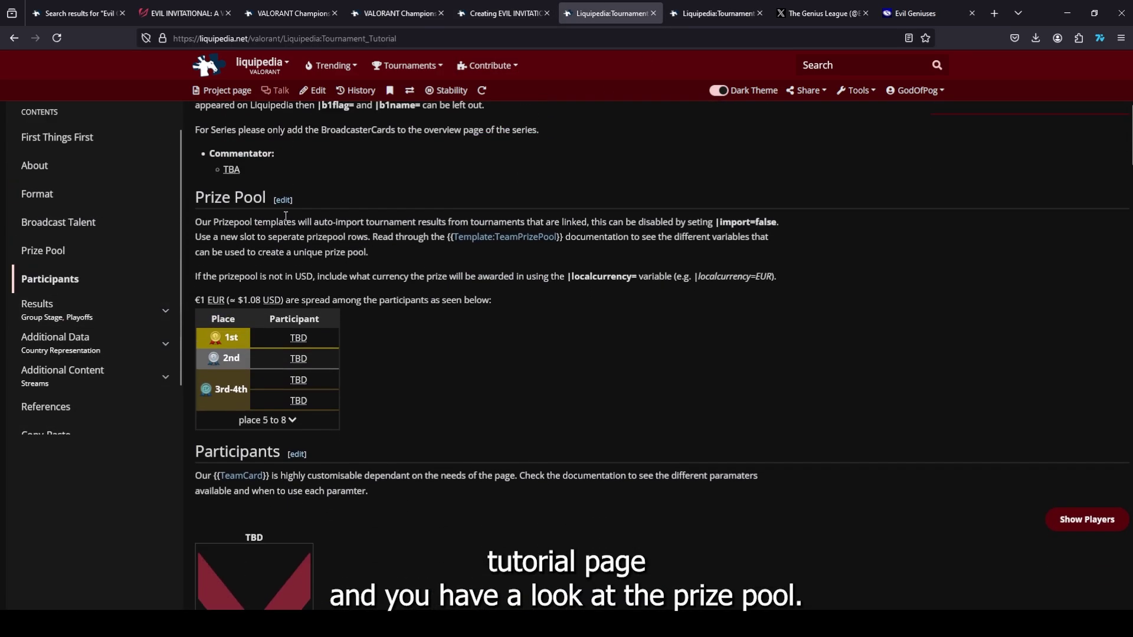
{"action": "left_click", "coordinate": [505, 242]}
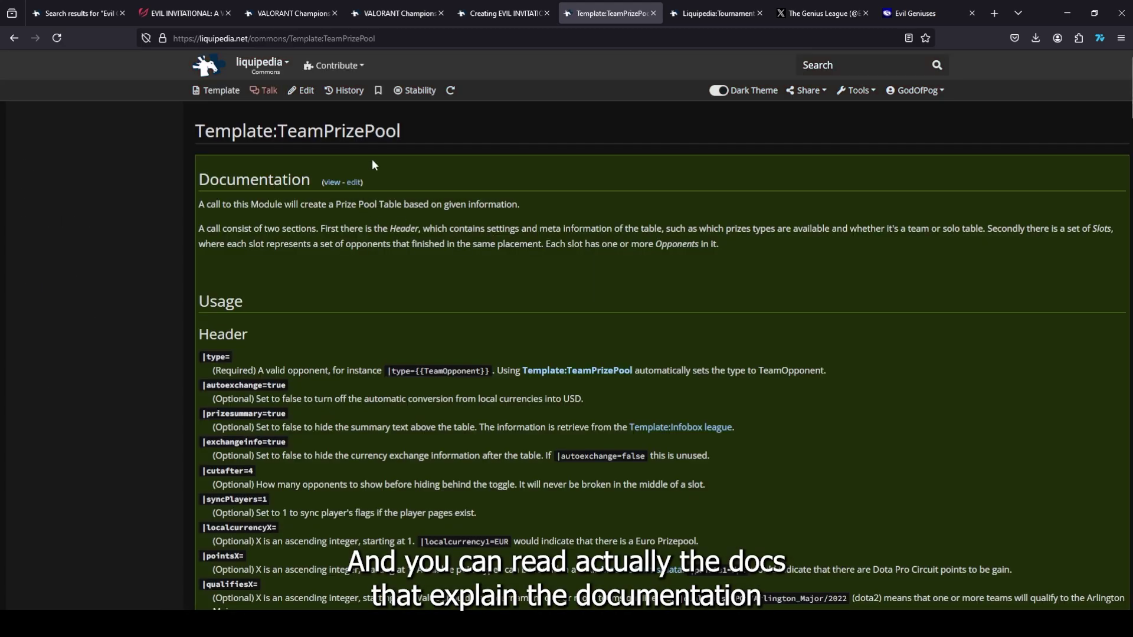
{"action": "left_click_drag", "start_coordinate": [394, 132], "coordinate": [278, 132]}
{"action": "left_click", "coordinate": [460, 137]}
{"action": "scroll", "coordinate": [391, 270], "scroll_direction": "down", "scroll_amount": 8}
{"action": "scroll", "coordinate": [389, 253], "scroll_direction": "down", "scroll_amount": 20}
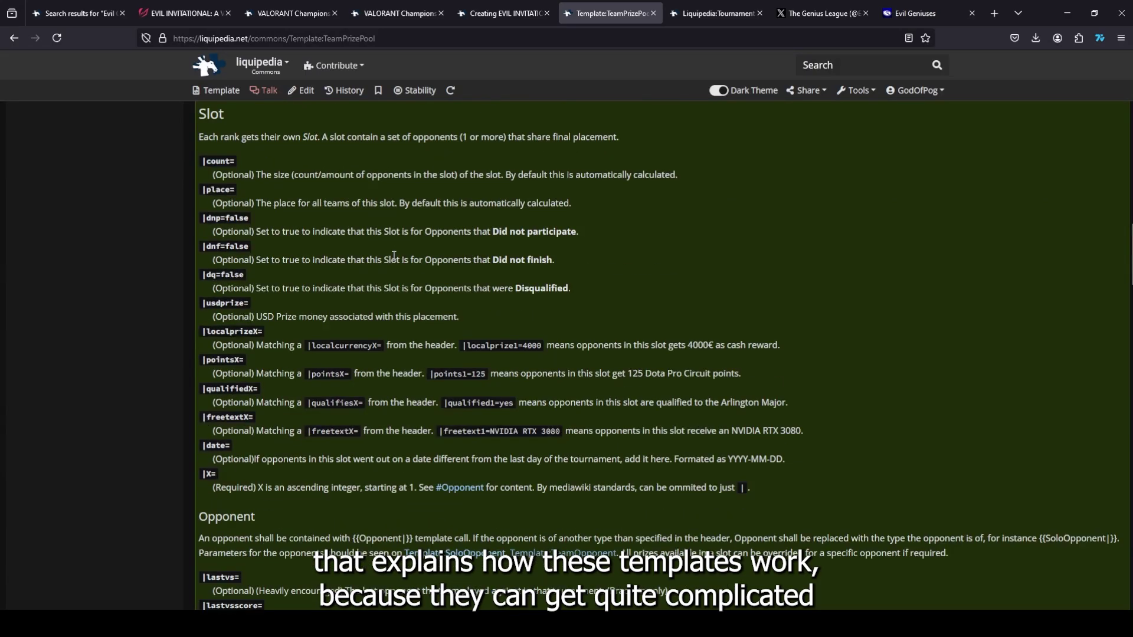
{"action": "scroll", "coordinate": [391, 269], "scroll_direction": "down", "scroll_amount": 15}
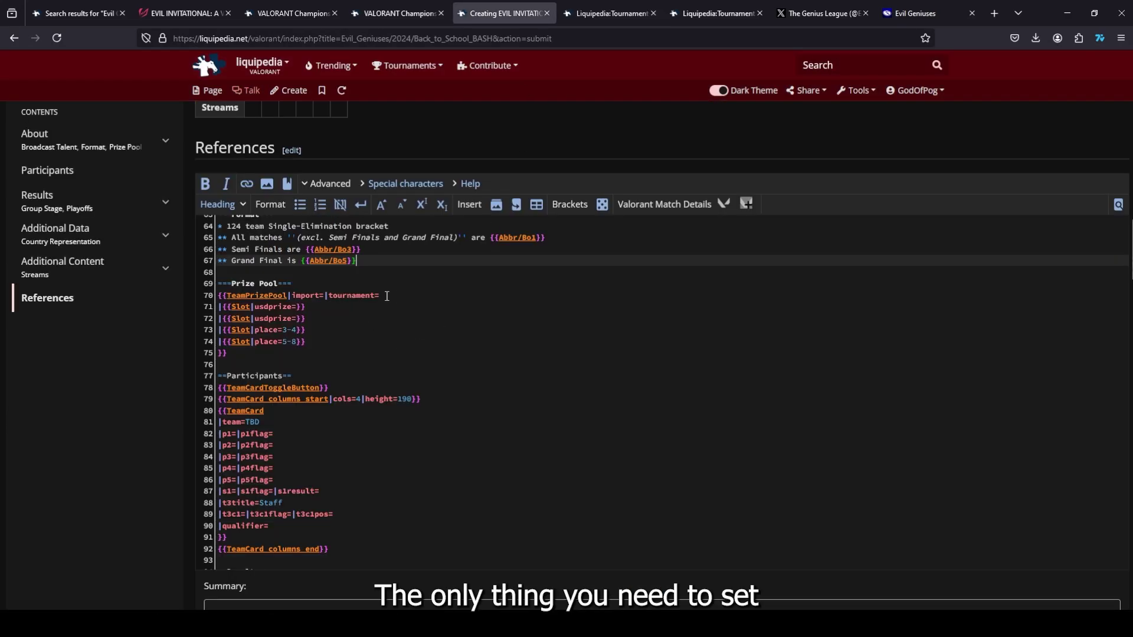
Check Battlefy's prize details and set the first-place usdprize to 1,500
{"action": "left_click", "coordinate": [297, 308]}
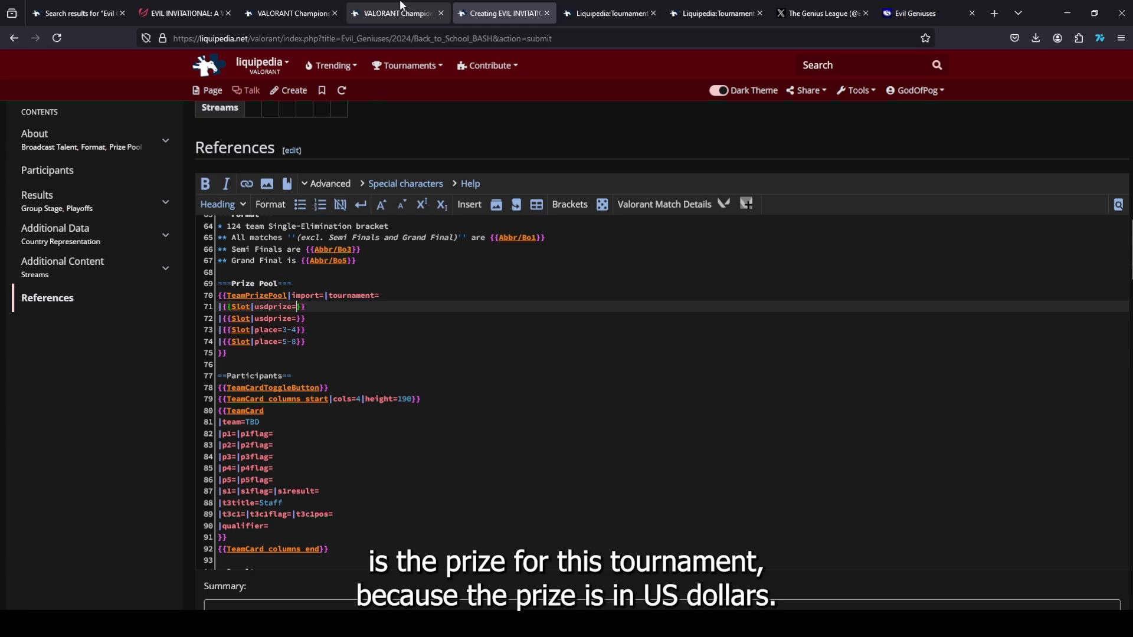
{"action": "left_click", "coordinate": [223, 204]}
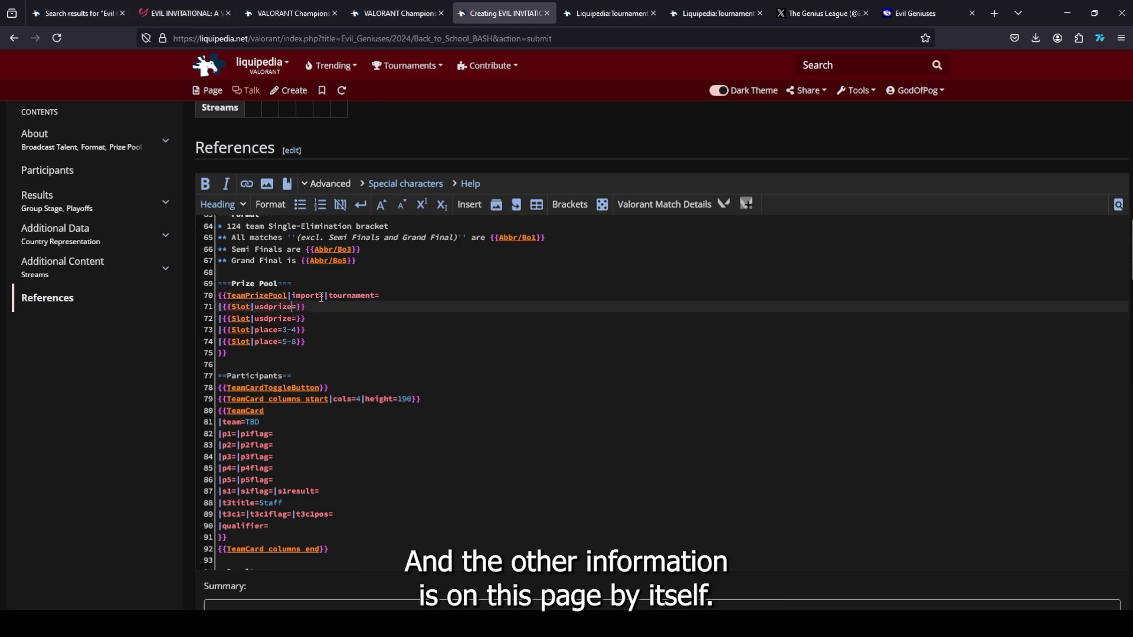
{"action": "left_click_drag", "start_coordinate": [183, 13], "coordinate": [398, 13]}
{"action": "scroll", "coordinate": [347, 354], "scroll_direction": "down", "scroll_amount": 3}
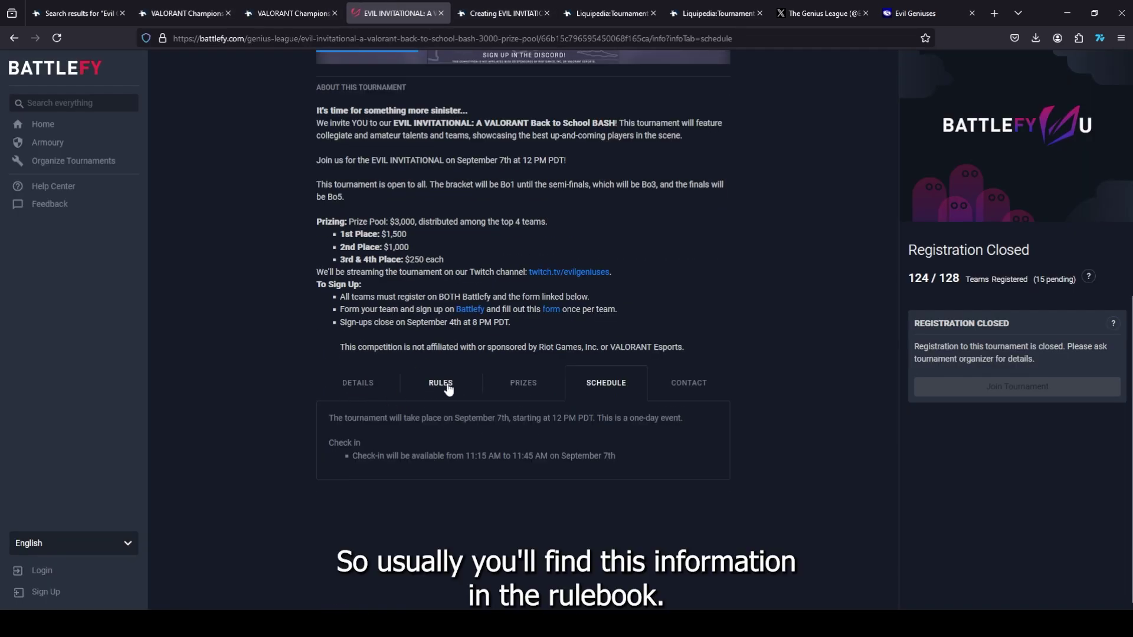
{"action": "left_click", "coordinate": [523, 383]}
{"action": "scroll", "coordinate": [444, 357], "scroll_direction": "down", "scroll_amount": 1}
{"action": "left_click", "coordinate": [501, 13]}
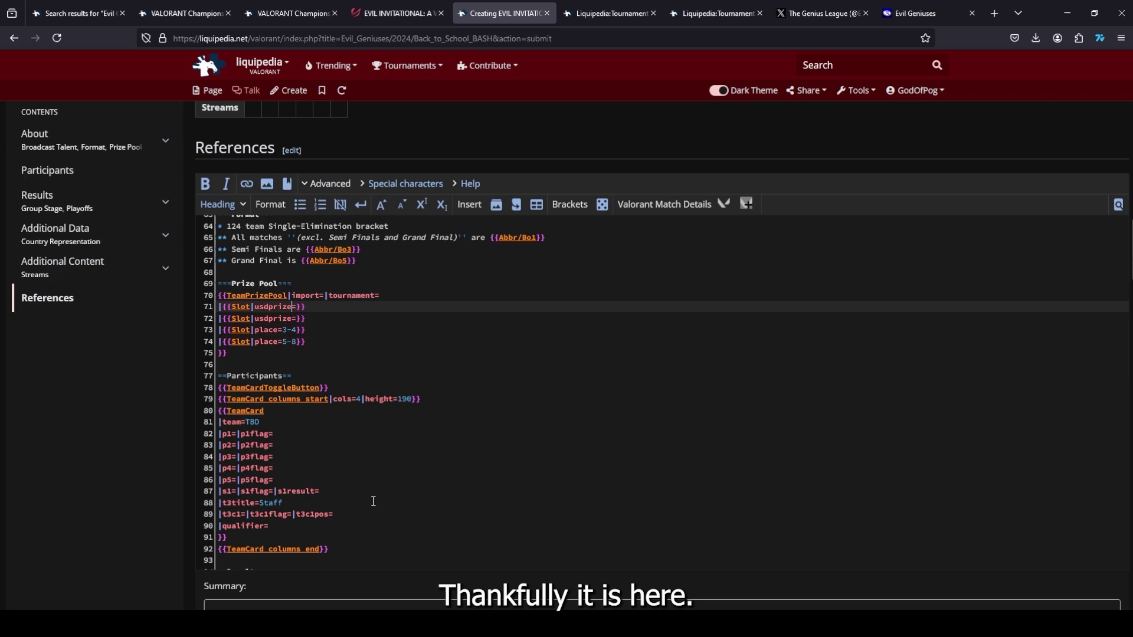
{"action": "left_click", "coordinate": [389, 13]}
{"action": "left_click", "coordinate": [502, 13]}
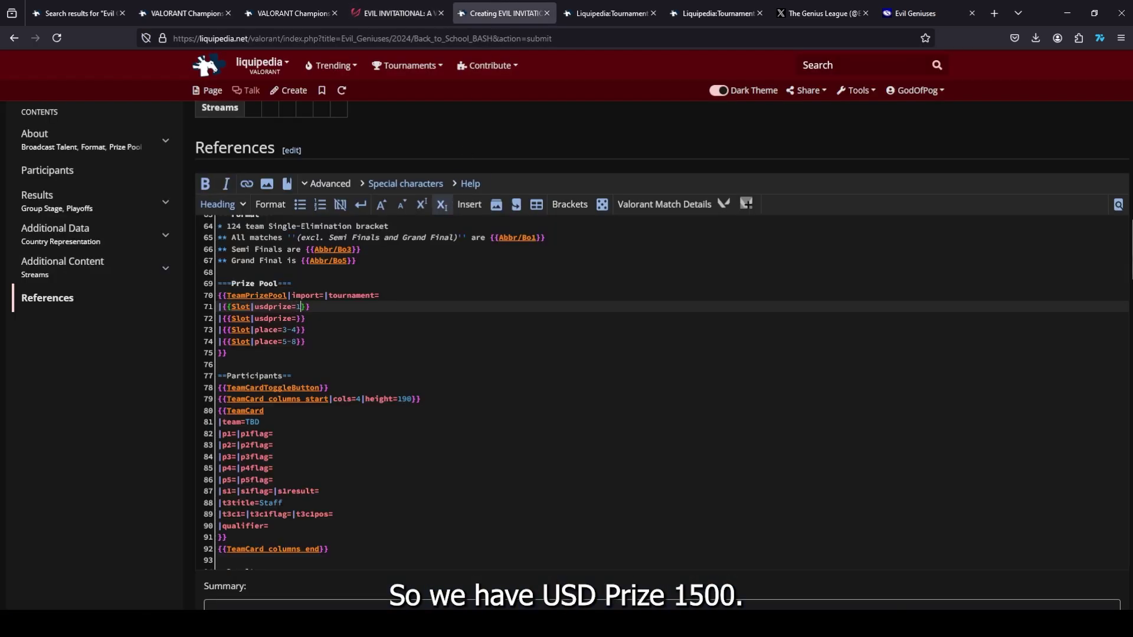
{"action": "type", "text": "500"}
Set second place to 1,000 and add |usdprize=250 to the 3–4 place slot
{"action": "left_click", "coordinate": [390, 13]}
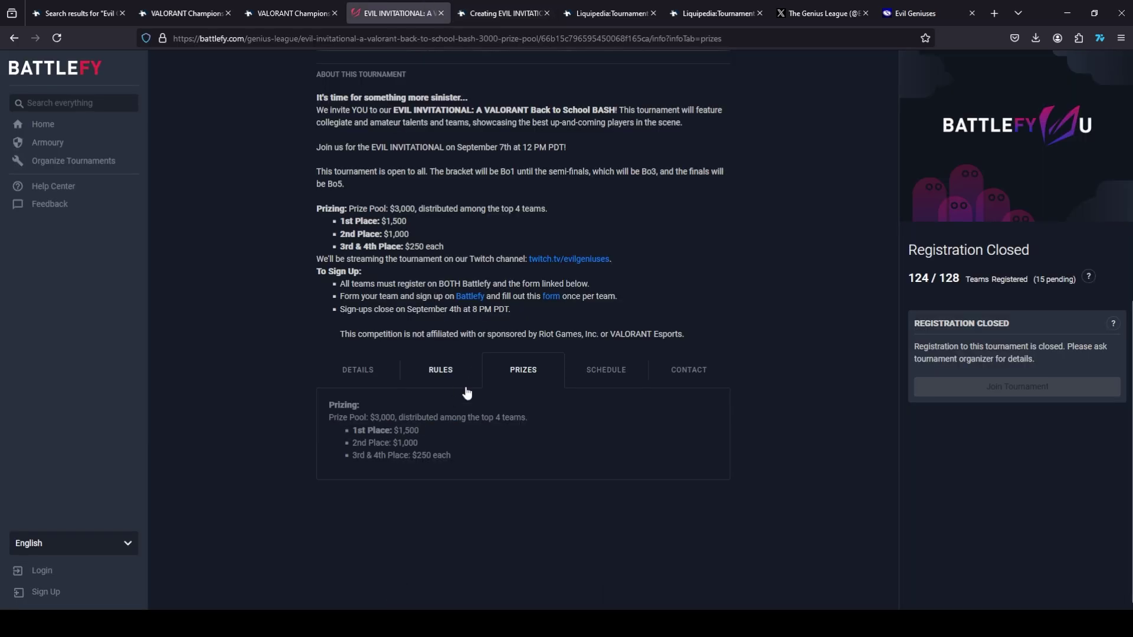
{"action": "left_click", "coordinate": [502, 13]}
{"action": "left_click", "coordinate": [298, 318]}
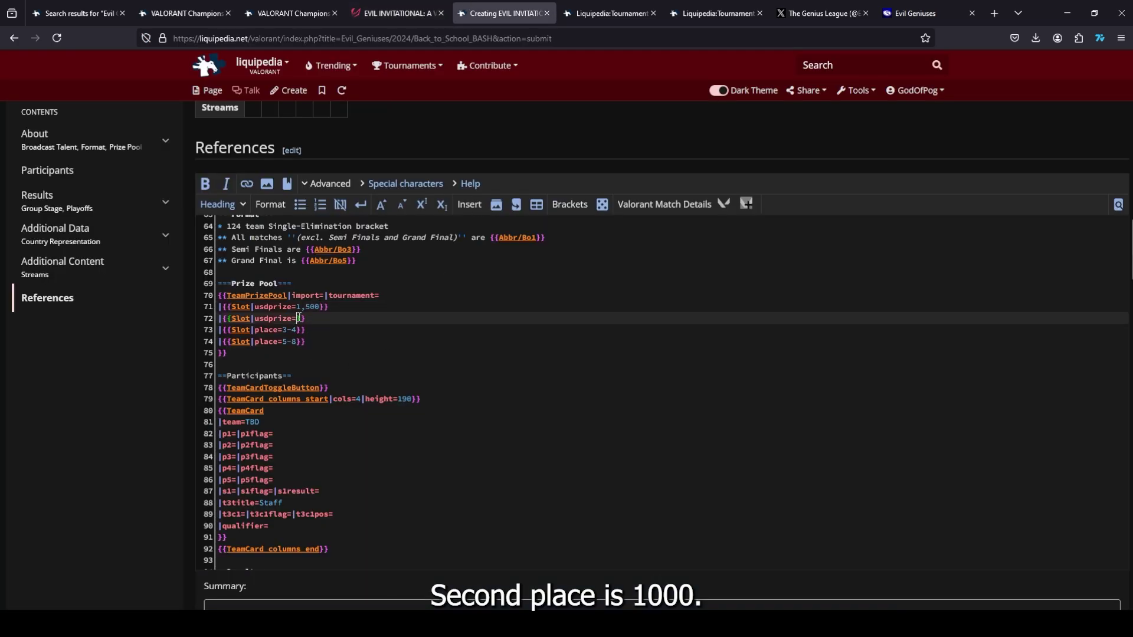
{"action": "type", "text": "1,000"}
{"action": "left_click", "coordinate": [397, 13]}
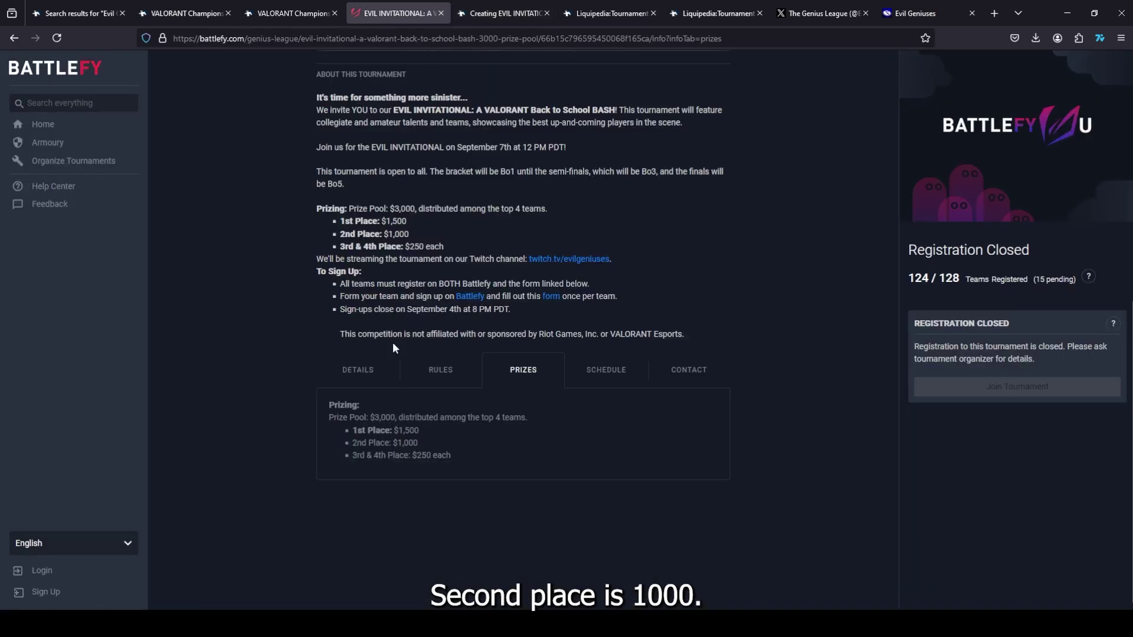
{"action": "left_click_drag", "start_coordinate": [410, 455], "coordinate": [462, 454]}
{"action": "left_click", "coordinate": [502, 13]}
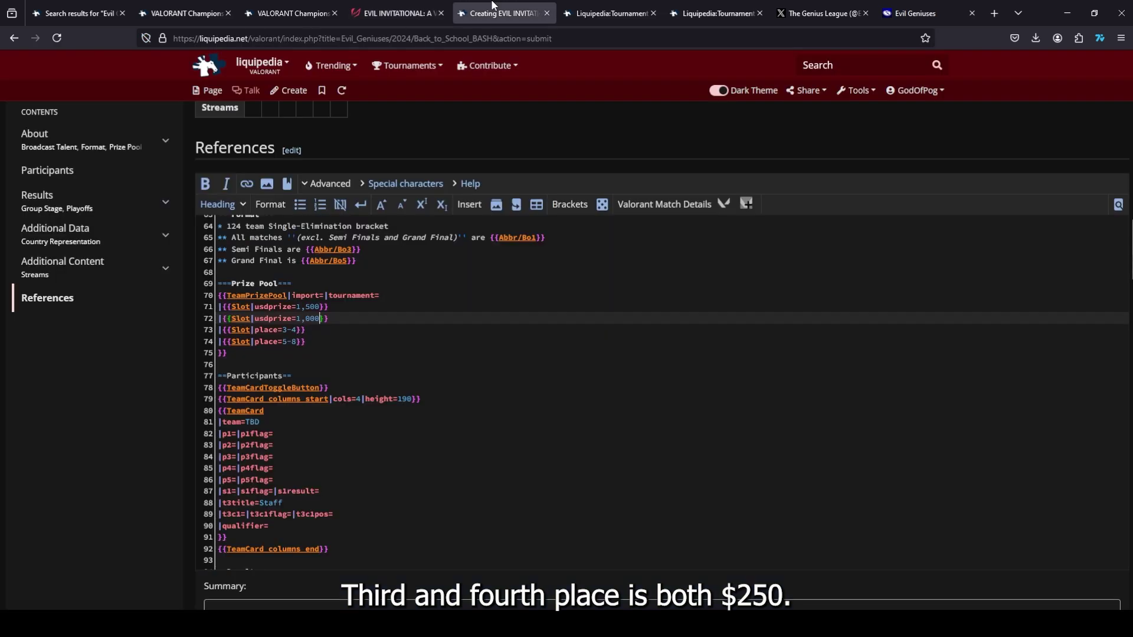
{"action": "left_click", "coordinate": [298, 330]}
{"action": "type", "text": "|"}
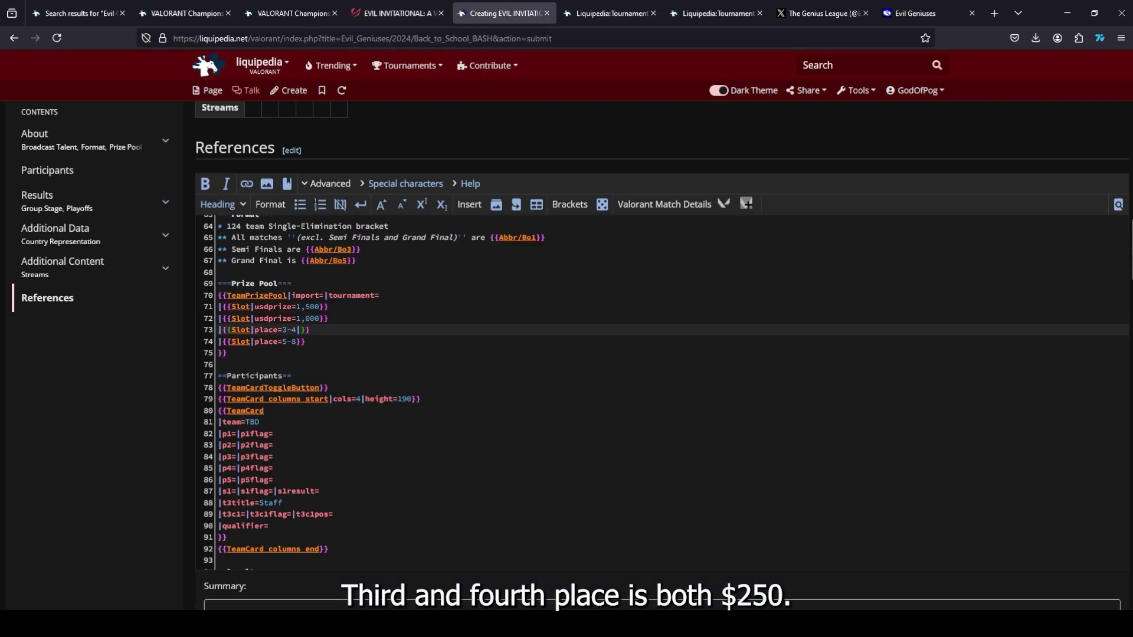
{"action": "type", "text": "usdprize=250"}
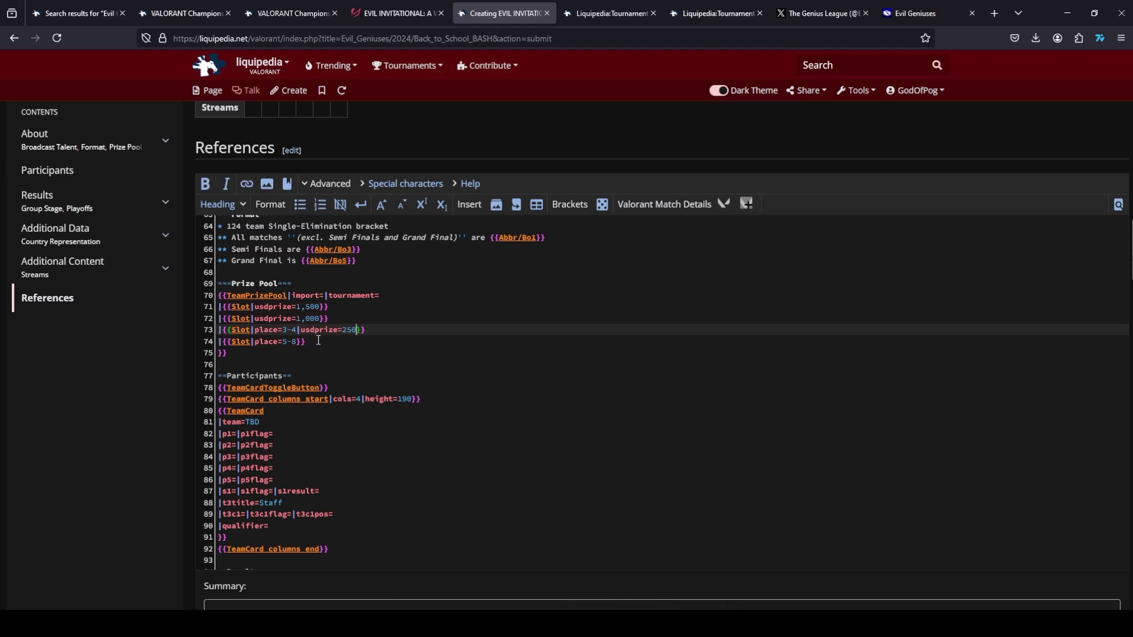
{"action": "left_click", "coordinate": [318, 342]}
Remove the import parameter from the TeamPrizePool call on line 70
{"action": "left_click_drag", "start_coordinate": [325, 296], "coordinate": [294, 298]}
{"action": "left_click", "coordinate": [324, 295]}
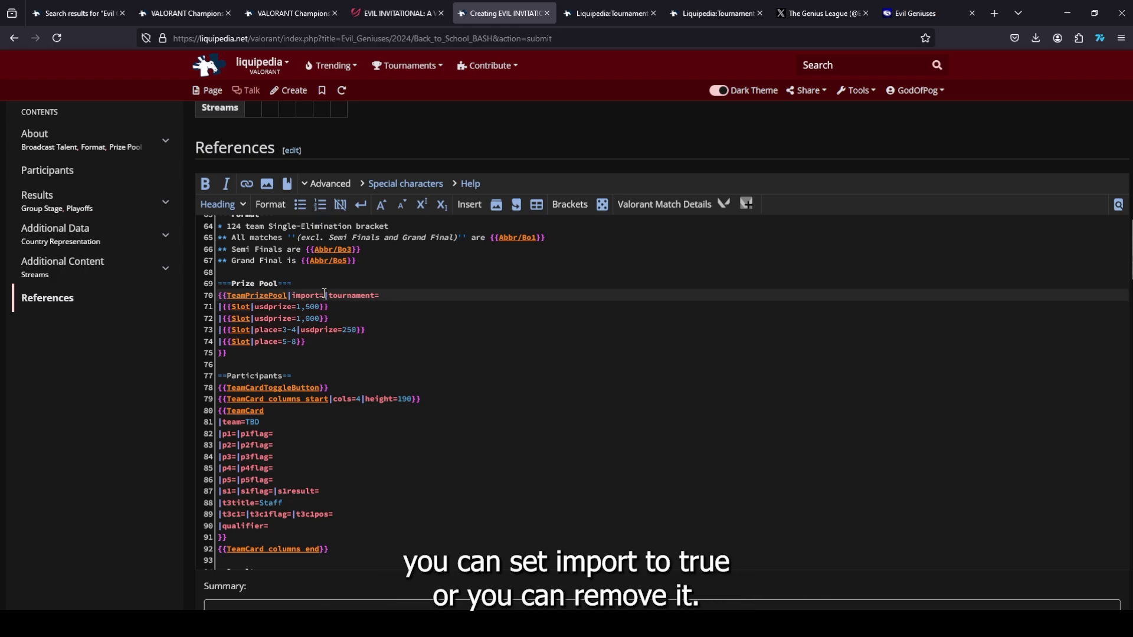
{"action": "type", "text": "true"}
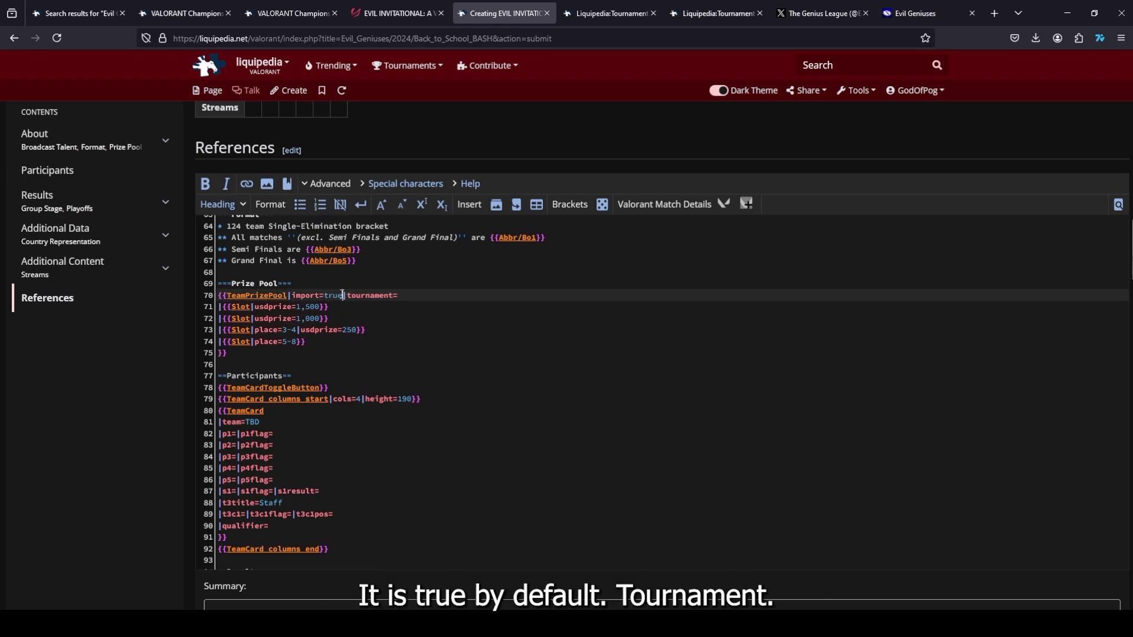
{"action": "left_click_drag", "start_coordinate": [343, 295], "coordinate": [299, 295]}
{"action": "key", "text": "BackSpace"}
{"action": "left_click", "coordinate": [376, 298]}
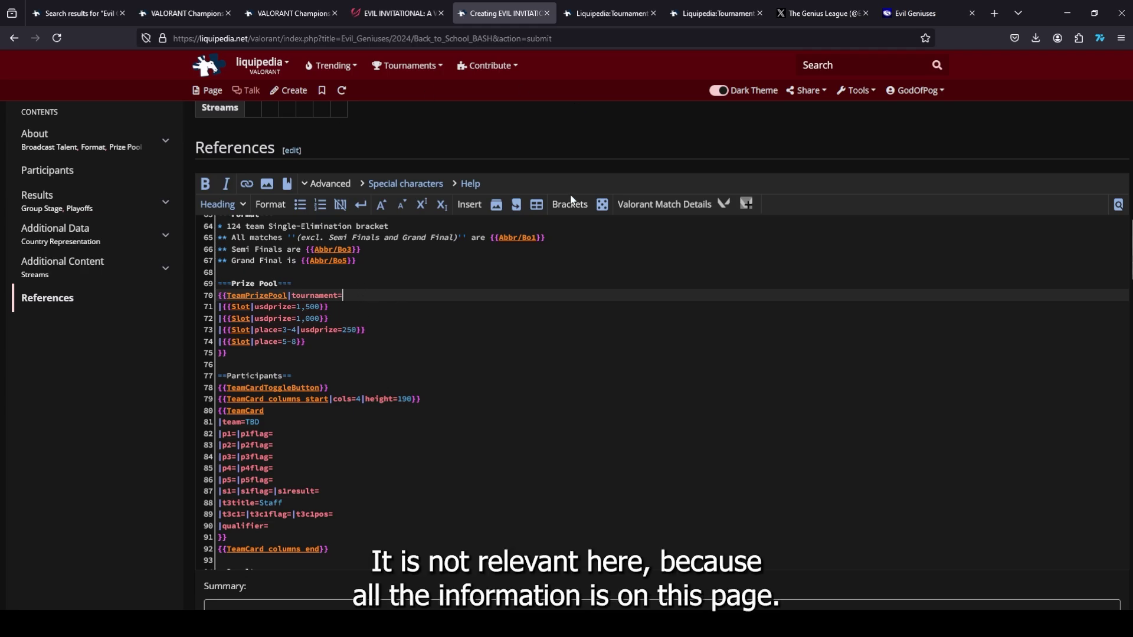
Open the TeamPrizePool documentation from the tournament tutorial in a new tab
{"action": "left_click", "coordinate": [608, 13]}
{"action": "scroll", "coordinate": [480, 239], "scroll_direction": "down", "scroll_amount": 7}
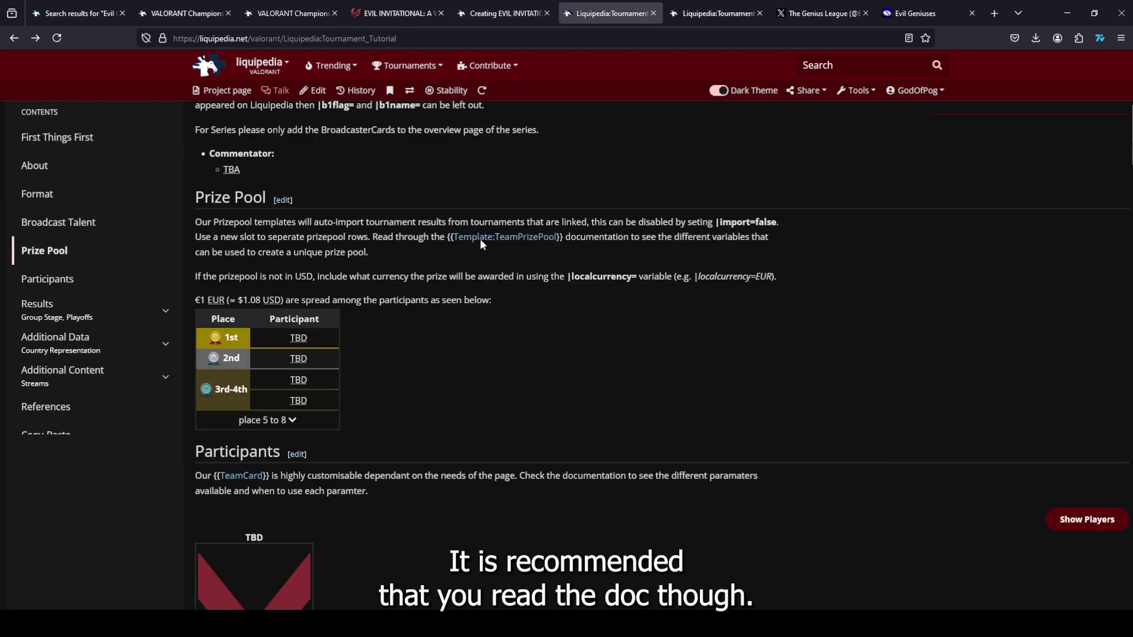
{"action": "middle_click", "coordinate": [480, 237]}
{"action": "left_click_drag", "start_coordinate": [690, 5], "coordinate": [596, 8]}
{"action": "scroll", "coordinate": [422, 414], "scroll_direction": "down", "scroll_amount": 12}
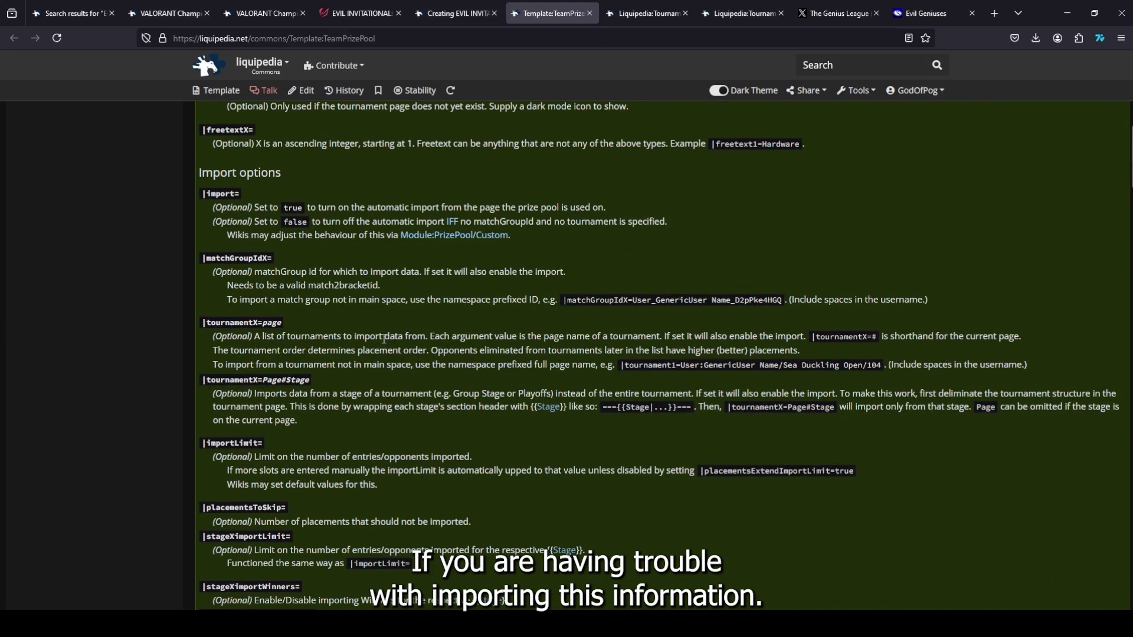
Delete the empty |tournament= parameter from the TeamPrizePool call on line 70
{"action": "key", "text": "ctrl+Page_Up"}
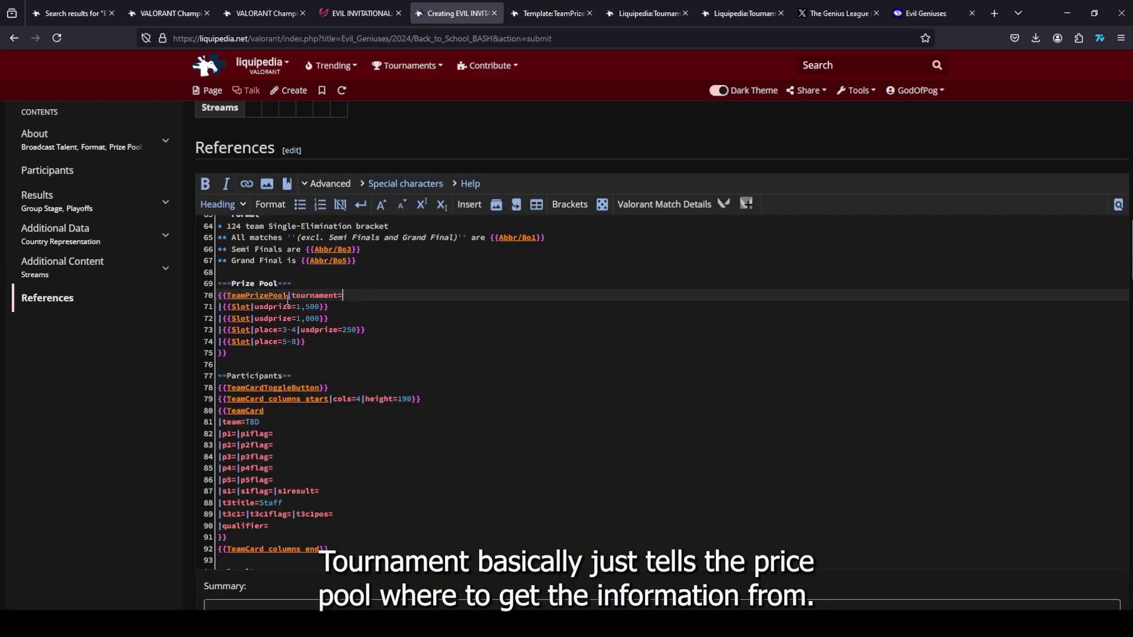
{"action": "left_click", "coordinate": [553, 8]}
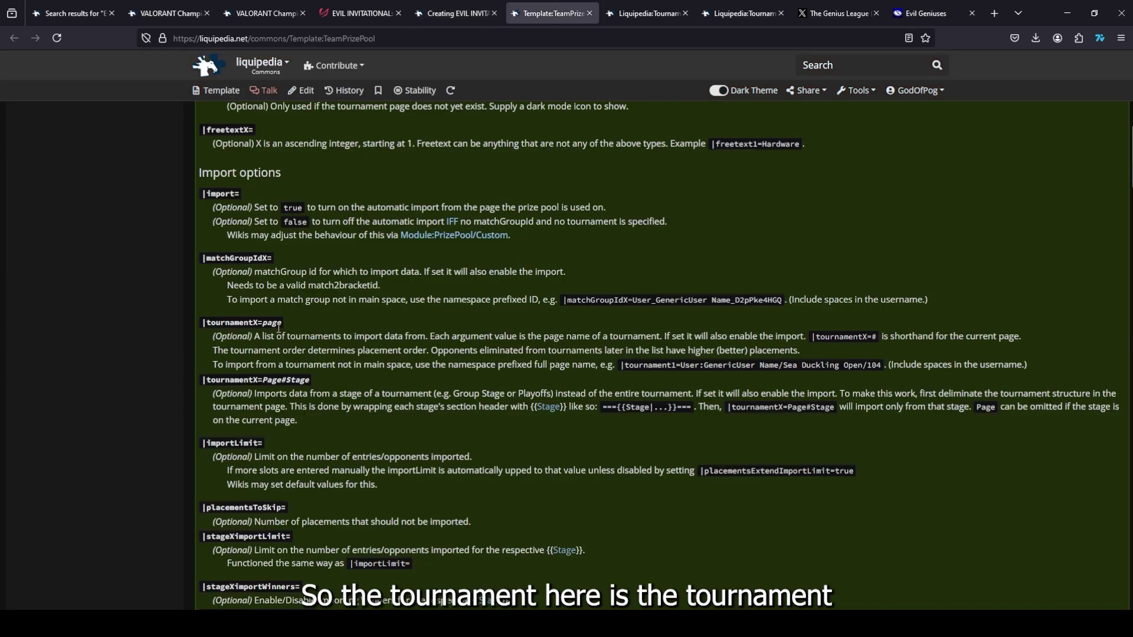
{"action": "key", "text": "ctrl+Page_Up"}
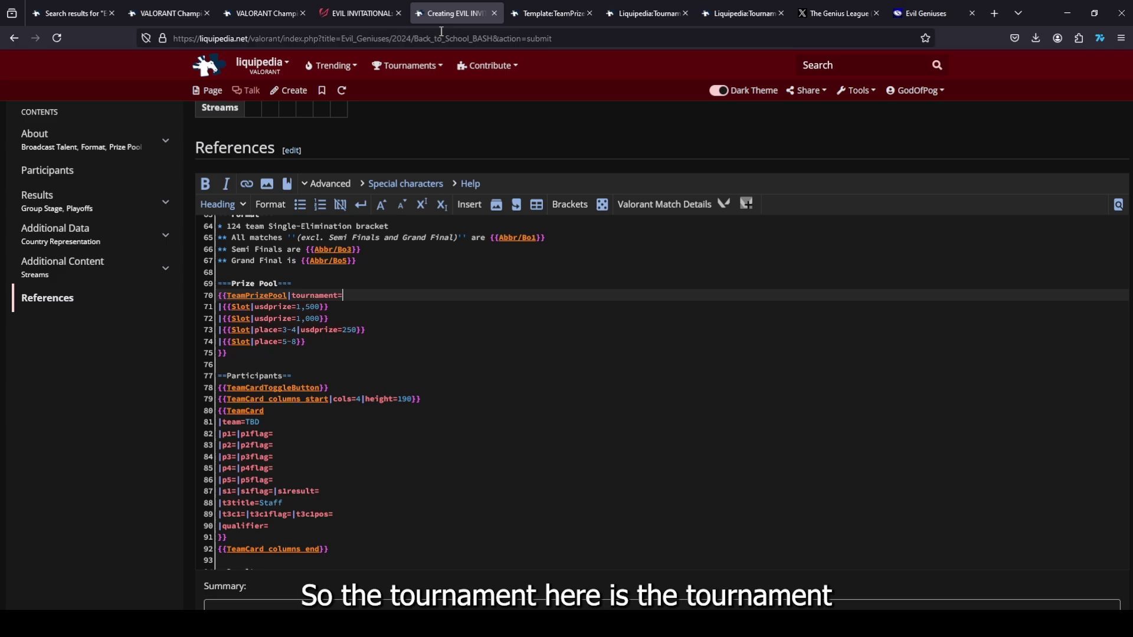
{"action": "scroll", "coordinate": [321, 374], "scroll_direction": "down", "scroll_amount": 1}
{"action": "scroll", "coordinate": [325, 346], "scroll_direction": "up", "scroll_amount": 1}
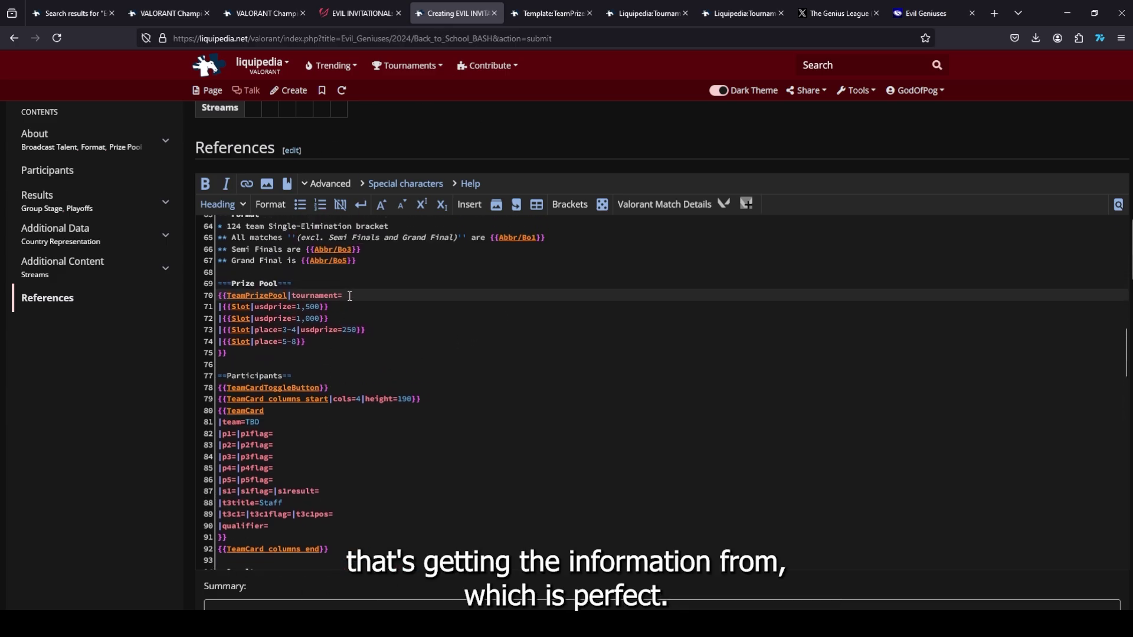
{"action": "left_click_drag", "start_coordinate": [348, 298], "coordinate": [288, 298]}
{"action": "key", "text": "BackSpace"}
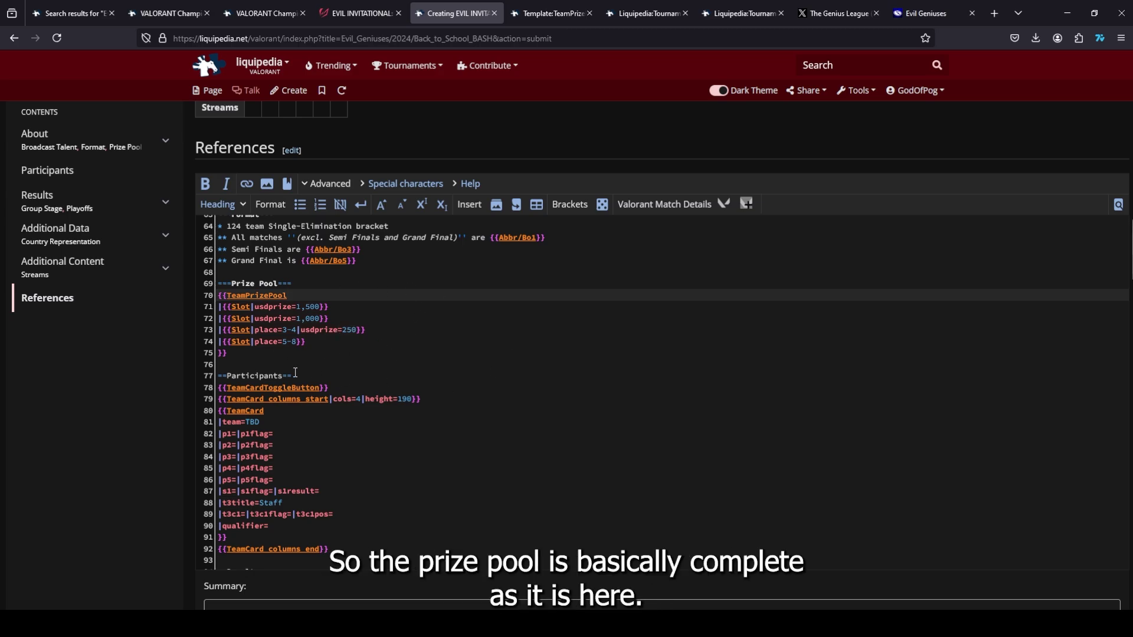
{"action": "scroll", "coordinate": [334, 347], "scroll_direction": "down", "scroll_amount": 3}
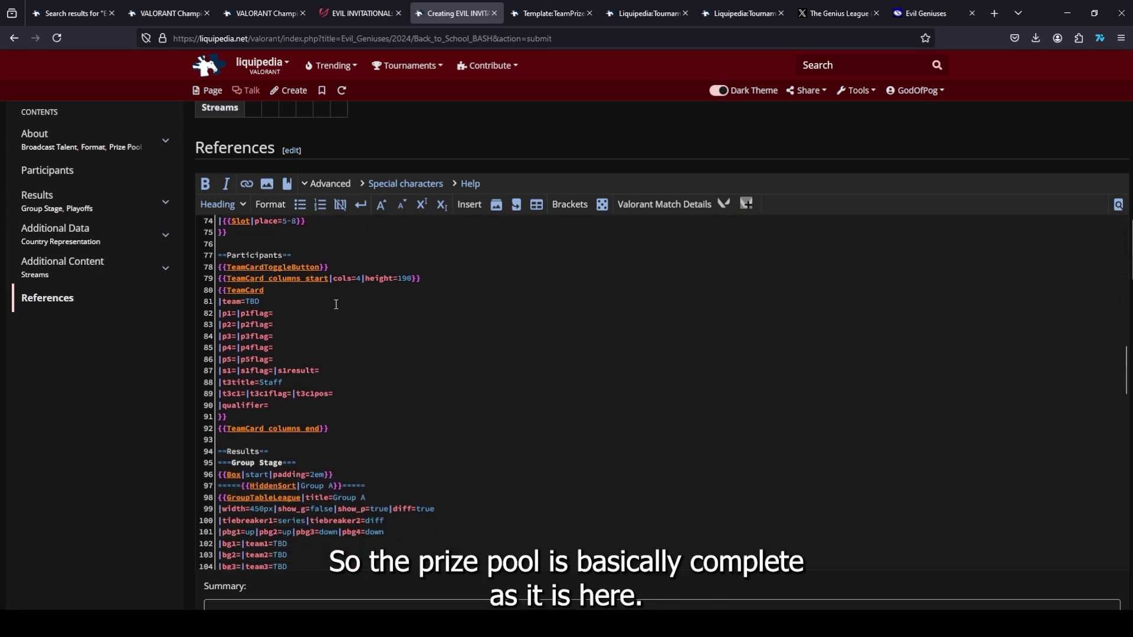
Add a ===Top 8=== subheading under the Participants heading
{"action": "left_click", "coordinate": [292, 255]}
{"action": "key", "text": "Return"}
{"action": "type", "text": "===Top"}
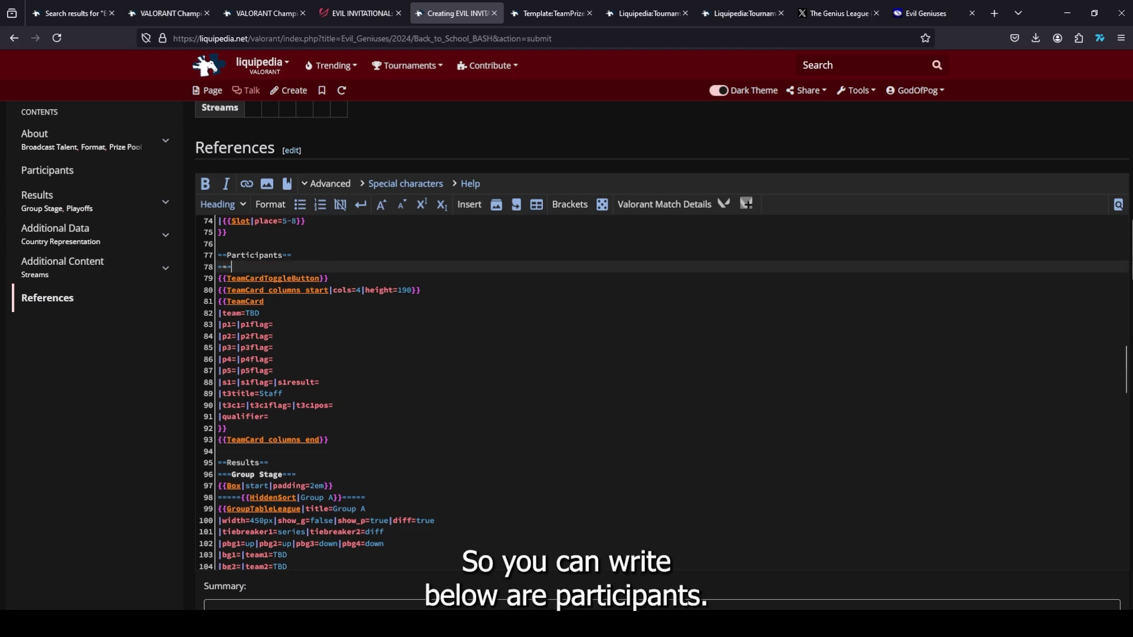
{"action": "type", "text": " 8==="}
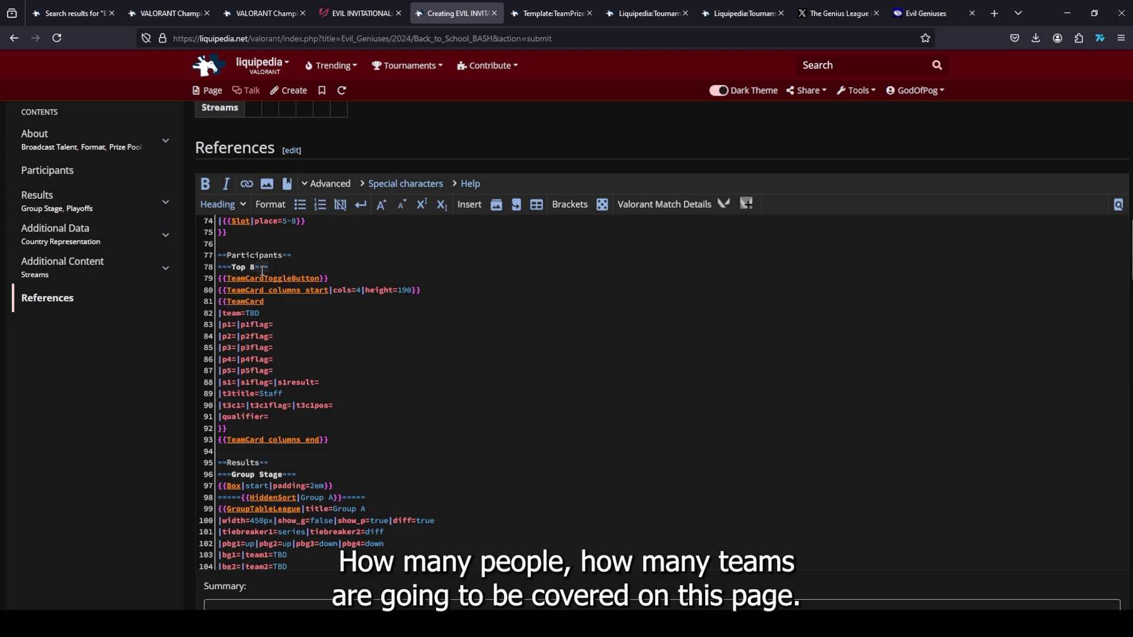
{"action": "left_click", "coordinate": [357, 13]}
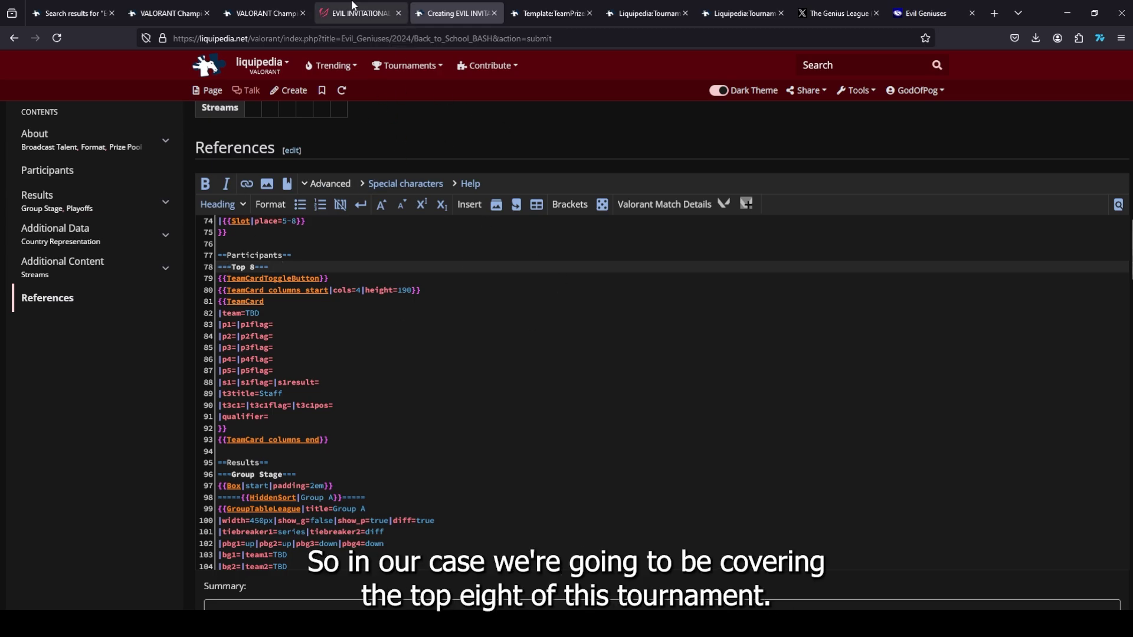
{"action": "left_click", "coordinate": [452, 13]}
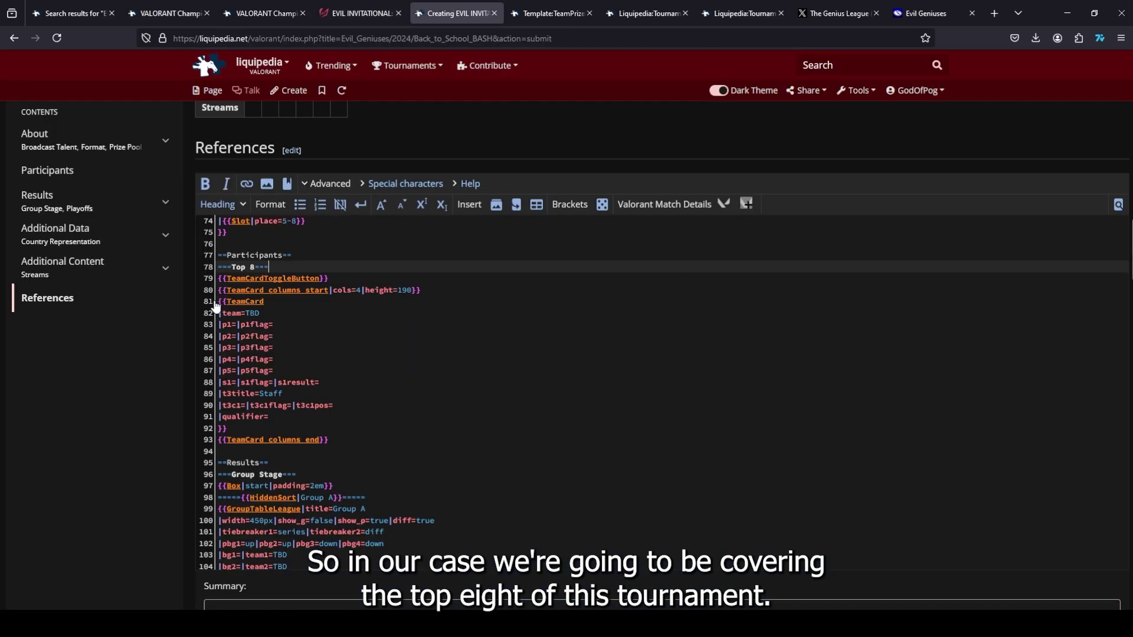
Duplicate the blank TeamCard block until the Participants section lists eight TeamCards
{"action": "left_click_drag", "start_coordinate": [217, 302], "coordinate": [257, 429]}
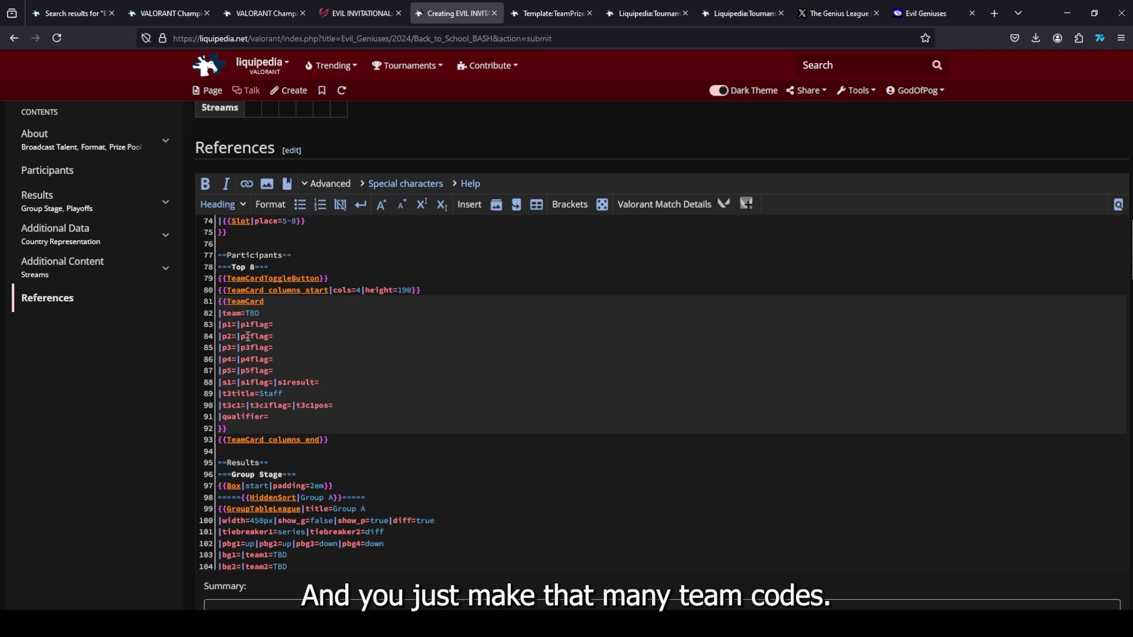
{"action": "key", "text": "ctrl+c"}
{"action": "left_click", "coordinate": [255, 425]}
{"action": "key", "text": "Return"}
{"action": "key", "text": "ctrl+v"}
{"action": "key", "text": "Return"}
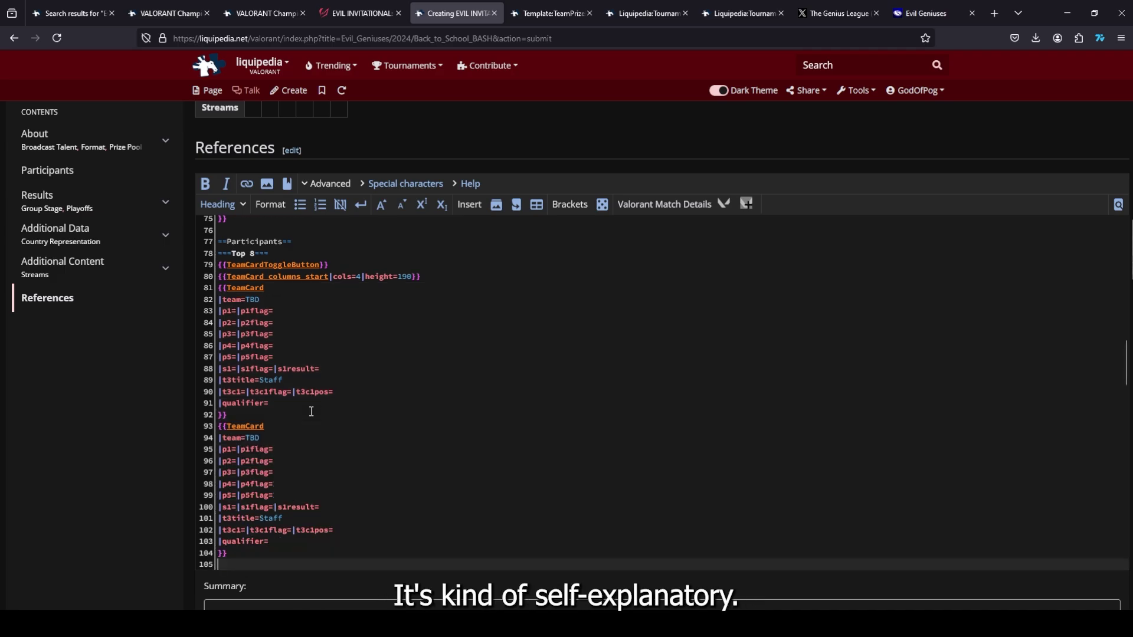
{"action": "key", "text": "ctrl+v"}
{"action": "key", "text": "Return"}
{"action": "key", "text": "ctrl+v"}
{"action": "key", "text": "Return"}
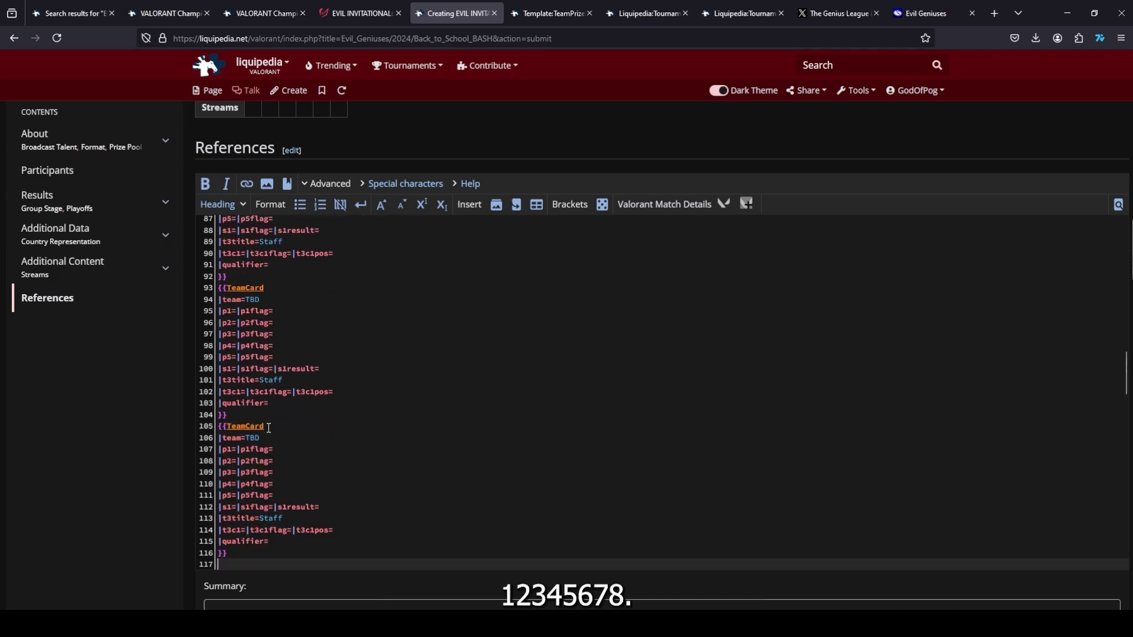
{"action": "key", "text": "ctrl+v"}
{"action": "key", "text": "Return"}
{"action": "key", "text": "ctrl+v"}
{"action": "key", "text": "Return"}
{"action": "key", "text": "ctrl+v"}
{"action": "key", "text": "Return"}
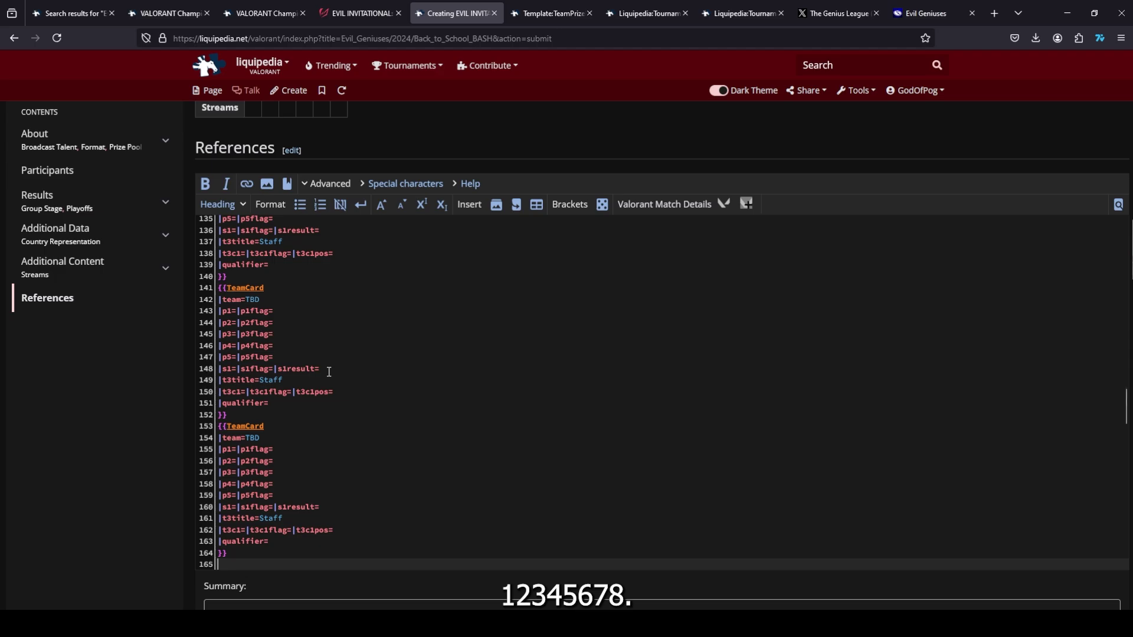
{"action": "key", "text": "ctrl+v"}
{"action": "scroll", "coordinate": [328, 371], "scroll_direction": "up", "scroll_amount": 14}
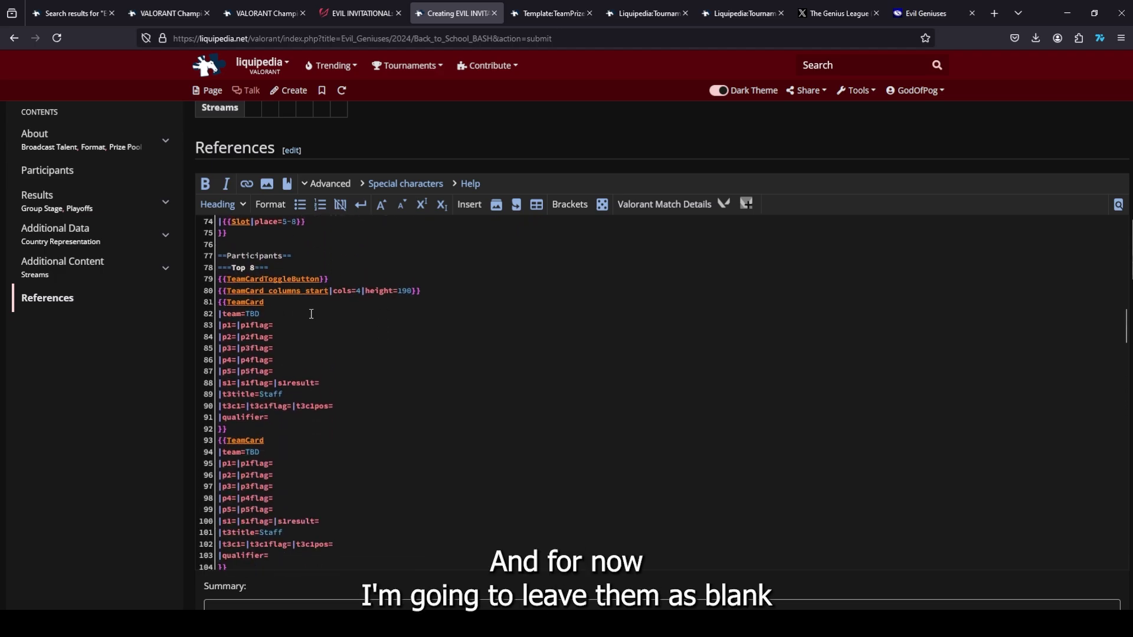
{"action": "scroll", "coordinate": [311, 313], "scroll_direction": "down", "scroll_amount": 18}
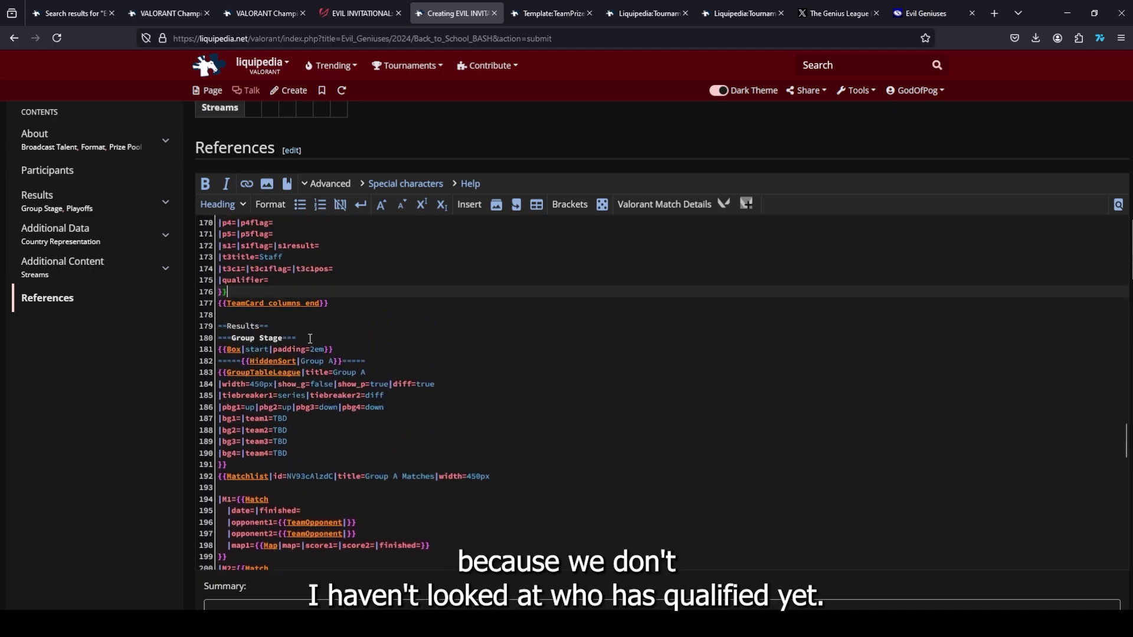
{"action": "scroll", "coordinate": [310, 339], "scroll_direction": "down", "scroll_amount": 1}
Pan Battlefy's playoff bracket through to the final match #127
{"action": "left_click", "coordinate": [386, 11]}
{"action": "scroll", "coordinate": [384, 312], "scroll_direction": "up", "scroll_amount": 5}
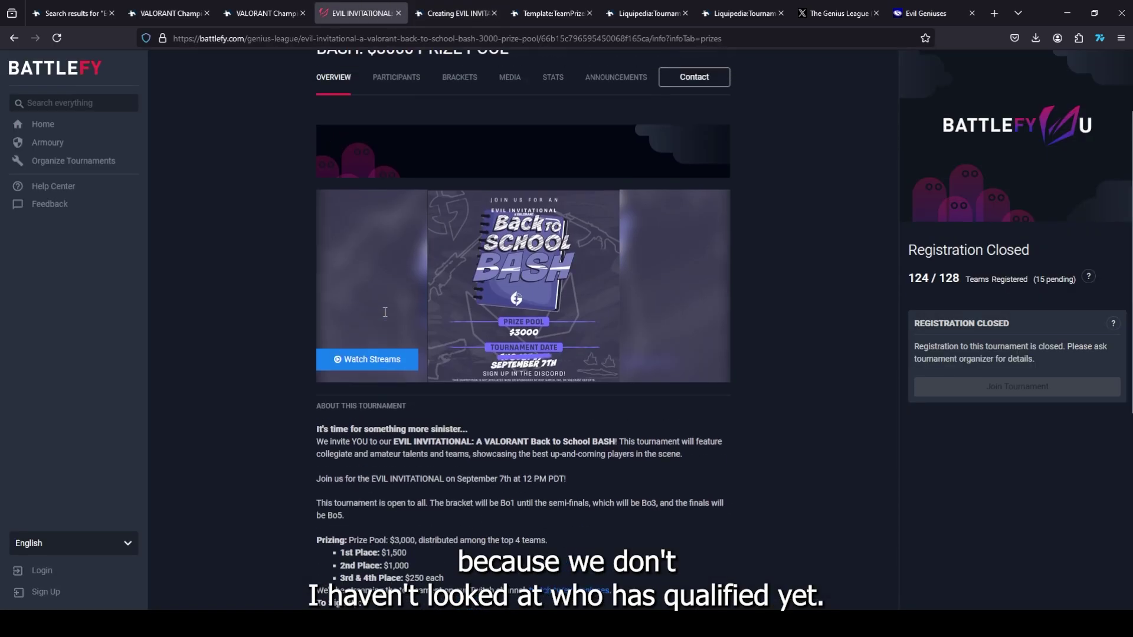
{"action": "scroll", "coordinate": [385, 312], "scroll_direction": "up", "scroll_amount": 2}
{"action": "left_click", "coordinate": [462, 171]}
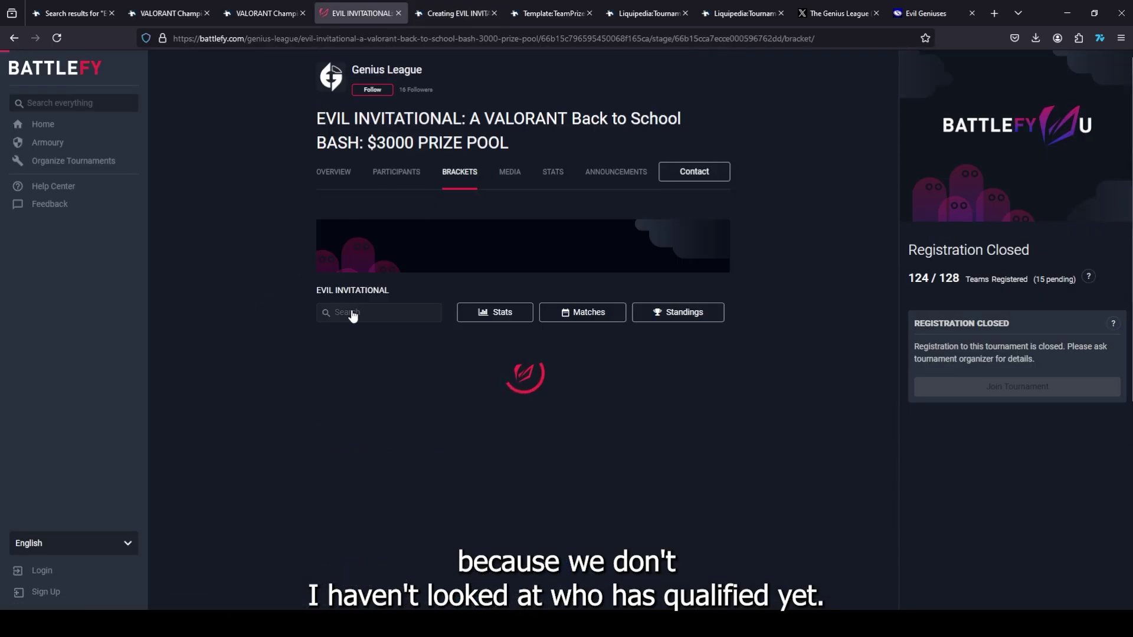
{"action": "scroll", "coordinate": [233, 319], "scroll_direction": "down", "scroll_amount": 4}
{"action": "left_click_drag", "start_coordinate": [621, 292], "coordinate": [416, 251]}
{"action": "left_click_drag", "start_coordinate": [619, 407], "coordinate": [327, 266]}
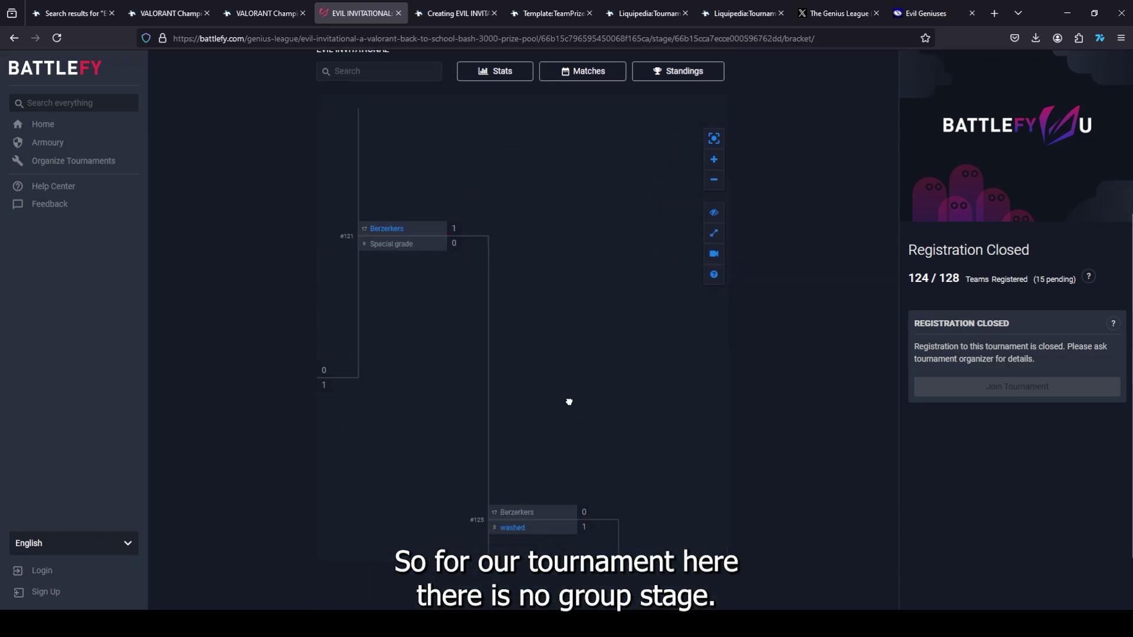
{"action": "left_click_drag", "start_coordinate": [569, 402], "coordinate": [421, 239]}
{"action": "left_click_drag", "start_coordinate": [578, 496], "coordinate": [536, 142]}
{"action": "left_click_drag", "start_coordinate": [587, 543], "coordinate": [555, 136]}
{"action": "left_click_drag", "start_coordinate": [566, 408], "coordinate": [626, 450]}
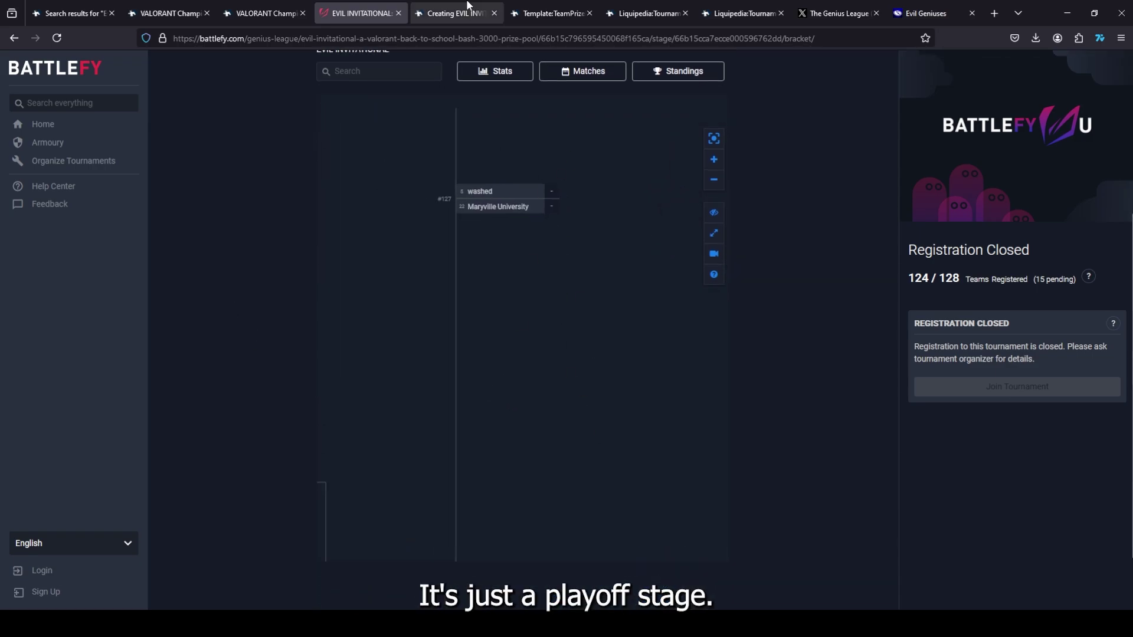
Go back across the tabs to Liquipedia's Tournament Tutorial
{"action": "left_click", "coordinate": [470, 4]}
{"action": "left_click", "coordinate": [546, 5]}
{"action": "left_click", "coordinate": [628, 5]}
{"action": "left_click", "coordinate": [730, 5]}
Review the Group Stage guidance in the Tournament Tutorial
{"action": "left_click", "coordinate": [656, 7]}
{"action": "scroll", "coordinate": [389, 337], "scroll_direction": "down", "scroll_amount": 6}
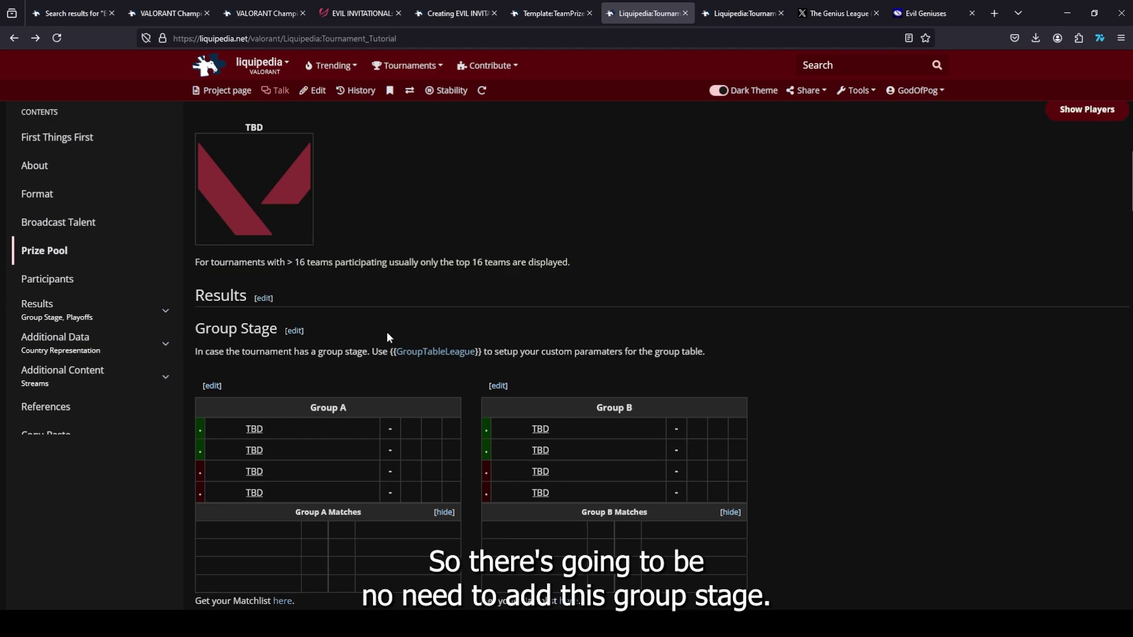
{"action": "scroll", "coordinate": [380, 316], "scroll_direction": "down", "scroll_amount": 4}
{"action": "scroll", "coordinate": [208, 196], "scroll_direction": "up", "scroll_amount": 2}
{"action": "left_click_drag", "start_coordinate": [191, 200], "coordinate": [760, 474]}
{"action": "left_click", "coordinate": [649, 399]}
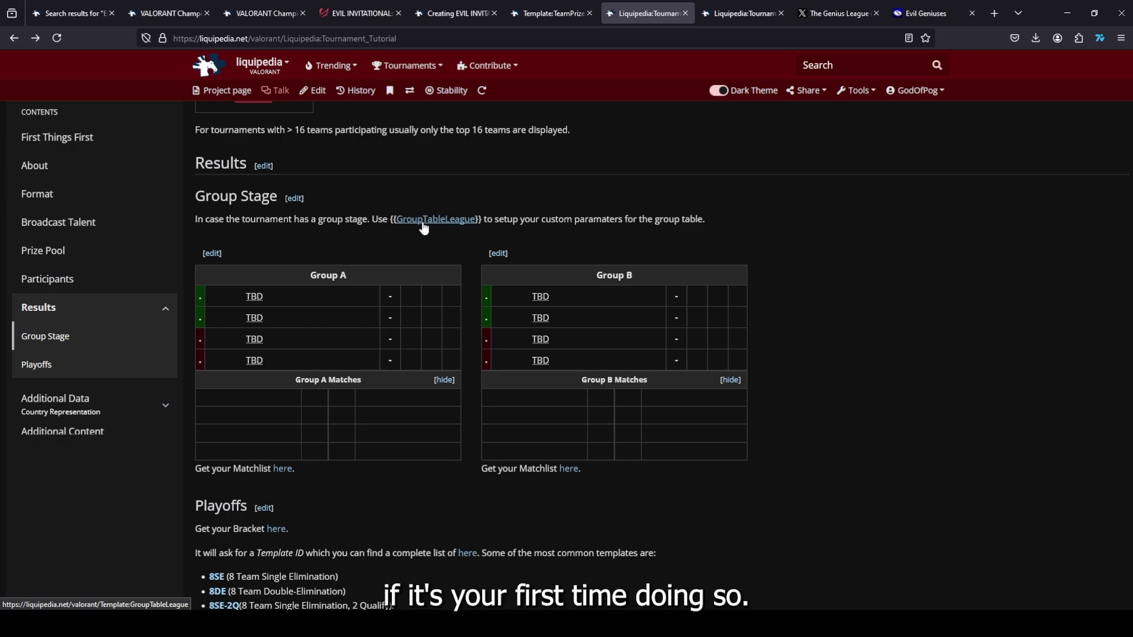
Open the Playoffs section's 'Get your Bracket' generator link in a background tab
{"action": "scroll", "coordinate": [426, 223], "scroll_direction": "down", "scroll_amount": 2}
{"action": "scroll", "coordinate": [292, 359], "scroll_direction": "down", "scroll_amount": 1}
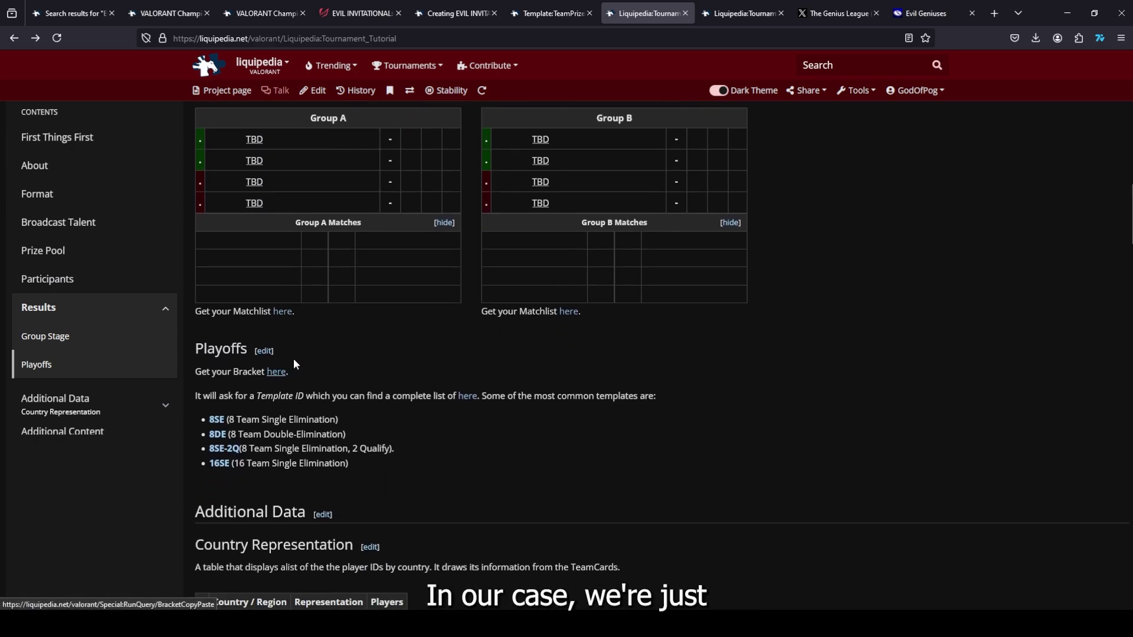
{"action": "left_click_drag", "start_coordinate": [230, 328], "coordinate": [223, 326]}
{"action": "left_click", "coordinate": [236, 326]}
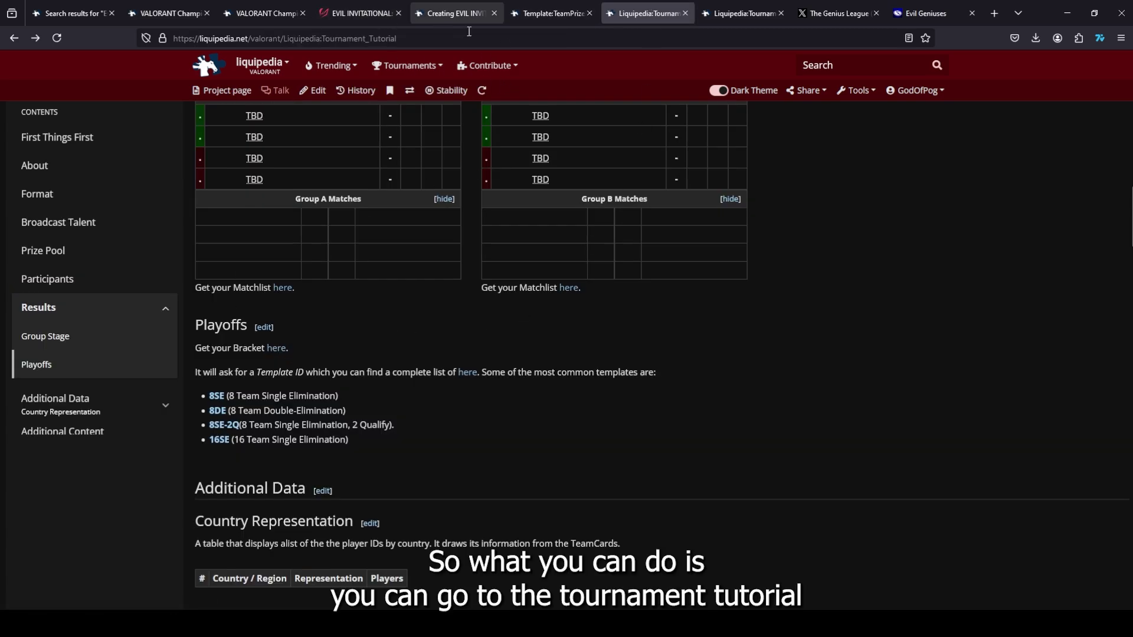
{"action": "middle_click", "coordinate": [275, 350]}
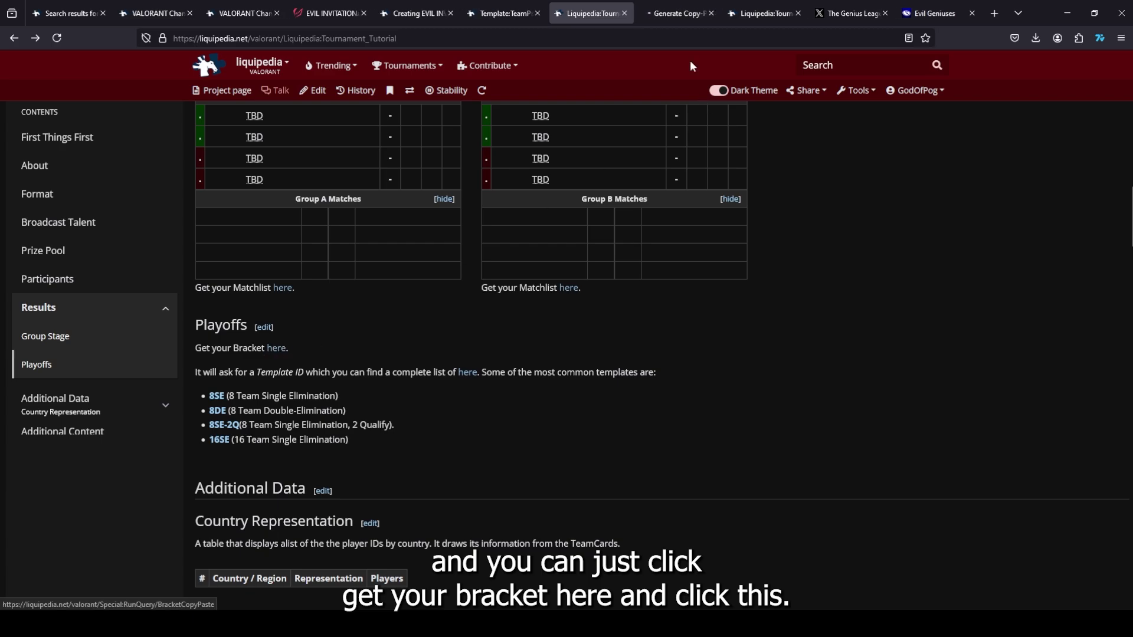
Place the bracket generator beside the tutorial and review its template ID list
{"action": "left_click_drag", "start_coordinate": [678, 13], "coordinate": [416, 12]}
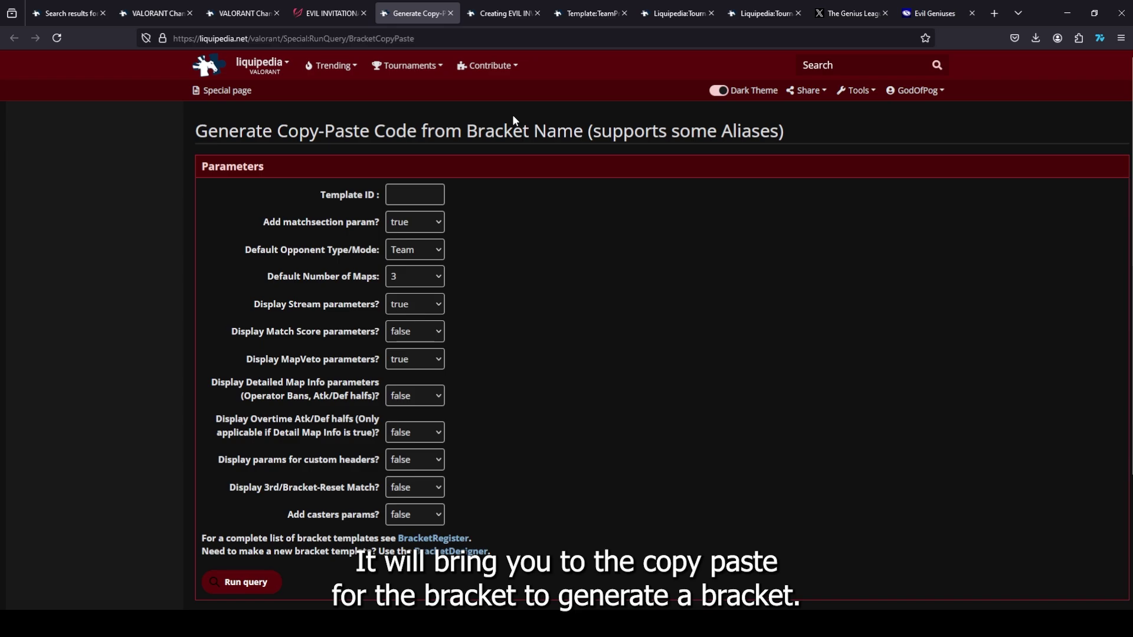
{"action": "left_click", "coordinate": [662, 6]}
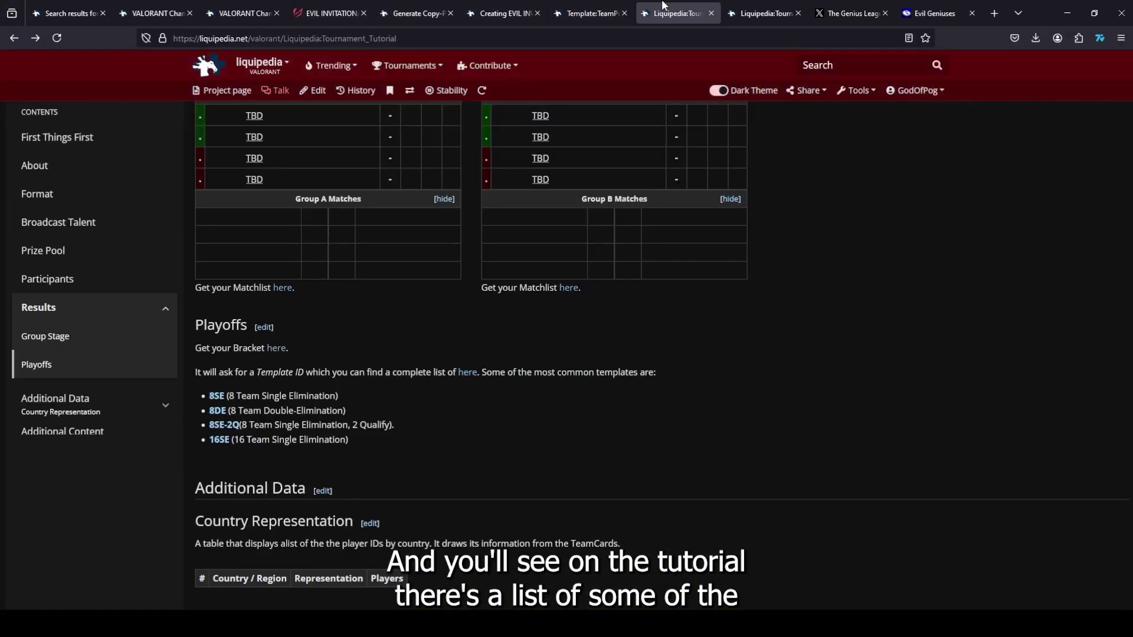
{"action": "left_click_drag", "start_coordinate": [663, 6], "coordinate": [490, 12]}
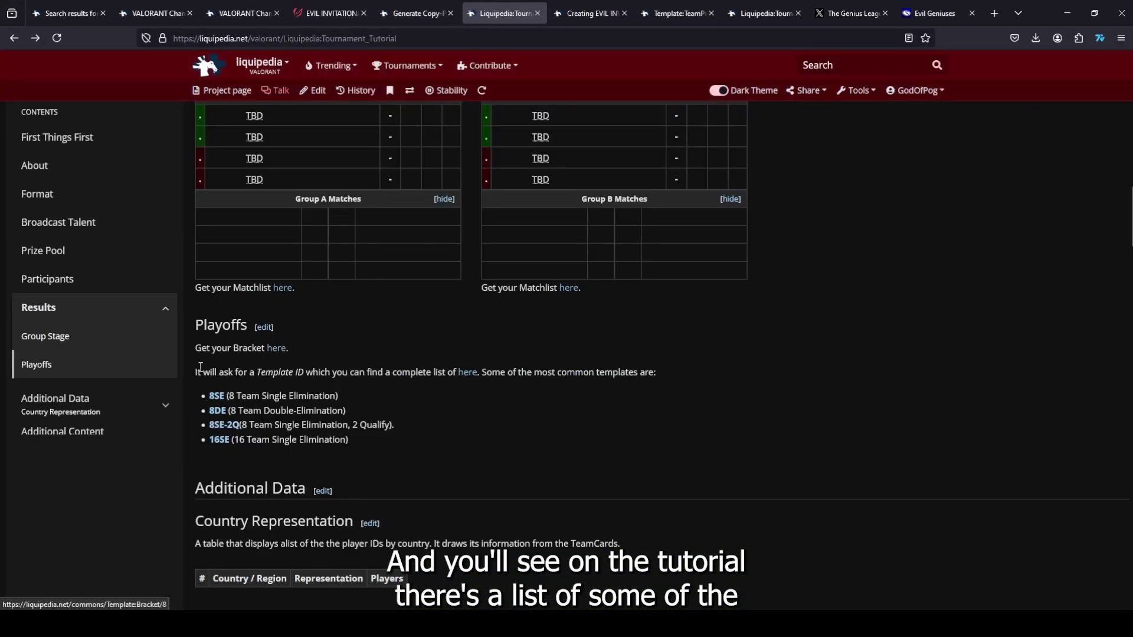
{"action": "left_click_drag", "start_coordinate": [195, 373], "coordinate": [379, 437]}
{"action": "left_click", "coordinate": [379, 438]}
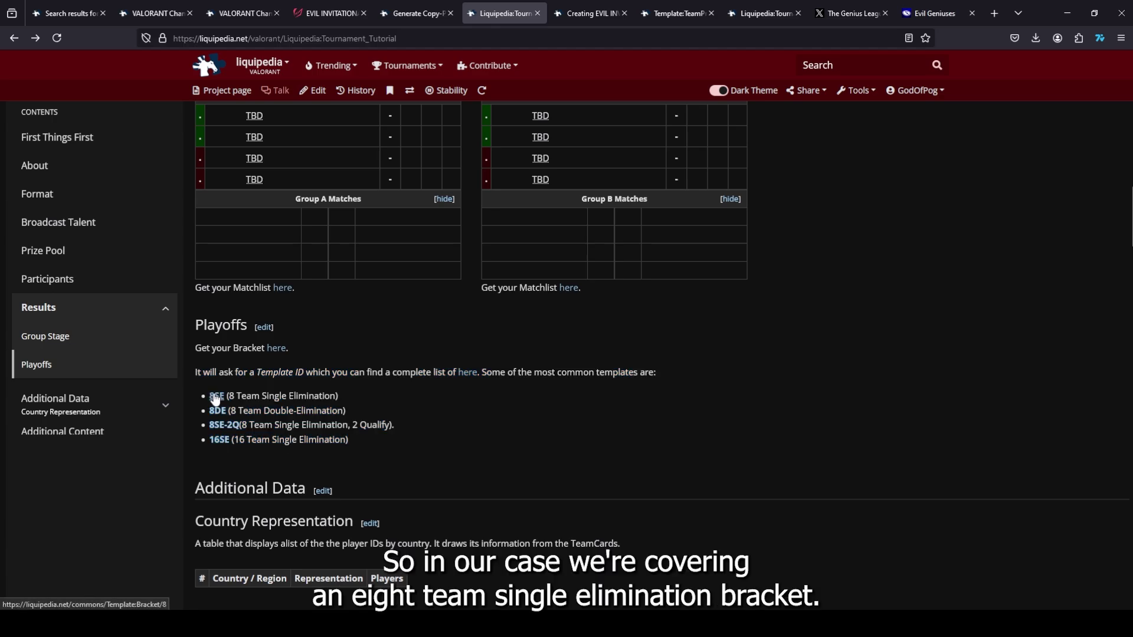
Enter 8se as the Template ID, then open the BracketDesigner page
{"action": "left_click", "coordinate": [414, 13]}
{"action": "left_click", "coordinate": [413, 199]}
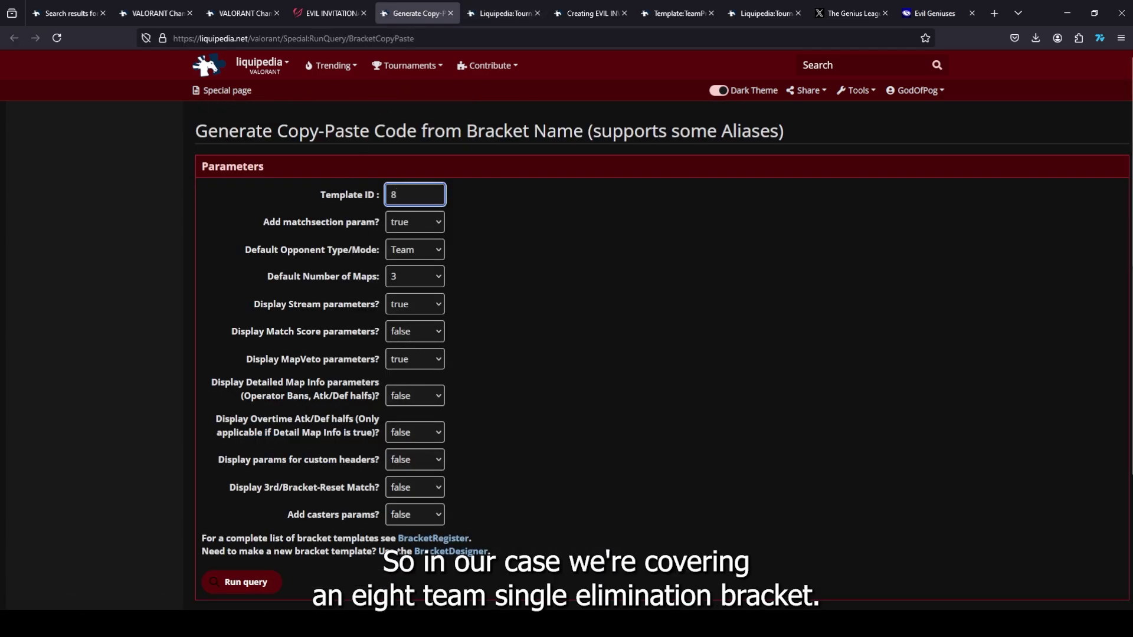
{"action": "left_click", "coordinate": [568, 161]}
{"action": "left_click", "coordinate": [419, 204]}
{"action": "type", "text": "SE"}
{"action": "left_click", "coordinate": [505, 13]}
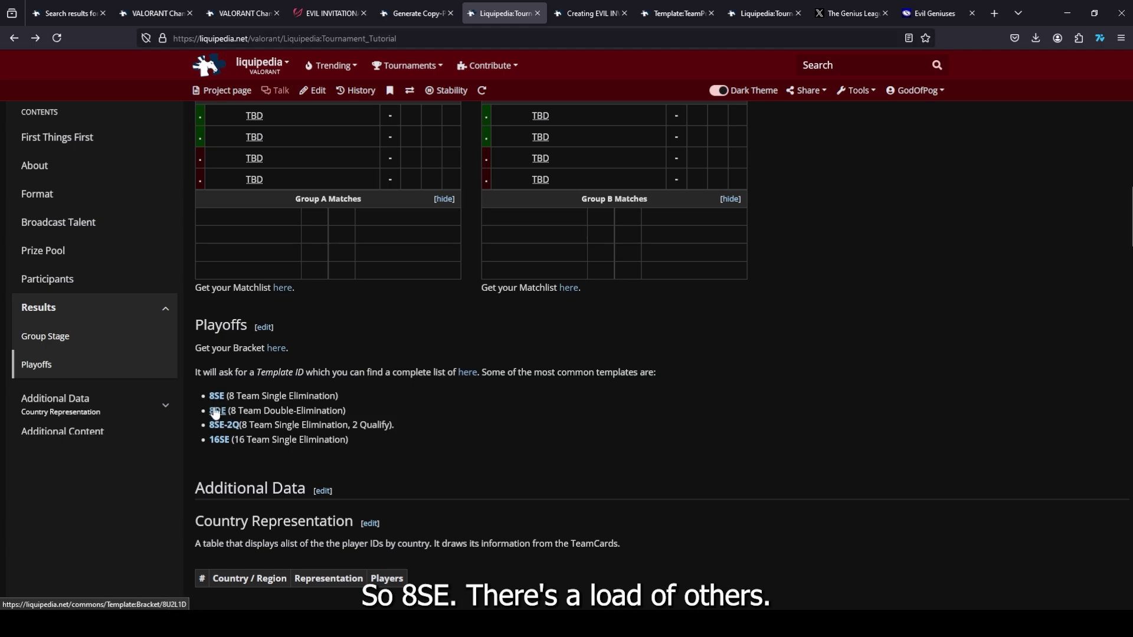
{"action": "key", "text": "ctrl+shift+Tab"}
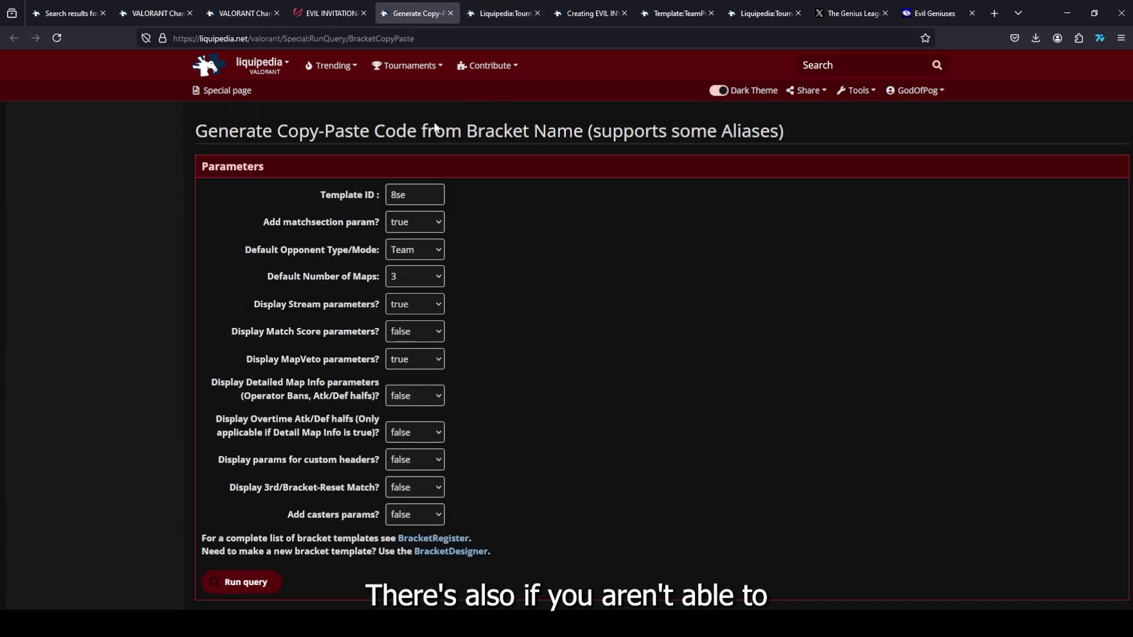
{"action": "key", "text": "ctrl+Tab"}
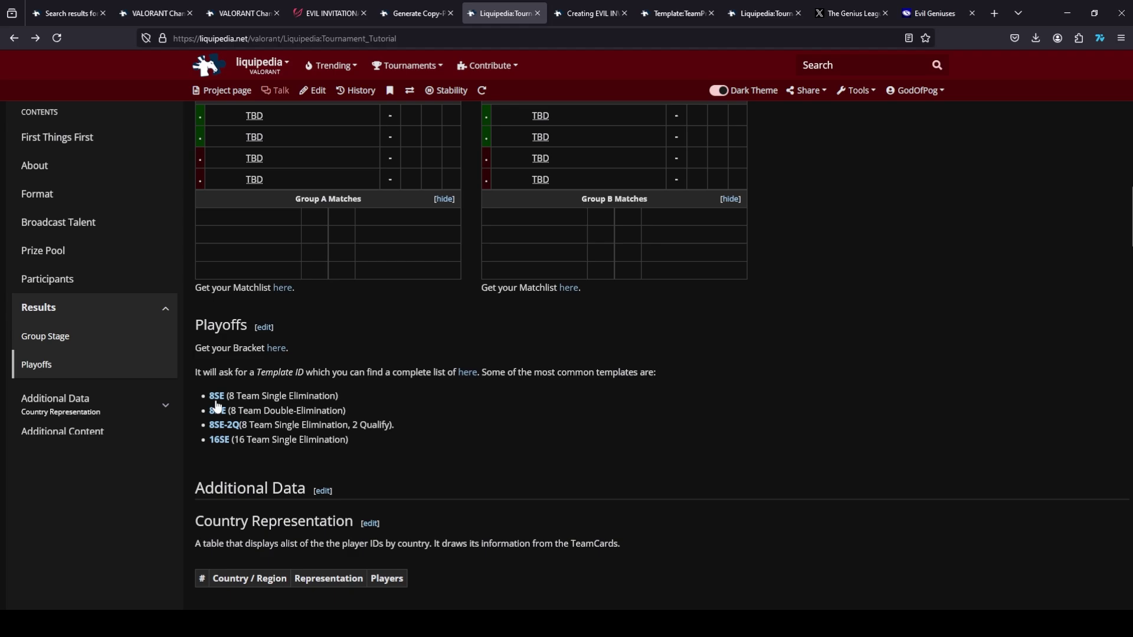
{"action": "left_click", "coordinate": [390, 11]}
{"action": "left_click", "coordinate": [434, 546]}
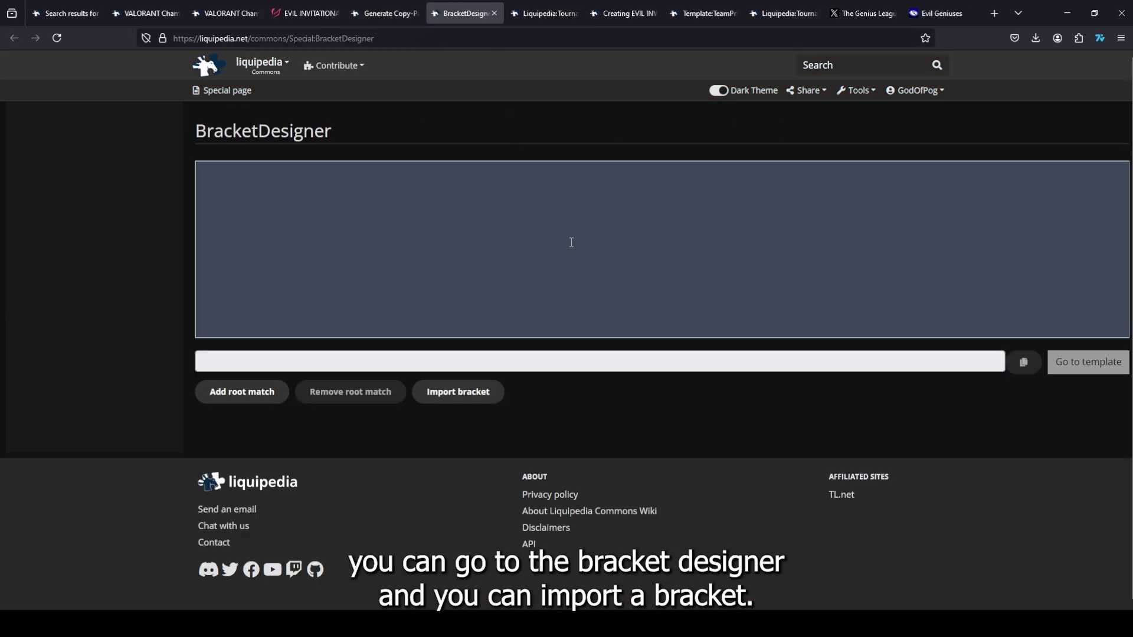
Import the 64SE preset in BracketDesigner and turn one Round 2 match into a bye
{"action": "scroll", "coordinate": [449, 398], "scroll_direction": "down", "scroll_amount": 1}
{"action": "left_click", "coordinate": [458, 392]}
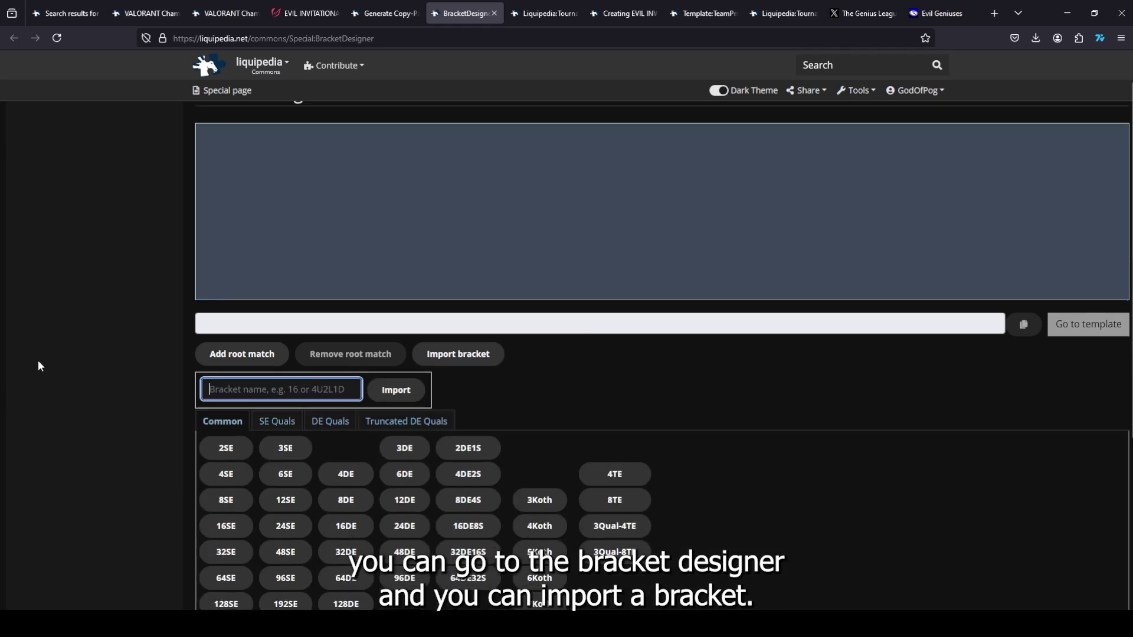
{"action": "scroll", "coordinate": [40, 366], "scroll_direction": "down", "scroll_amount": 3}
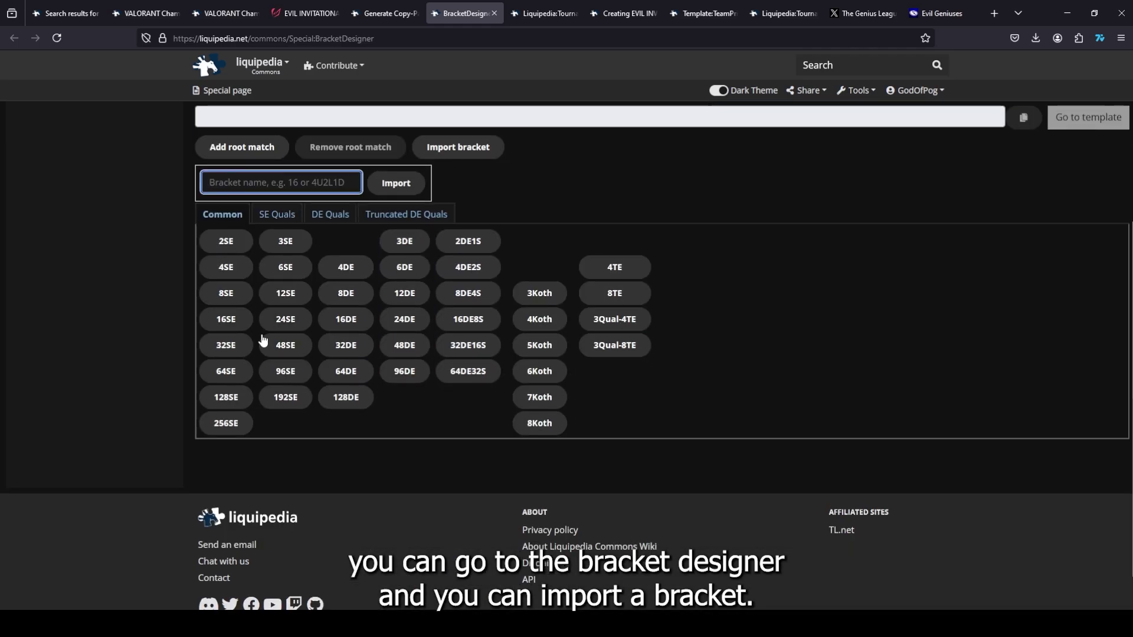
{"action": "left_click", "coordinate": [226, 371]}
{"action": "scroll", "coordinate": [253, 317], "scroll_direction": "up", "scroll_amount": 2}
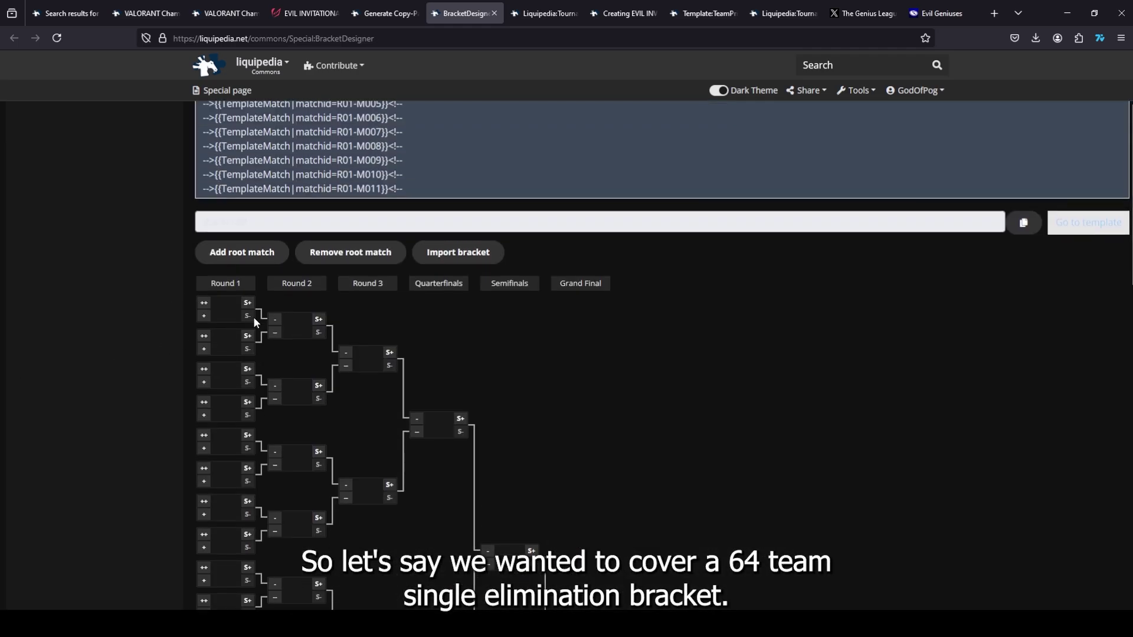
{"action": "left_click", "coordinate": [719, 90]}
{"action": "left_click", "coordinate": [251, 239]}
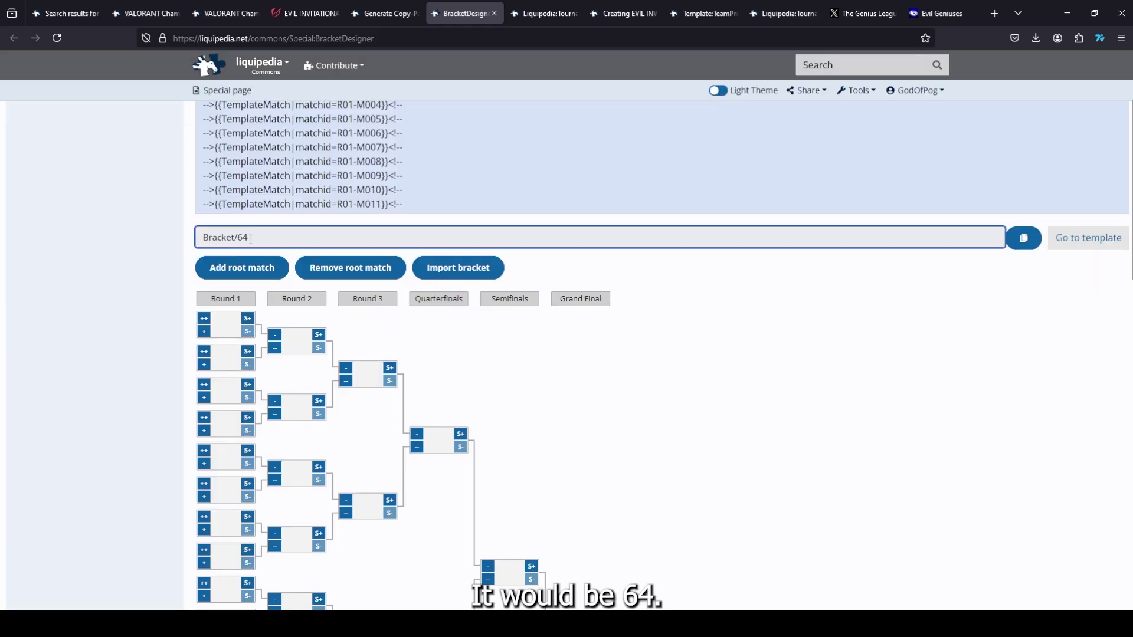
{"action": "scroll", "coordinate": [224, 300], "scroll_direction": "down", "scroll_amount": 2}
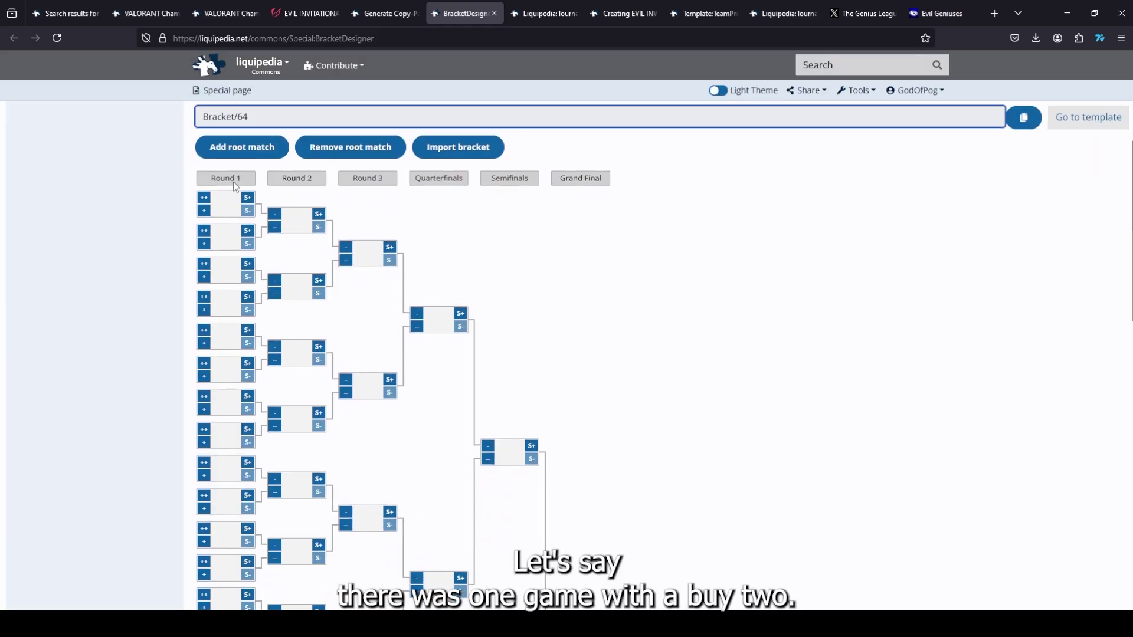
{"action": "left_click", "coordinate": [273, 225]}
Copy the bracket code 2L1DH4LH8LH16LH32L into the generator's Template ID field
{"action": "scroll", "coordinate": [353, 239], "scroll_direction": "up", "scroll_amount": 2}
{"action": "left_click_drag", "start_coordinate": [334, 237], "coordinate": [239, 242]}
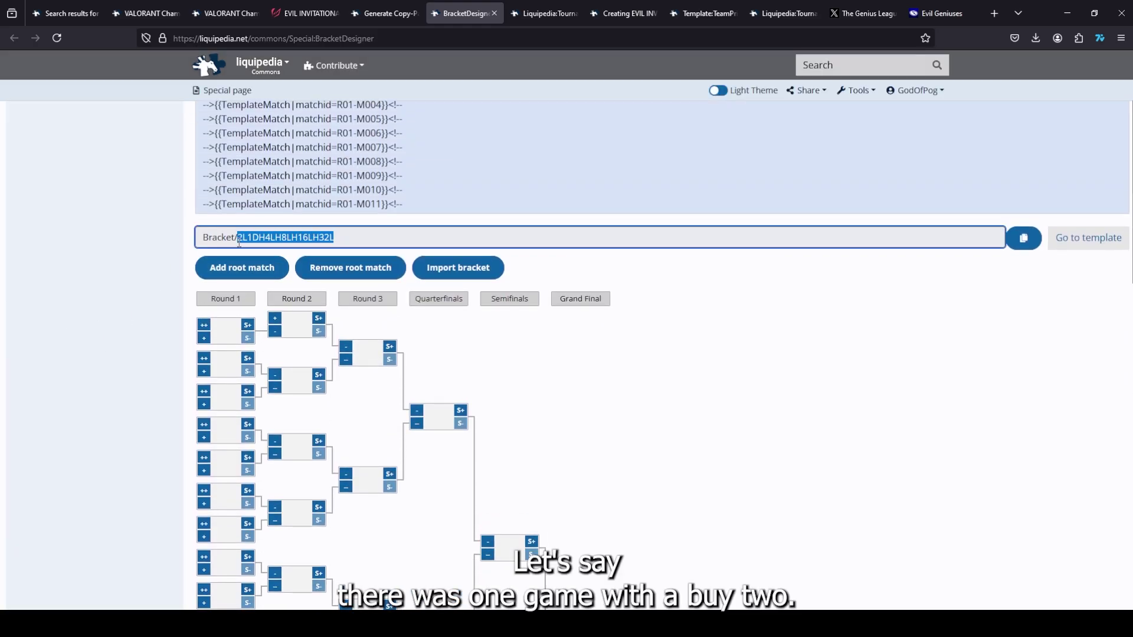
{"action": "left_click_drag", "start_coordinate": [334, 237], "coordinate": [252, 239]}
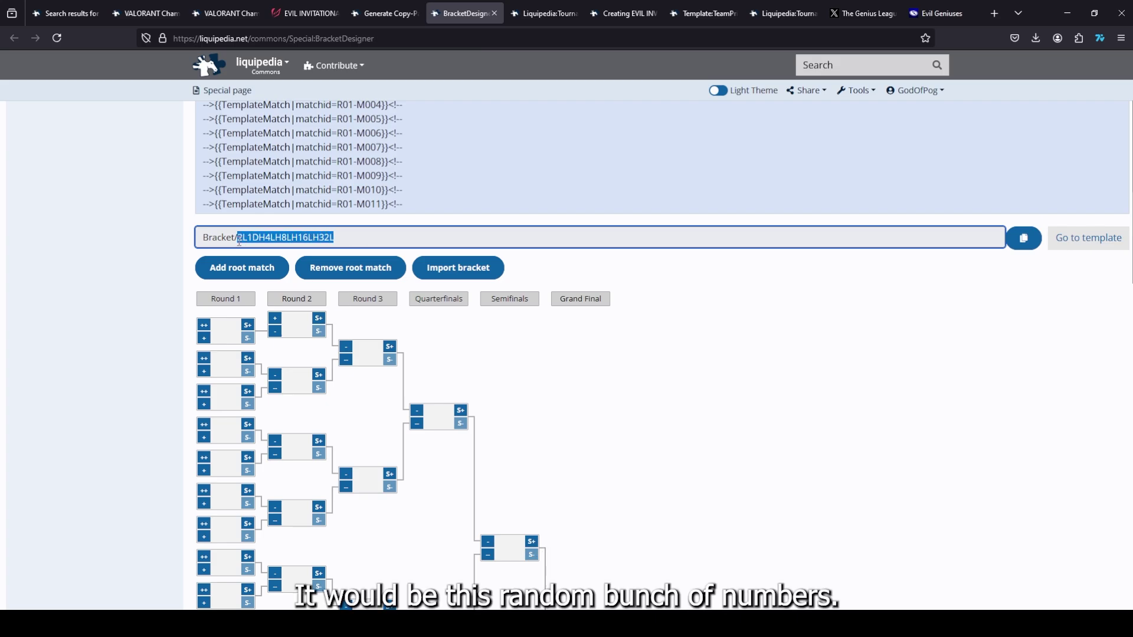
{"action": "left_click_drag", "start_coordinate": [345, 239], "coordinate": [239, 239]}
{"action": "key", "text": "ctrl+c"}
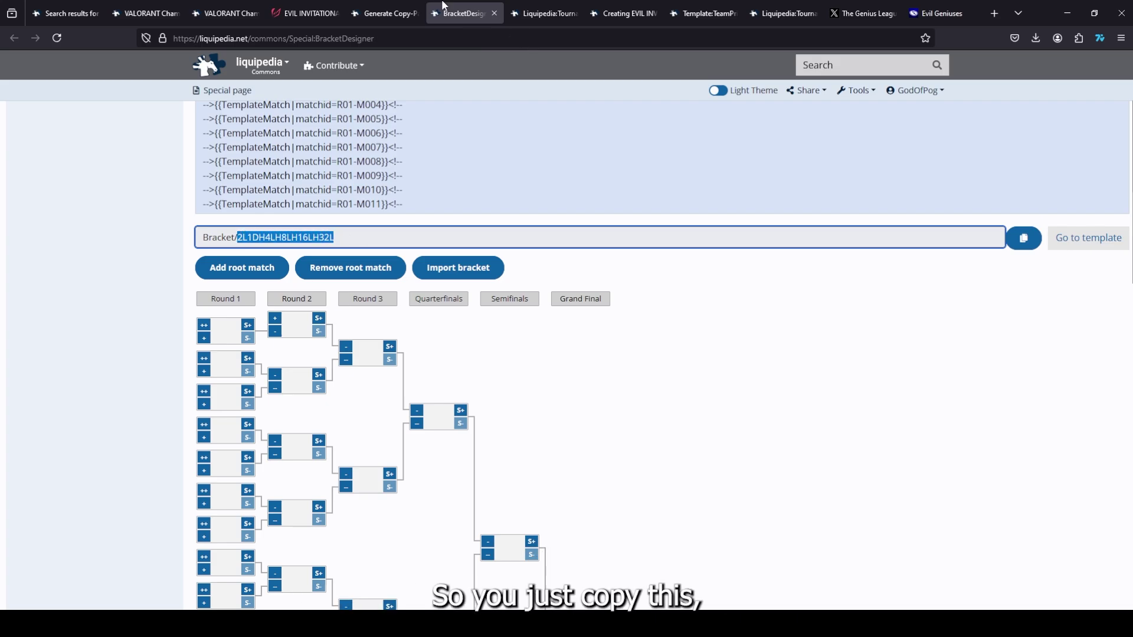
{"action": "left_click", "coordinate": [384, 13]}
{"action": "double_click", "coordinate": [416, 194]}
{"action": "key", "text": "ctrl+v"}
Run the query with the pasted code, then change the Template ID back to 8se
{"action": "key", "text": "Return"}
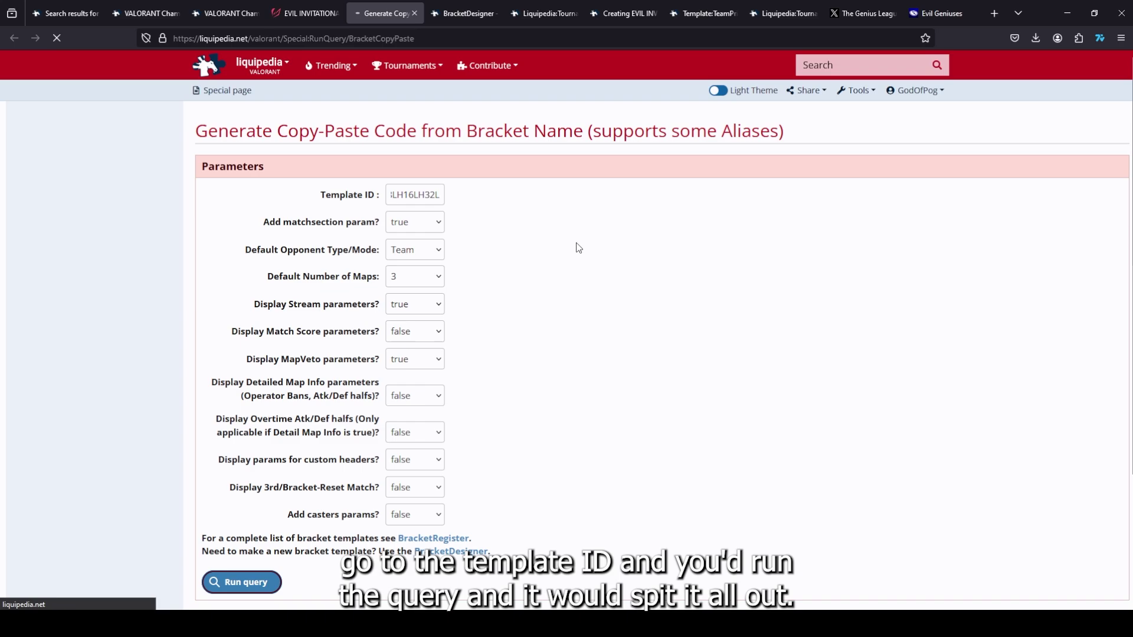
{"action": "scroll", "coordinate": [366, 372], "scroll_direction": "down", "scroll_amount": 5}
{"action": "scroll", "coordinate": [426, 384], "scroll_direction": "up", "scroll_amount": 5}
{"action": "left_click", "coordinate": [435, 194]}
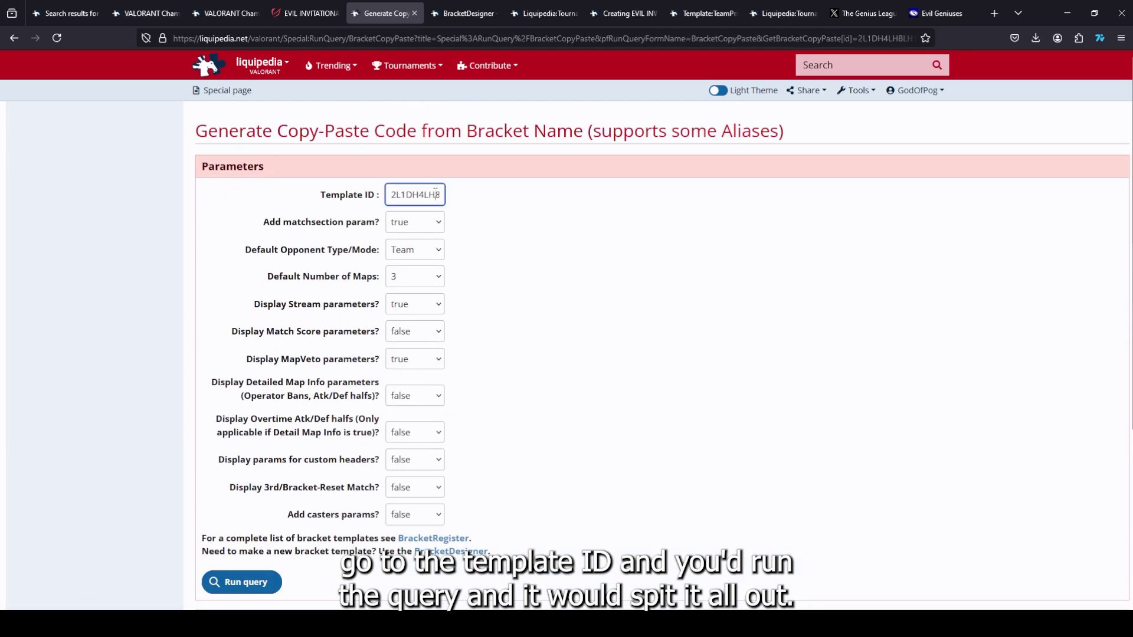
{"action": "double_click", "coordinate": [436, 194]}
{"action": "left_click", "coordinate": [593, 11]}
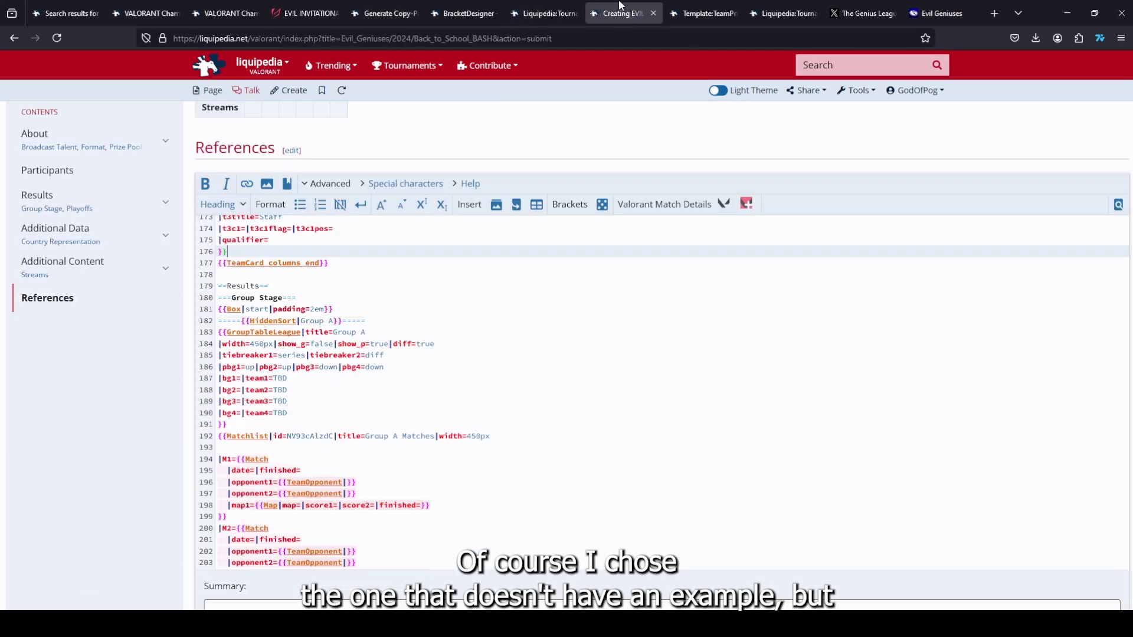
{"action": "key", "text": "ctrl+Page_Up"}
{"action": "key", "text": "ctrl+Page_Up"}
{"action": "key", "text": "ctrl+Page_Up"}
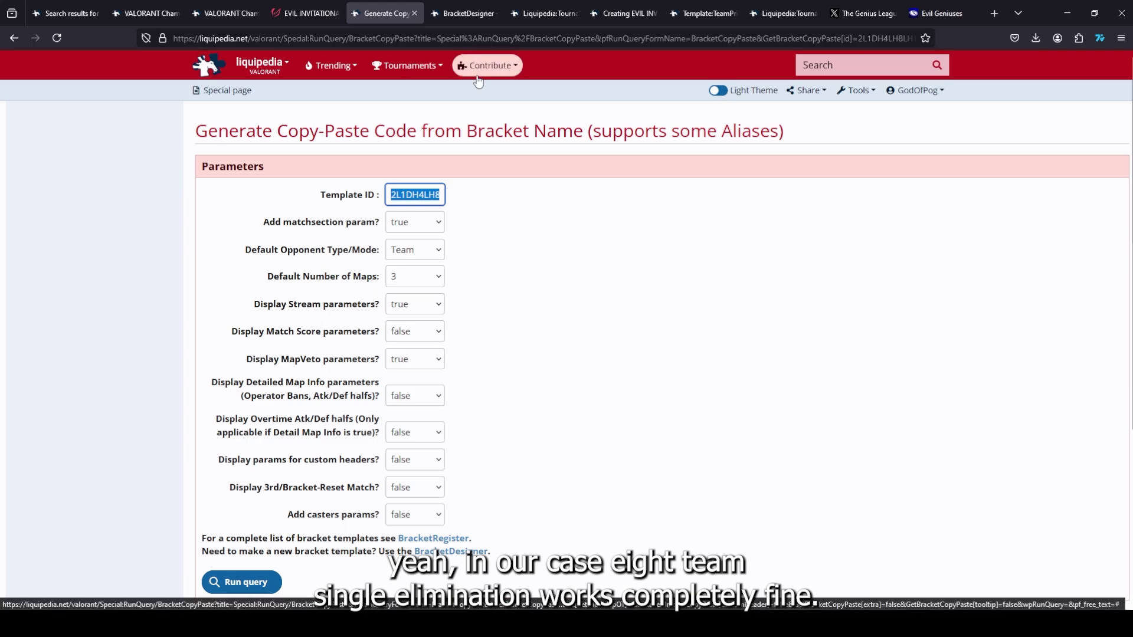
{"action": "type", "text": "8se"}
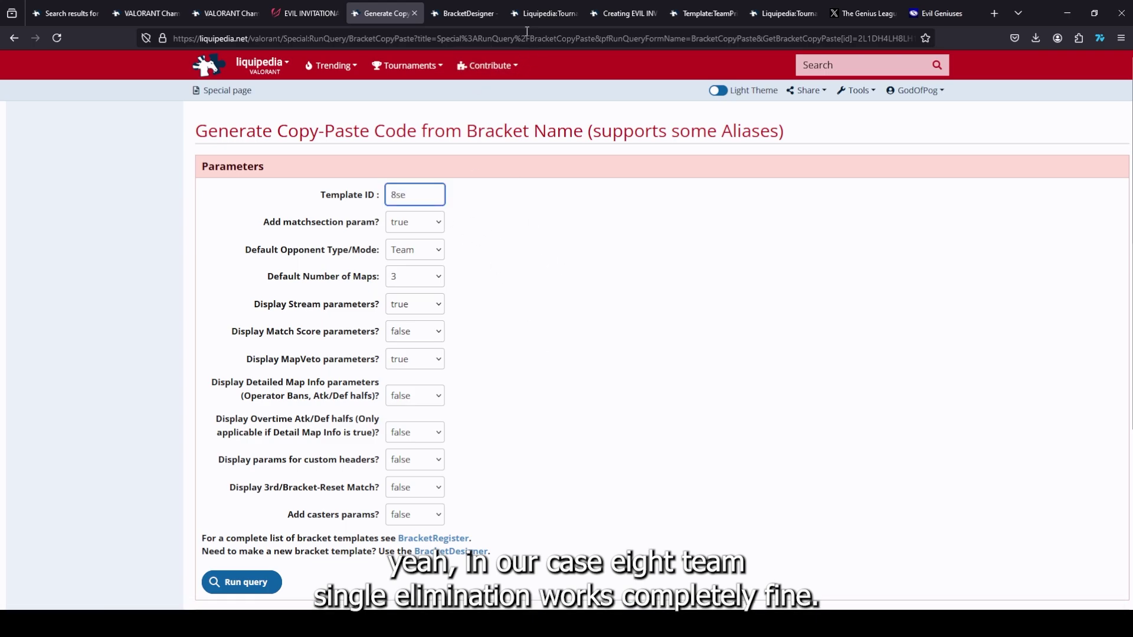
Switch the site back to dark theme and return to the Battlefy bracket
{"action": "left_click", "coordinate": [718, 90]}
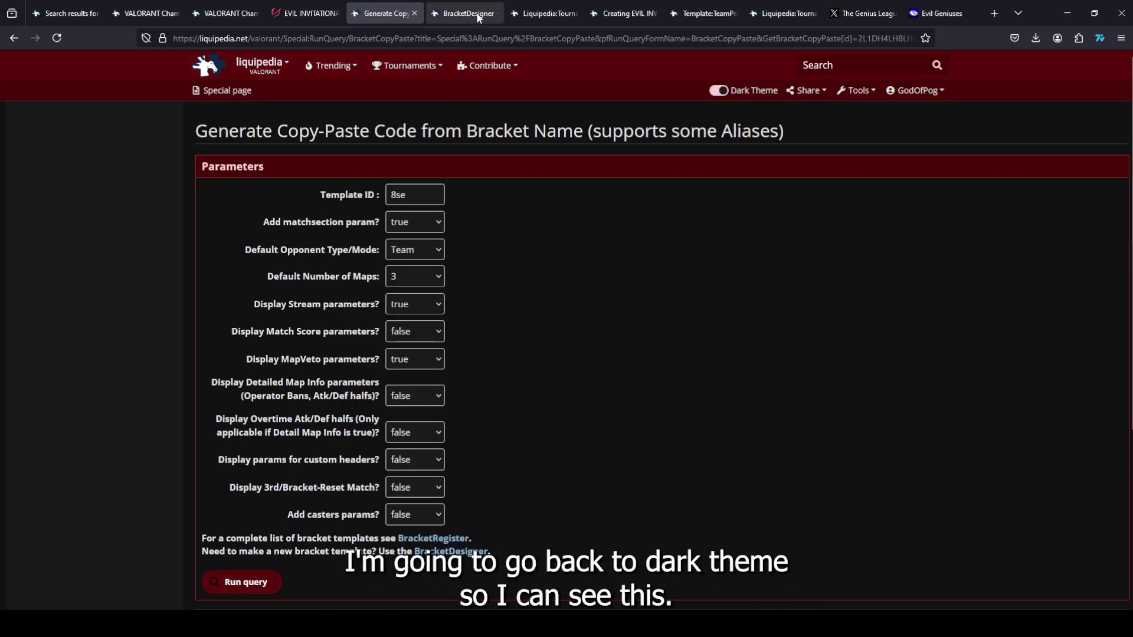
{"action": "left_click", "coordinate": [544, 13]}
{"action": "left_click", "coordinate": [466, 13]}
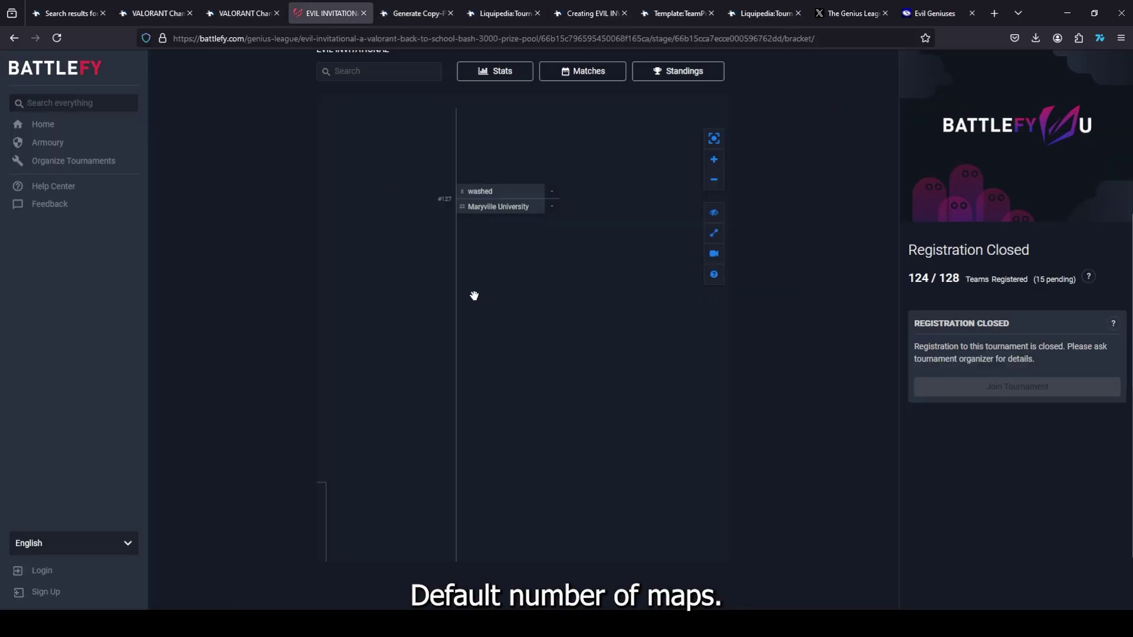
Pan the Battlefy bracket to later matches like washed vs Maryville University to check the Bo1 format
{"action": "scroll", "coordinate": [449, 322], "scroll_direction": "up", "scroll_amount": 8}
{"action": "left_click_drag", "start_coordinate": [439, 369], "coordinate": [546, 139]}
{"action": "scroll", "coordinate": [551, 370], "scroll_direction": "down", "scroll_amount": 1}
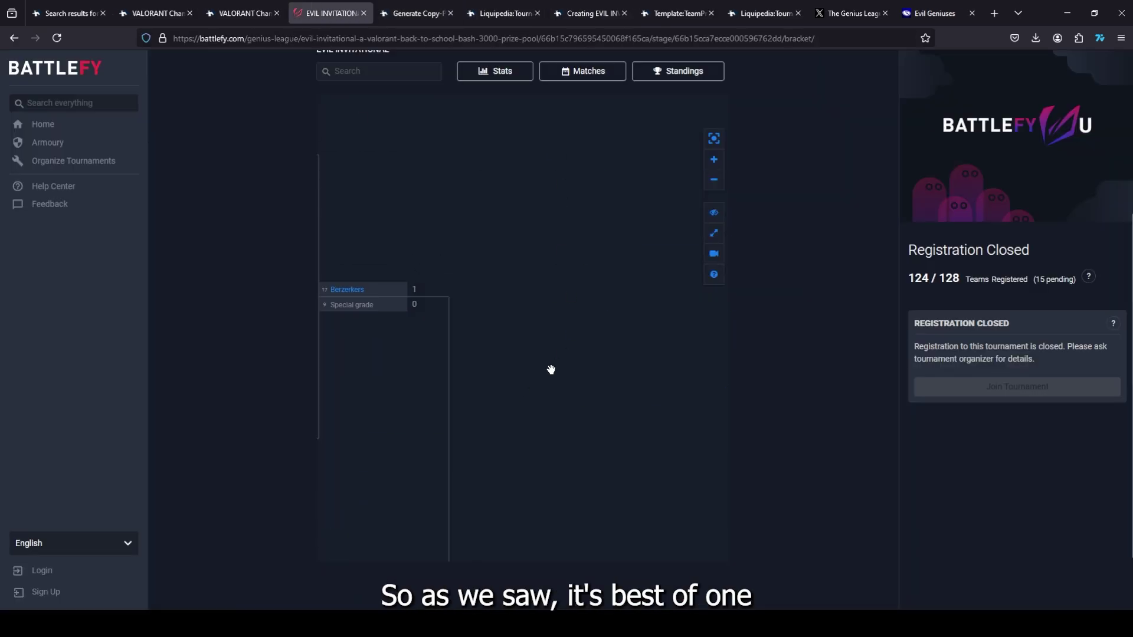
{"action": "left_click_drag", "start_coordinate": [551, 370], "coordinate": [425, 88]}
{"action": "left_click_drag", "start_coordinate": [527, 388], "coordinate": [450, 118]}
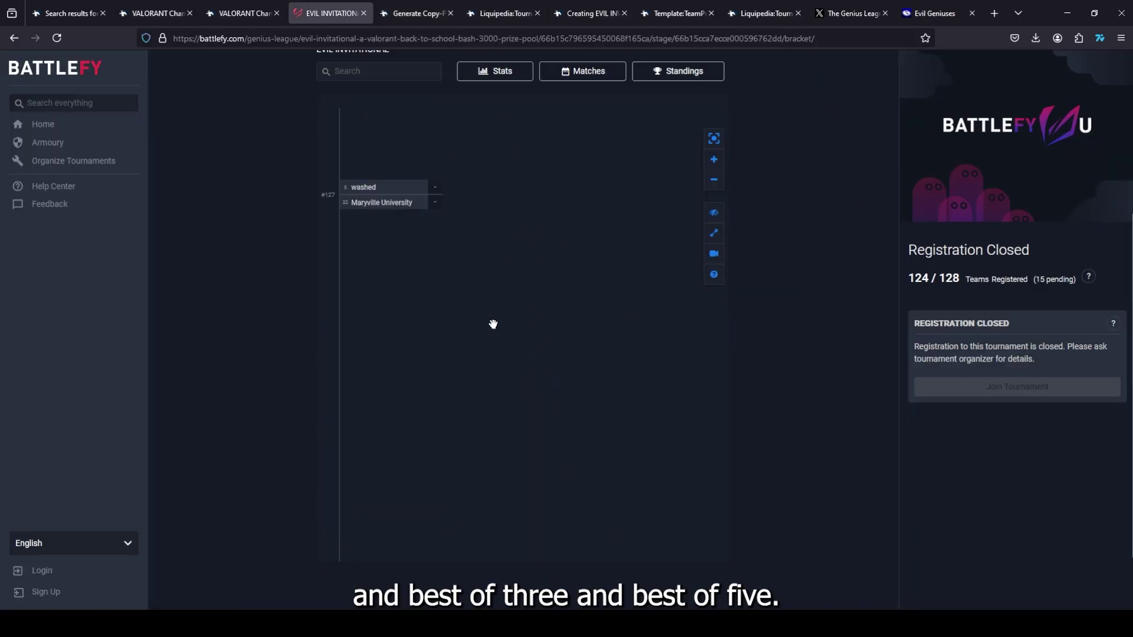
{"action": "key", "text": "ctrl+Tab"}
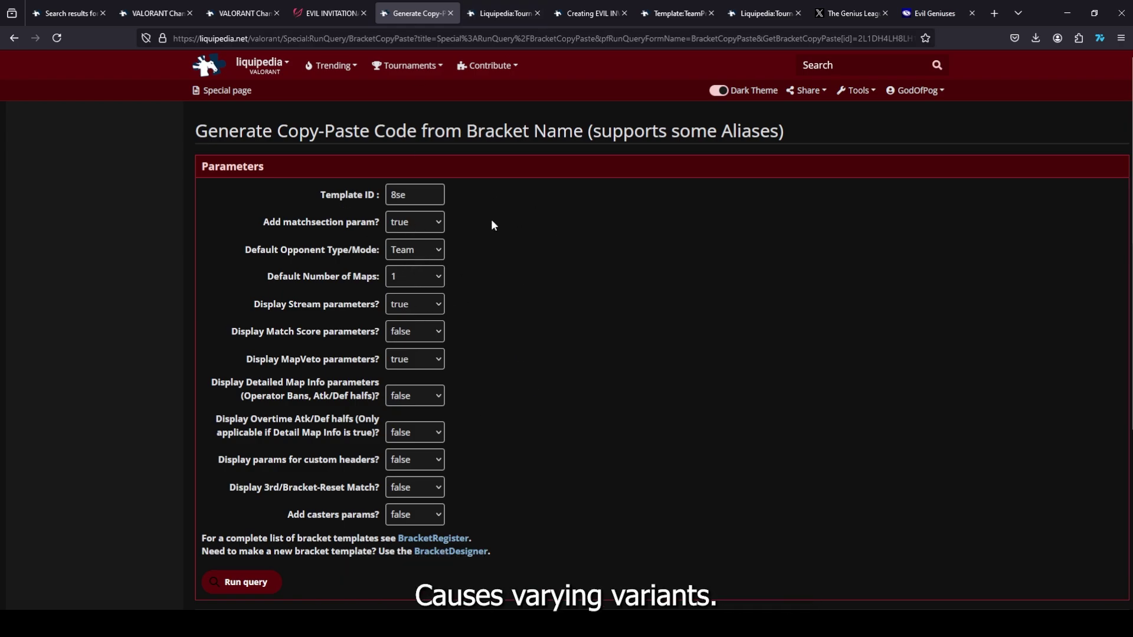
Set casters params to true and MapVeto to false, then generate and copy the 8-team bracket code
{"action": "scroll", "coordinate": [314, 247], "scroll_direction": "down", "scroll_amount": 1}
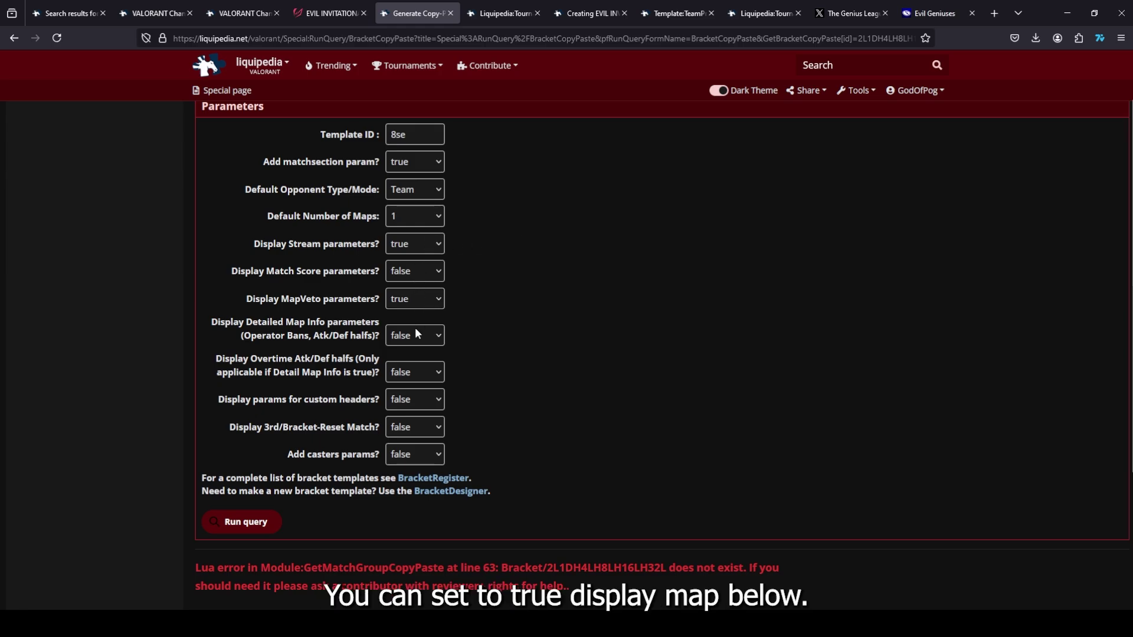
{"action": "key", "text": "ctrl+shift+Tab"}
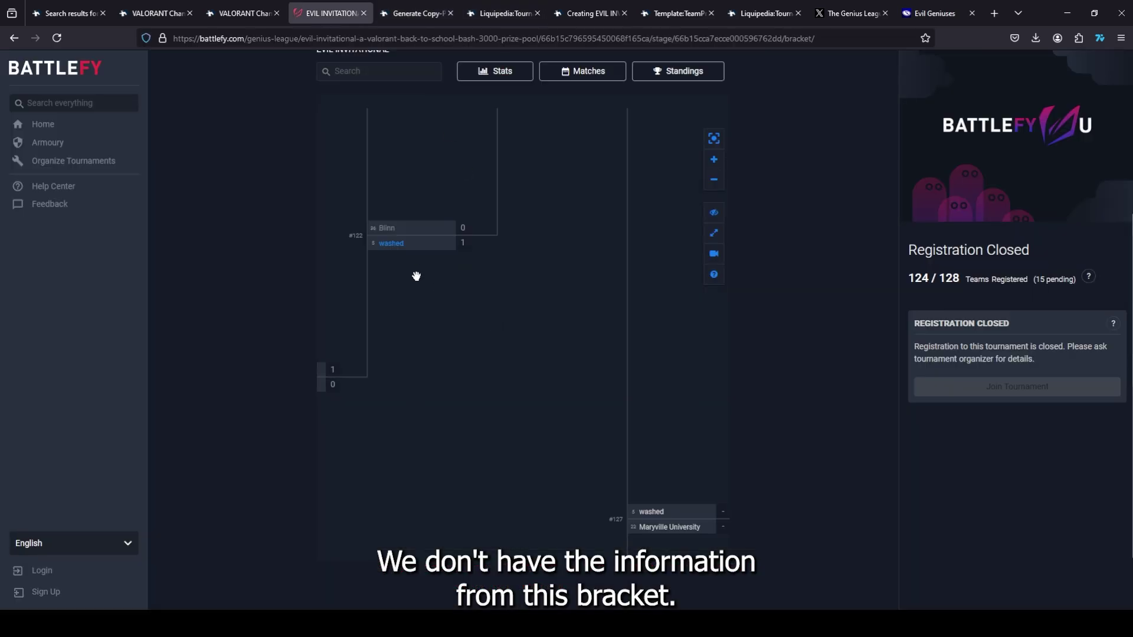
{"action": "scroll", "coordinate": [254, 286], "scroll_direction": "up", "scroll_amount": 3}
{"action": "key", "text": "ctrl+Tab"}
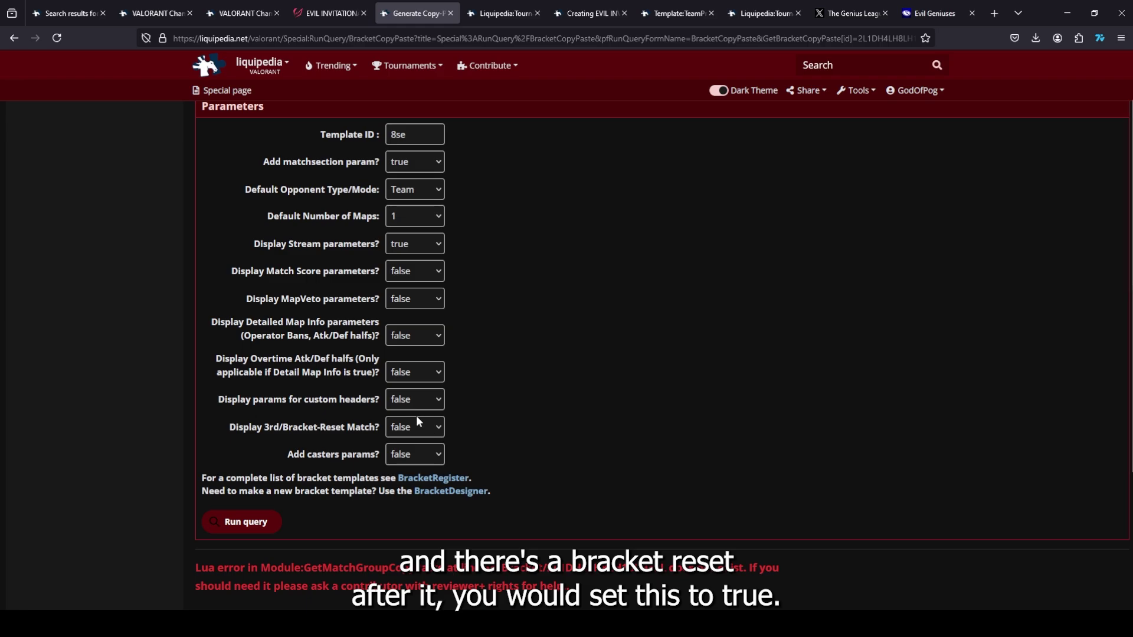
{"action": "left_click", "coordinate": [424, 458]}
{"action": "left_click", "coordinate": [419, 469]}
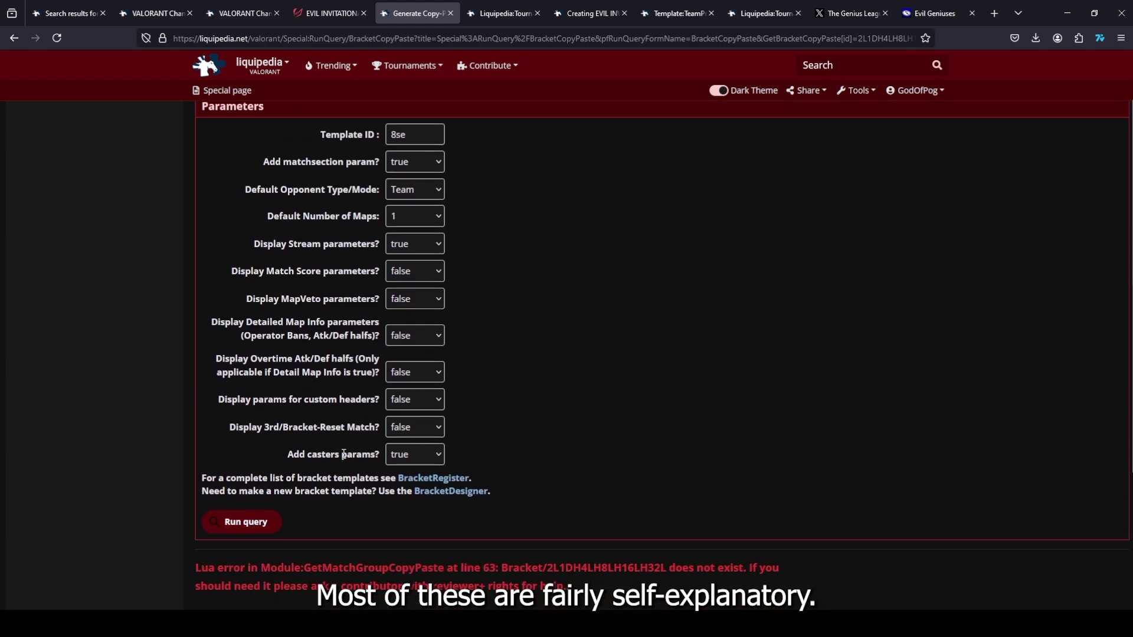
{"action": "triple_click", "coordinate": [343, 453]}
{"action": "left_click", "coordinate": [292, 500]}
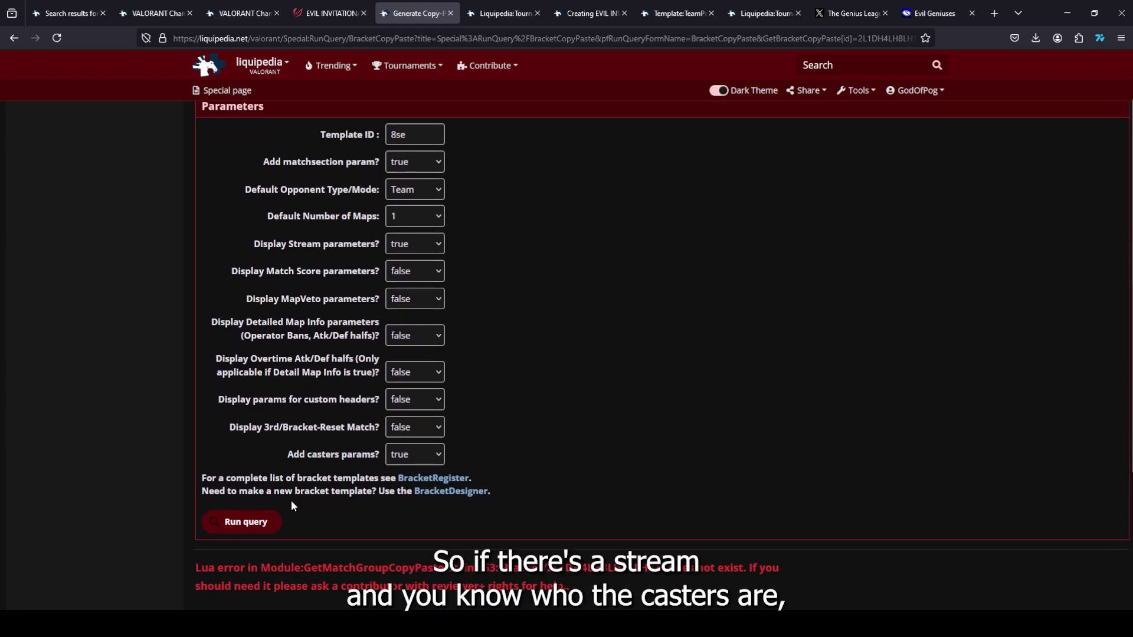
{"action": "left_click", "coordinate": [248, 524]}
{"action": "scroll", "coordinate": [455, 370], "scroll_direction": "down", "scroll_amount": 5}
{"action": "left_click", "coordinate": [315, 329]}
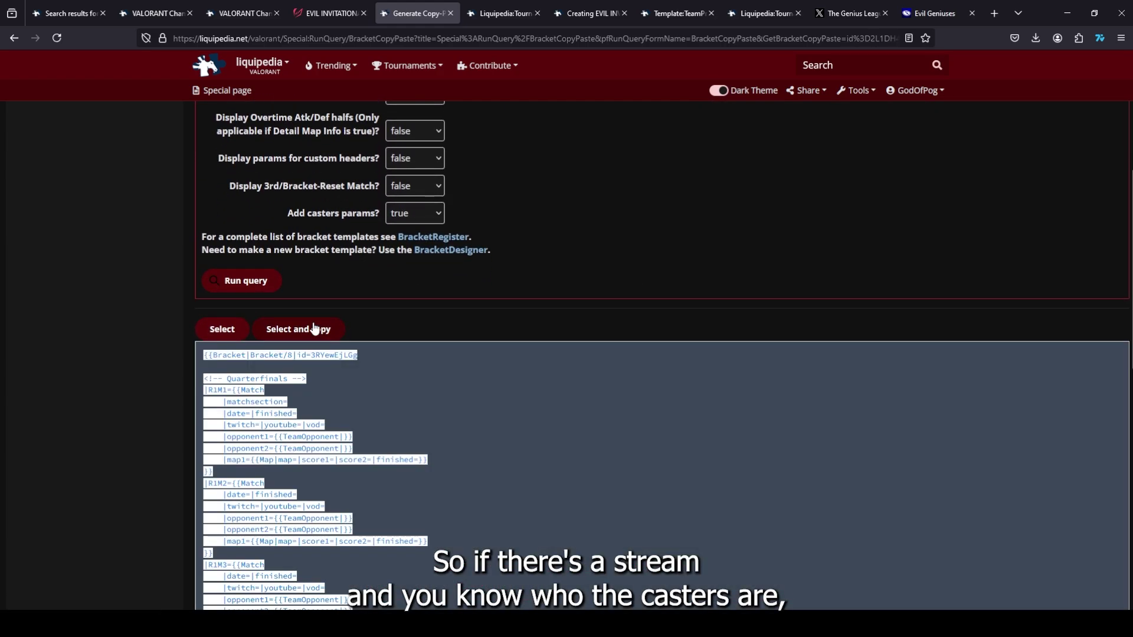
Return to the Back_to_School_BASH page editor
{"action": "key", "text": "ctrl+shift+Tab"}
{"action": "key", "text": "ctrl+shift+Tab"}
{"action": "scroll", "coordinate": [354, 308], "scroll_direction": "down", "scroll_amount": 5}
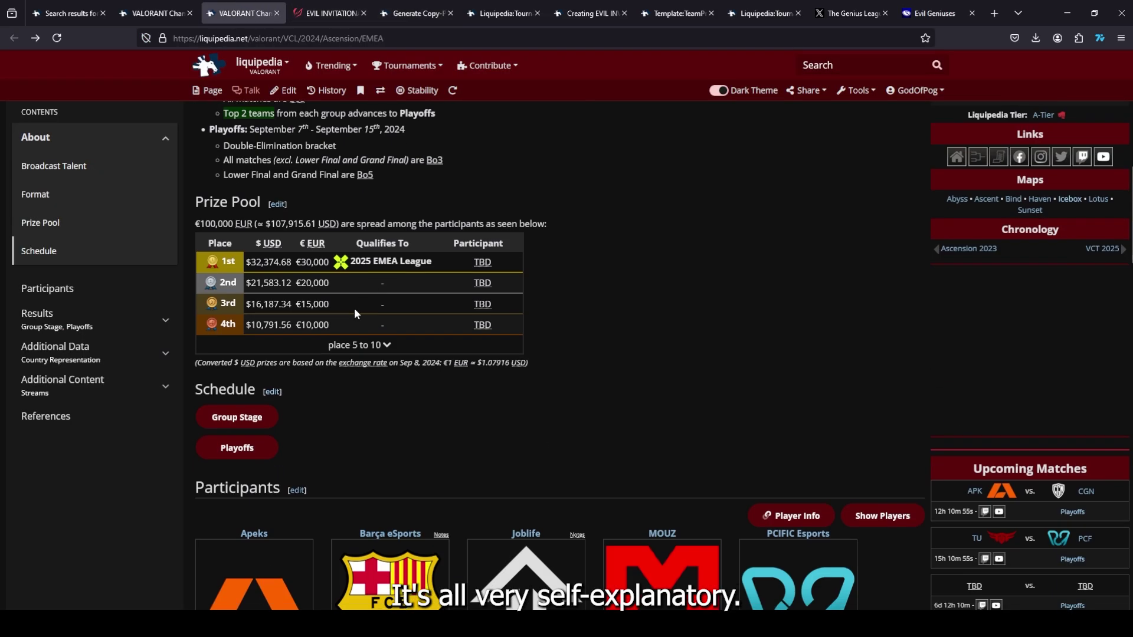
{"action": "scroll", "coordinate": [354, 309], "scroll_direction": "up", "scroll_amount": 5}
{"action": "left_click_drag", "start_coordinate": [584, 13], "coordinate": [495, 5]}
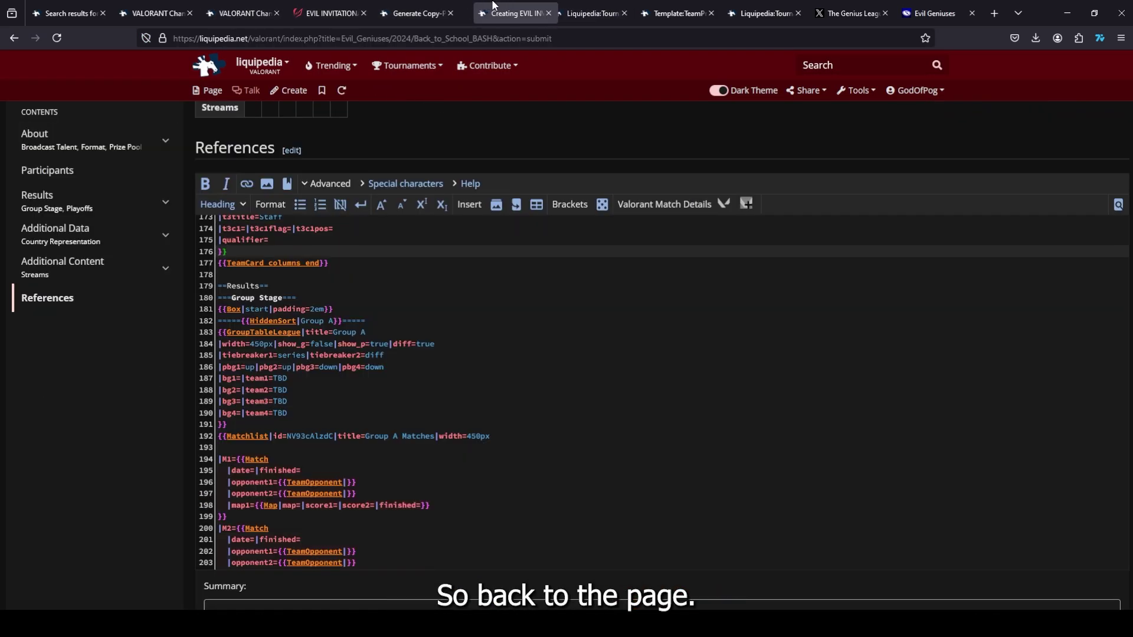
Delete the Group Stage section from the page source
{"action": "left_click", "coordinate": [222, 298]}
{"action": "scroll", "coordinate": [355, 337], "scroll_direction": "down", "scroll_amount": 5}
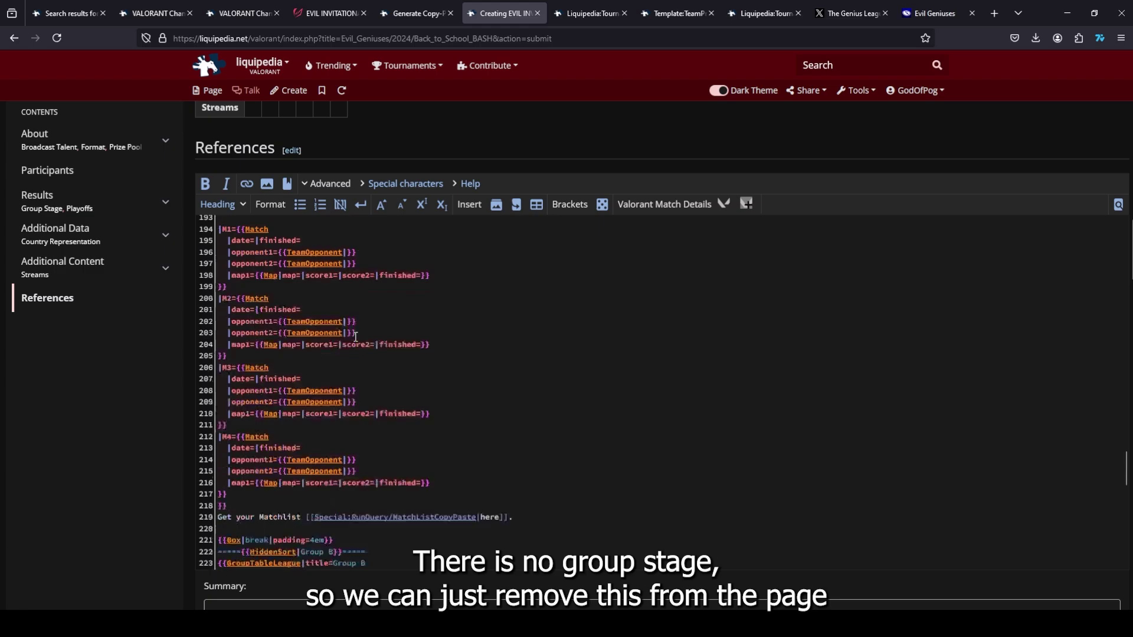
{"action": "scroll", "coordinate": [356, 336], "scroll_direction": "down", "scroll_amount": 10}
{"action": "left_click", "coordinate": [215, 369], "text": "shift"}
{"action": "key", "text": "BackSpace"}
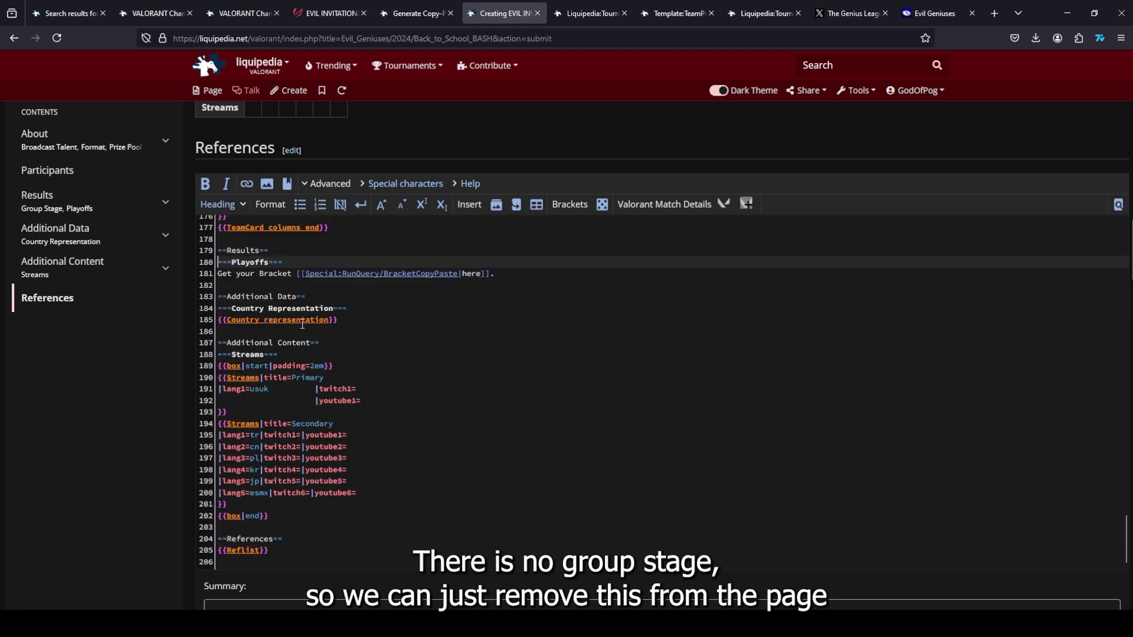
Rename the Playoffs heading to Top 8 and paste the generated bracket code beneath it
{"action": "double_click", "coordinate": [236, 262]}
{"action": "type", "text": "Top 8"}
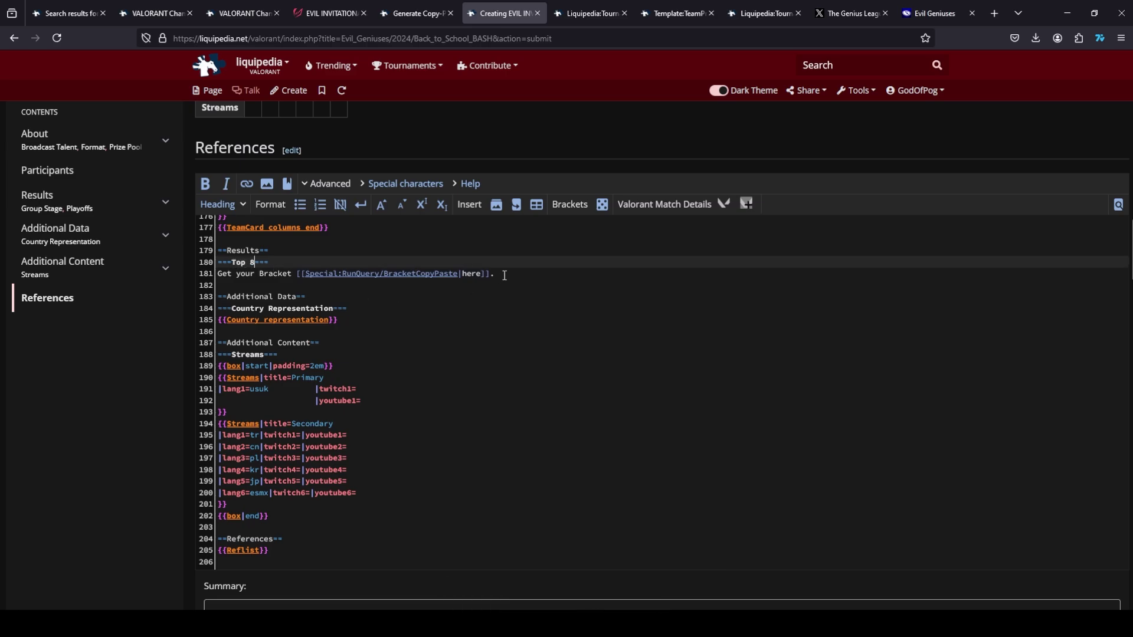
{"action": "scroll", "coordinate": [164, 327], "scroll_direction": "up", "scroll_amount": 2}
{"action": "key", "text": "ctrl+v"}
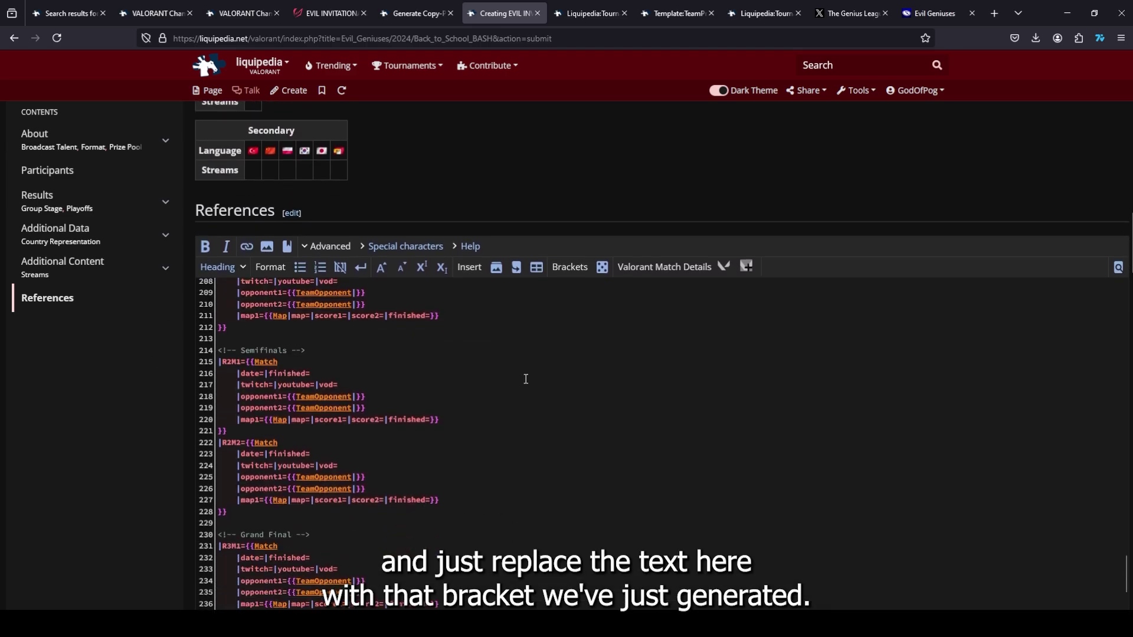
{"action": "scroll", "coordinate": [380, 373], "scroll_direction": "down", "scroll_amount": 4}
{"action": "scroll", "coordinate": [376, 377], "scroll_direction": "up", "scroll_amount": 10}
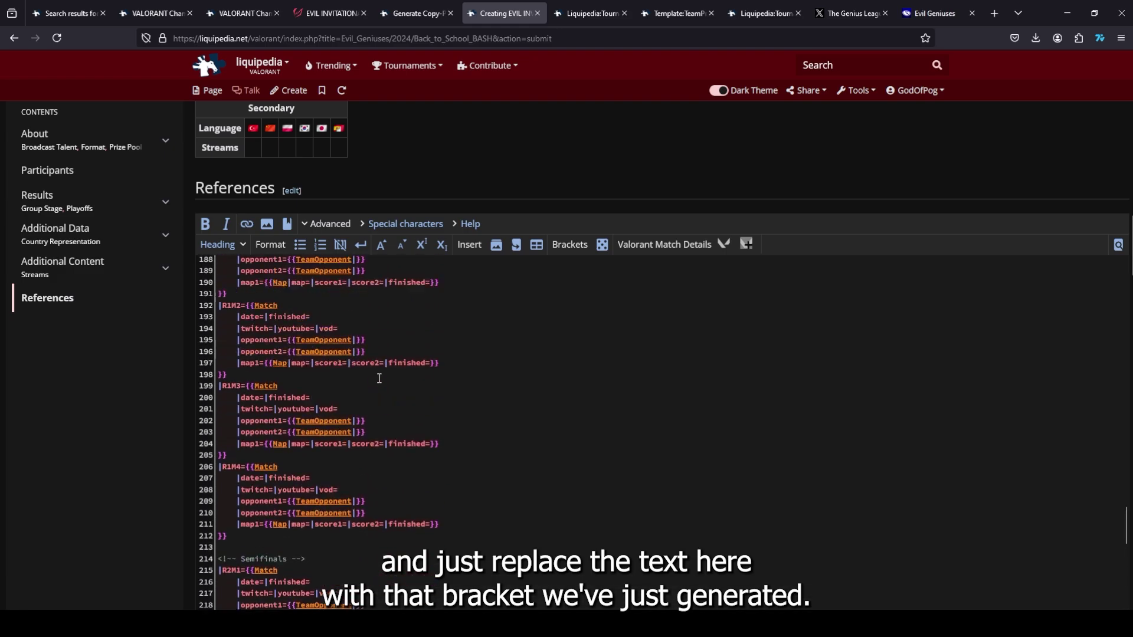
{"action": "scroll", "coordinate": [358, 373], "scroll_direction": "up", "scroll_amount": 2}
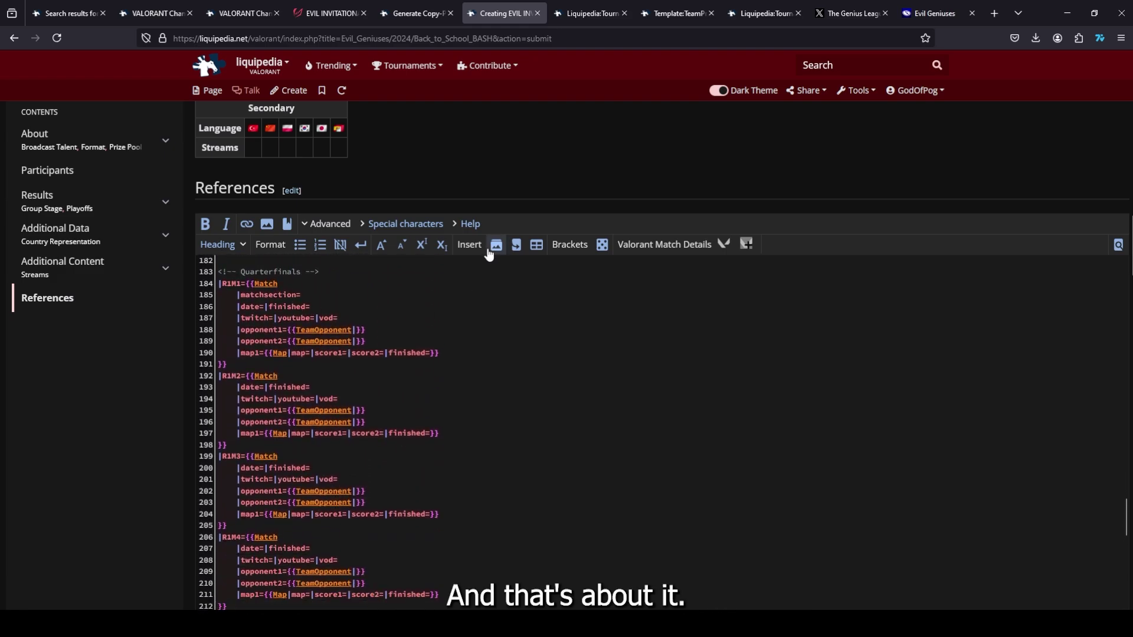
{"action": "left_click_drag", "start_coordinate": [342, 13], "coordinate": [449, 12]}
Check the tournament's Overview and Schedule on Battlefy for its start date
{"action": "scroll", "coordinate": [278, 321], "scroll_direction": "down", "scroll_amount": 3}
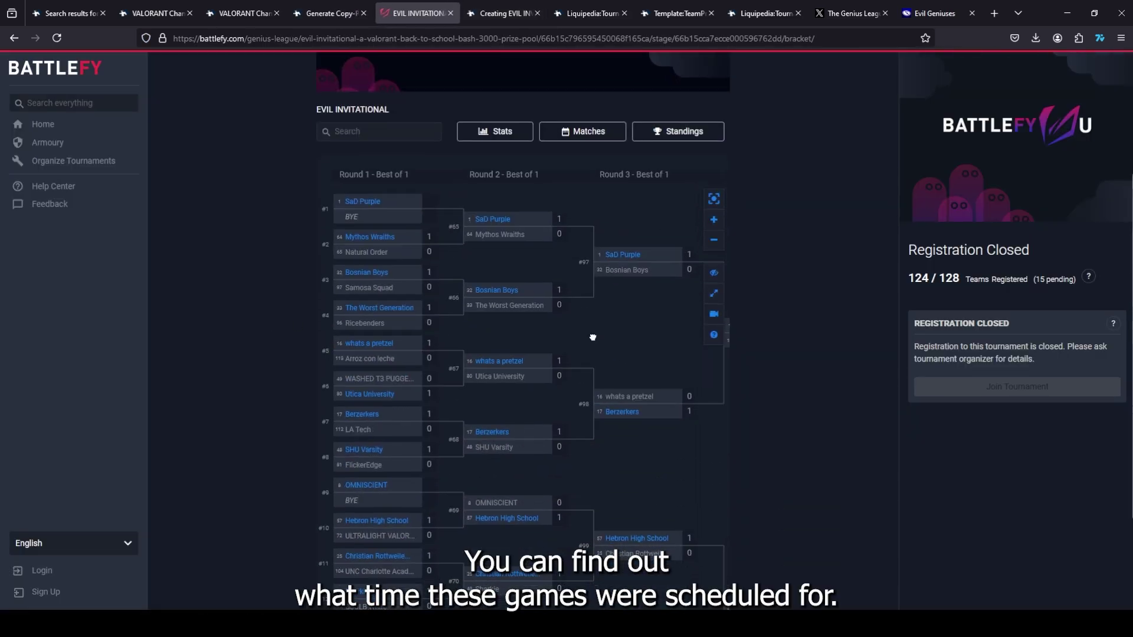
{"action": "scroll", "coordinate": [190, 364], "scroll_direction": "up", "scroll_amount": 1}
{"action": "scroll", "coordinate": [189, 364], "scroll_direction": "up", "scroll_amount": 2}
{"action": "left_click", "coordinate": [328, 175]}
{"action": "scroll", "coordinate": [617, 320], "scroll_direction": "down", "scroll_amount": 4}
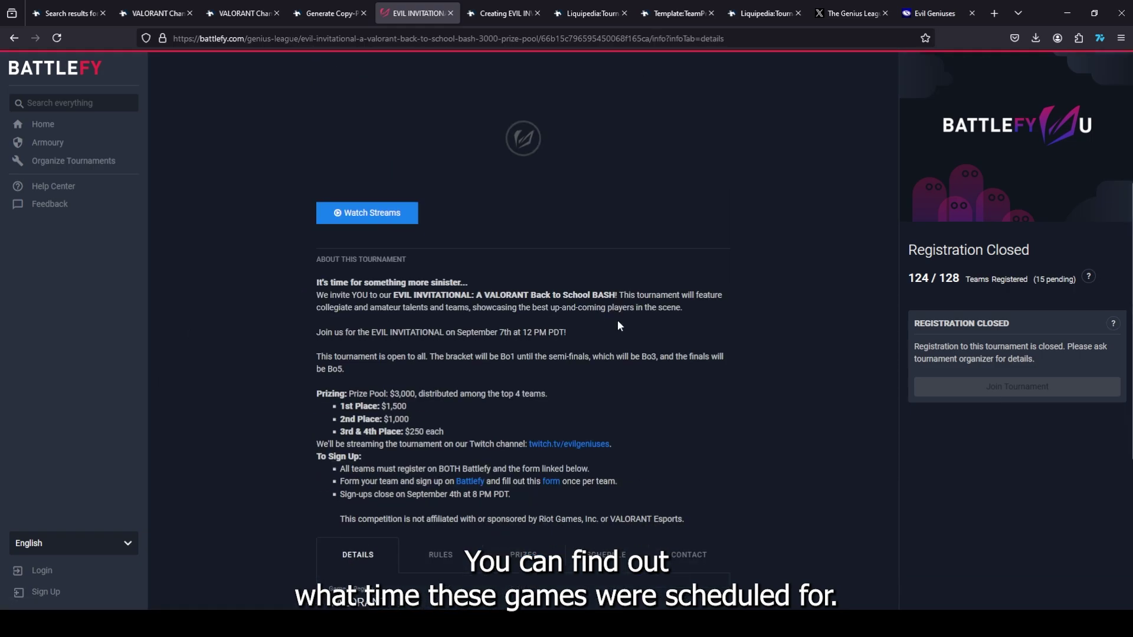
{"action": "left_click", "coordinate": [608, 555]}
{"action": "scroll", "coordinate": [371, 283], "scroll_direction": "up", "scroll_amount": 4}
Pan the bracket to matches #121 and #122 and open match 122's details
{"action": "left_click", "coordinate": [460, 172]}
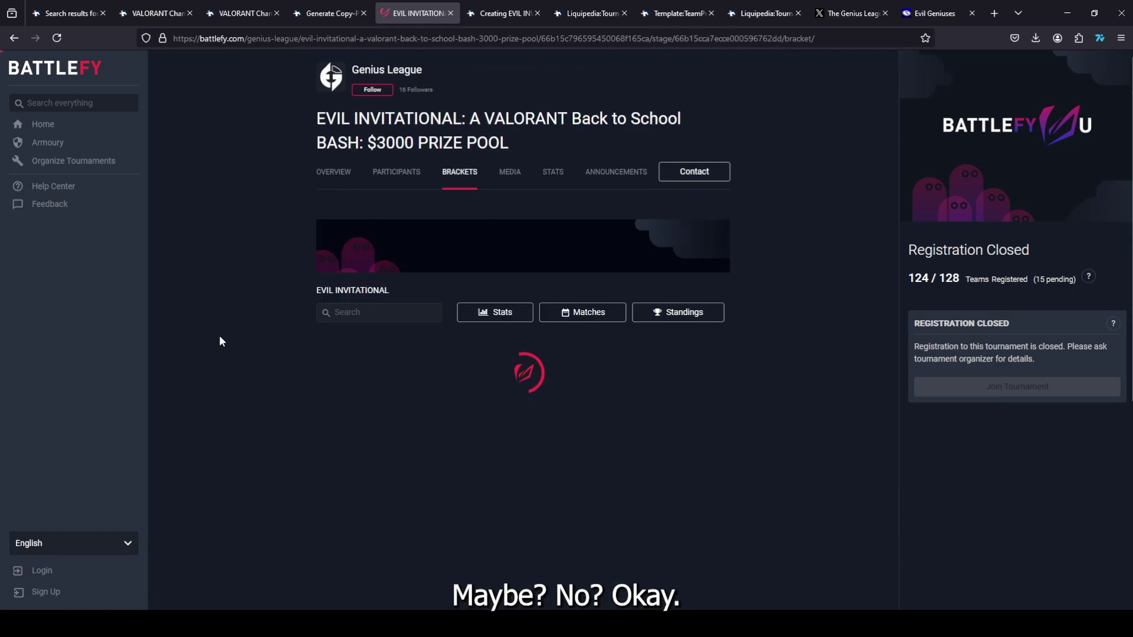
{"action": "scroll", "coordinate": [220, 336], "scroll_direction": "down", "scroll_amount": 4}
{"action": "scroll", "coordinate": [420, 271], "scroll_direction": "up", "scroll_amount": 3}
{"action": "left_click_drag", "start_coordinate": [546, 331], "coordinate": [531, 501]}
{"action": "left_click_drag", "start_coordinate": [526, 179], "coordinate": [564, 442]}
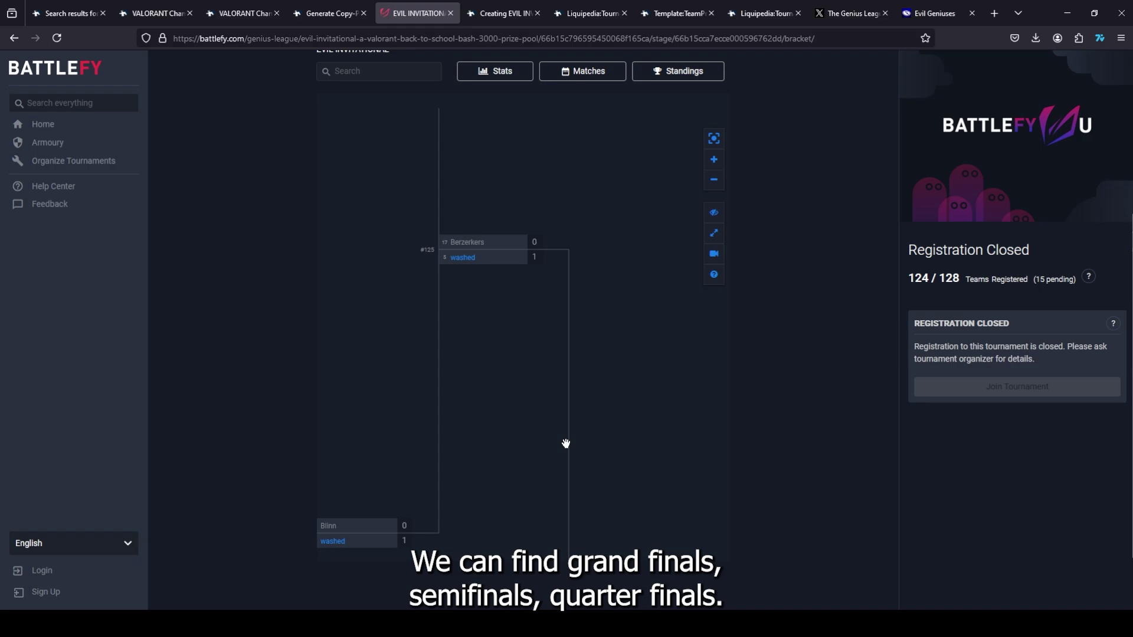
{"action": "left_click_drag", "start_coordinate": [432, 124], "coordinate": [547, 390]}
{"action": "left_click", "coordinate": [518, 236]}
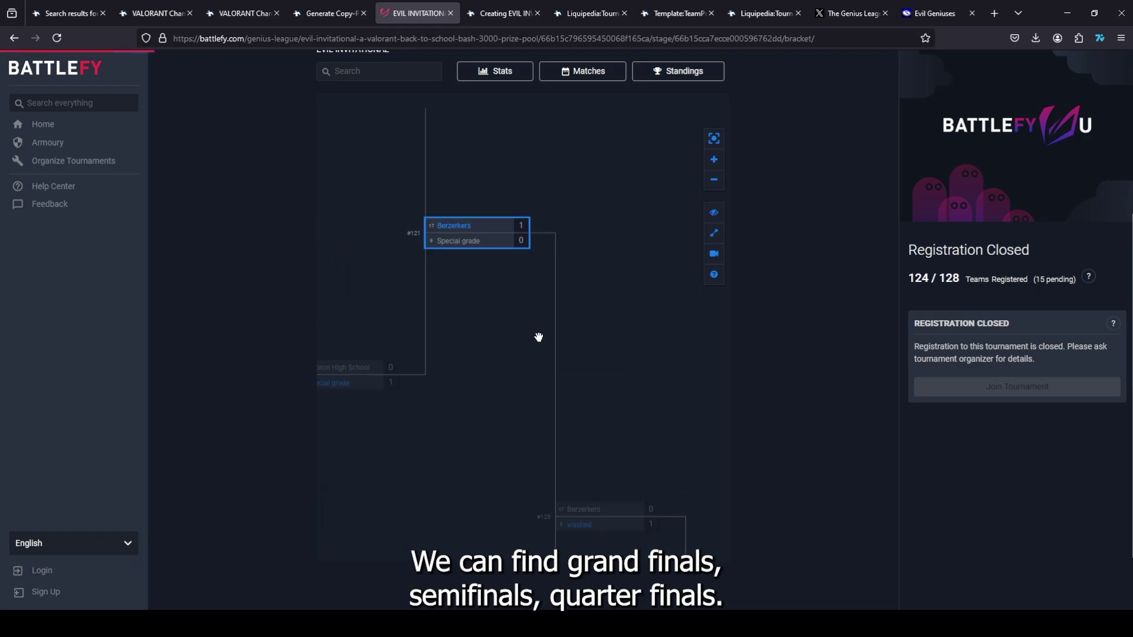
{"action": "scroll", "coordinate": [404, 278], "scroll_direction": "up", "scroll_amount": 3}
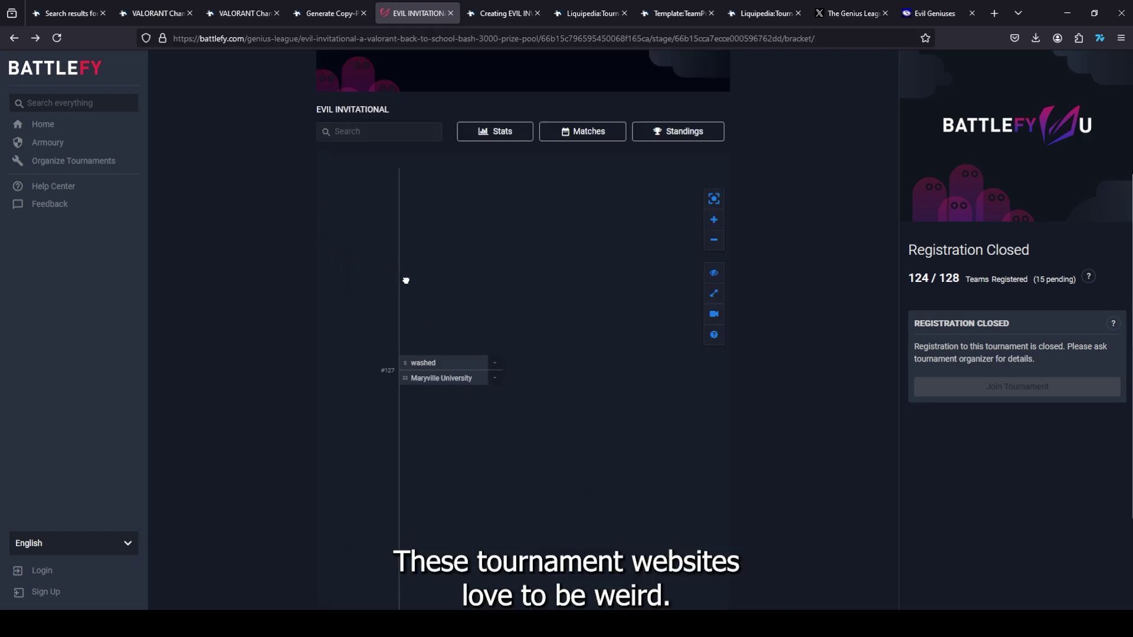
{"action": "left_click_drag", "start_coordinate": [405, 278], "coordinate": [595, 463]}
{"action": "left_click_drag", "start_coordinate": [433, 349], "coordinate": [526, 348]}
{"action": "left_click", "coordinate": [514, 275]}
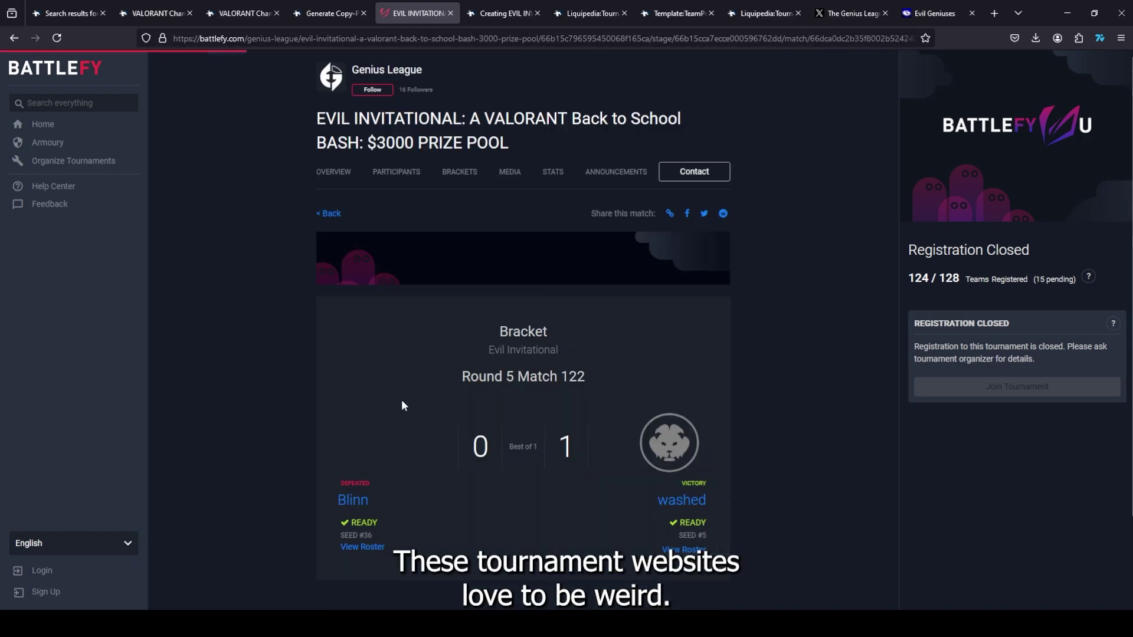
{"action": "scroll", "coordinate": [399, 396], "scroll_direction": "down", "scroll_amount": 2}
{"action": "scroll", "coordinate": [407, 388], "scroll_direction": "up", "scroll_amount": 2}
{"action": "key", "text": "alt+Left"}
{"action": "key", "text": "ctrl+Tab"}
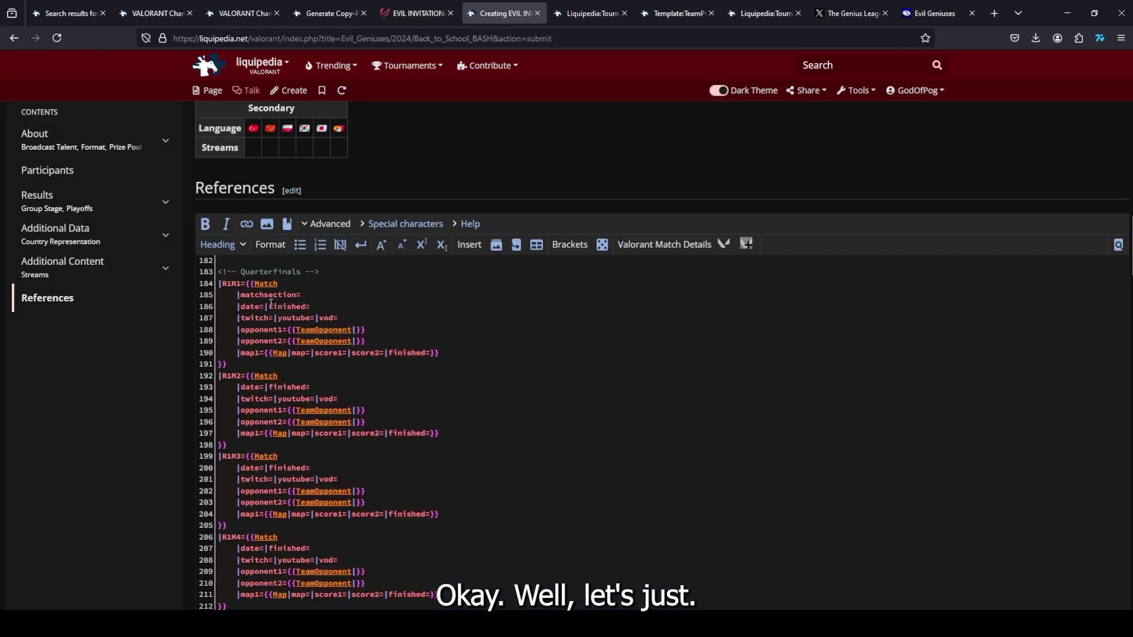
{"action": "left_click", "coordinate": [266, 306]}
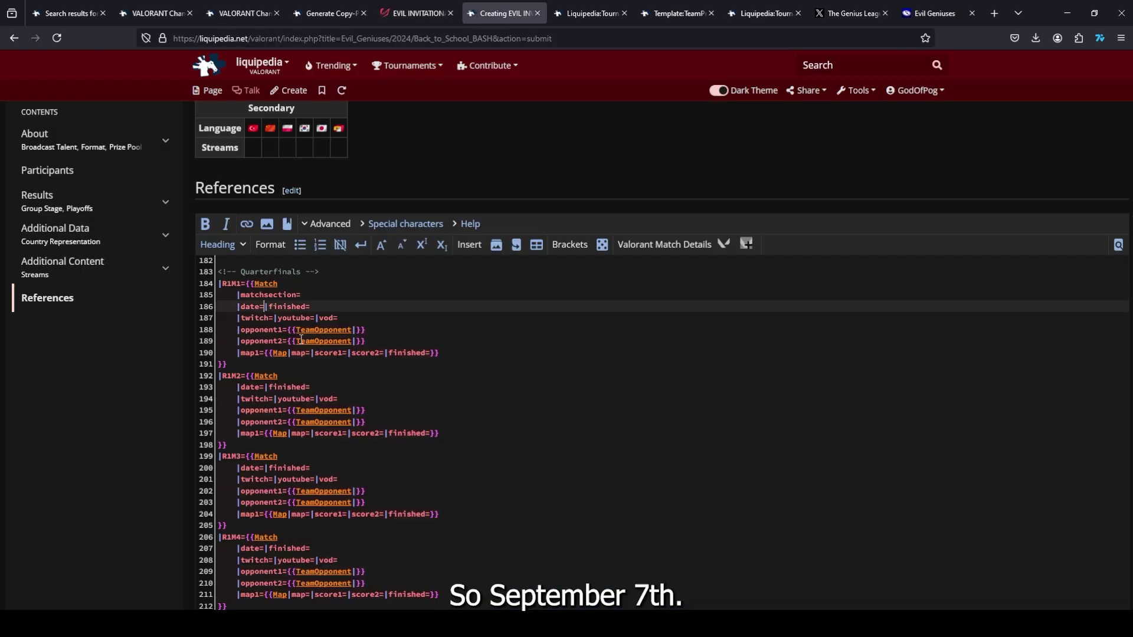
{"action": "type", "text": "September "}
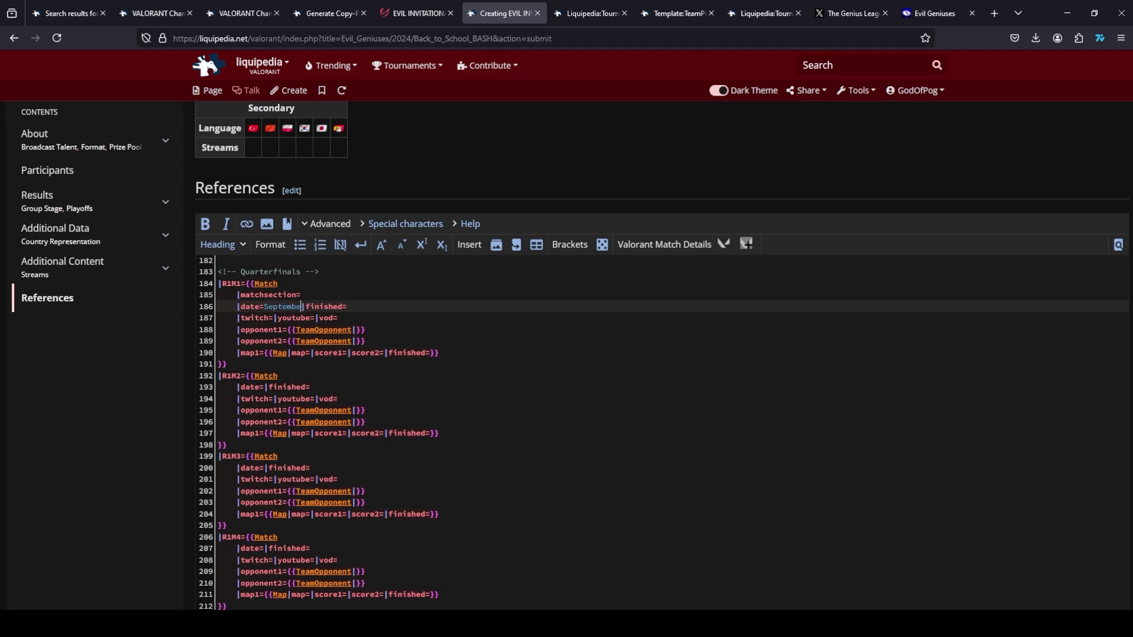
{"action": "type", "text": "7"}
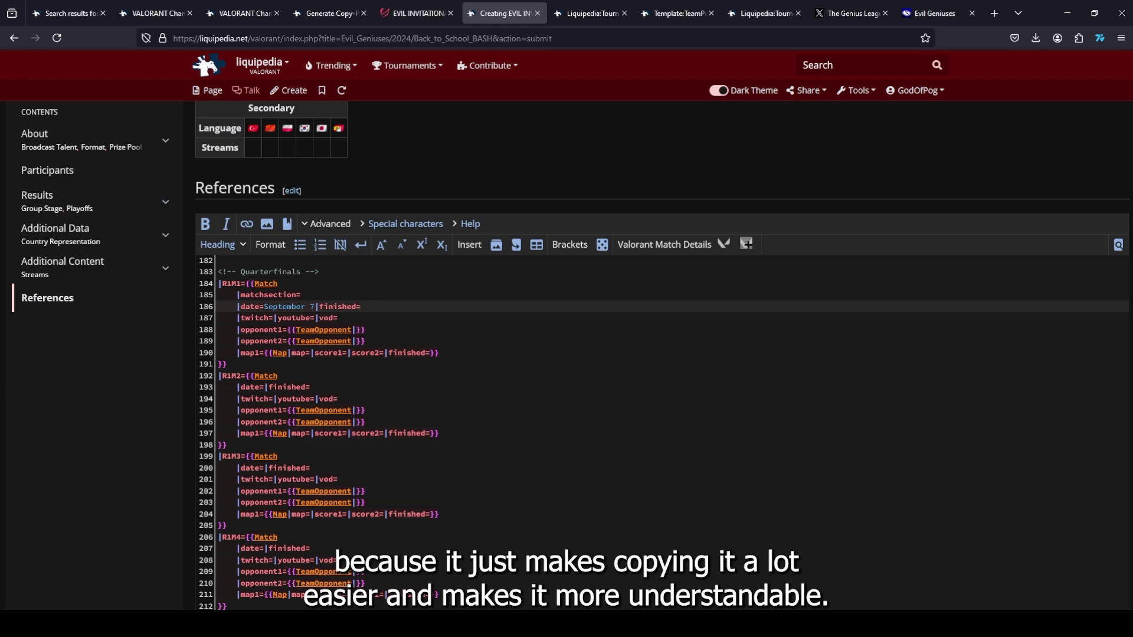
{"action": "key", "text": "BackSpace"}
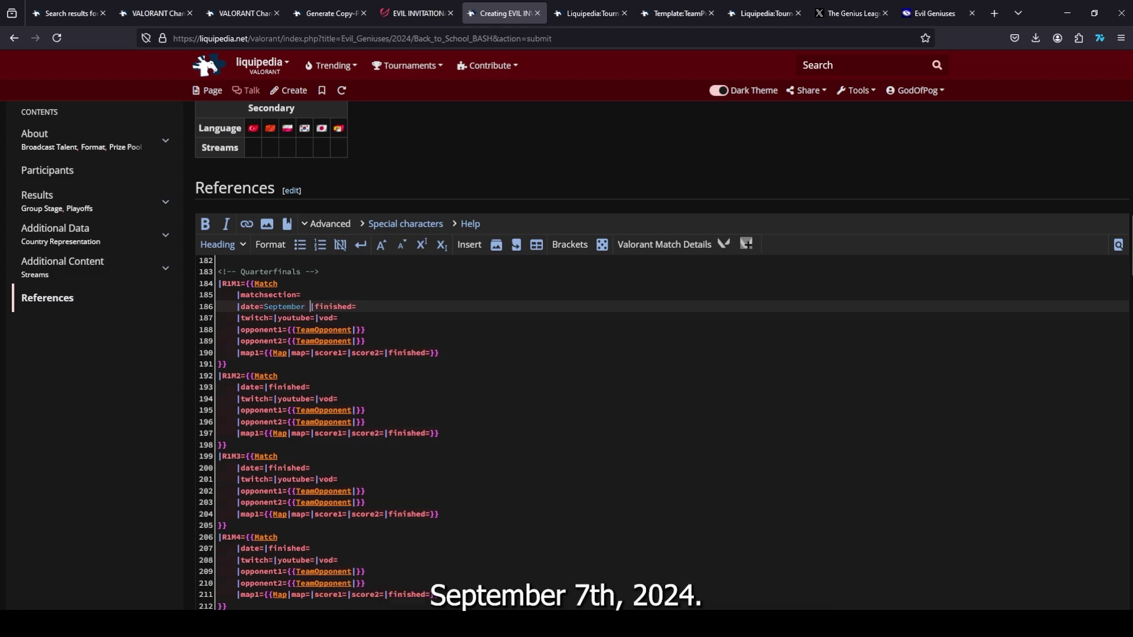
{"action": "type", "text": "7, 2024 "}
{"action": "type", "text": "- 16:00"}
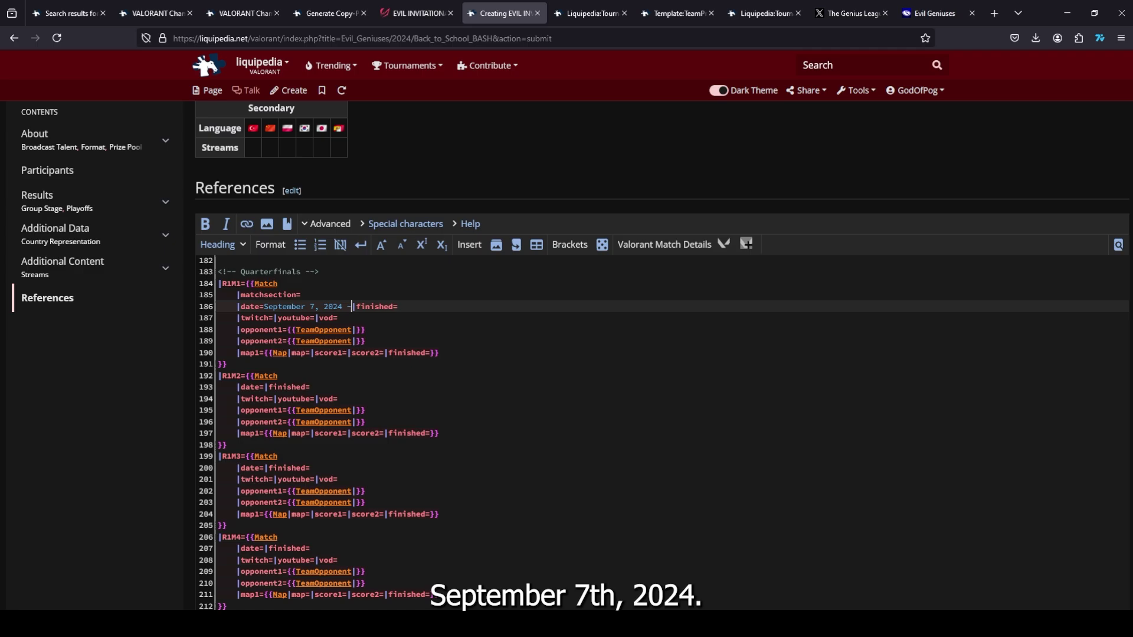
{"action": "type", "text": " {{Abbr/"}
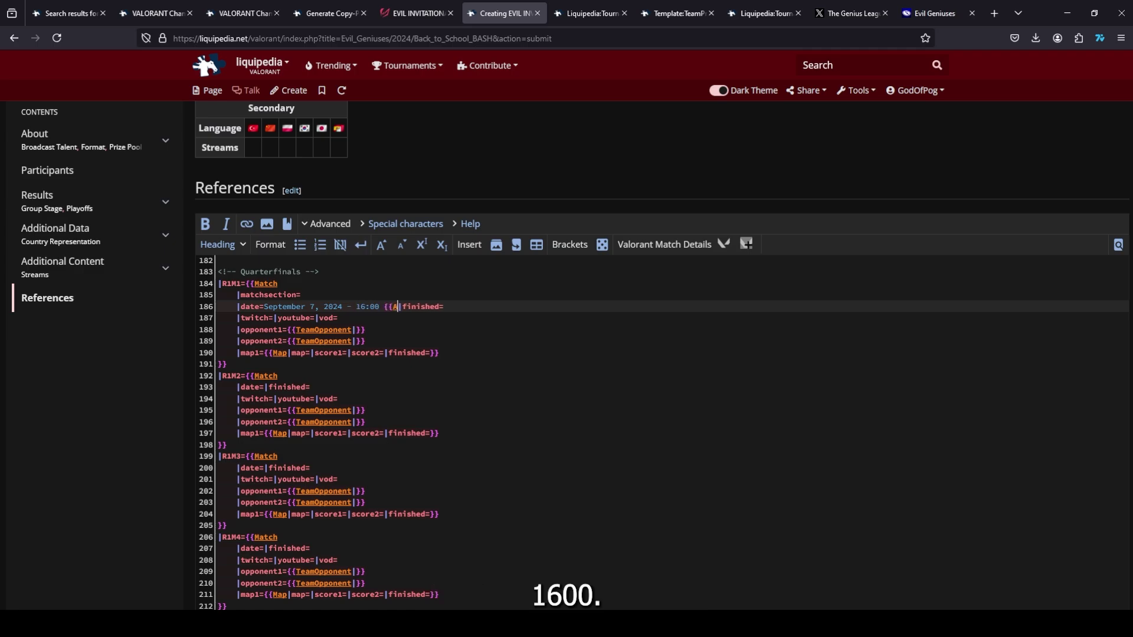
{"action": "type", "text": "PDT}}"}
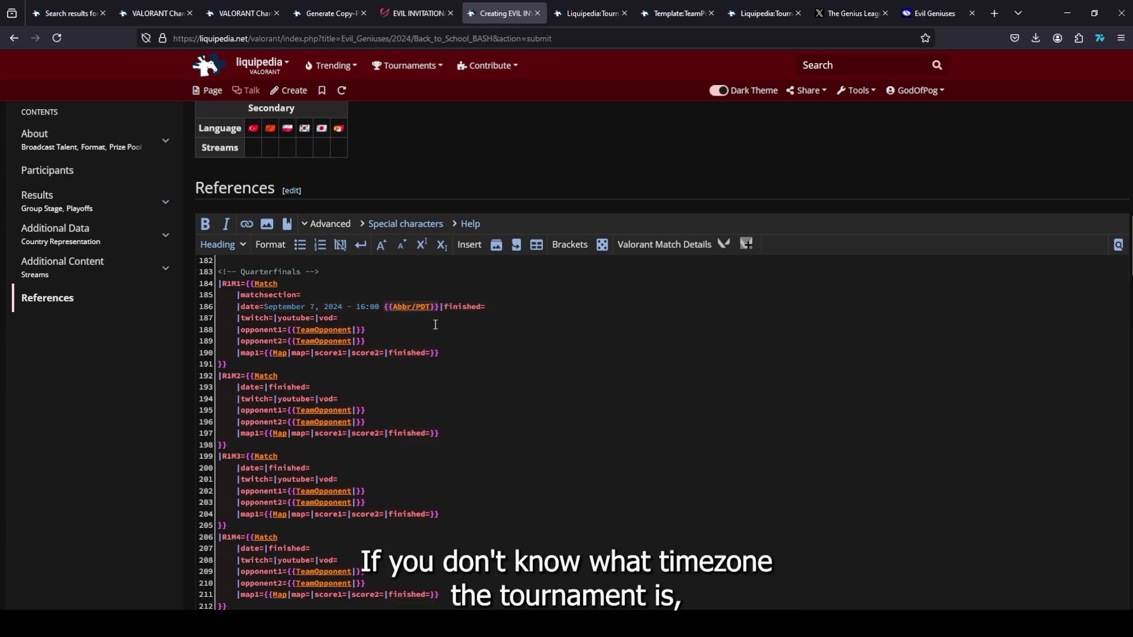
{"action": "left_click", "coordinate": [423, 311]}
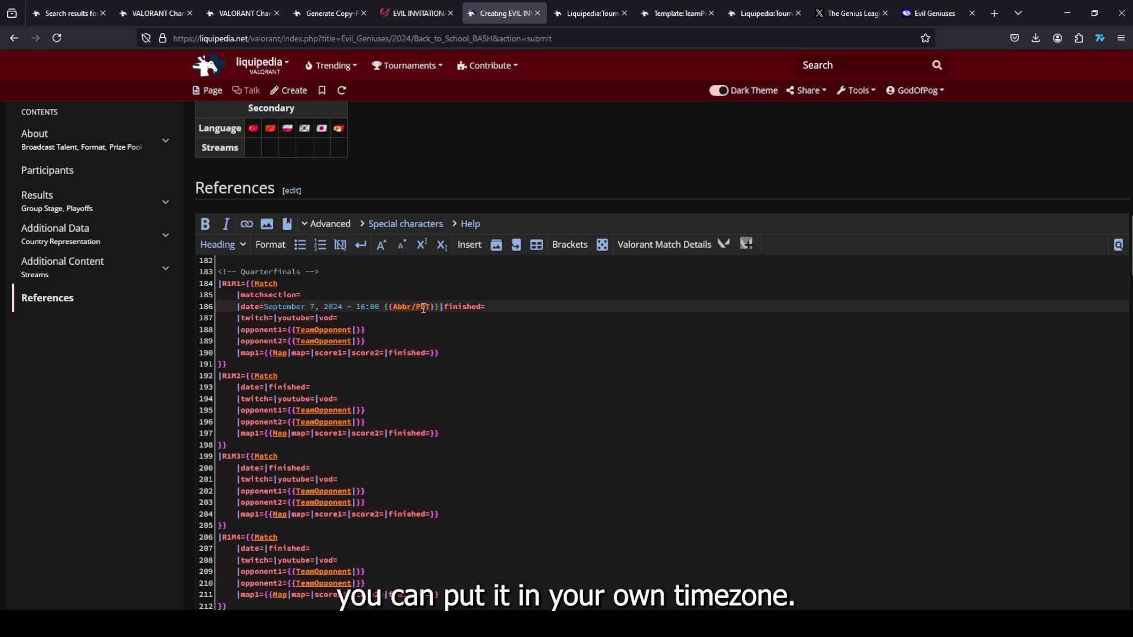
{"action": "double_click", "coordinate": [423, 307]}
{"action": "type", "text": "BST"}
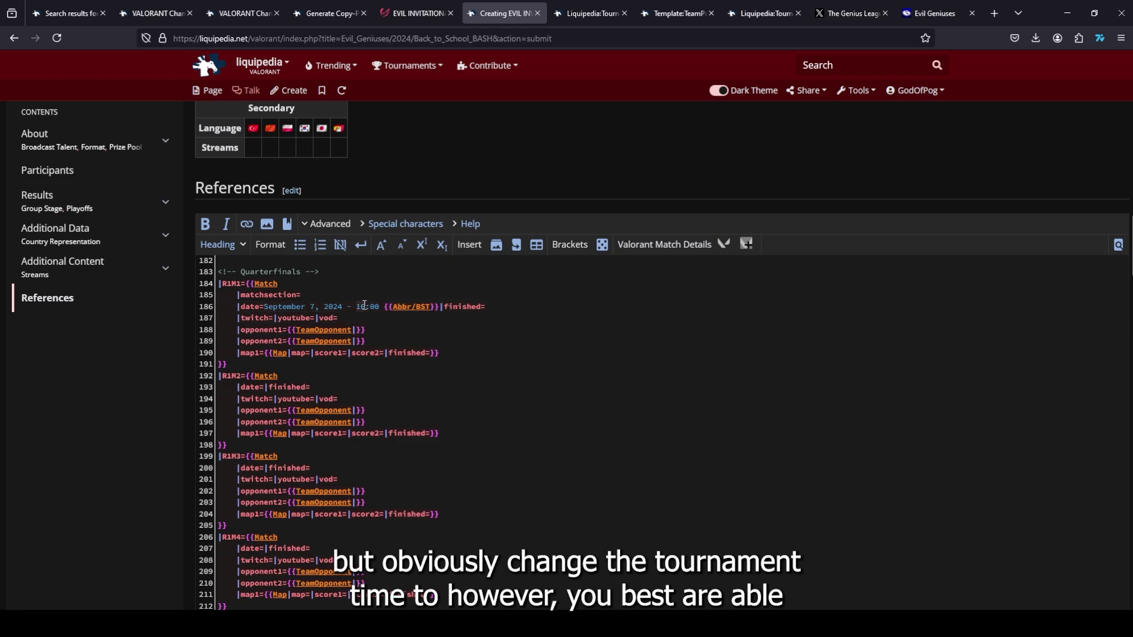
{"action": "key", "text": "ctrl+z"}
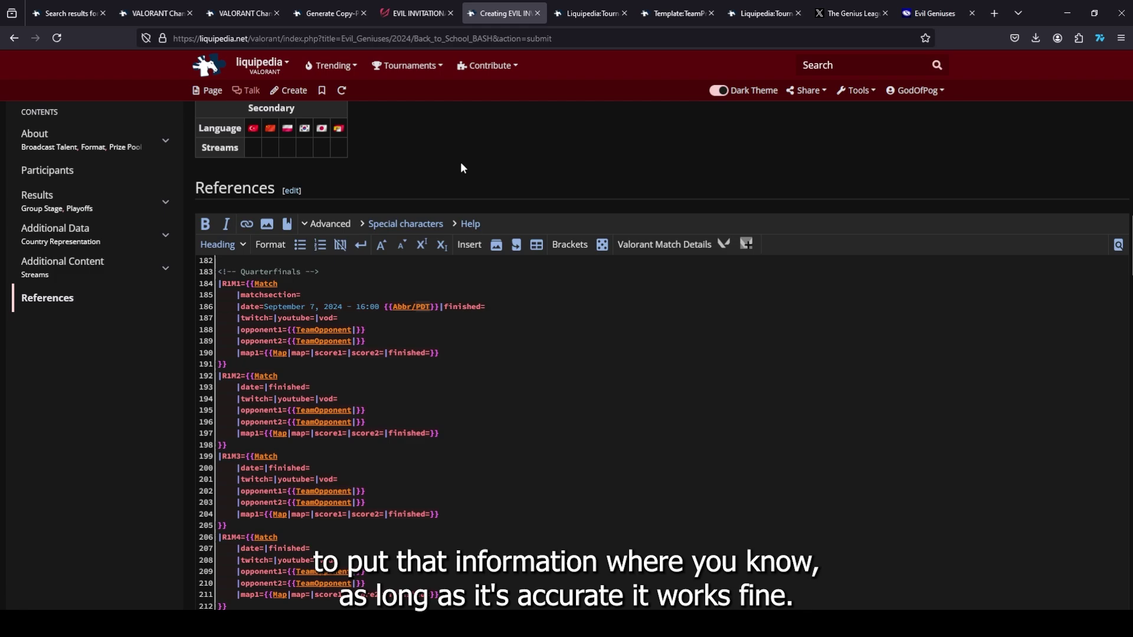
{"action": "scroll", "coordinate": [380, 169], "scroll_direction": "up", "scroll_amount": 10}
{"action": "scroll", "coordinate": [331, 341], "scroll_direction": "down", "scroll_amount": 10}
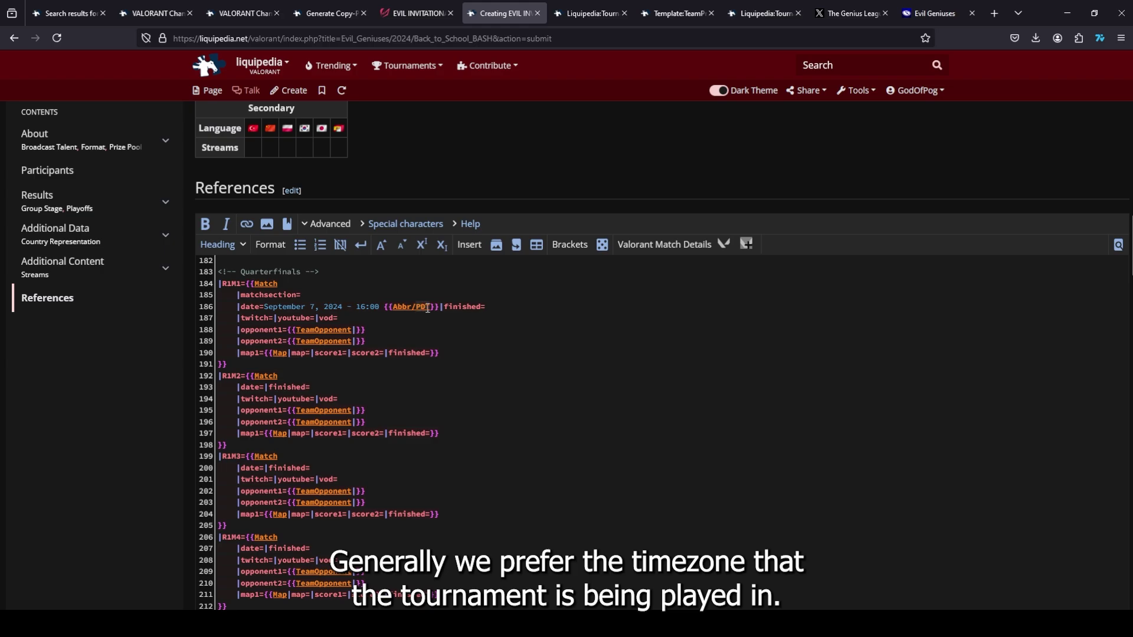
{"action": "left_click", "coordinate": [441, 307]}
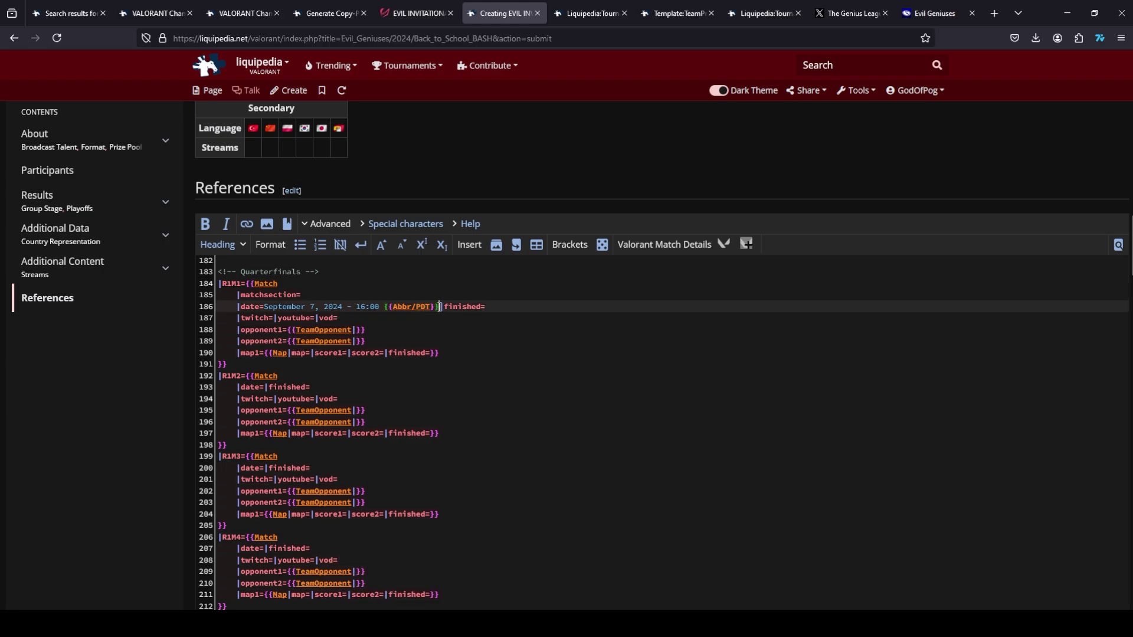
{"action": "left_click_drag", "start_coordinate": [440, 307], "coordinate": [265, 307]}
{"action": "key", "text": "BackSpace"}
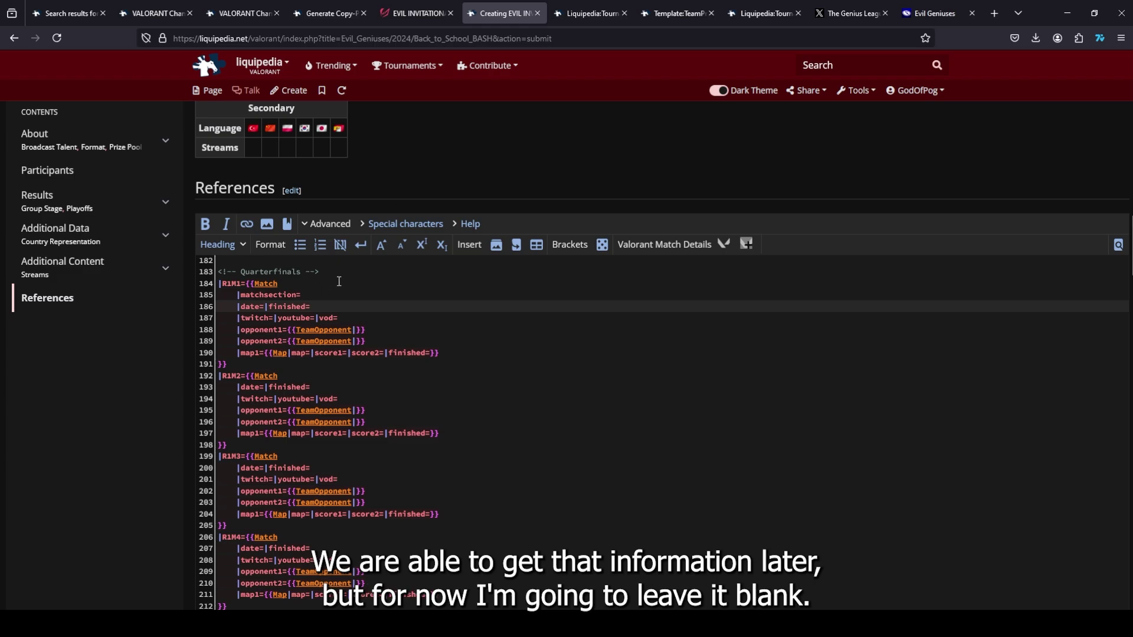
{"action": "scroll", "coordinate": [356, 329], "scroll_direction": "down", "scroll_amount": 6}
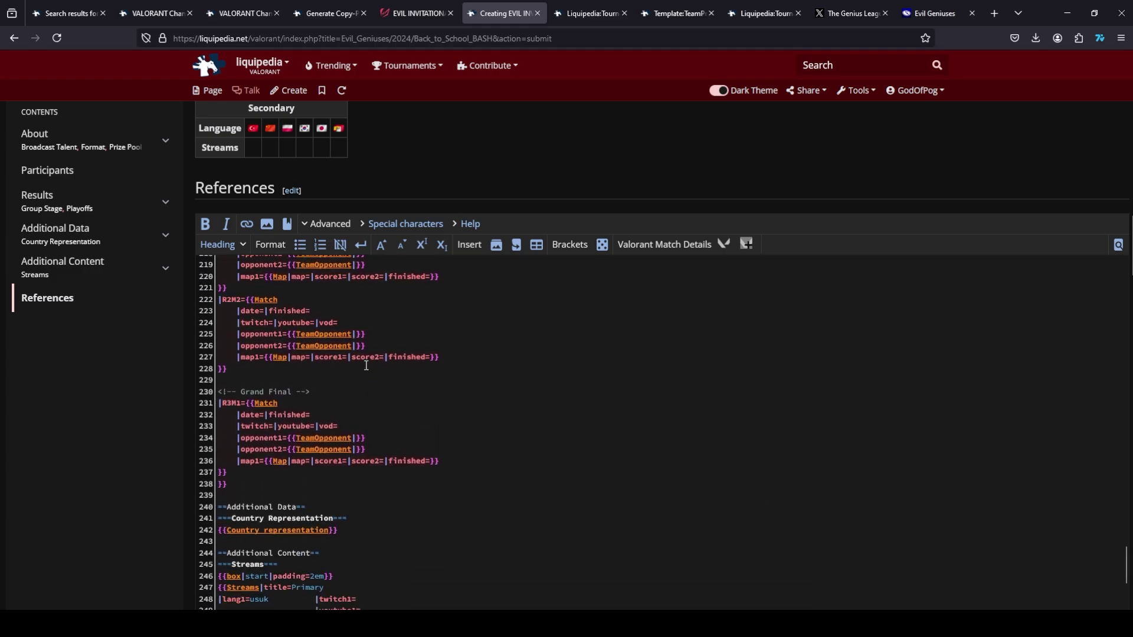
Scroll to the first quarterfinal and inspect its twitch= and opponent1/opponent2 fields
{"action": "scroll", "coordinate": [363, 366], "scroll_direction": "up", "scroll_amount": 5}
{"action": "scroll", "coordinate": [366, 386], "scroll_direction": "up", "scroll_amount": 2}
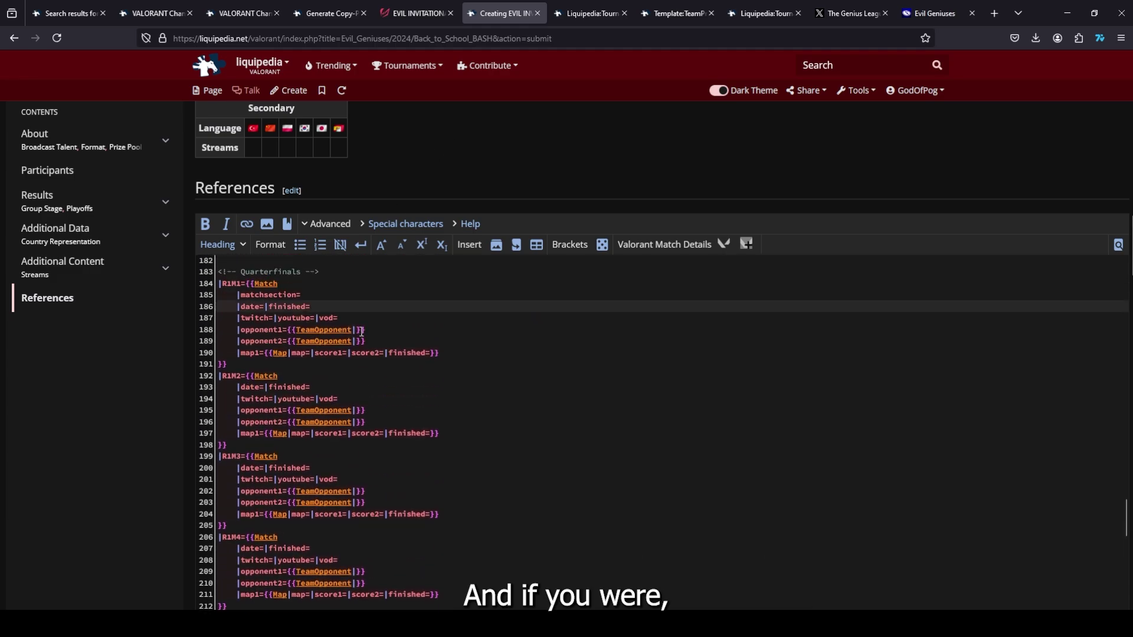
{"action": "scroll", "coordinate": [295, 346], "scroll_direction": "up", "scroll_amount": 2}
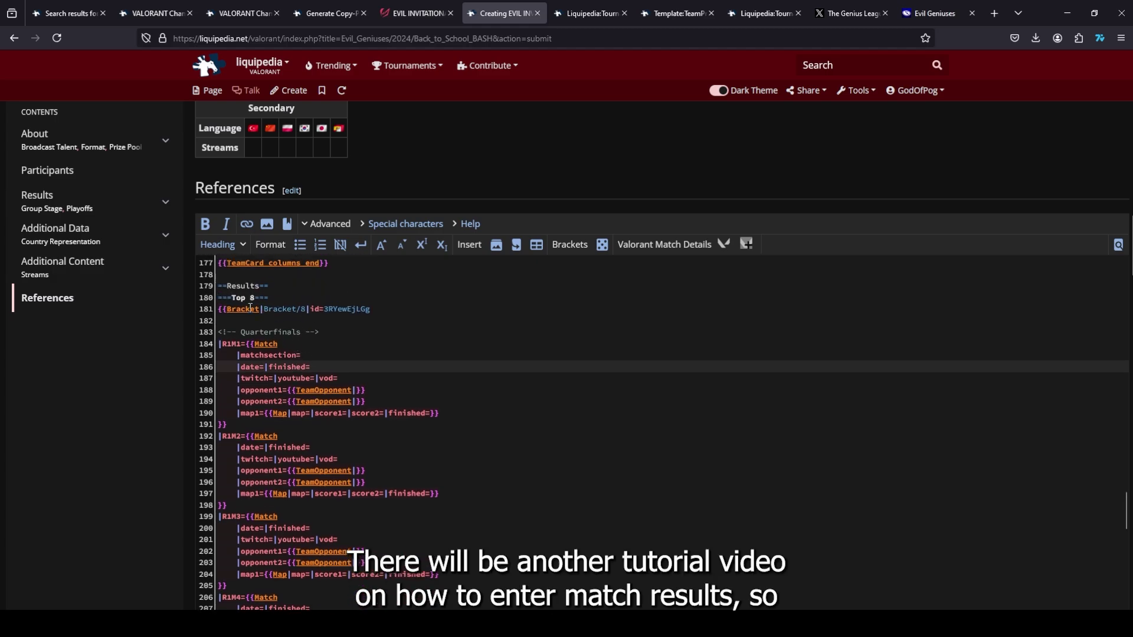
{"action": "scroll", "coordinate": [250, 307], "scroll_direction": "down", "scroll_amount": 2}
{"action": "scroll", "coordinate": [295, 289], "scroll_direction": "up", "scroll_amount": 2}
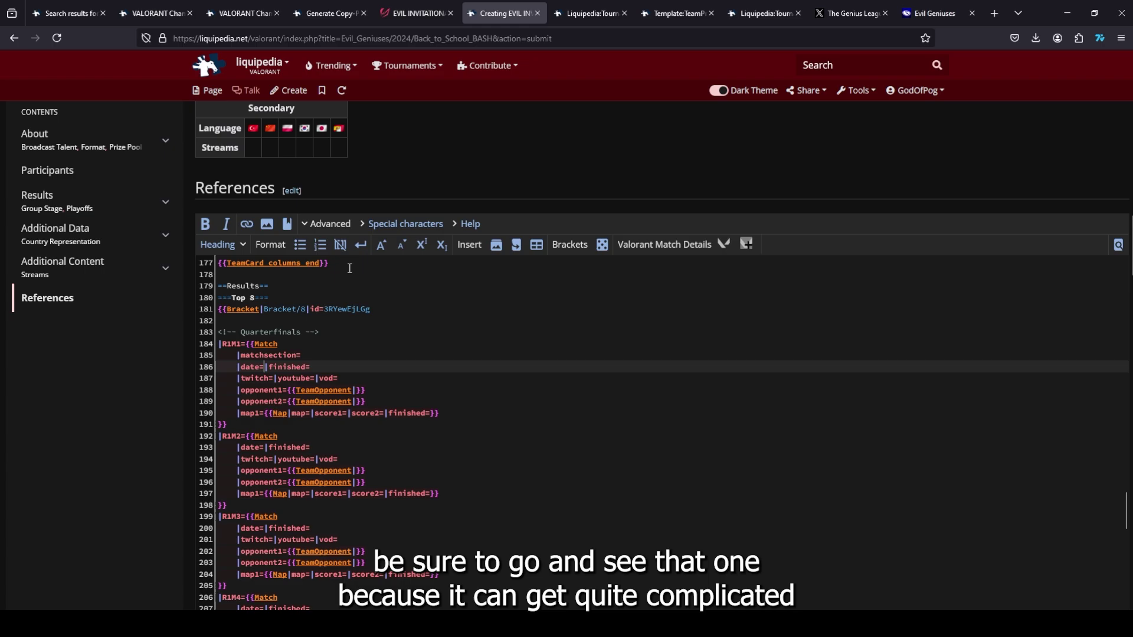
{"action": "scroll", "coordinate": [366, 352], "scroll_direction": "down", "scroll_amount": 2}
{"action": "scroll", "coordinate": [366, 353], "scroll_direction": "up", "scroll_amount": 2}
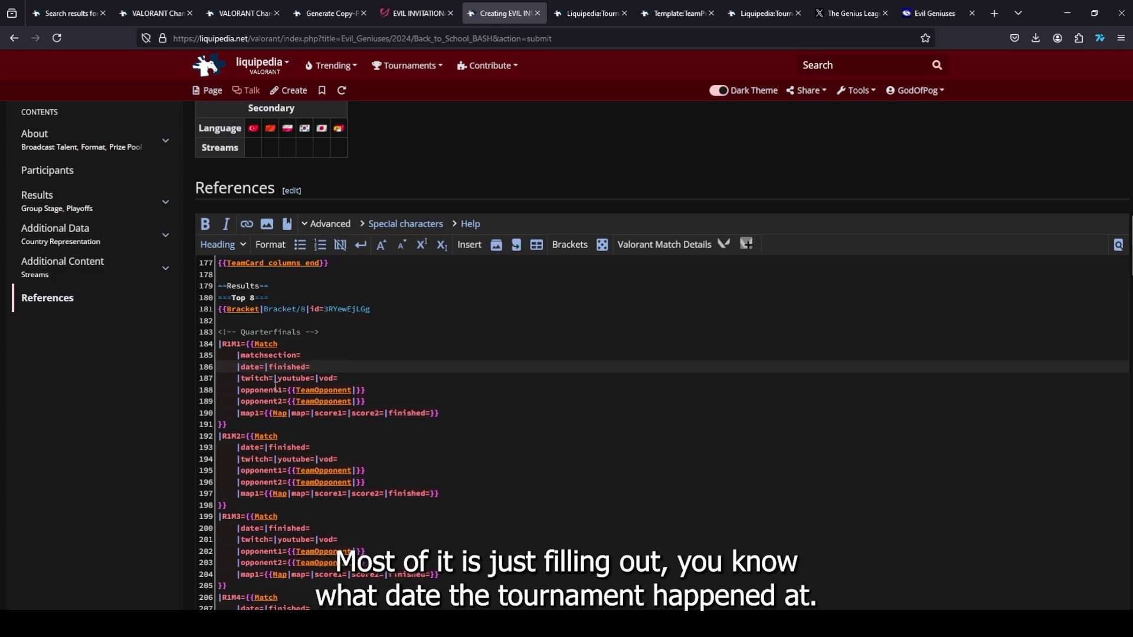
{"action": "left_click", "coordinate": [274, 380]}
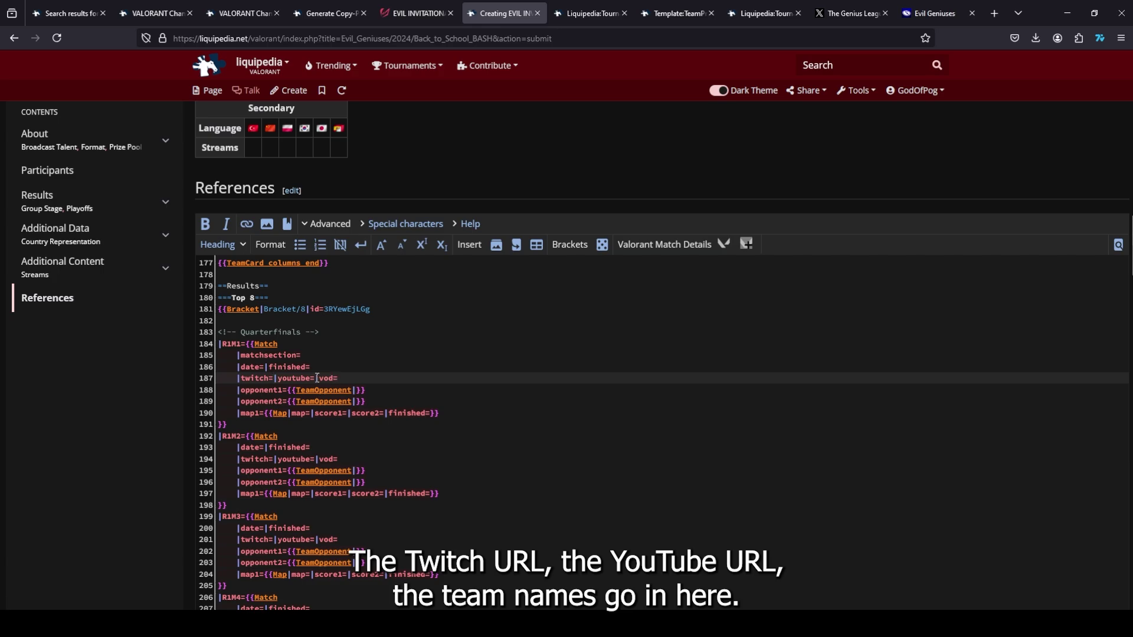
{"action": "scroll", "coordinate": [415, 372], "scroll_direction": "down", "scroll_amount": 2}
{"action": "left_click", "coordinate": [356, 329]}
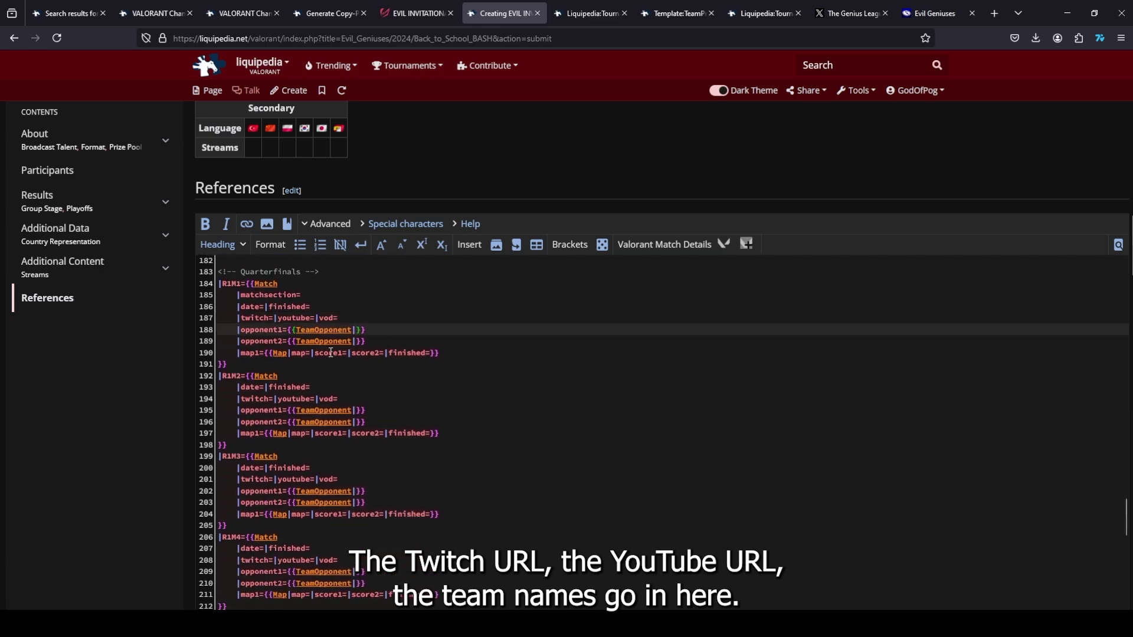
{"action": "left_click_drag", "start_coordinate": [355, 331], "coordinate": [356, 340]}
{"action": "left_click", "coordinate": [372, 362]}
Find match #121 on Battlefy and paste Berzerkers as R1M1's first opponent
{"action": "left_click", "coordinate": [358, 331]}
{"action": "left_click", "coordinate": [414, 12]}
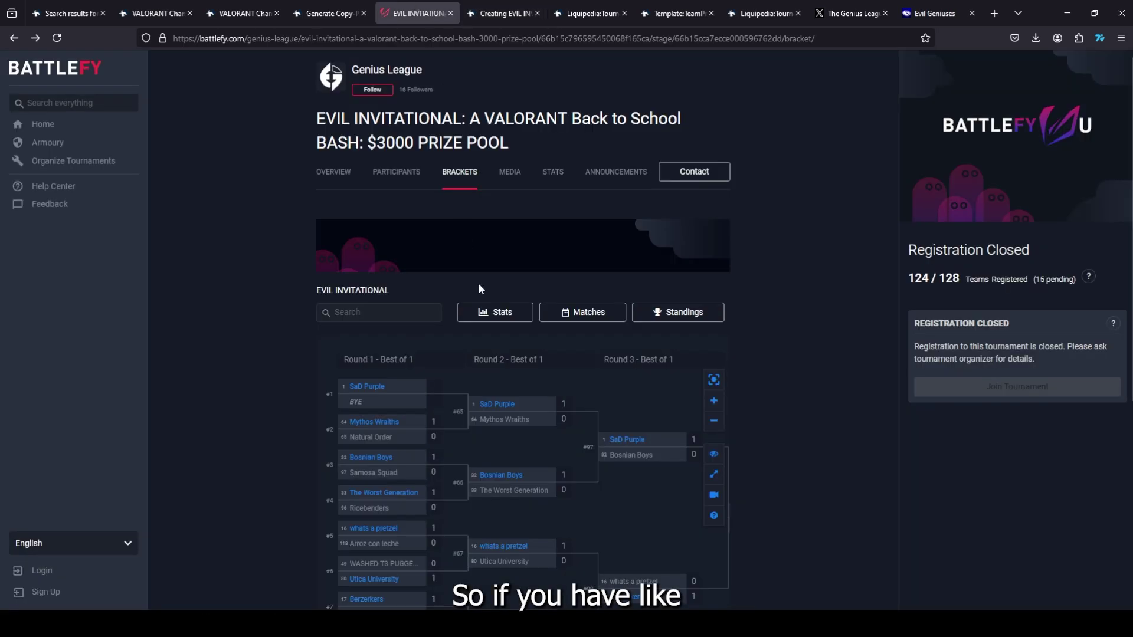
{"action": "scroll", "coordinate": [479, 289], "scroll_direction": "down", "scroll_amount": 2}
{"action": "left_click_drag", "start_coordinate": [599, 391], "coordinate": [515, 534]}
{"action": "left_click_drag", "start_coordinate": [438, 356], "coordinate": [450, 513]}
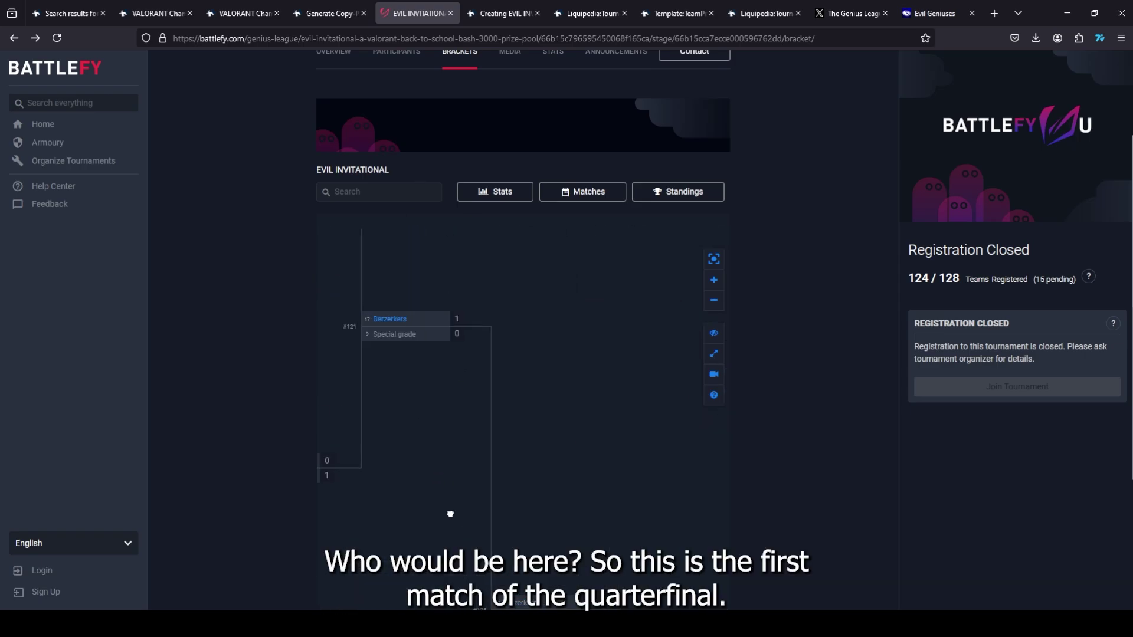
{"action": "left_click_drag", "start_coordinate": [438, 295], "coordinate": [485, 425]}
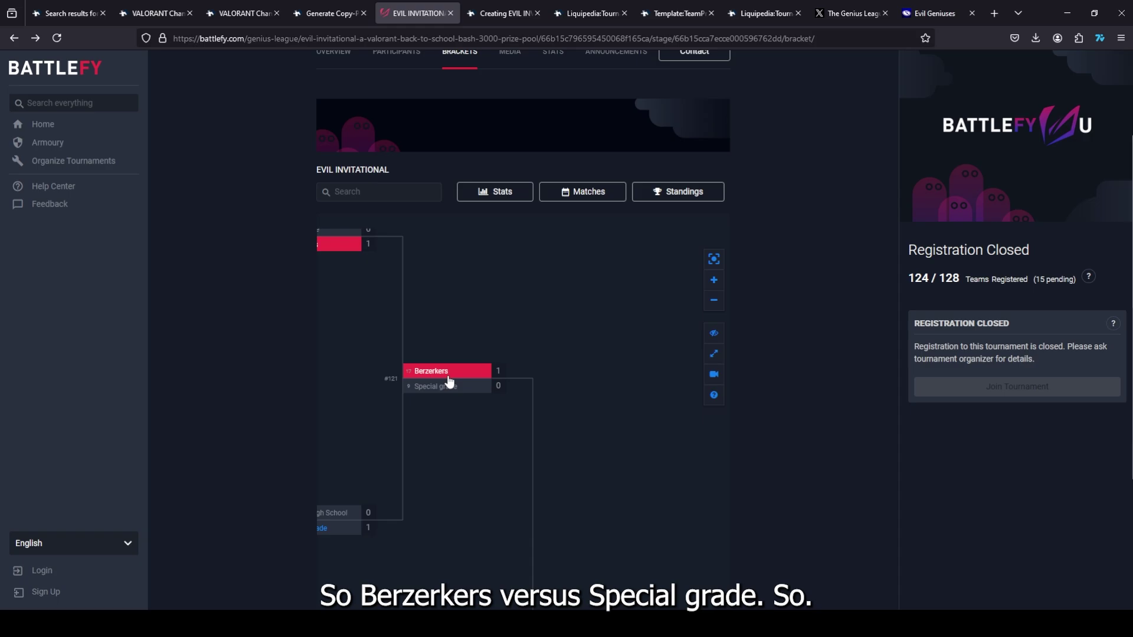
{"action": "left_click", "coordinate": [502, 13]}
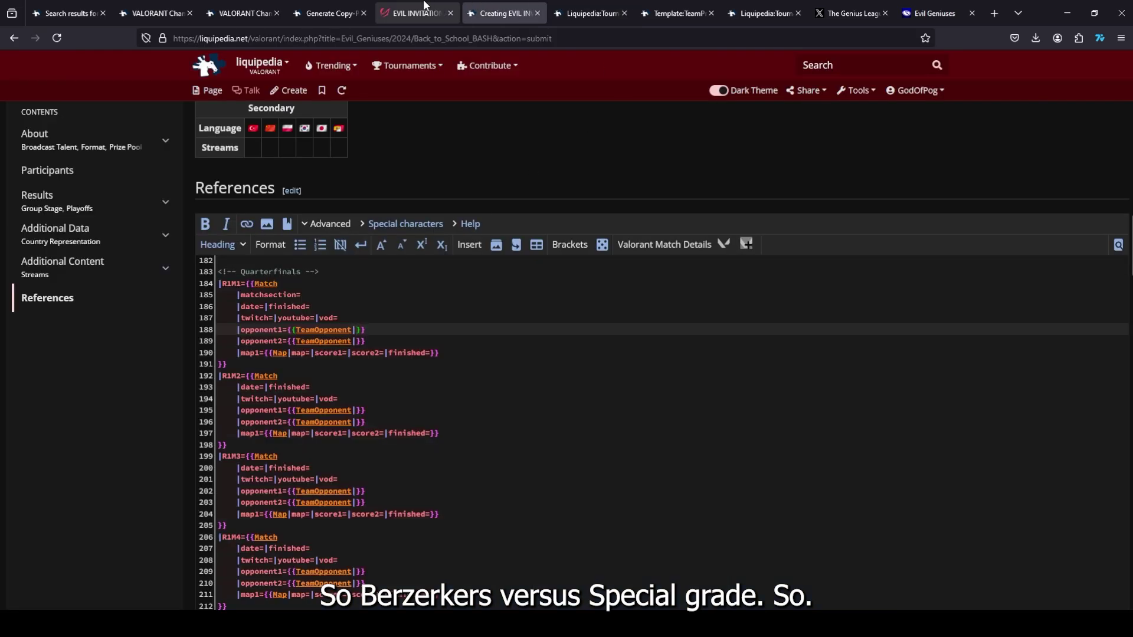
{"action": "left_click", "coordinate": [414, 13]}
{"action": "key", "text": "ctrl+Tab"}
{"action": "type", "text": "Berzerkers"}
Add Special grade as the second opponent, trim the extra space, and preview the bracket
{"action": "left_click", "coordinate": [406, 5]}
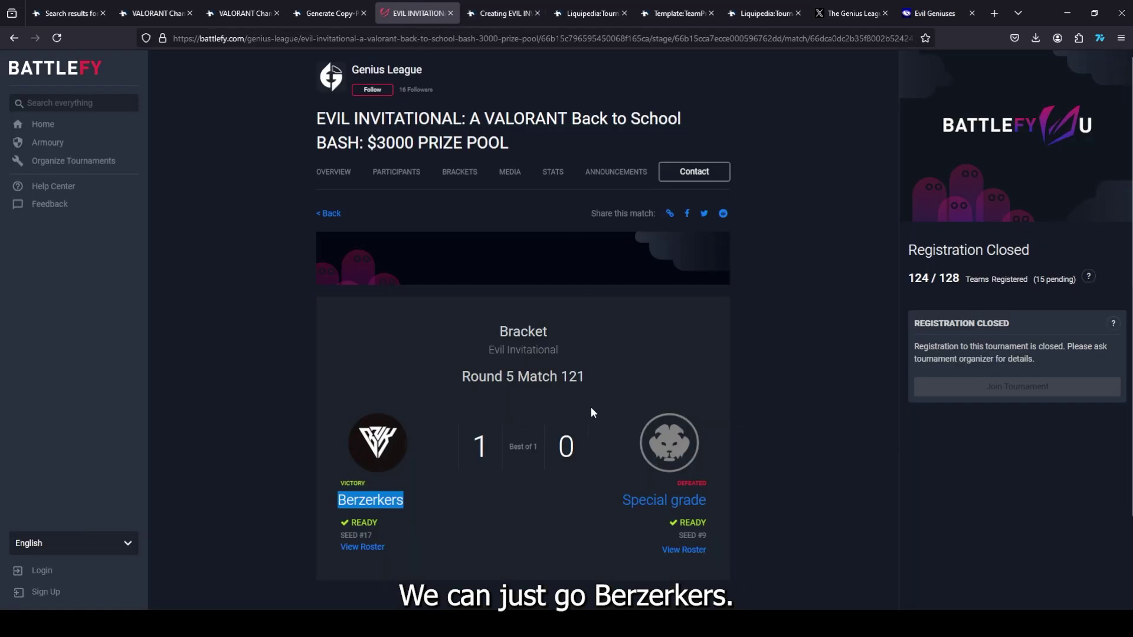
{"action": "left_click_drag", "start_coordinate": [708, 578], "coordinate": [628, 582]}
{"action": "key", "text": "ctrl+c"}
{"action": "left_click", "coordinate": [536, 5]}
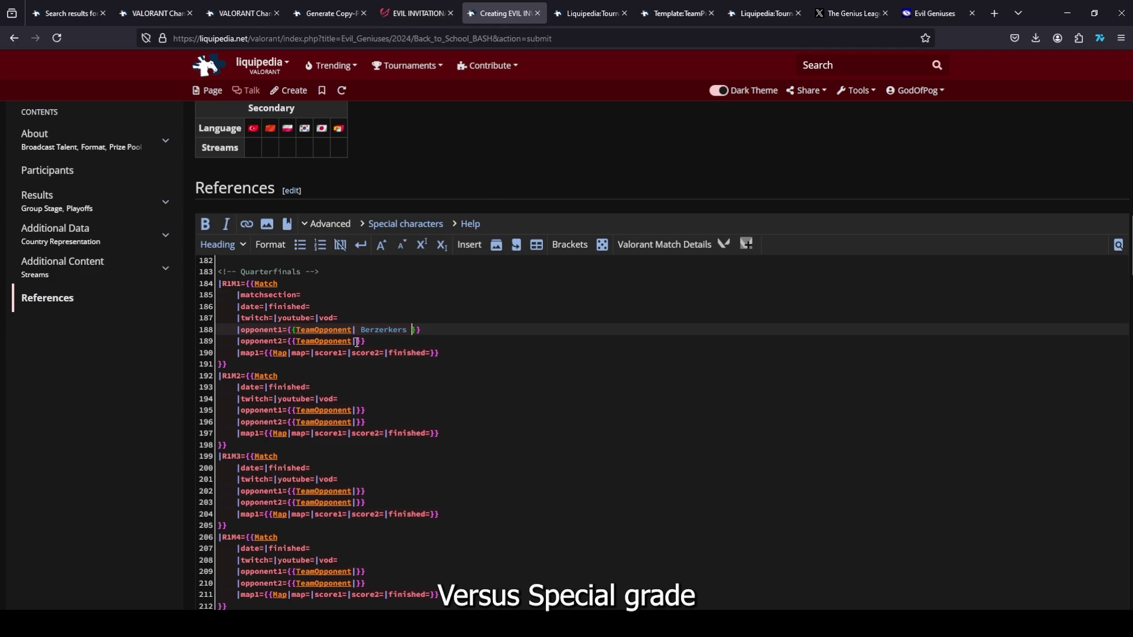
{"action": "left_click", "coordinate": [360, 331]}
{"action": "key", "text": "BackSpace"}
{"action": "left_click", "coordinate": [357, 342]}
{"action": "key", "text": "ctrl+v"}
{"action": "scroll", "coordinate": [160, 442], "scroll_direction": "down", "scroll_amount": 6}
{"action": "left_click", "coordinate": [328, 494]}
{"action": "scroll", "coordinate": [95, 468], "scroll_direction": "up", "scroll_amount": 7}
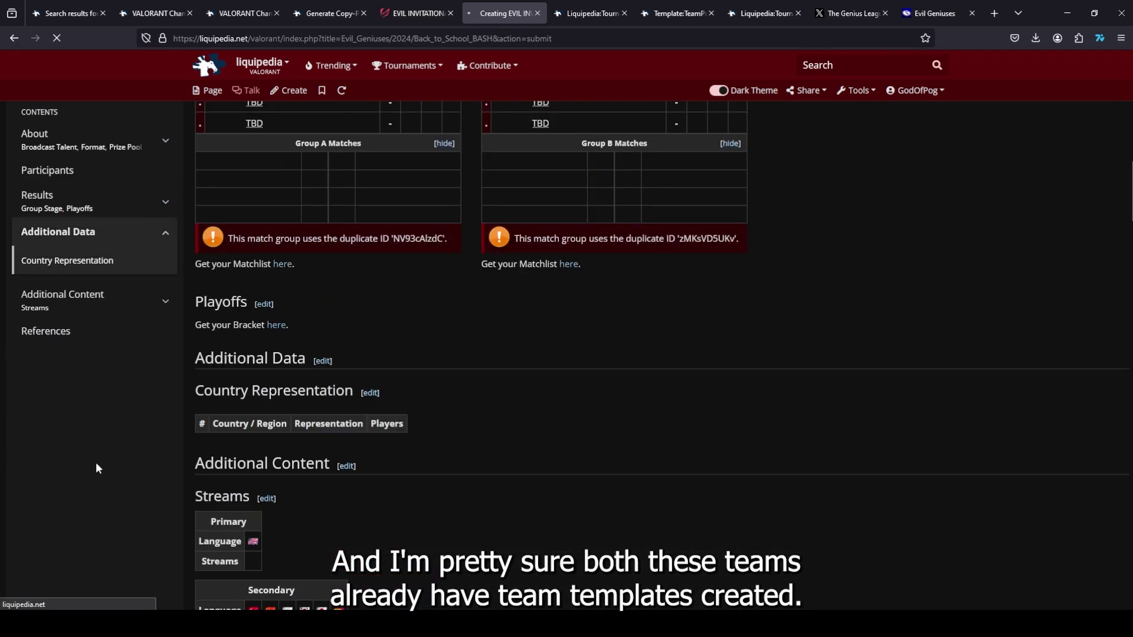
{"action": "scroll", "coordinate": [95, 462], "scroll_direction": "up", "scroll_amount": 10}
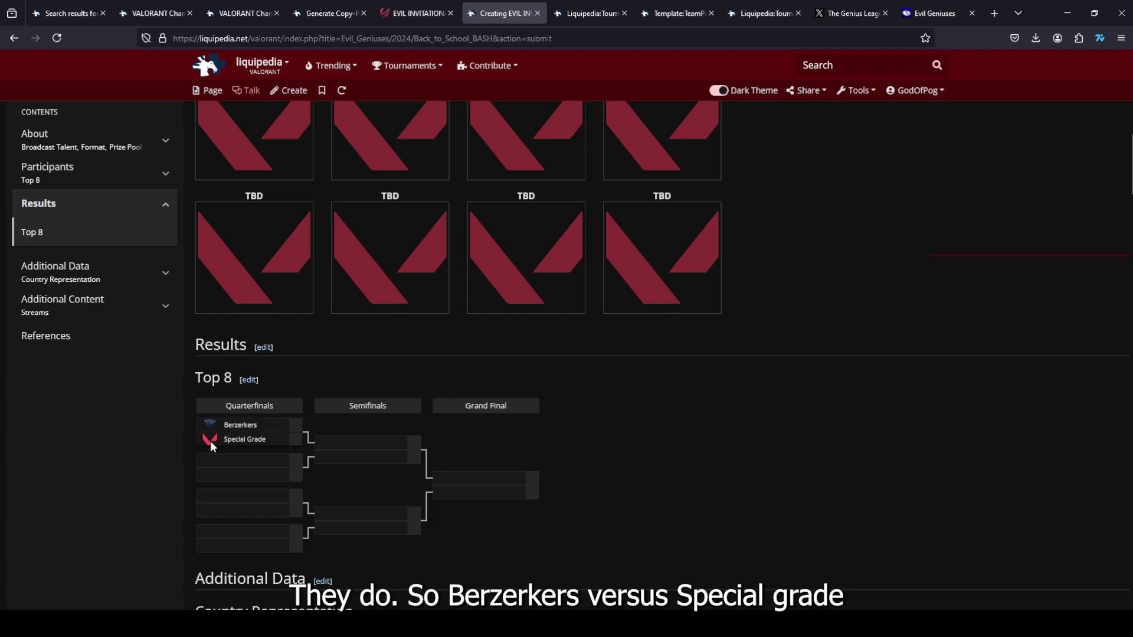
{"action": "scroll", "coordinate": [226, 356], "scroll_direction": "down", "scroll_amount": 3}
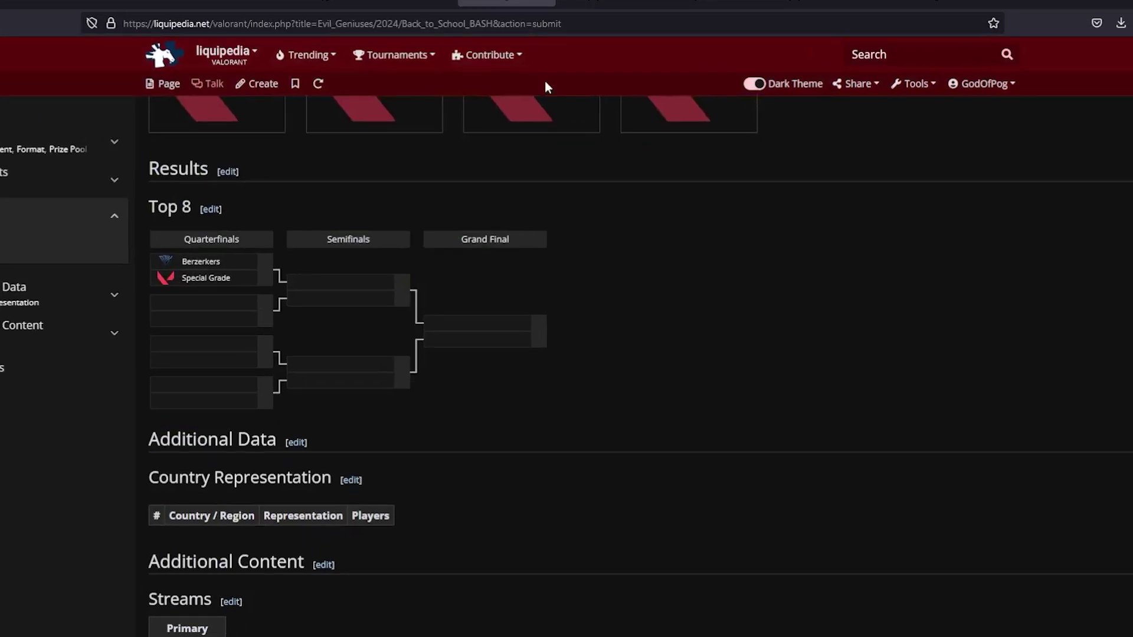
{"action": "left_click", "coordinate": [490, 65]}
{"action": "left_click", "coordinate": [487, 129]}
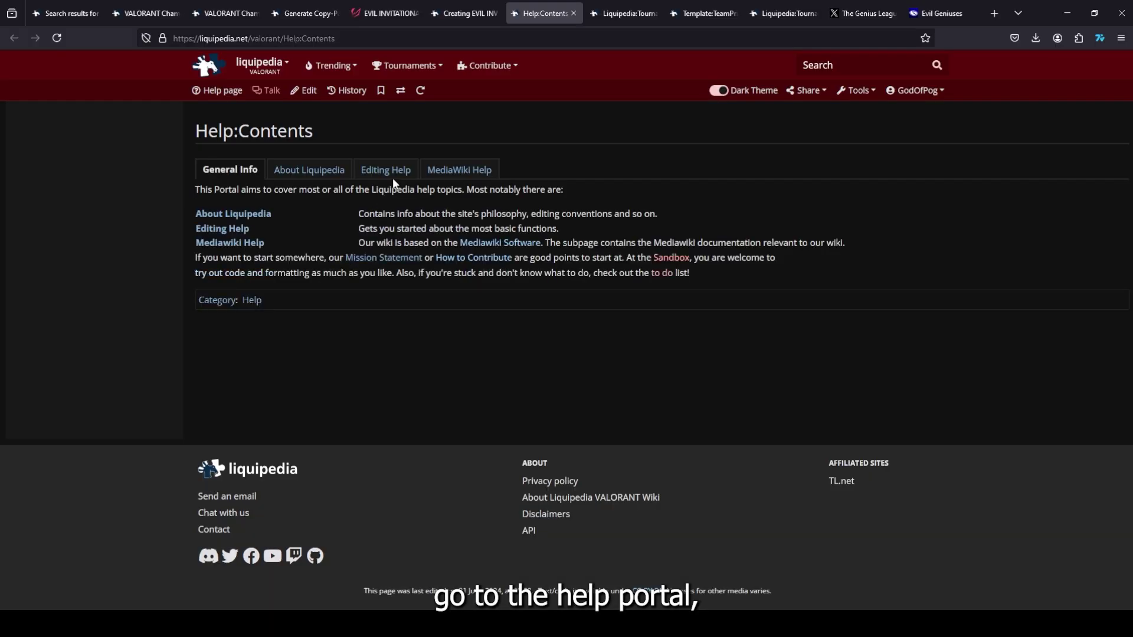
{"action": "scroll", "coordinate": [407, 236], "scroll_direction": "down", "scroll_amount": 4}
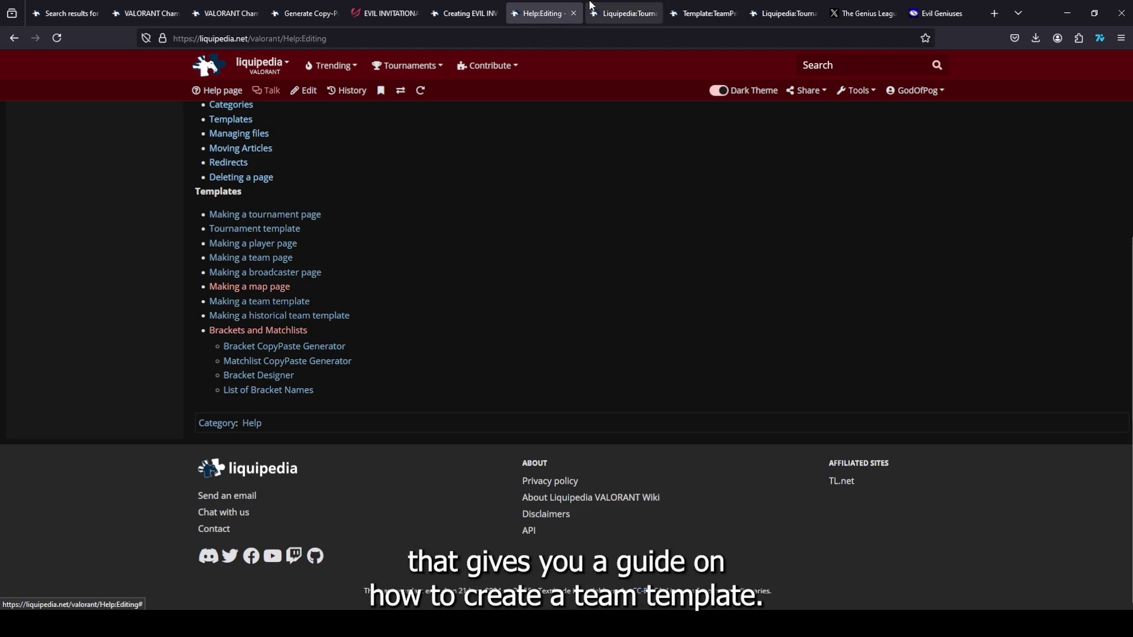
{"action": "left_click", "coordinate": [574, 13]}
{"action": "scroll", "coordinate": [498, 370], "scroll_direction": "up", "scroll_amount": 2}
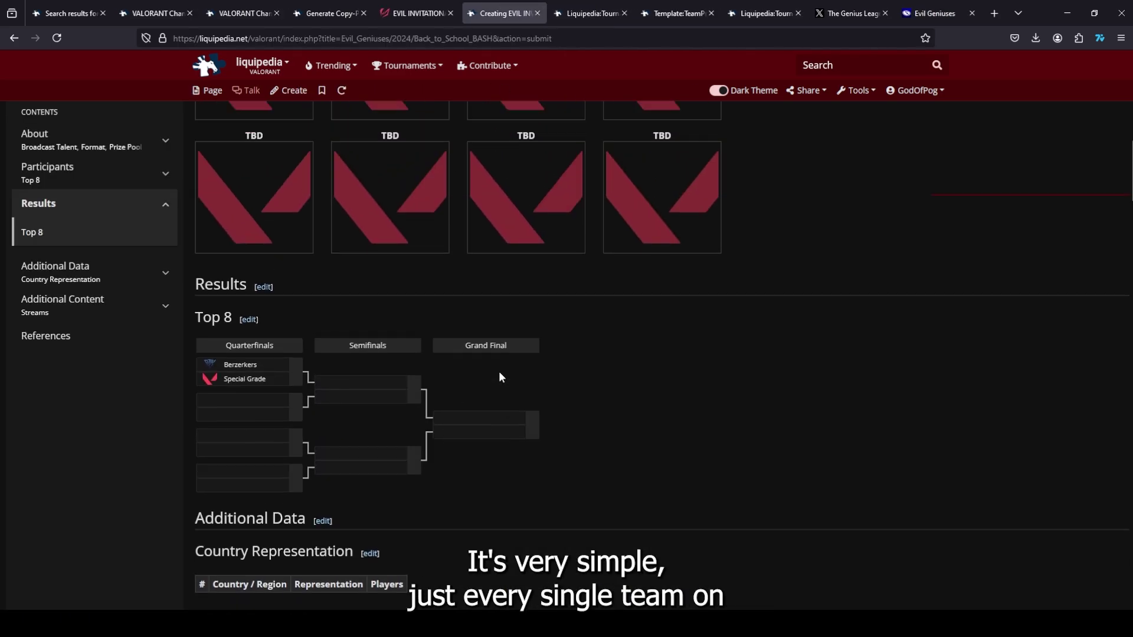
{"action": "scroll", "coordinate": [437, 381], "scroll_direction": "up", "scroll_amount": 1}
{"action": "scroll", "coordinate": [385, 385], "scroll_direction": "down", "scroll_amount": 5}
{"action": "scroll", "coordinate": [252, 290], "scroll_direction": "up", "scroll_amount": 3}
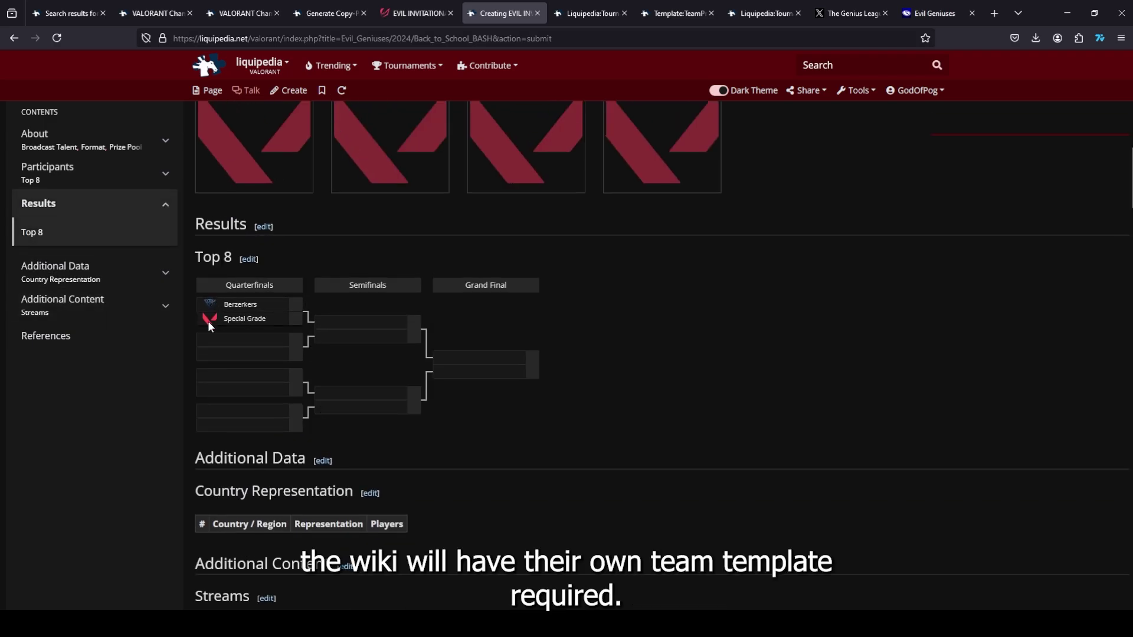
{"action": "scroll", "coordinate": [208, 321], "scroll_direction": "up", "scroll_amount": 3}
{"action": "scroll", "coordinate": [366, 299], "scroll_direction": "down", "scroll_amount": 5}
{"action": "scroll", "coordinate": [432, 373], "scroll_direction": "up", "scroll_amount": 3}
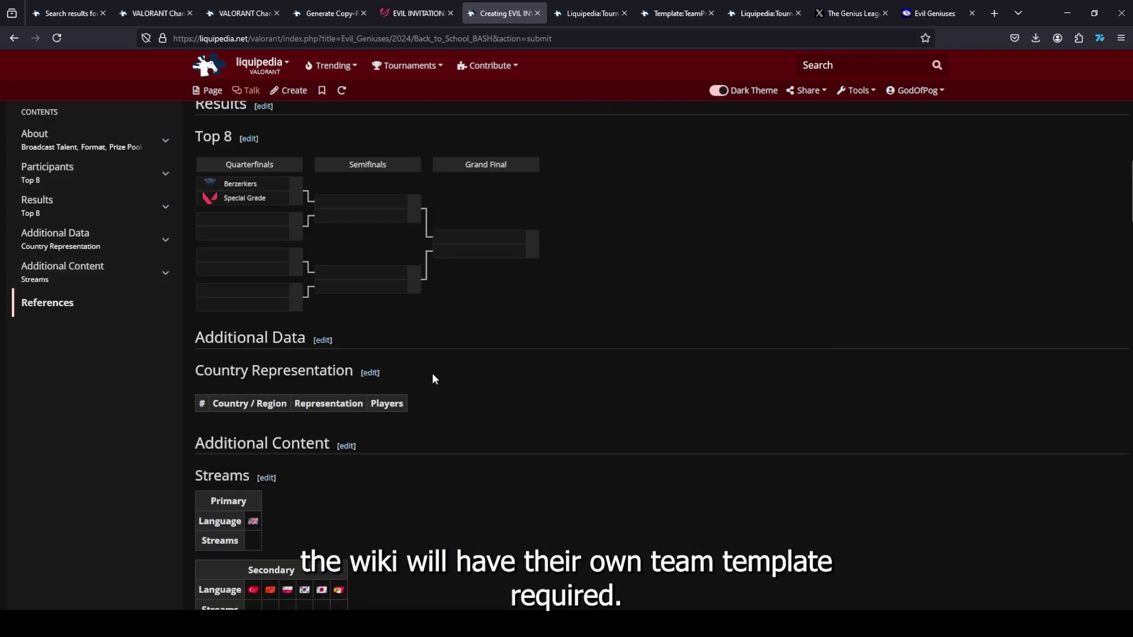
{"action": "scroll", "coordinate": [419, 192], "scroll_direction": "down", "scroll_amount": 10}
{"action": "scroll", "coordinate": [409, 354], "scroll_direction": "down", "scroll_amount": 20}
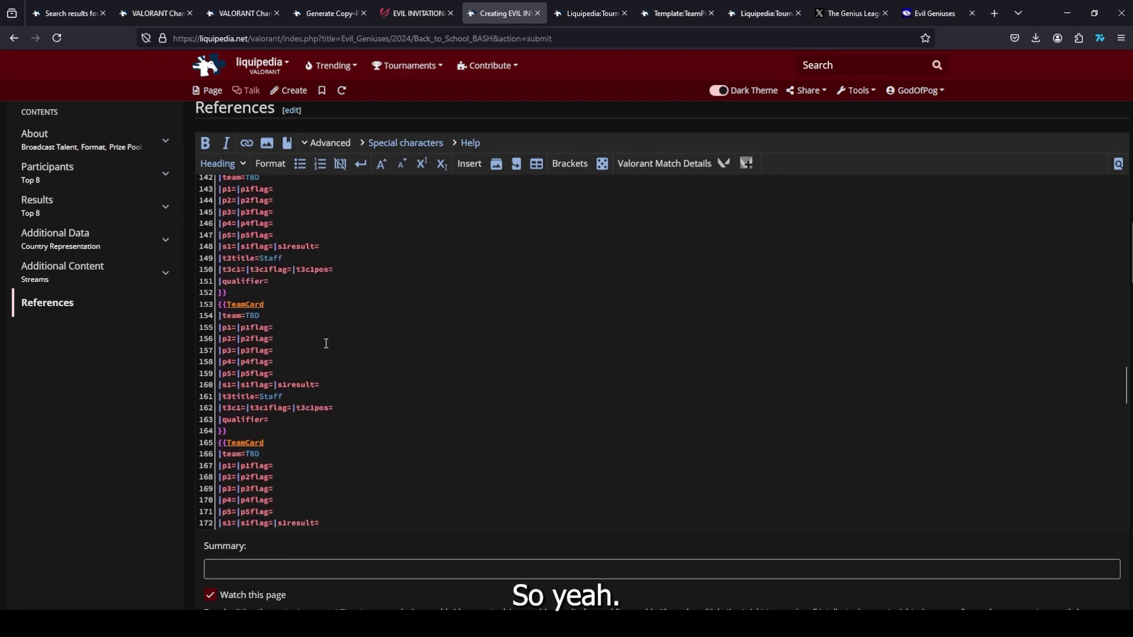
Remove the stray spaces after Berzerkers and Special grade in the R1M1 opponent lines
{"action": "left_click_drag", "start_coordinate": [360, 408], "coordinate": [396, 415]}
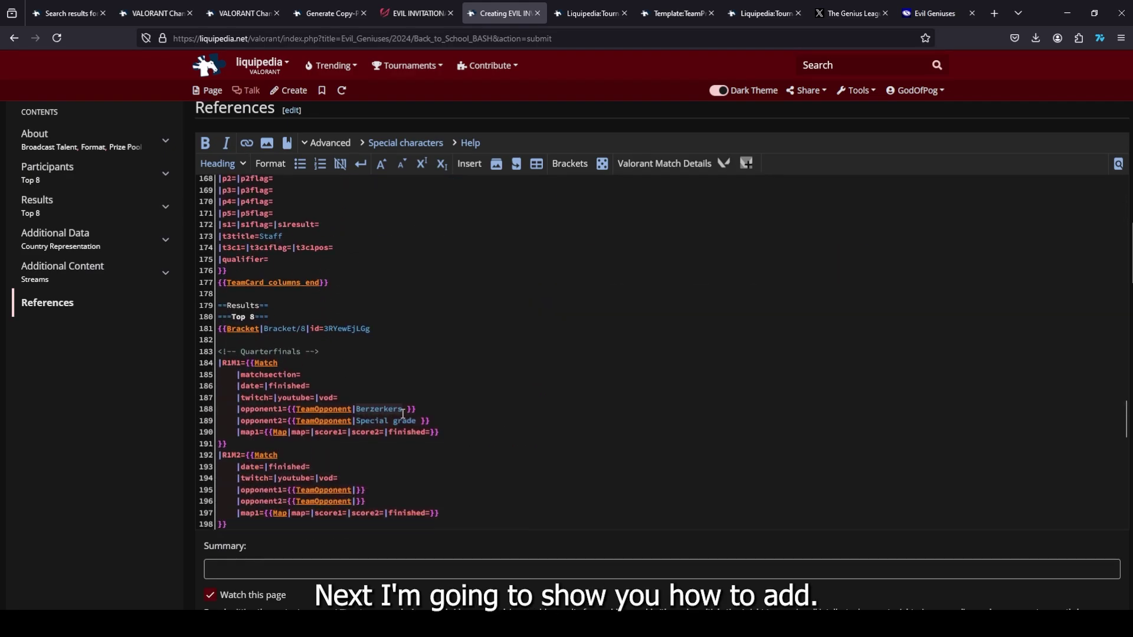
{"action": "left_click", "coordinate": [408, 409]}
{"action": "left_click", "coordinate": [419, 420]}
{"action": "key", "text": "BackSpace"}
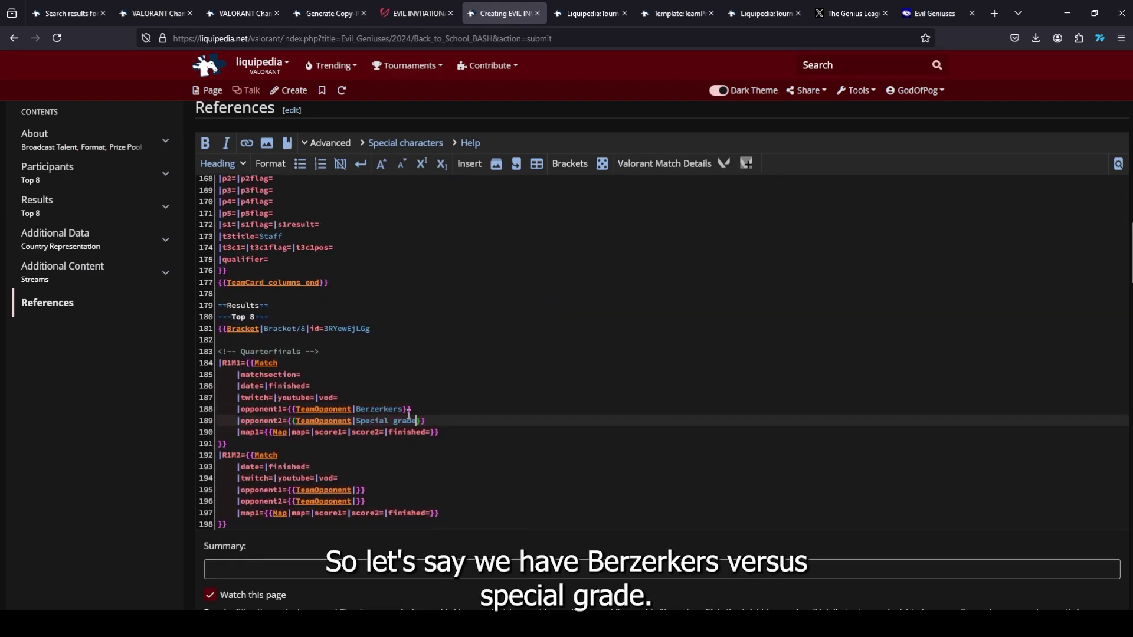
{"action": "scroll", "coordinate": [389, 401], "scroll_direction": "up", "scroll_amount": 20}
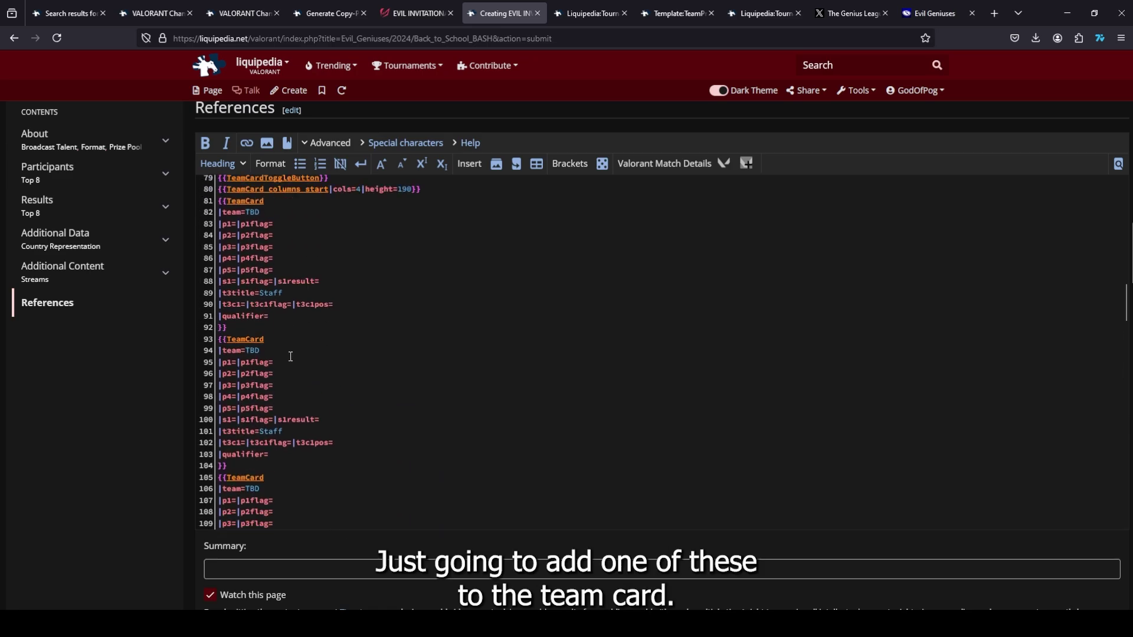
{"action": "scroll", "coordinate": [256, 219], "scroll_direction": "down", "scroll_amount": 3}
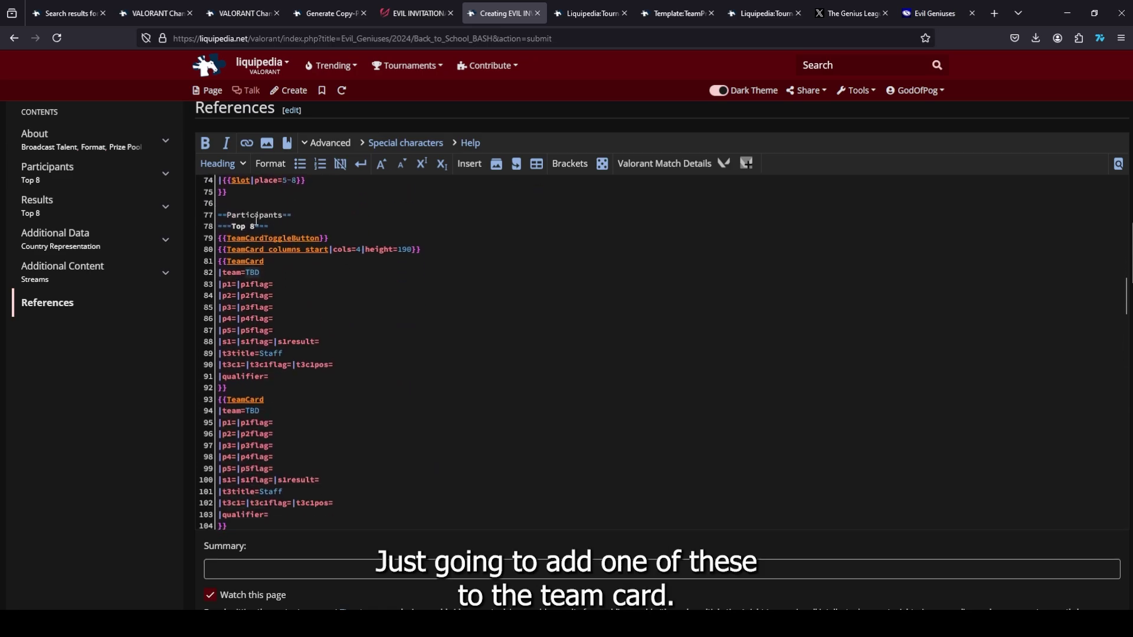
{"action": "left_click", "coordinate": [416, 13]}
Copy the captain's name from the Berzerkers roster into the team card as p1
{"action": "scroll", "coordinate": [373, 373], "scroll_direction": "down", "scroll_amount": 2}
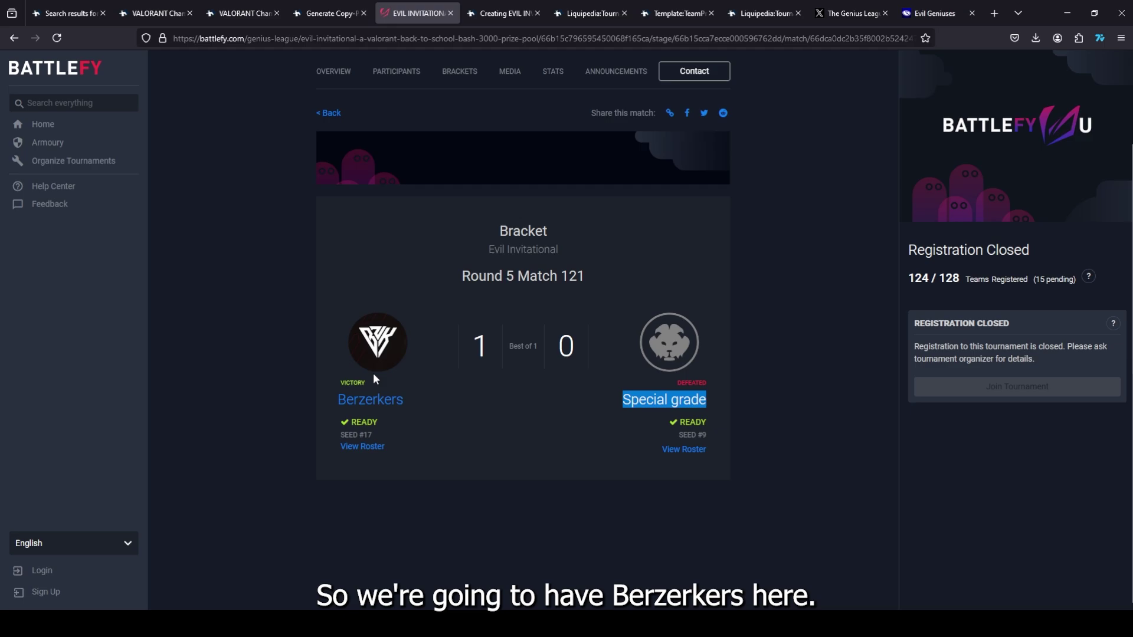
{"action": "left_click", "coordinate": [364, 451]}
{"action": "scroll", "coordinate": [416, 359], "scroll_direction": "up", "scroll_amount": 1}
{"action": "scroll", "coordinate": [416, 359], "scroll_direction": "down", "scroll_amount": 1}
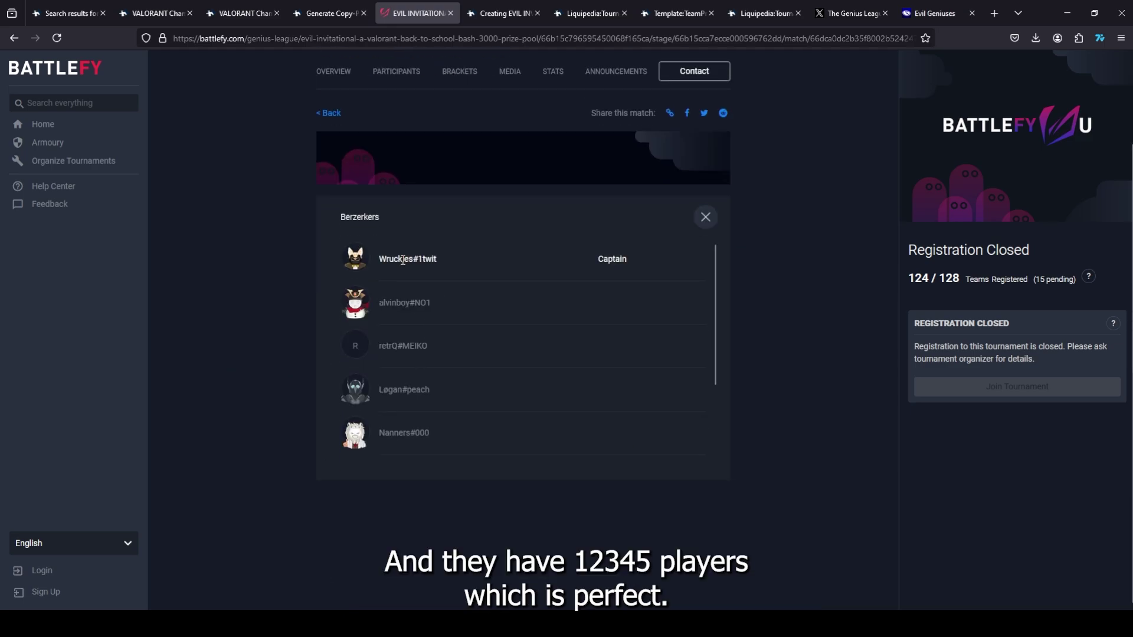
{"action": "key", "text": "ctrl+Tab"}
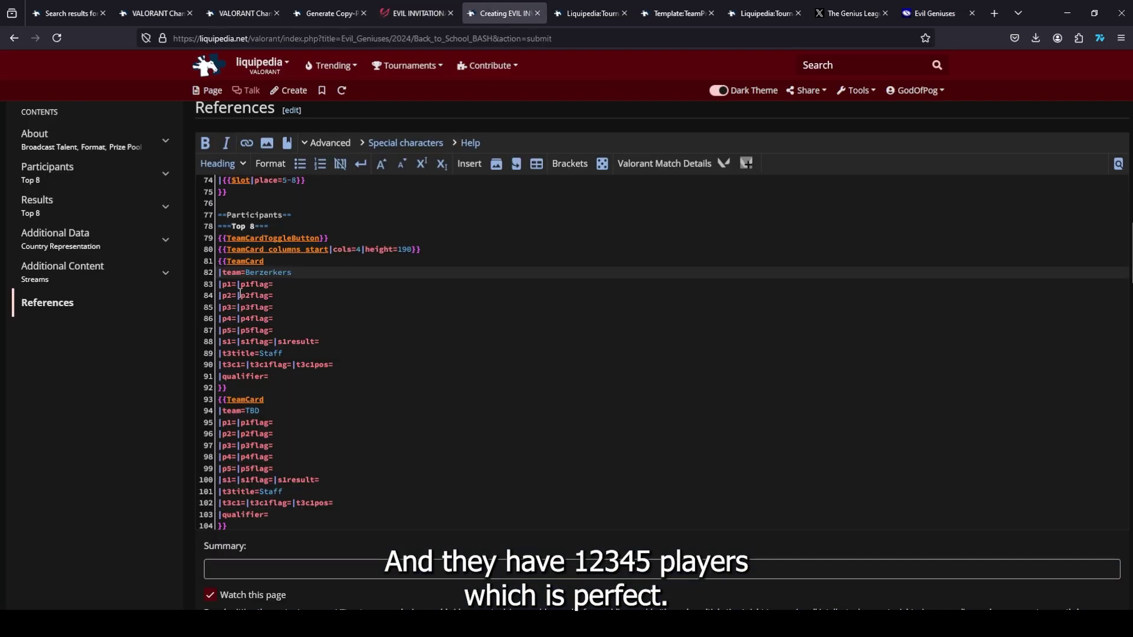
{"action": "left_click", "coordinate": [405, 5]}
{"action": "double_click", "coordinate": [392, 258]}
{"action": "left_click", "coordinate": [511, 5]}
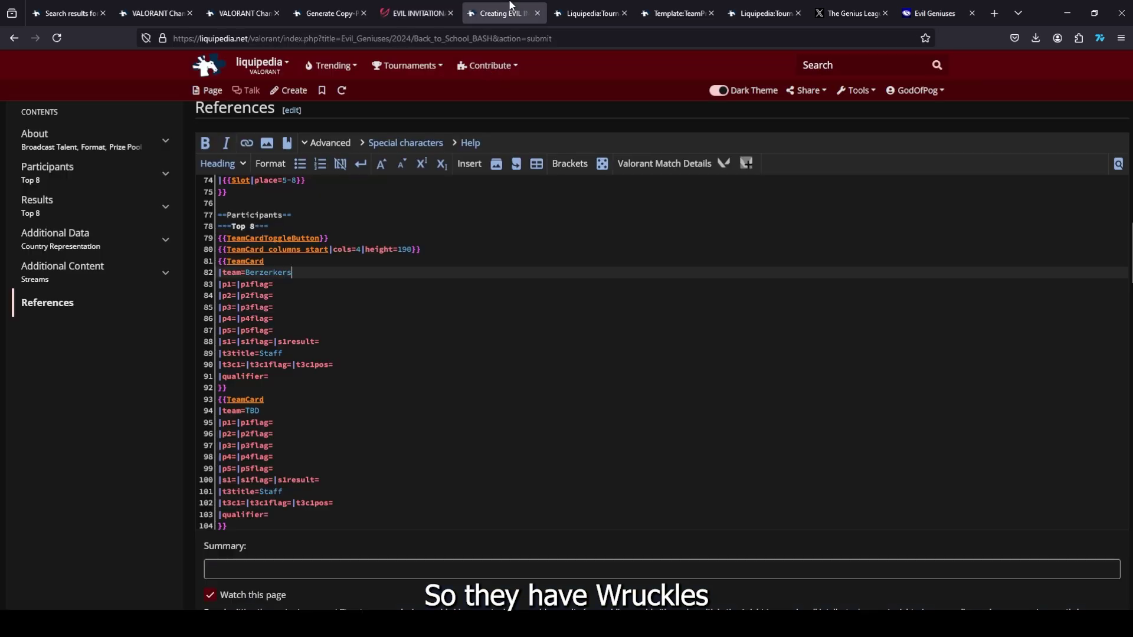
{"action": "left_click", "coordinate": [239, 285]}
{"action": "type", "text": "Wruckles"}
Fill the second and third players' names from the roster into p2= and p3=
{"action": "key", "text": "ctrl+shift+Tab"}
{"action": "double_click", "coordinate": [394, 302]}
{"action": "key", "text": "ctrl+c"}
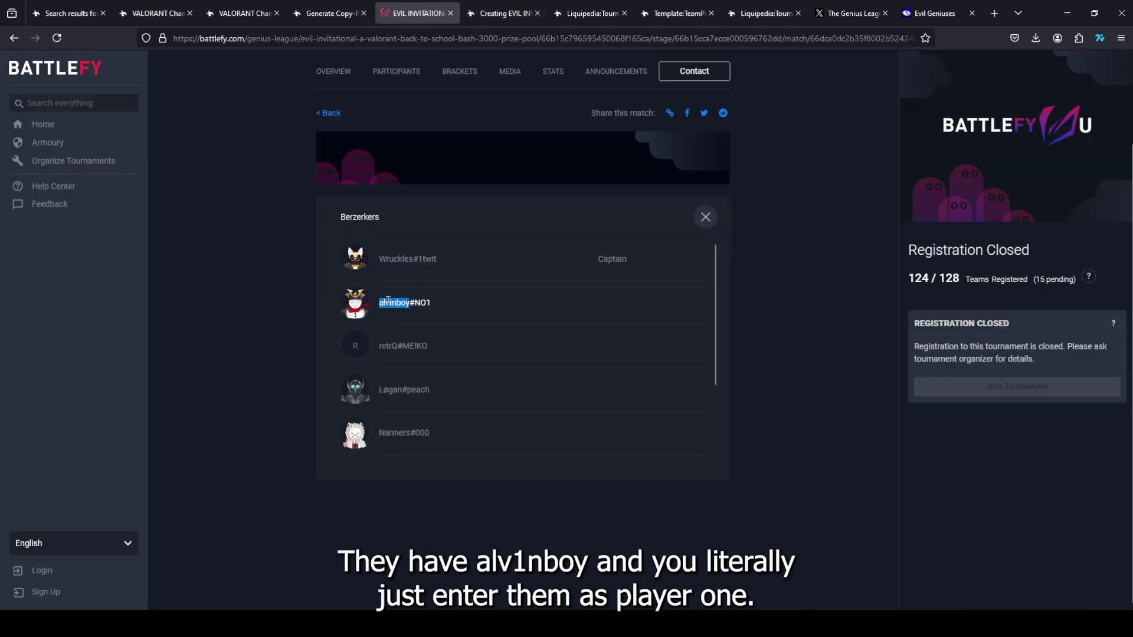
{"action": "key", "text": "ctrl+Tab"}
{"action": "left_click", "coordinate": [237, 295]}
{"action": "key", "text": "ctrl+v"}
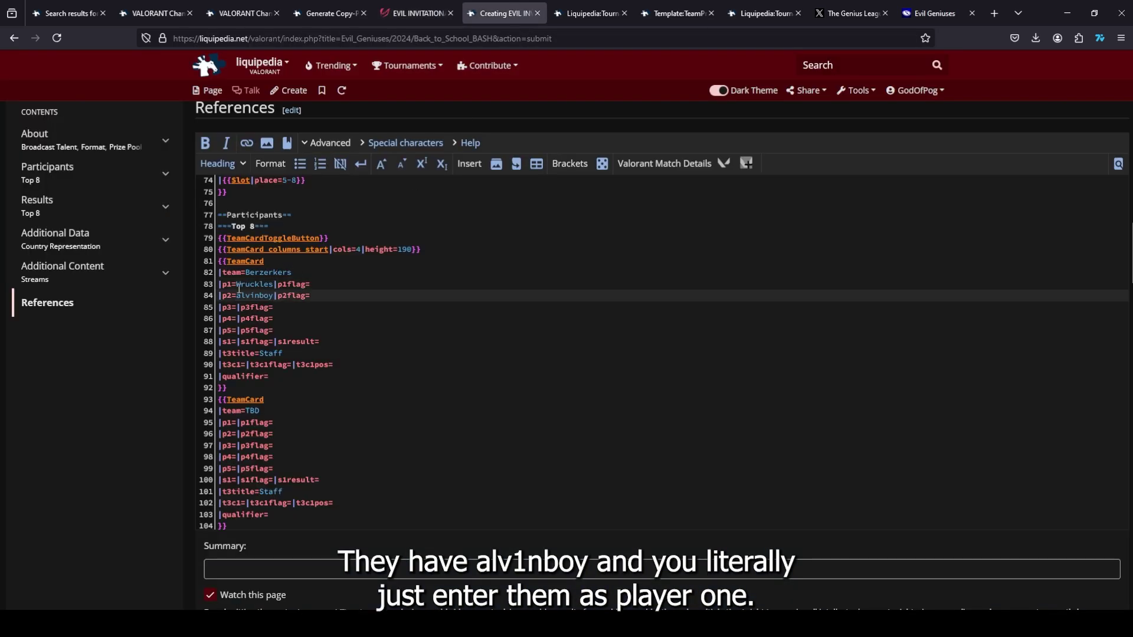
{"action": "left_click", "coordinate": [238, 287]}
{"action": "left_click", "coordinate": [230, 295]}
{"action": "left_click", "coordinate": [231, 307]}
{"action": "left_click", "coordinate": [232, 319]}
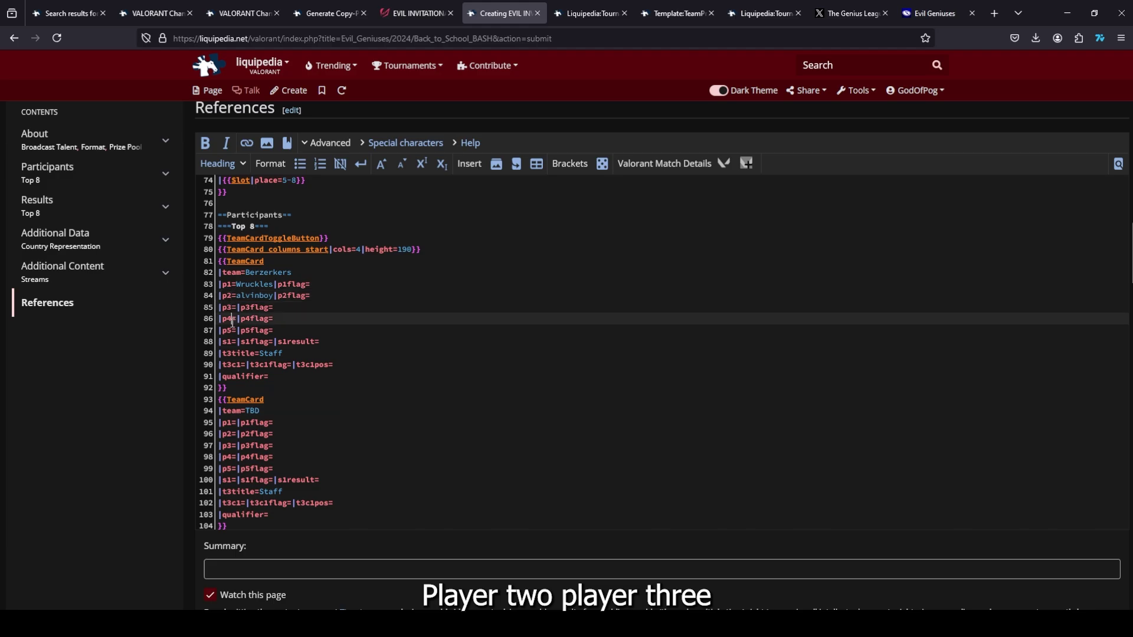
{"action": "left_click", "coordinate": [231, 328]}
{"action": "left_click", "coordinate": [236, 307]}
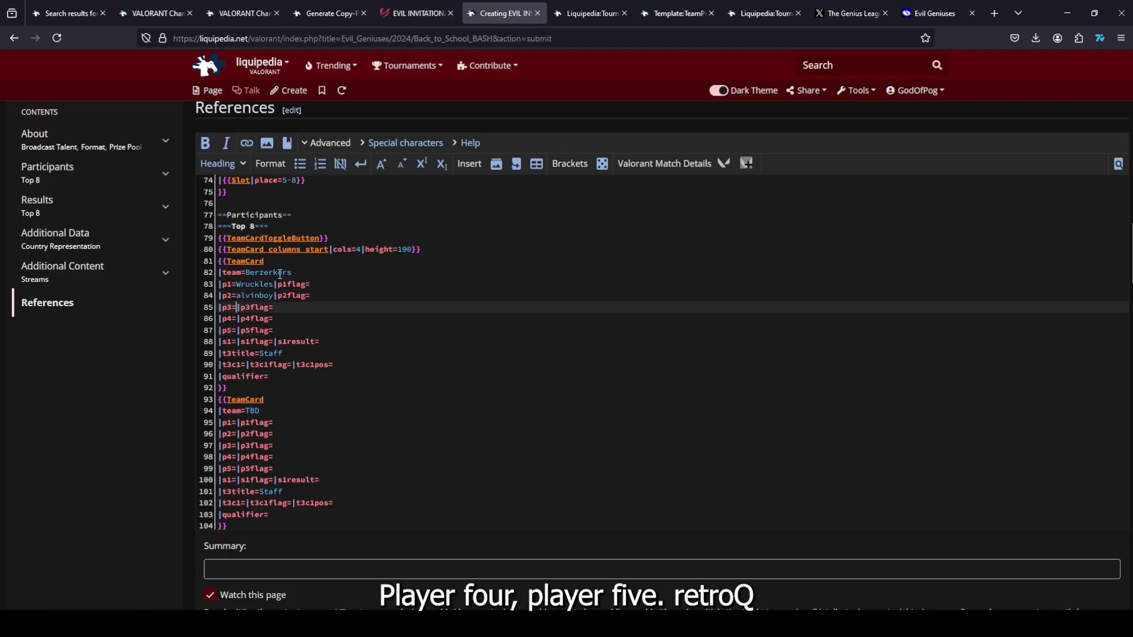
{"action": "type", "text": "retrQ"}
Copy the fifth player's name from the roster into p5=
{"action": "key", "text": "ctrl+shift+Tab"}
{"action": "key", "text": "ctrl+Tab"}
{"action": "left_click", "coordinate": [236, 318]}
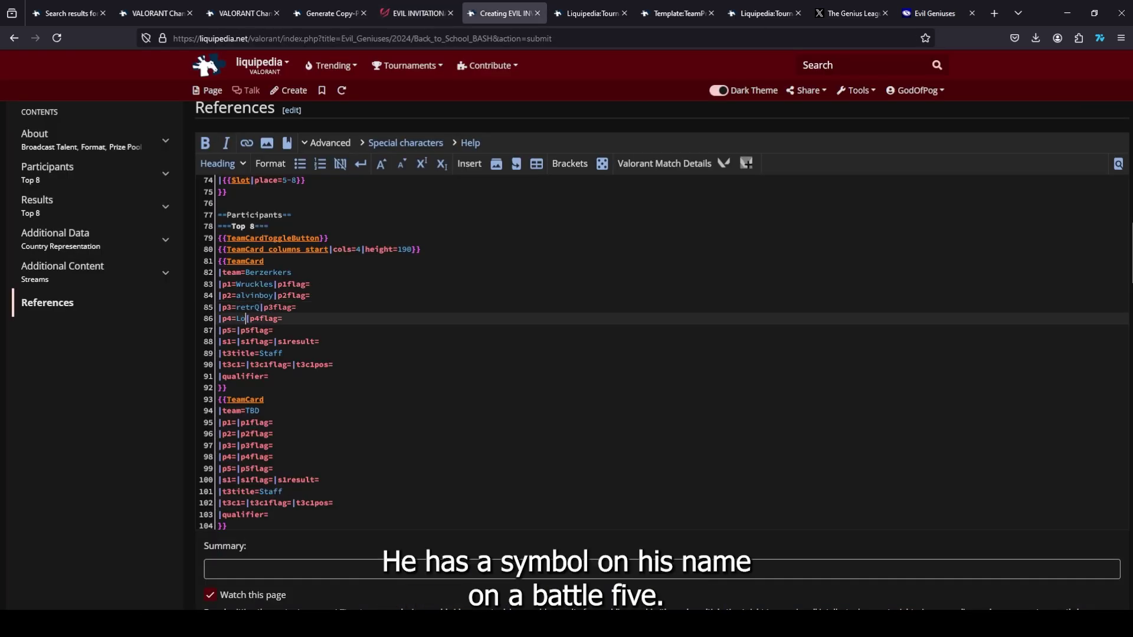
{"action": "left_click", "coordinate": [417, 13]}
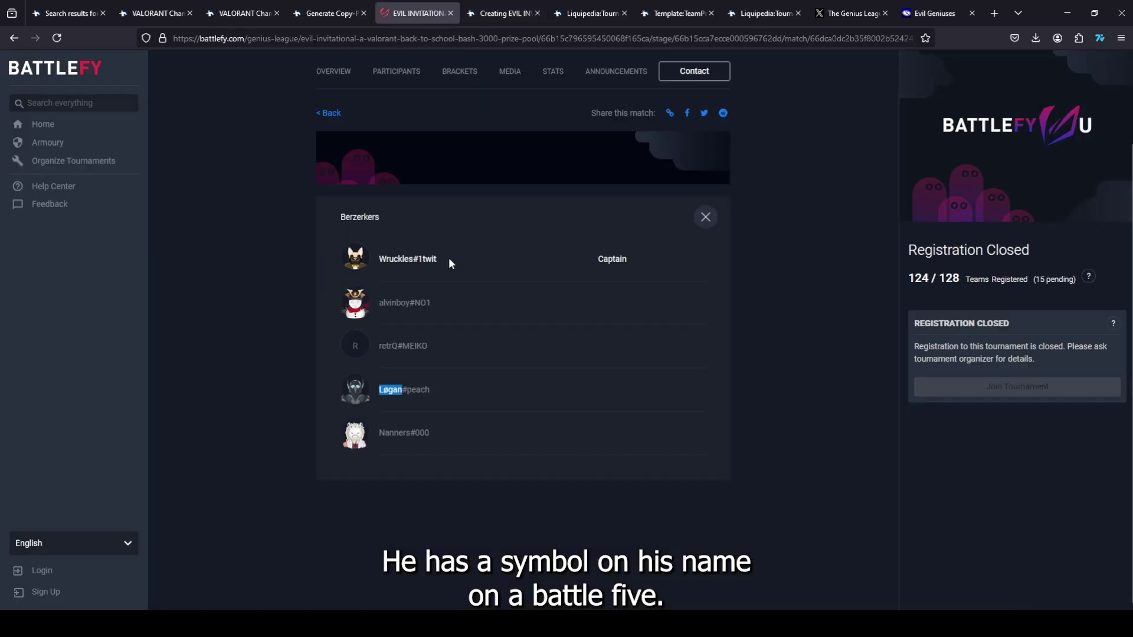
{"action": "triple_click", "coordinate": [403, 432]}
{"action": "key", "text": "ctrl+Tab"}
{"action": "left_click", "coordinate": [235, 331]}
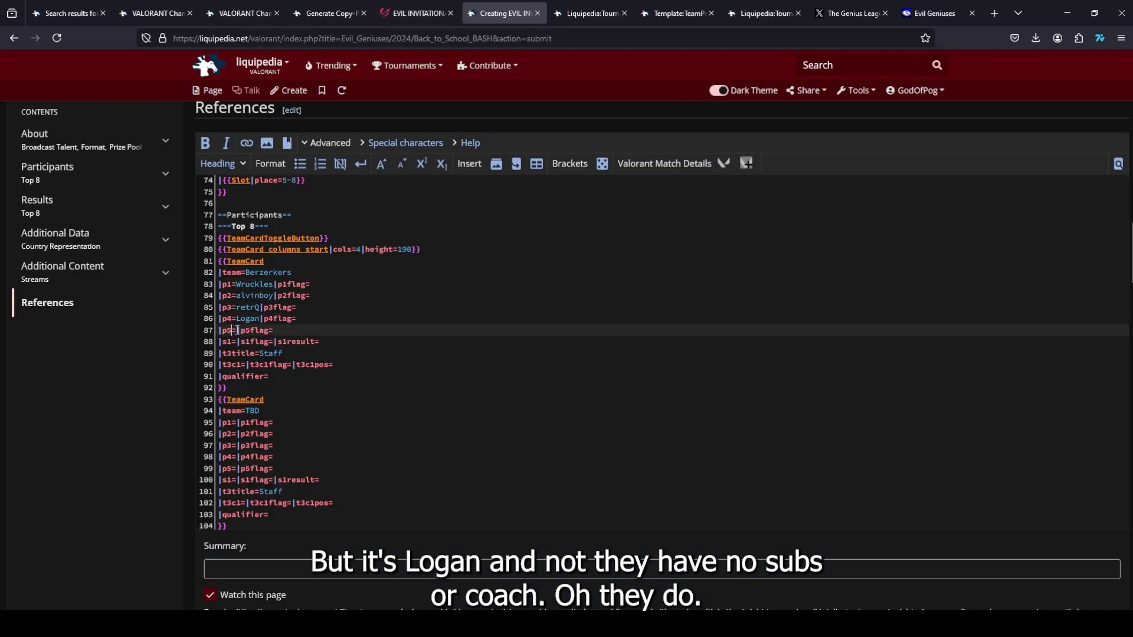
{"action": "type", "text": "Nanners"}
Fill in the substitute after s1= and the coach's handle after t3c1=
{"action": "key", "text": "ctrl+shift+Tab"}
{"action": "scroll", "coordinate": [440, 393], "scroll_direction": "up", "scroll_amount": 2}
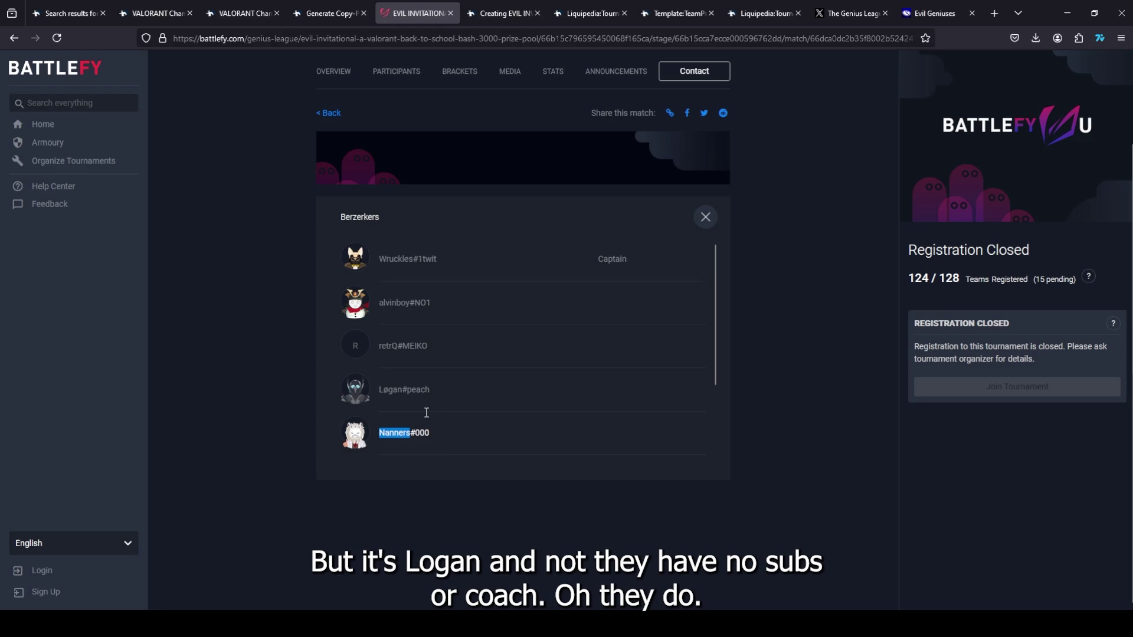
{"action": "scroll", "coordinate": [403, 439], "scroll_direction": "down", "scroll_amount": 2}
{"action": "left_click", "coordinate": [388, 393]}
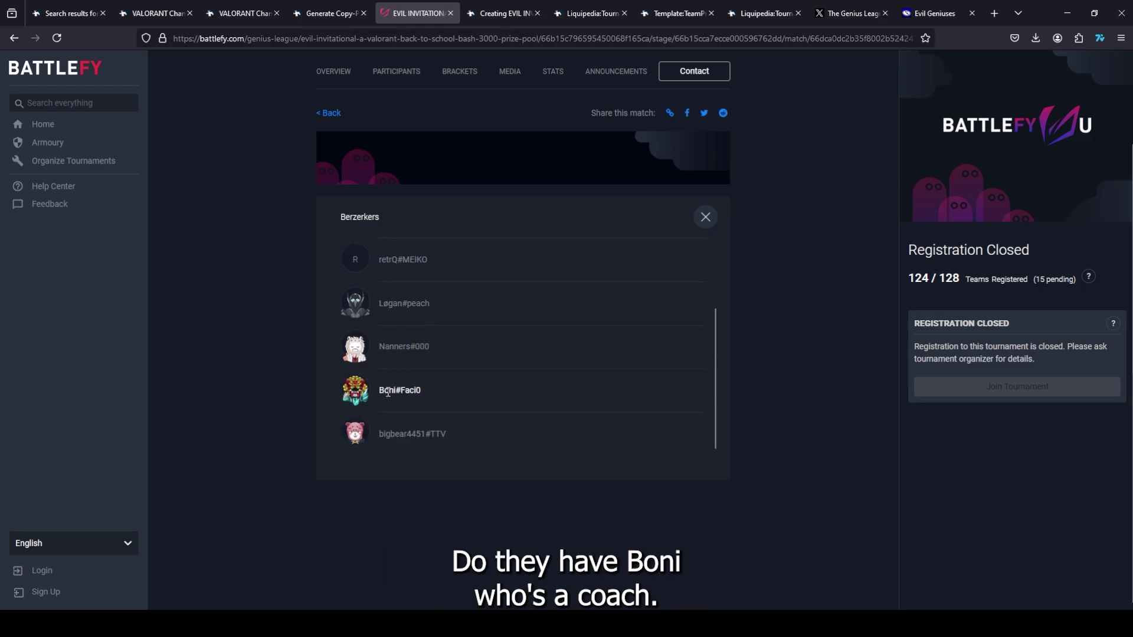
{"action": "left_click", "coordinate": [485, 14]}
{"action": "left_click", "coordinate": [239, 343]}
{"action": "left_click", "coordinate": [413, 13]}
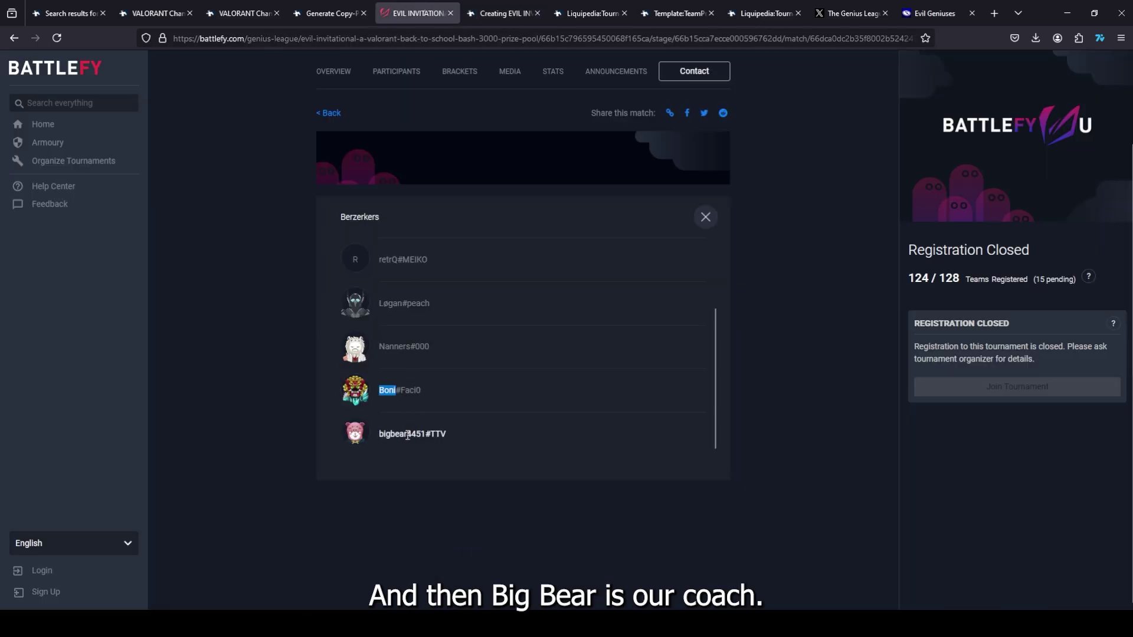
{"action": "double_click", "coordinate": [410, 435]}
{"action": "left_click", "coordinate": [505, 13]}
{"action": "type", "text": "Boni"}
{"action": "left_click", "coordinate": [245, 365]}
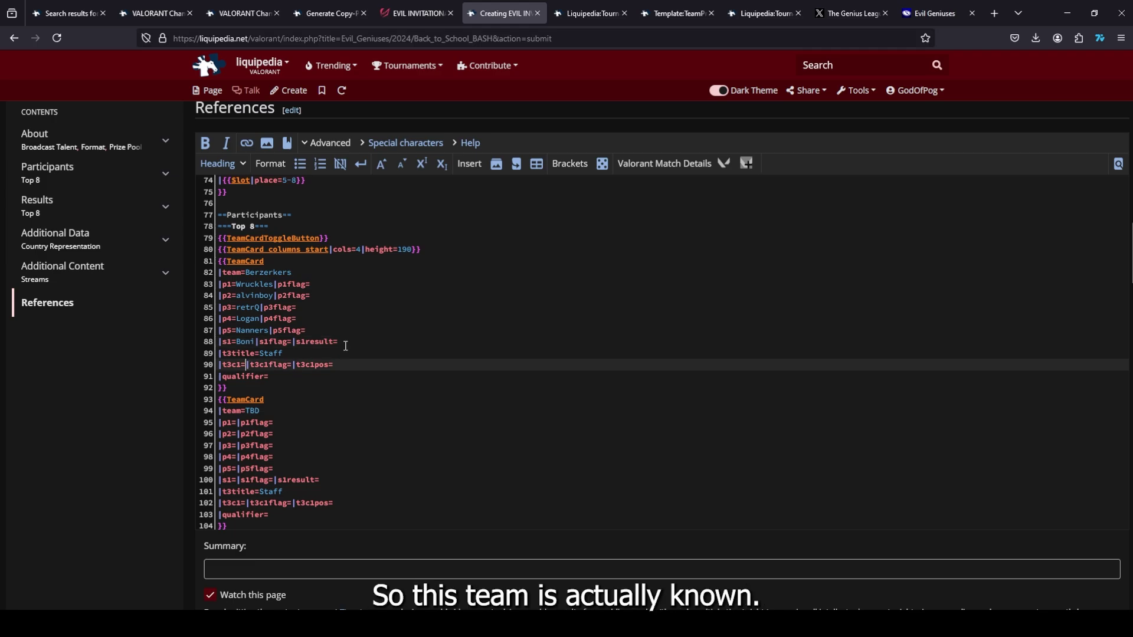
{"action": "type", "text": "bigbear4451"}
Delete the unused |qualifier= line from the Berzerkers team card
{"action": "left_click", "coordinate": [363, 376]}
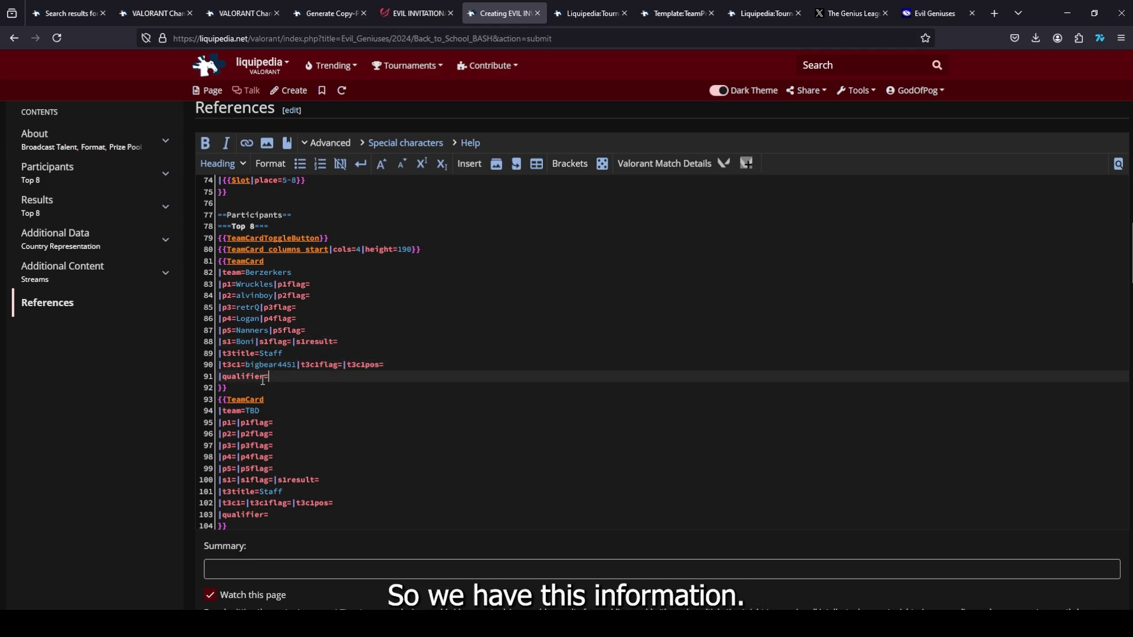
{"action": "left_click_drag", "start_coordinate": [363, 376], "coordinate": [206, 380]}
{"action": "key", "text": "BackSpace"}
{"action": "key", "text": "BackSpace"}
{"action": "key", "text": "ctrl+Tab"}
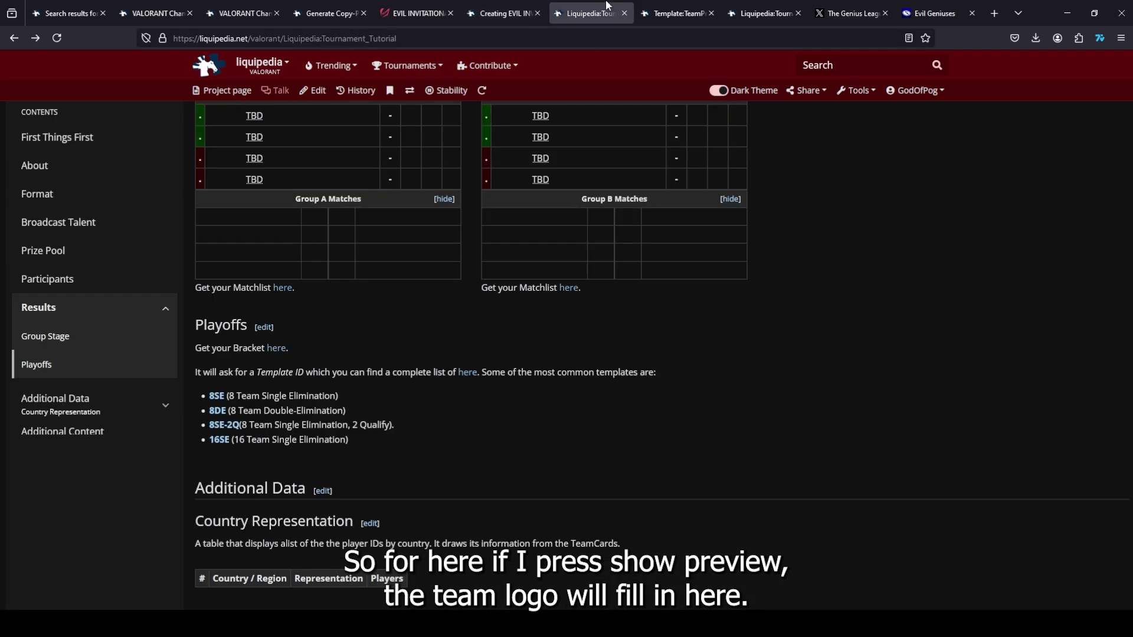
{"action": "key", "text": "ctrl+shift+Tab"}
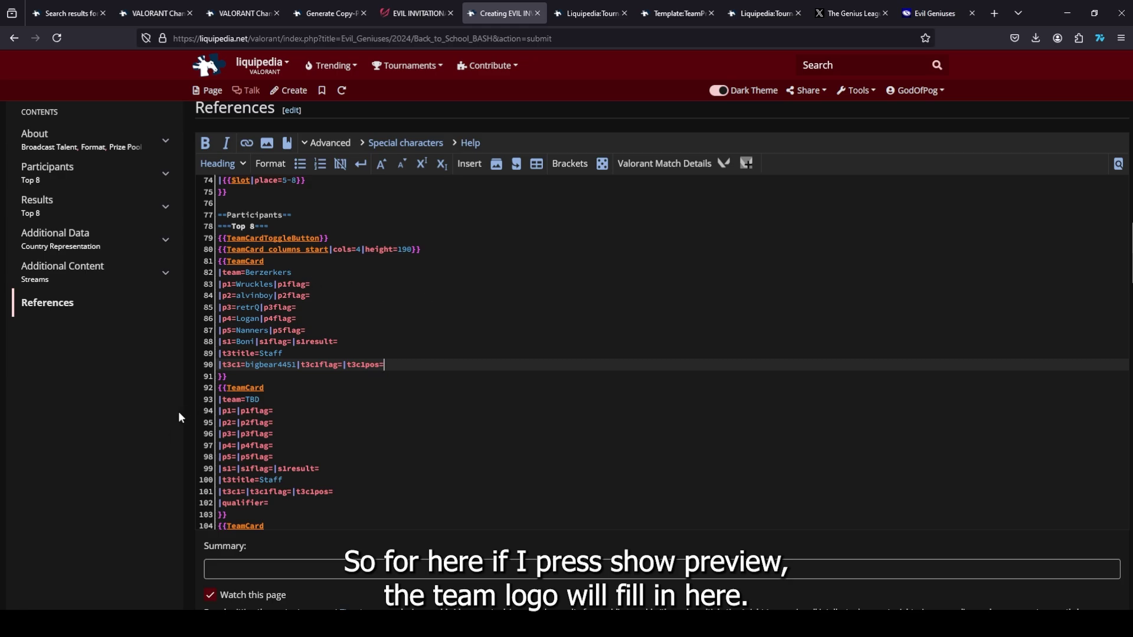
{"action": "scroll", "coordinate": [180, 417], "scroll_direction": "down", "scroll_amount": 5}
Preview the page and check the Berzerkers card: four player flags shown, p1flag still empty
{"action": "left_click", "coordinate": [307, 471]}
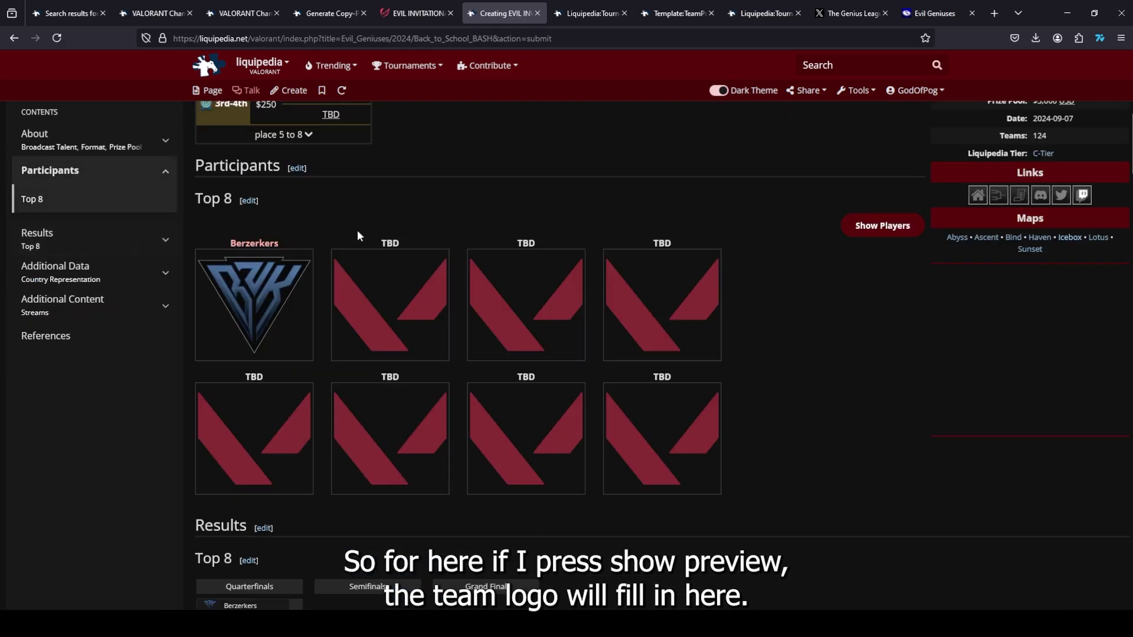
{"action": "mouse_move", "coordinate": [283, 289]}
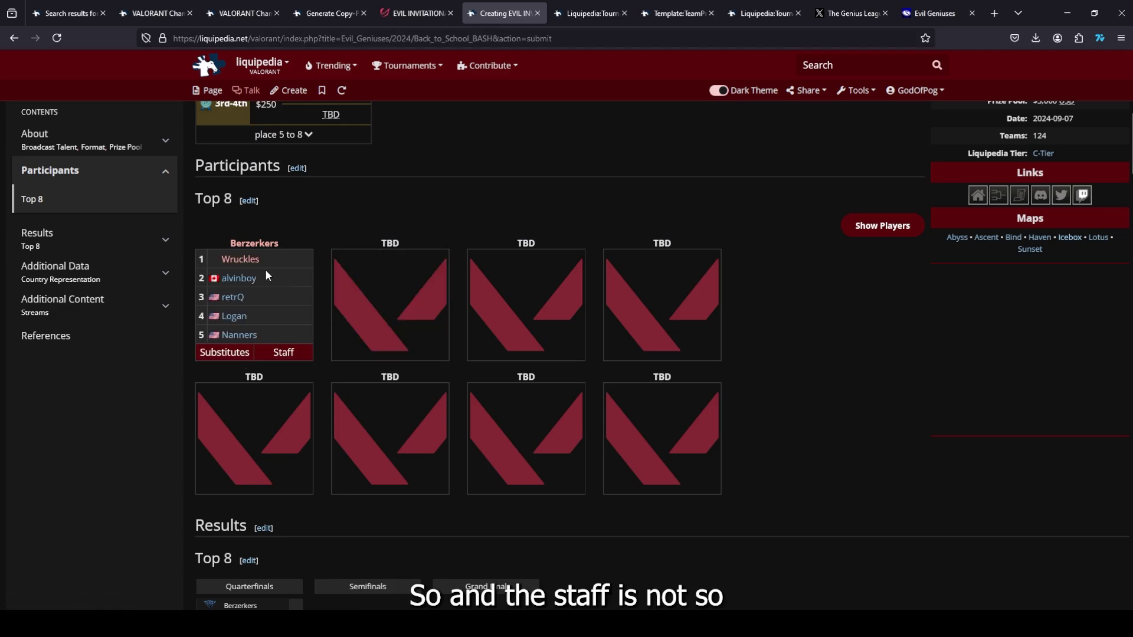
{"action": "scroll", "coordinate": [269, 266], "scroll_direction": "down", "scroll_amount": 15}
{"action": "scroll", "coordinate": [319, 345], "scroll_direction": "down", "scroll_amount": 10}
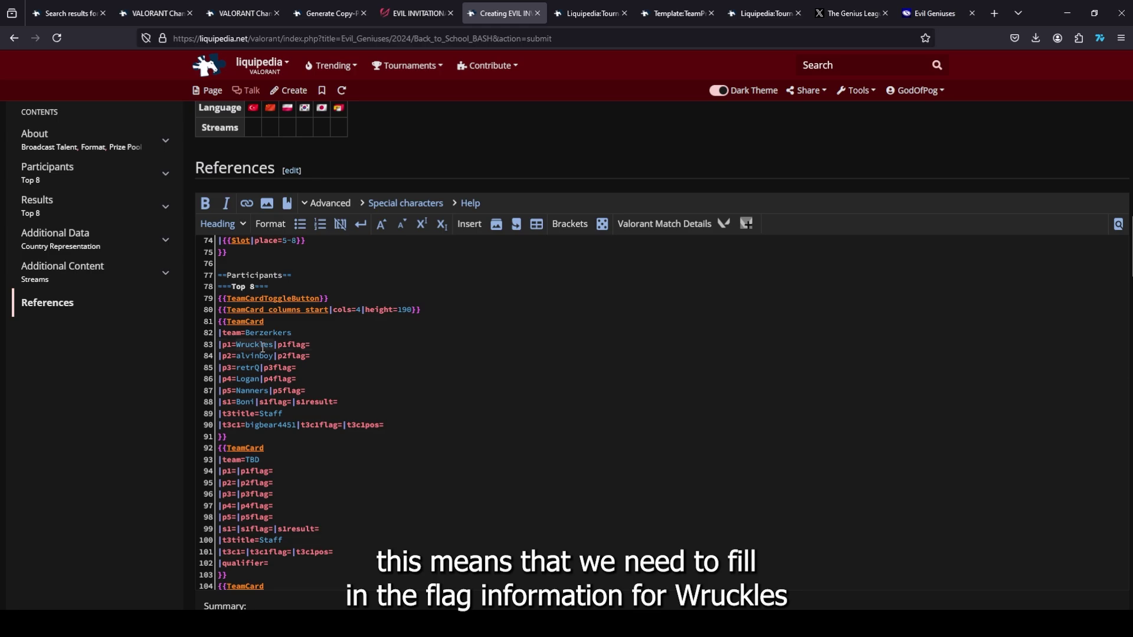
{"action": "left_click", "coordinate": [850, 13]}
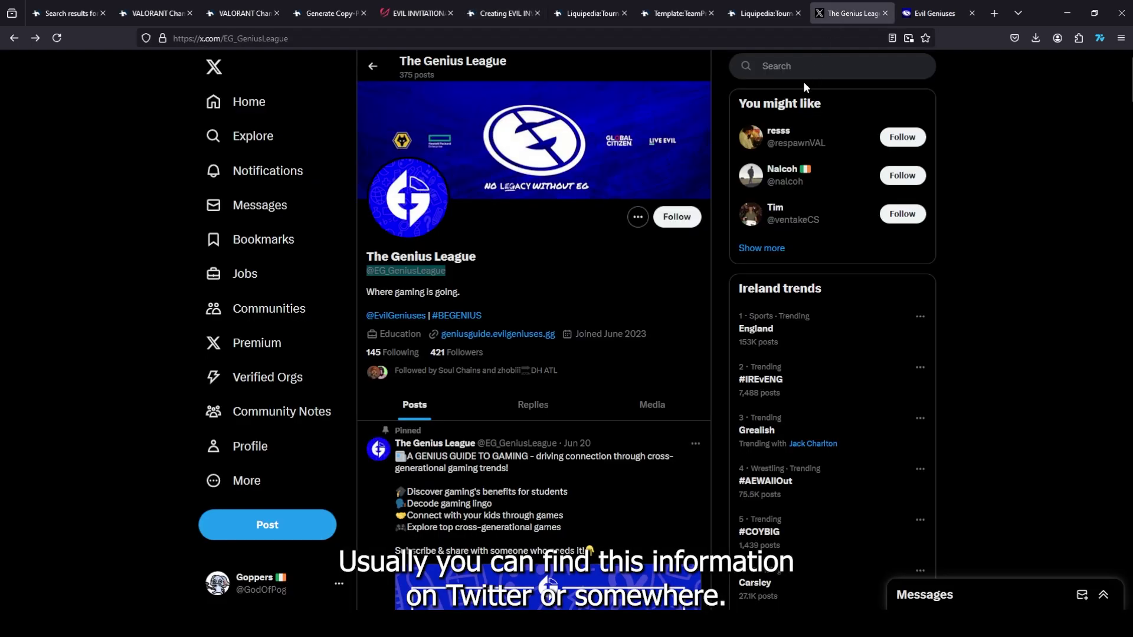
{"action": "left_click", "coordinate": [801, 66]}
{"action": "type", "text": "Wruckles"}
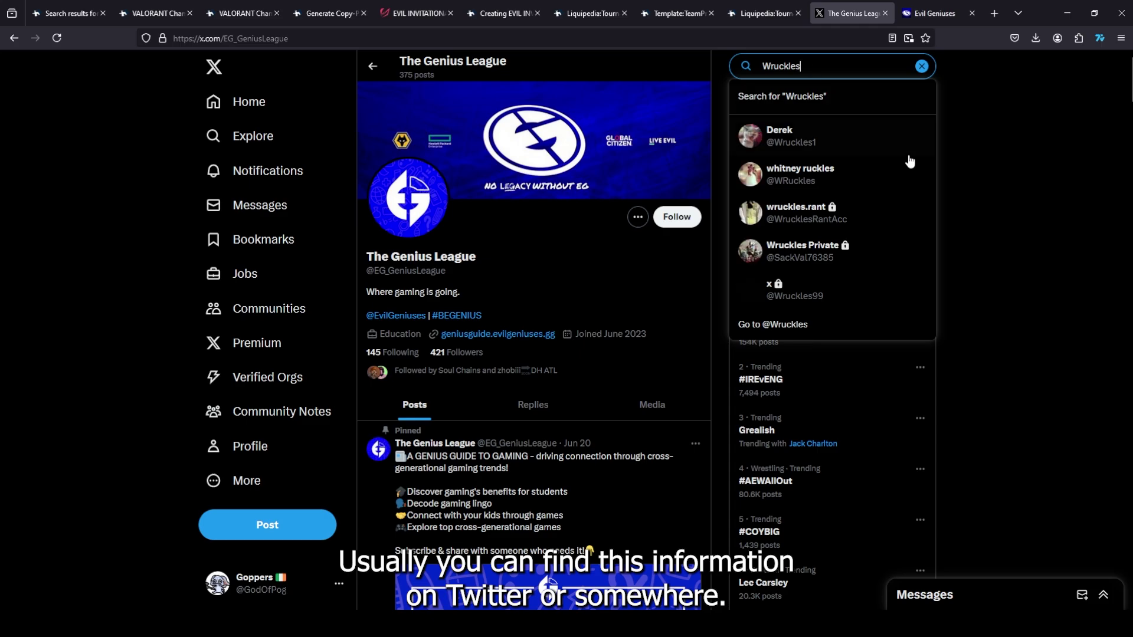
{"action": "left_click", "coordinate": [867, 147]}
{"action": "left_click", "coordinate": [503, 13]}
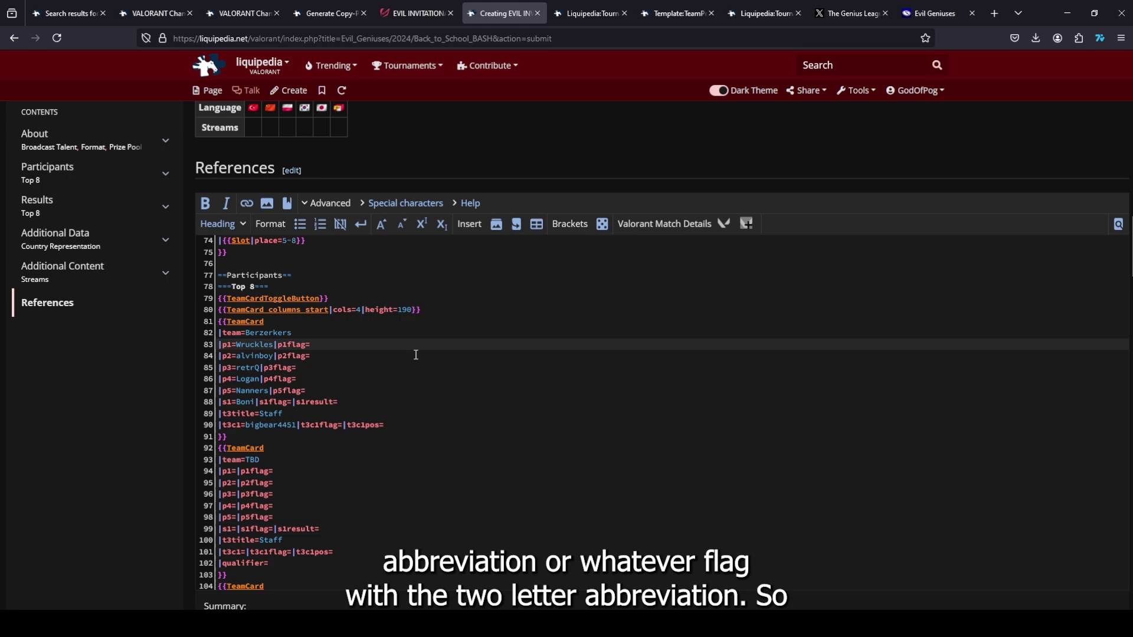
{"action": "scroll", "coordinate": [359, 372], "scroll_direction": "down", "scroll_amount": 20}
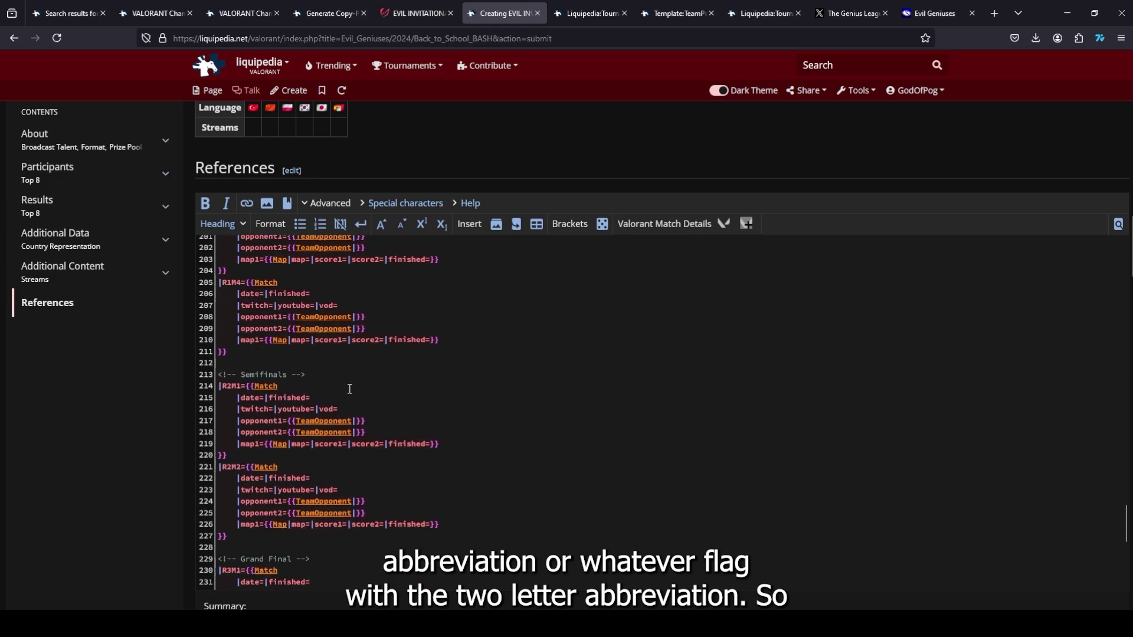
{"action": "scroll", "coordinate": [349, 389], "scroll_direction": "up", "scroll_amount": 20}
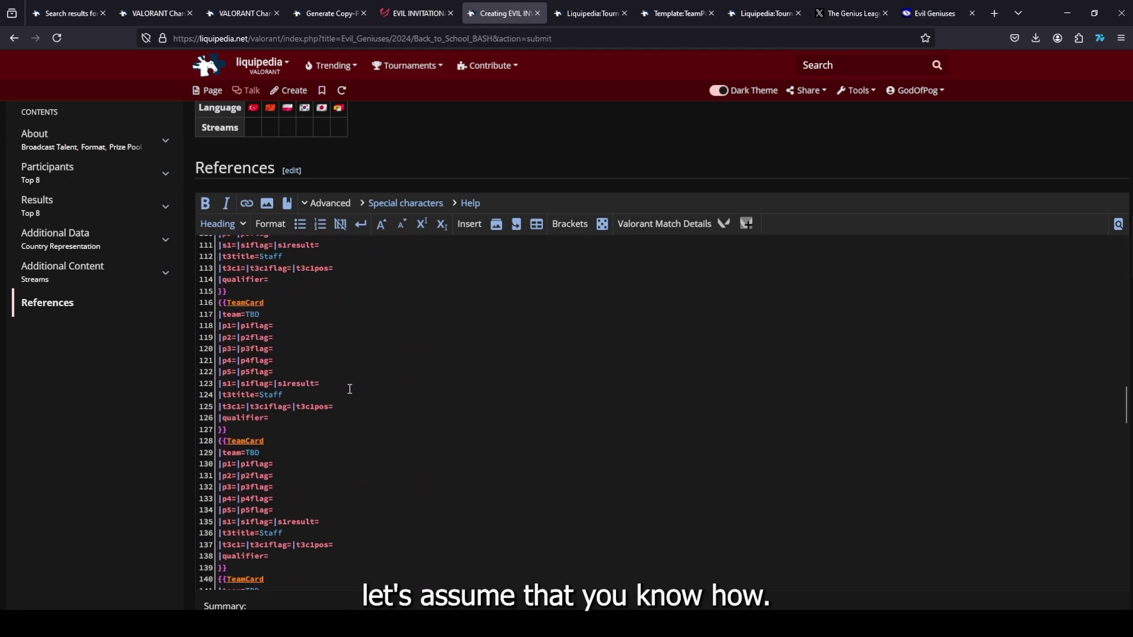
{"action": "scroll", "coordinate": [307, 354], "scroll_direction": "up", "scroll_amount": 4}
{"action": "left_click", "coordinate": [263, 260]}
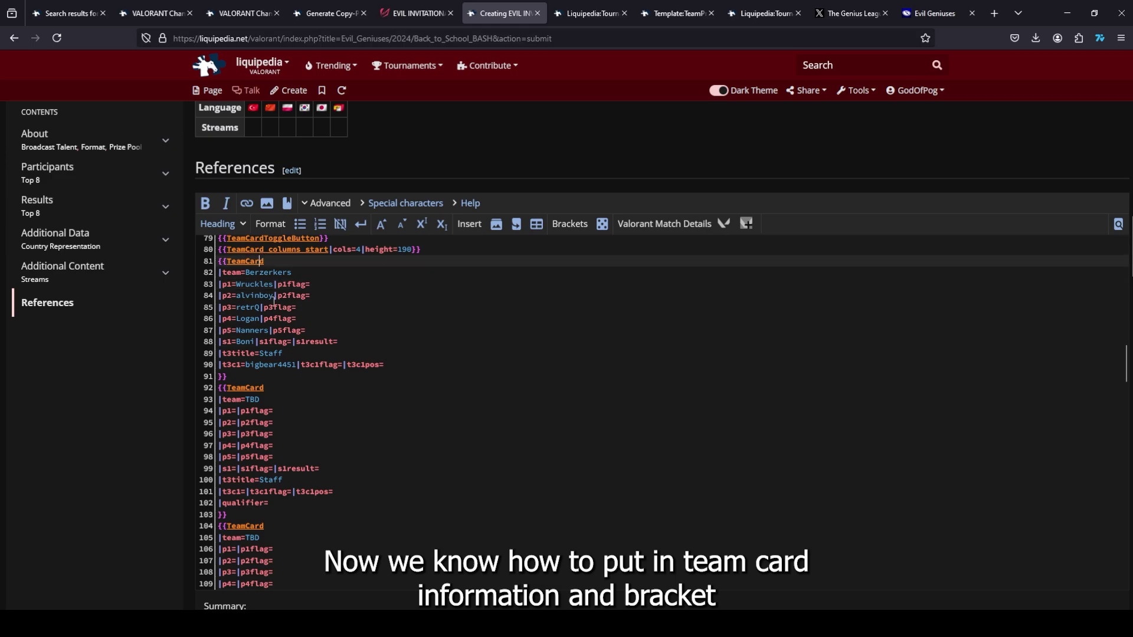
{"action": "scroll", "coordinate": [277, 336], "scroll_direction": "down", "scroll_amount": 16}
{"action": "left_click", "coordinate": [269, 352]}
{"action": "scroll", "coordinate": [272, 349], "scroll_direction": "down", "scroll_amount": 10}
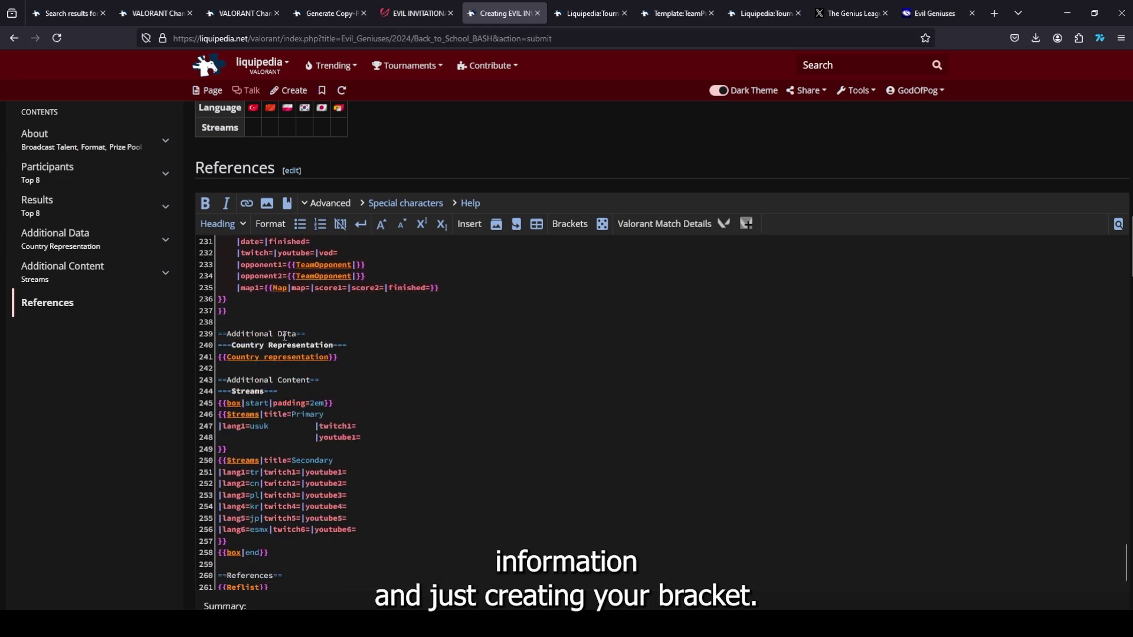
{"action": "scroll", "coordinate": [284, 336], "scroll_direction": "down", "scroll_amount": 1}
{"action": "left_click_drag", "start_coordinate": [341, 341], "coordinate": [201, 321]}
{"action": "left_click", "coordinate": [353, 339]}
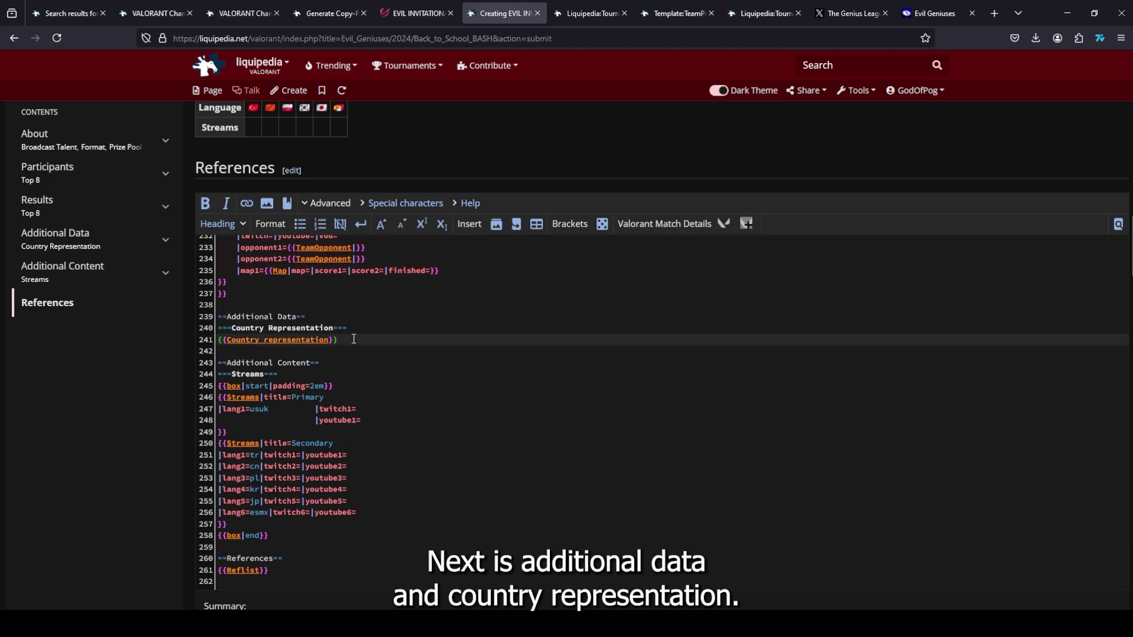
{"action": "mouse_move", "coordinate": [353, 339]}
{"action": "left_mouse_down"}
{"action": "mouse_move", "coordinate": [207, 324]}
{"action": "mouse_move", "coordinate": [353, 343]}
{"action": "left_mouse_up"}
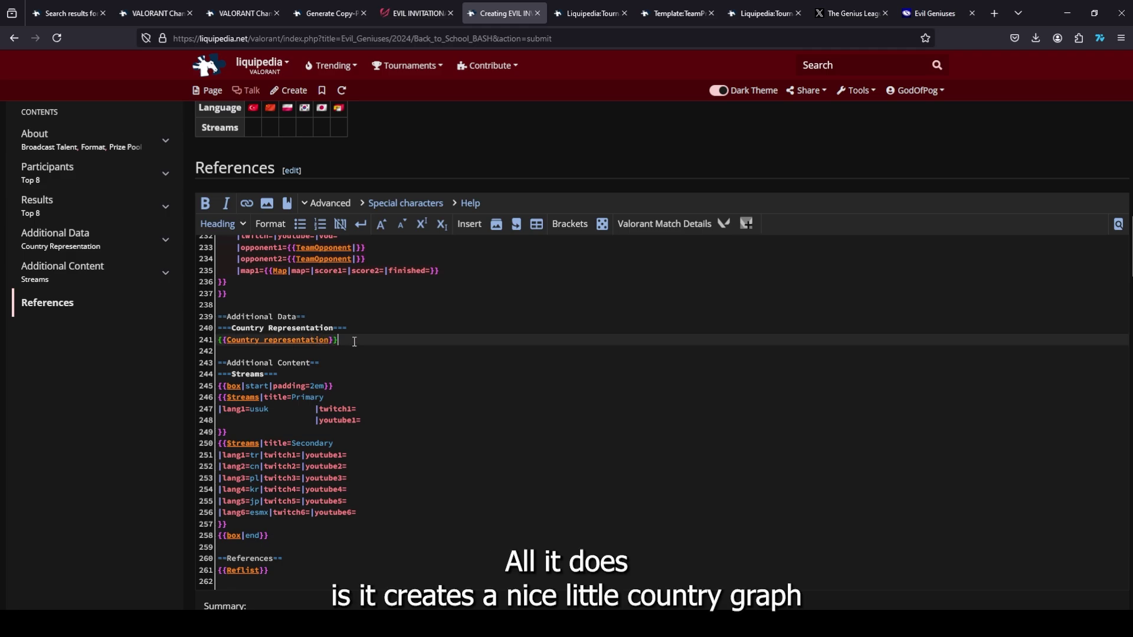
{"action": "scroll", "coordinate": [280, 387], "scroll_direction": "up", "scroll_amount": 7}
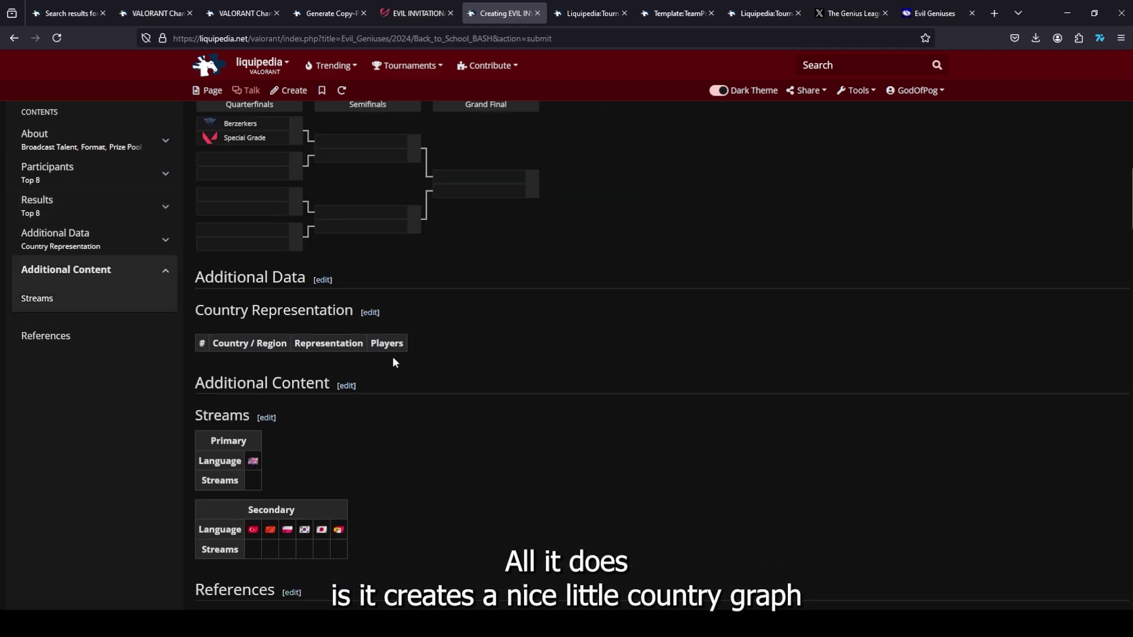
{"action": "scroll", "coordinate": [354, 425], "scroll_direction": "down", "scroll_amount": 7}
{"action": "scroll", "coordinate": [116, 397], "scroll_direction": "up", "scroll_amount": 7}
{"action": "left_click", "coordinate": [260, 13]}
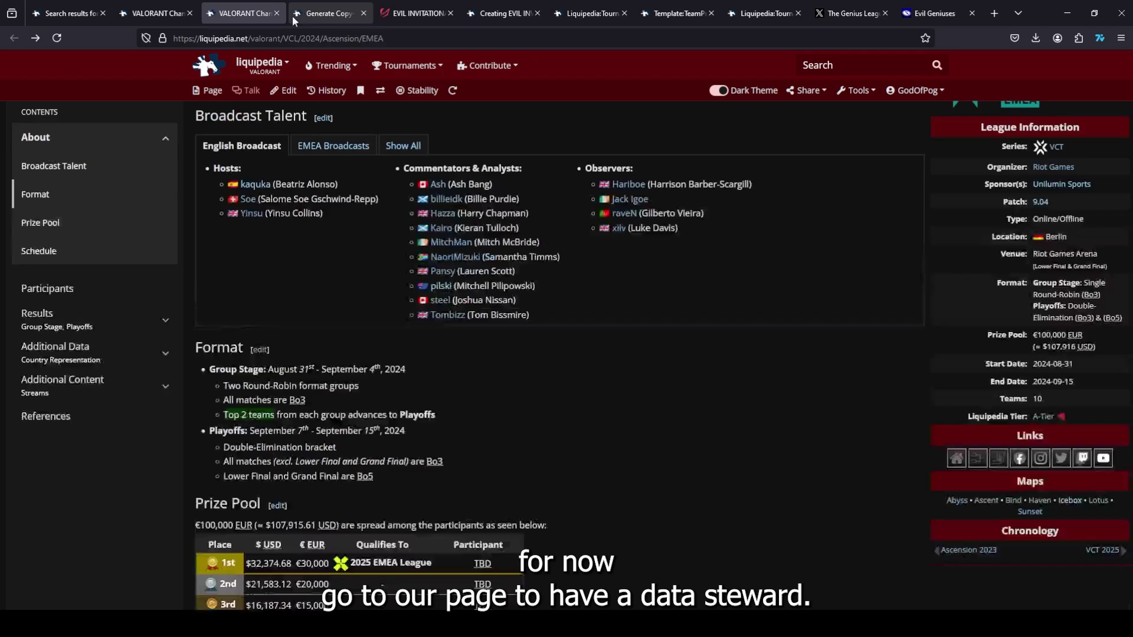
{"action": "scroll", "coordinate": [381, 280], "scroll_direction": "down", "scroll_amount": 20}
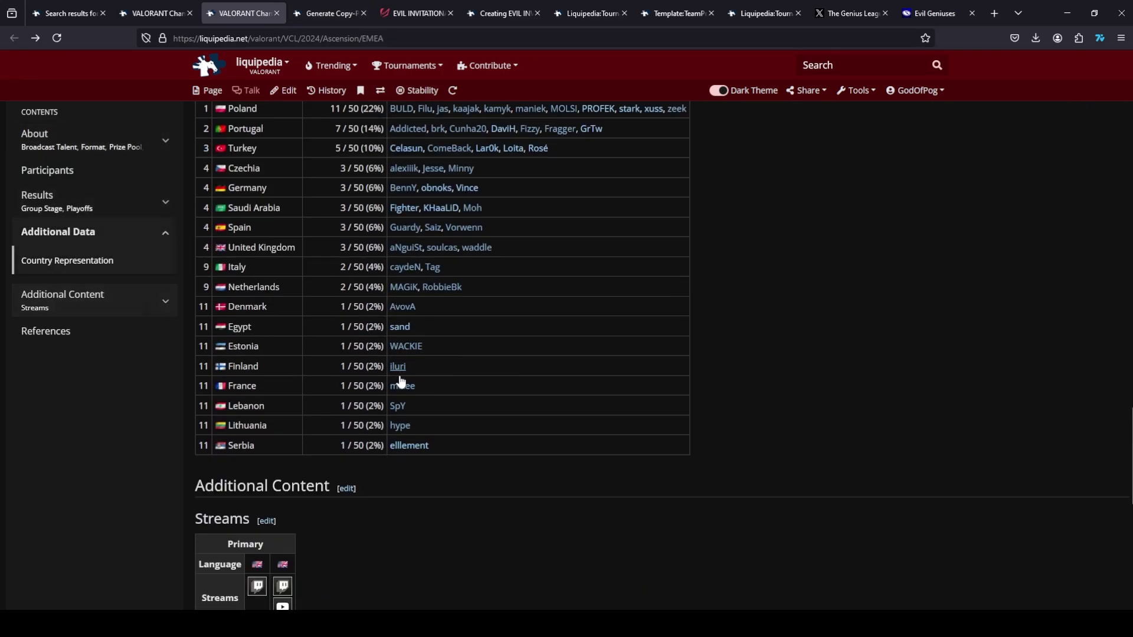
{"action": "scroll", "coordinate": [400, 378], "scroll_direction": "up", "scroll_amount": 2}
{"action": "left_click_drag", "start_coordinate": [204, 177], "coordinate": [657, 544]}
{"action": "left_click", "coordinate": [597, 480]}
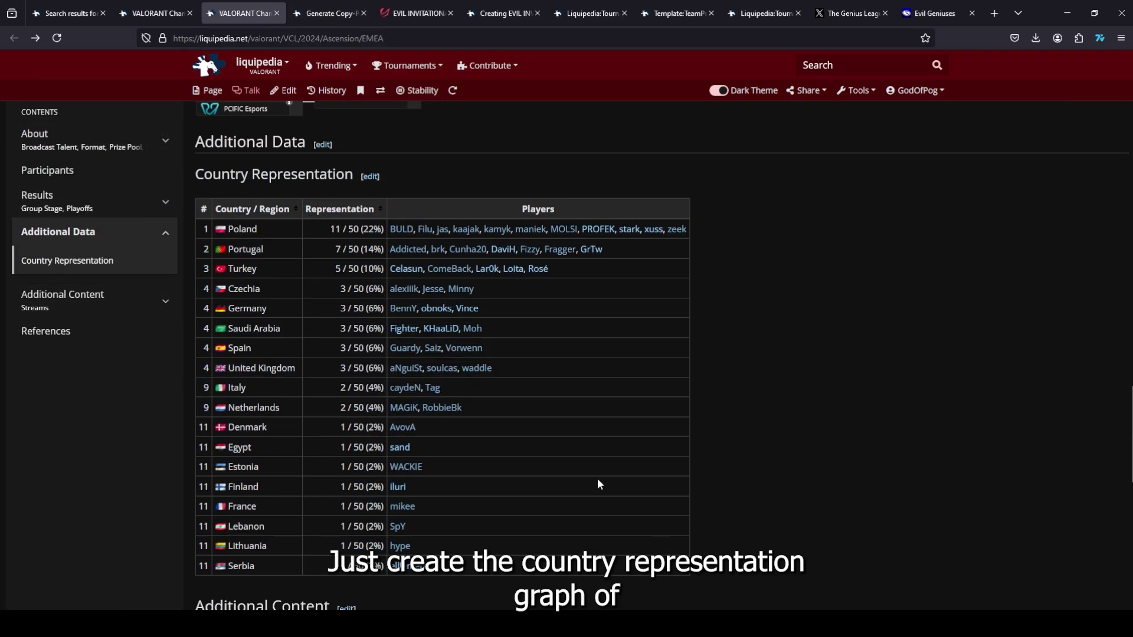
{"action": "scroll", "coordinate": [568, 451], "scroll_direction": "up", "scroll_amount": 15}
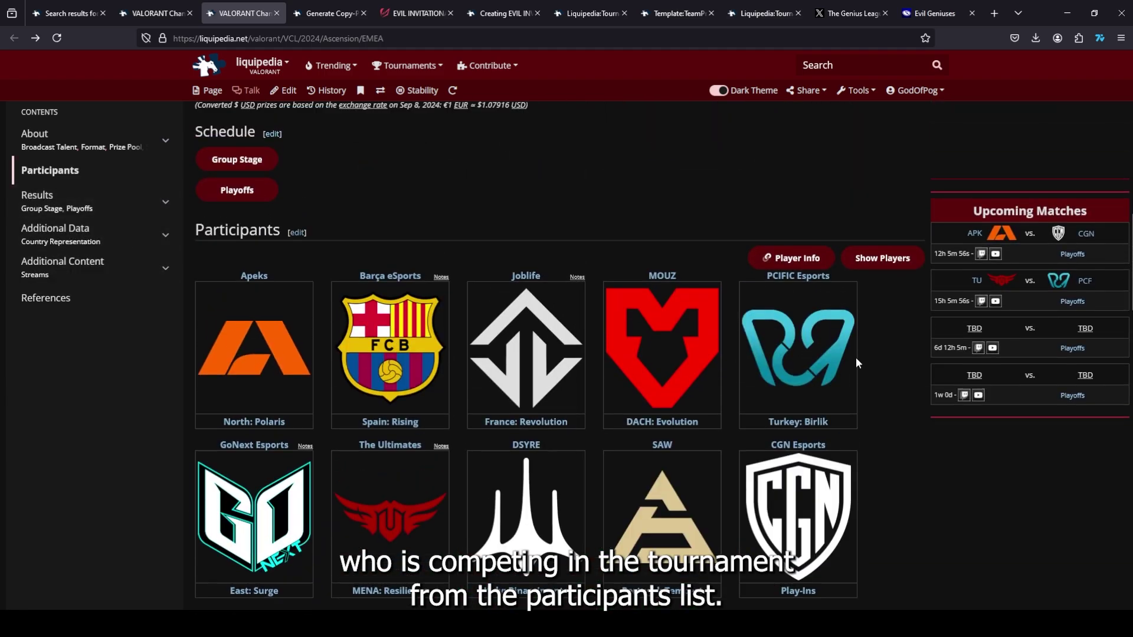
{"action": "left_click", "coordinate": [435, 9]}
{"action": "left_click", "coordinate": [497, 12]}
{"action": "scroll", "coordinate": [346, 378], "scroll_direction": "down", "scroll_amount": 6}
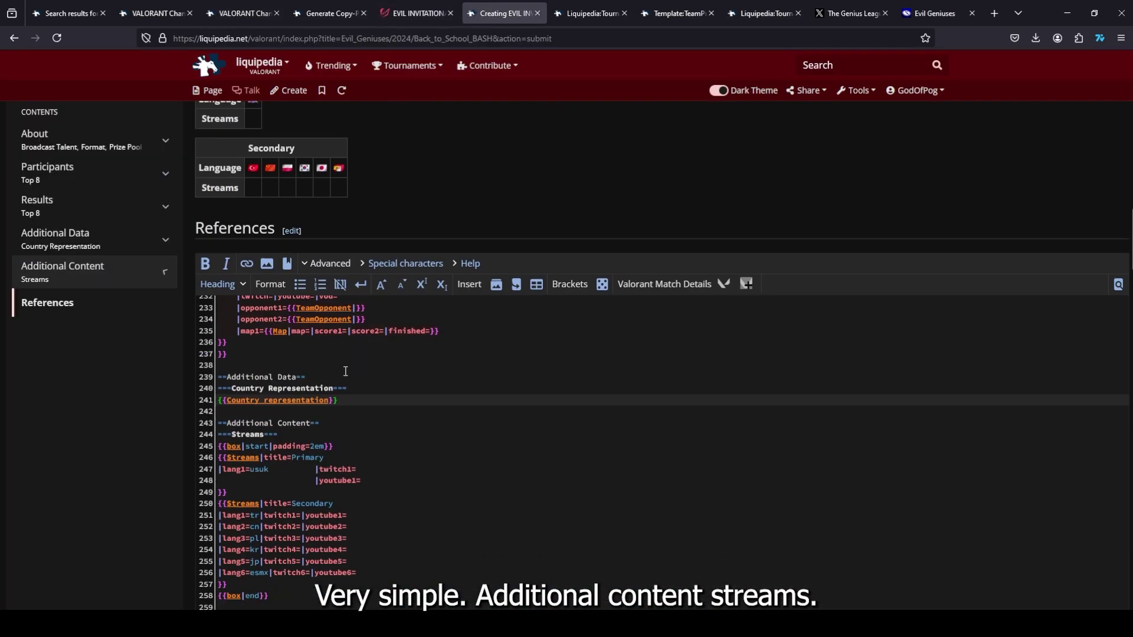
{"action": "scroll", "coordinate": [346, 370], "scroll_direction": "down", "scroll_amount": 2}
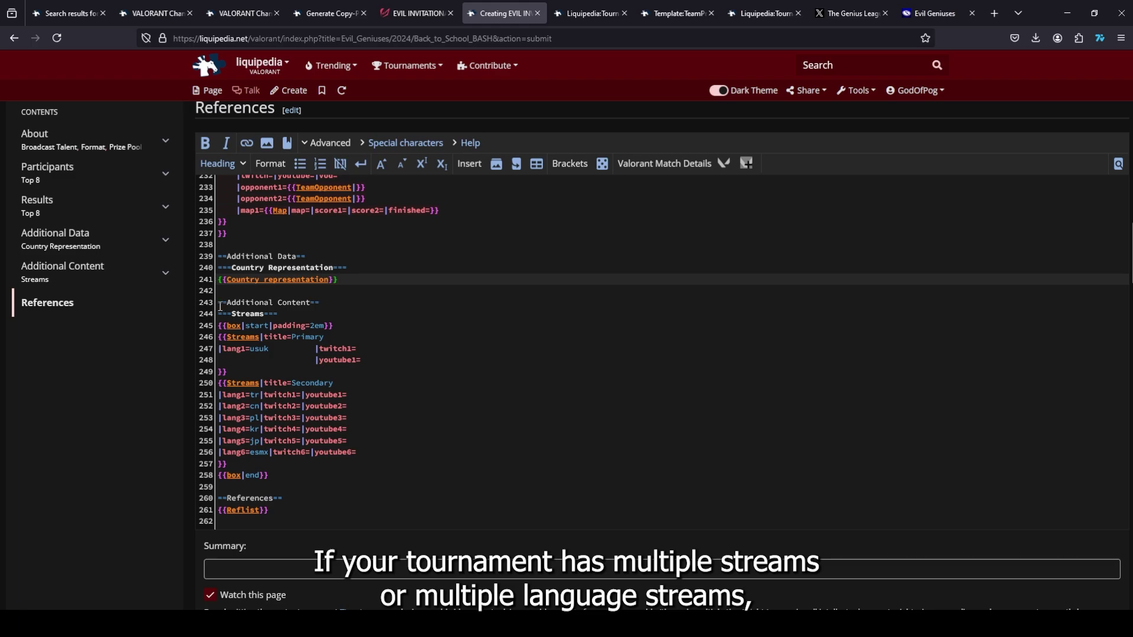
{"action": "left_click", "coordinate": [377, 349]}
{"action": "left_click", "coordinate": [382, 359]}
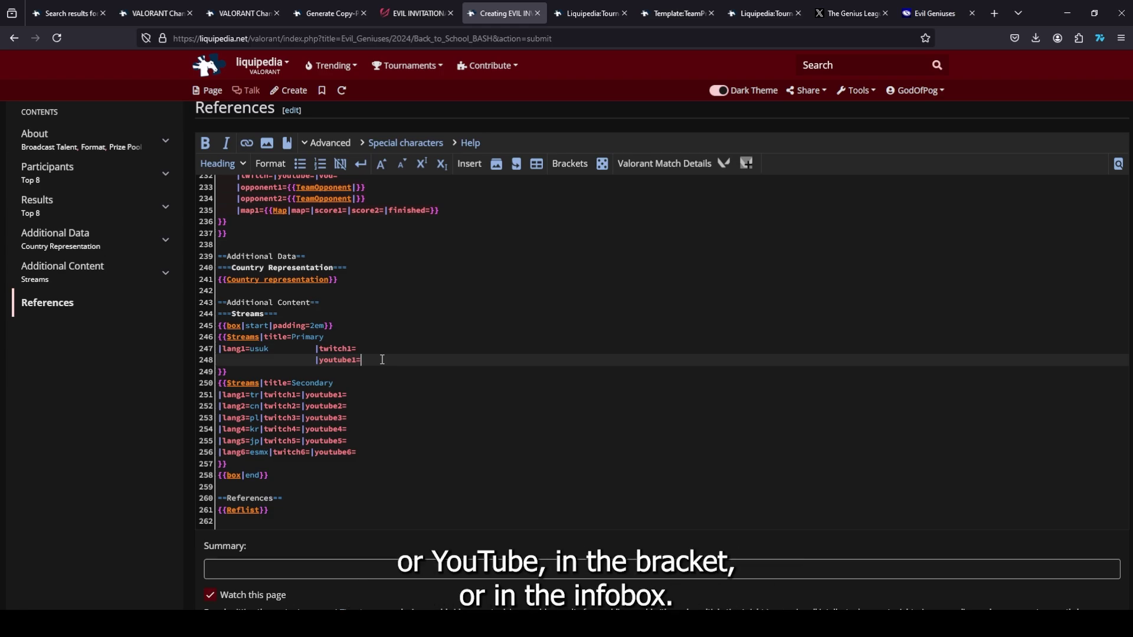
{"action": "left_click_drag", "start_coordinate": [279, 481], "coordinate": [204, 299]}
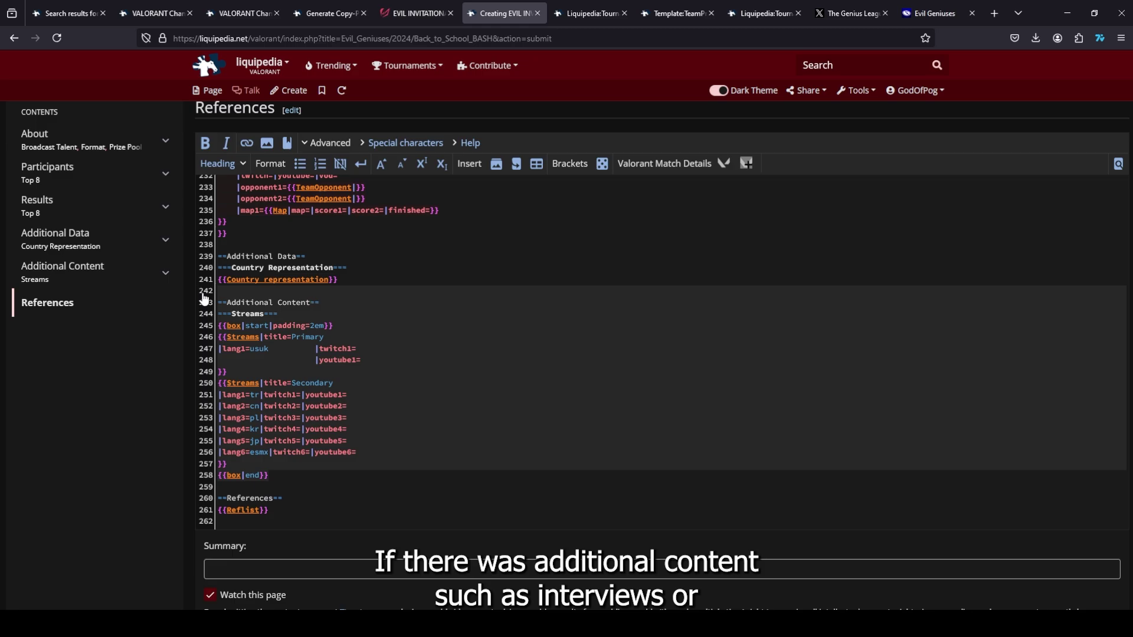
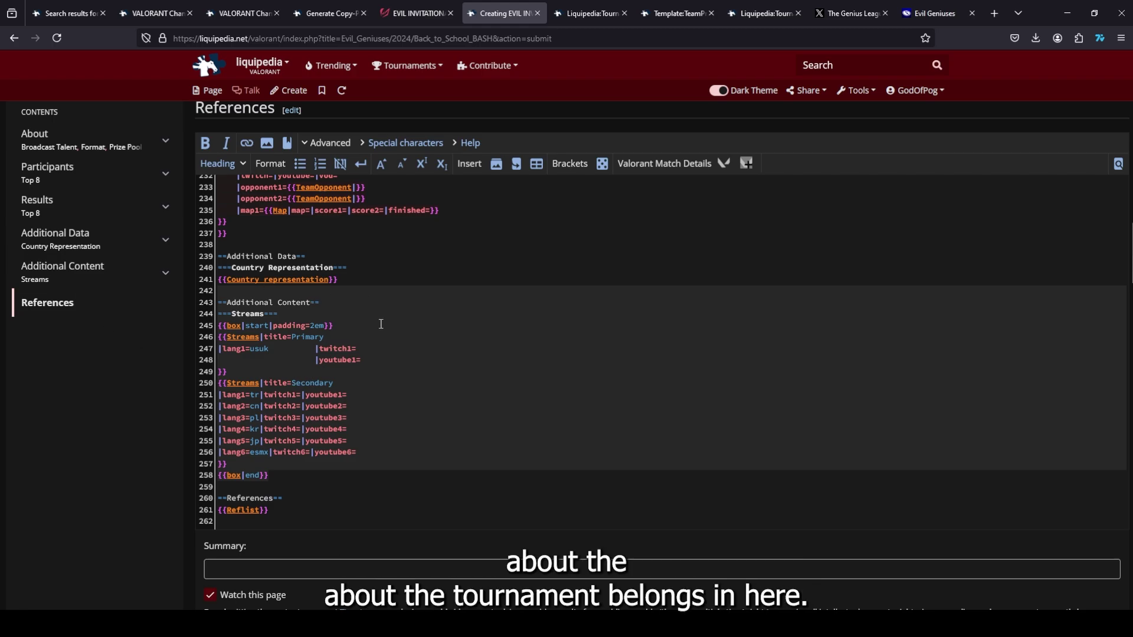
Delete the streams block and the blank line after Reflist, then preview the page
{"action": "key", "text": "Delete"}
{"action": "scroll", "coordinate": [226, 450], "scroll_direction": "down", "scroll_amount": 2}
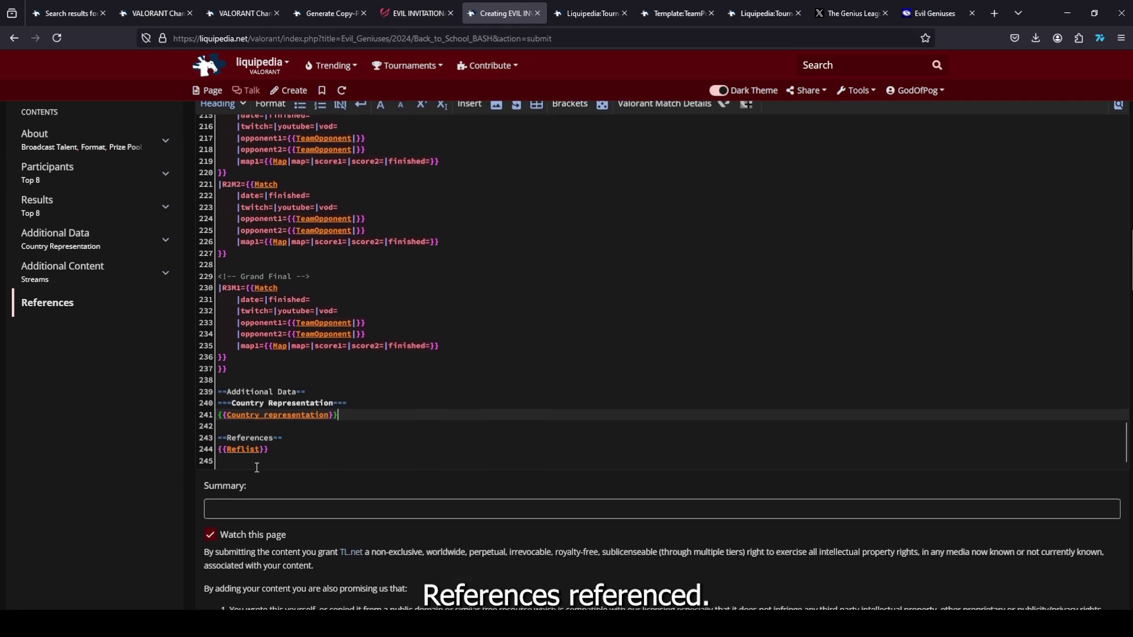
{"action": "left_click", "coordinate": [226, 451]}
{"action": "key", "text": "BackSpace"}
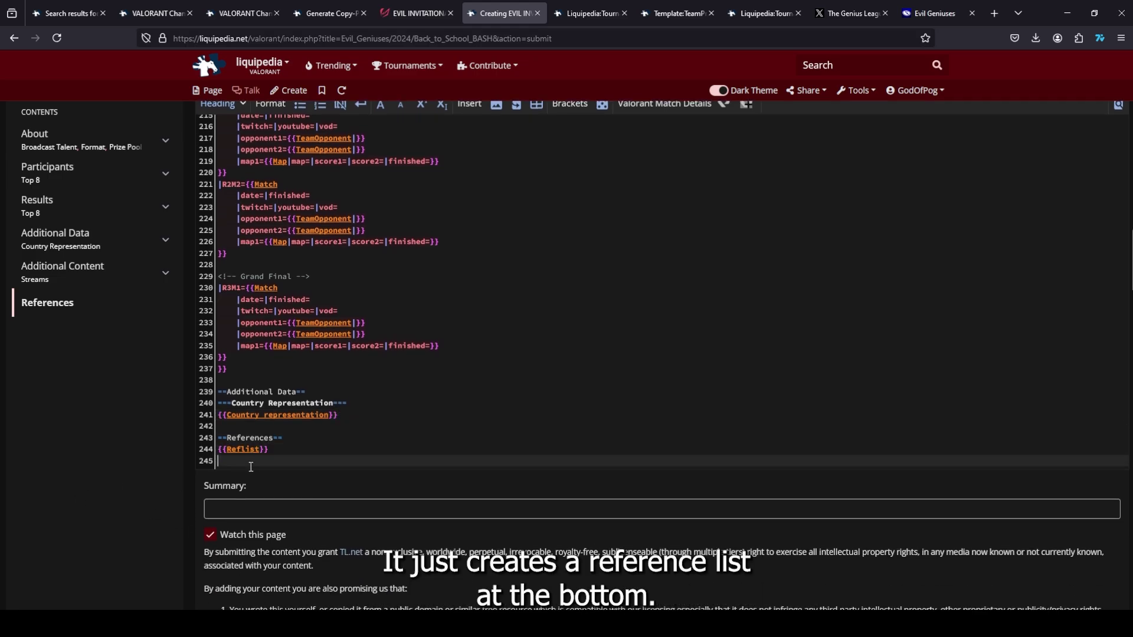
{"action": "scroll", "coordinate": [354, 461], "scroll_direction": "down", "scroll_amount": 4}
{"action": "left_click", "coordinate": [325, 469]}
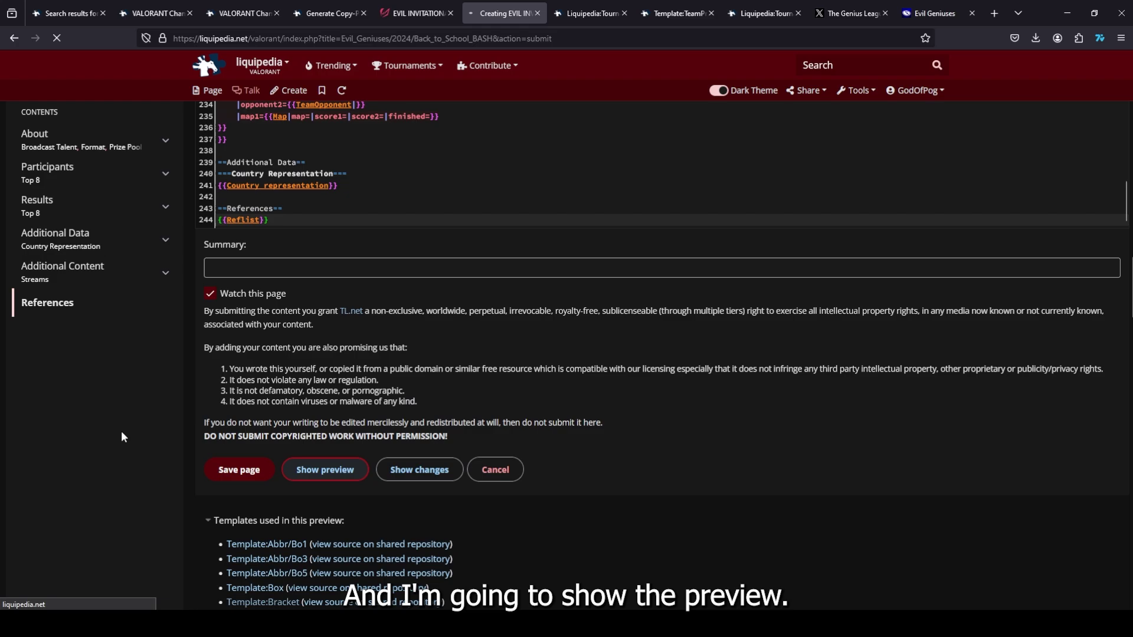
Check the EVIL INVITATIONAL tournament name in the preview's title
{"action": "scroll", "coordinate": [622, 352], "scroll_direction": "up", "scroll_amount": 14}
{"action": "scroll", "coordinate": [611, 362], "scroll_direction": "up", "scroll_amount": 2}
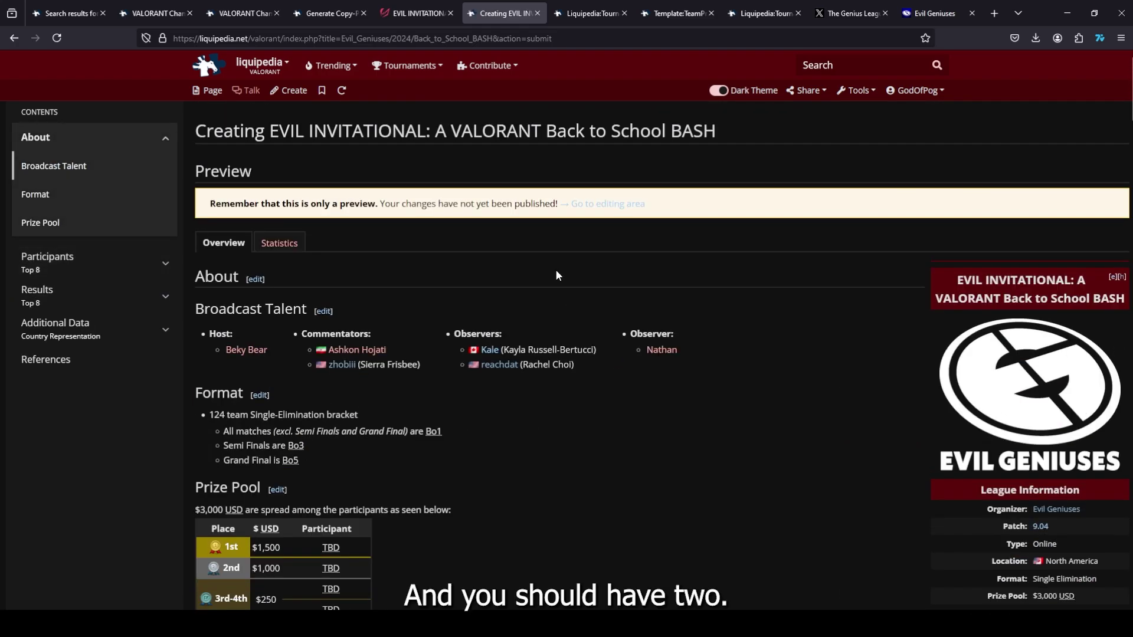
{"action": "left_click_drag", "start_coordinate": [270, 131], "coordinate": [755, 120]}
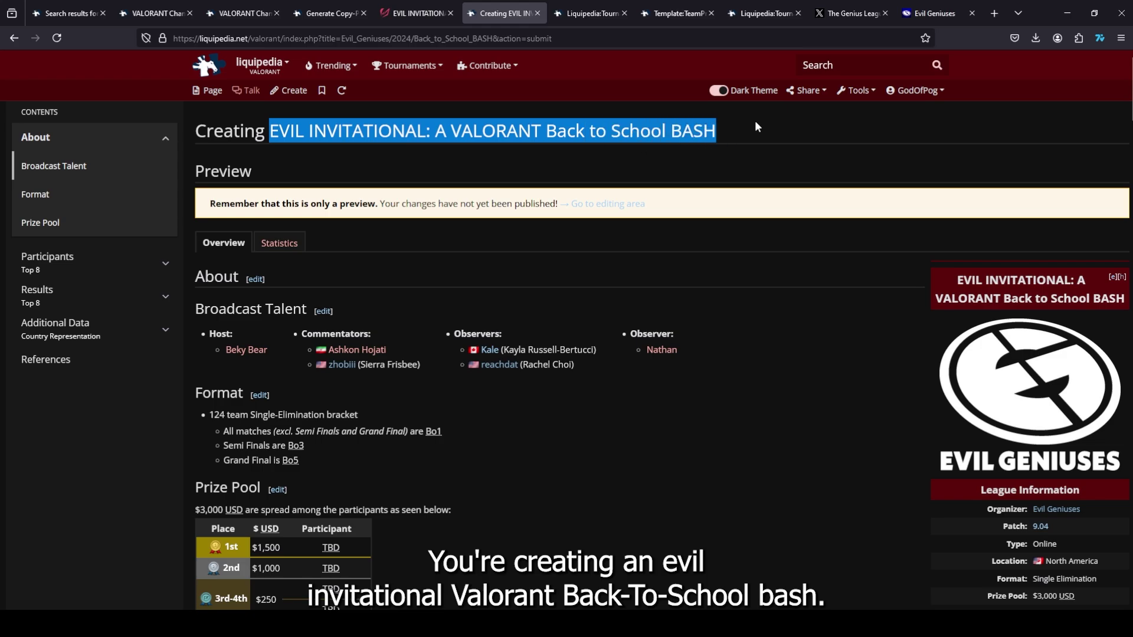
{"action": "left_click", "coordinate": [834, 184]}
Review the infobox, prize pool and bracket, then save the new tournament page
{"action": "scroll", "coordinate": [835, 185], "scroll_direction": "down", "scroll_amount": 2}
{"action": "scroll", "coordinate": [960, 220], "scroll_direction": "up", "scroll_amount": 2}
{"action": "scroll", "coordinate": [960, 220], "scroll_direction": "down", "scroll_amount": 4}
{"action": "scroll", "coordinate": [1007, 297], "scroll_direction": "up", "scroll_amount": 1}
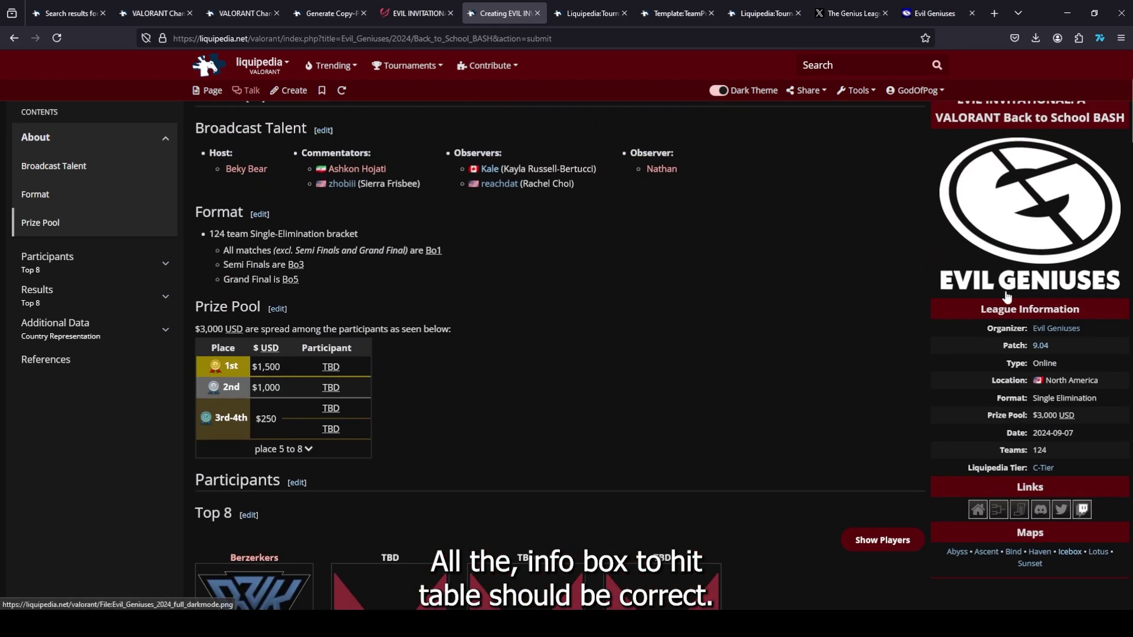
{"action": "scroll", "coordinate": [1031, 493], "scroll_direction": "up", "scroll_amount": 3}
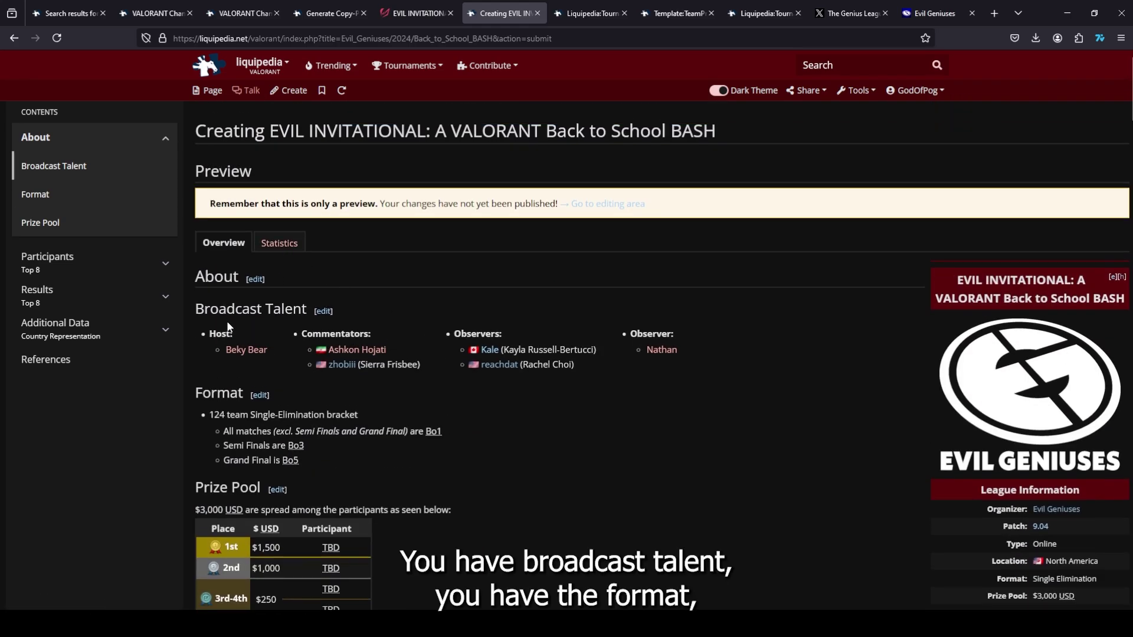
{"action": "scroll", "coordinate": [526, 342], "scroll_direction": "down", "scroll_amount": 2}
{"action": "scroll", "coordinate": [222, 299], "scroll_direction": "down", "scroll_amount": 1}
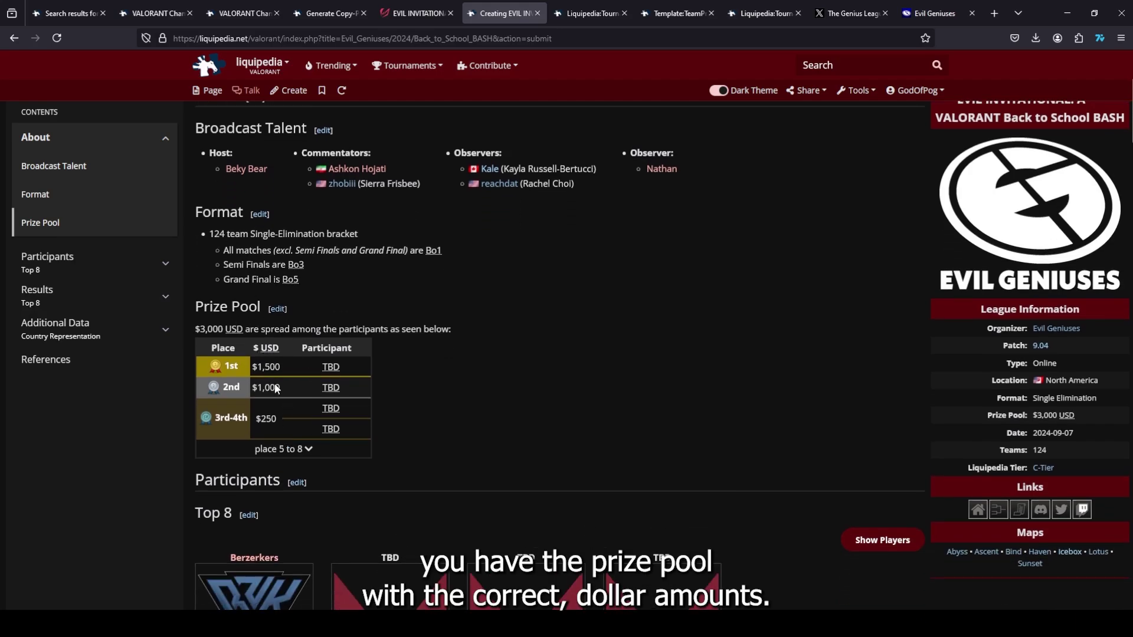
{"action": "scroll", "coordinate": [331, 328], "scroll_direction": "down", "scroll_amount": 6}
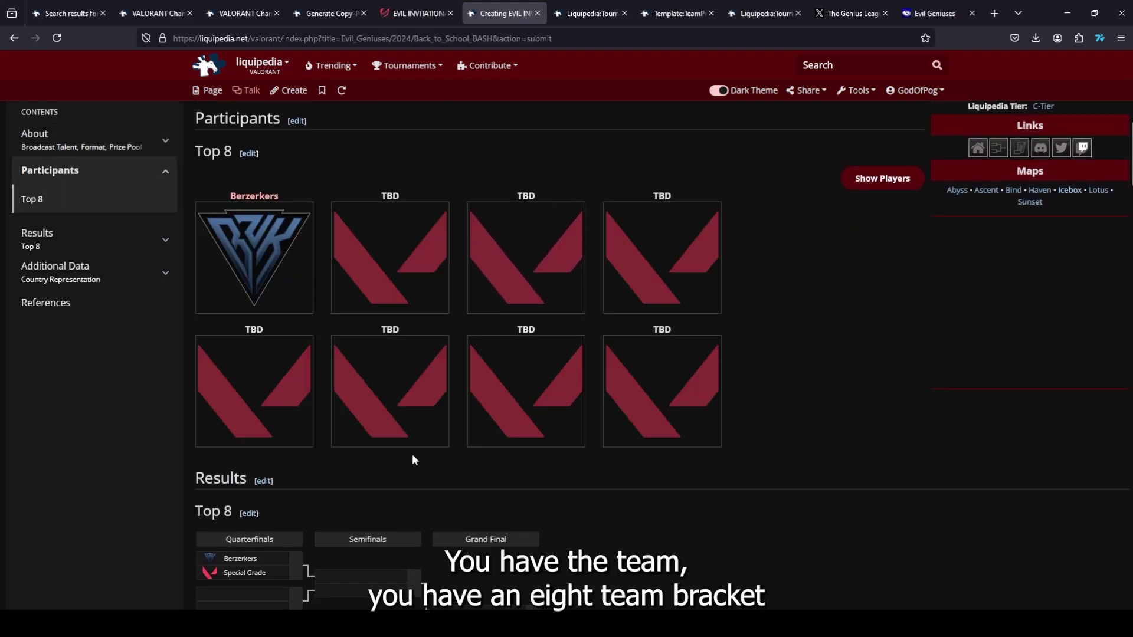
{"action": "scroll", "coordinate": [412, 454], "scroll_direction": "down", "scroll_amount": 4}
{"action": "scroll", "coordinate": [365, 387], "scroll_direction": "down", "scroll_amount": 3}
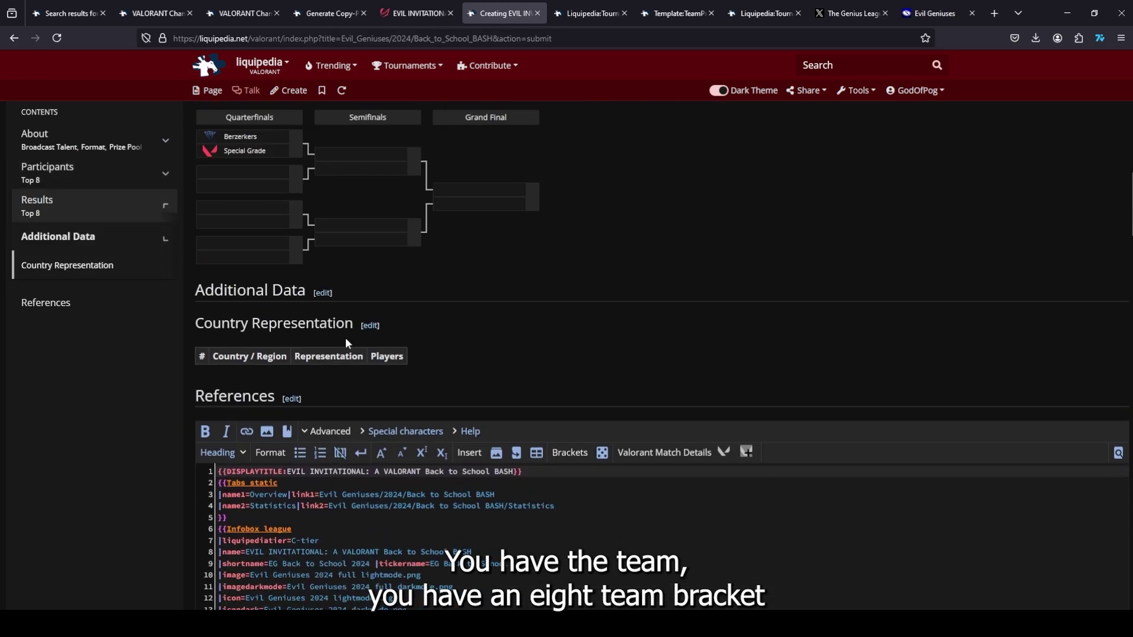
{"action": "scroll", "coordinate": [125, 428], "scroll_direction": "down", "scroll_amount": 10}
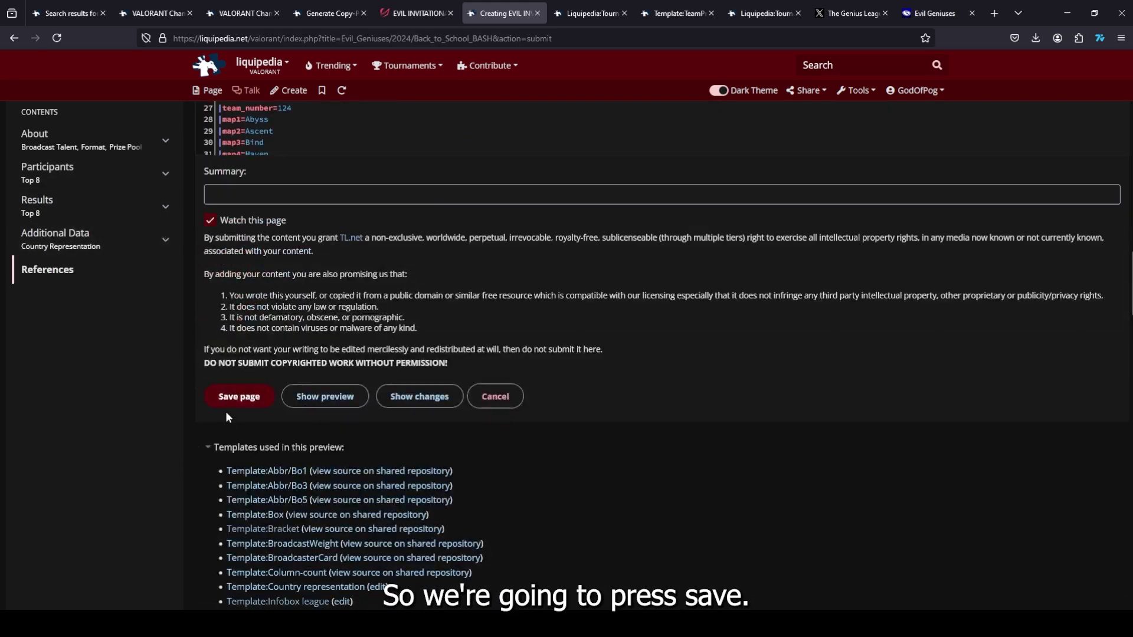
{"action": "left_click", "coordinate": [230, 410]}
Close the three extra reference tabs and return to the EVIL INVITATIONAL page
{"action": "scroll", "coordinate": [463, 238], "scroll_direction": "down", "scroll_amount": 10}
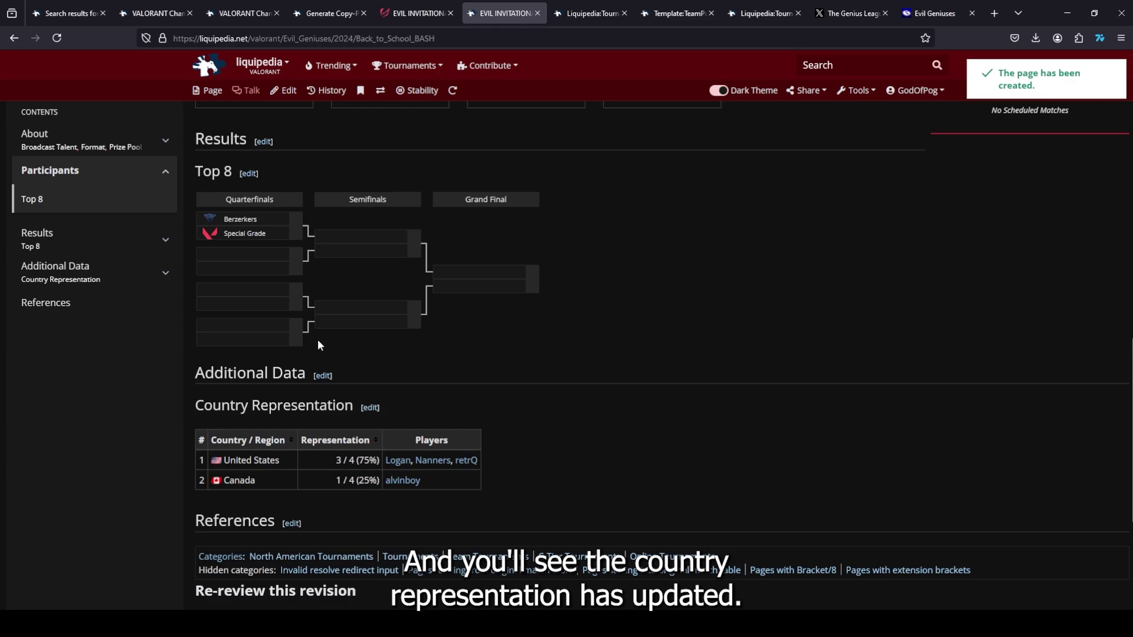
{"action": "left_click_drag", "start_coordinate": [250, 190], "coordinate": [382, 264]}
{"action": "left_click", "coordinate": [382, 264]}
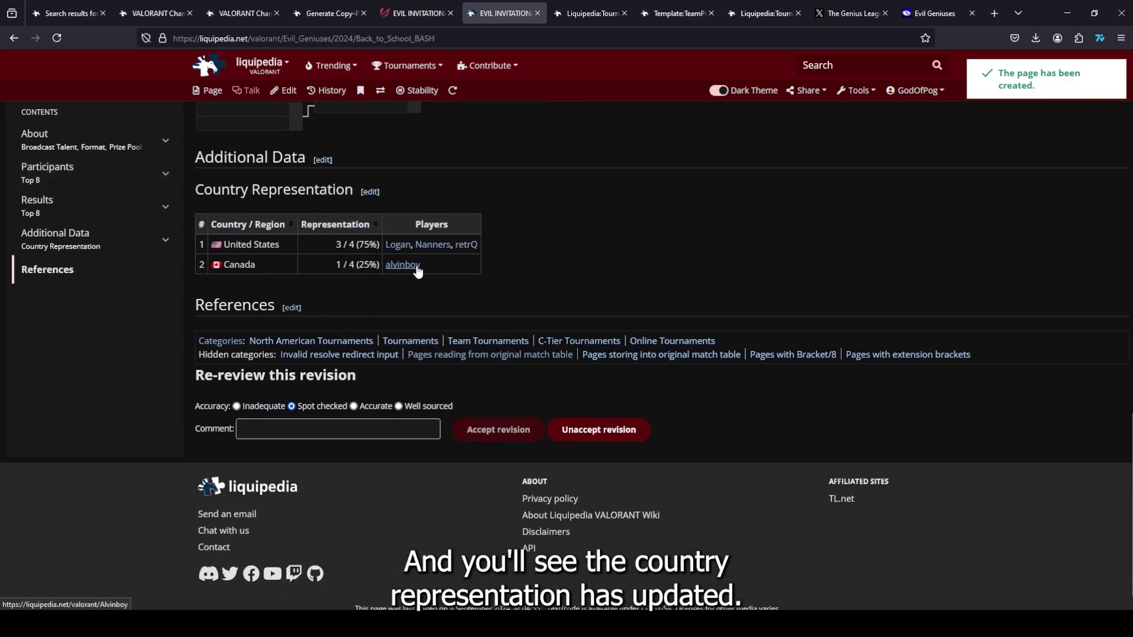
{"action": "scroll", "coordinate": [473, 316], "scroll_direction": "up", "scroll_amount": 10}
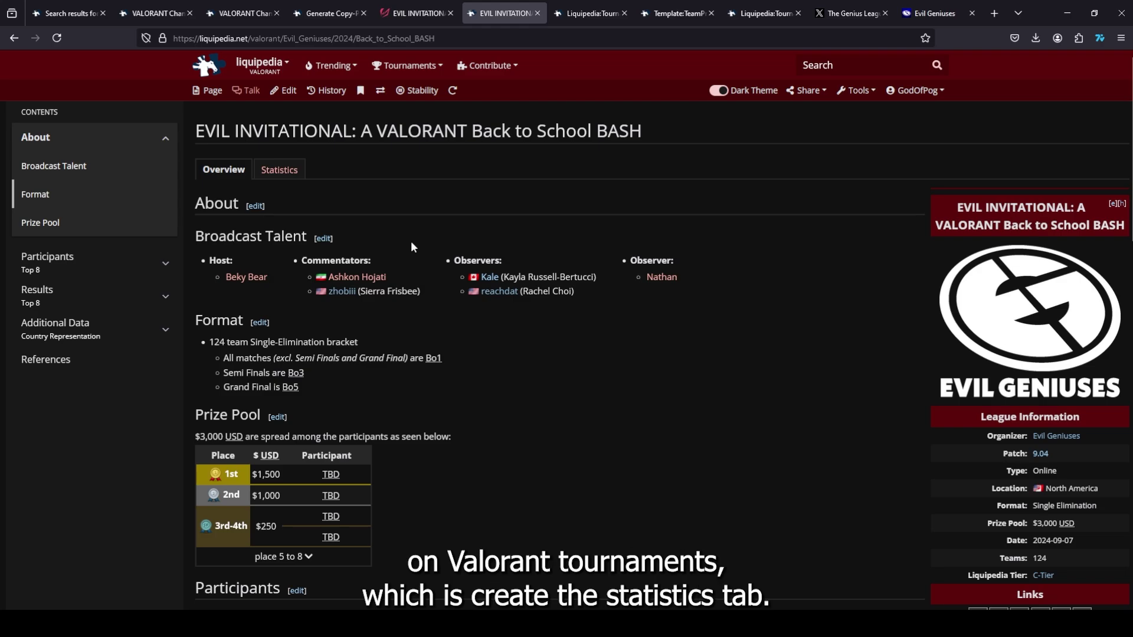
{"action": "left_click", "coordinate": [596, 13]}
{"action": "left_click", "coordinate": [624, 13]}
{"action": "left_click", "coordinate": [625, 13]}
{"action": "left_click", "coordinate": [625, 13]}
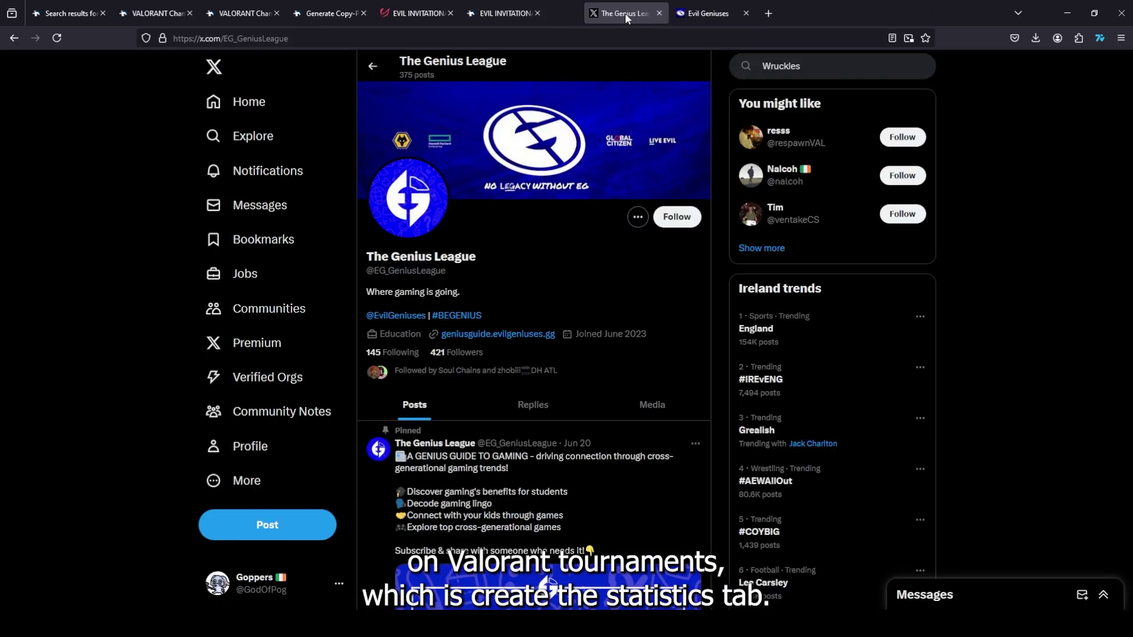
{"action": "left_click", "coordinate": [503, 13]}
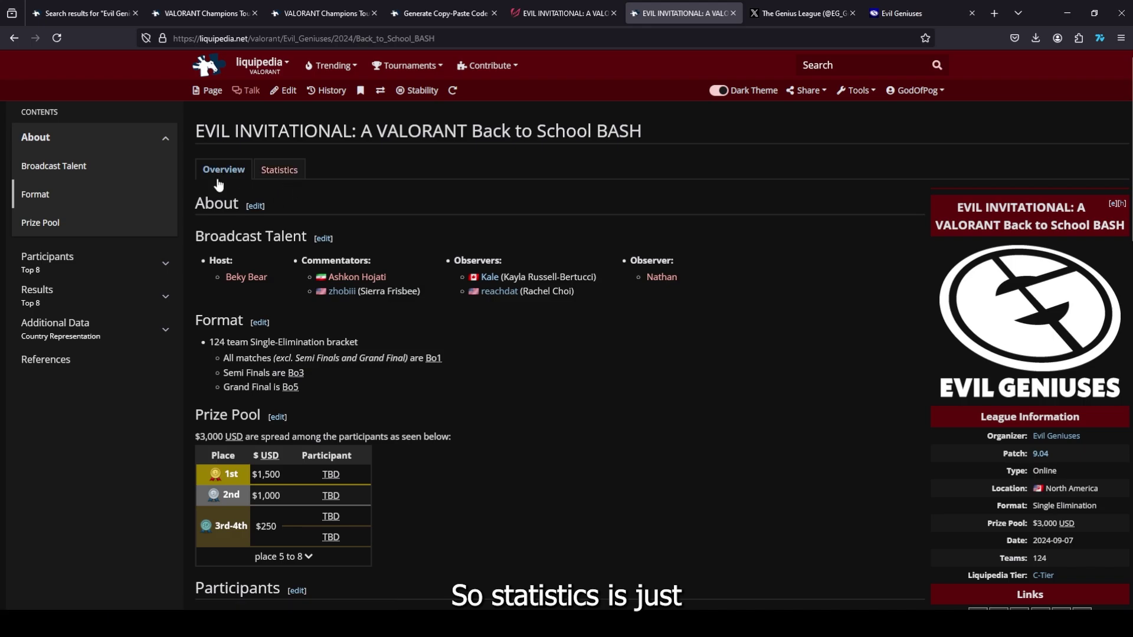
Open the Statistics subpage in a new tab, then go to the Ascension EMEA page
{"action": "scroll", "coordinate": [347, 292], "scroll_direction": "down", "scroll_amount": 5}
{"action": "scroll", "coordinate": [357, 315], "scroll_direction": "up", "scroll_amount": 5}
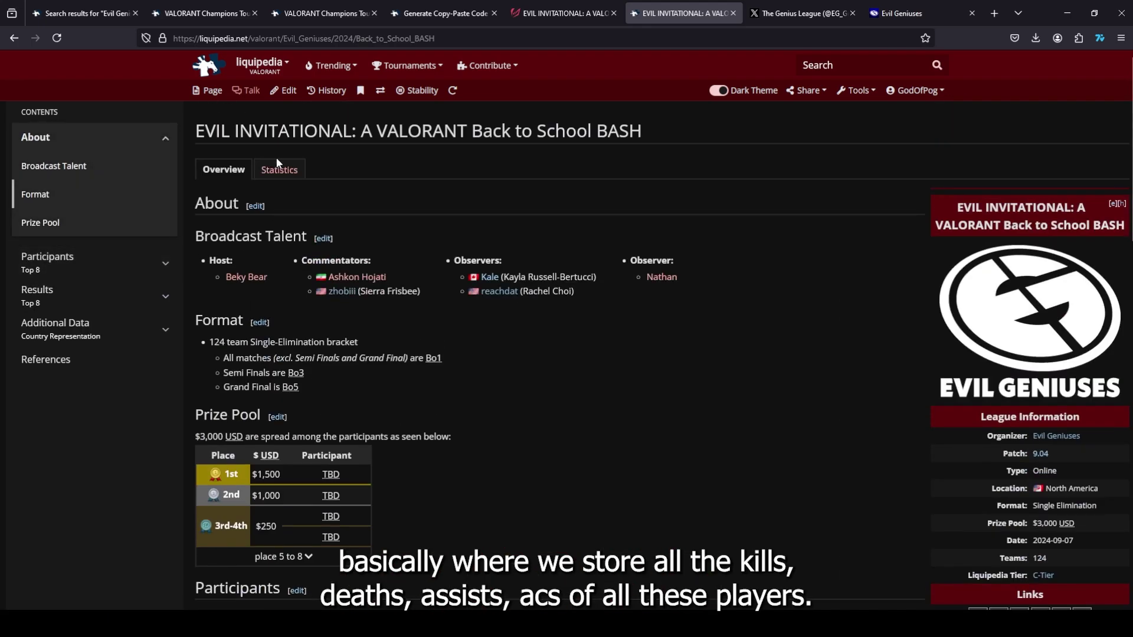
{"action": "middle_click", "coordinate": [281, 172]}
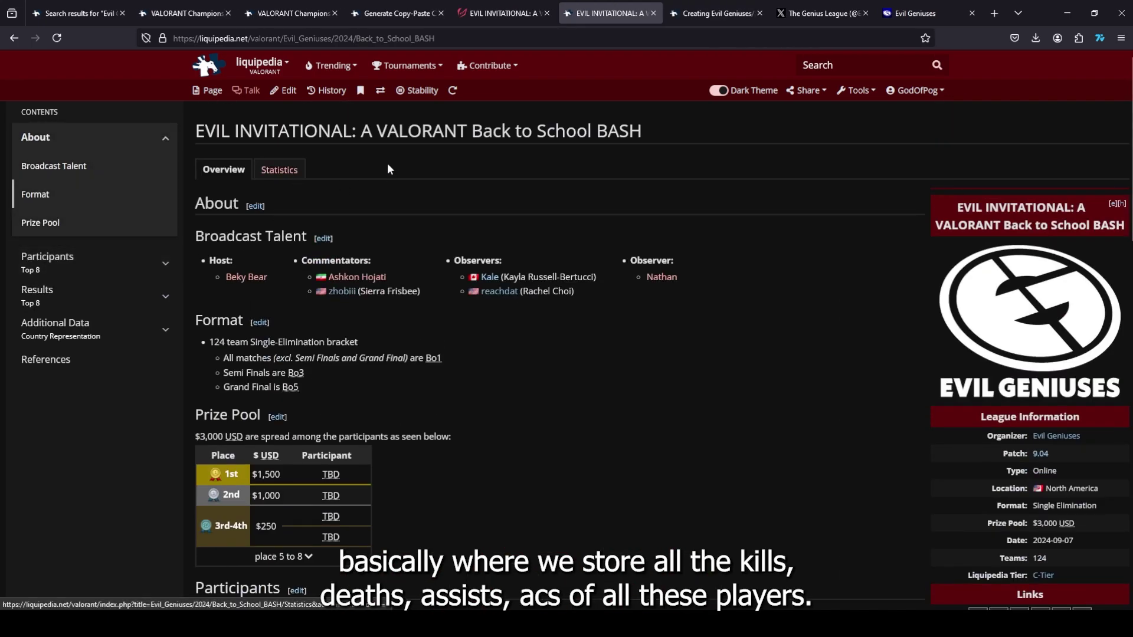
{"action": "left_click", "coordinate": [190, 7]}
Copy the full wikitext from the Ascension EMEA Statistics page source
{"action": "left_click", "coordinate": [267, 7]}
{"action": "left_click", "coordinate": [207, 10]}
{"action": "scroll", "coordinate": [370, 284], "scroll_direction": "up", "scroll_amount": 4}
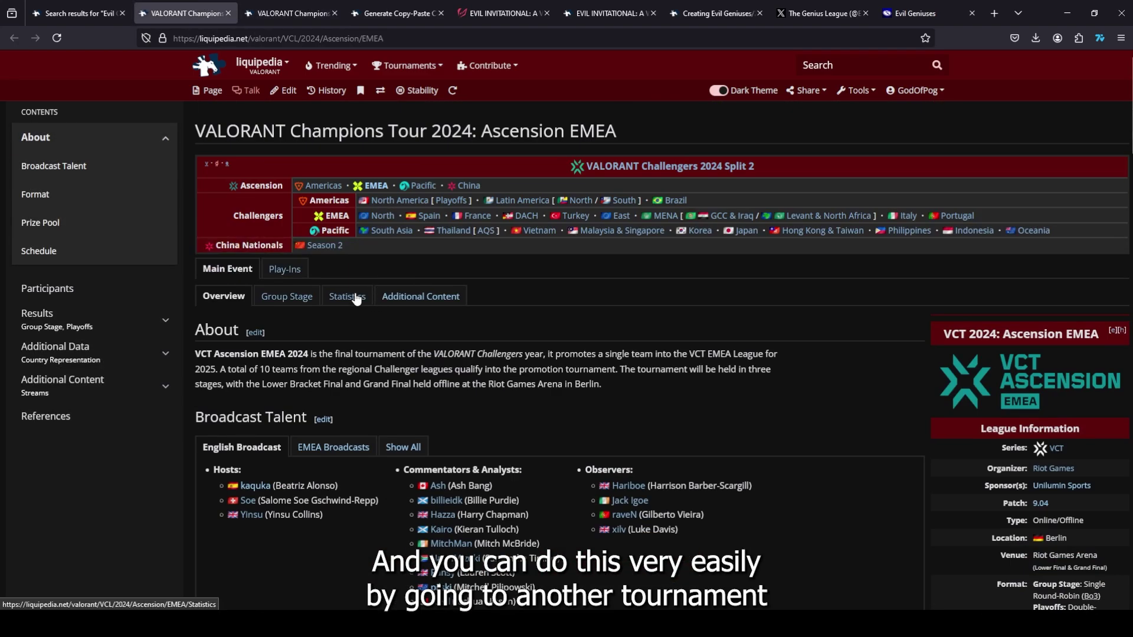
{"action": "left_click", "coordinate": [347, 297]}
{"action": "left_click", "coordinate": [288, 90]}
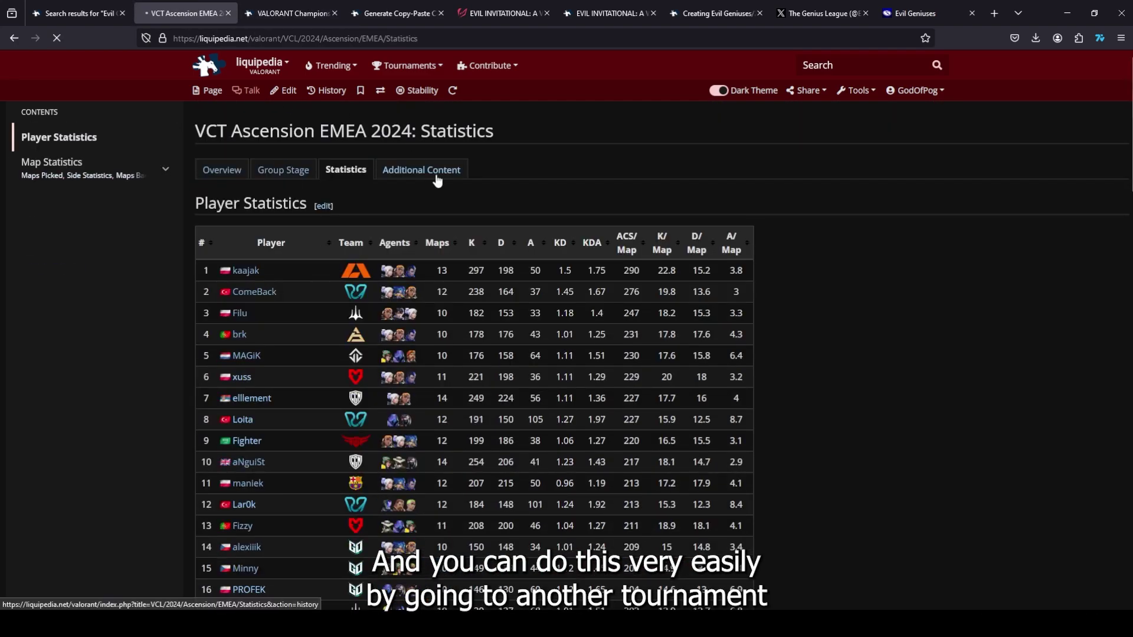
{"action": "scroll", "coordinate": [356, 321], "scroll_direction": "down", "scroll_amount": 15}
{"action": "key", "text": "ctrl+a"}
{"action": "key", "text": "ctrl+c"}
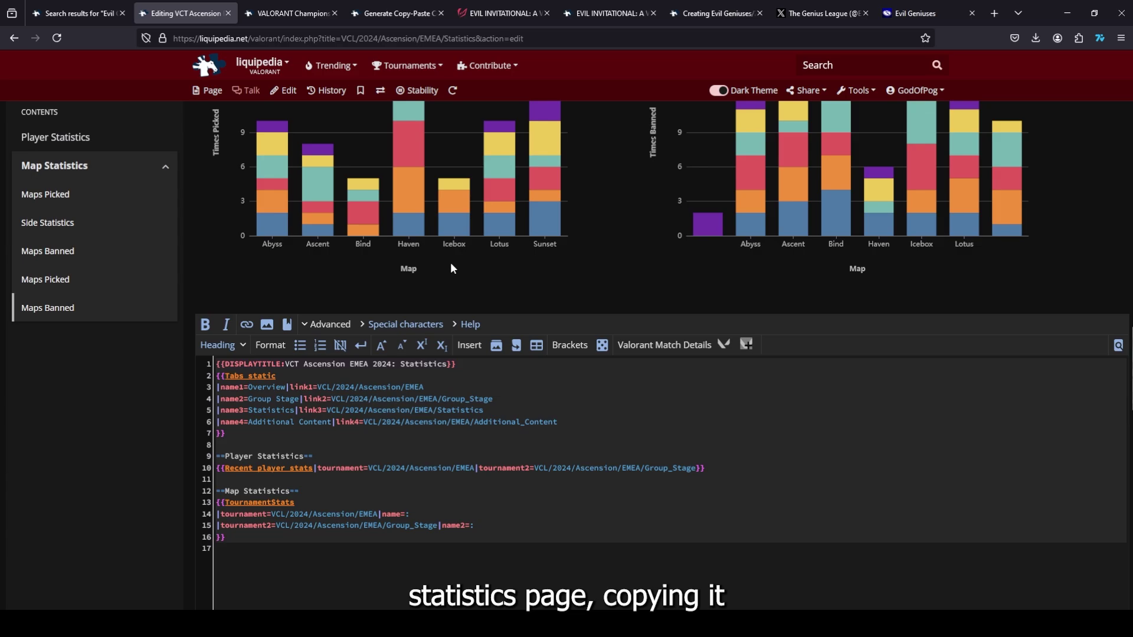
{"action": "key", "text": "alt+Left"}
Paste the copied statistics wikitext into the empty Statistics subpage editor
{"action": "left_click", "coordinate": [702, 10]}
{"action": "left_click", "coordinate": [611, 13]}
{"action": "left_click", "coordinate": [688, 15]}
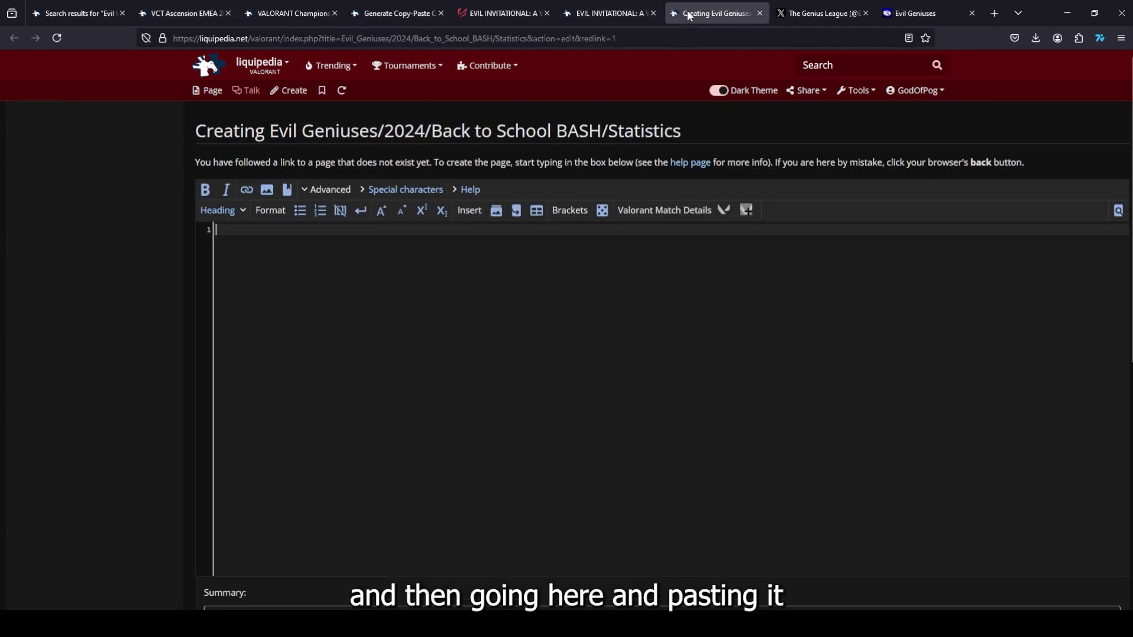
{"action": "key", "text": "ctrl+v"}
Replace the Ascension title and tabs lines with this tournament's DISPLAYTITLE and Tabs lines
{"action": "left_click", "coordinate": [629, 9]}
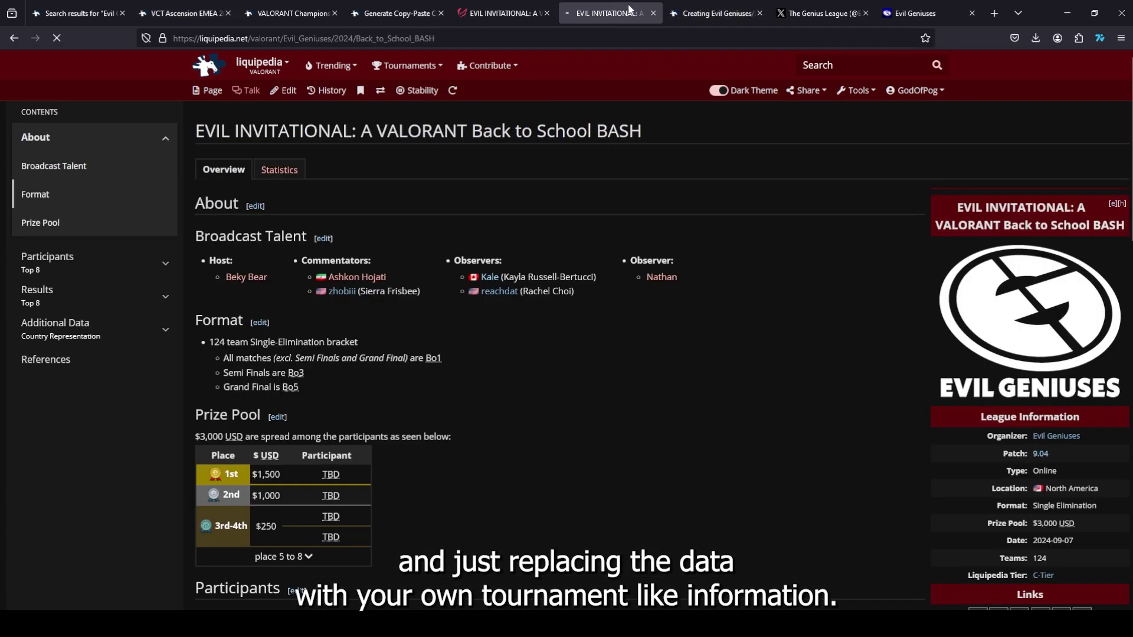
{"action": "left_click", "coordinate": [697, 6]}
{"action": "left_click", "coordinate": [632, 6]}
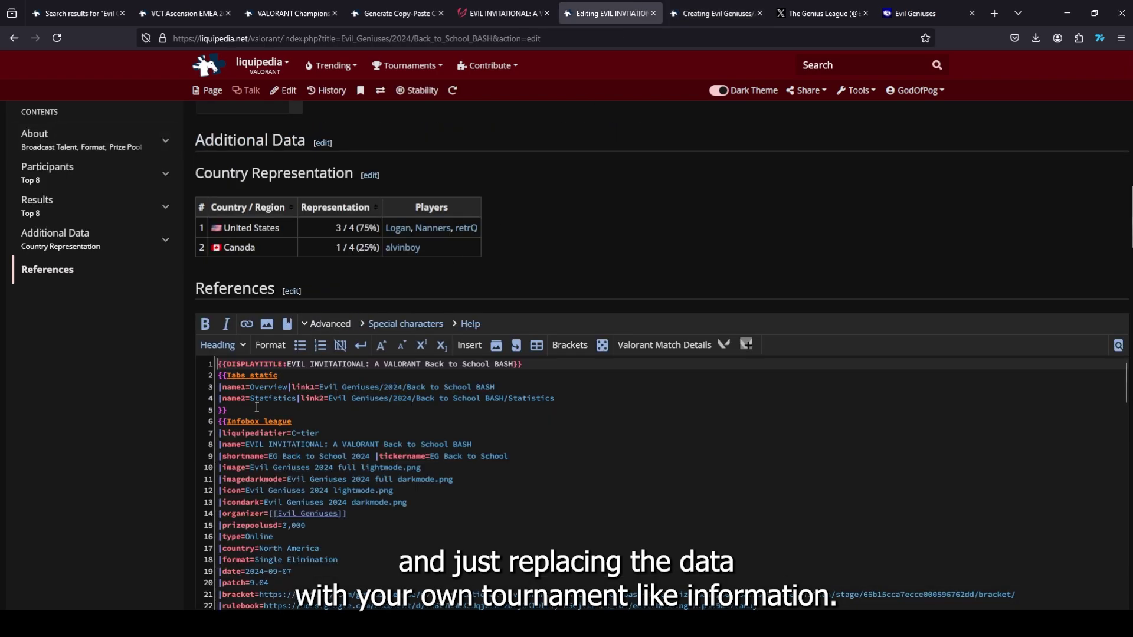
{"action": "left_click_drag", "start_coordinate": [250, 408], "coordinate": [198, 367]}
{"action": "key", "text": "ctrl+c"}
{"action": "left_click", "coordinate": [702, 4]}
{"action": "left_click_drag", "start_coordinate": [413, 277], "coordinate": [182, 222]}
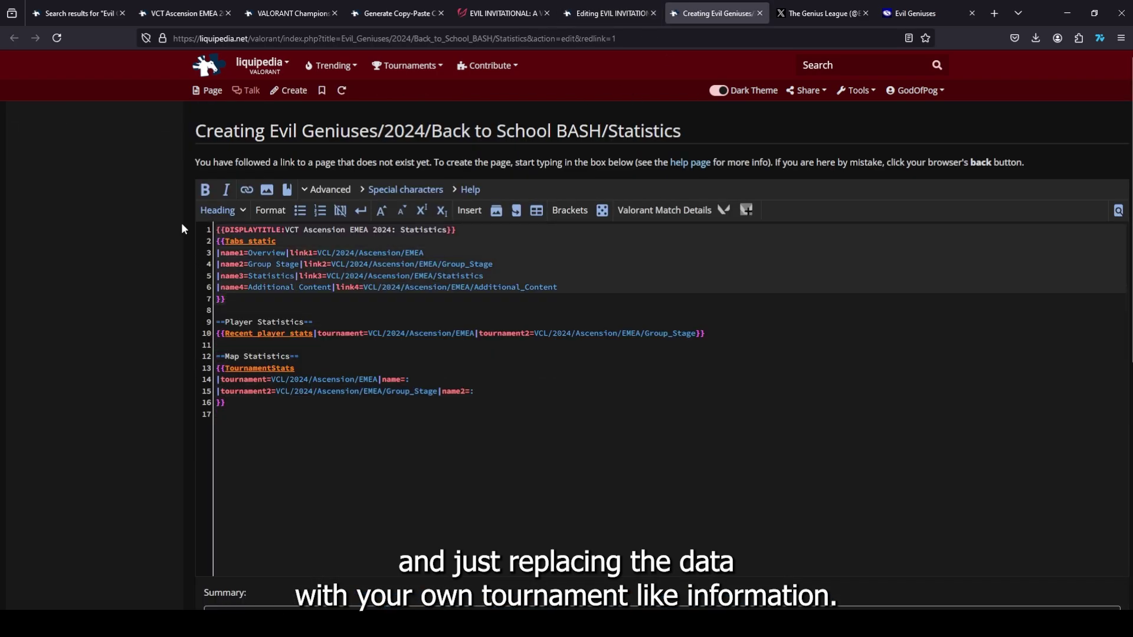
{"action": "key", "text": "ctrl+v"}
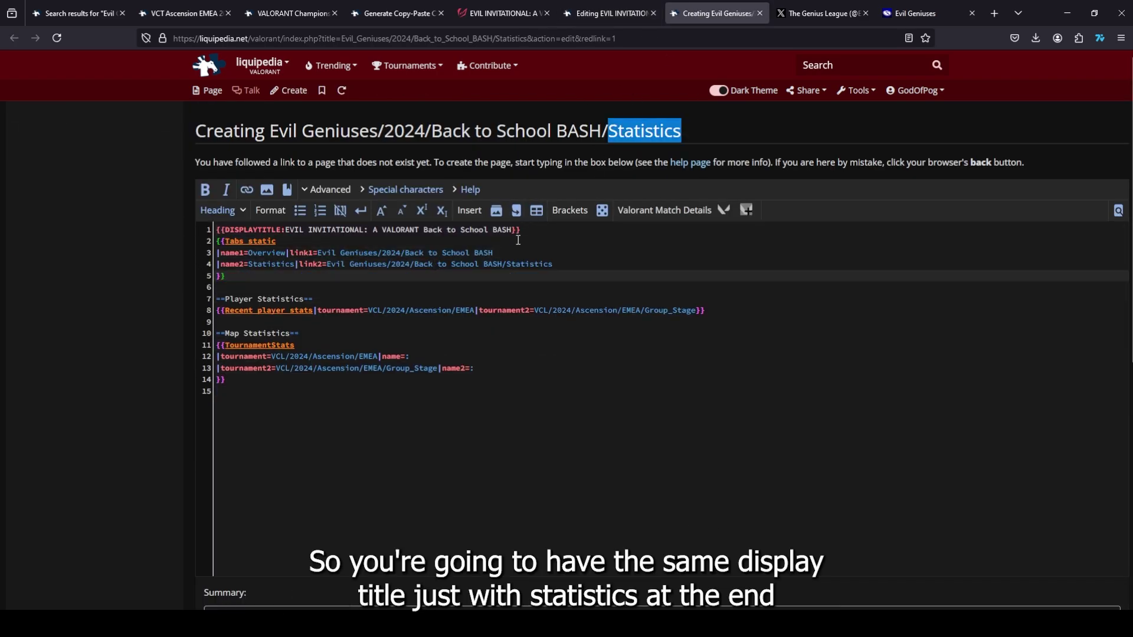
{"action": "left_click", "coordinate": [512, 230]}
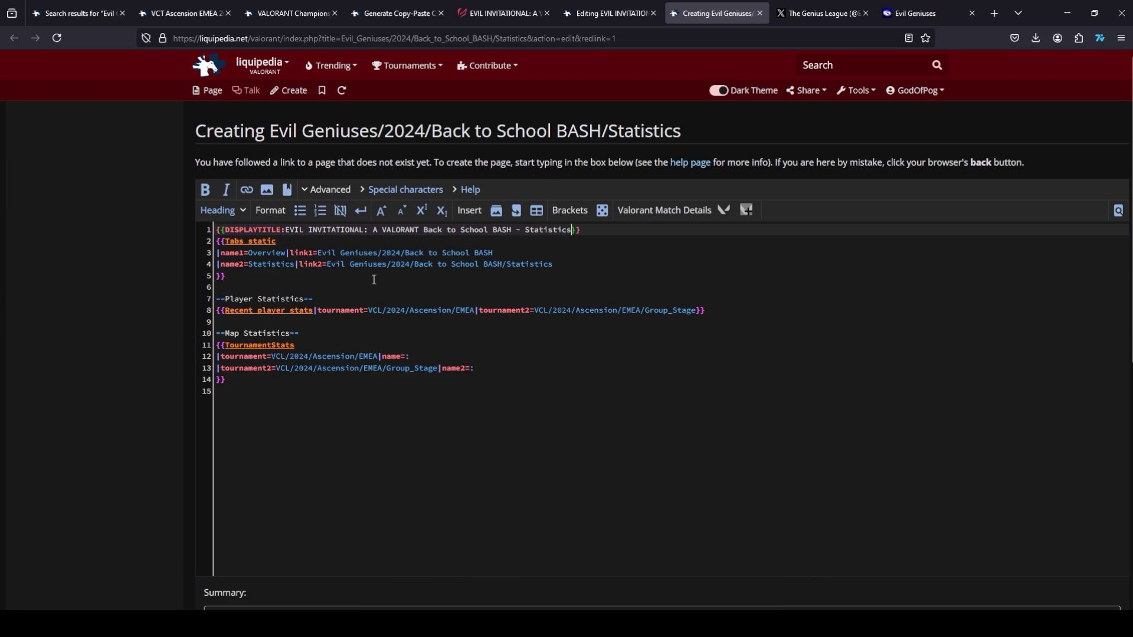
Replace line 8's old tournament values with the Evil_Geniuses/2024/Back_to_School_BASH path
{"action": "key", "text": "ctrl+Page_Up"}
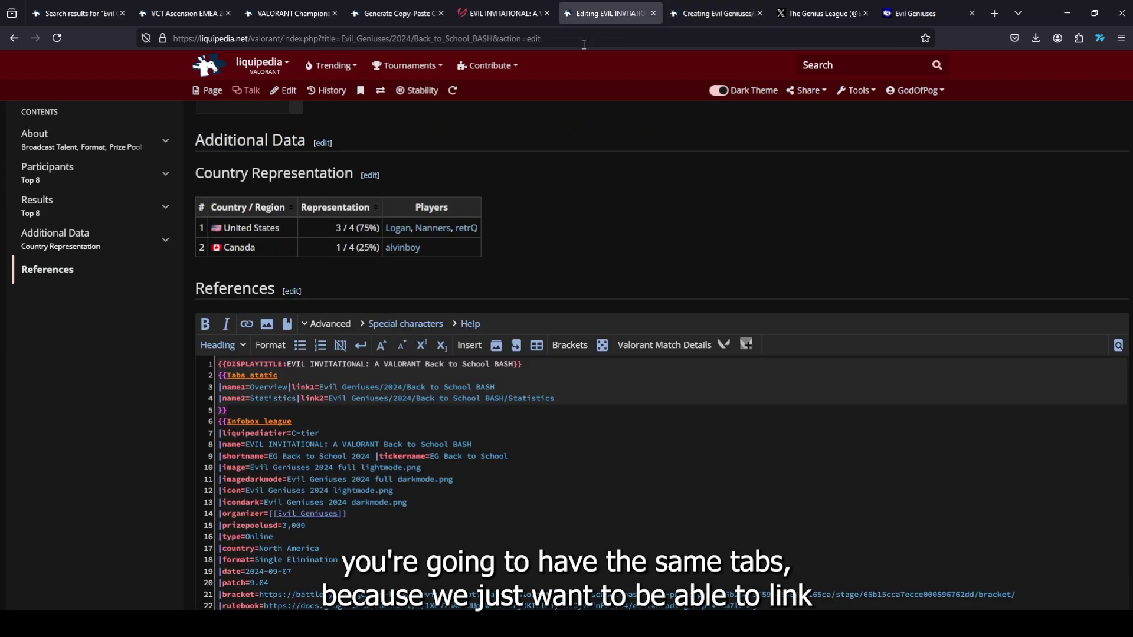
{"action": "scroll", "coordinate": [381, 269], "scroll_direction": "up", "scroll_amount": 15}
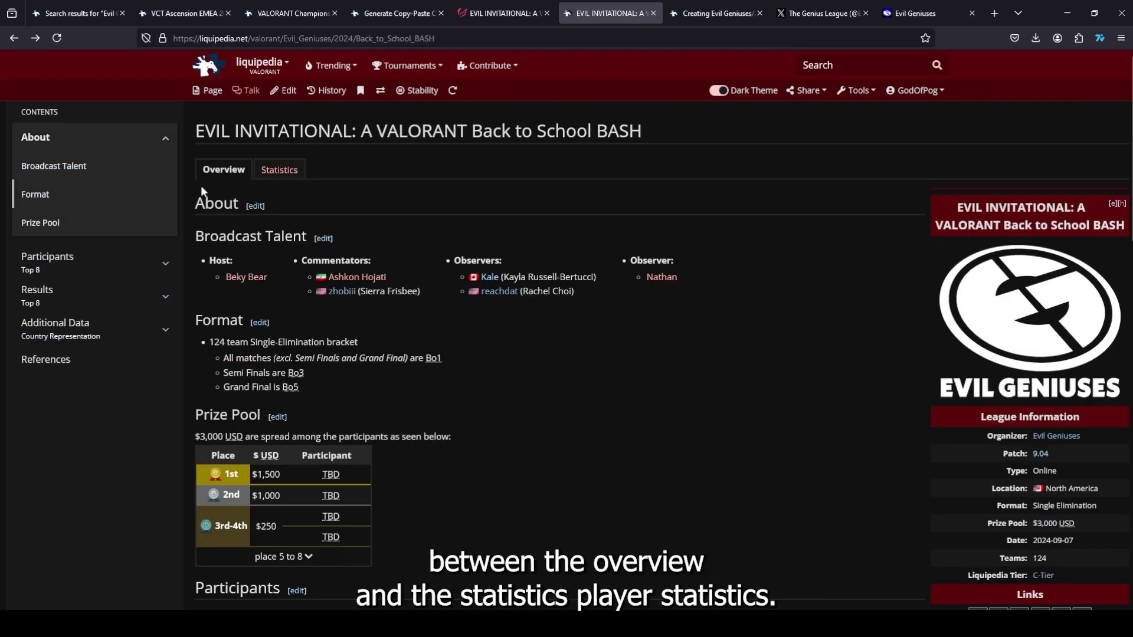
{"action": "key", "text": "ctrl+Page_Down"}
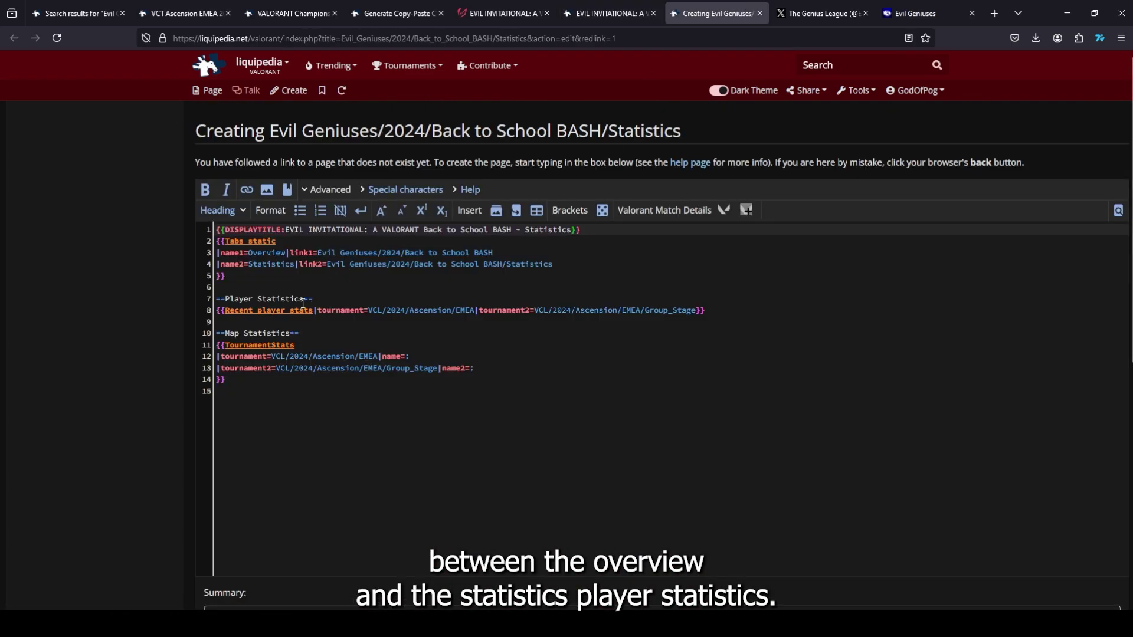
{"action": "left_click_drag", "start_coordinate": [695, 311], "coordinate": [448, 312]}
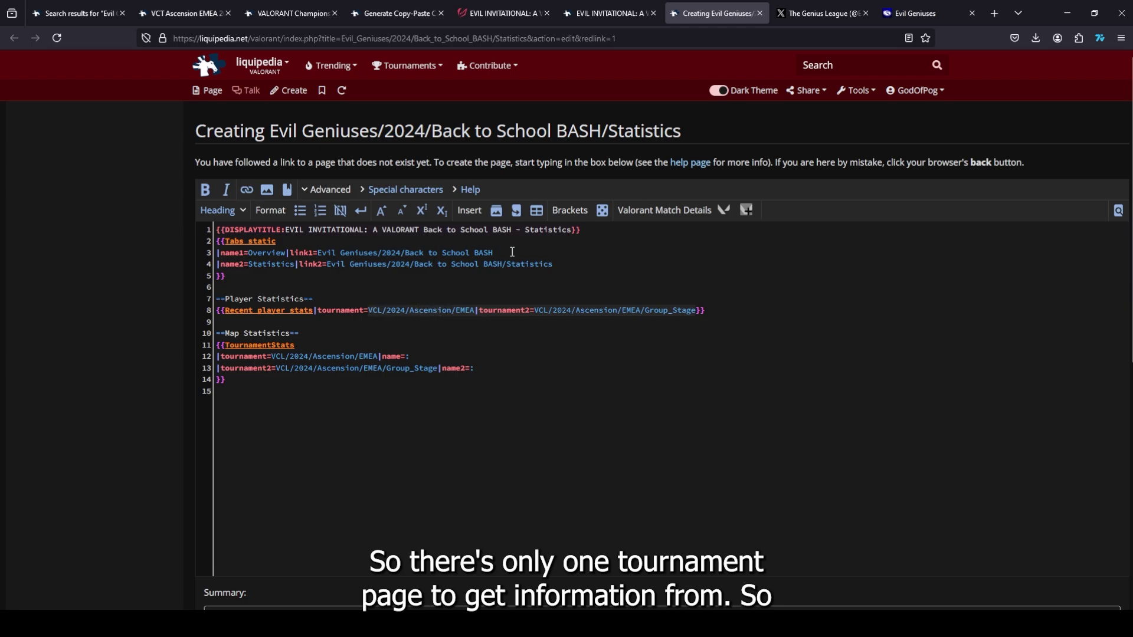
{"action": "left_click", "coordinate": [602, 5]}
{"action": "left_click_drag", "start_coordinate": [435, 38], "coordinate": [288, 52]}
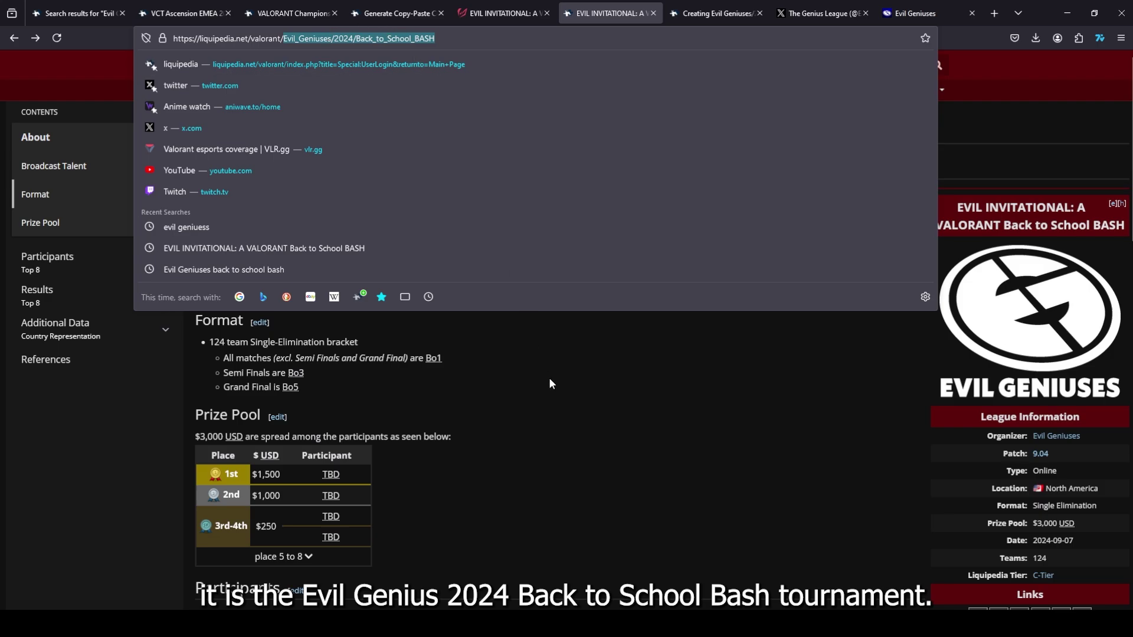
{"action": "key", "text": "ctrl+c"}
{"action": "key", "text": "ctrl+Tab"}
{"action": "key", "text": "ctrl+v"}
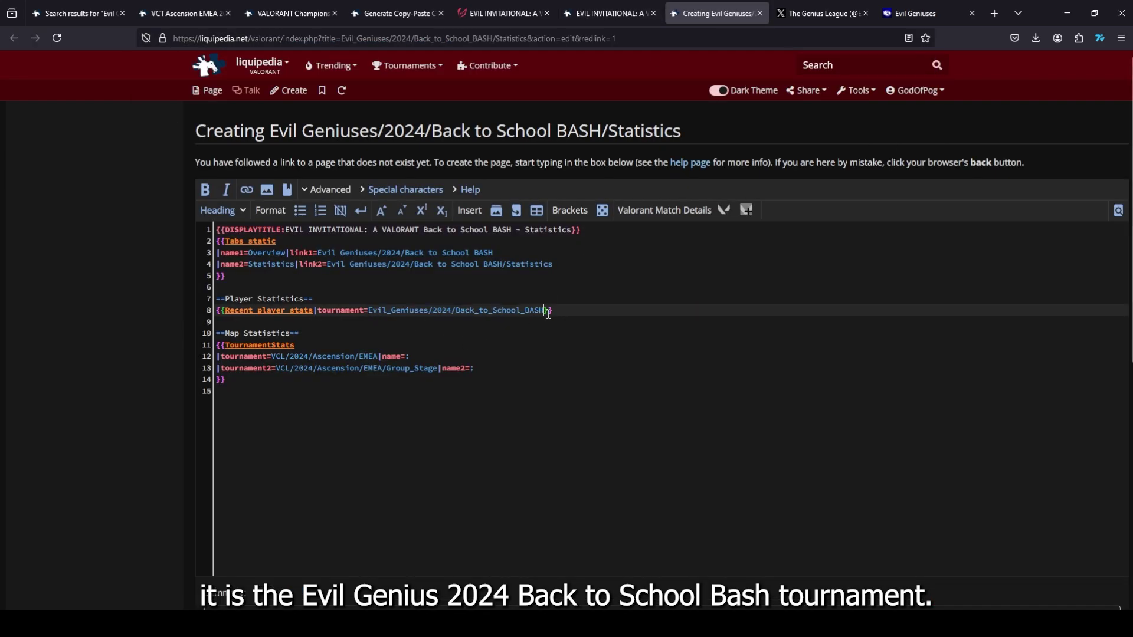
Set tournament= on line 12 to the same tournament path
{"action": "left_click", "coordinate": [277, 358]}
{"action": "key", "text": "shift+Down"}
{"action": "key", "text": "shift+End"}
{"action": "key", "text": "ctrl+v"}
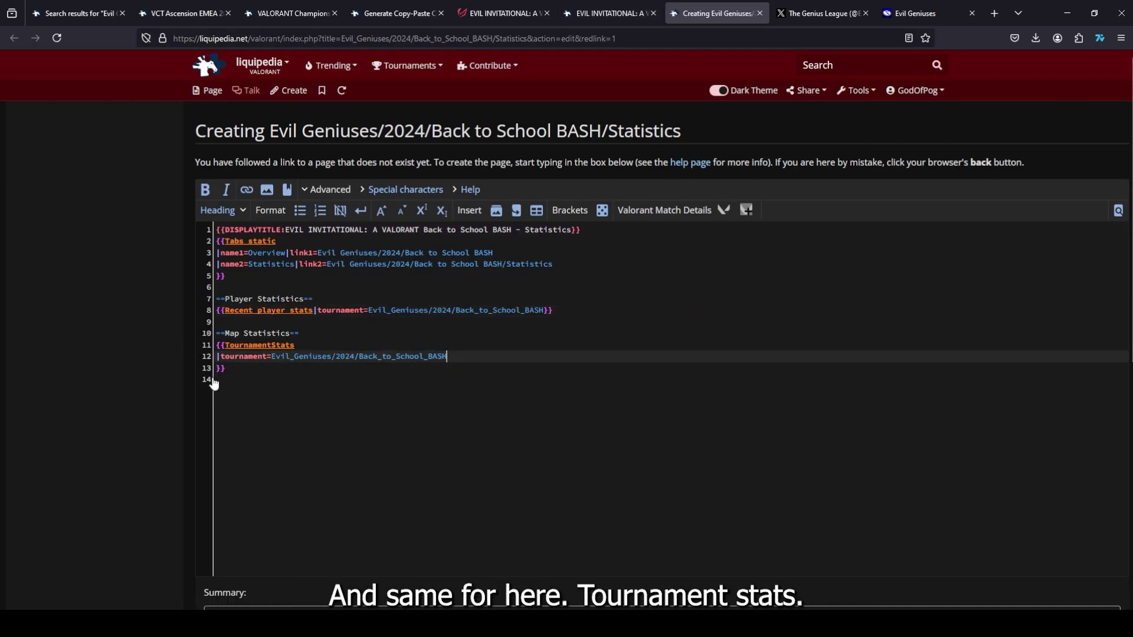
{"action": "left_click", "coordinate": [217, 368]}
Preview the Statistics draft and save it to create the page
{"action": "key", "text": "alt+shift+p"}
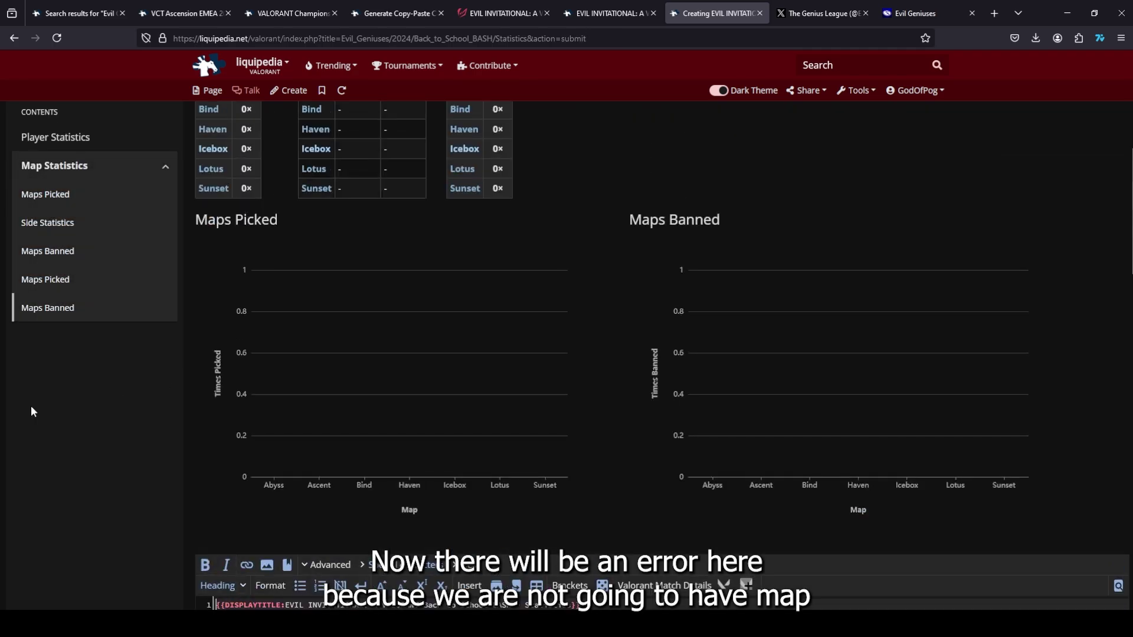
{"action": "scroll", "coordinate": [248, 385], "scroll_direction": "up", "scroll_amount": 3}
{"action": "scroll", "coordinate": [255, 354], "scroll_direction": "down", "scroll_amount": 4}
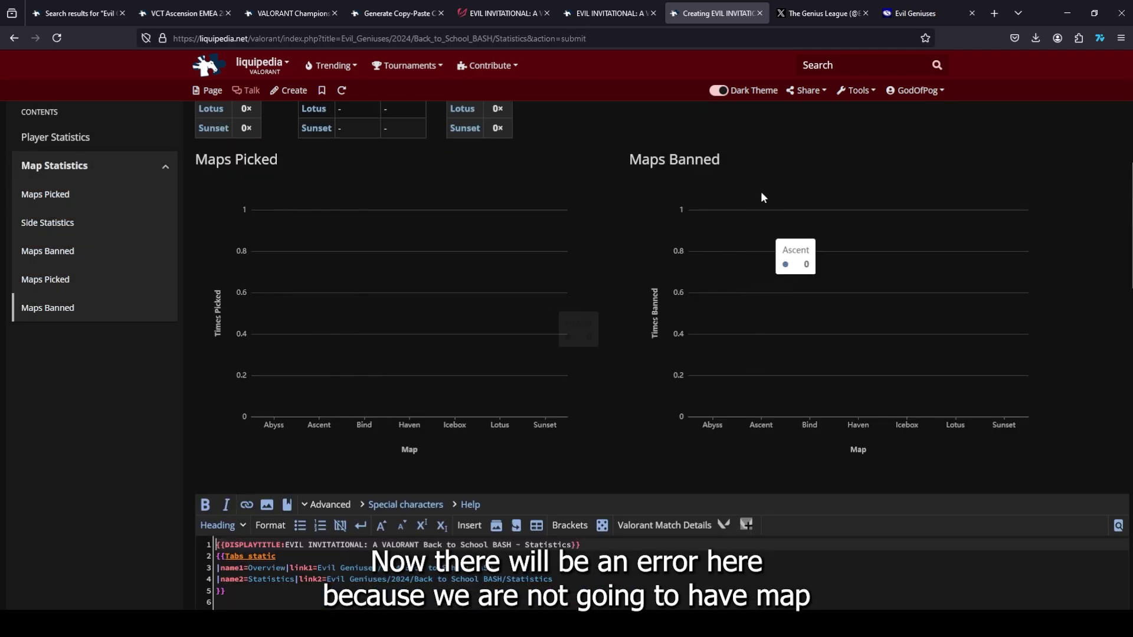
{"action": "scroll", "coordinate": [701, 311], "scroll_direction": "up", "scroll_amount": 2}
{"action": "scroll", "coordinate": [701, 311], "scroll_direction": "up", "scroll_amount": 2}
{"action": "scroll", "coordinate": [685, 304], "scroll_direction": "down", "scroll_amount": 6}
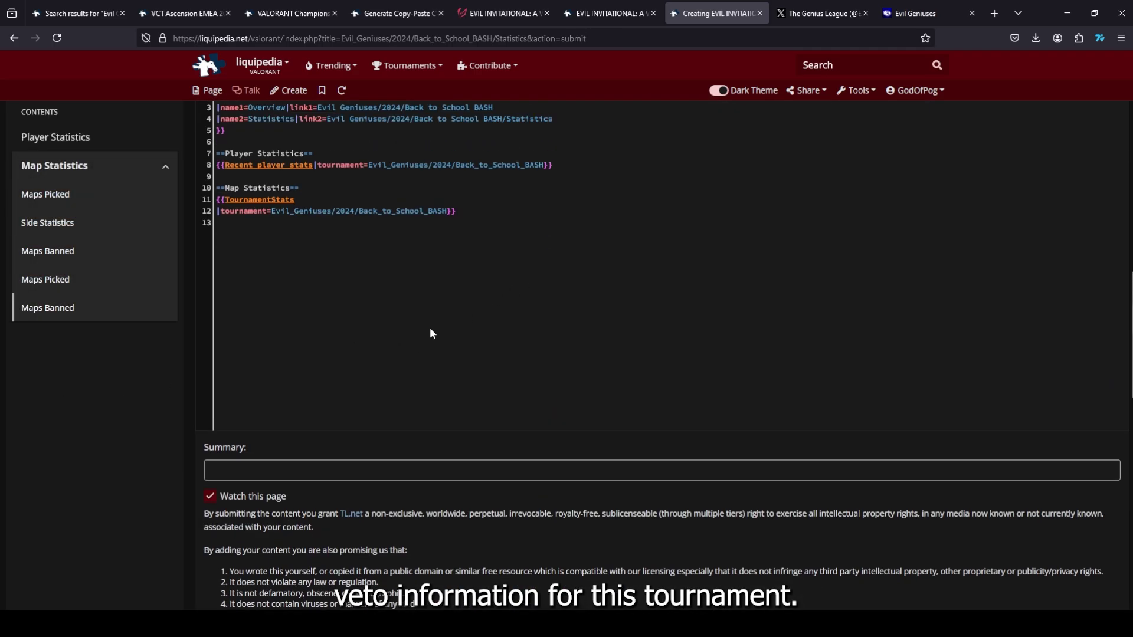
{"action": "scroll", "coordinate": [430, 329], "scroll_direction": "up", "scroll_amount": 3}
{"action": "key", "text": "alt+shift+s"}
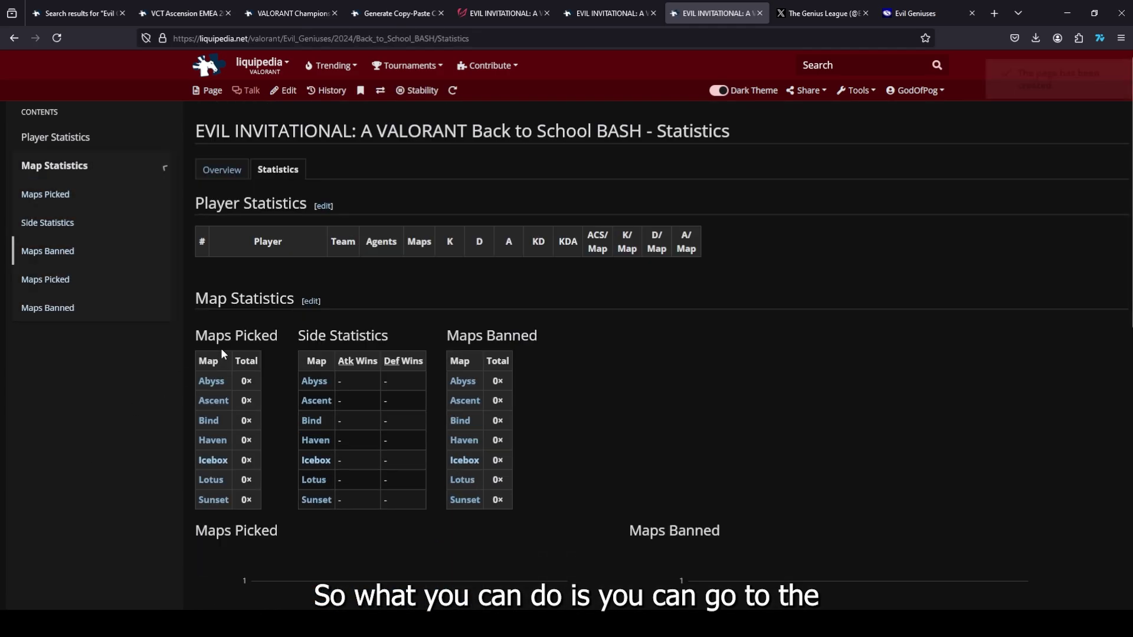
Edit the Statistics page and find the no-map-veto example in the TournamentStats documentation
{"action": "scroll", "coordinate": [305, 242], "scroll_direction": "up", "scroll_amount": 6}
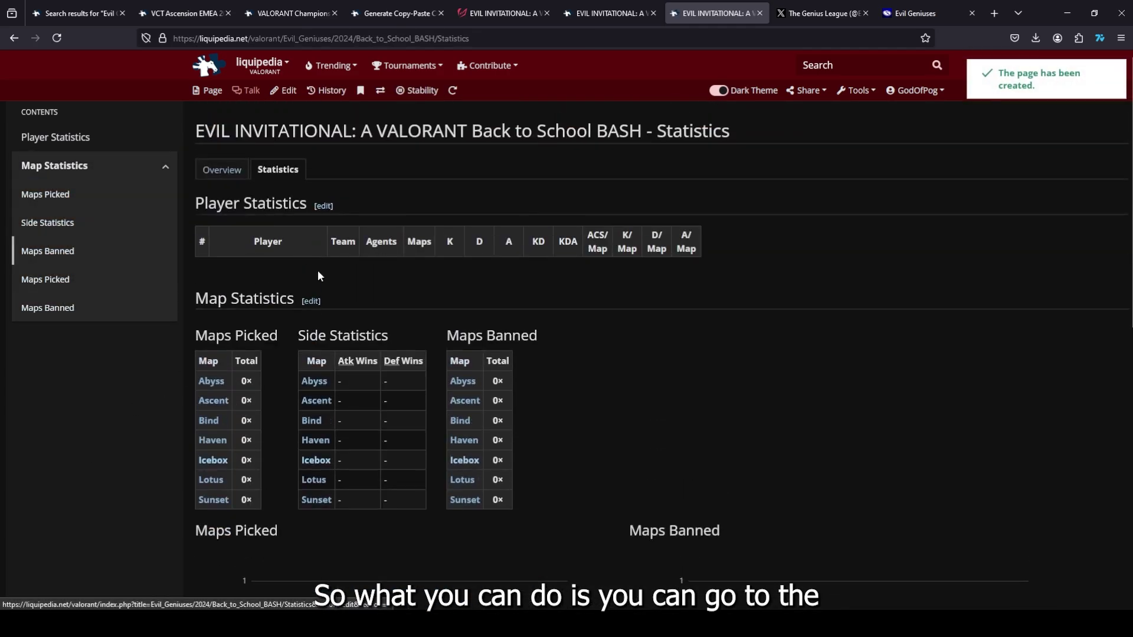
{"action": "left_click", "coordinate": [288, 96]}
{"action": "scroll", "coordinate": [139, 355], "scroll_direction": "down", "scroll_amount": 3}
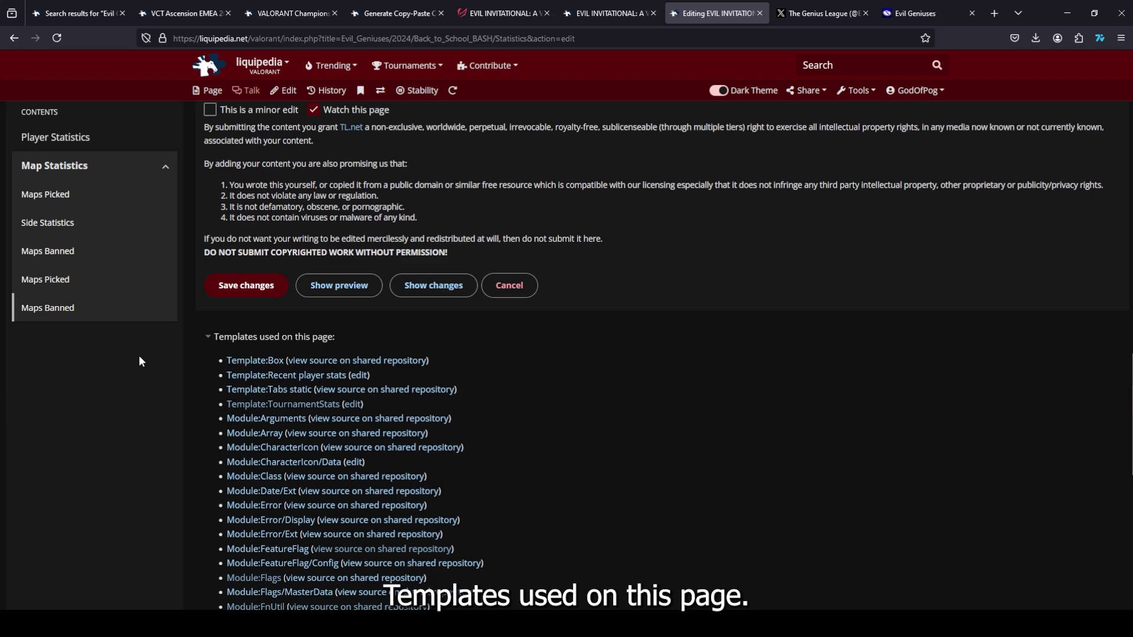
{"action": "middle_click", "coordinate": [260, 297]}
{"action": "scroll", "coordinate": [72, 475], "scroll_direction": "up", "scroll_amount": 7}
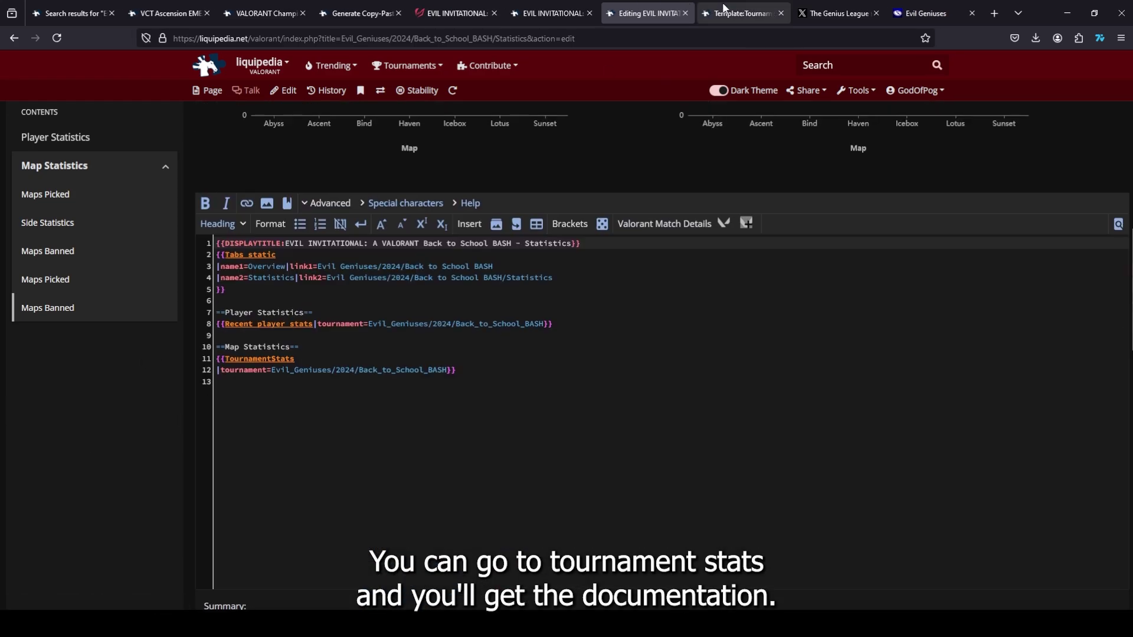
{"action": "left_click", "coordinate": [745, 12]}
{"action": "scroll", "coordinate": [431, 257], "scroll_direction": "down", "scroll_amount": 10}
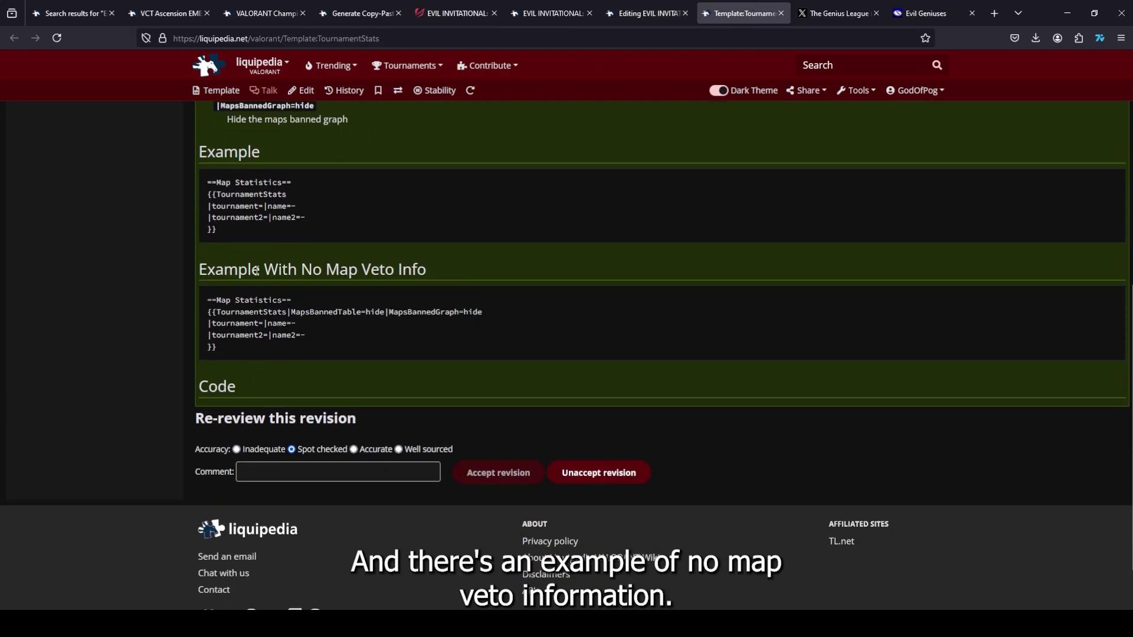
{"action": "left_click_drag", "start_coordinate": [241, 354], "coordinate": [194, 298]}
Paste the no-map-veto example below the Map Statistics code
{"action": "left_click", "coordinate": [646, 13]}
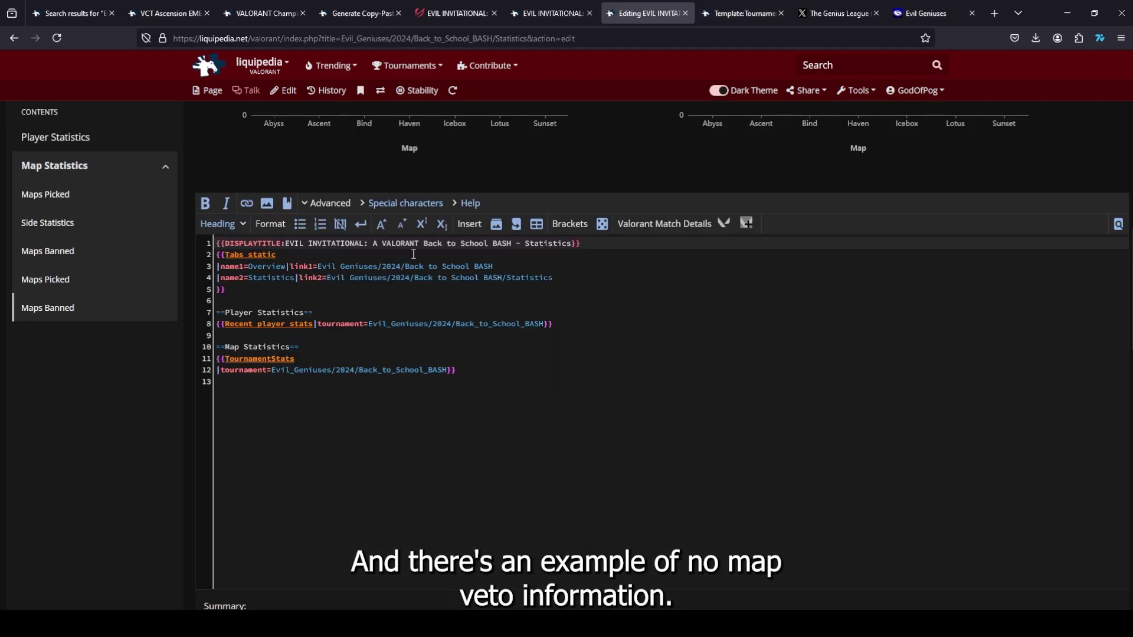
{"action": "scroll", "coordinate": [246, 501], "scroll_direction": "down", "scroll_amount": 3}
{"action": "left_click_drag", "start_coordinate": [246, 501], "coordinate": [200, 469]}
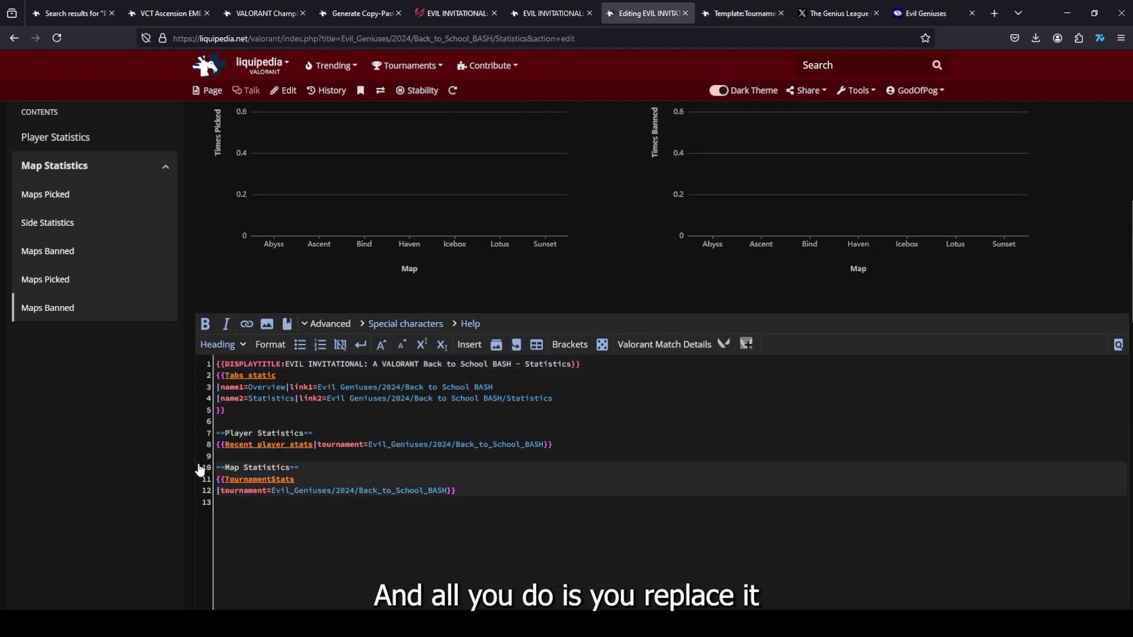
{"action": "left_click", "coordinate": [260, 529]}
{"action": "key", "text": "Return"}
{"action": "key", "text": "ctrl+v"}
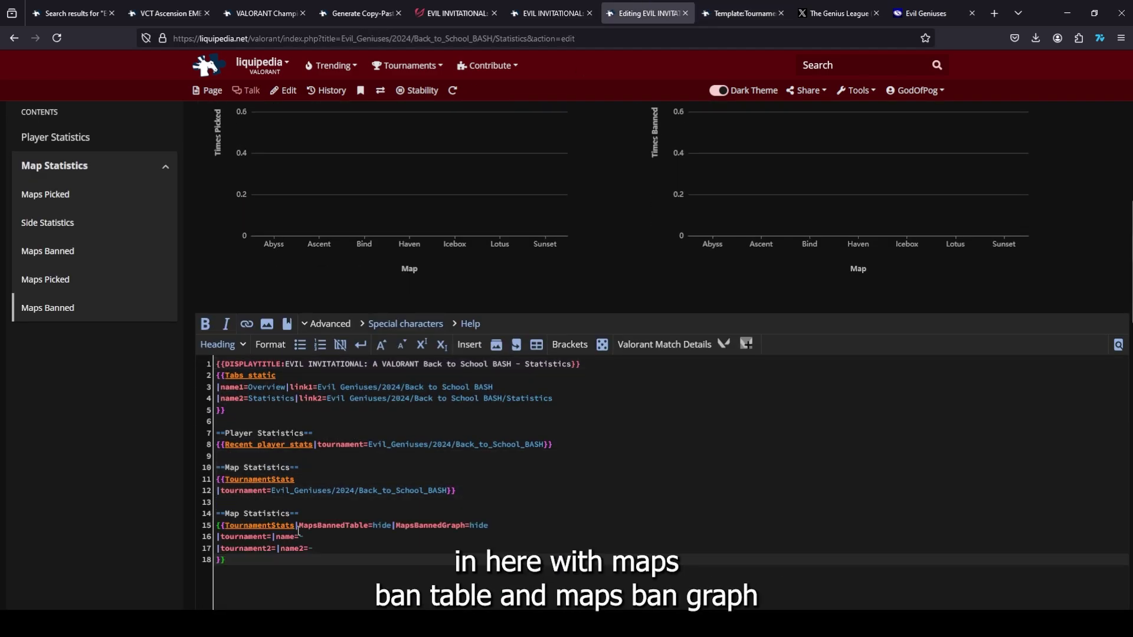
Add MapsBannedTable=hide|MapsBannedGraph=hide to the TournamentStats call and delete the leftover example lines
{"action": "left_click_drag", "start_coordinate": [298, 531], "coordinate": [458, 528]}
{"action": "key", "text": "ctrl+c"}
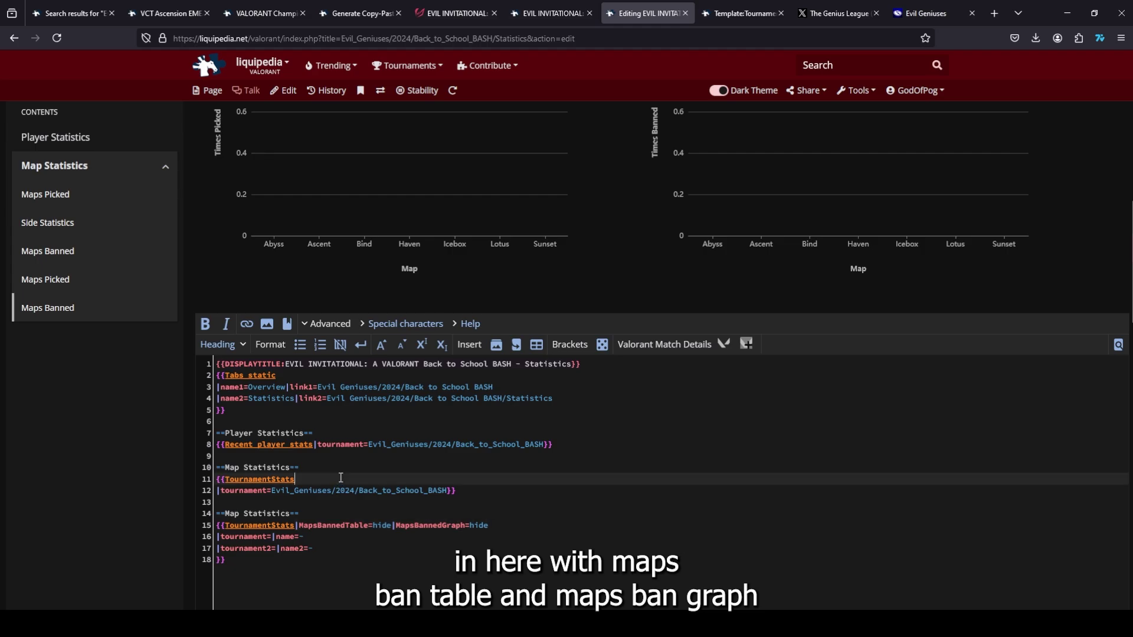
{"action": "left_click", "coordinate": [340, 480]}
{"action": "key", "text": "ctrl+v"}
{"action": "left_click_drag", "start_coordinate": [237, 561], "coordinate": [202, 503]}
{"action": "key", "text": "BackSpace"}
{"action": "key", "text": "BackSpace"}
Preview the page without the banned-map sections and save the change
{"action": "scroll", "coordinate": [174, 520], "scroll_direction": "down", "scroll_amount": 7}
{"action": "left_click", "coordinate": [339, 529]}
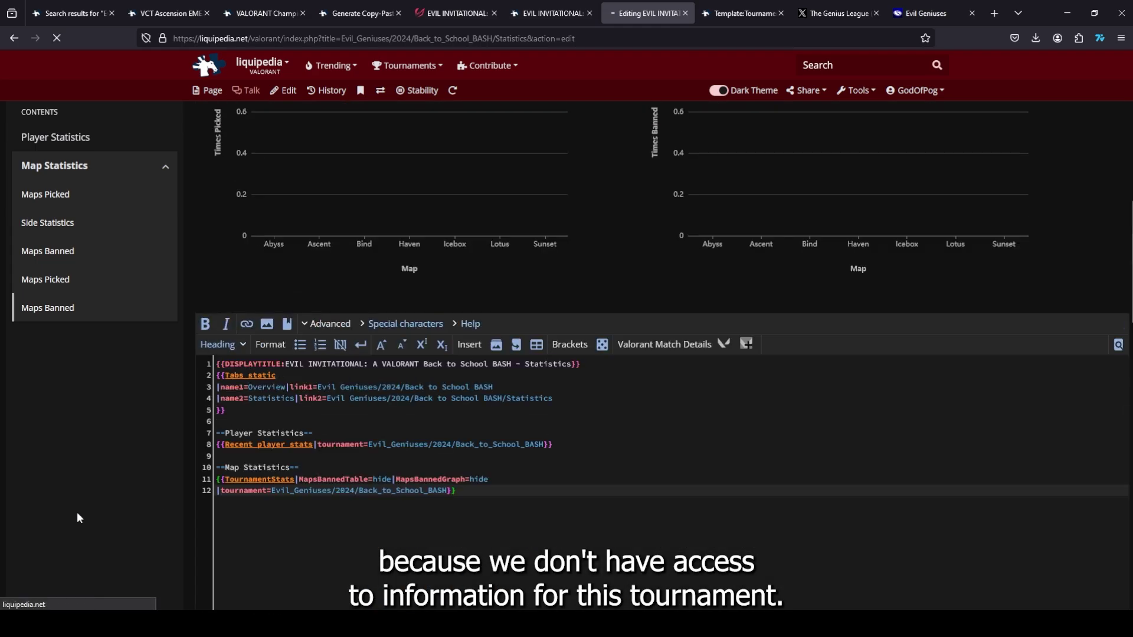
{"action": "scroll", "coordinate": [85, 505], "scroll_direction": "down", "scroll_amount": 4}
{"action": "scroll", "coordinate": [477, 373], "scroll_direction": "up", "scroll_amount": 4}
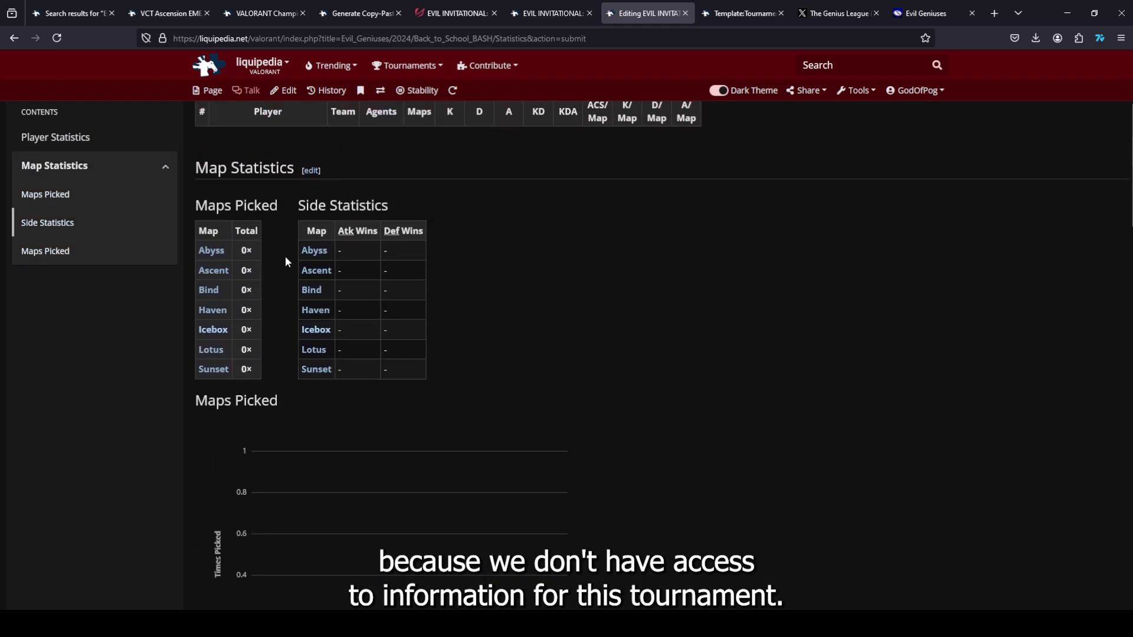
{"action": "scroll", "coordinate": [164, 447], "scroll_direction": "down", "scroll_amount": 12}
{"action": "scroll", "coordinate": [193, 529], "scroll_direction": "down", "scroll_amount": 3}
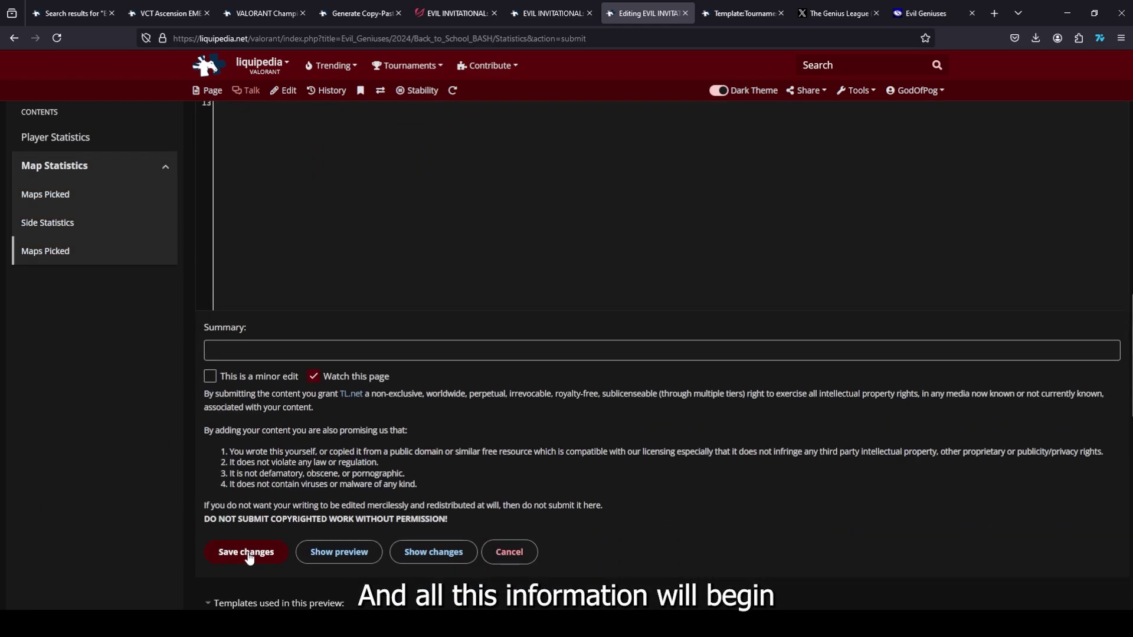
{"action": "left_click", "coordinate": [246, 482]}
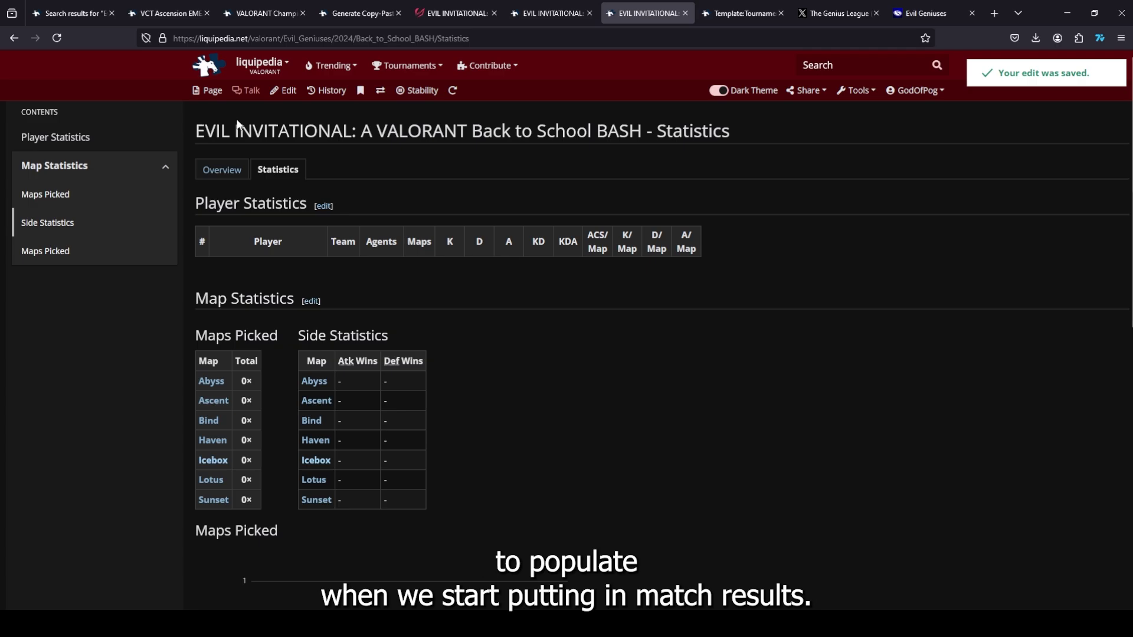
Go to the Overview page and review its $3,000 prize pool and Top 8 participants
{"action": "left_click", "coordinate": [222, 176]}
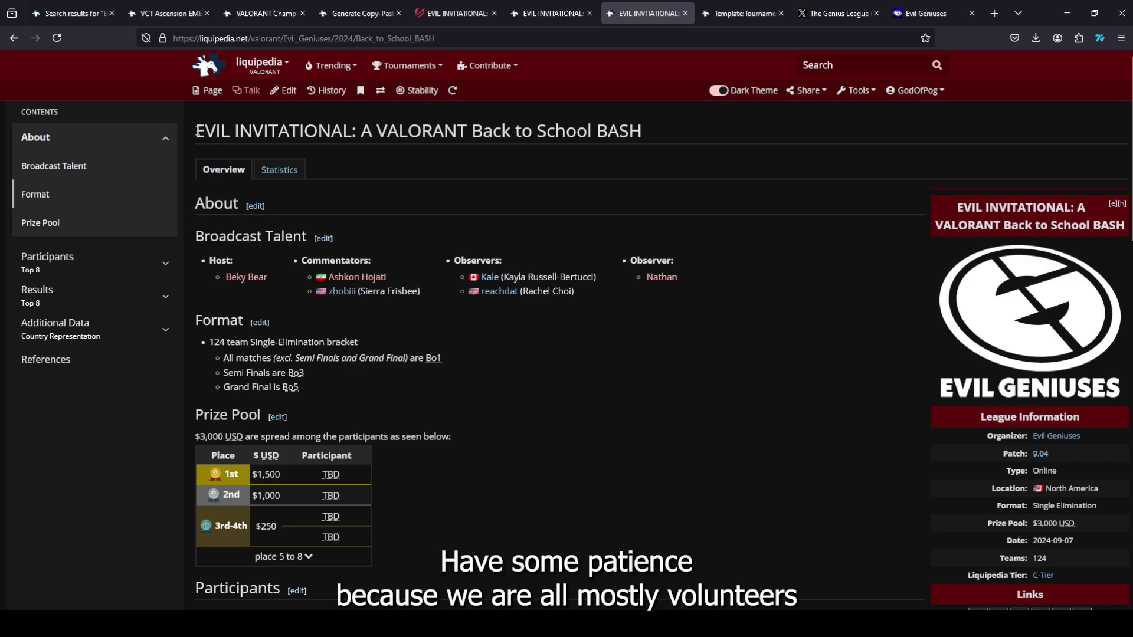
{"action": "left_click_drag", "start_coordinate": [197, 130], "coordinate": [656, 310]}
{"action": "left_click", "coordinate": [656, 311]}
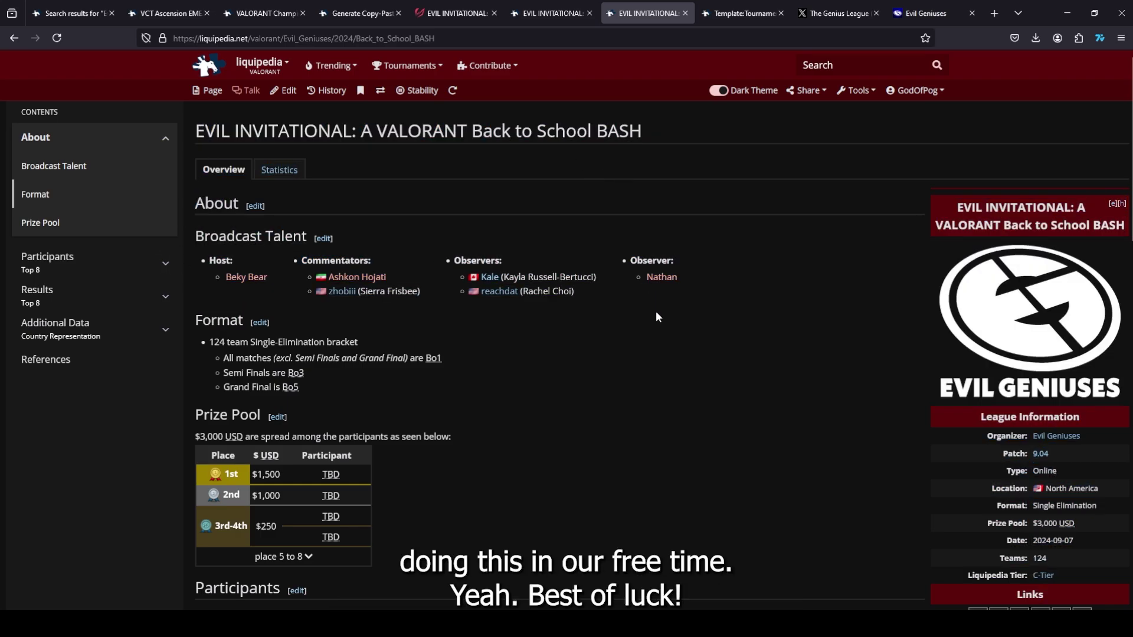
{"action": "scroll", "coordinate": [656, 311], "scroll_direction": "down", "scroll_amount": 6}
{"action": "scroll", "coordinate": [574, 398], "scroll_direction": "up", "scroll_amount": 3}
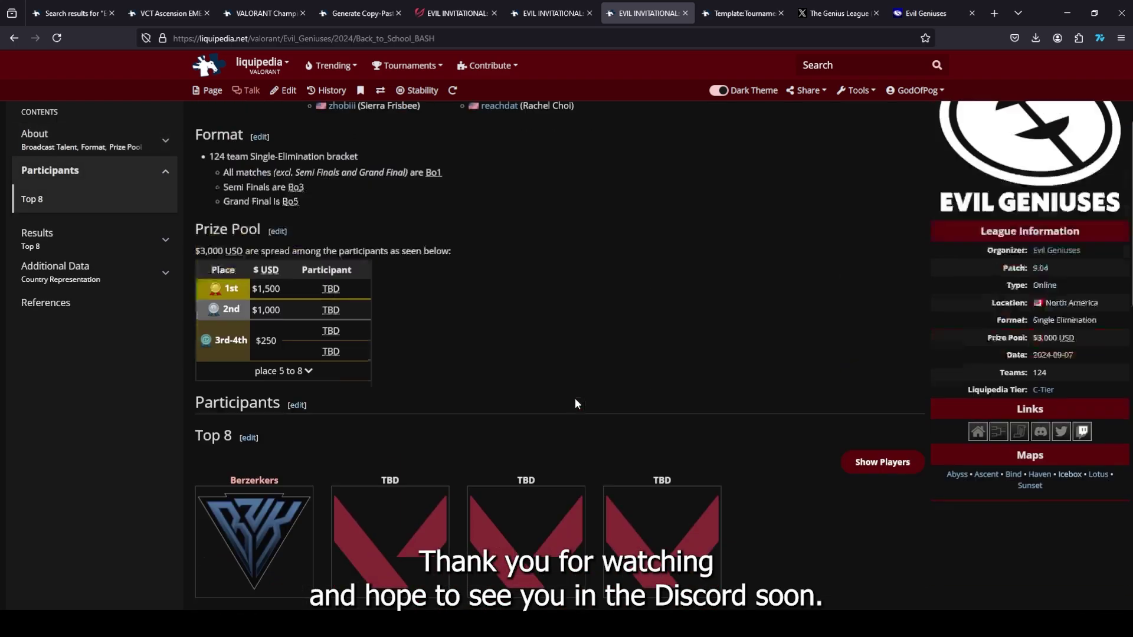
{"action": "scroll", "coordinate": [575, 398], "scroll_direction": "up", "scroll_amount": 4}
{"action": "scroll", "coordinate": [575, 398], "scroll_direction": "down", "scroll_amount": 3}
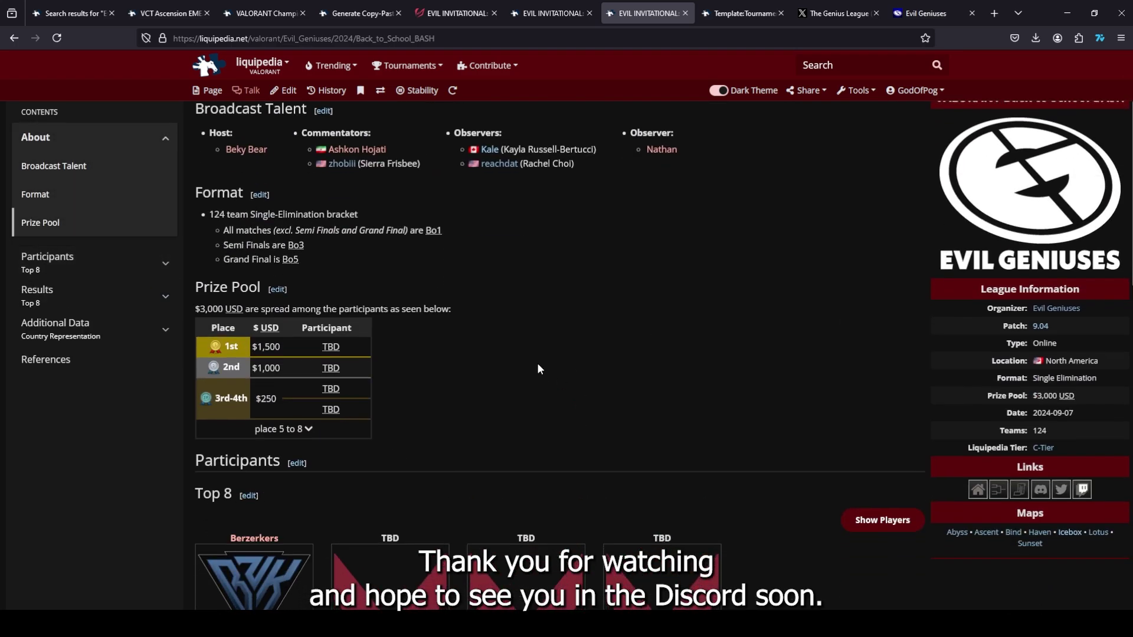